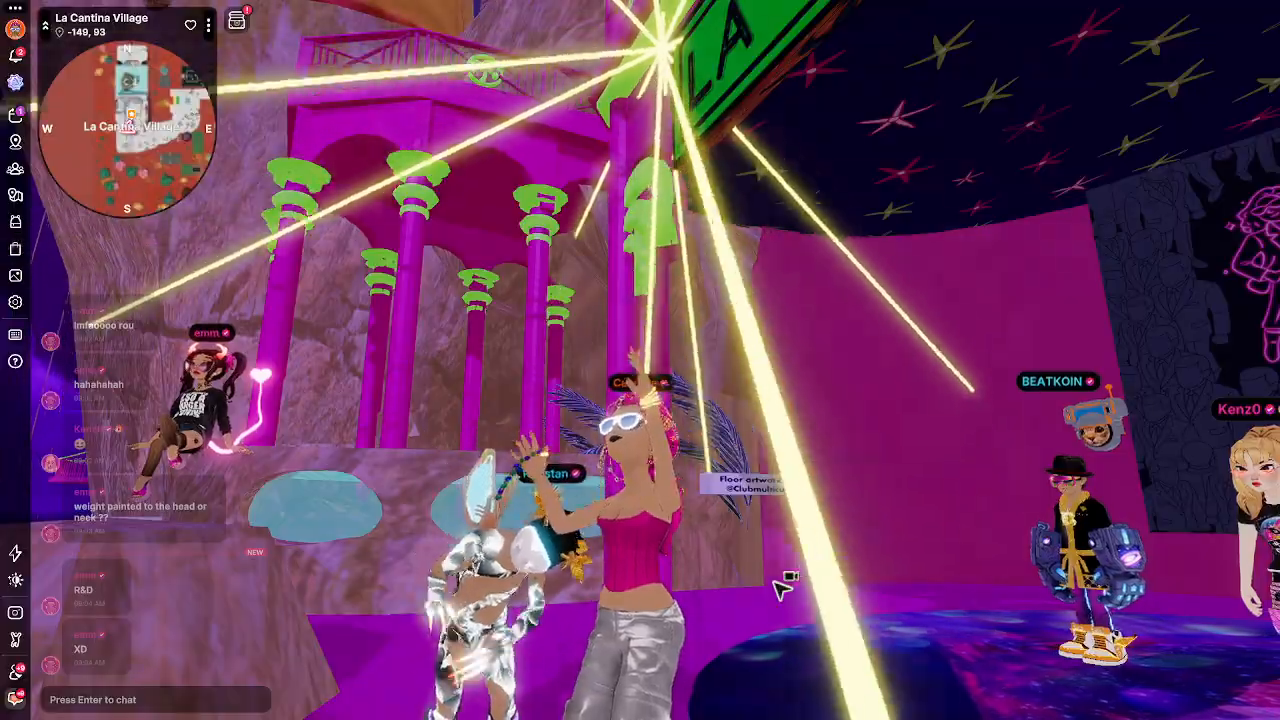
Step: Open the avatar's backpack from the world and filter the wearables to the upper body category
{"action": "left_click_drag", "start_coordinate": [782, 589], "coordinate": [780, 586]}
{"action": "key", "text": "m"}
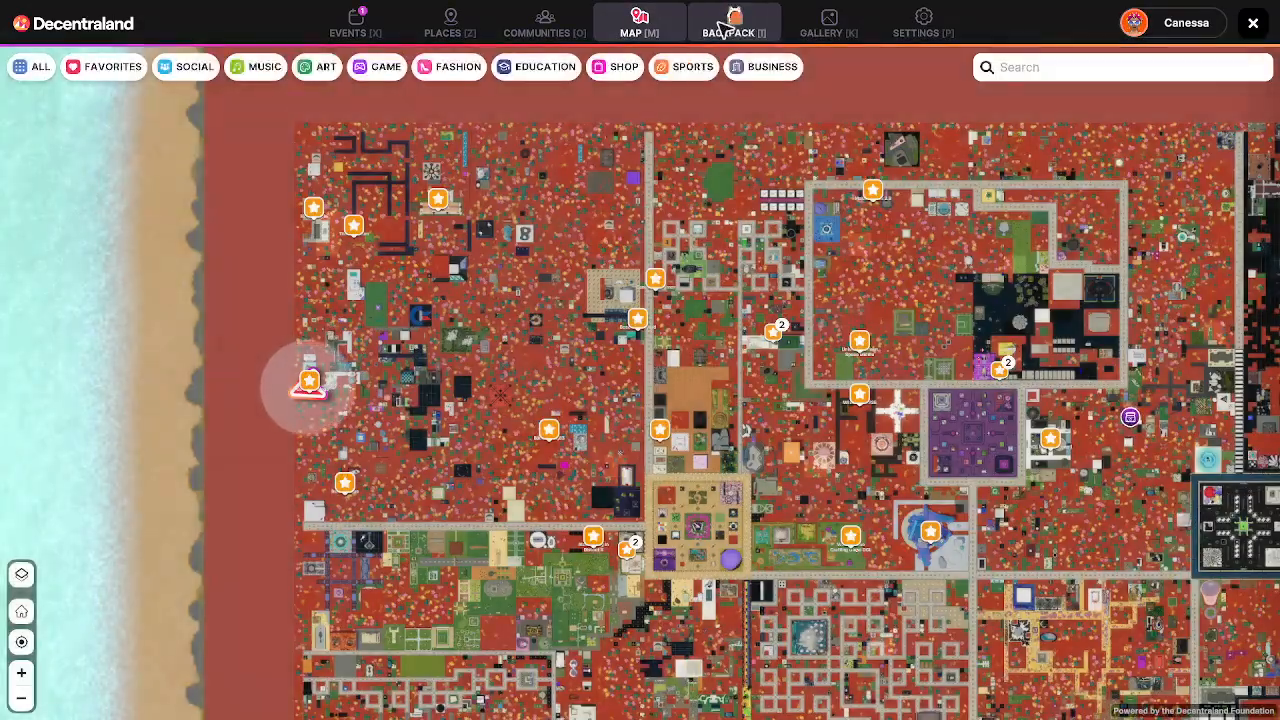
{"action": "left_click", "coordinate": [733, 22]}
{"action": "left_click", "coordinate": [443, 368]}
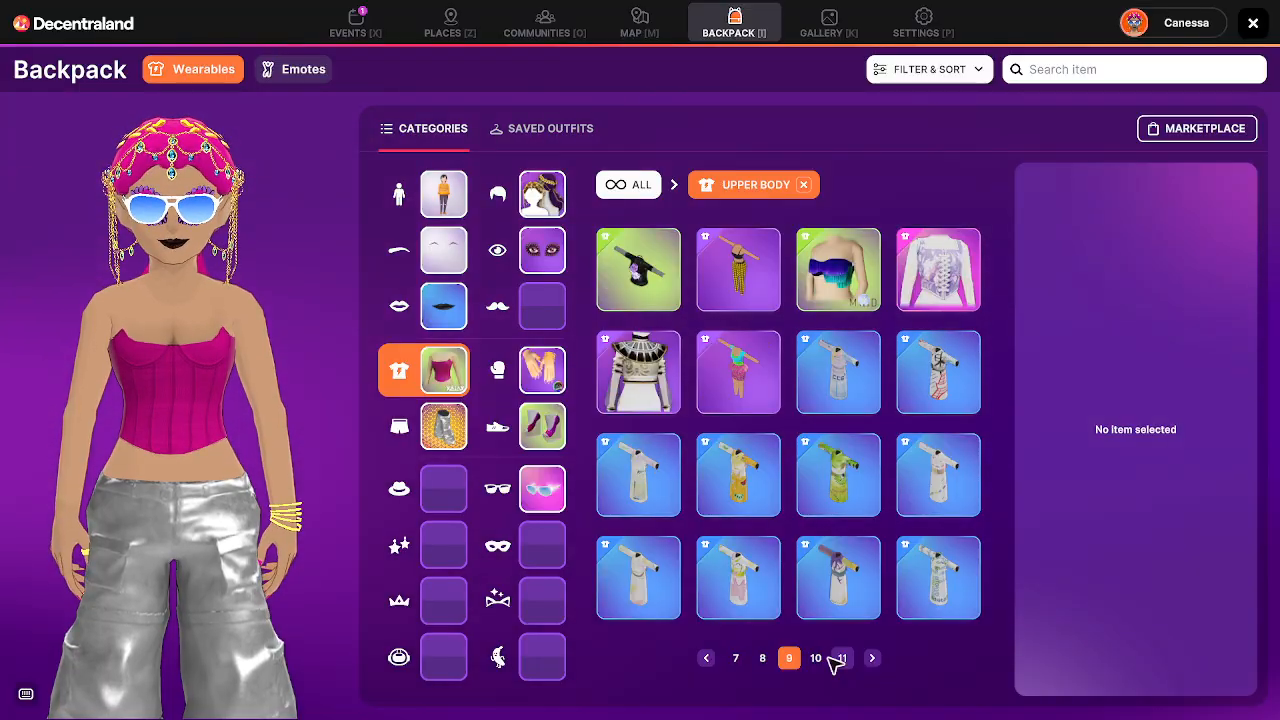
Step: Equip the gold armoured outfit with the green thumbnail from page 12 of the upper body wearables, and return to the world
{"action": "left_click", "coordinate": [818, 658]}
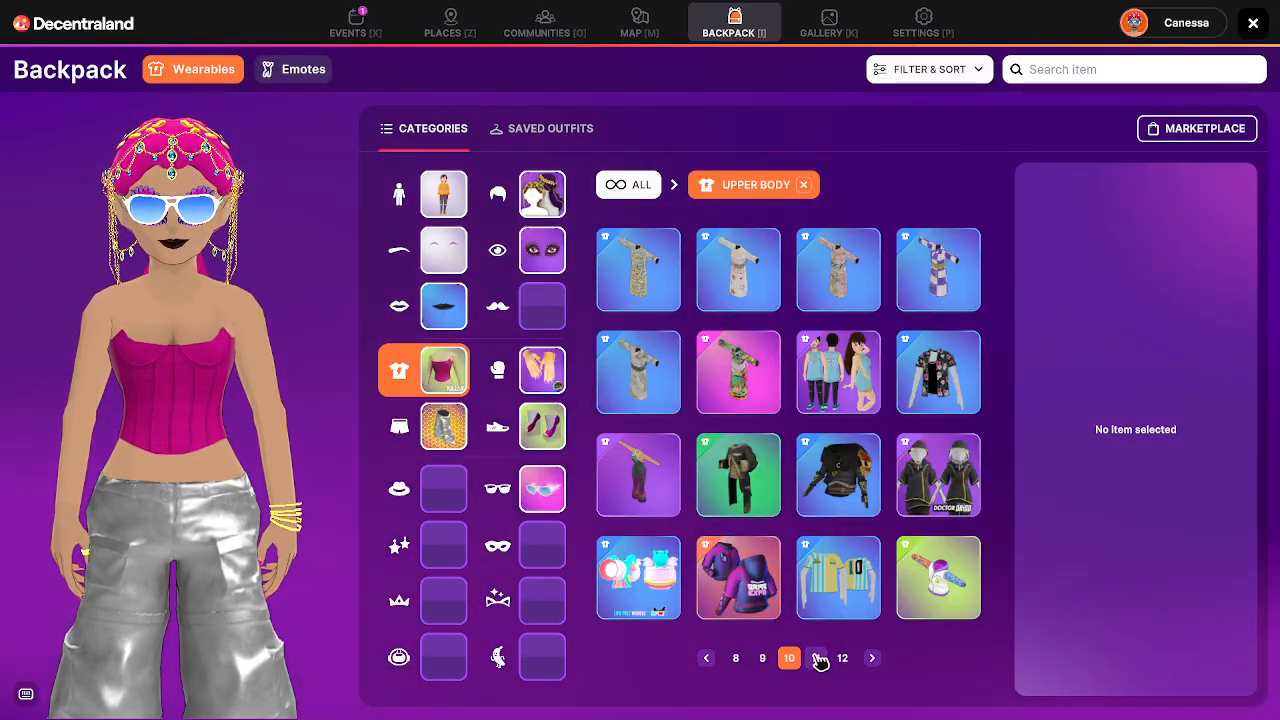
{"action": "left_click", "coordinate": [818, 659]}
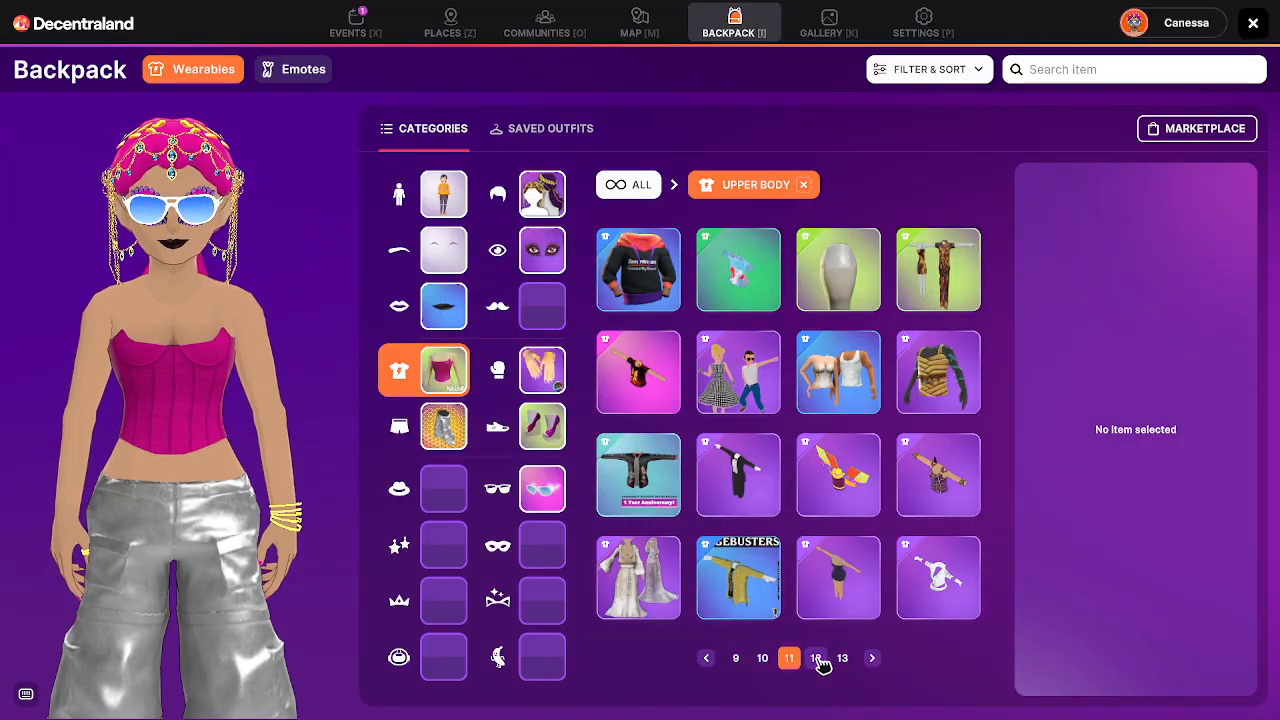
{"action": "left_click", "coordinate": [817, 659]}
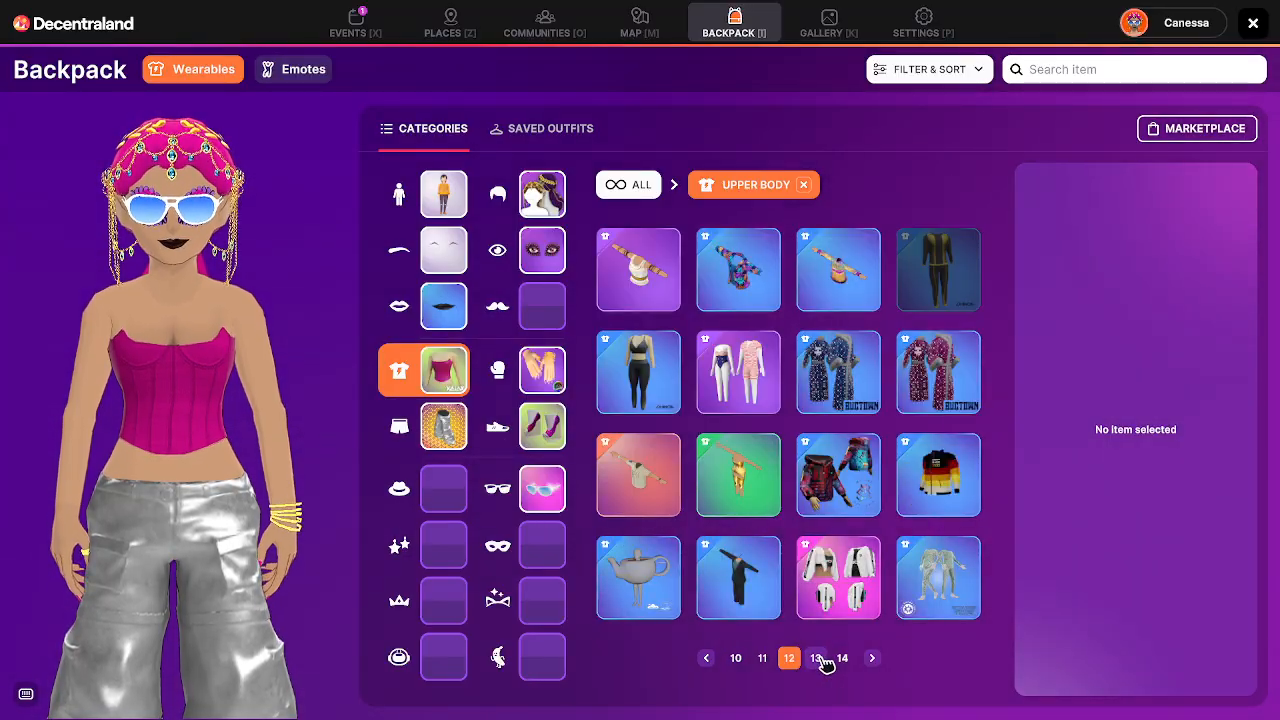
{"action": "left_click", "coordinate": [737, 540]}
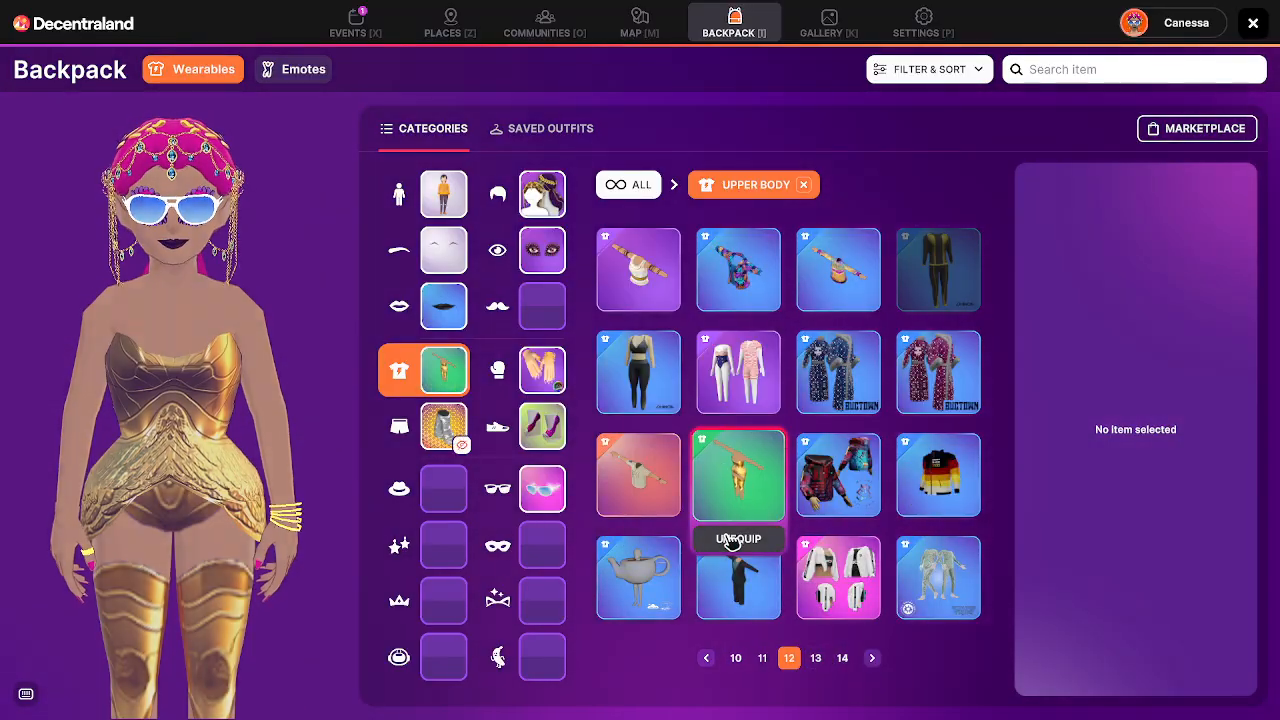
{"action": "left_click", "coordinate": [1253, 22]}
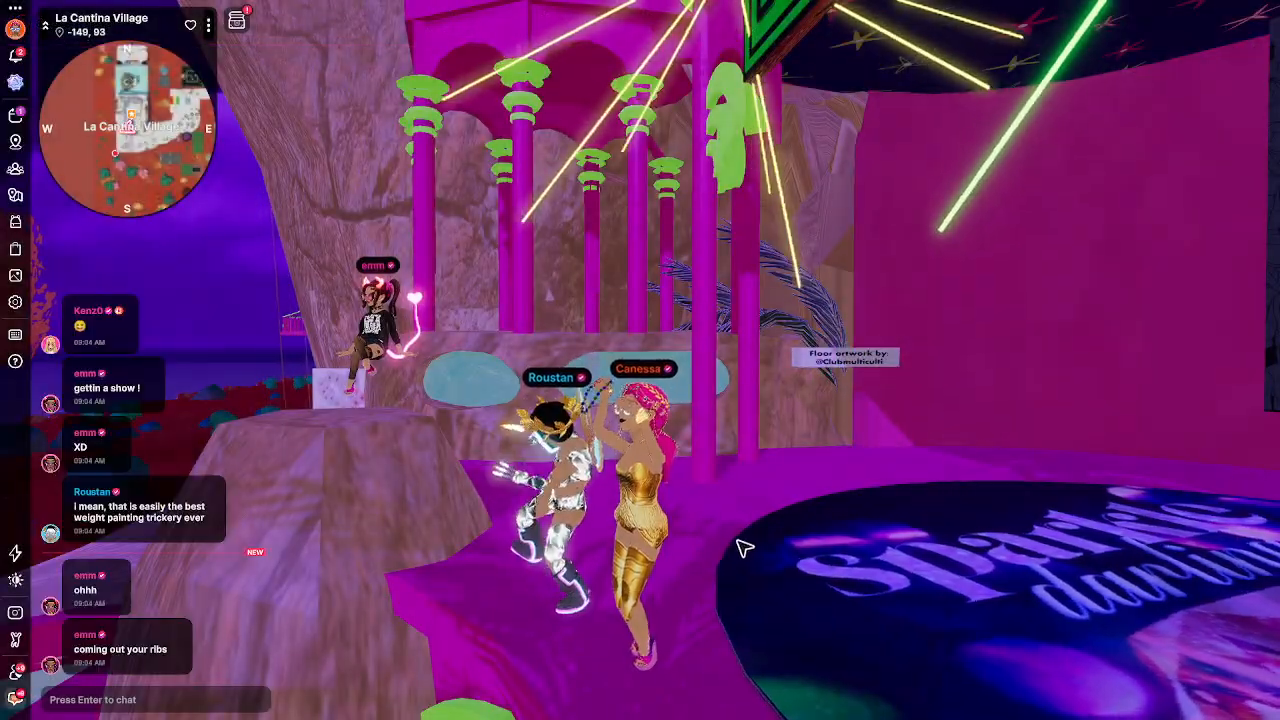
{"action": "left_click_drag", "start_coordinate": [738, 540], "coordinate": [747, 524]}
{"action": "left_click_drag", "start_coordinate": [610, 530], "coordinate": [826, 546]}
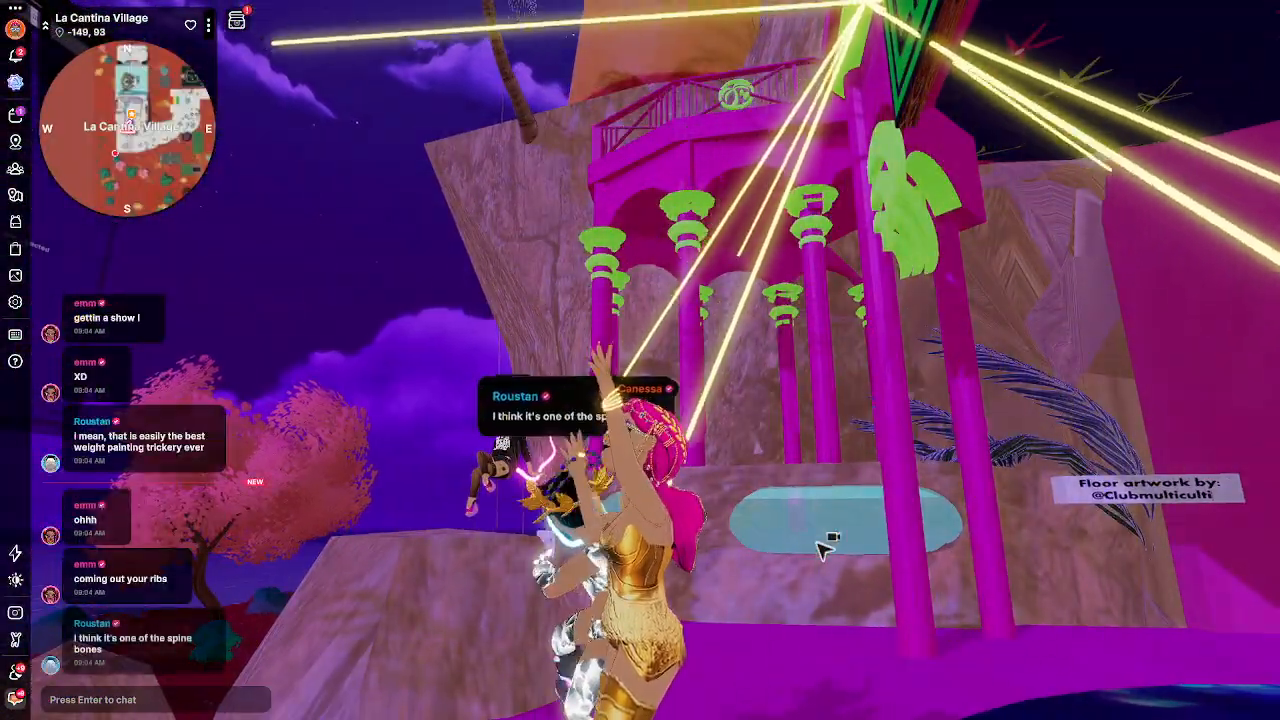
{"action": "left_click_drag", "start_coordinate": [823, 550], "coordinate": [823, 550]}
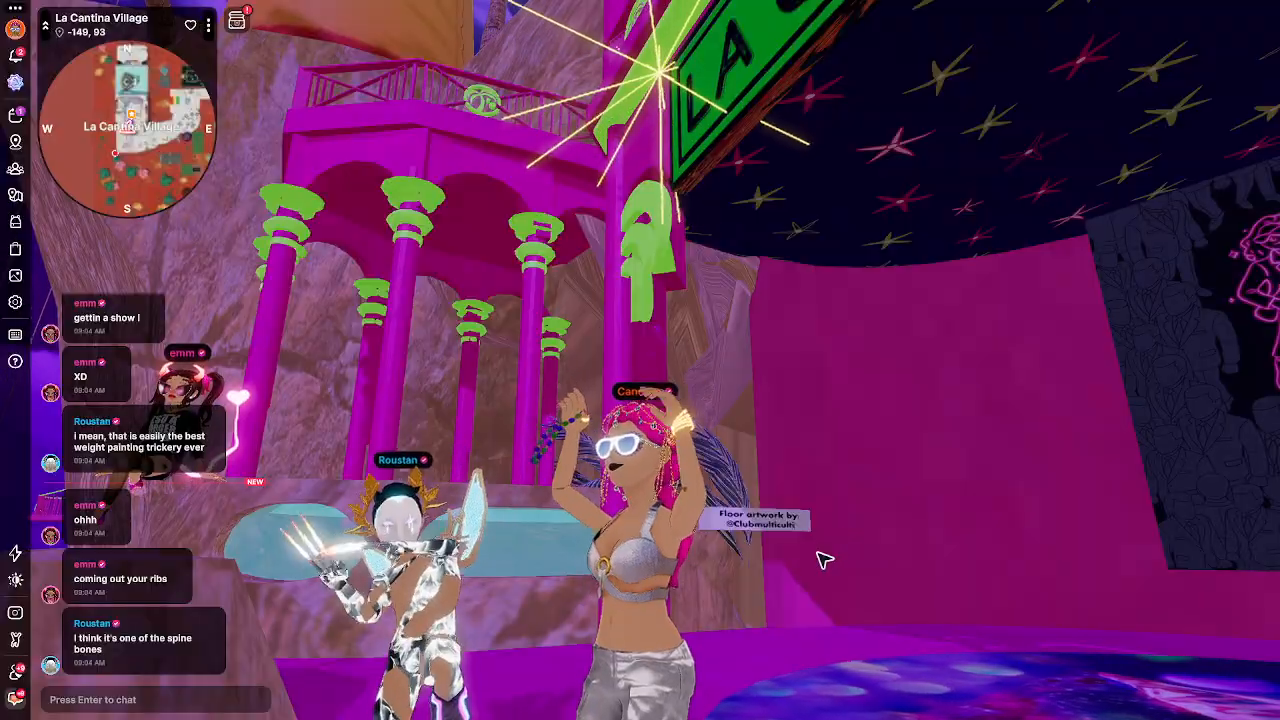
Step: Reopen the backpack to check the avatar's equipped wearables, and return to the world
{"action": "key", "text": "m"}
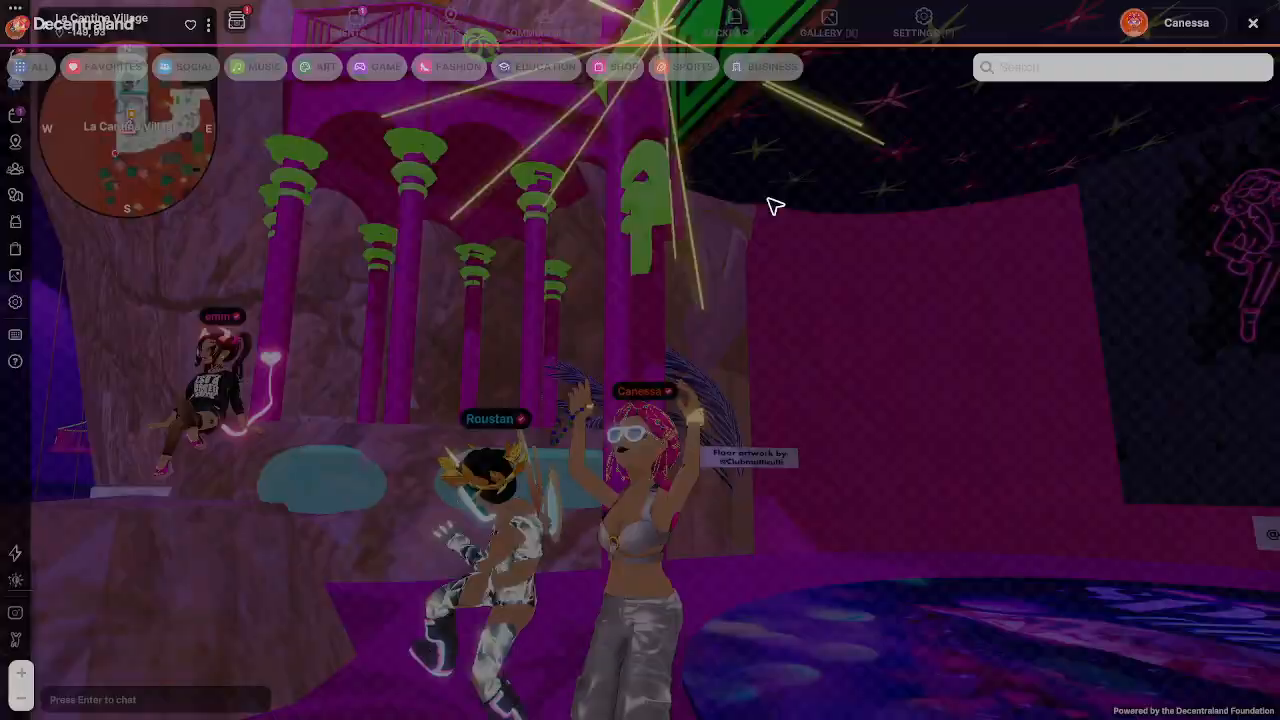
{"action": "key", "text": "i"}
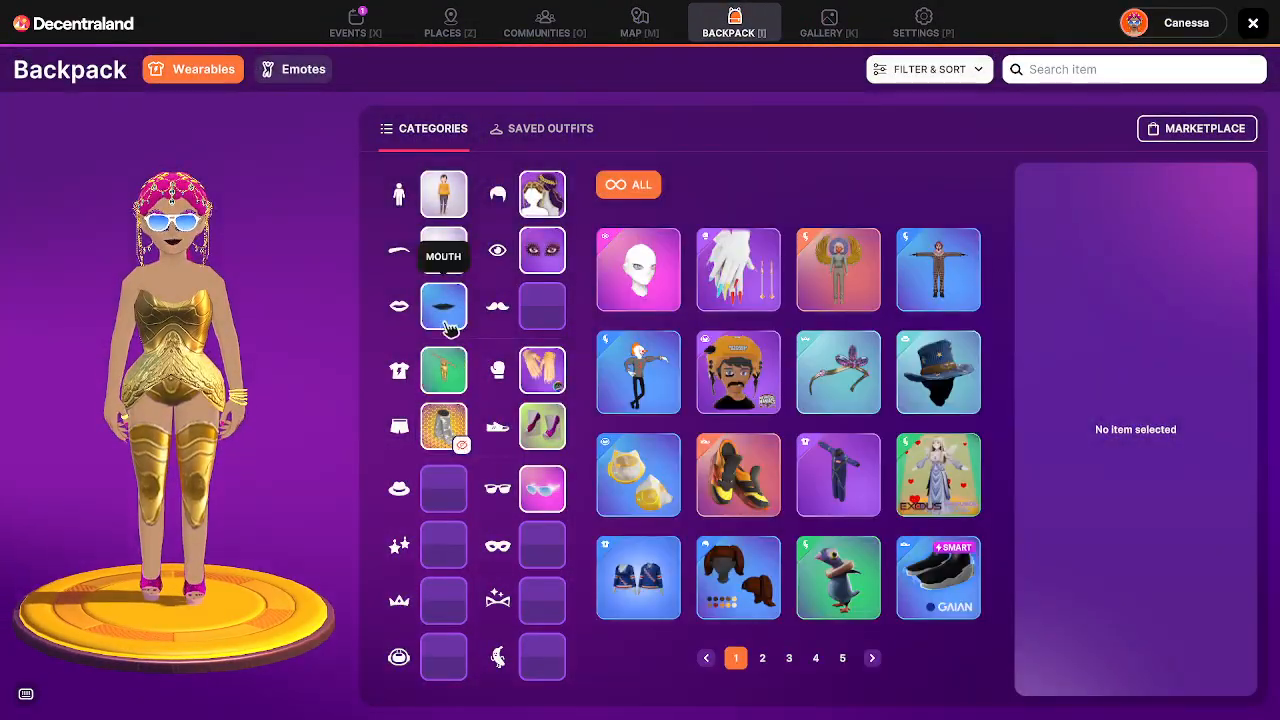
{"action": "left_click", "coordinate": [1253, 24]}
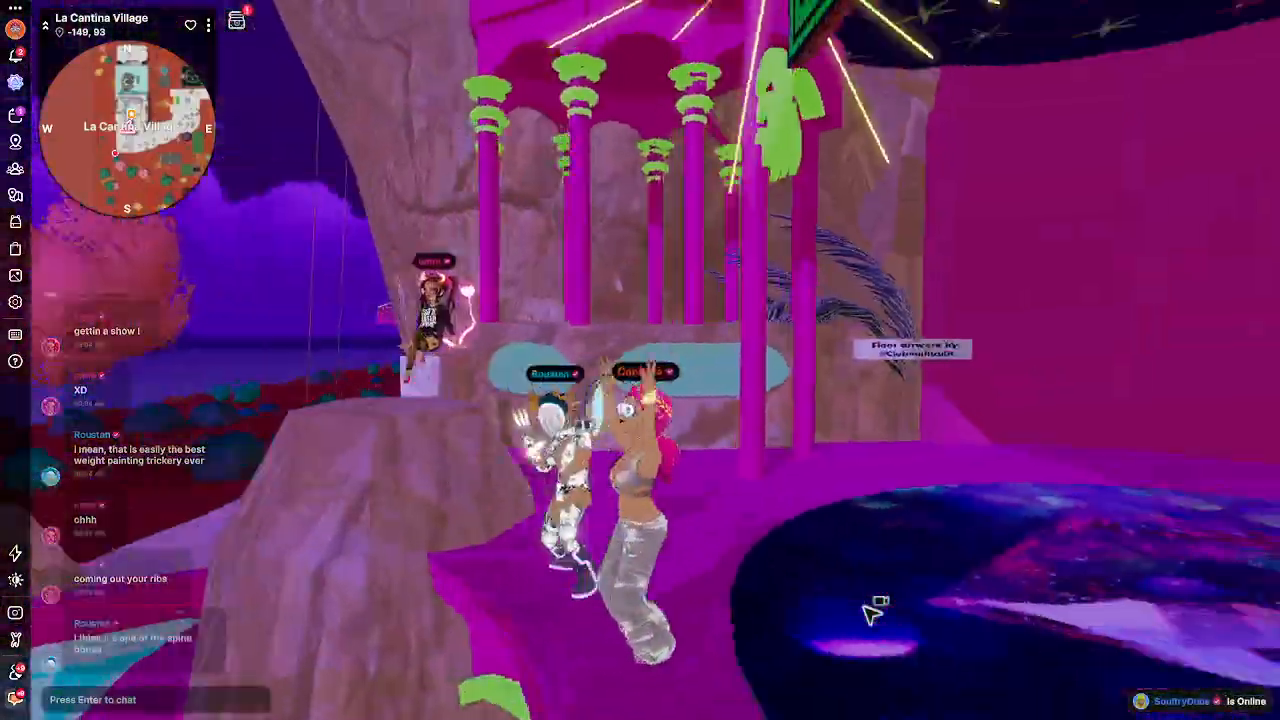
{"action": "left_click_drag", "start_coordinate": [872, 613], "coordinate": [872, 613]}
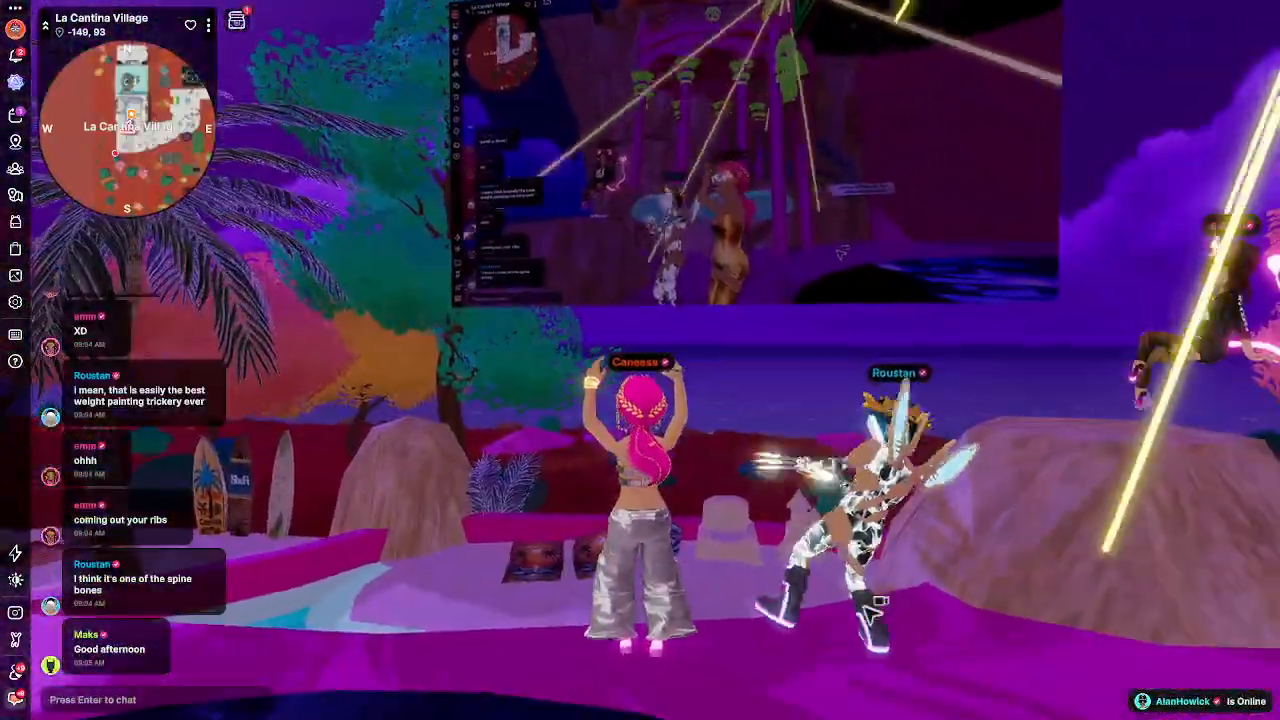
{"action": "left_click_drag", "start_coordinate": [872, 613], "coordinate": [875, 612]}
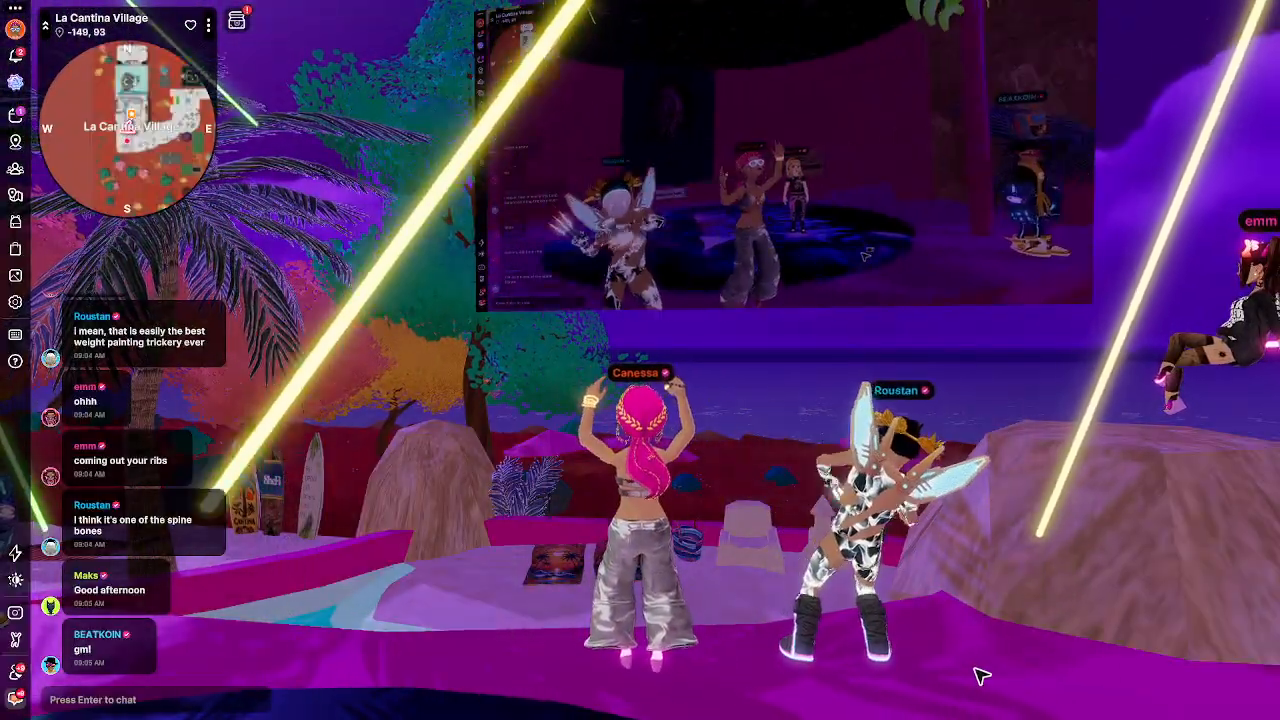
{"action": "left_click_drag", "start_coordinate": [975, 669], "coordinate": [976, 669]}
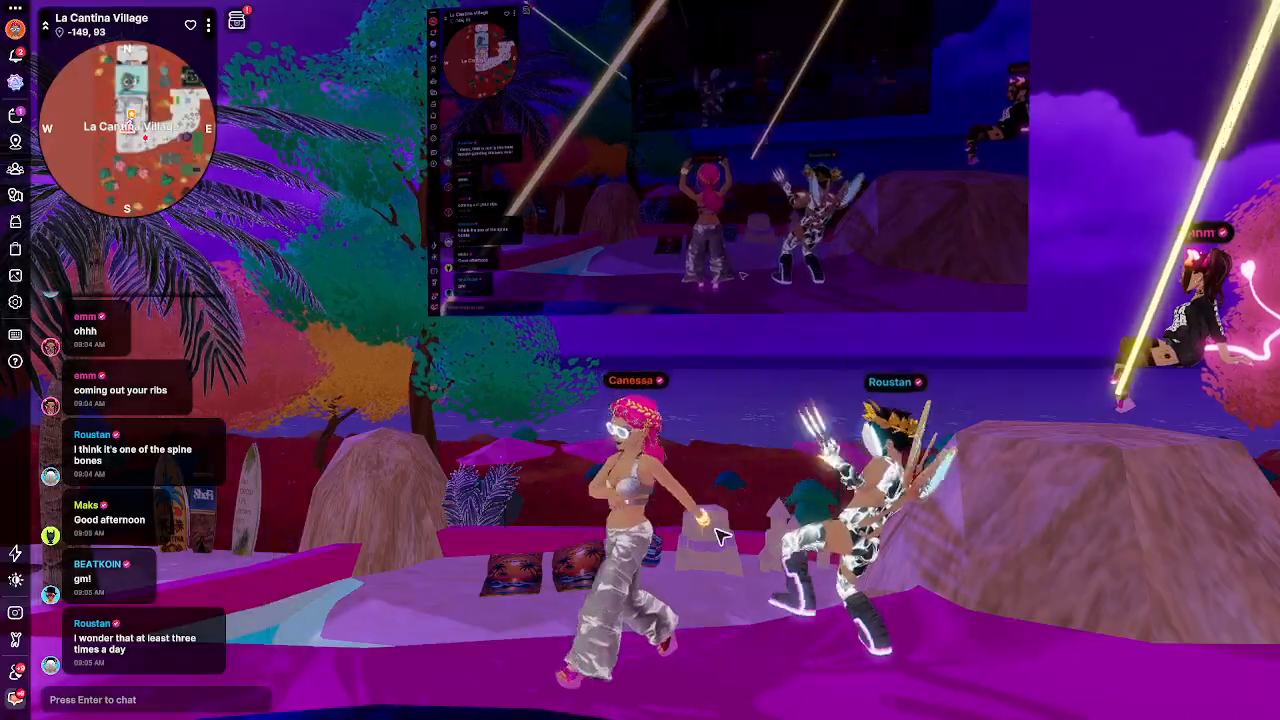
{"action": "left_click_drag", "start_coordinate": [740, 580], "coordinate": [740, 580]}
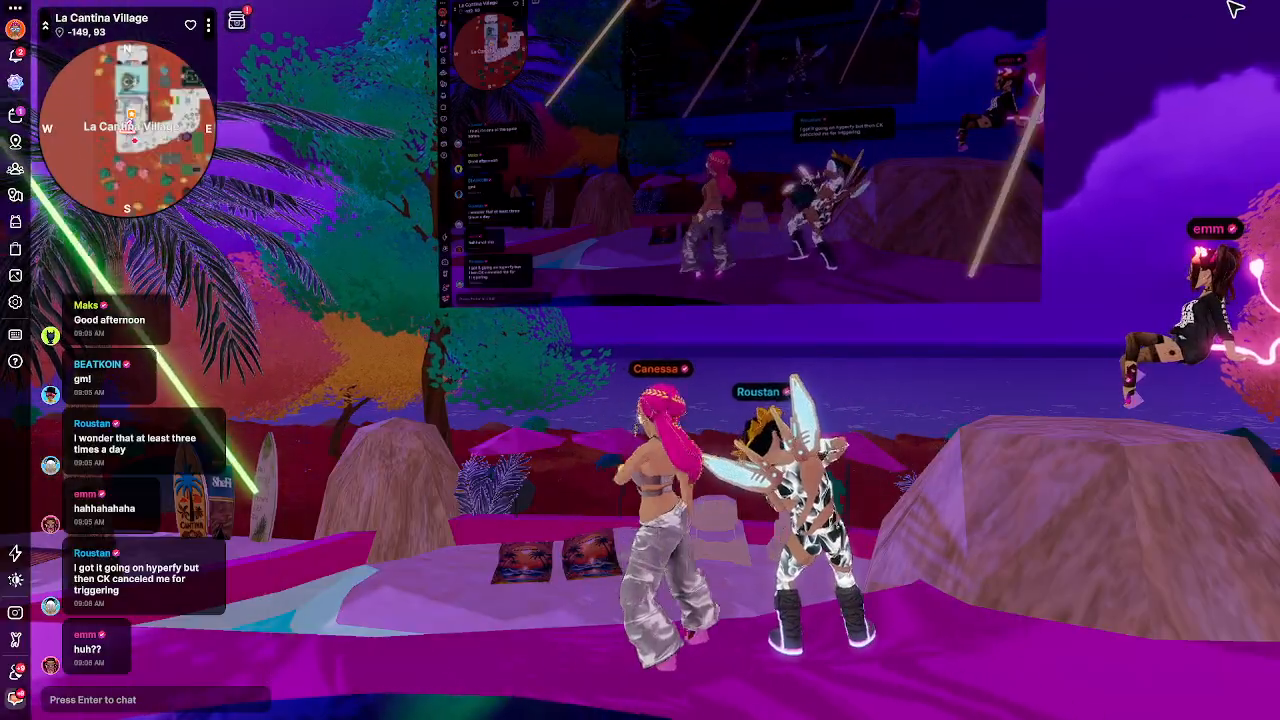
{"action": "key", "text": "Return"}
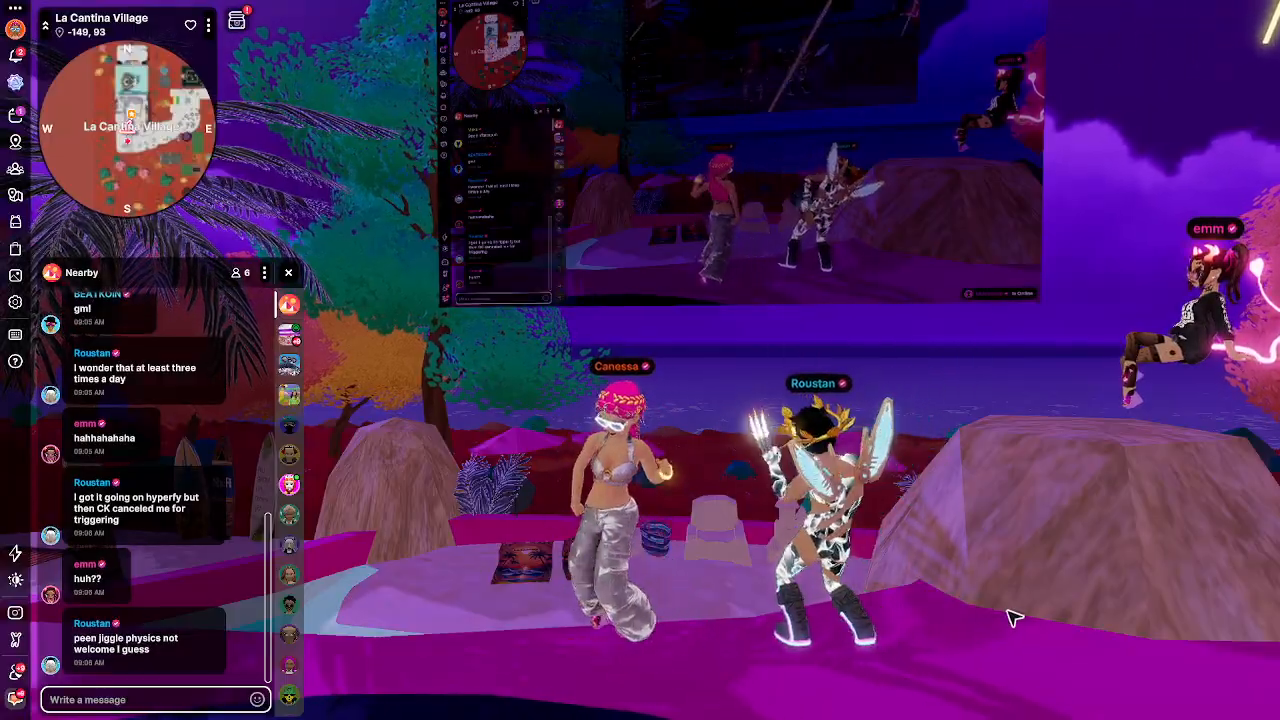
{"action": "left_click_drag", "start_coordinate": [989, 612], "coordinate": [988, 626]}
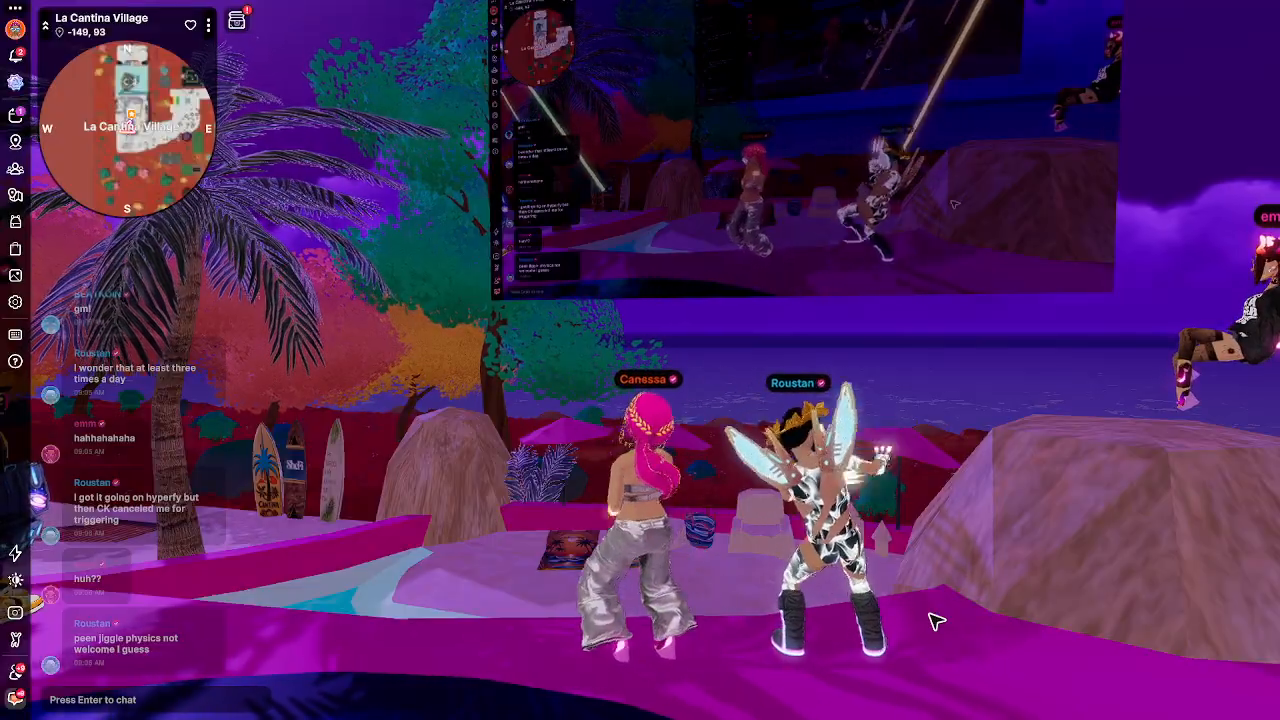
{"action": "key", "text": "Return"}
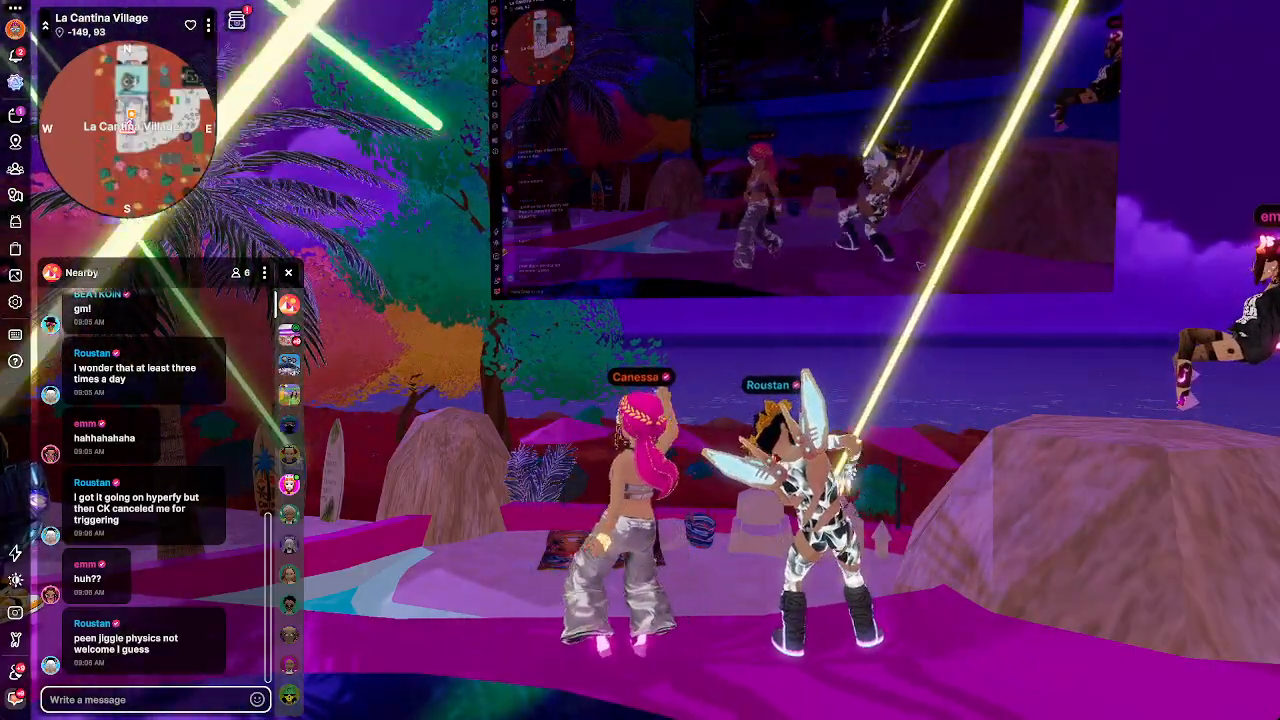
Step: Switch to OBS and hide the Decentraland source in the Creator Hub scene
{"action": "left_click", "coordinate": [847, 533]}
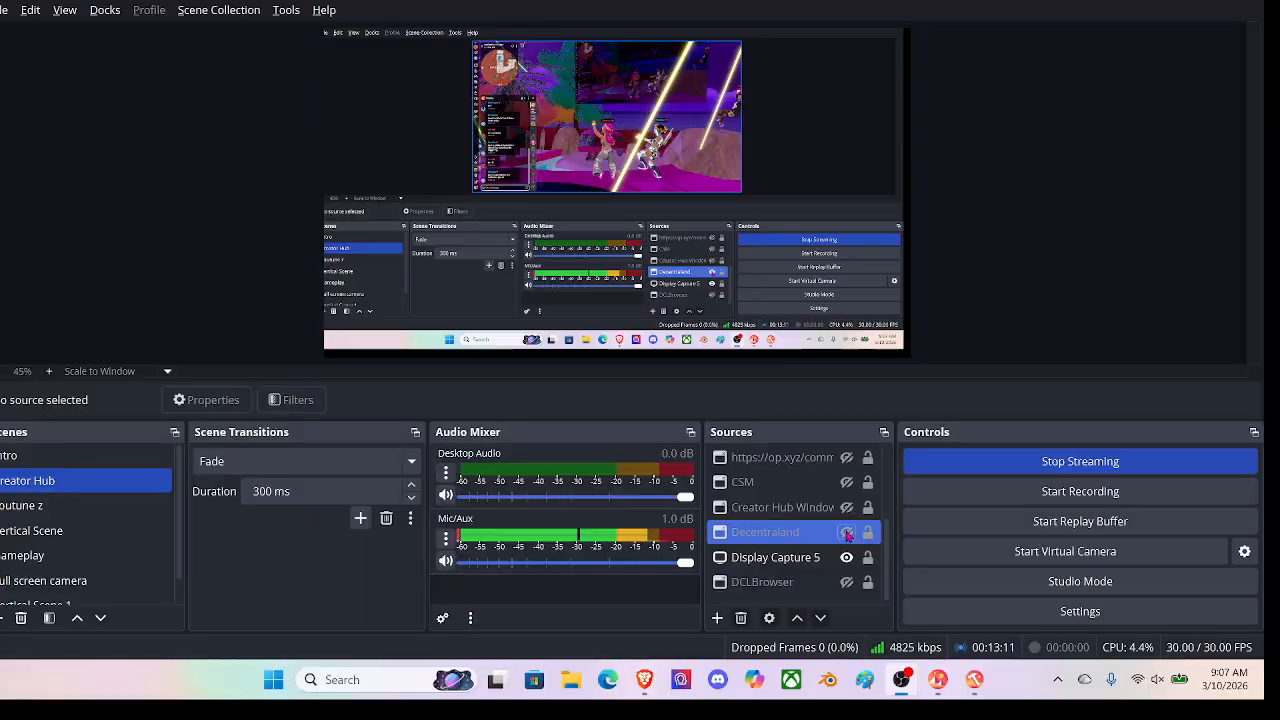
{"action": "left_click", "coordinate": [975, 680]}
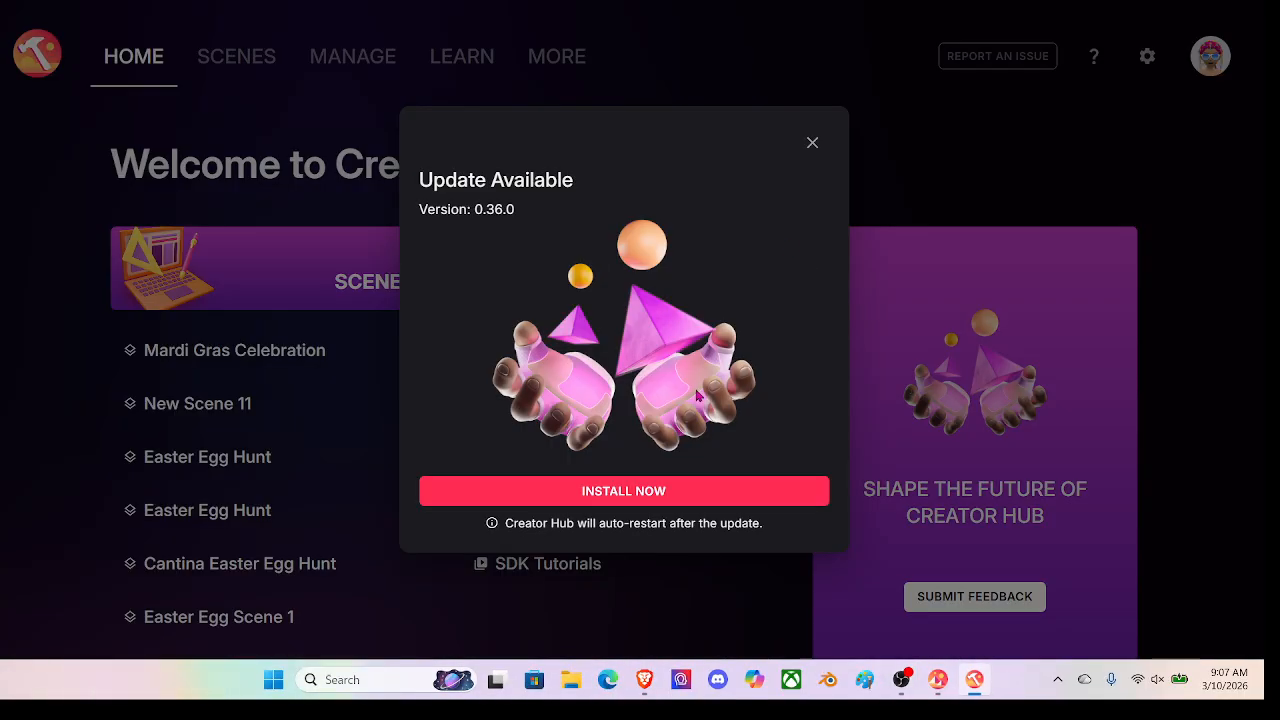
{"action": "key", "text": "alt+Tab"}
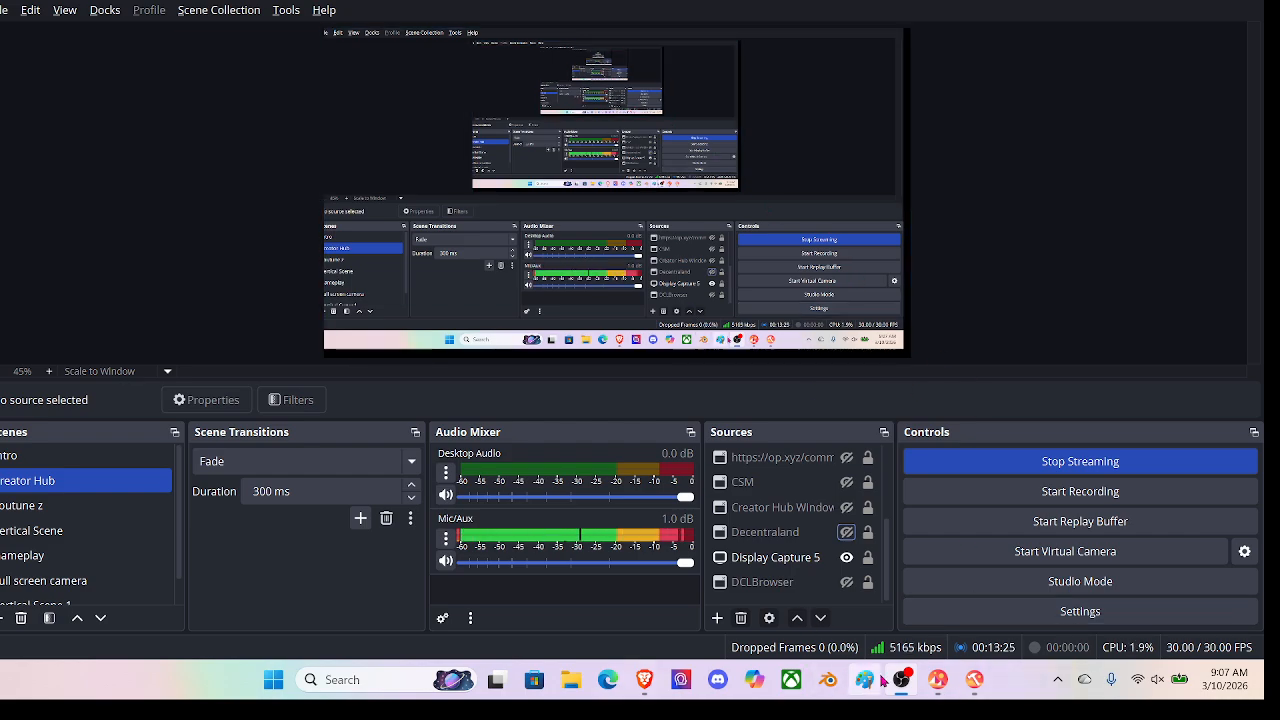
Step: Switch to Decentraland Creator Hub and install the version 0.36.0 update
{"action": "left_click", "coordinate": [974, 680]}
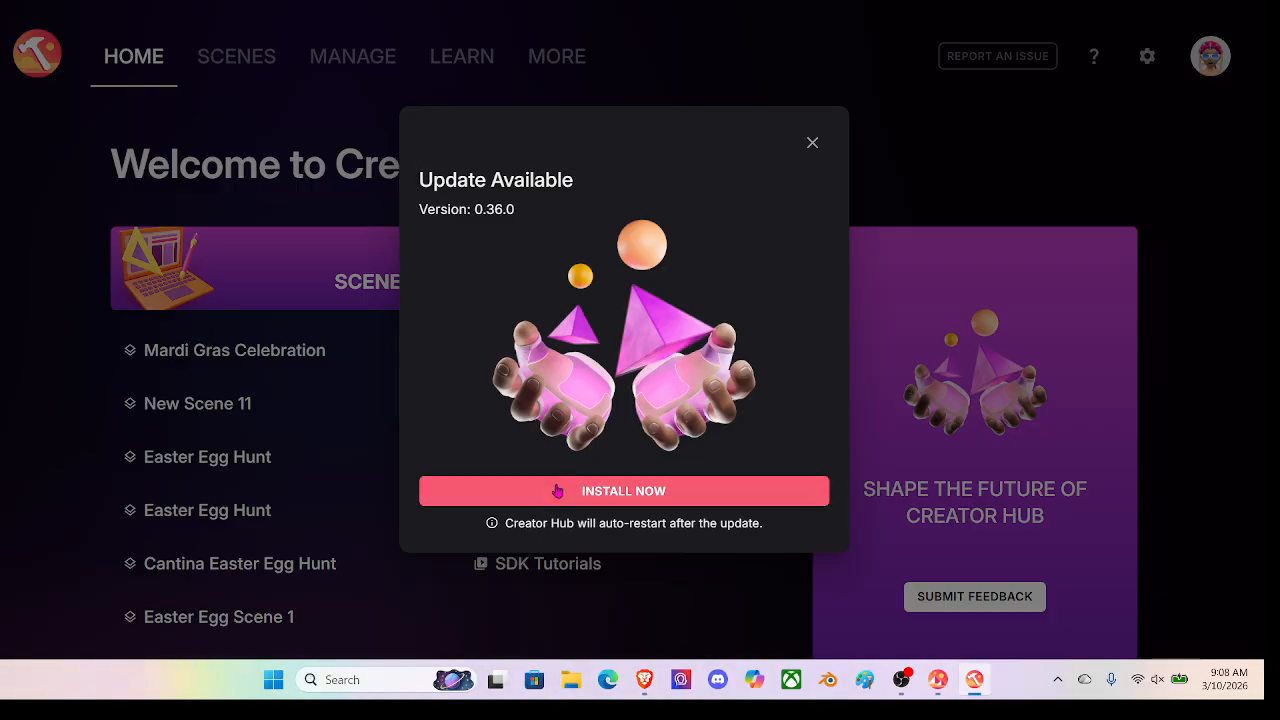
{"action": "left_click", "coordinate": [606, 497]}
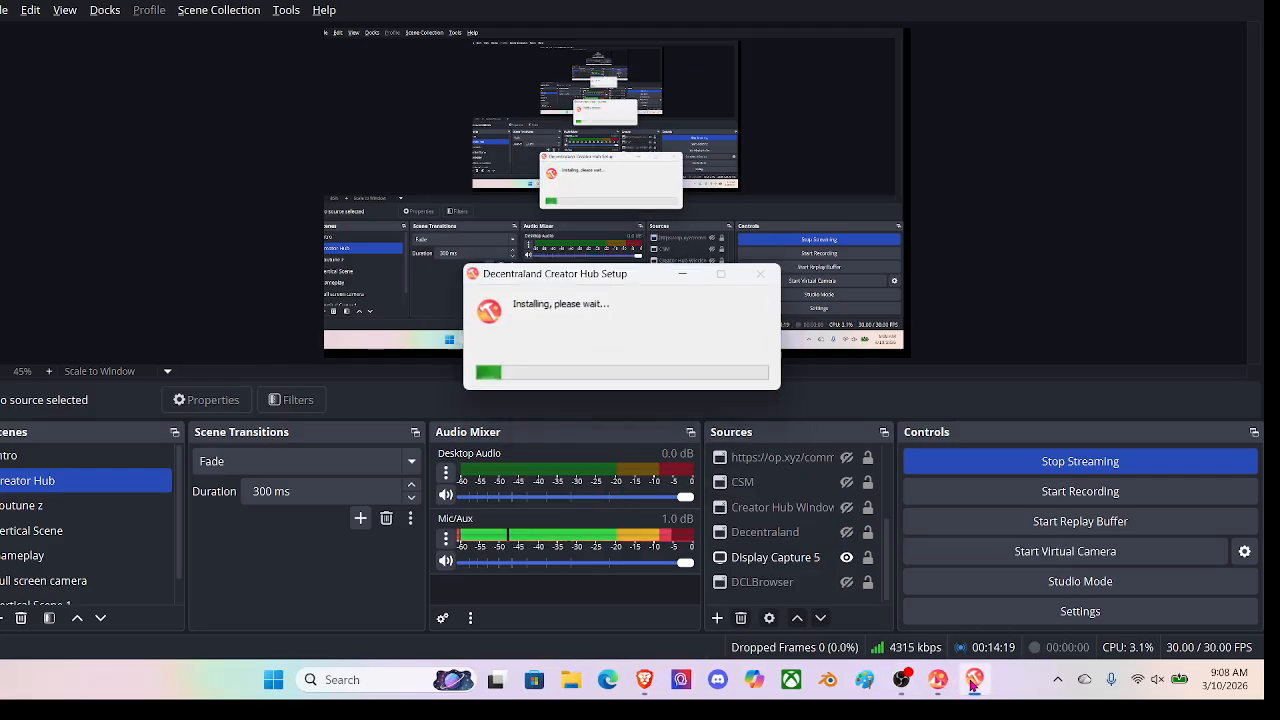
Step: Switch back to the Decentraland world and play the emote in slot 9 of the emote wheel
{"action": "left_click", "coordinate": [972, 682]}
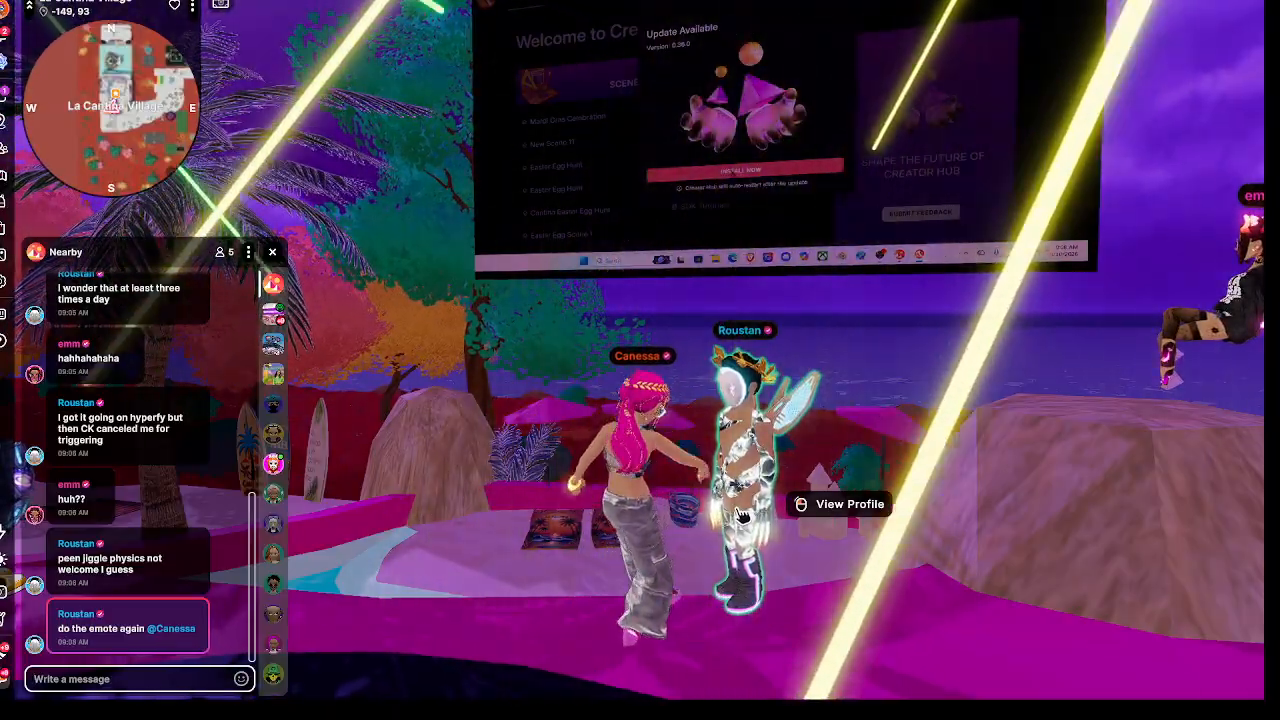
{"action": "key", "text": "b"}
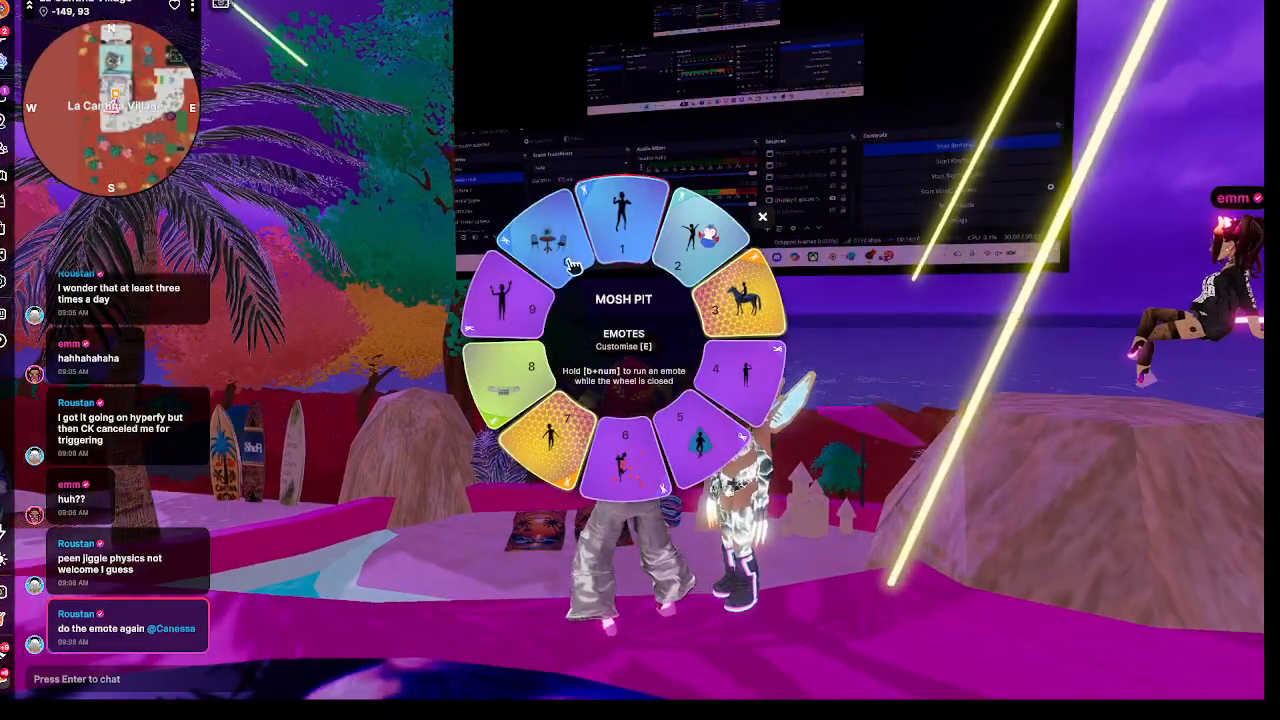
{"action": "left_click", "coordinate": [512, 306]}
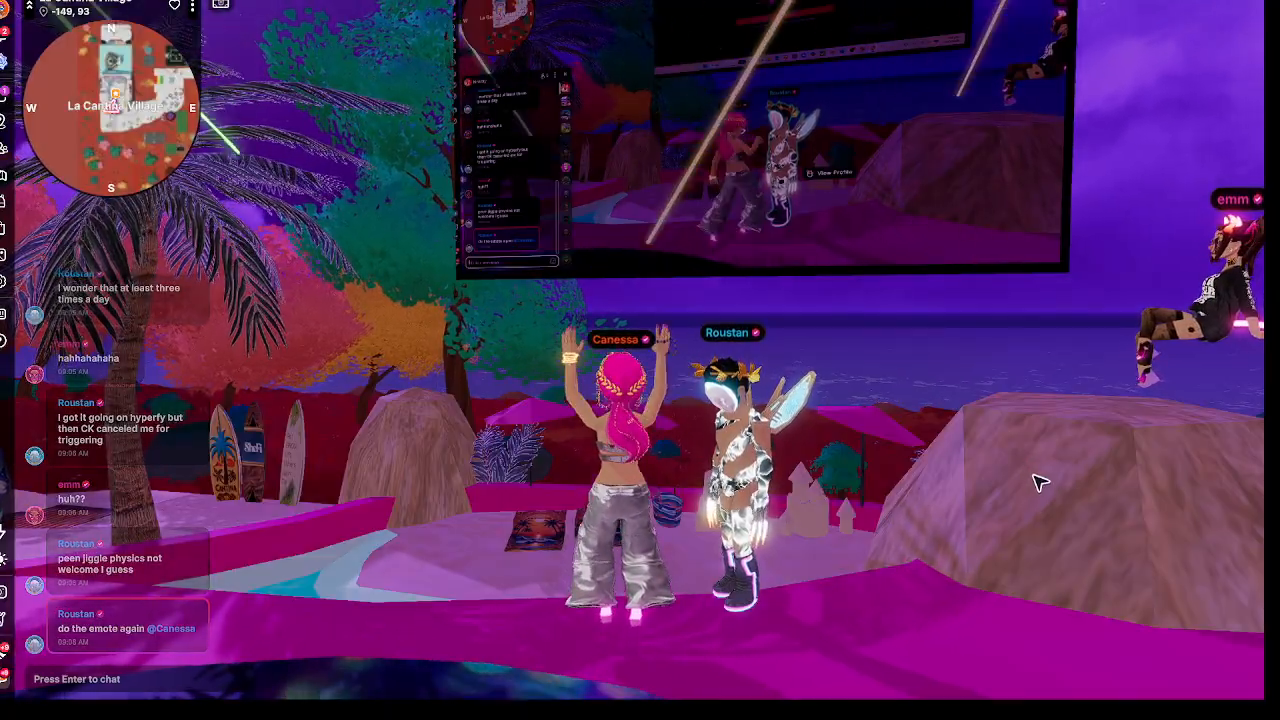
Step: Check the progress of the Creator Hub installation and return to the Decentraland world
{"action": "left_click_drag", "start_coordinate": [1020, 475], "coordinate": [1018, 478]}
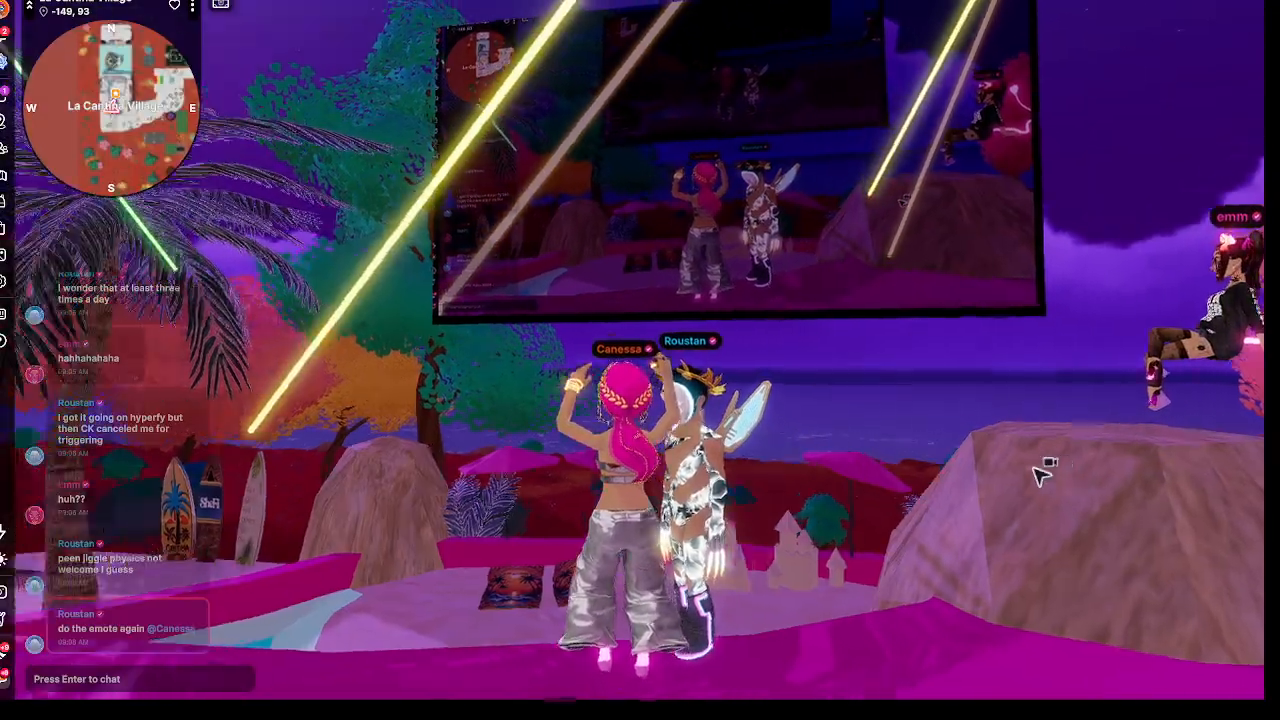
{"action": "left_click_drag", "start_coordinate": [1041, 476], "coordinate": [1041, 476]}
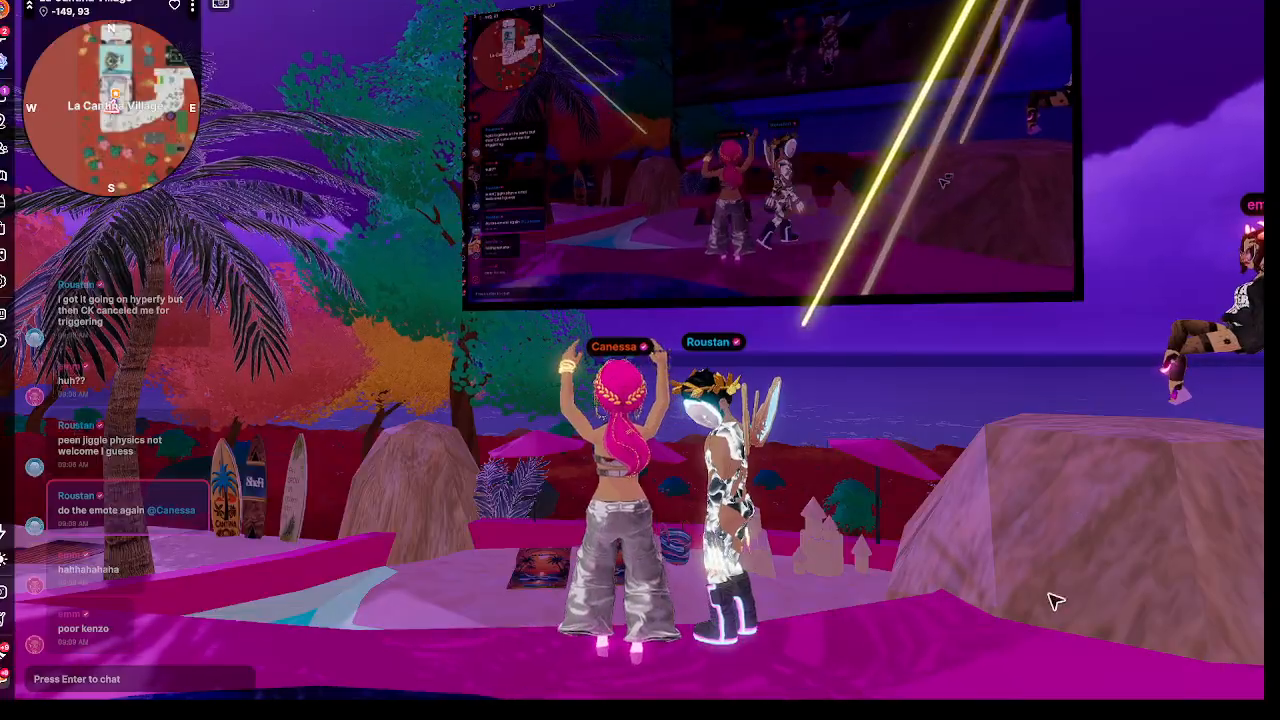
{"action": "left_click_drag", "start_coordinate": [1054, 574], "coordinate": [1054, 584]}
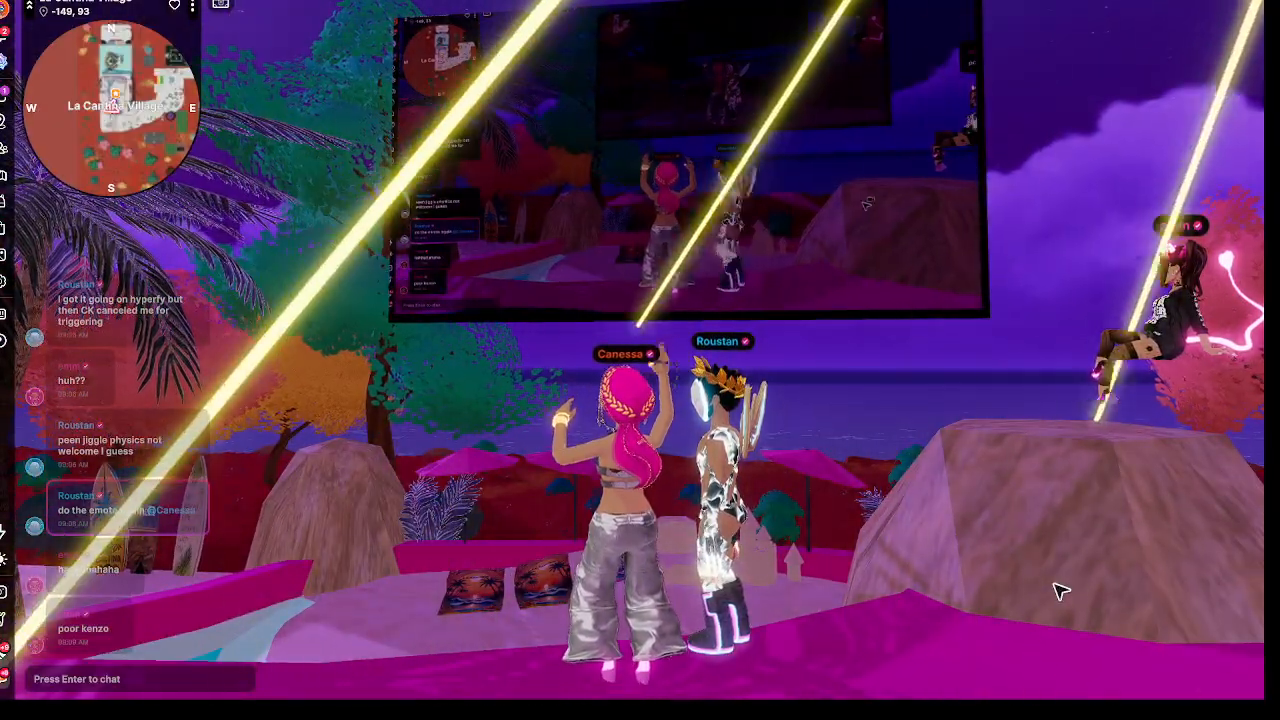
{"action": "key", "text": "alt+Tab"}
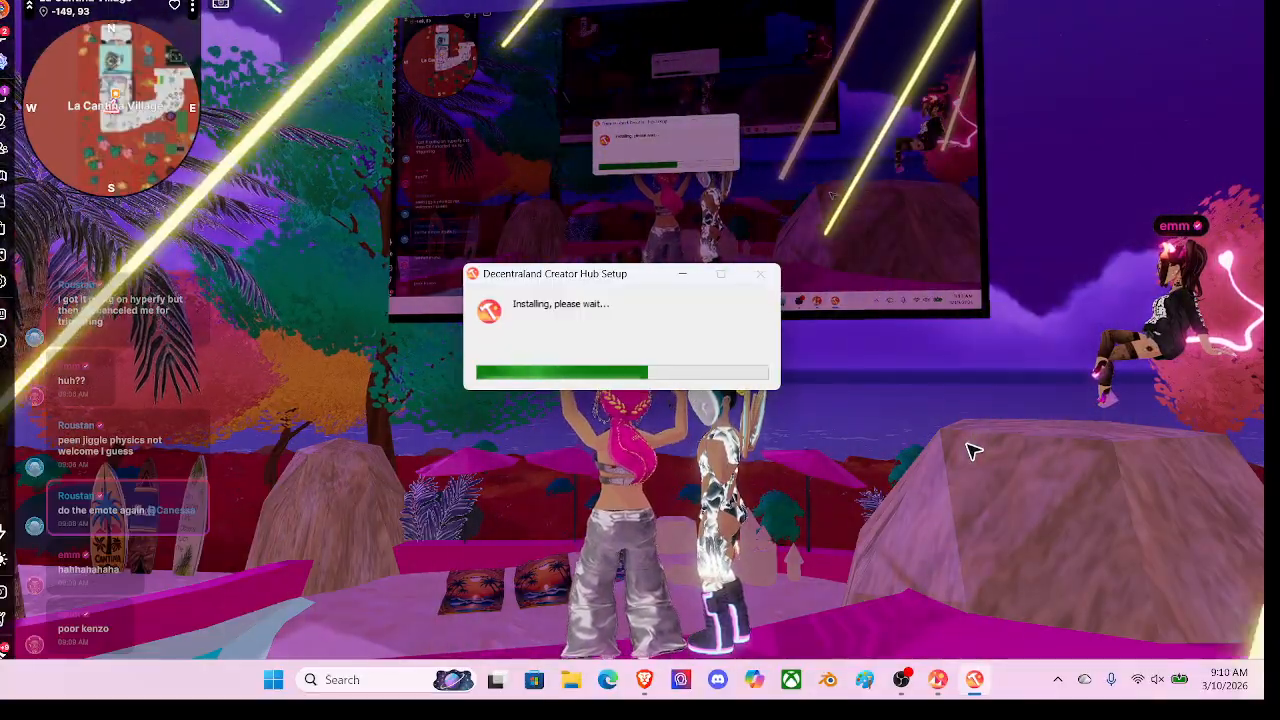
{"action": "left_click", "coordinate": [970, 452]}
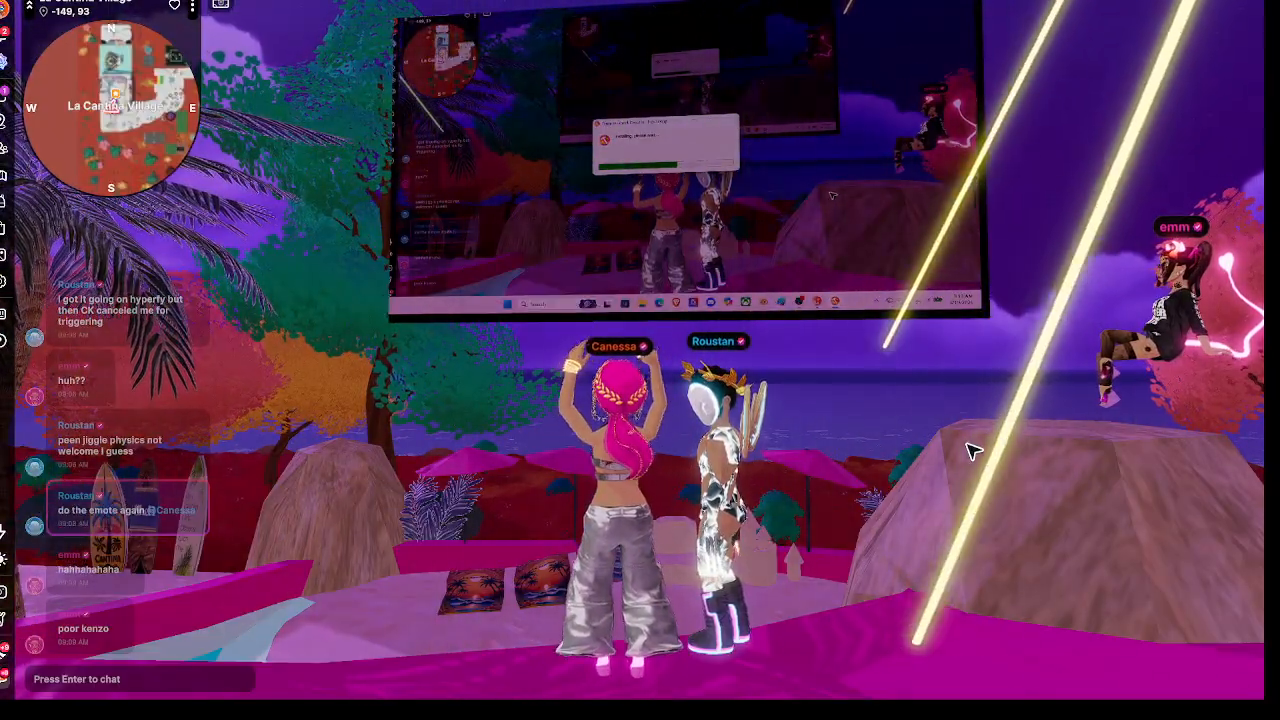
Step: Switch to the updated Creator Hub and open its More page of creation and management tools
{"action": "key", "text": "alt+Tab"}
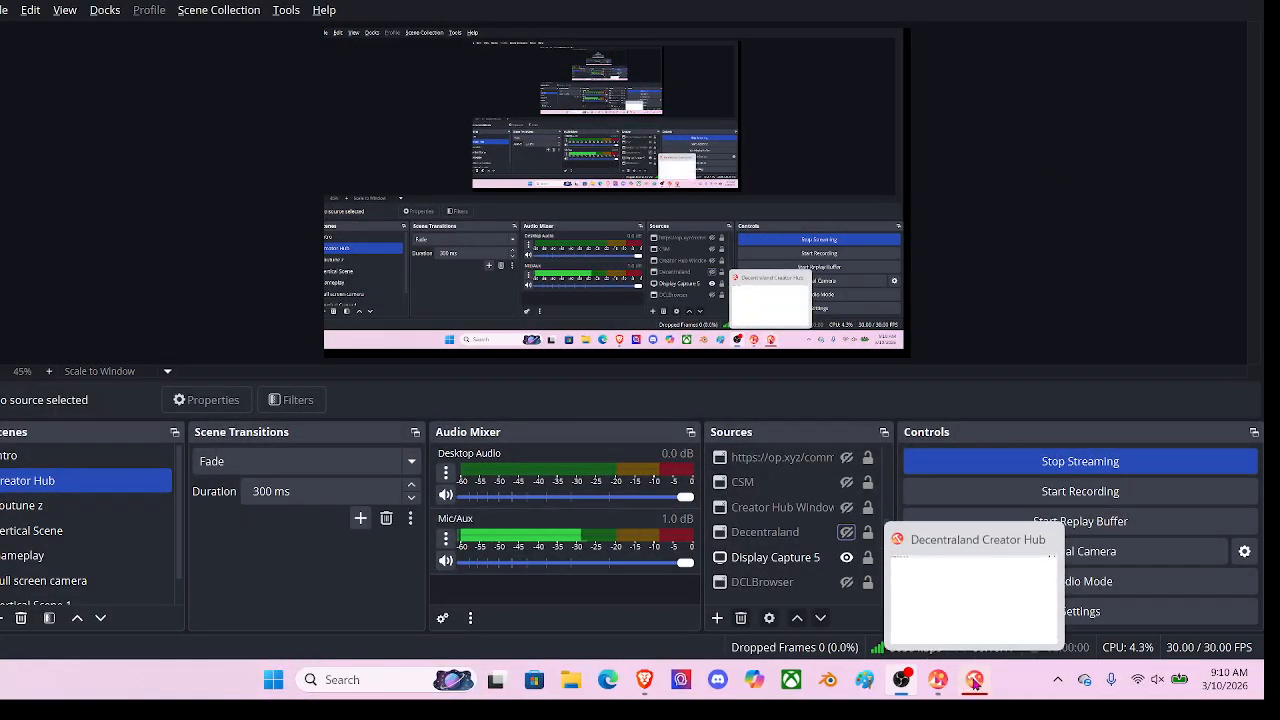
{"action": "left_click", "coordinate": [958, 680]}
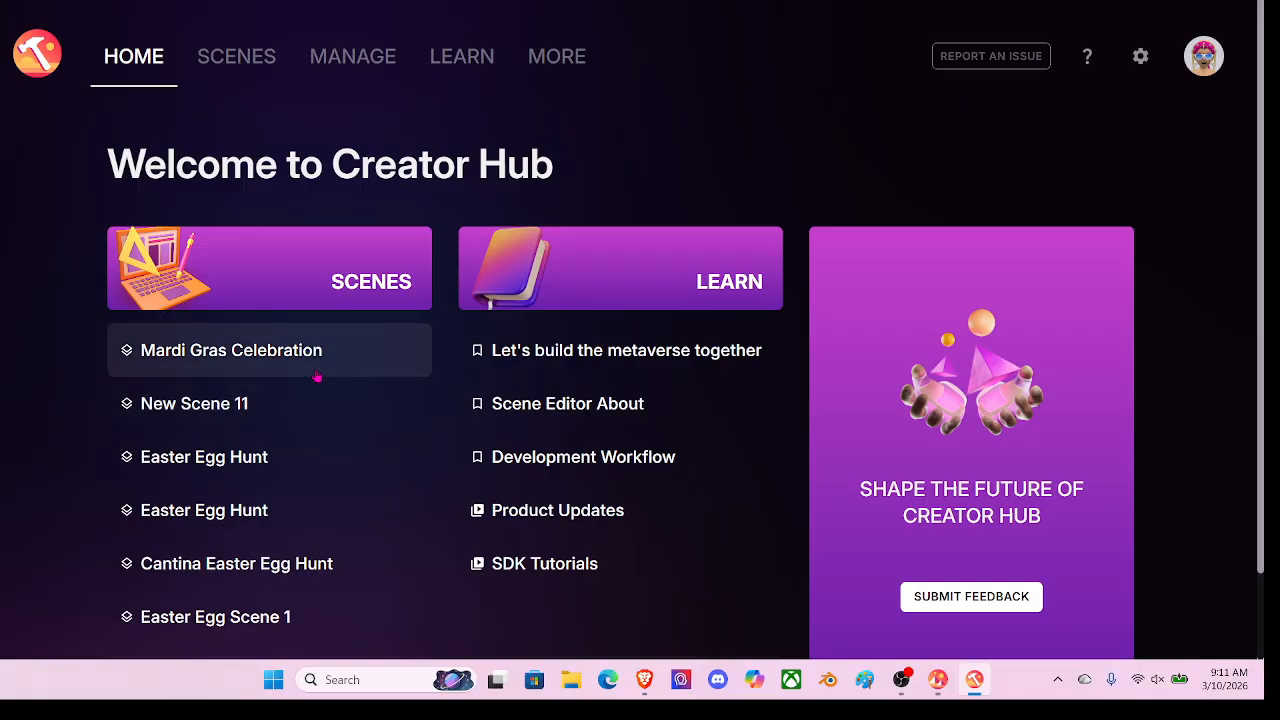
{"action": "left_click", "coordinate": [555, 66]}
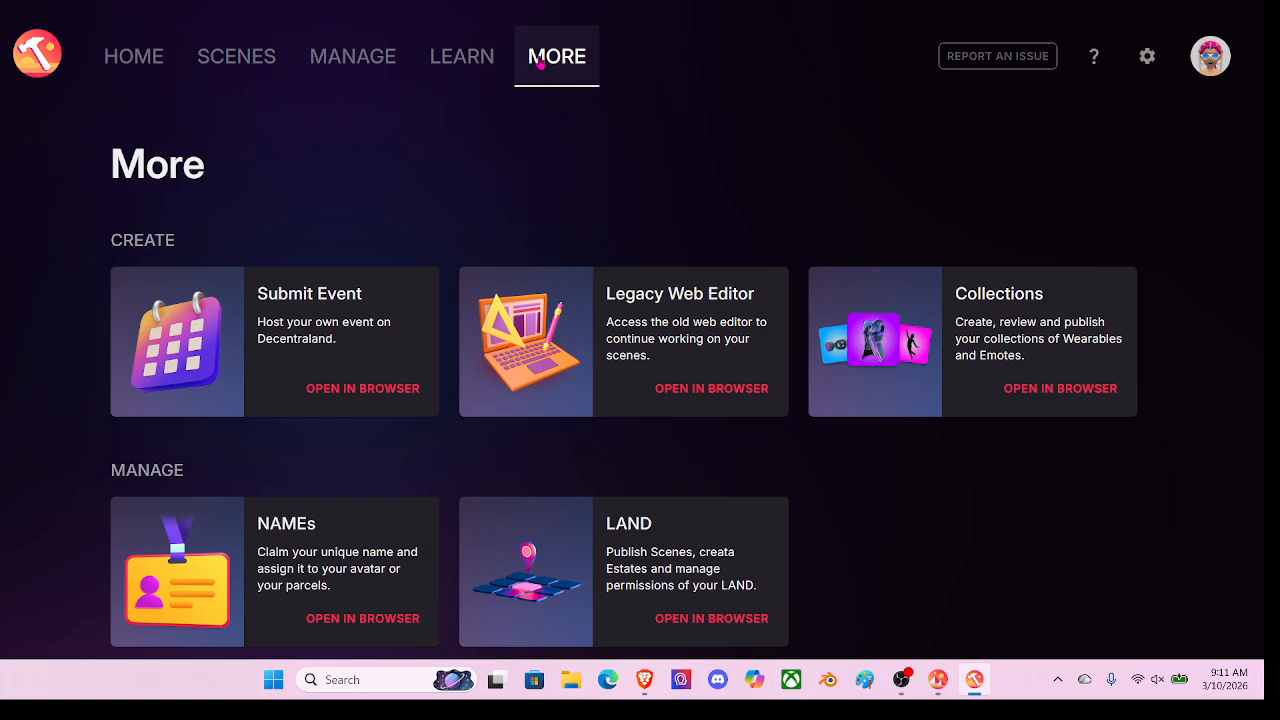
Step: Open the Legacy Web Editor in a maximized browser window and skip the Creator Hub upgrade offer
{"action": "left_click", "coordinate": [703, 392]}
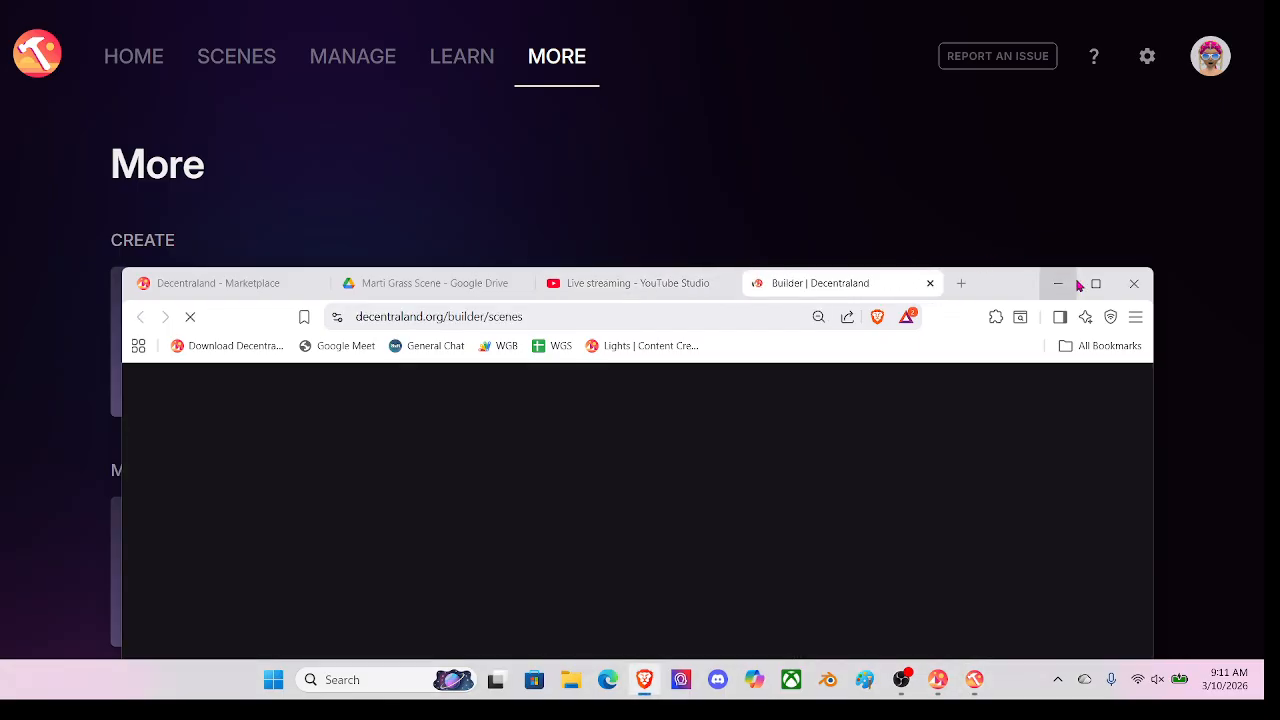
{"action": "left_click", "coordinate": [1097, 283]}
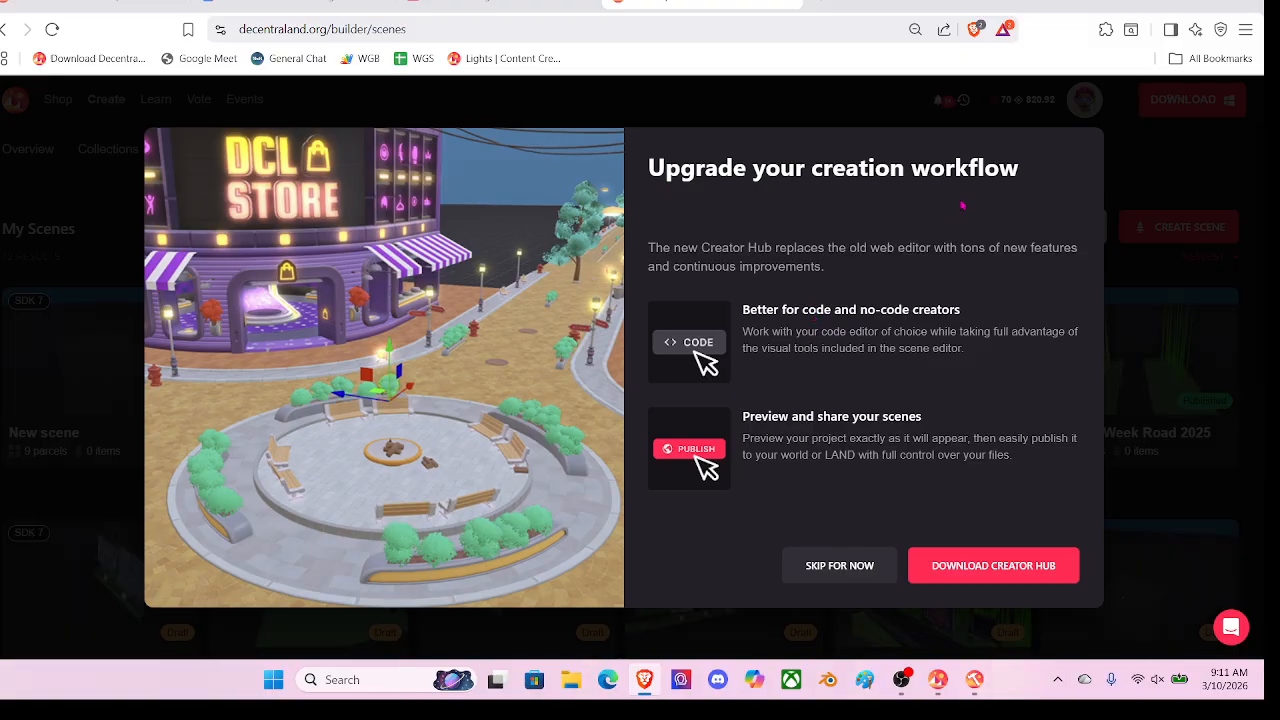
{"action": "left_click", "coordinate": [818, 566]}
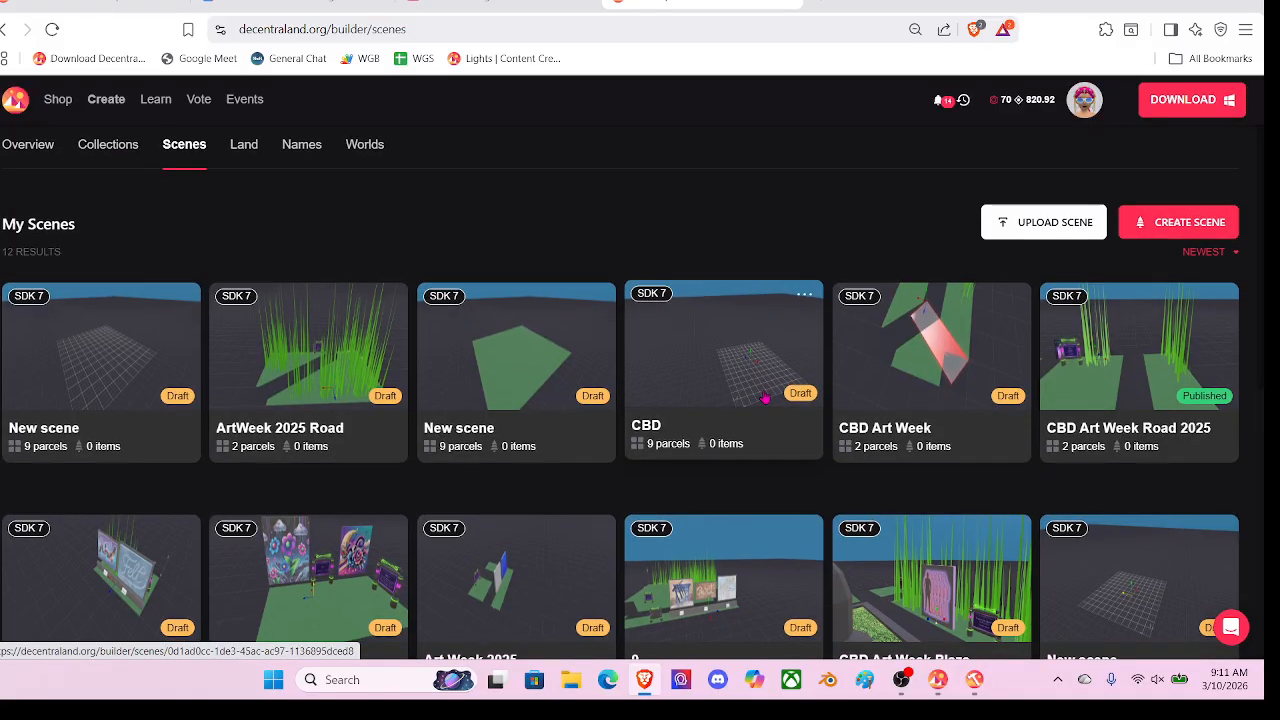
Step: Look over the first page of My Scenes and page forward through the scene list to page 5
{"action": "scroll", "coordinate": [763, 399], "scroll_direction": "down", "scroll_amount": 1}
{"action": "scroll", "coordinate": [764, 436], "scroll_direction": "down", "scroll_amount": 1}
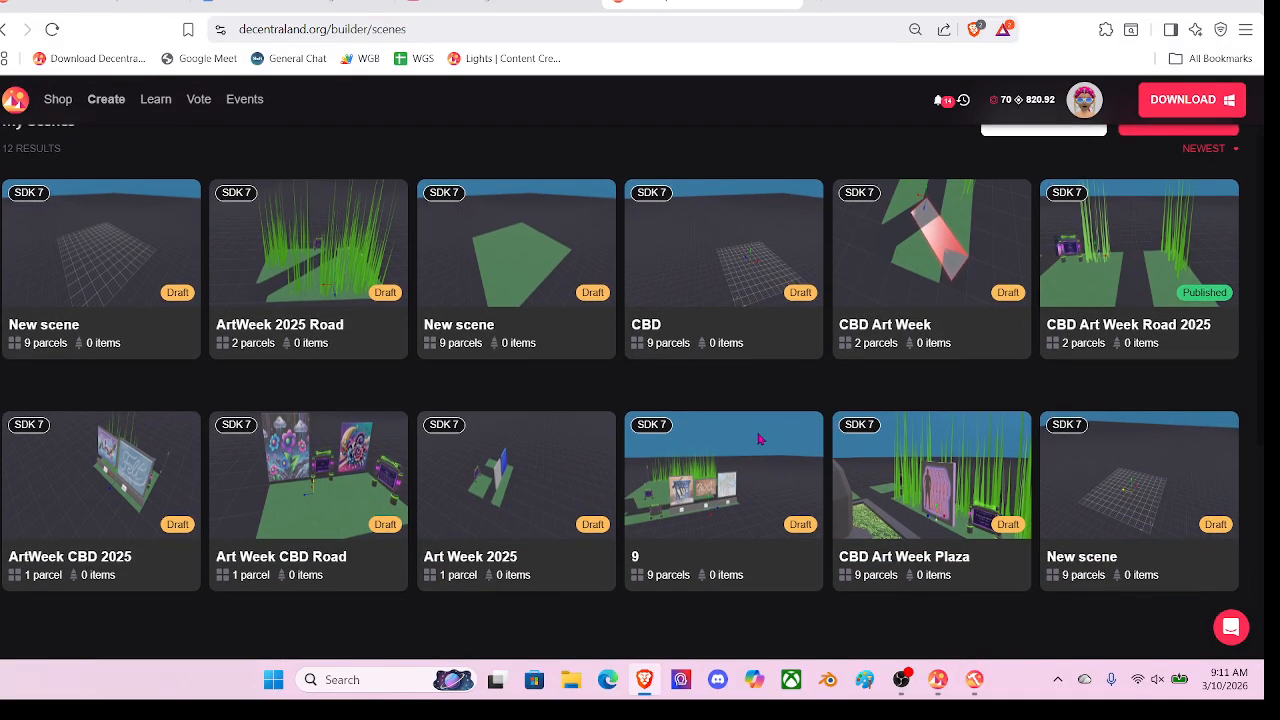
{"action": "scroll", "coordinate": [740, 412], "scroll_direction": "down", "scroll_amount": 1}
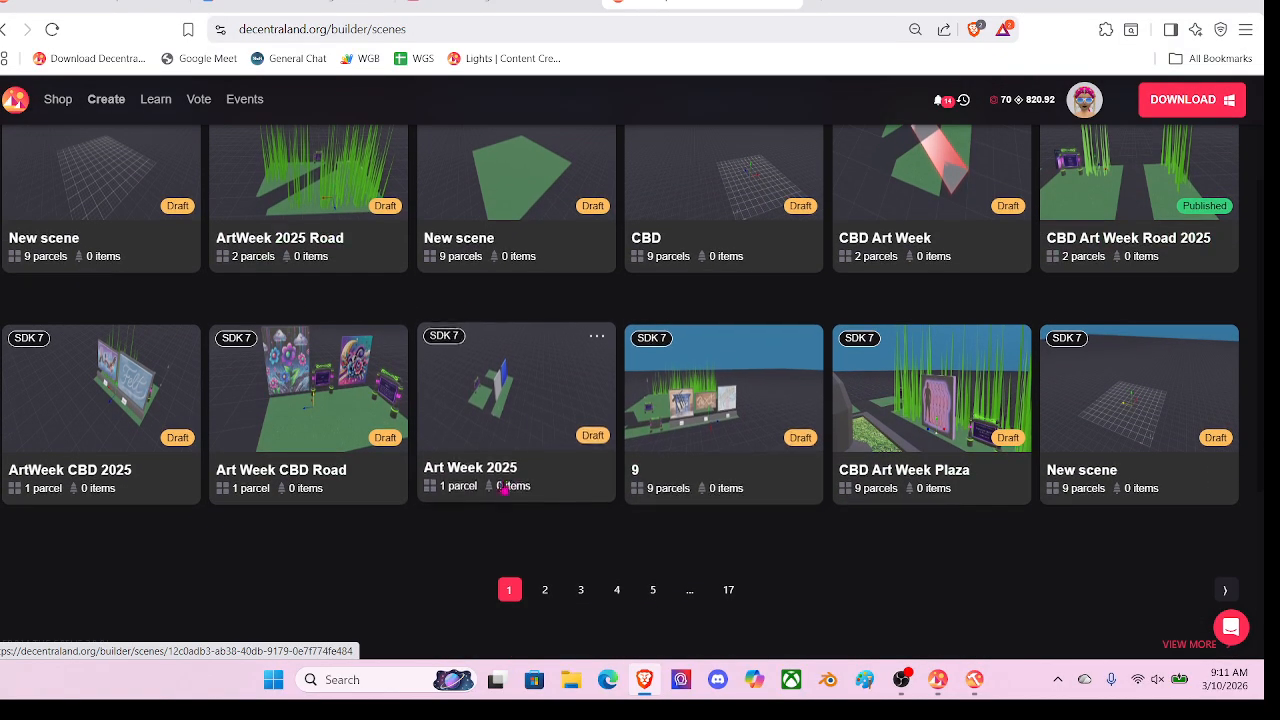
{"action": "scroll", "coordinate": [543, 449], "scroll_direction": "up", "scroll_amount": 1}
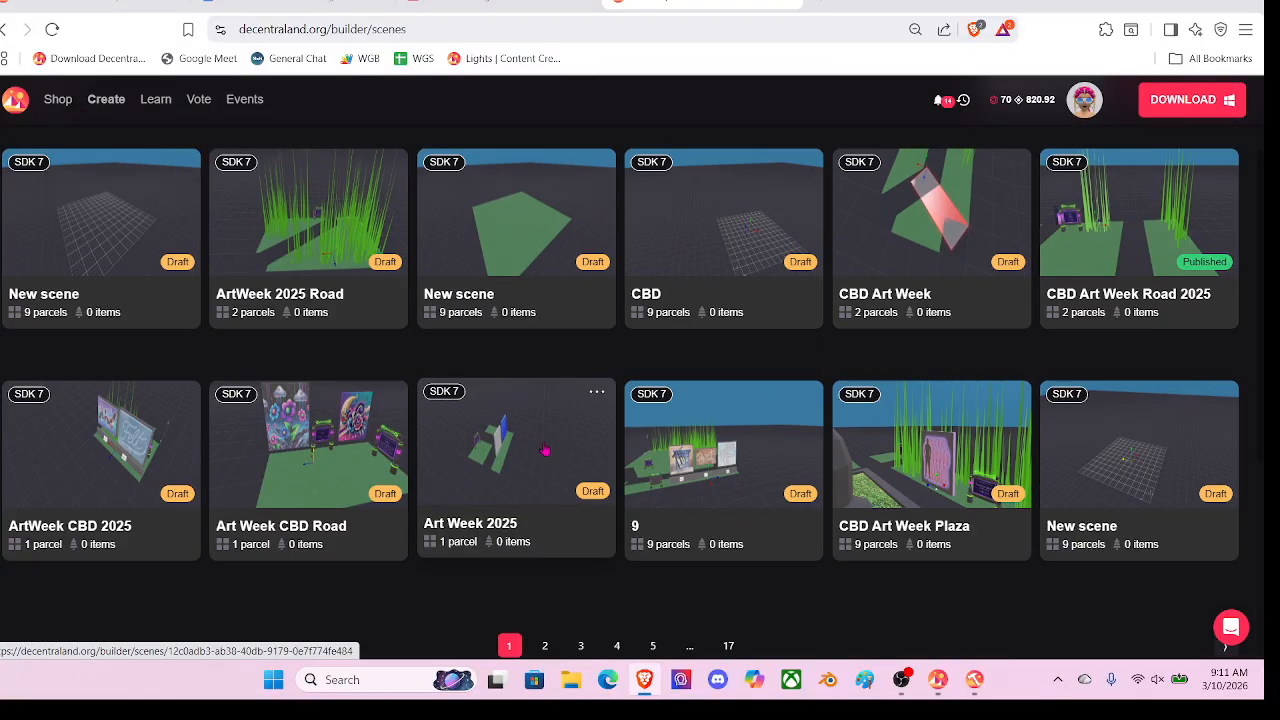
{"action": "left_click", "coordinate": [544, 646]}
{"action": "left_click", "coordinate": [588, 646]}
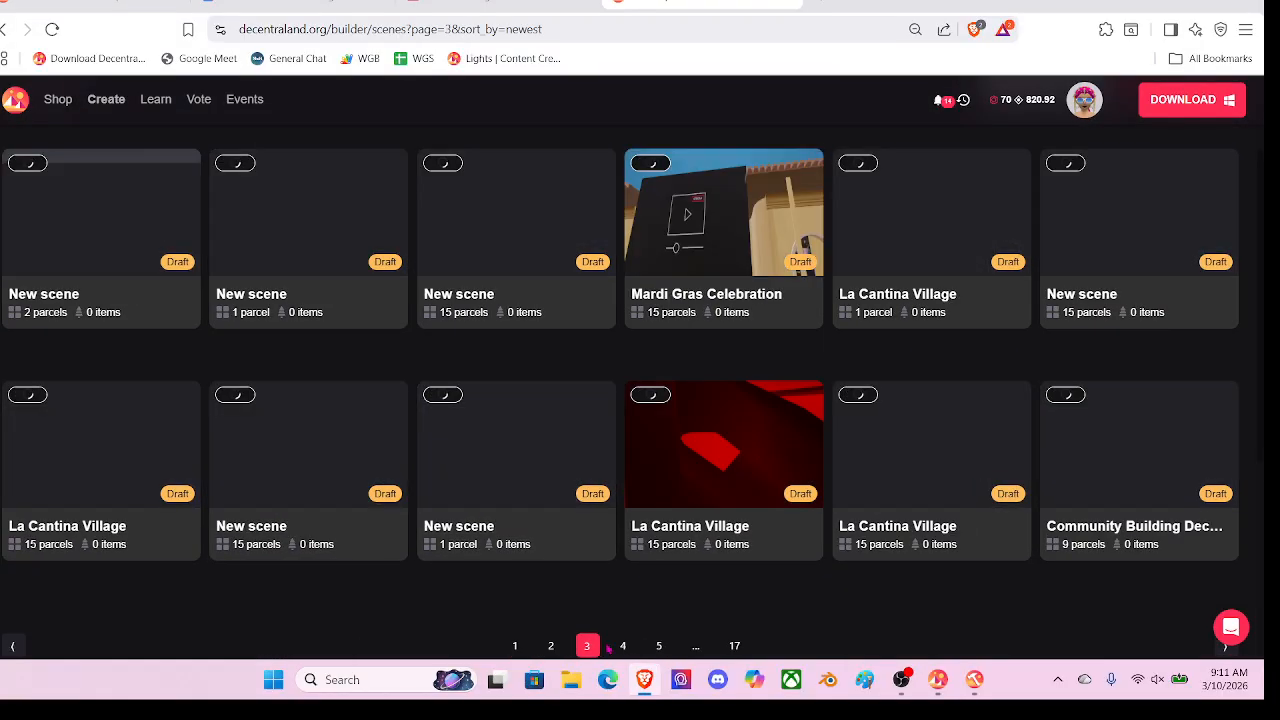
{"action": "left_click", "coordinate": [622, 646]}
{"action": "left_click", "coordinate": [658, 646]}
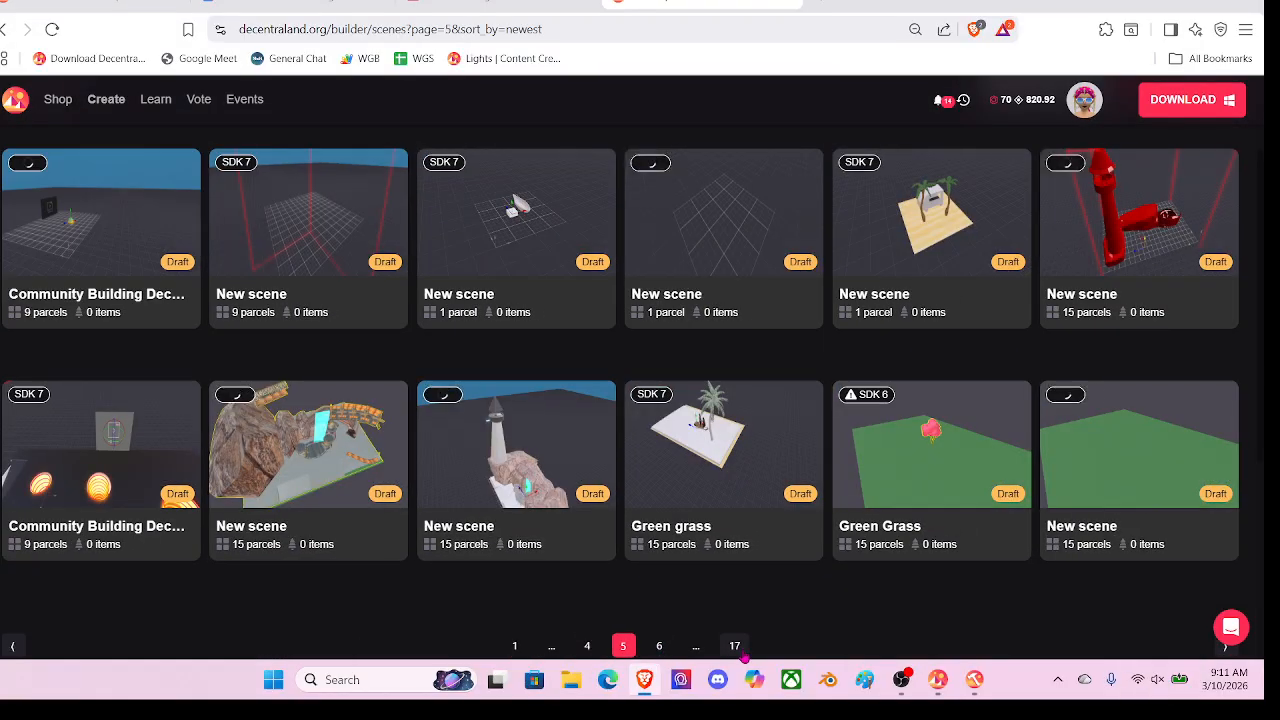
Step: Go to page 17 of My Scenes and examine the oldest saved scenes
{"action": "left_click", "coordinate": [734, 646]}
{"action": "scroll", "coordinate": [902, 487], "scroll_direction": "down", "scroll_amount": 1}
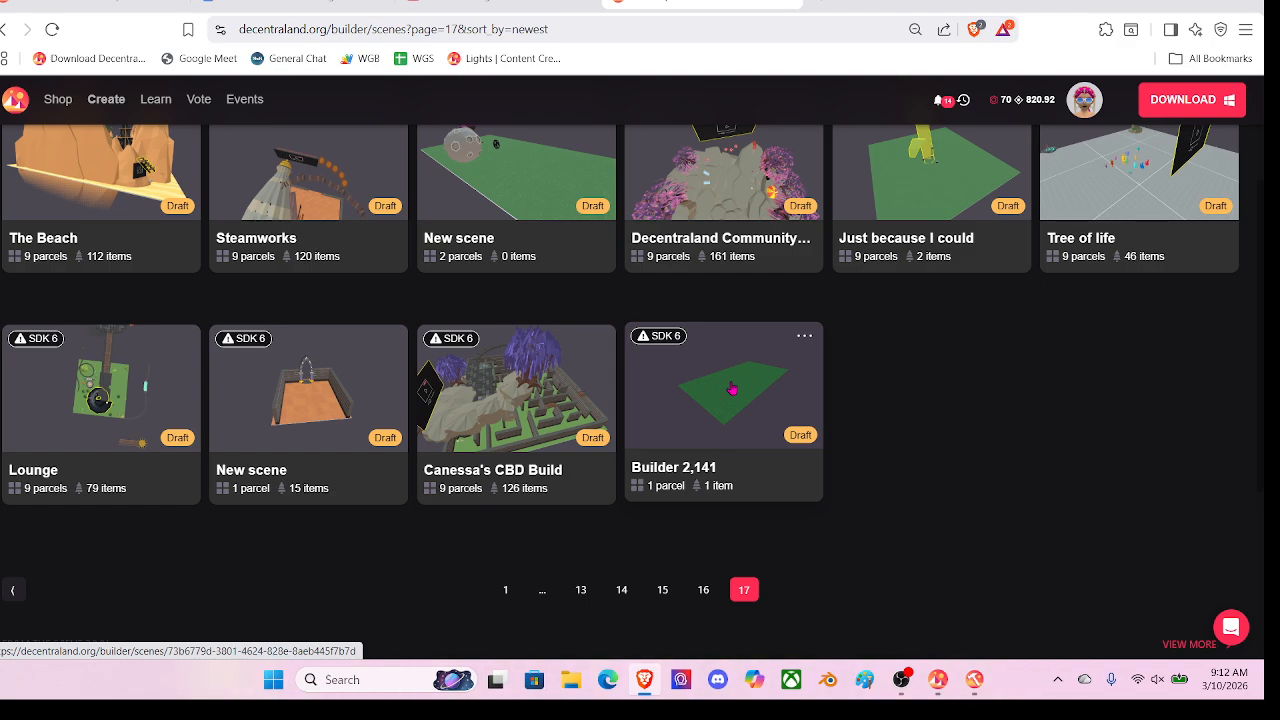
{"action": "scroll", "coordinate": [769, 398], "scroll_direction": "up", "scroll_amount": 1}
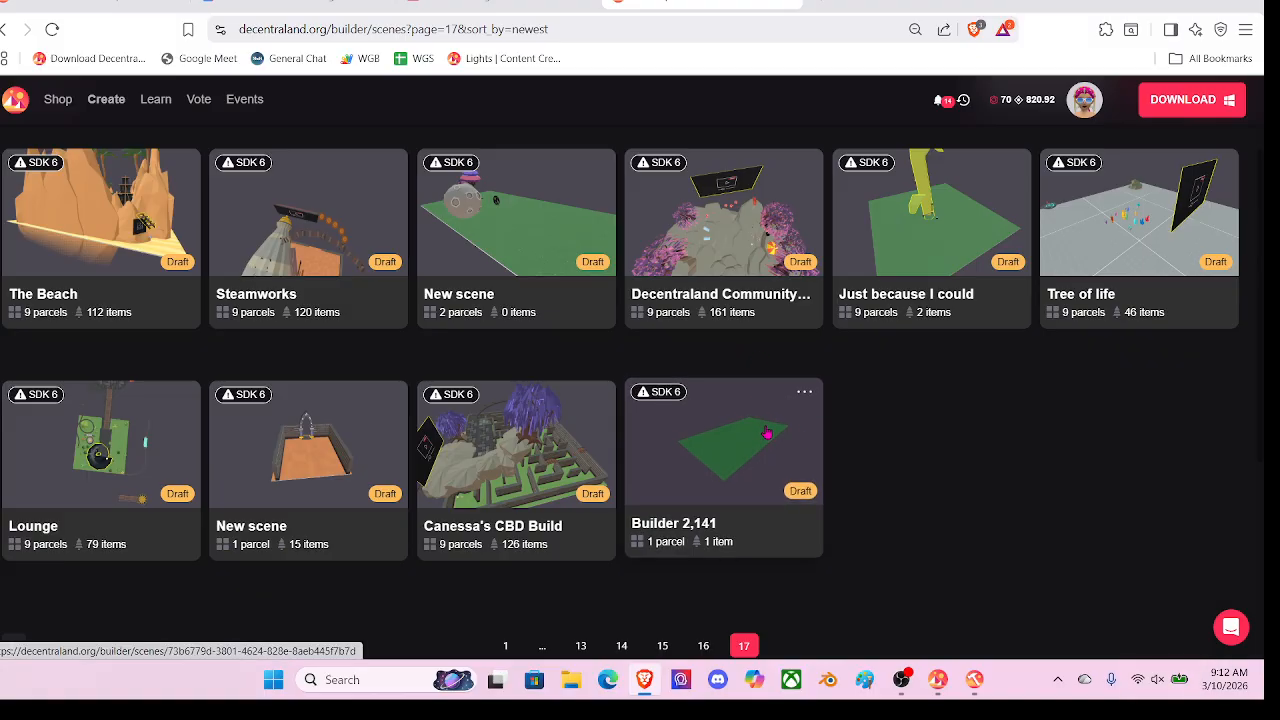
{"action": "scroll", "coordinate": [765, 434], "scroll_direction": "down", "scroll_amount": 1}
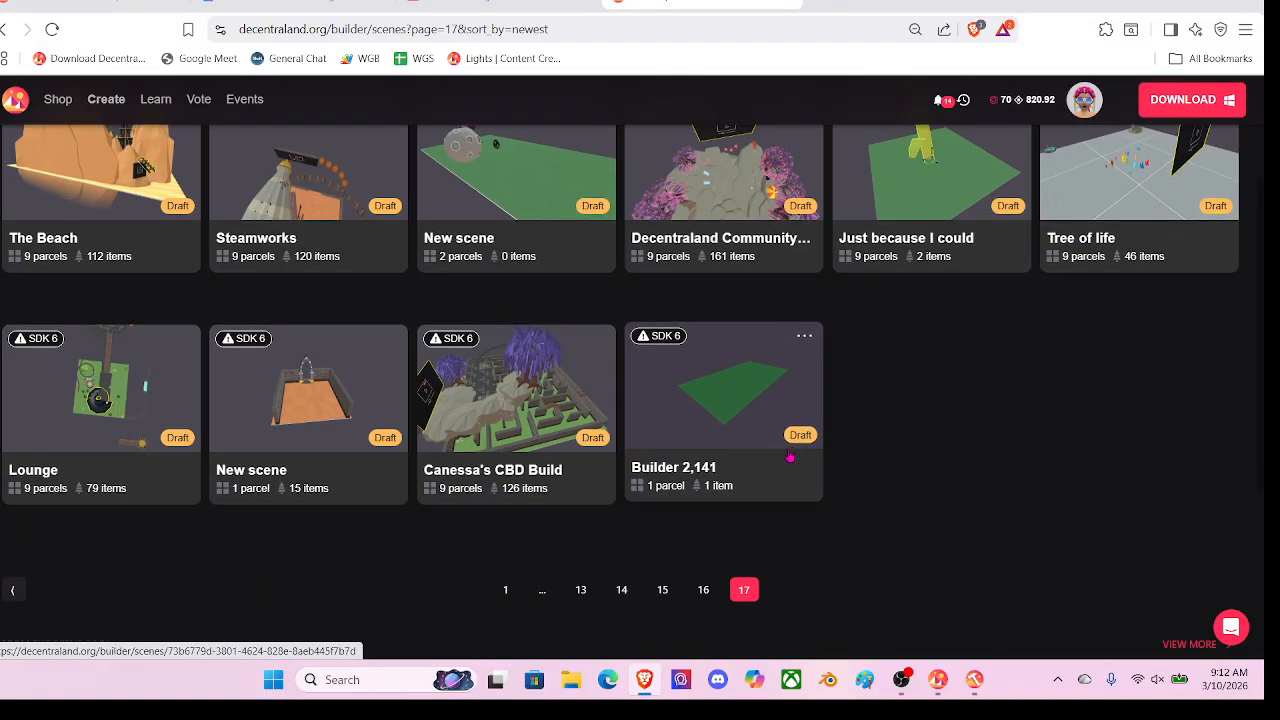
{"action": "scroll", "coordinate": [789, 457], "scroll_direction": "up", "scroll_amount": 1}
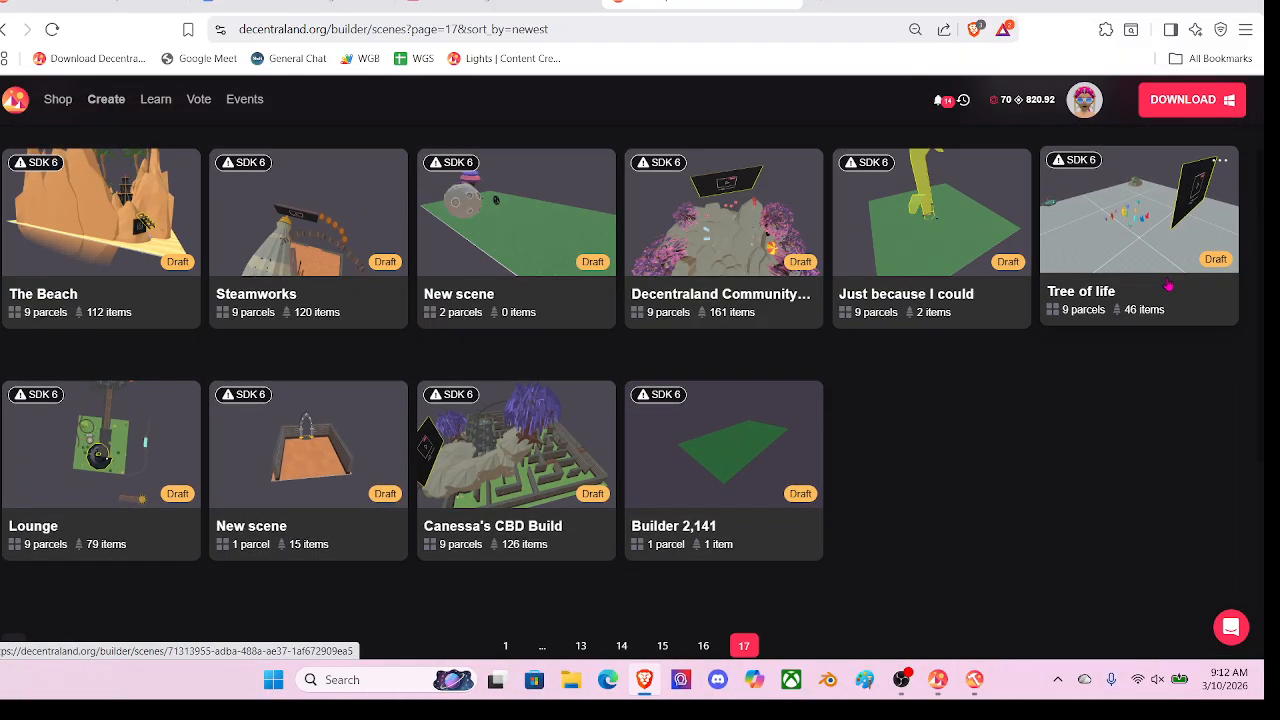
{"action": "scroll", "coordinate": [375, 262], "scroll_direction": "up", "scroll_amount": 1}
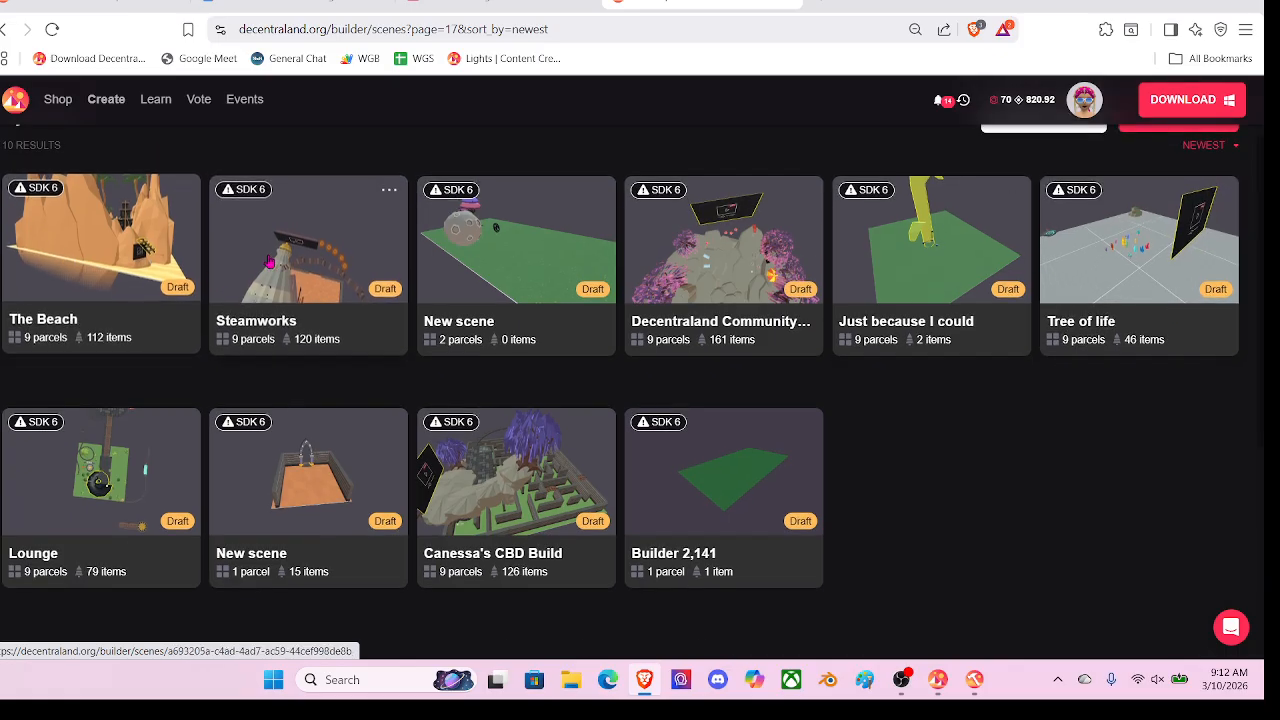
{"action": "scroll", "coordinate": [700, 590], "scroll_direction": "down", "scroll_amount": 1}
Step: Go back through pages 16 and 15 of My Scenes and examine the scene thumbnails on each
{"action": "left_click", "coordinate": [700, 590]}
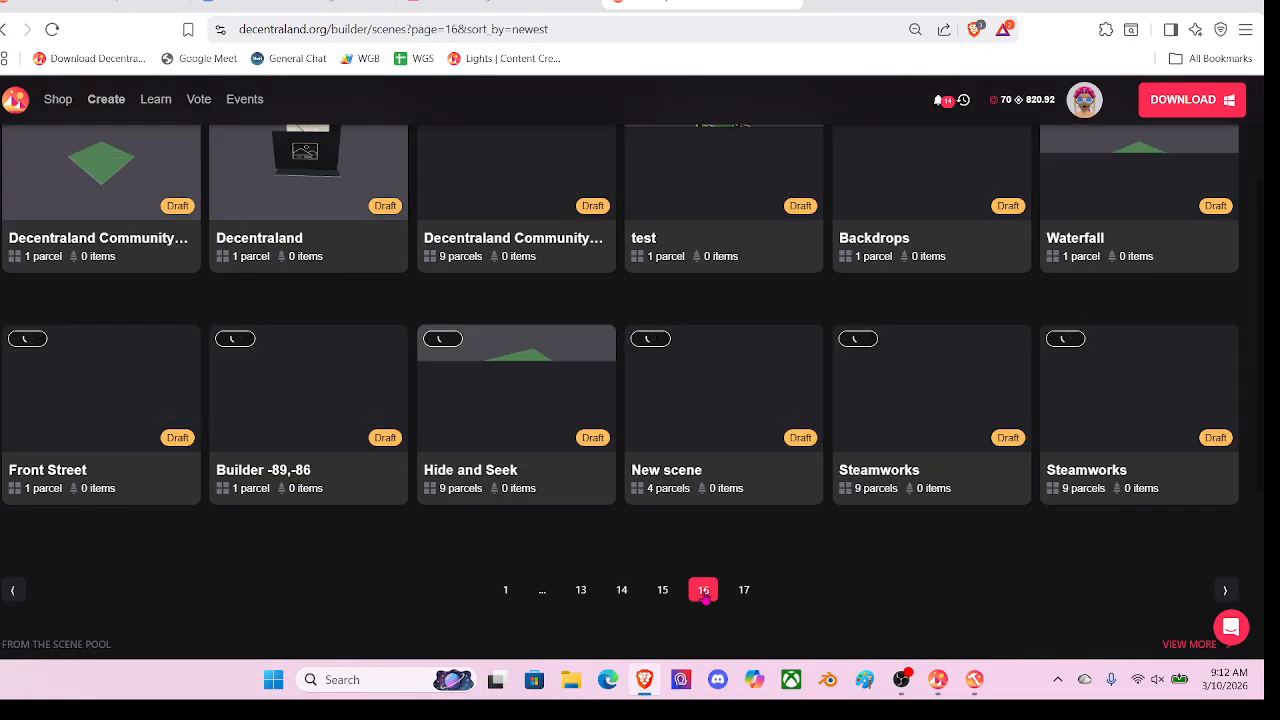
{"action": "scroll", "coordinate": [711, 548], "scroll_direction": "up", "scroll_amount": 1}
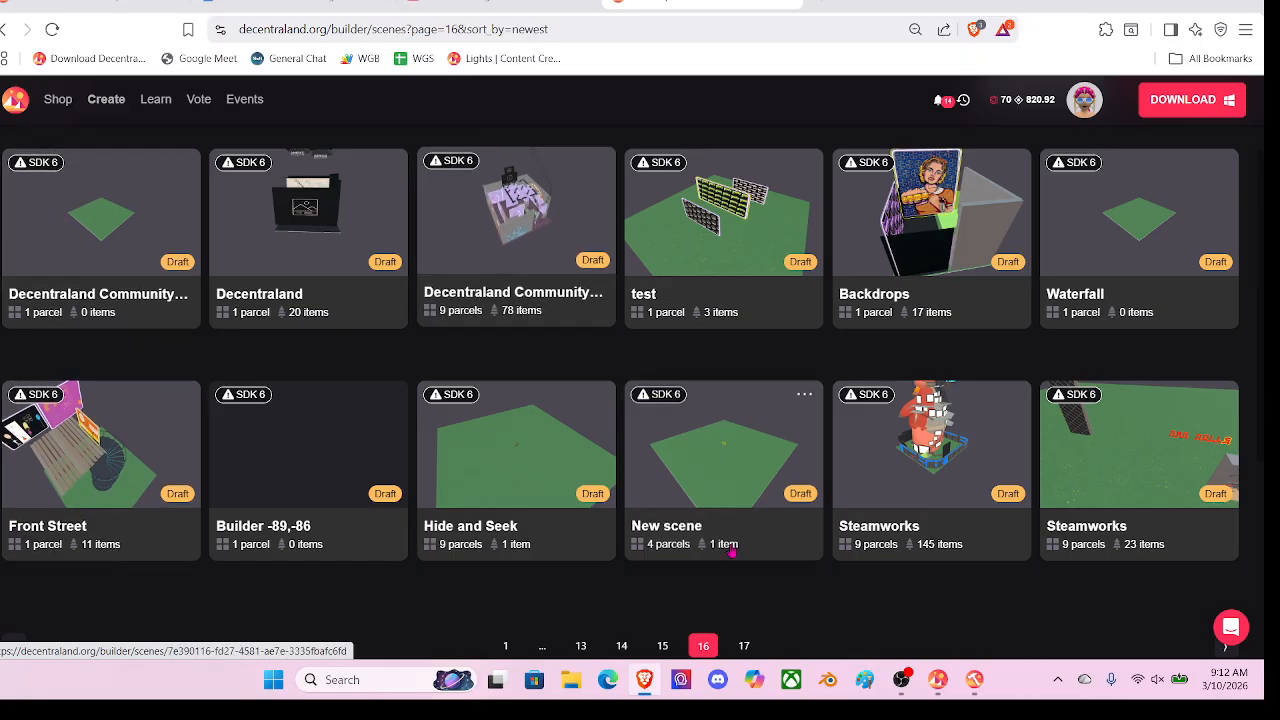
{"action": "scroll", "coordinate": [700, 545], "scroll_direction": "down", "scroll_amount": 1}
{"action": "left_click", "coordinate": [662, 534]}
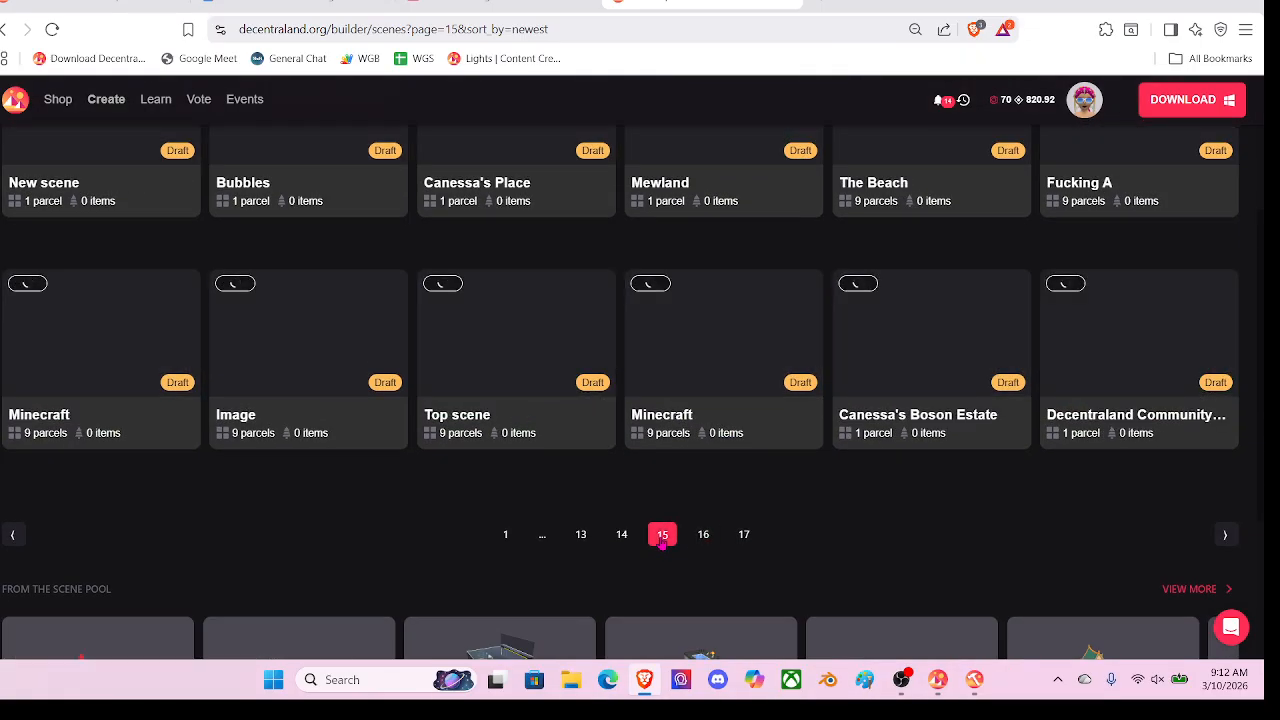
{"action": "scroll", "coordinate": [1040, 380], "scroll_direction": "up", "scroll_amount": 1}
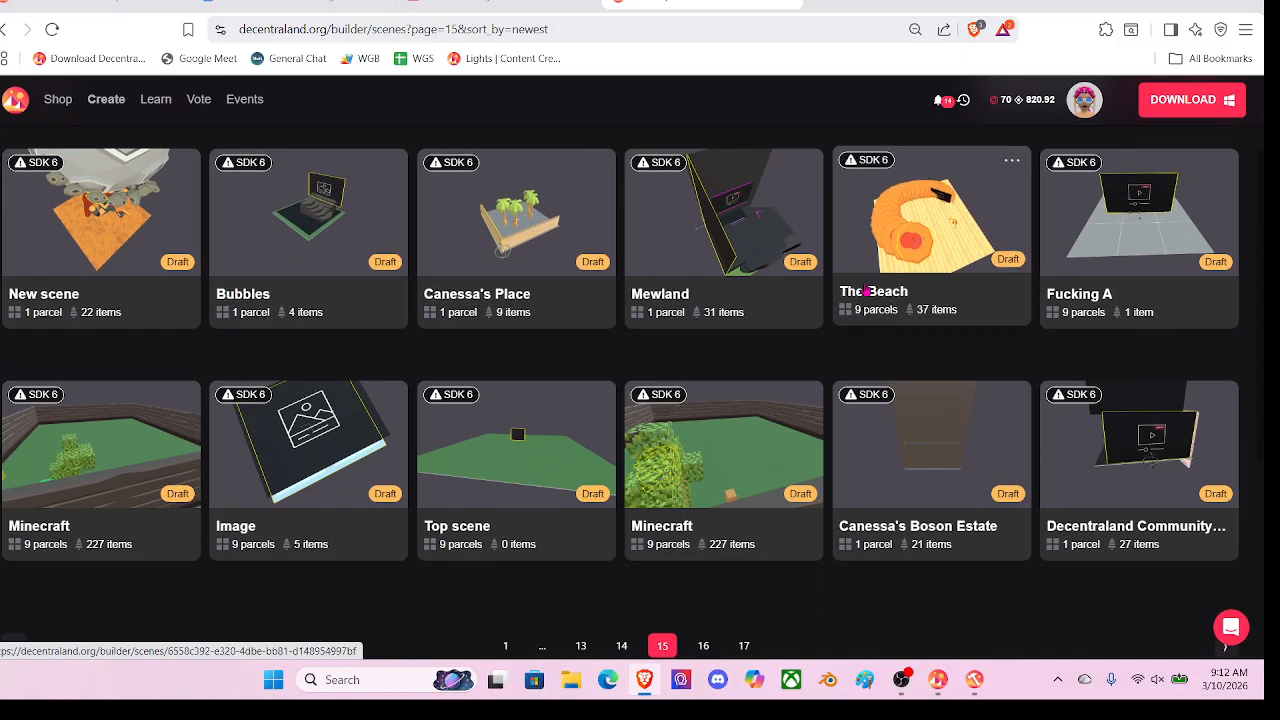
{"action": "scroll", "coordinate": [650, 500], "scroll_direction": "down", "scroll_amount": 1}
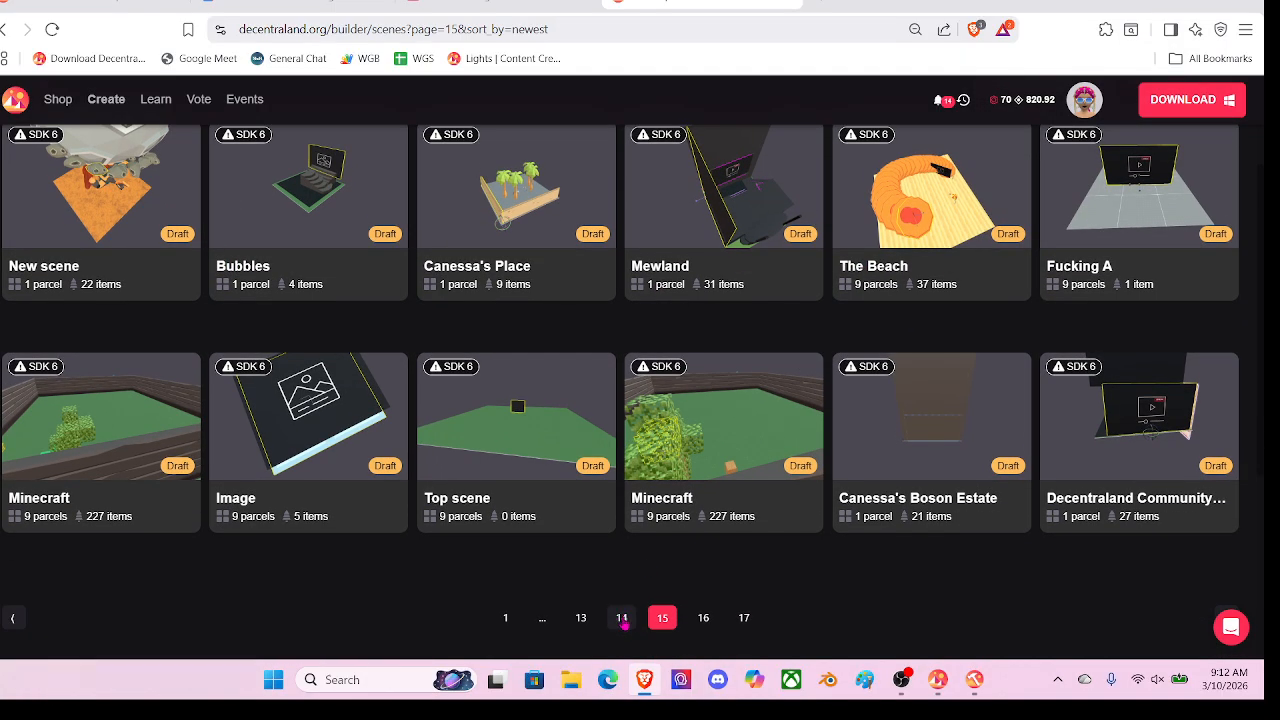
Step: Examine the saved scenes on pages 14 and 13 of My Scenes
{"action": "left_click", "coordinate": [621, 618]}
{"action": "scroll", "coordinate": [1016, 406], "scroll_direction": "up", "scroll_amount": 1}
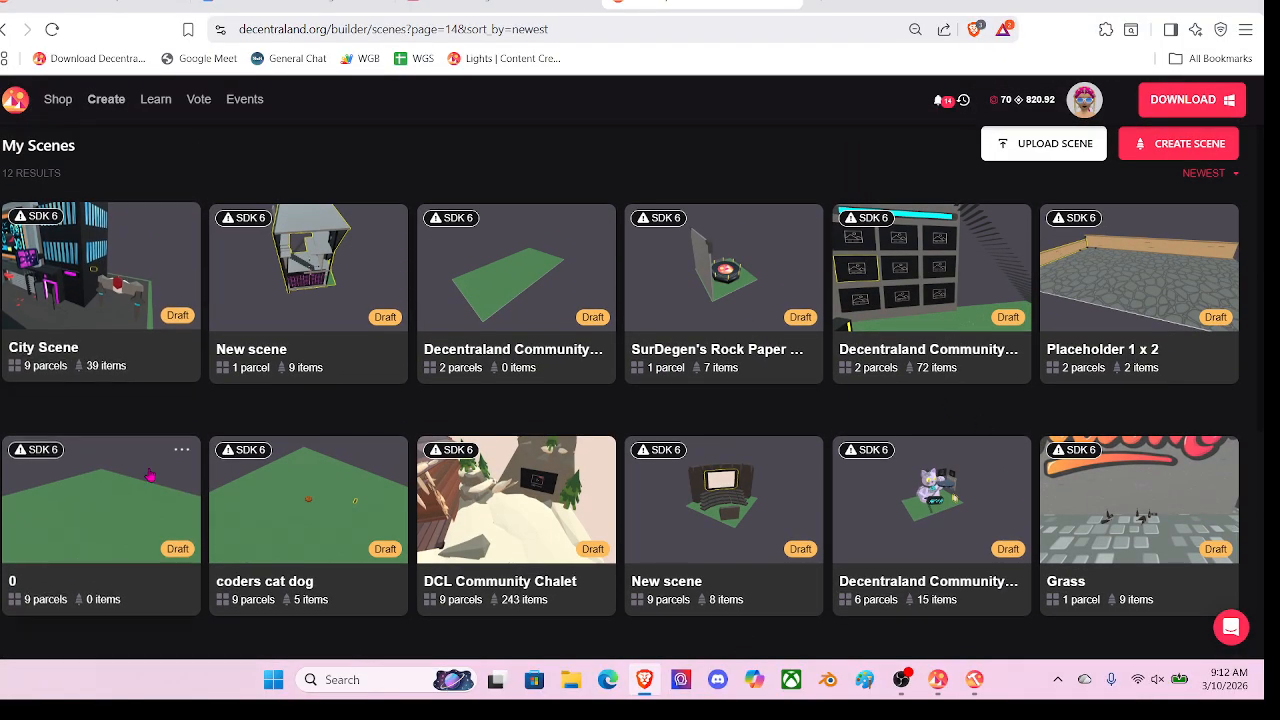
{"action": "scroll", "coordinate": [412, 330], "scroll_direction": "down", "scroll_amount": 1}
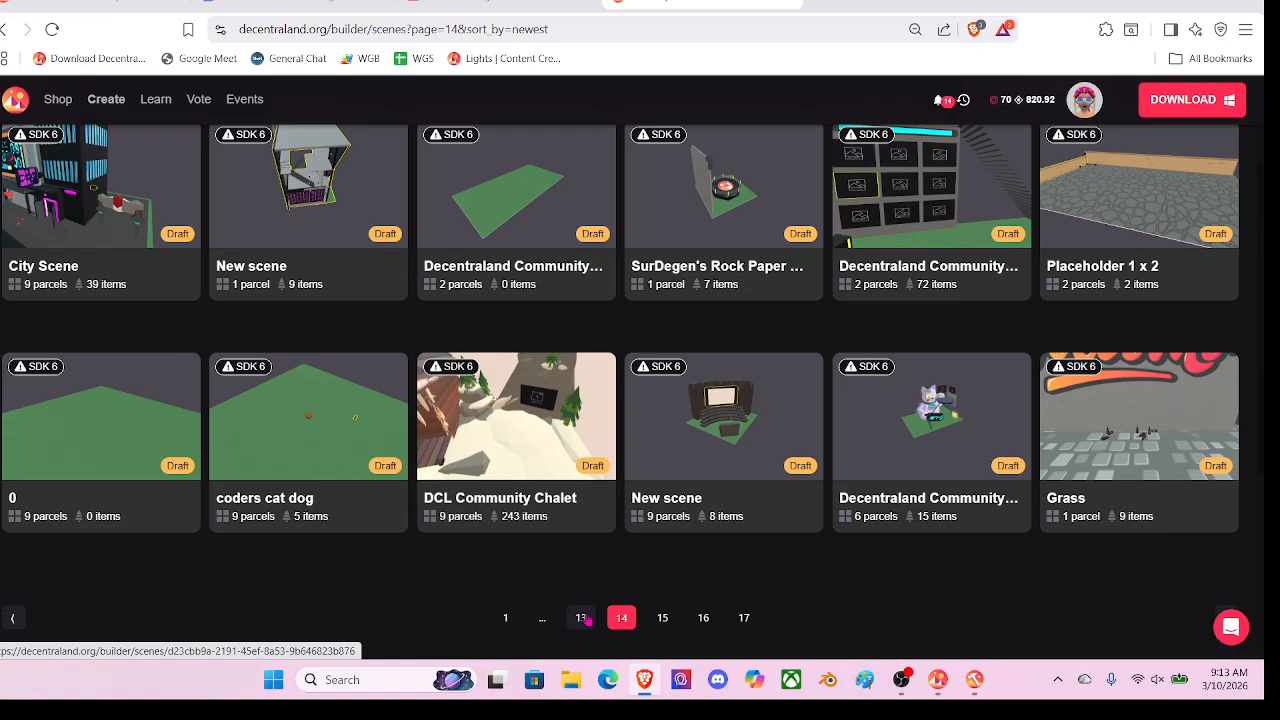
{"action": "left_click", "coordinate": [582, 618]}
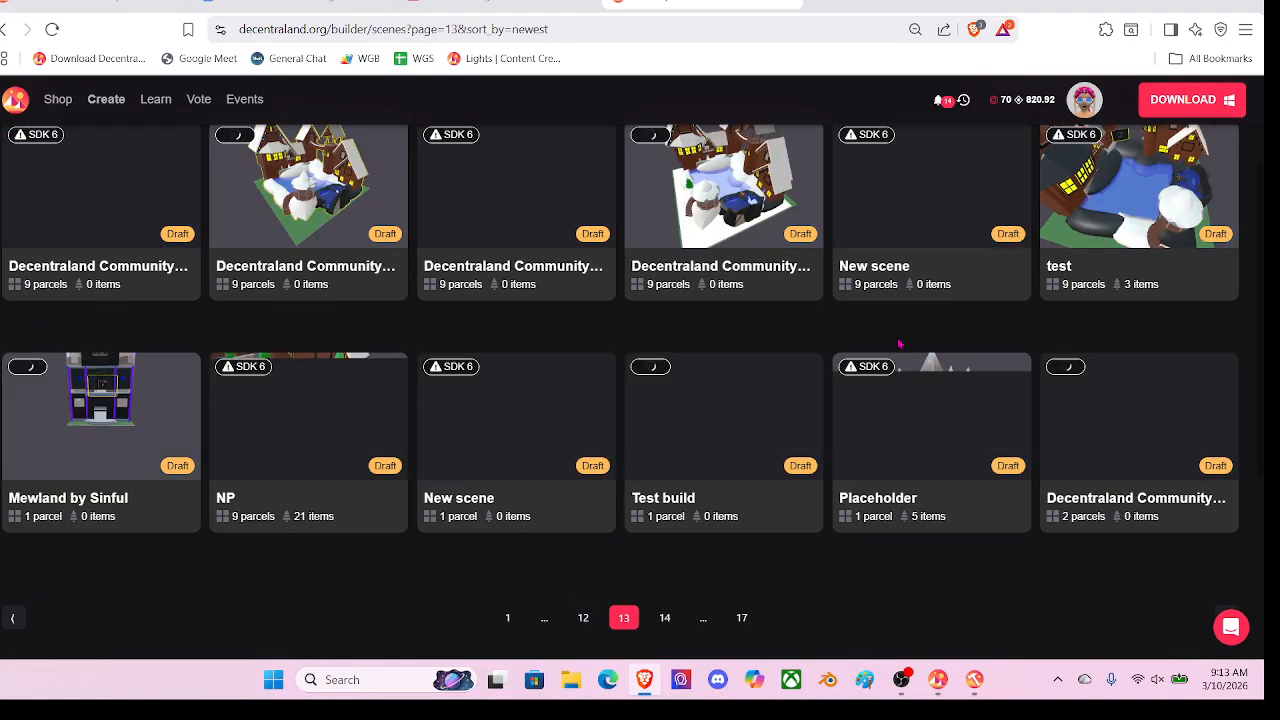
{"action": "scroll", "coordinate": [912, 372], "scroll_direction": "up", "scroll_amount": 1}
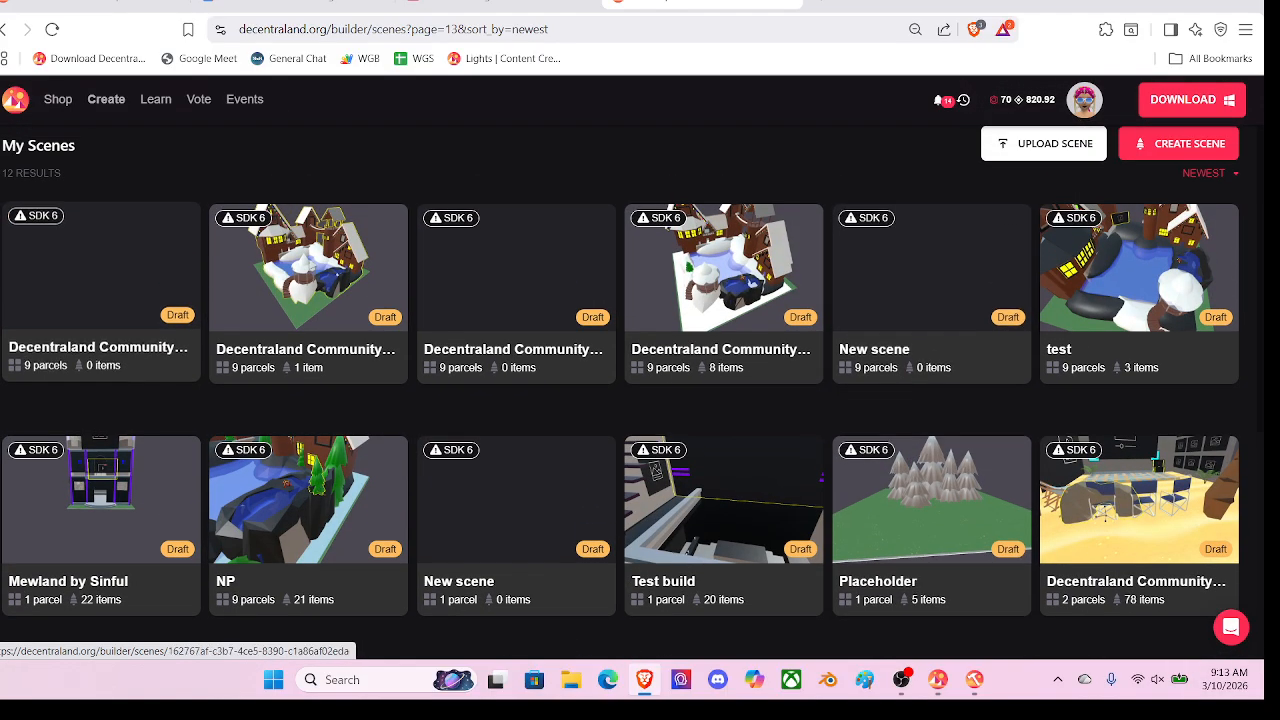
{"action": "scroll", "coordinate": [780, 349], "scroll_direction": "down", "scroll_amount": 1}
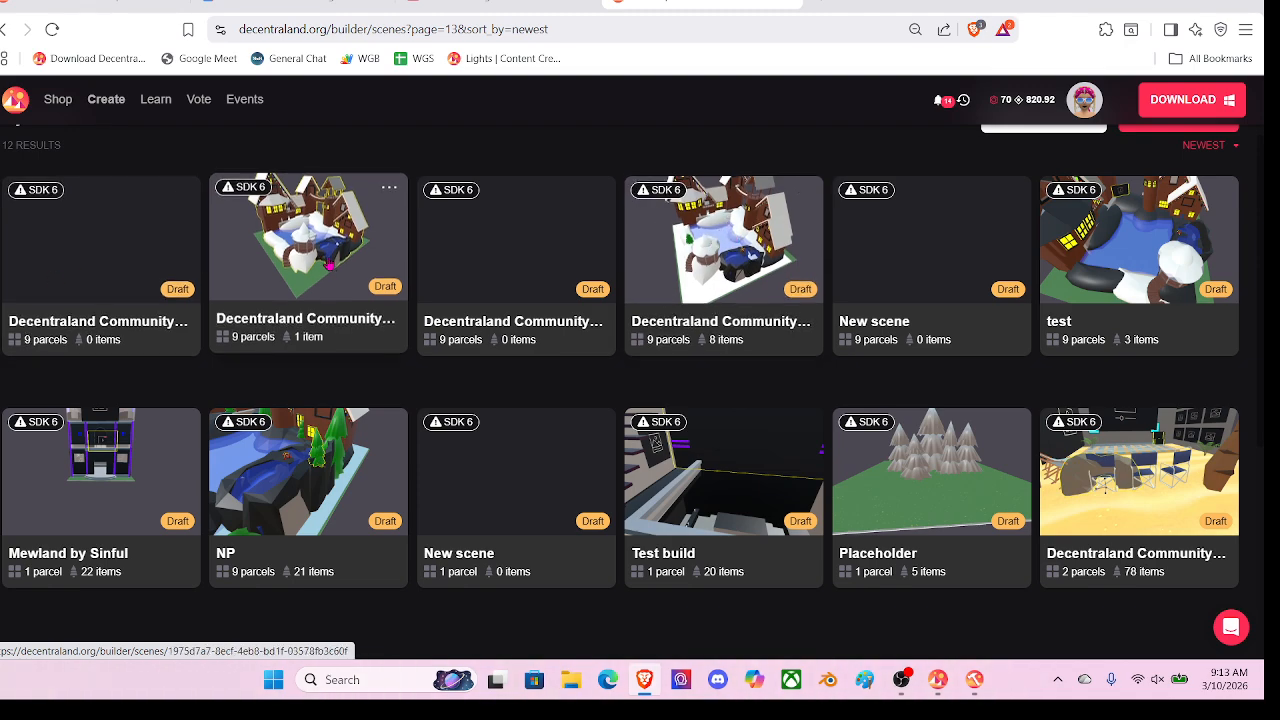
{"action": "scroll", "coordinate": [330, 265], "scroll_direction": "up", "scroll_amount": 1}
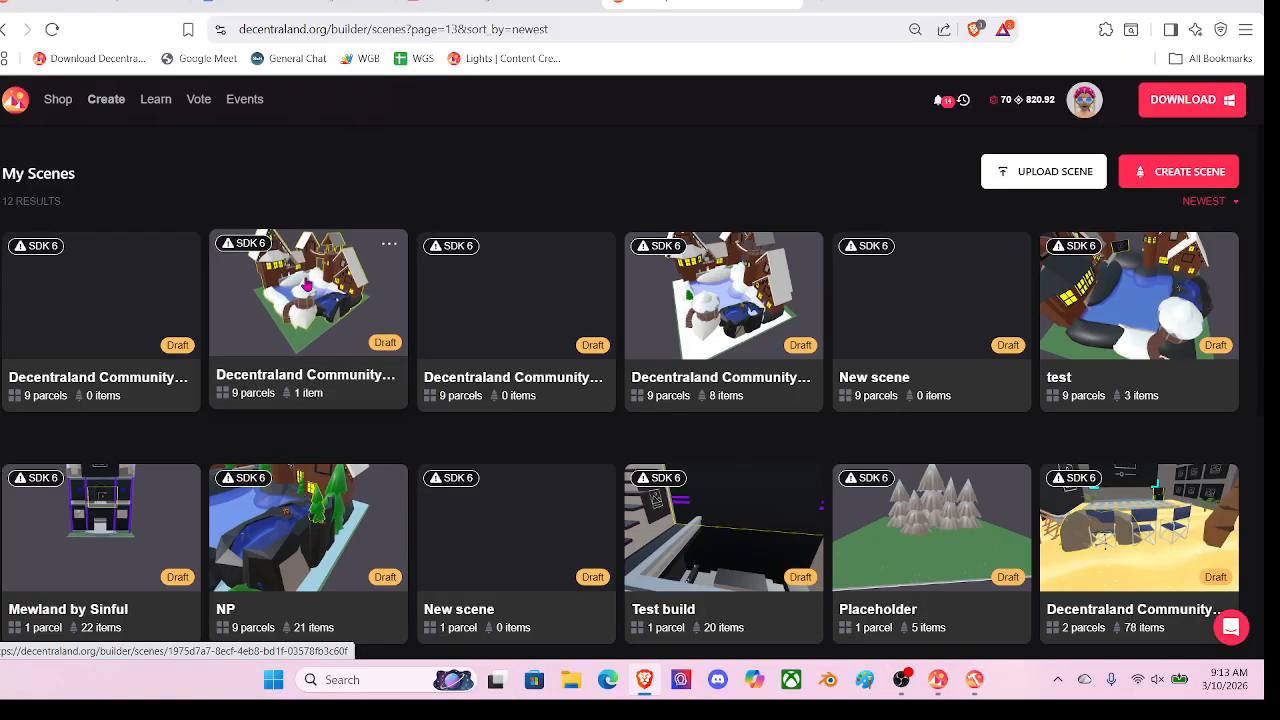
{"action": "scroll", "coordinate": [704, 438], "scroll_direction": "down", "scroll_amount": 1}
{"action": "scroll", "coordinate": [704, 438], "scroll_direction": "down", "scroll_amount": 2}
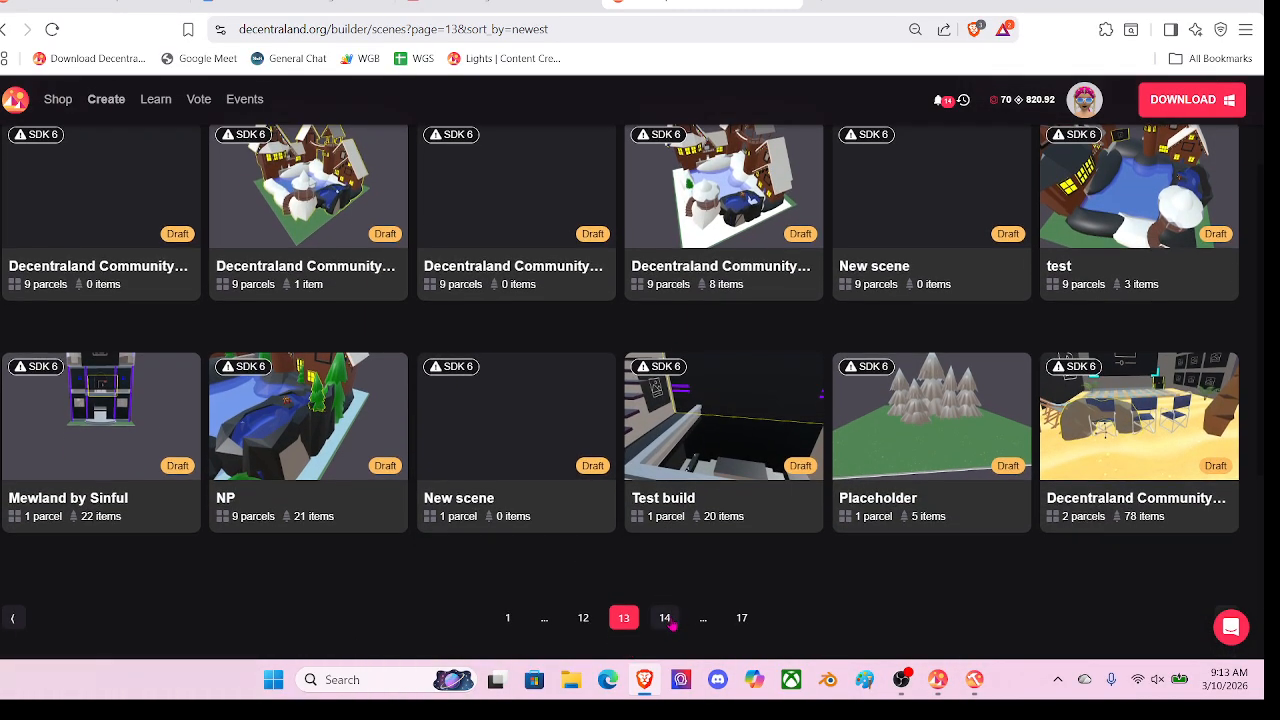
Step: Revisit page 14 of My Scenes, go back to page 12 and examine the scenes there
{"action": "left_click", "coordinate": [665, 620]}
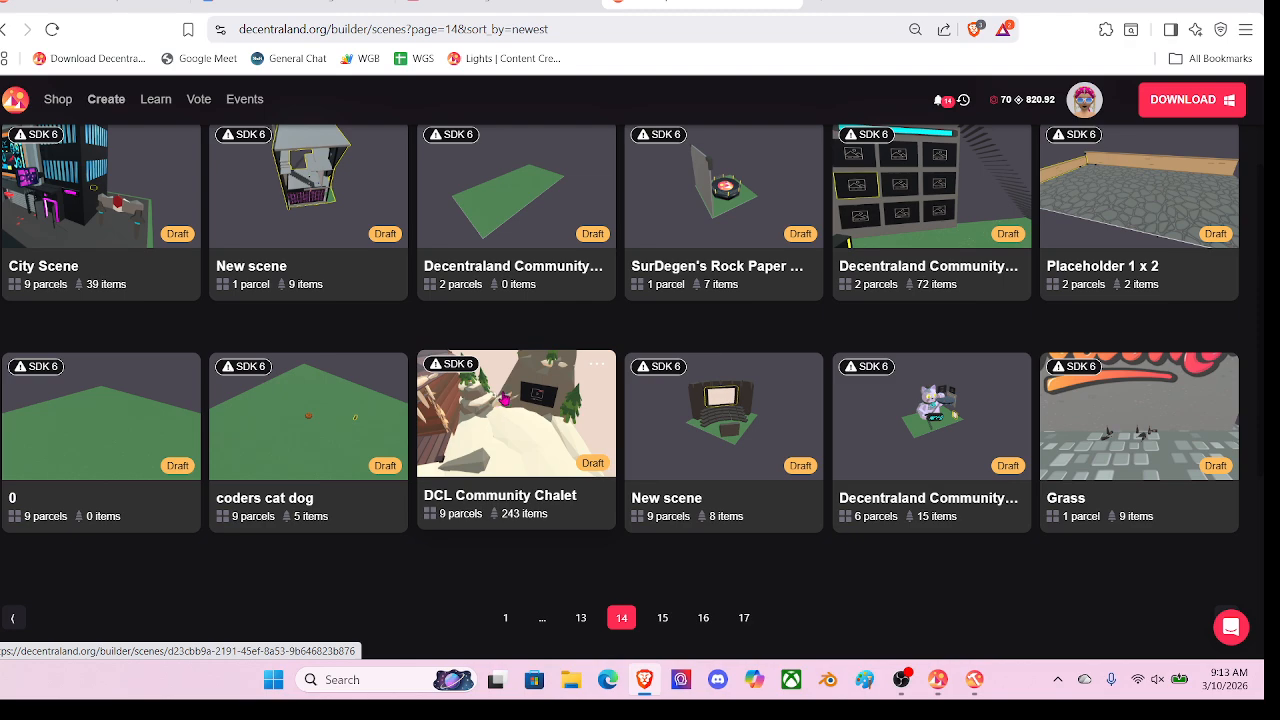
{"action": "left_click", "coordinate": [581, 617]}
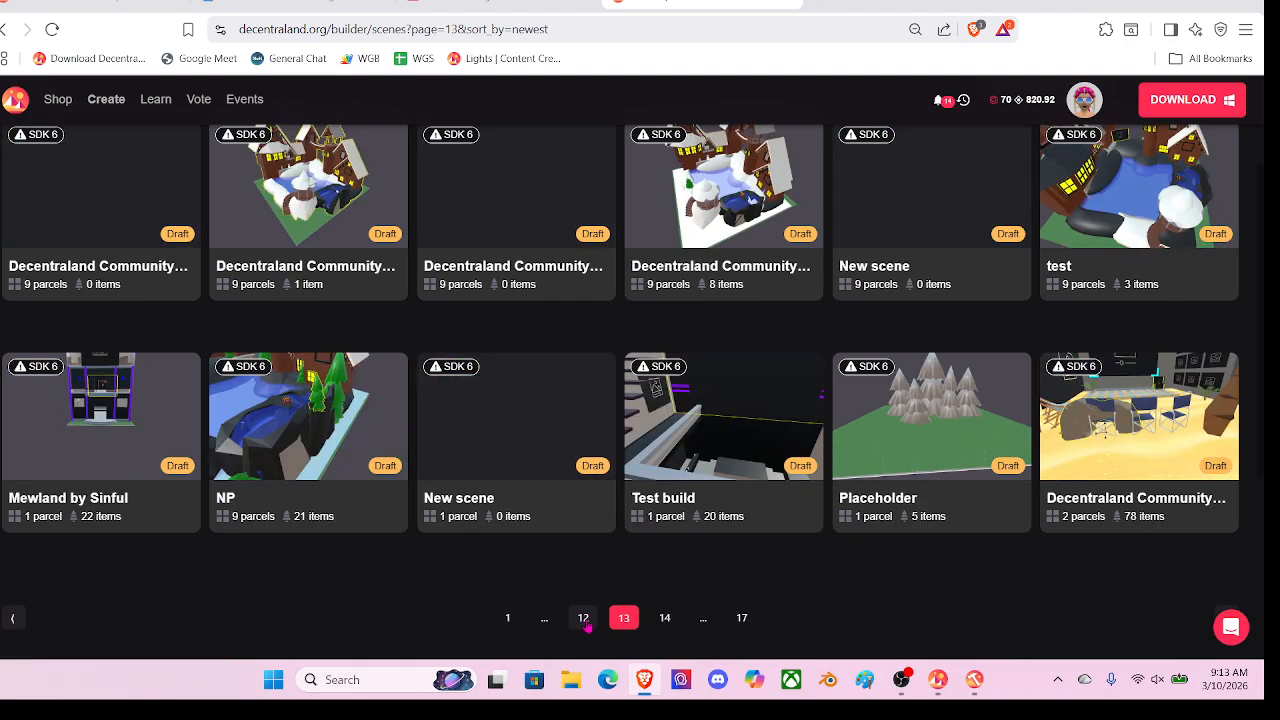
{"action": "left_click", "coordinate": [584, 619]}
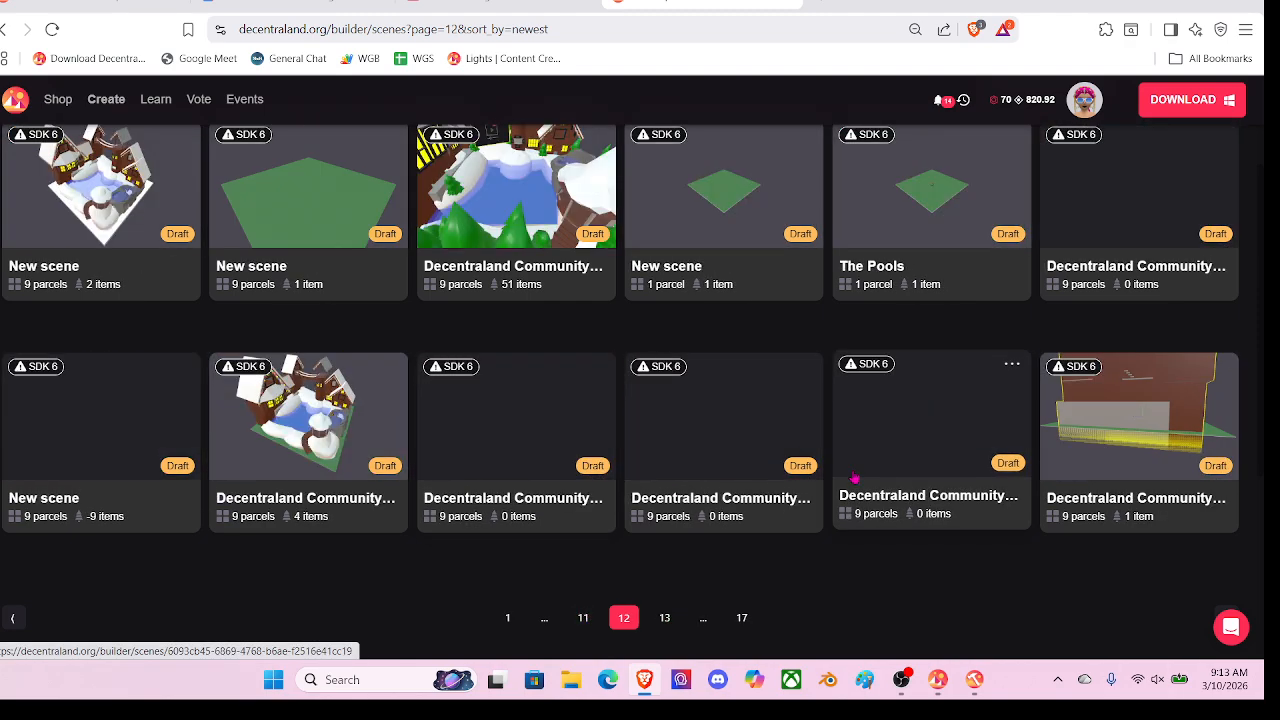
{"action": "scroll", "coordinate": [855, 467], "scroll_direction": "up", "scroll_amount": 1}
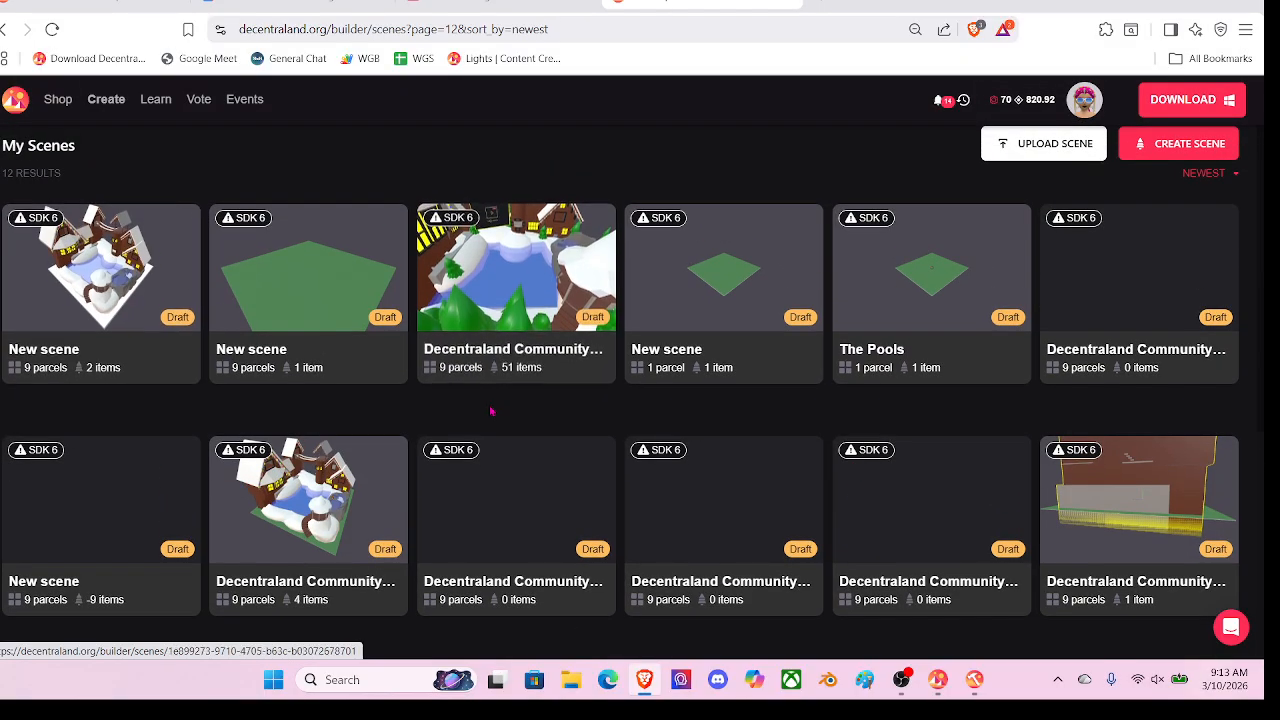
{"action": "scroll", "coordinate": [491, 410], "scroll_direction": "down", "scroll_amount": 2}
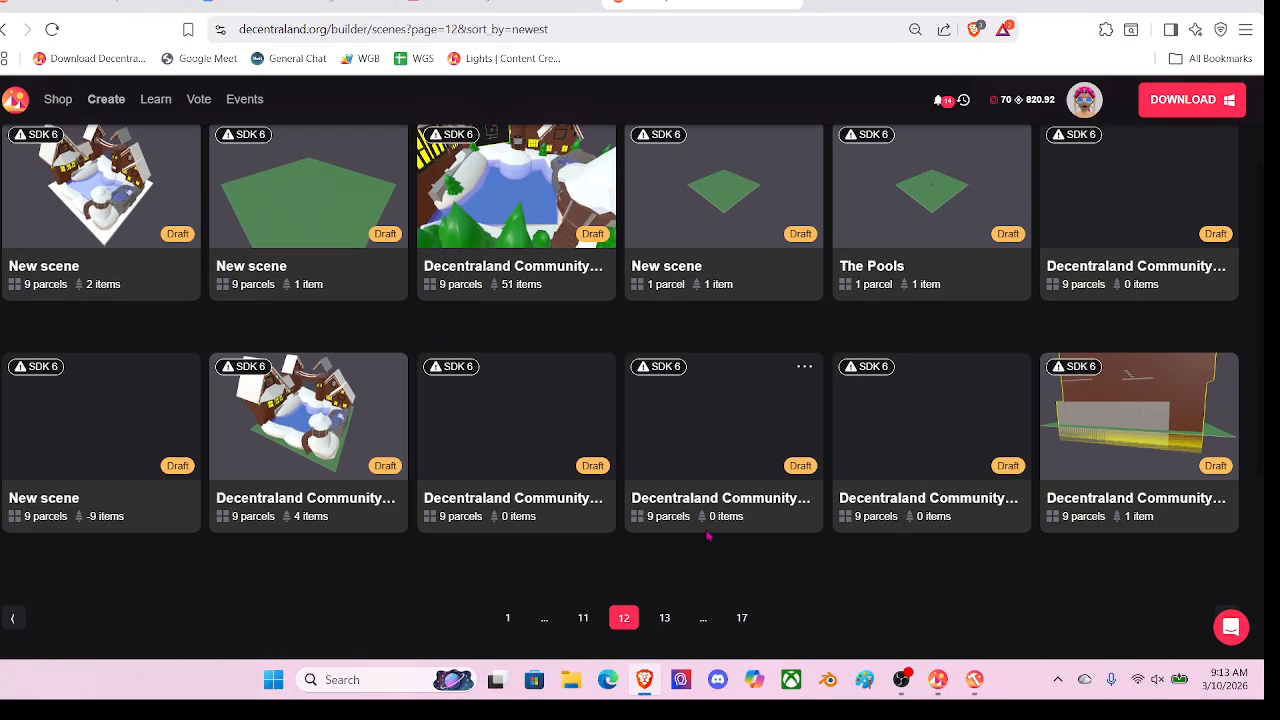
Step: Continue back to pages 11 and 10 of My Scenes and examine their scene thumbnails
{"action": "left_click", "coordinate": [583, 618]}
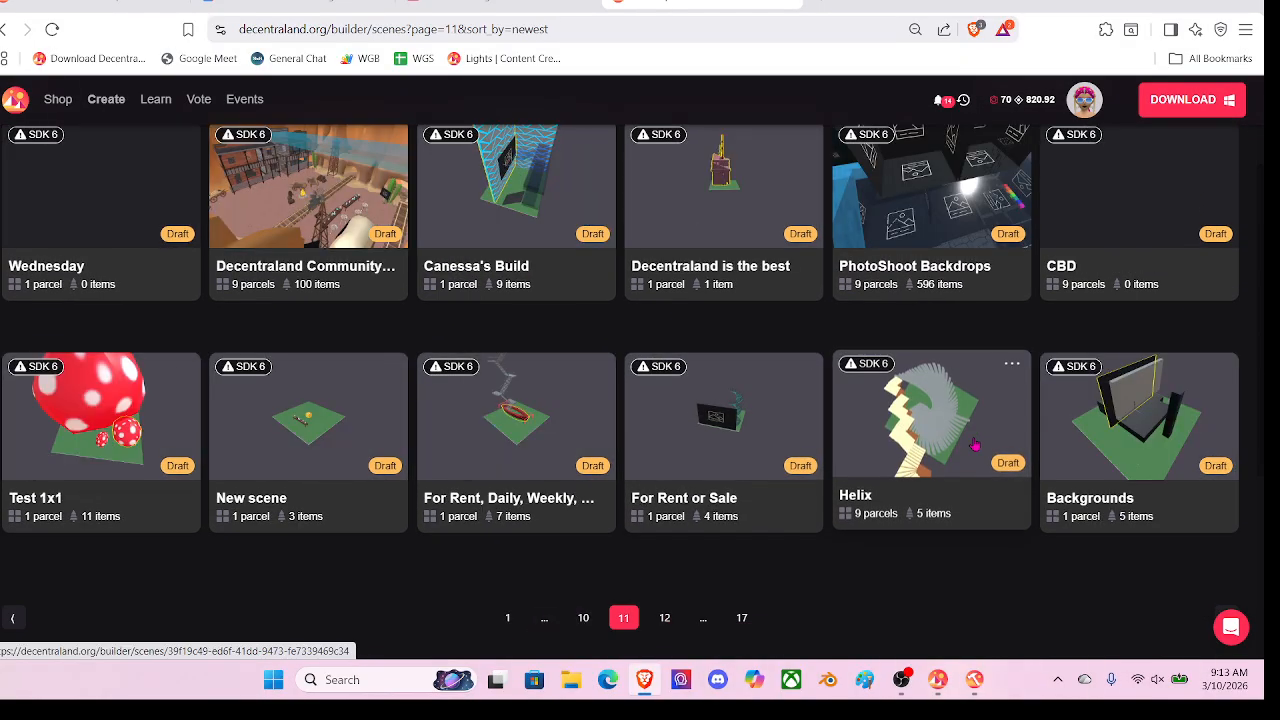
{"action": "scroll", "coordinate": [1056, 425], "scroll_direction": "up", "scroll_amount": 1}
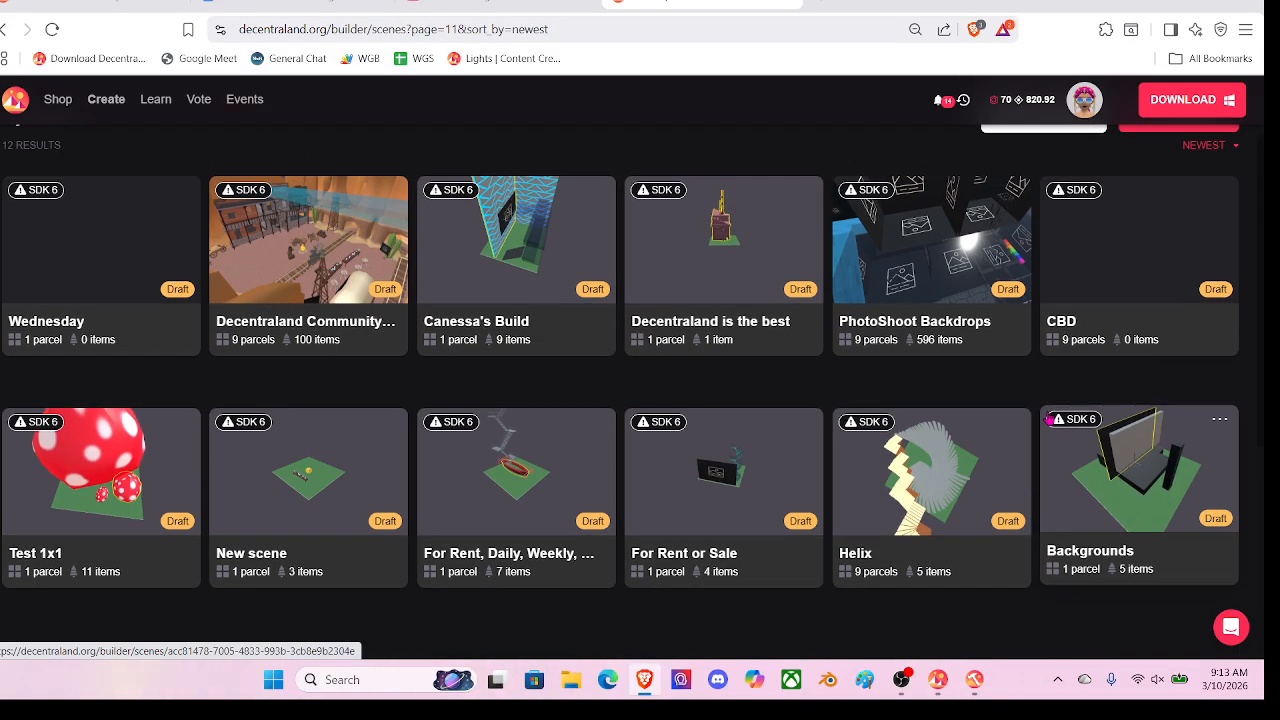
{"action": "scroll", "coordinate": [513, 255], "scroll_direction": "down", "scroll_amount": 1}
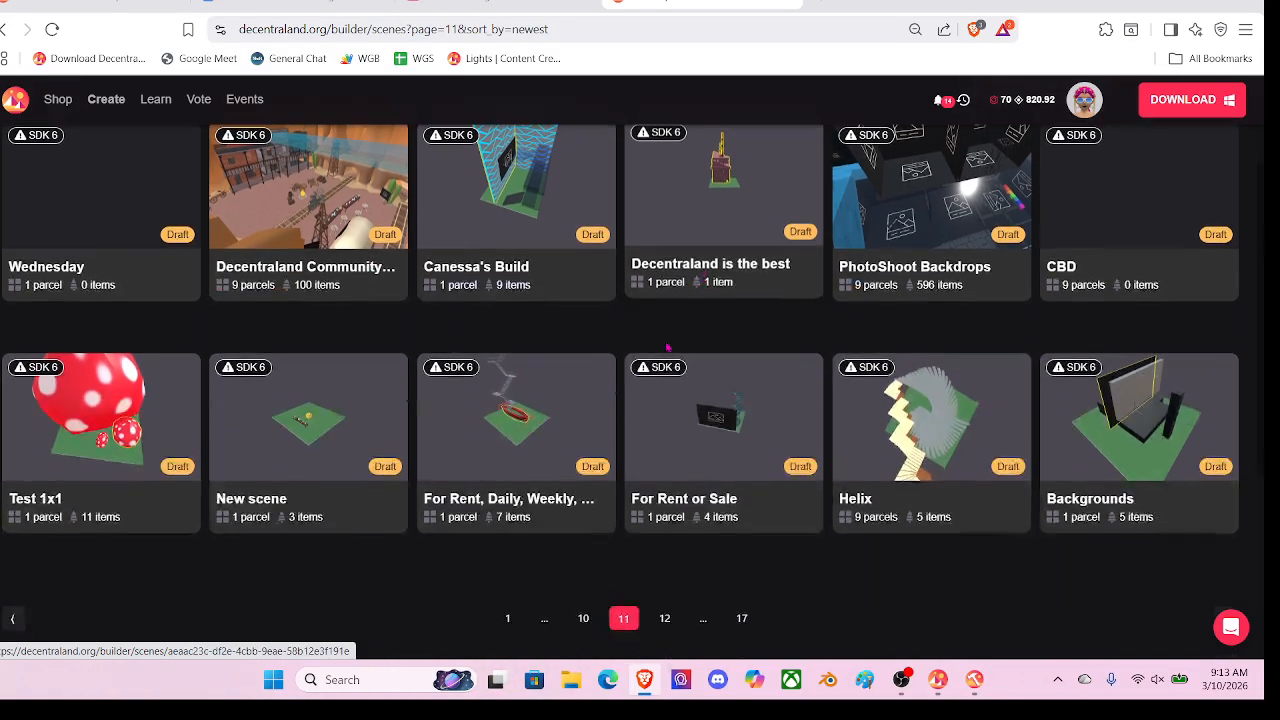
{"action": "left_click", "coordinate": [583, 622]}
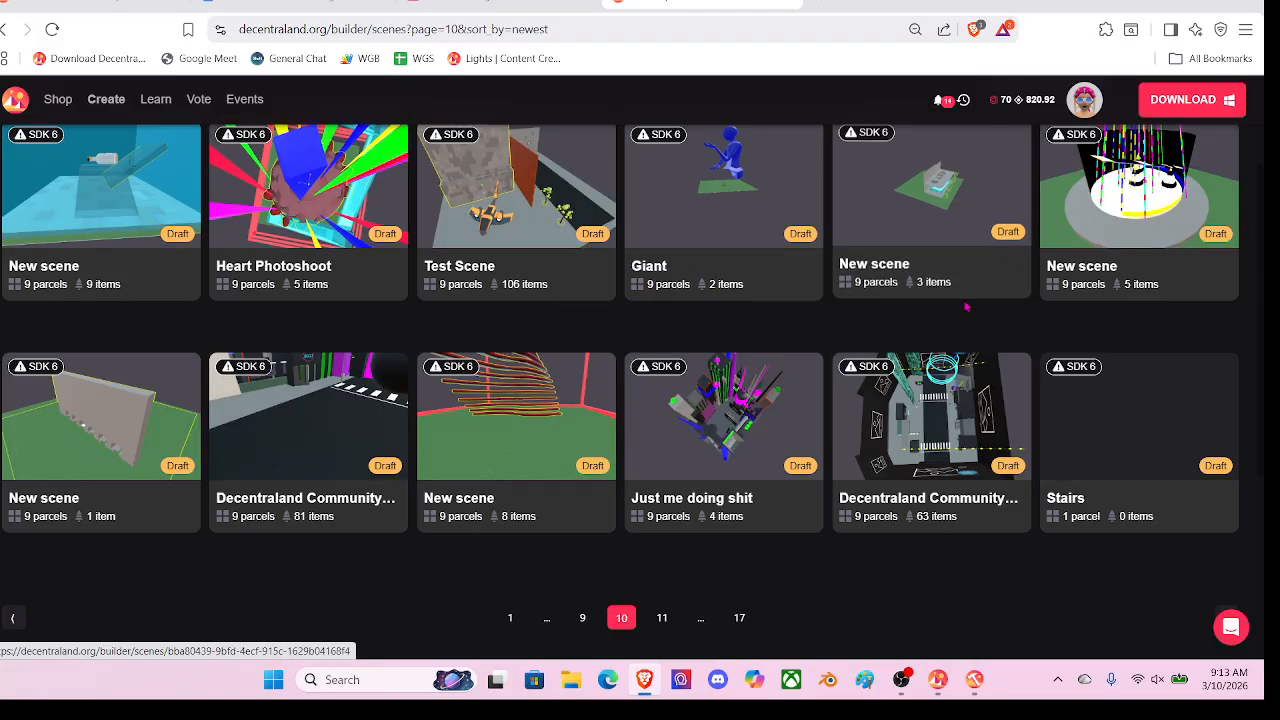
{"action": "scroll", "coordinate": [973, 330], "scroll_direction": "up", "scroll_amount": 1}
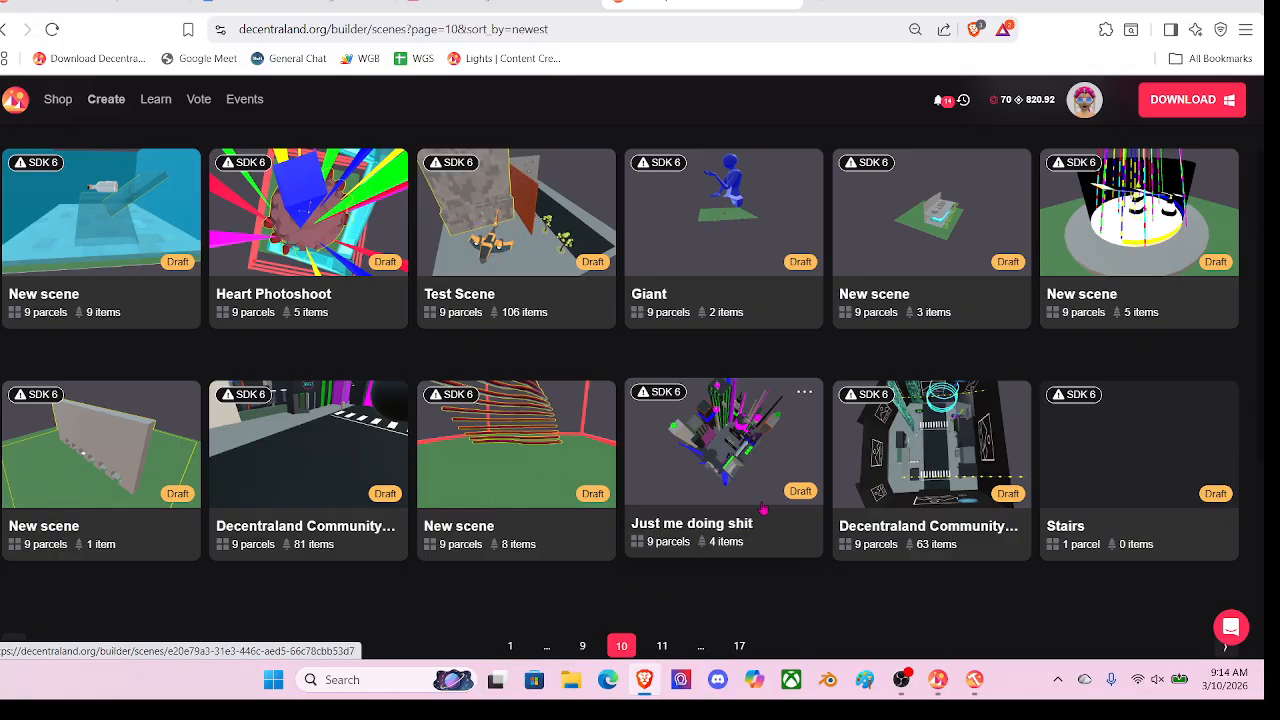
Step: Open the "Just because I could" scene from page 17 of My Scenes
{"action": "left_click", "coordinate": [740, 646]}
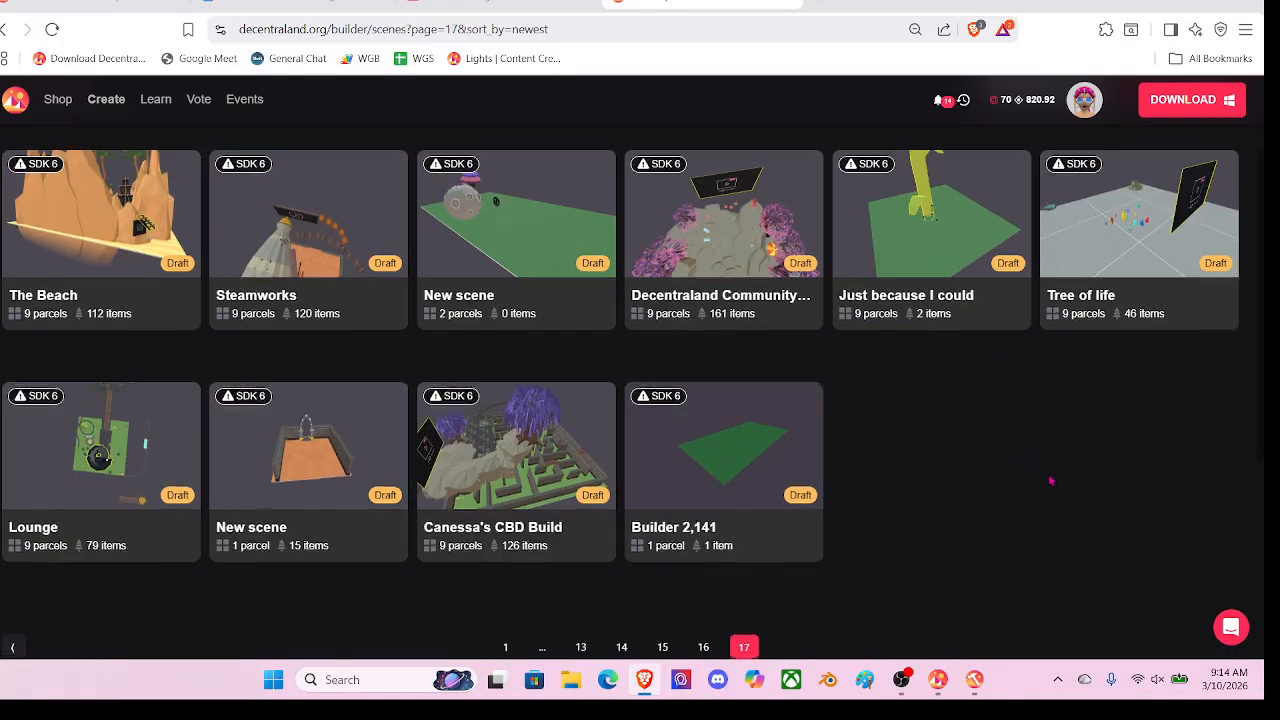
{"action": "scroll", "coordinate": [1045, 470], "scroll_direction": "up", "scroll_amount": 1}
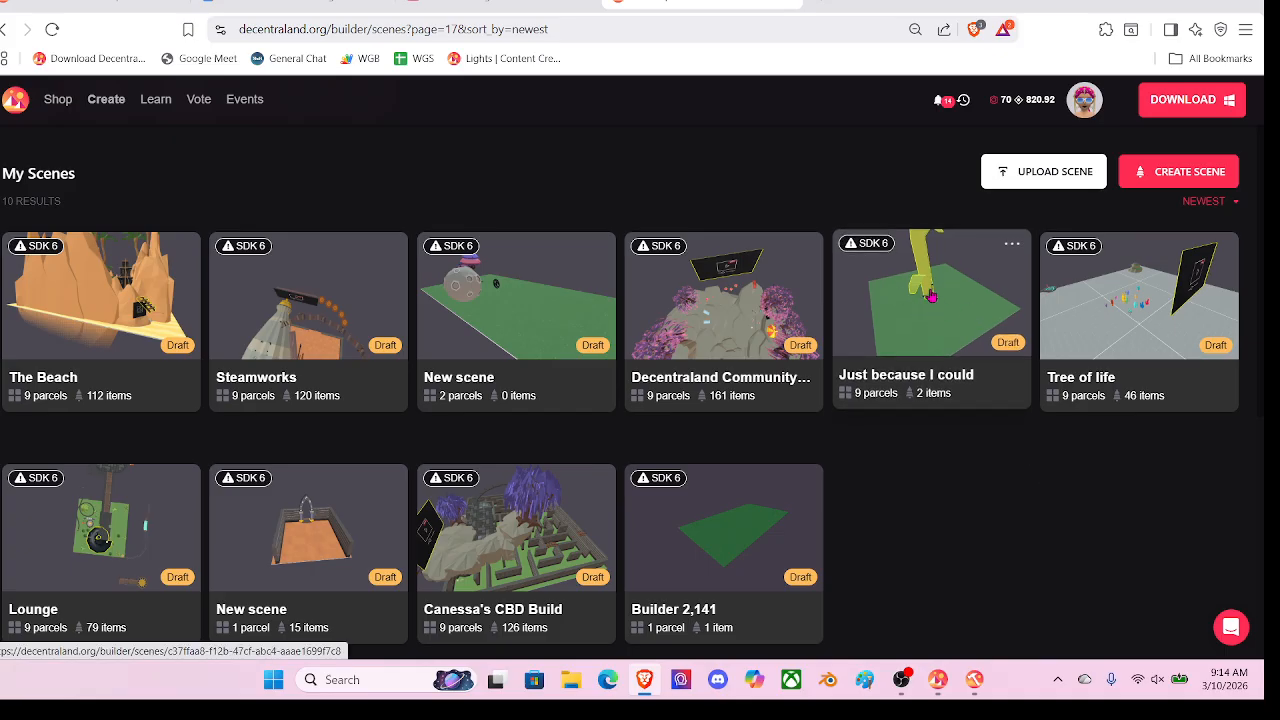
{"action": "left_click", "coordinate": [962, 315]}
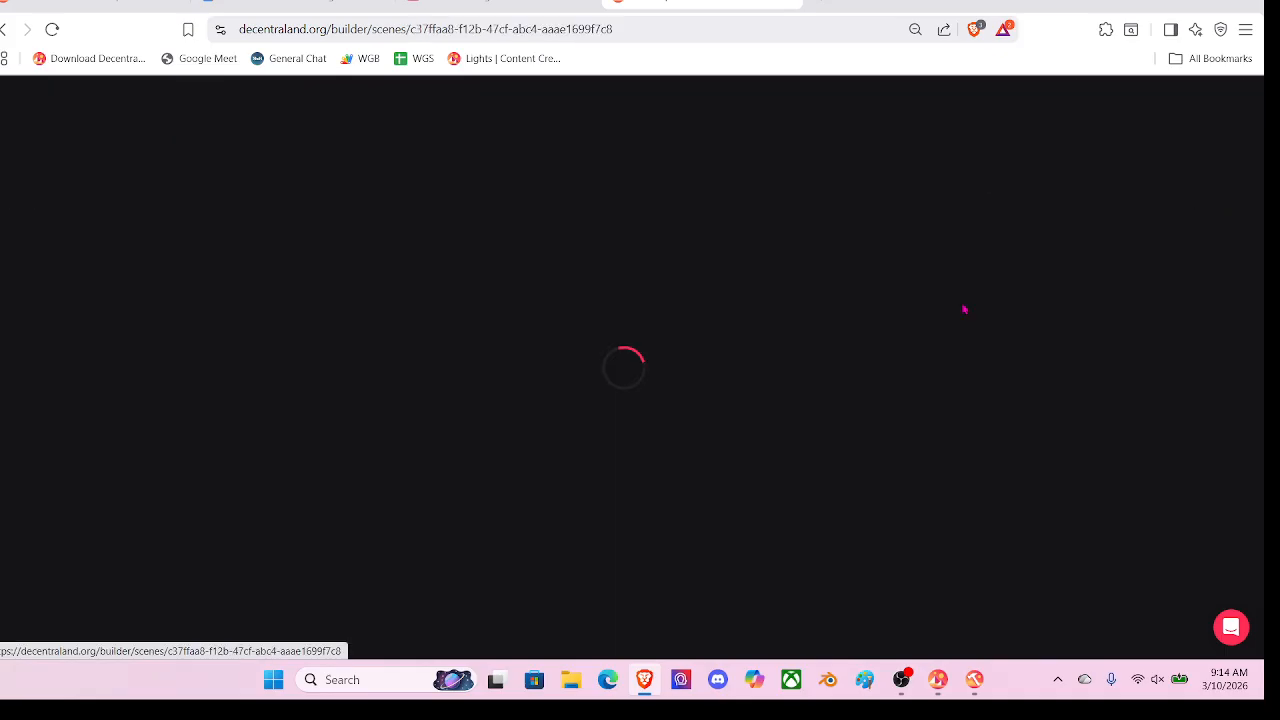
Step: Open the scene for editing in the legacy Scene Builder (SDK 6) instead of upgrading it to SDK 7
{"action": "left_click", "coordinate": [1139, 166]}
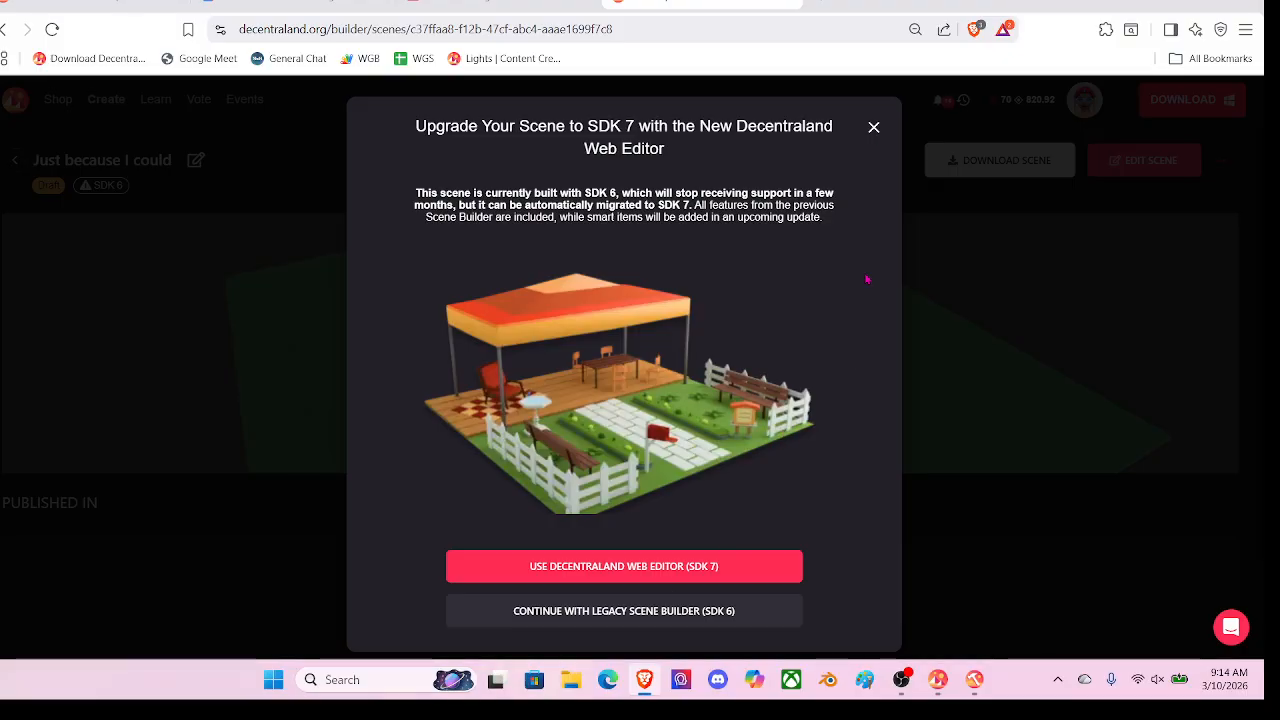
{"action": "left_click", "coordinate": [873, 128]}
{"action": "left_click", "coordinate": [1143, 164]}
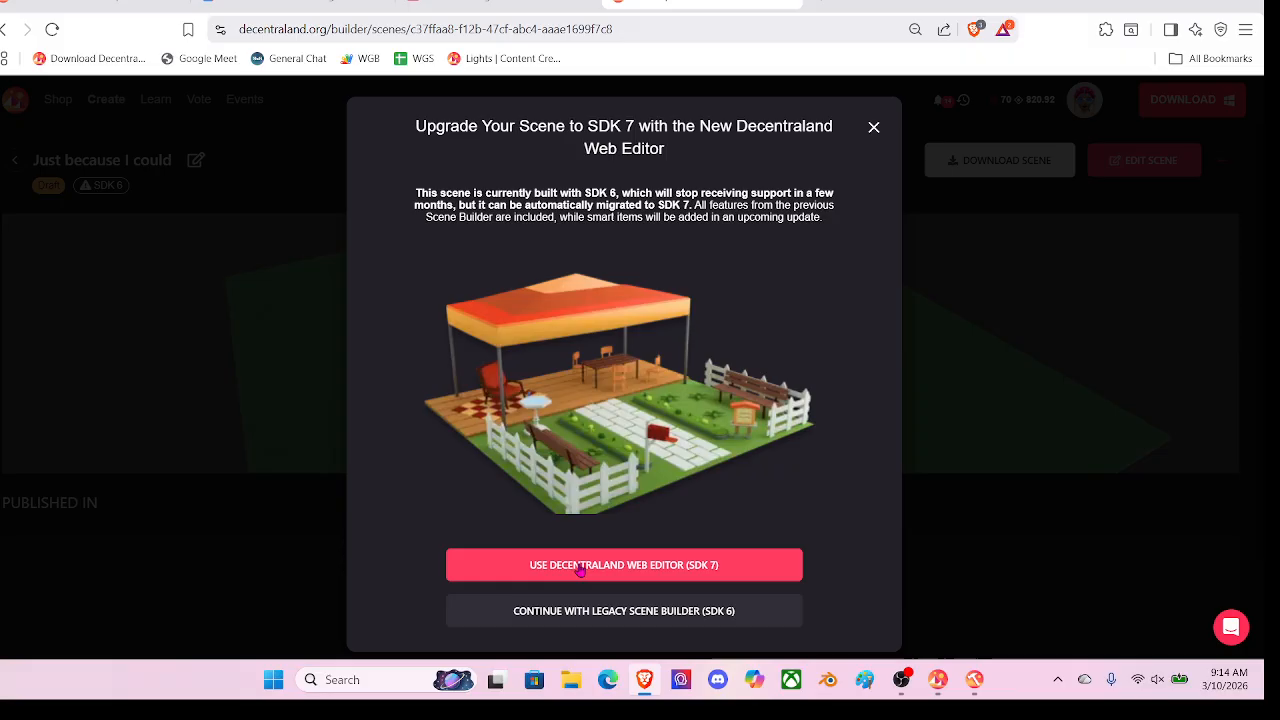
{"action": "left_click", "coordinate": [611, 614]}
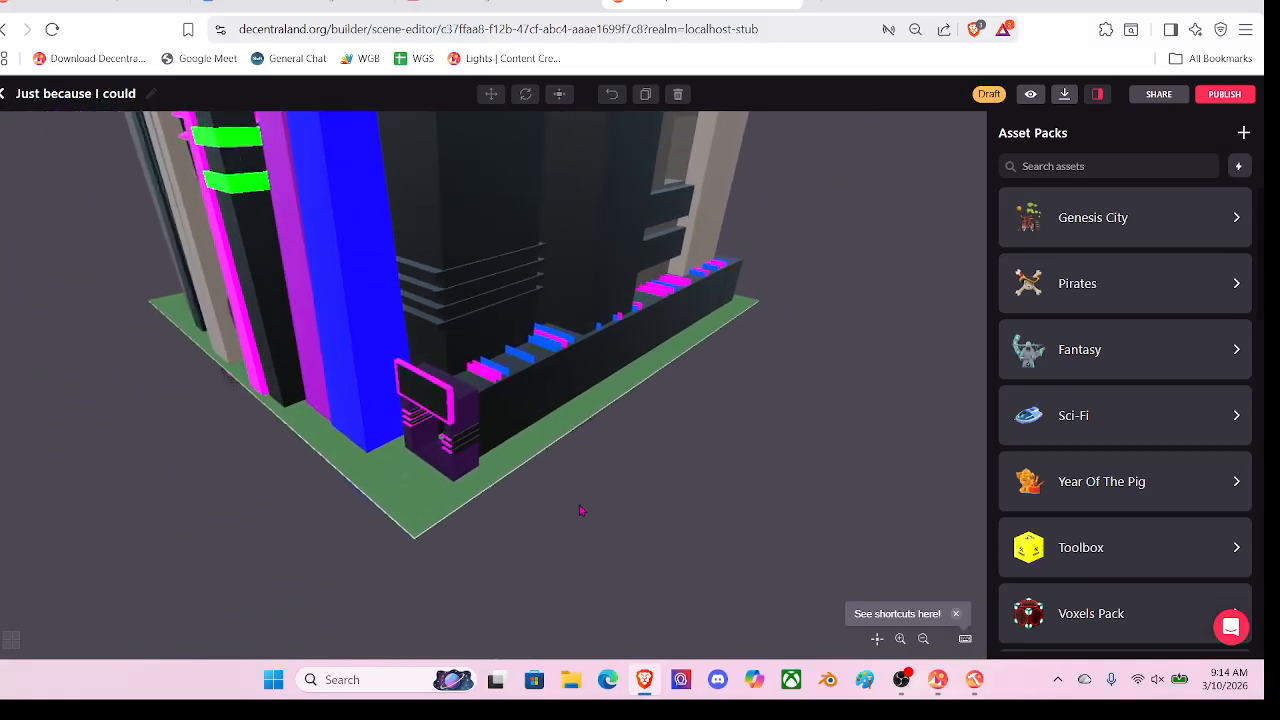
Step: Delete the giant yellow and orange flower-shaped item towering over the city
{"action": "scroll", "coordinate": [582, 509], "scroll_direction": "down", "scroll_amount": 3}
{"action": "right_click_drag", "start_coordinate": [590, 560], "coordinate": [637, 690]}
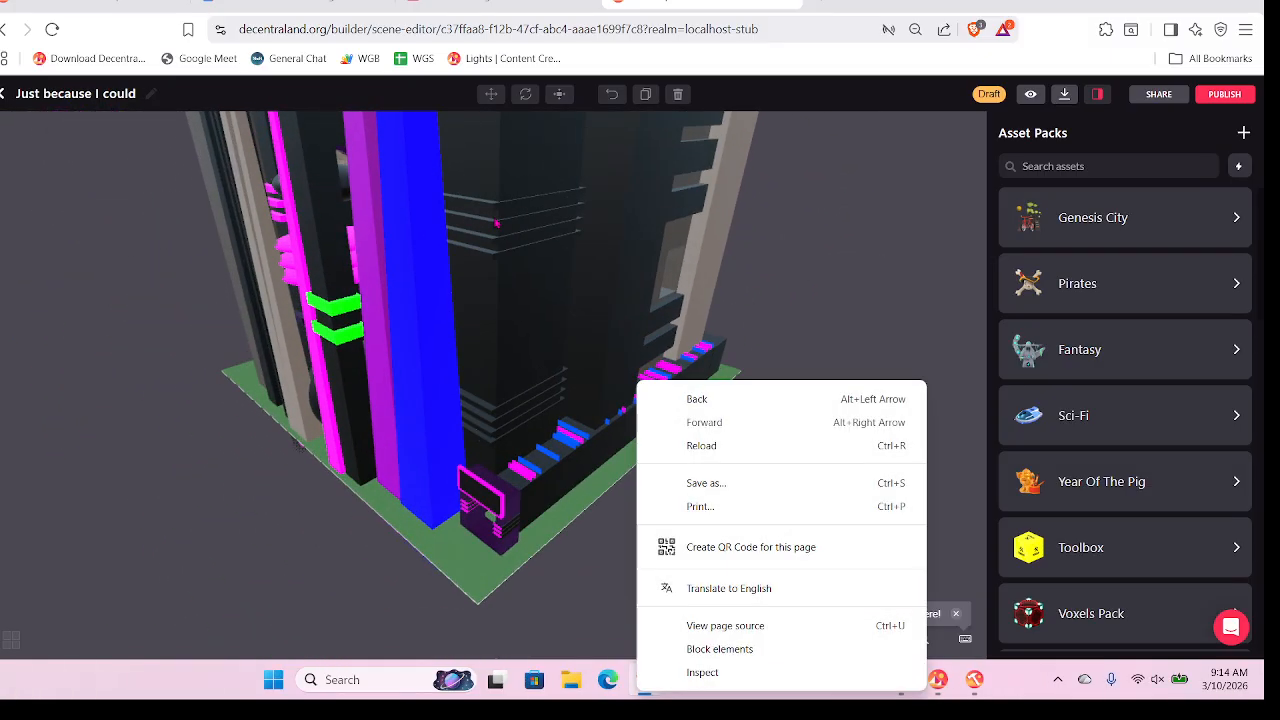
{"action": "right_click_drag", "start_coordinate": [497, 223], "coordinate": [526, 503]}
{"action": "right_click_drag", "start_coordinate": [517, 275], "coordinate": [569, 391]}
{"action": "left_click", "coordinate": [570, 393]}
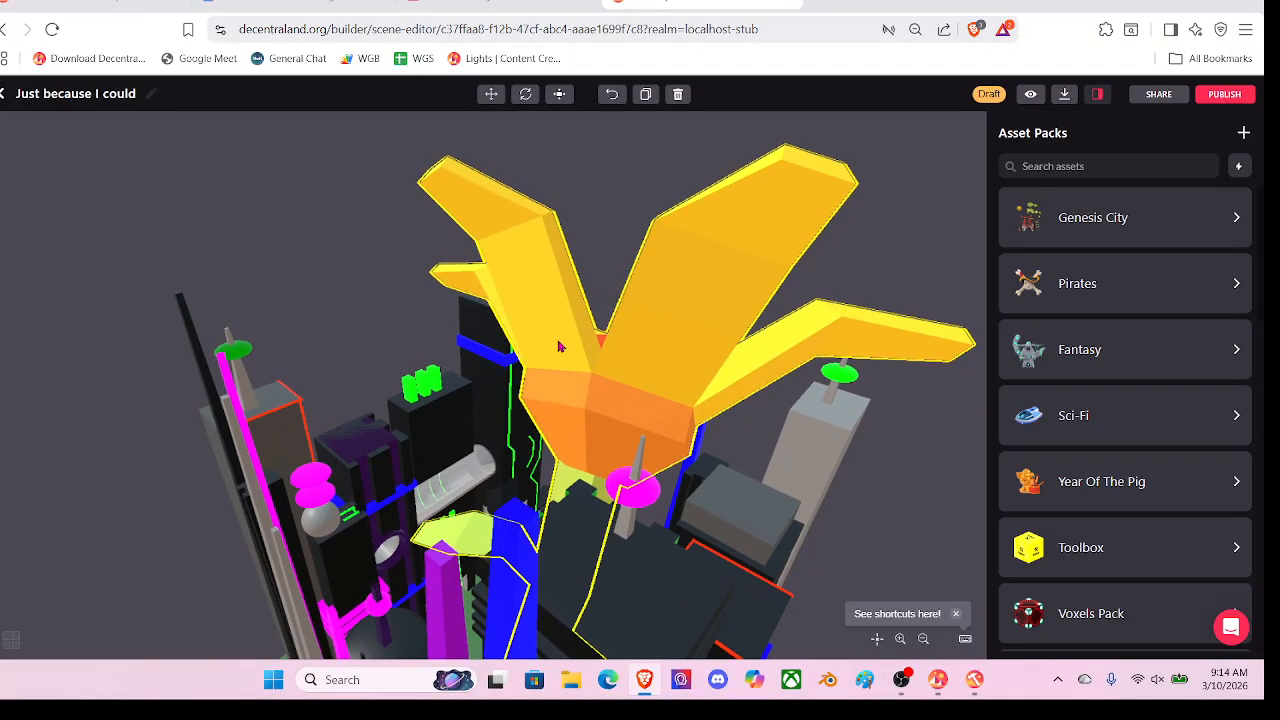
{"action": "key", "text": "Delete"}
Step: Examine the cyberpunk city scene as a whole, from its base, its sides and above
{"action": "scroll", "coordinate": [565, 350], "scroll_direction": "down", "scroll_amount": 2}
{"action": "right_click_drag", "start_coordinate": [598, 370], "coordinate": [585, 239]}
{"action": "right_click_drag", "start_coordinate": [583, 526], "coordinate": [620, 169]}
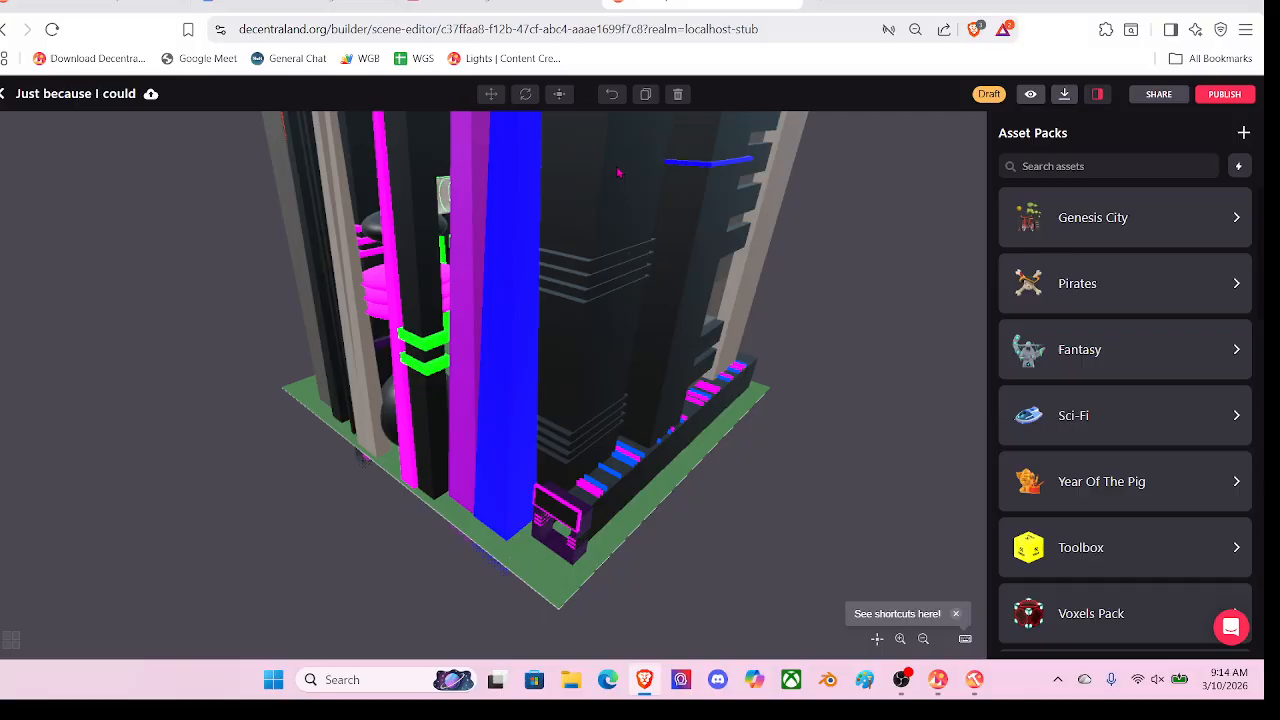
{"action": "right_click_drag", "start_coordinate": [607, 308], "coordinate": [588, 400]}
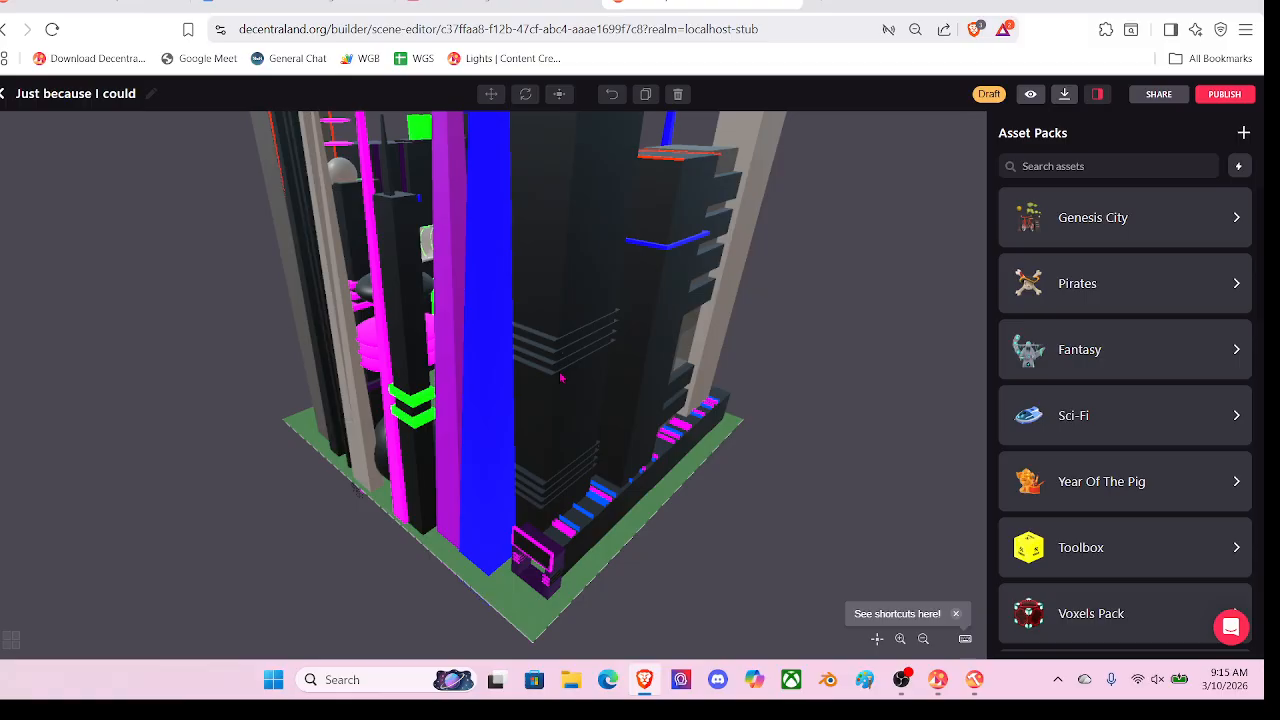
{"action": "scroll", "coordinate": [563, 375], "scroll_direction": "down", "scroll_amount": 5}
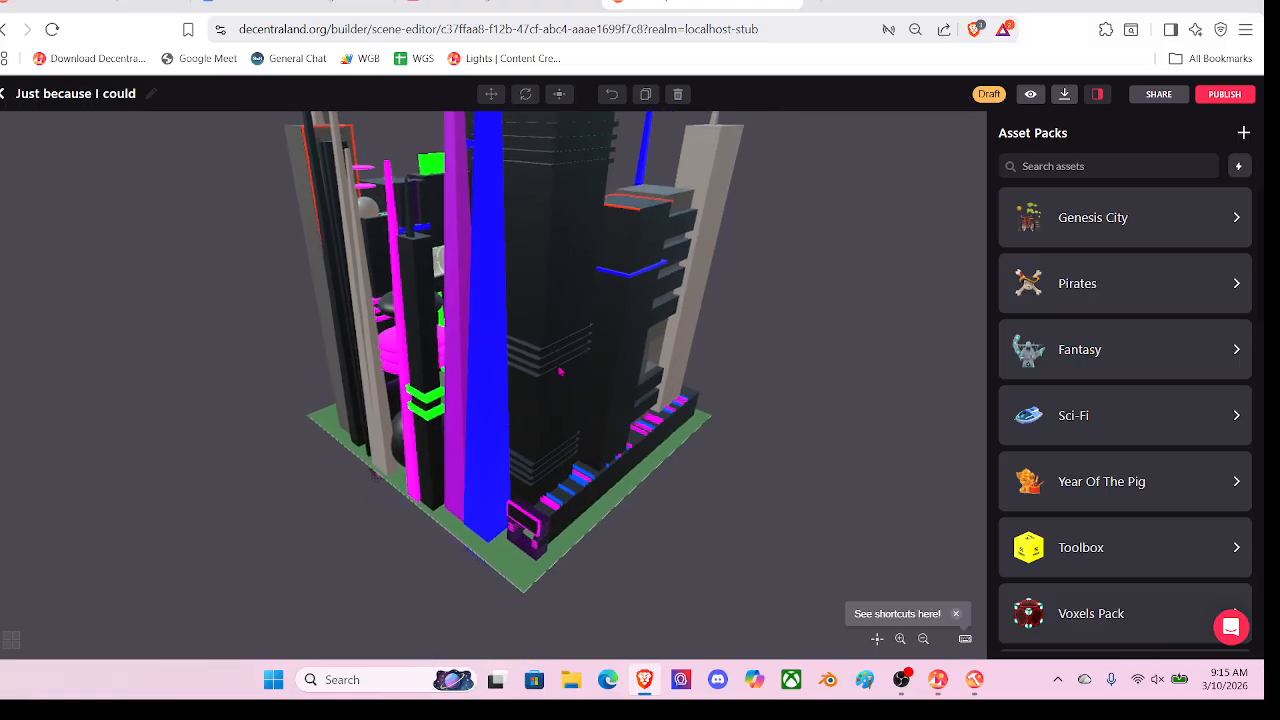
{"action": "scroll", "coordinate": [561, 366], "scroll_direction": "down", "scroll_amount": 3}
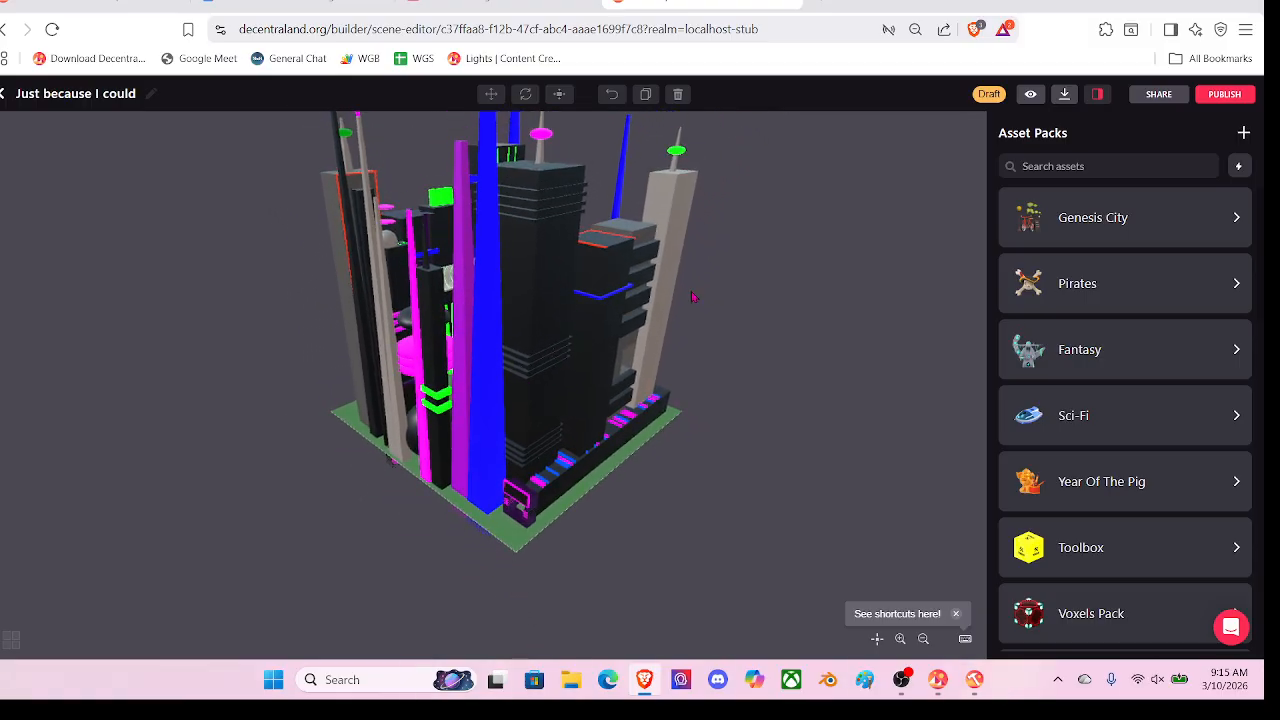
{"action": "left_click_drag", "start_coordinate": [820, 266], "coordinate": [697, 325]}
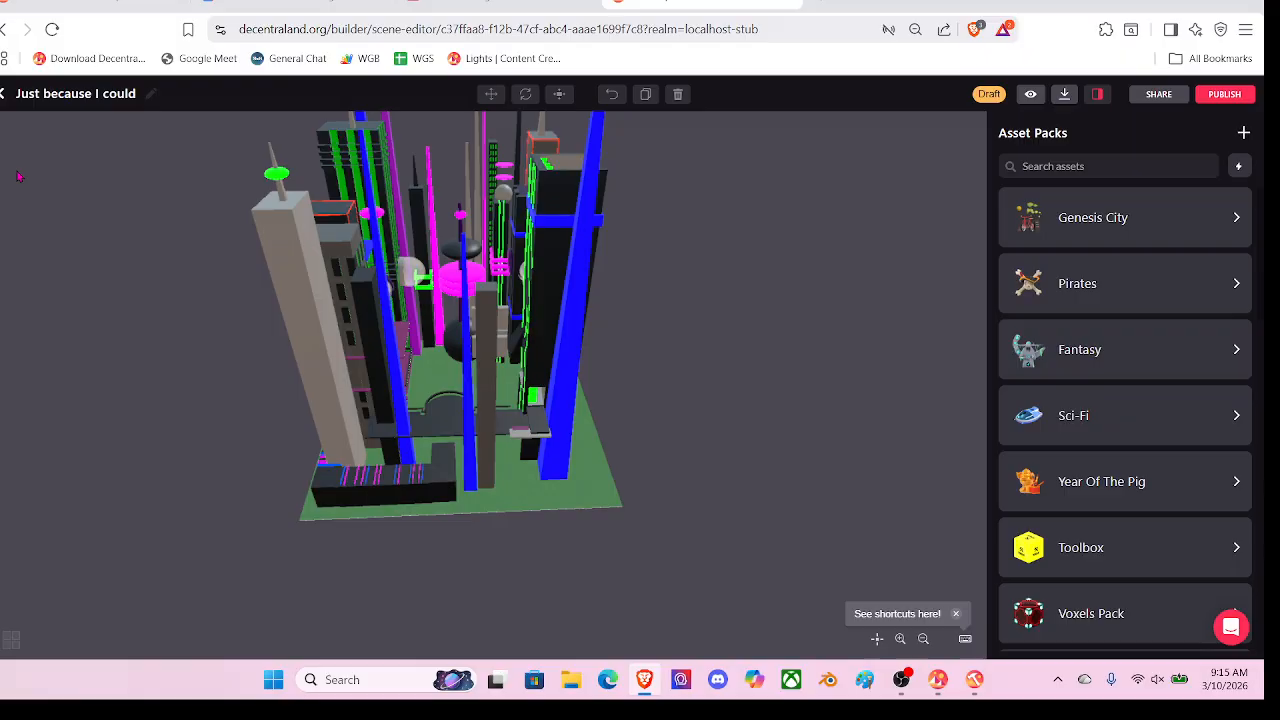
{"action": "left_click_drag", "start_coordinate": [745, 406], "coordinate": [777, 334]}
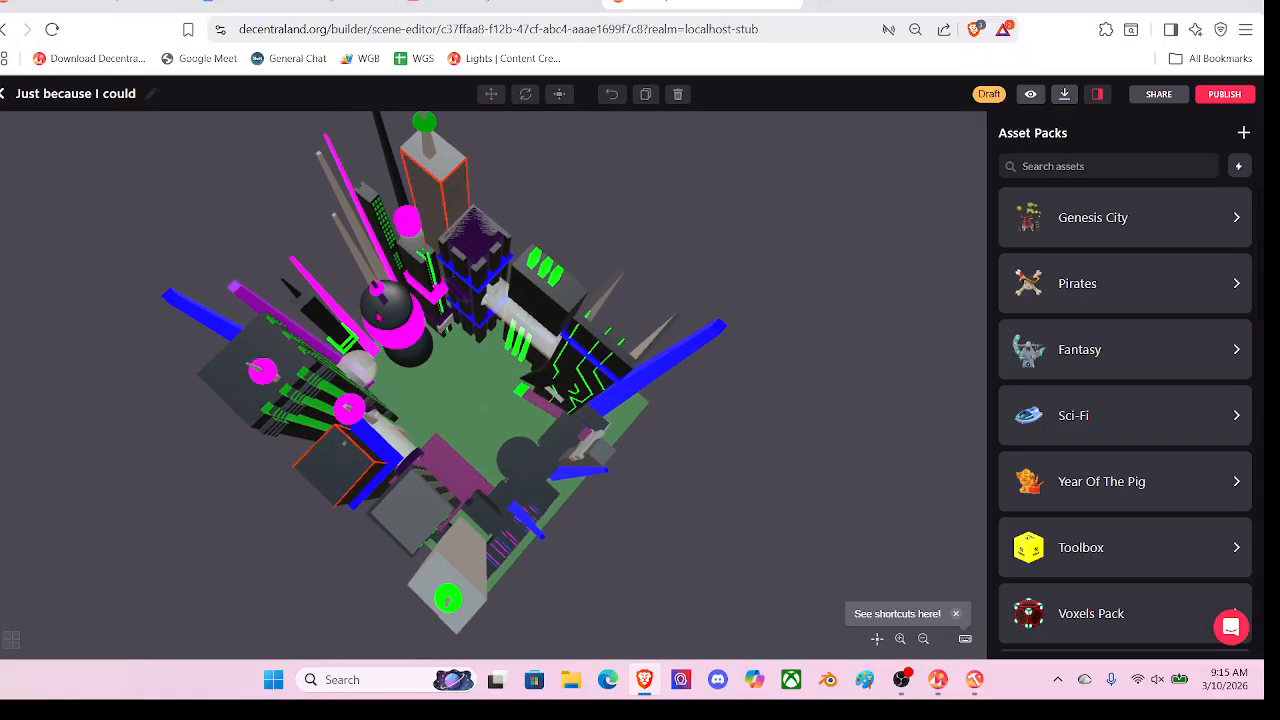
{"action": "left_click_drag", "start_coordinate": [573, 331], "coordinate": [497, 338]}
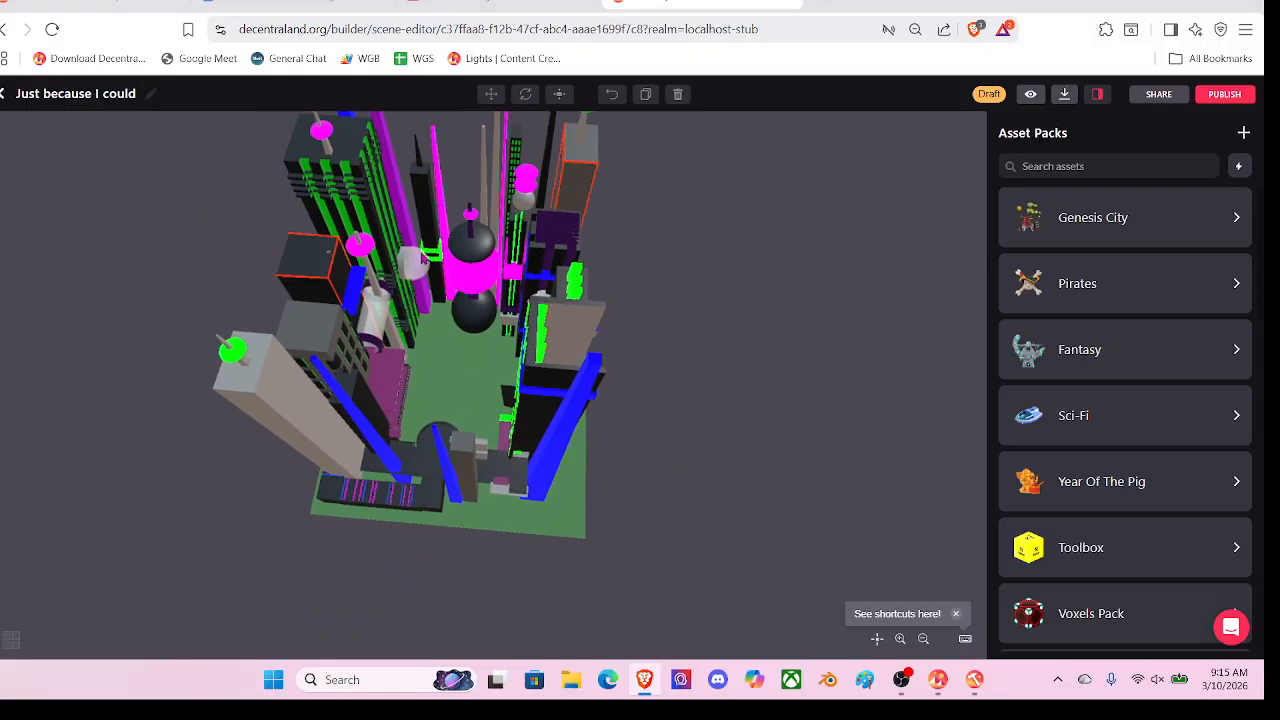
Step: Leave the editor and download the scene as the zip file "Just_because_I_could (1)" into the BUILDITFORWARD folder
{"action": "left_click", "coordinate": [4, 95]}
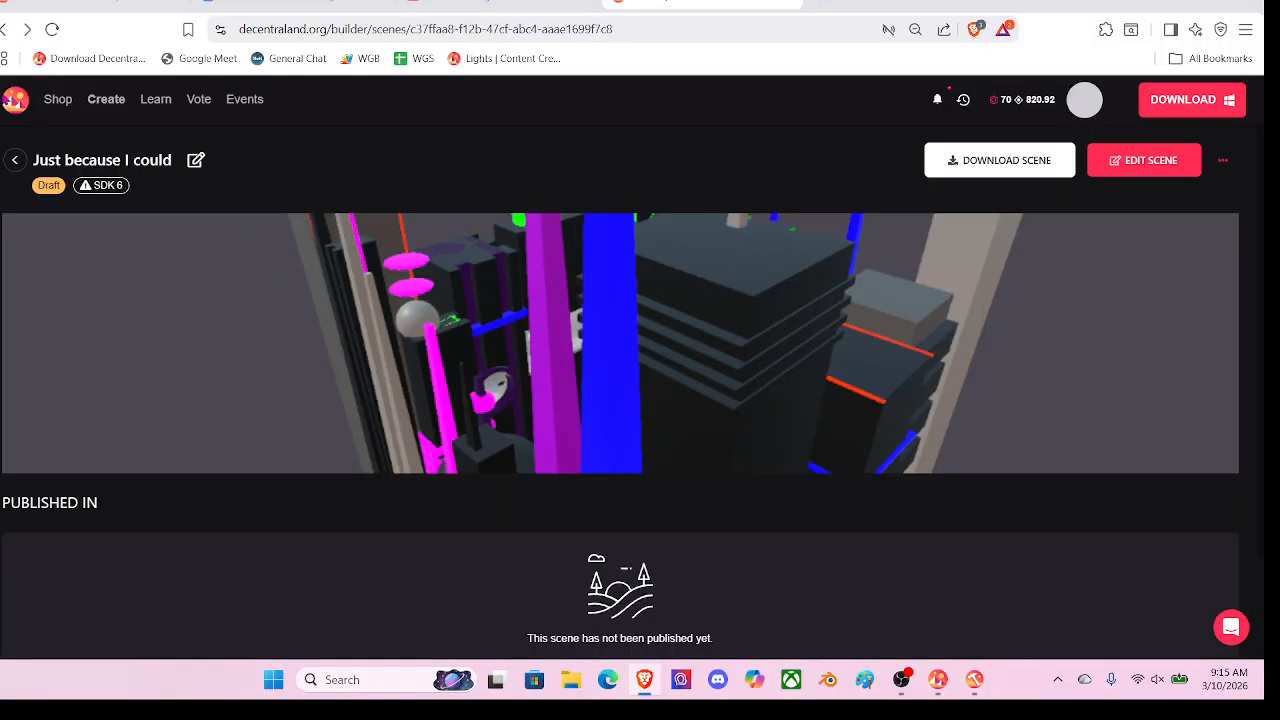
{"action": "left_click", "coordinate": [995, 163]}
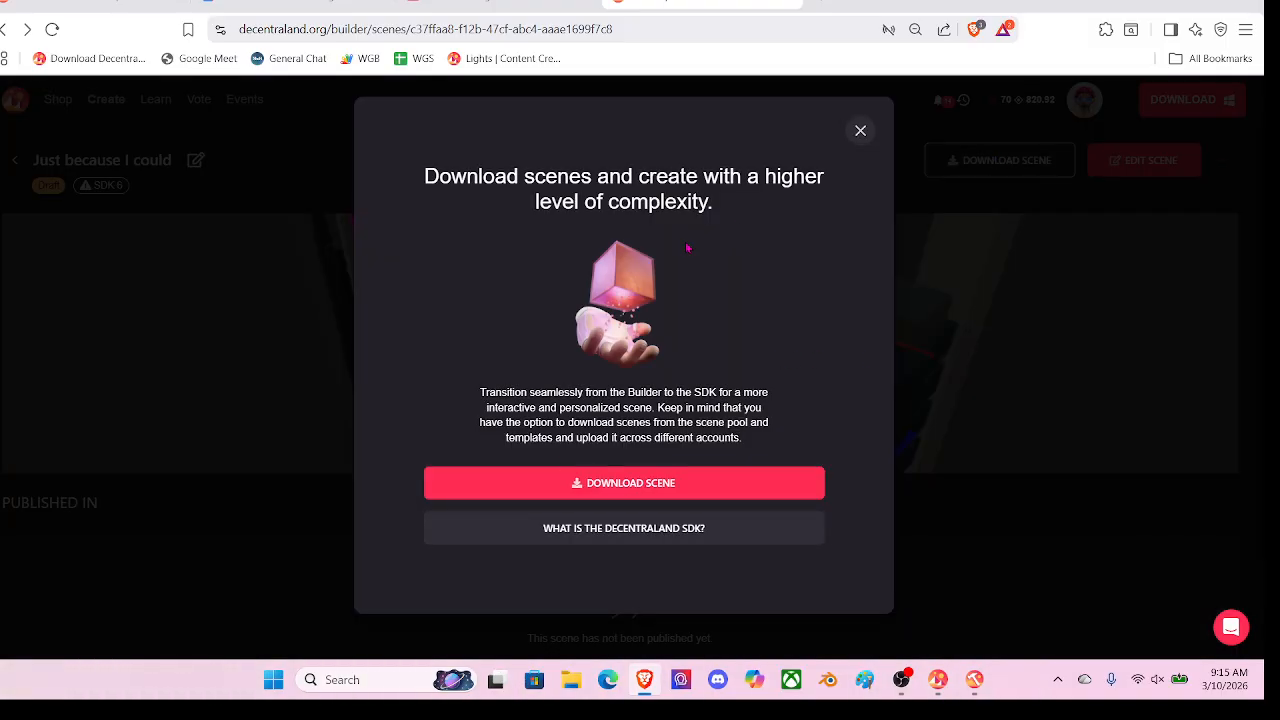
{"action": "left_click", "coordinate": [627, 486]}
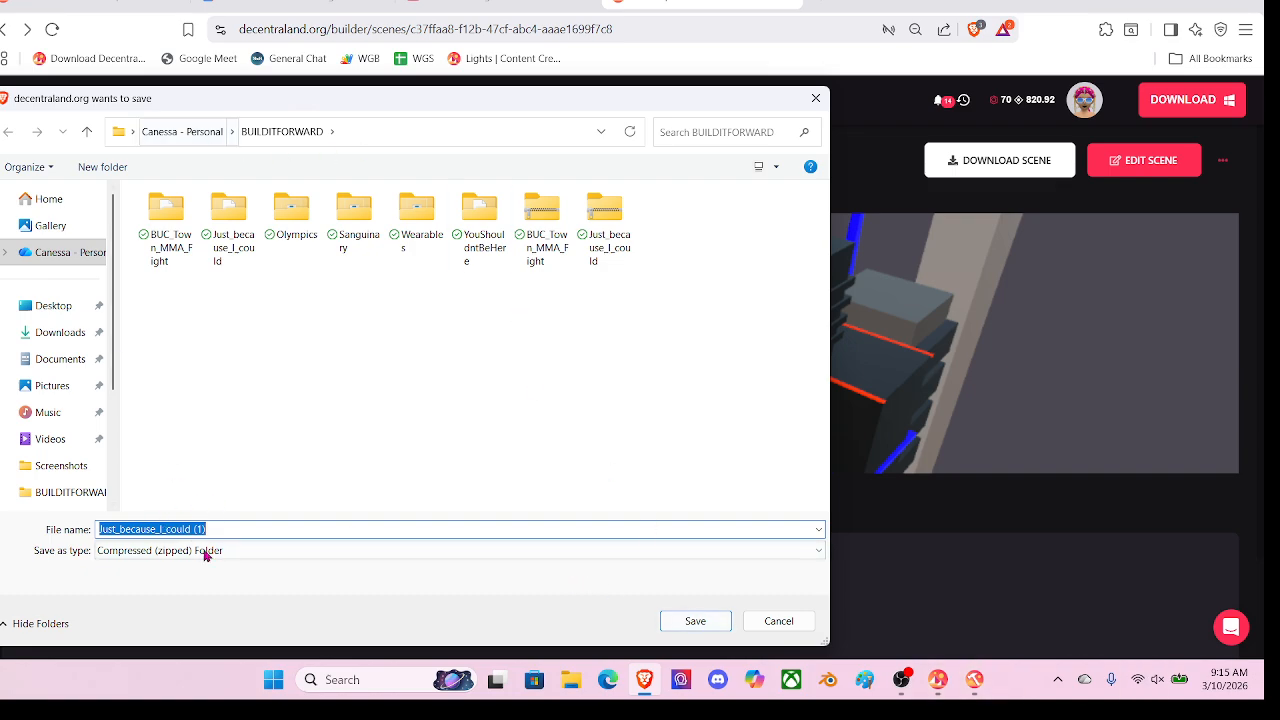
{"action": "left_click", "coordinate": [694, 622]}
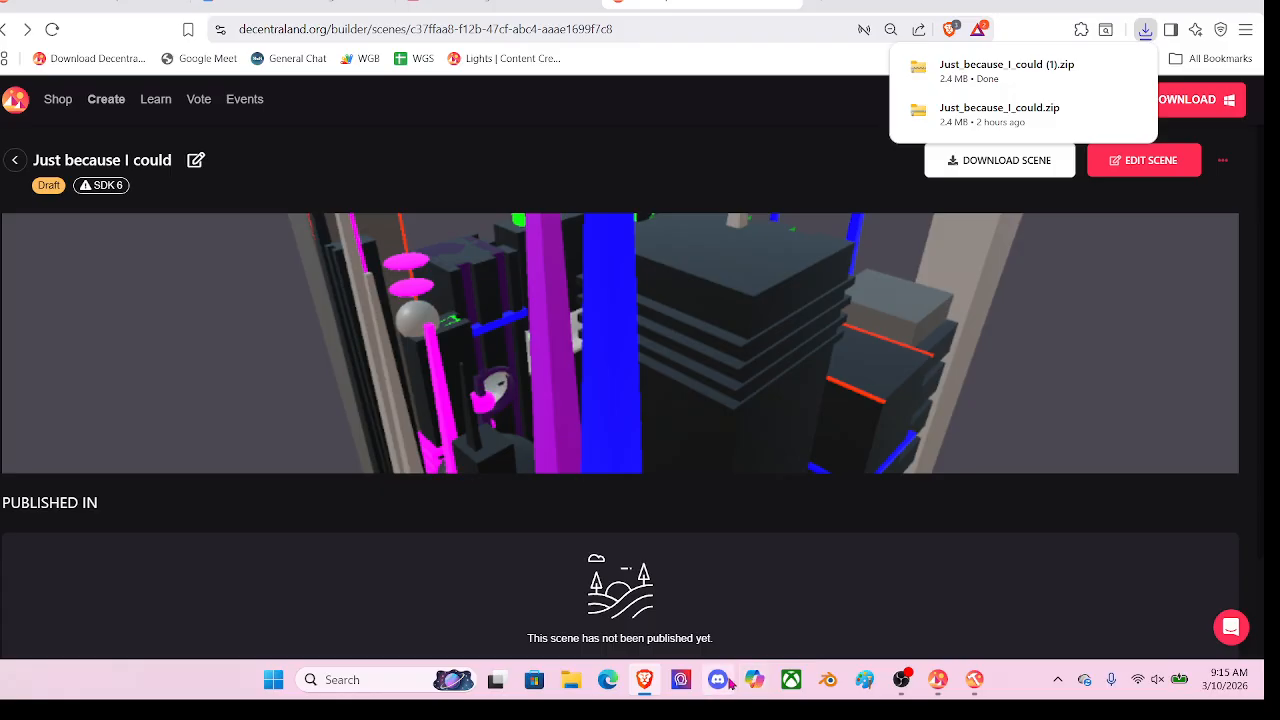
Step: Switch to Blender and open the recent file CyberpunkCity.blend
{"action": "left_click", "coordinate": [828, 684]}
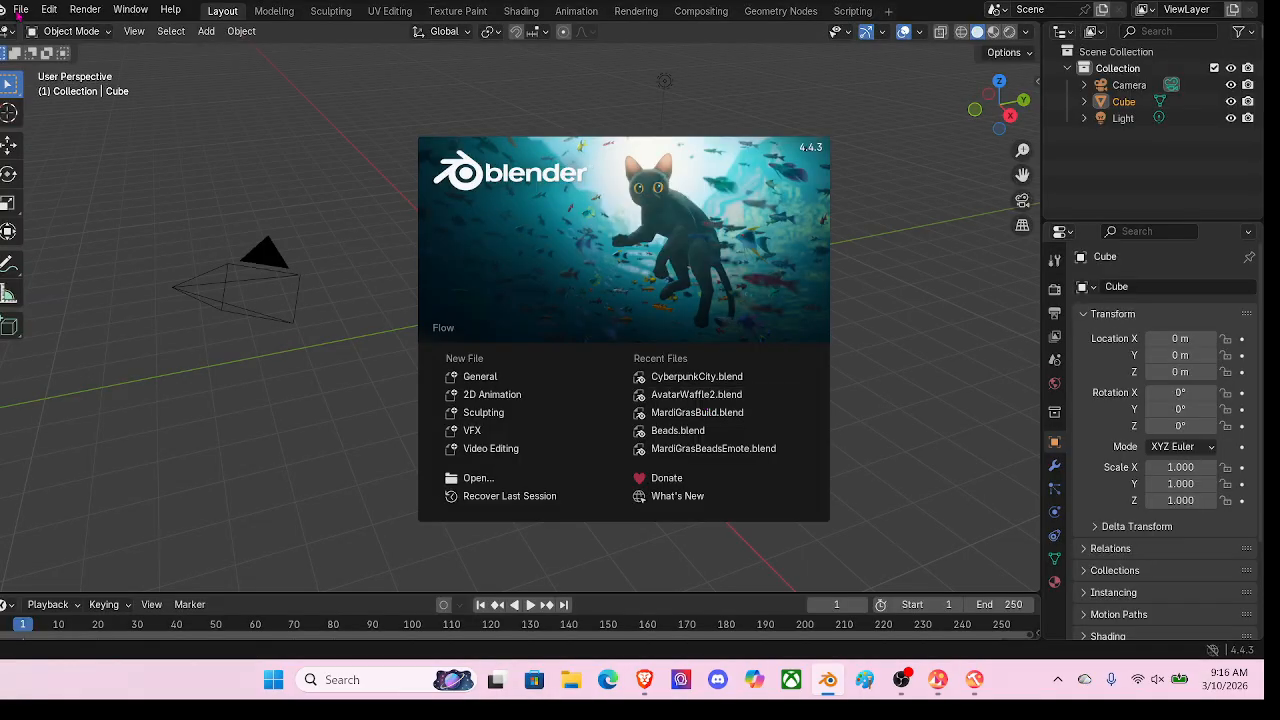
{"action": "left_click", "coordinate": [20, 10]}
{"action": "mouse_move", "coordinate": [62, 62]}
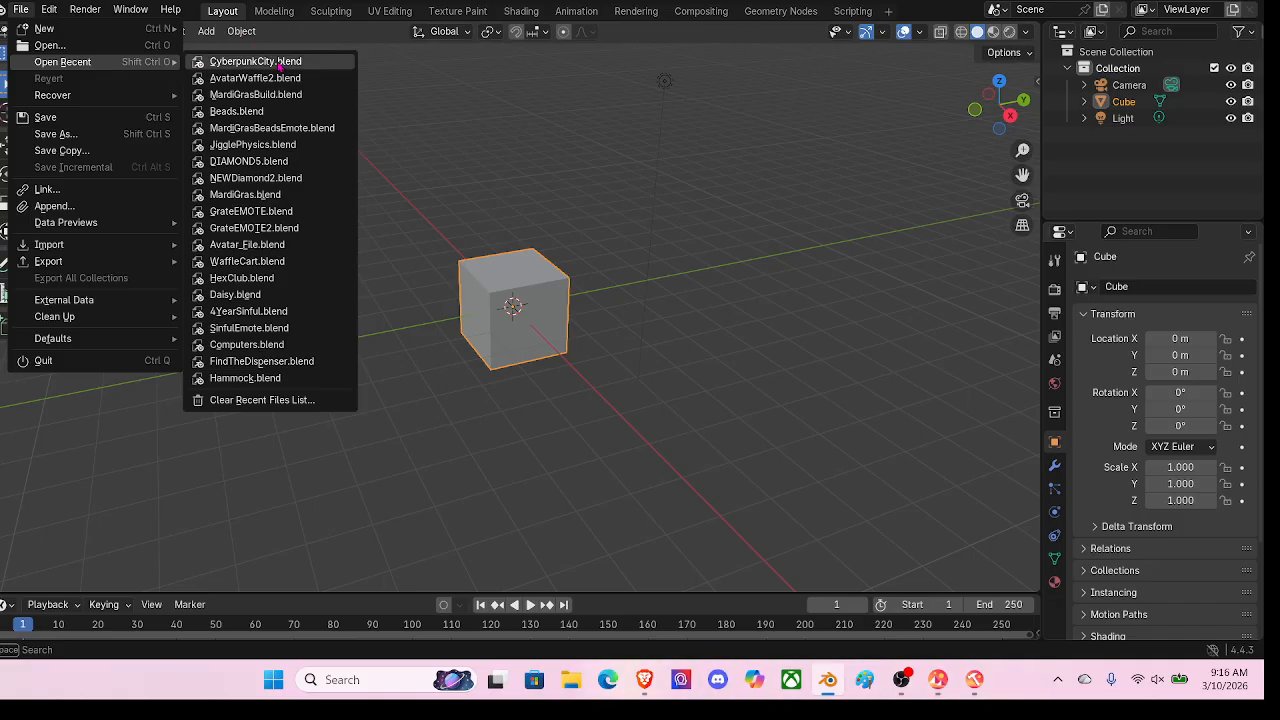
{"action": "key", "text": "Return"}
Step: Examine the cyberpunk city model's towers, glass tubes and central spheres from above and from ground level
{"action": "middle_click_drag", "start_coordinate": [640, 215], "coordinate": [696, 385]}
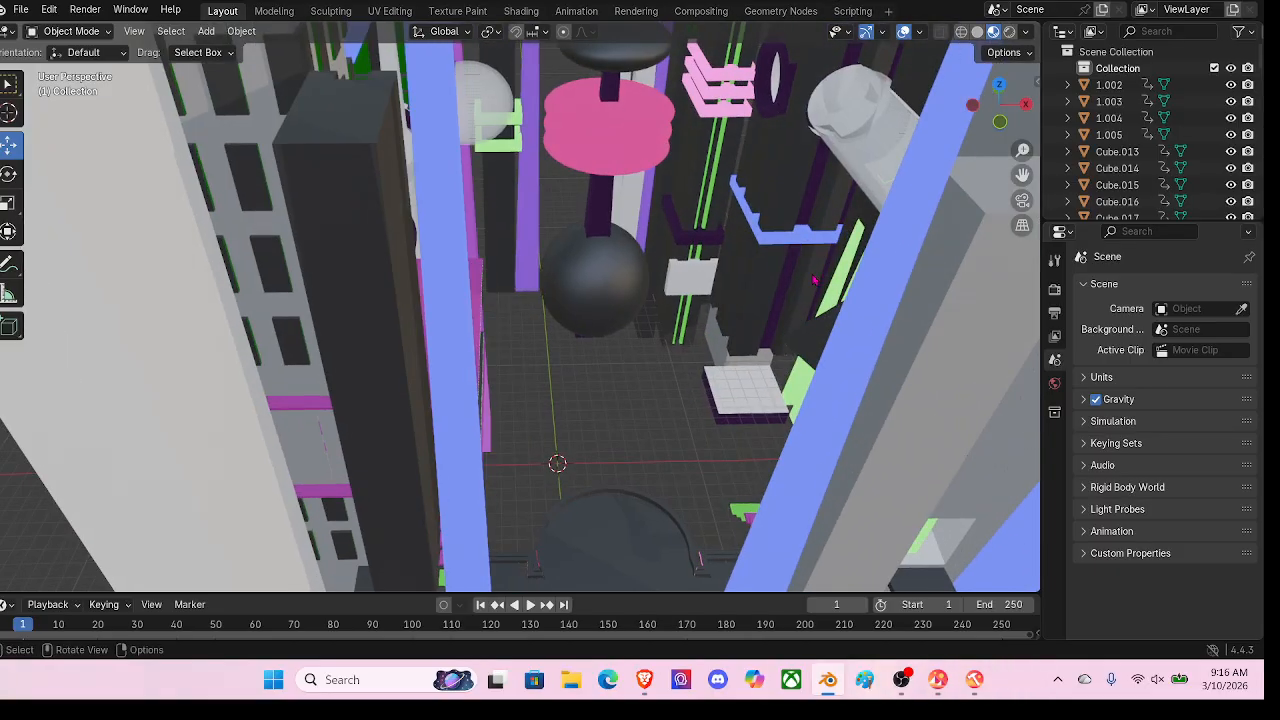
{"action": "middle_click_drag", "start_coordinate": [800, 285], "coordinate": [700, 172]}
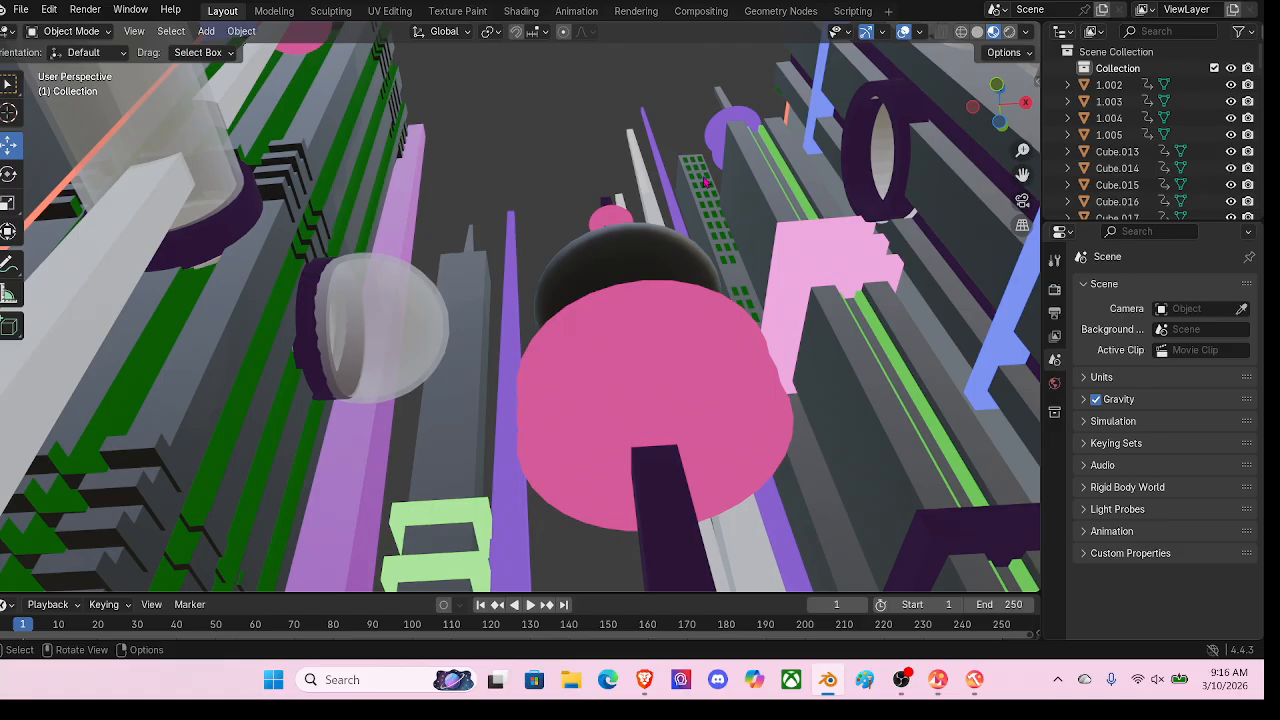
{"action": "middle_click_drag", "start_coordinate": [705, 181], "coordinate": [645, 438]}
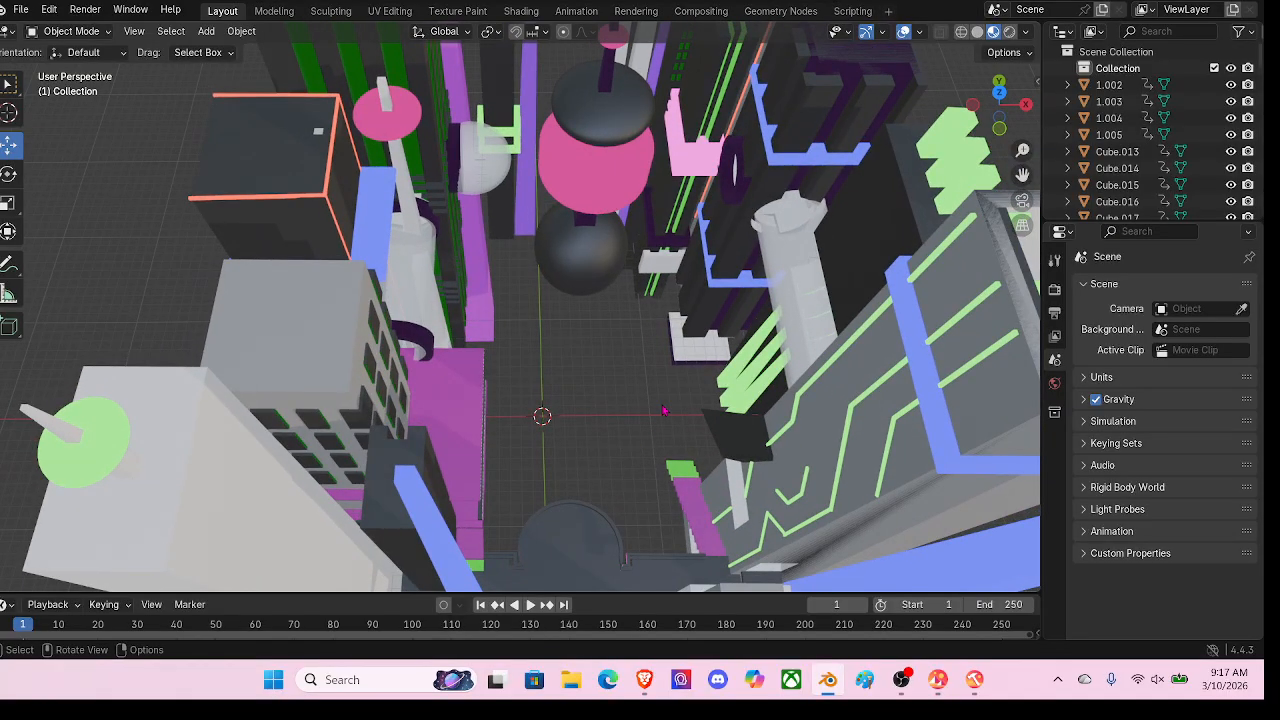
{"action": "middle_click_drag", "start_coordinate": [706, 407], "coordinate": [702, 222]}
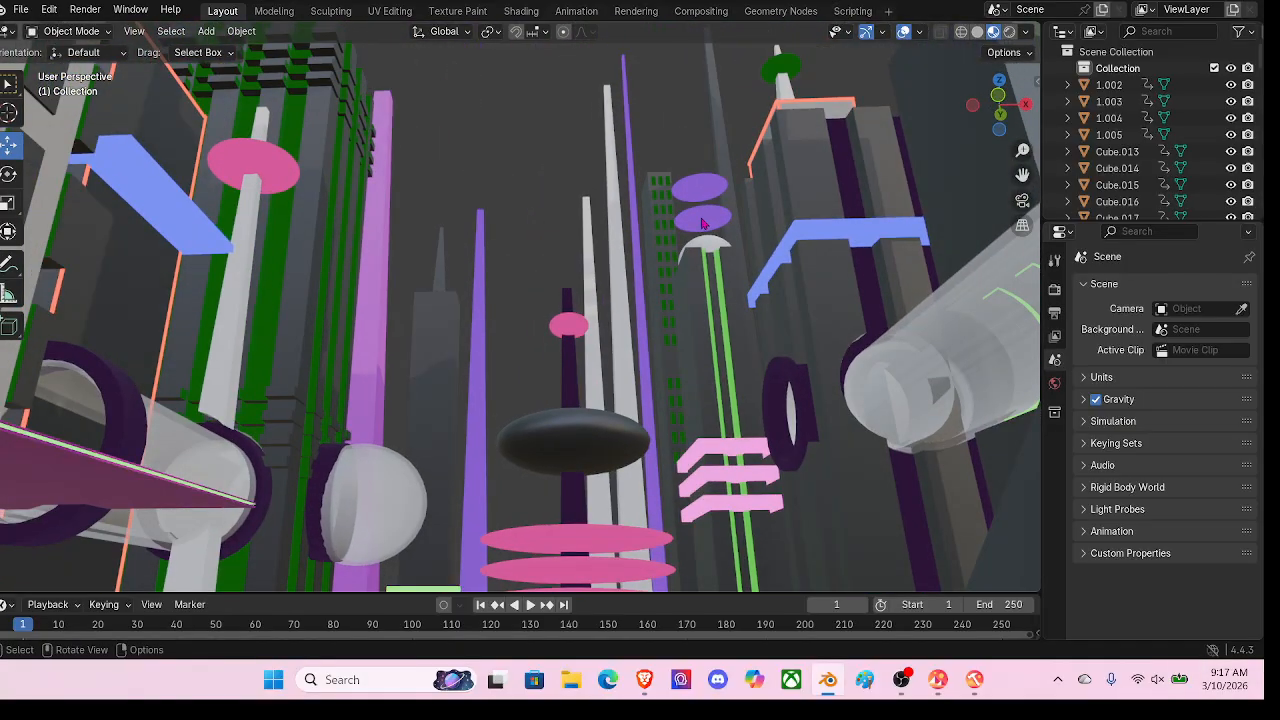
{"action": "middle_click_drag", "start_coordinate": [642, 380], "coordinate": [685, 298], "text": "shift"}
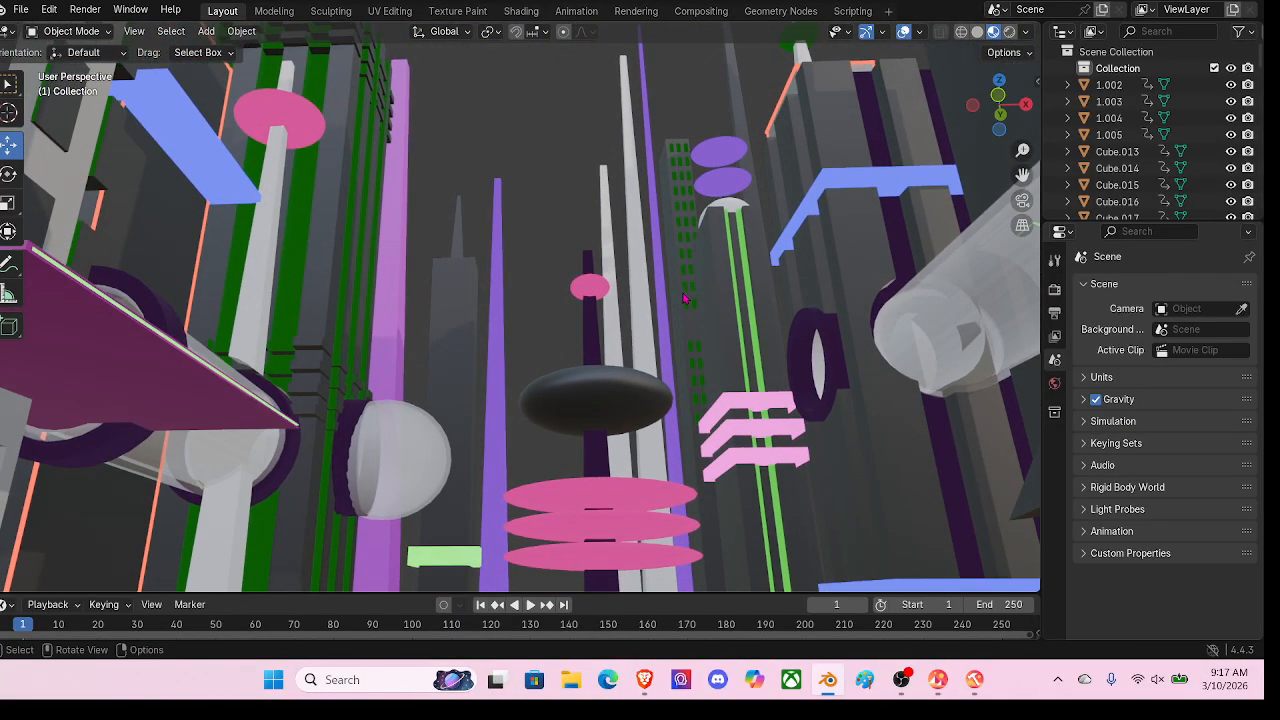
Step: Switch to OBS and make the Decentraland source visible in the Creator Hub scene
{"action": "mouse_move", "coordinate": [901, 680]}
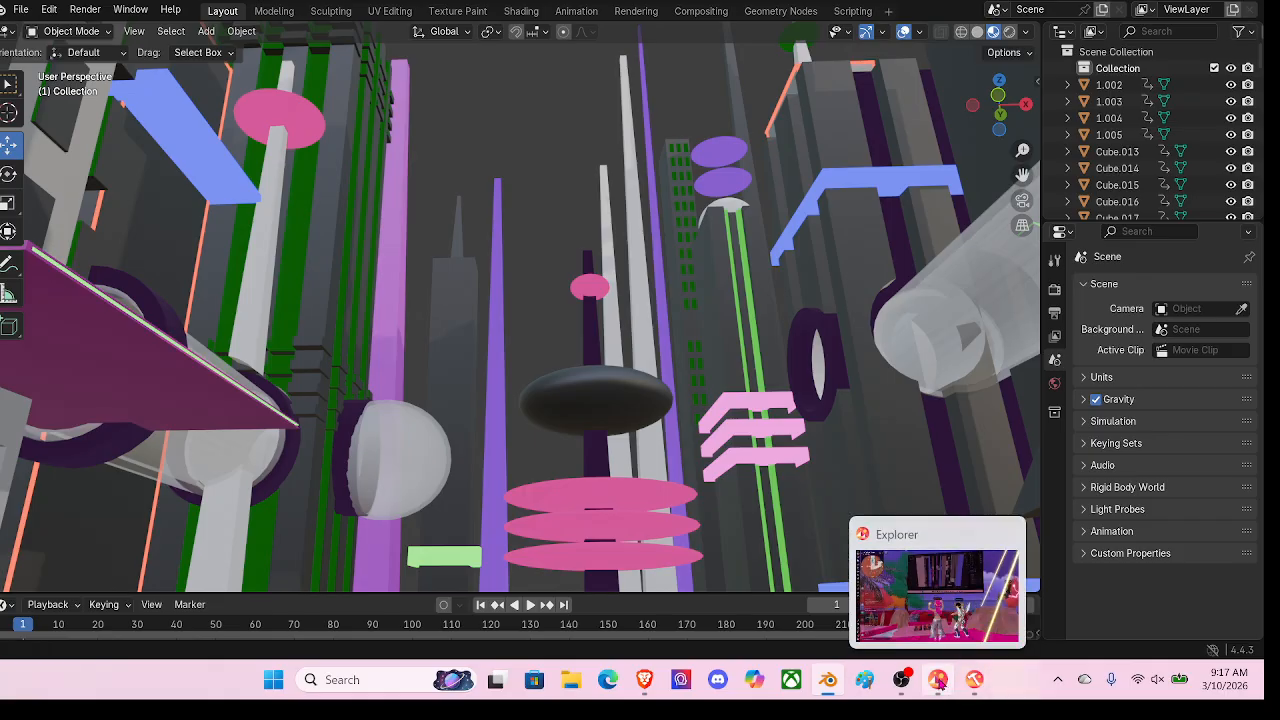
{"action": "left_click", "coordinate": [837, 568]}
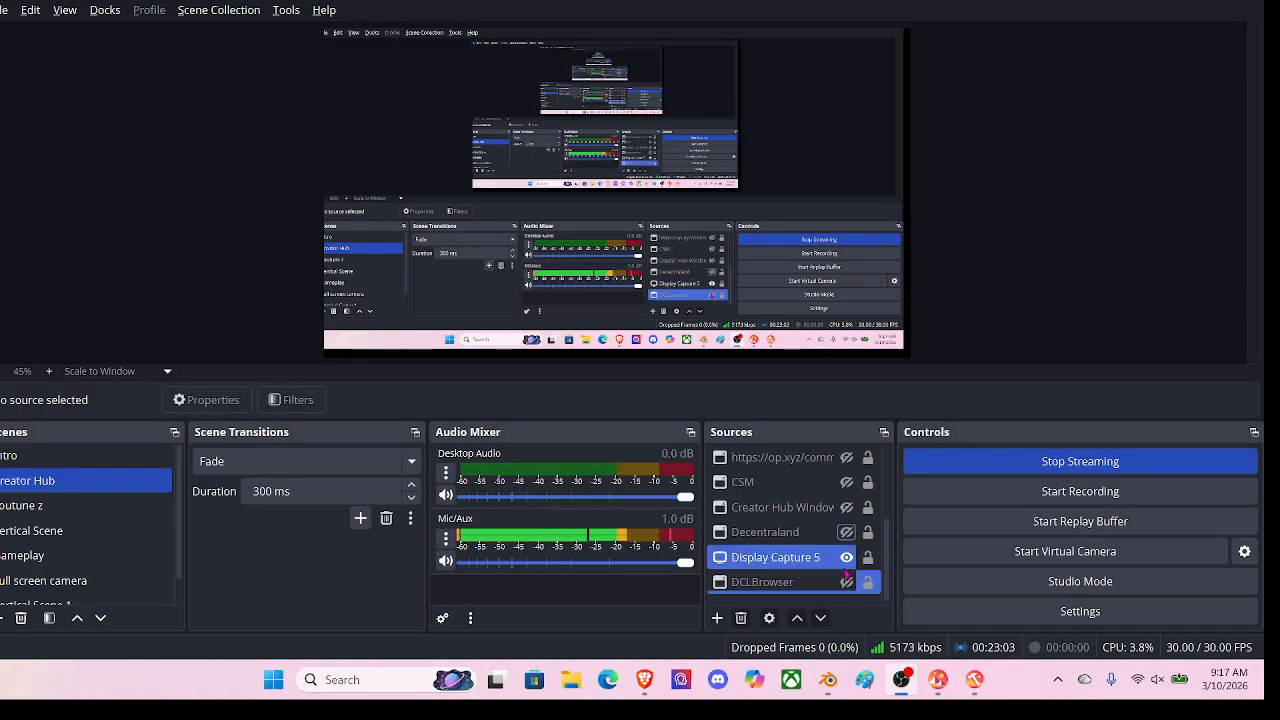
{"action": "left_click", "coordinate": [847, 533]}
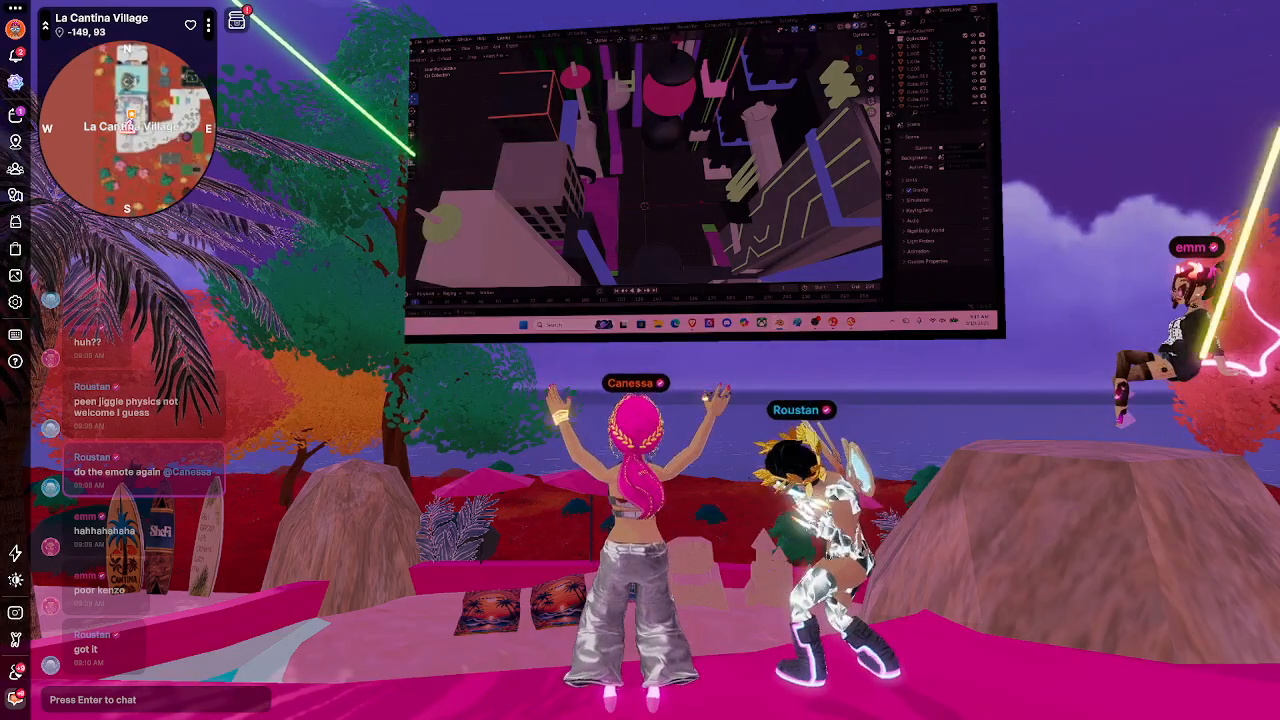
Step: Run the avatar from La Cantina Village across the pool and through the rock tunnel to The HEX Club at -147, 92
{"action": "left_click_drag", "start_coordinate": [836, 470], "coordinate": [802, 497]}
{"action": "key", "text": "w"}
{"action": "key", "text": "space"}
{"action": "key", "text": "w"}
{"action": "key", "text": "w"}
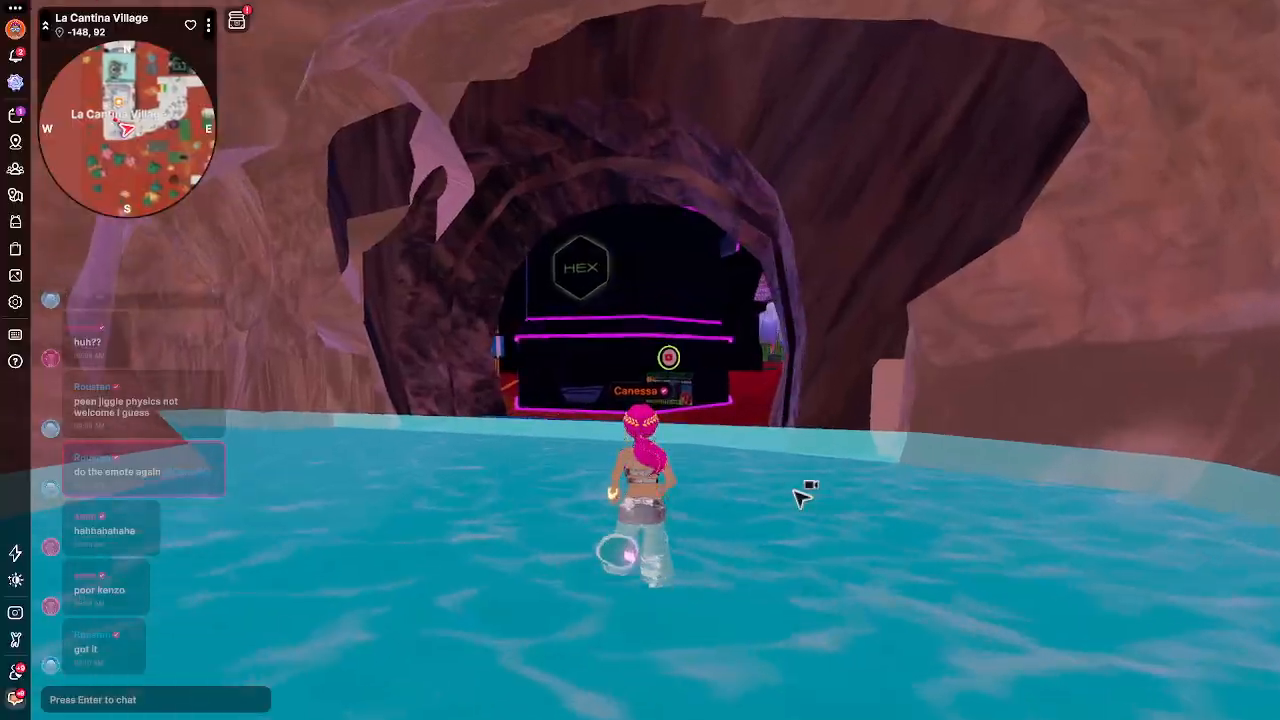
{"action": "key", "text": "w"}
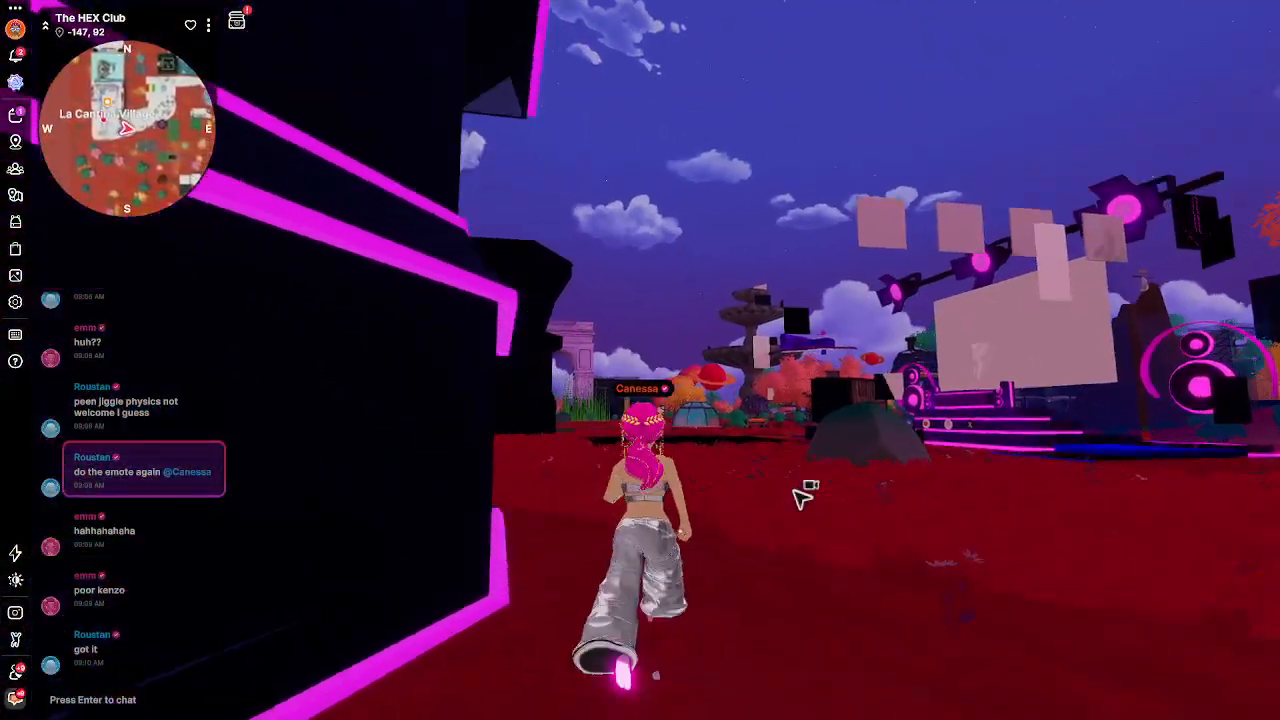
Step: Run the avatar east from The HEX Club, past the HEX tower and along the city's outer wall, to -143, 92
{"action": "key", "text": "w"}
{"action": "left_click_drag", "start_coordinate": [803, 498], "coordinate": [803, 498]}
{"action": "key", "text": "w"}
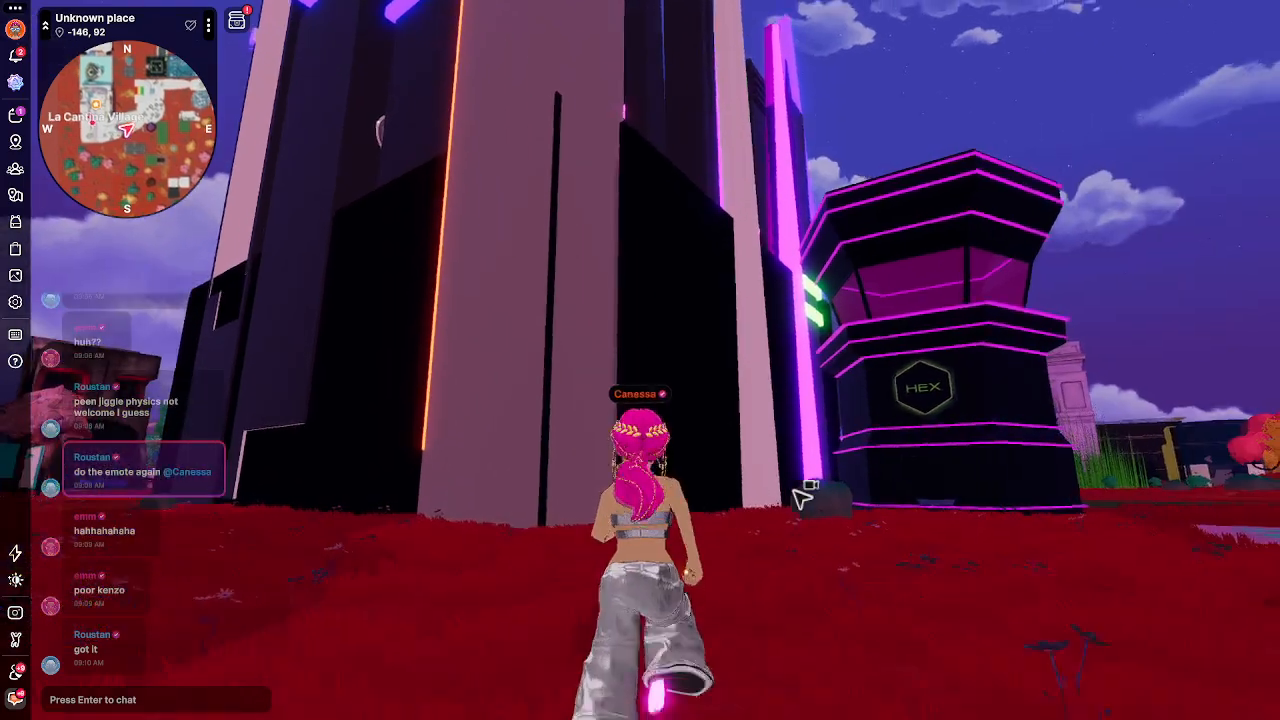
{"action": "key", "text": "space"}
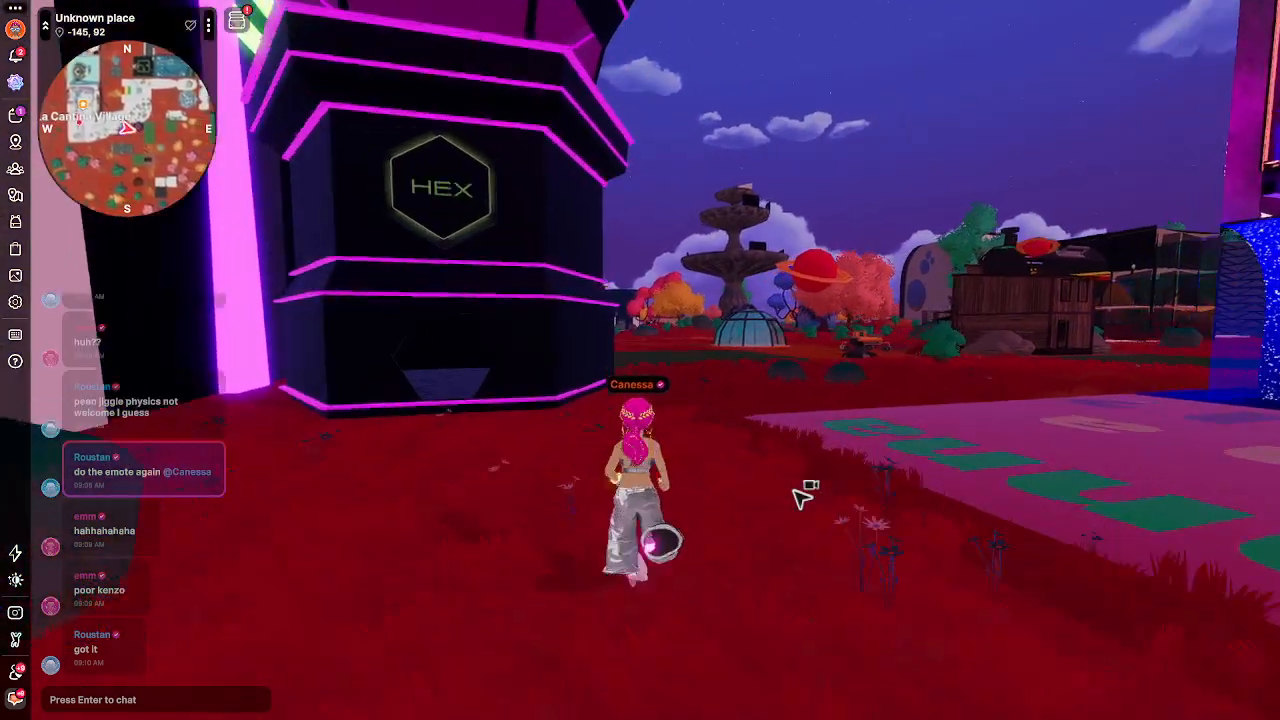
{"action": "key", "text": "w"}
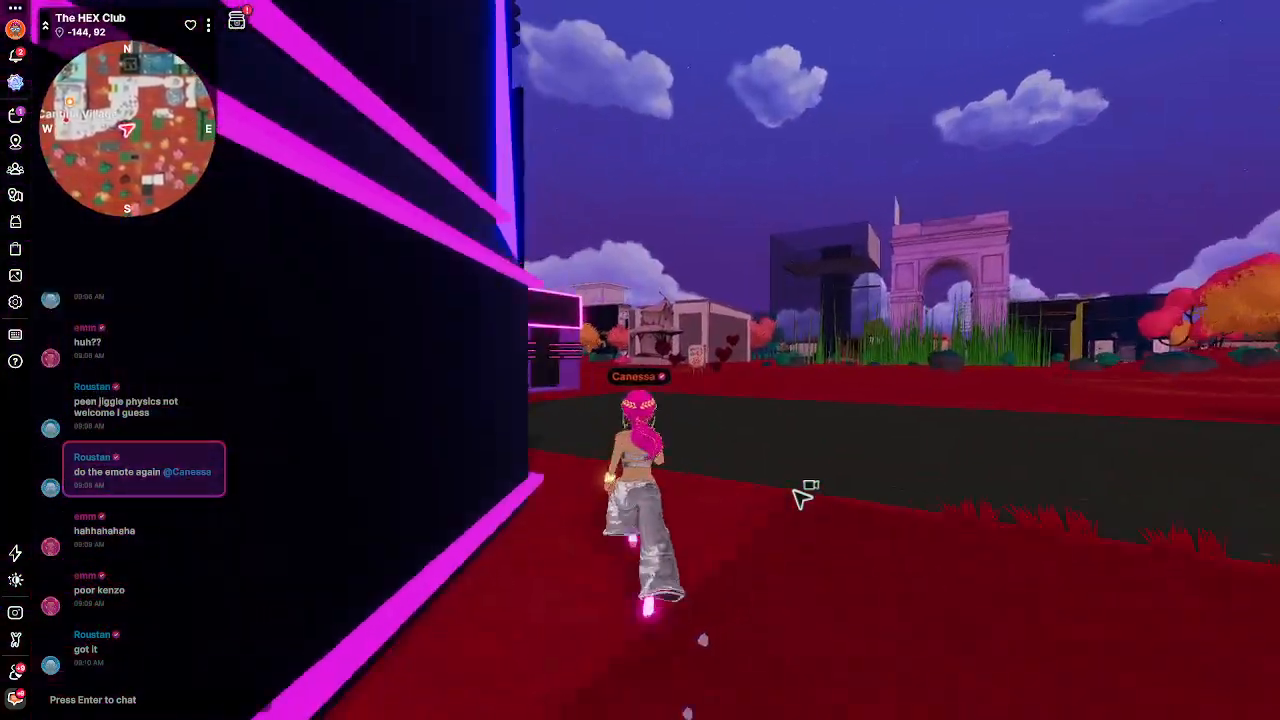
{"action": "key", "text": "w"}
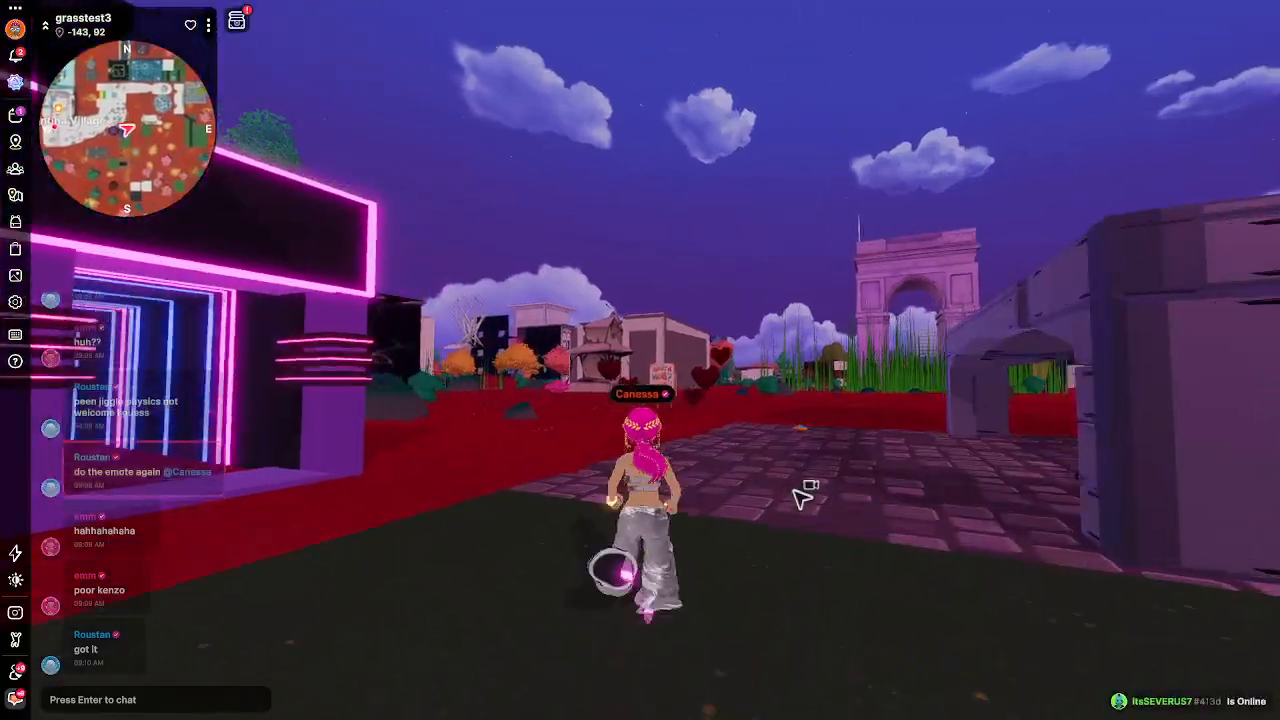
Step: View the skyscrapers above the neon entrance from -142, 92 and bring the avatar into the doorway of CBD Scene City
{"action": "key", "text": "w"}
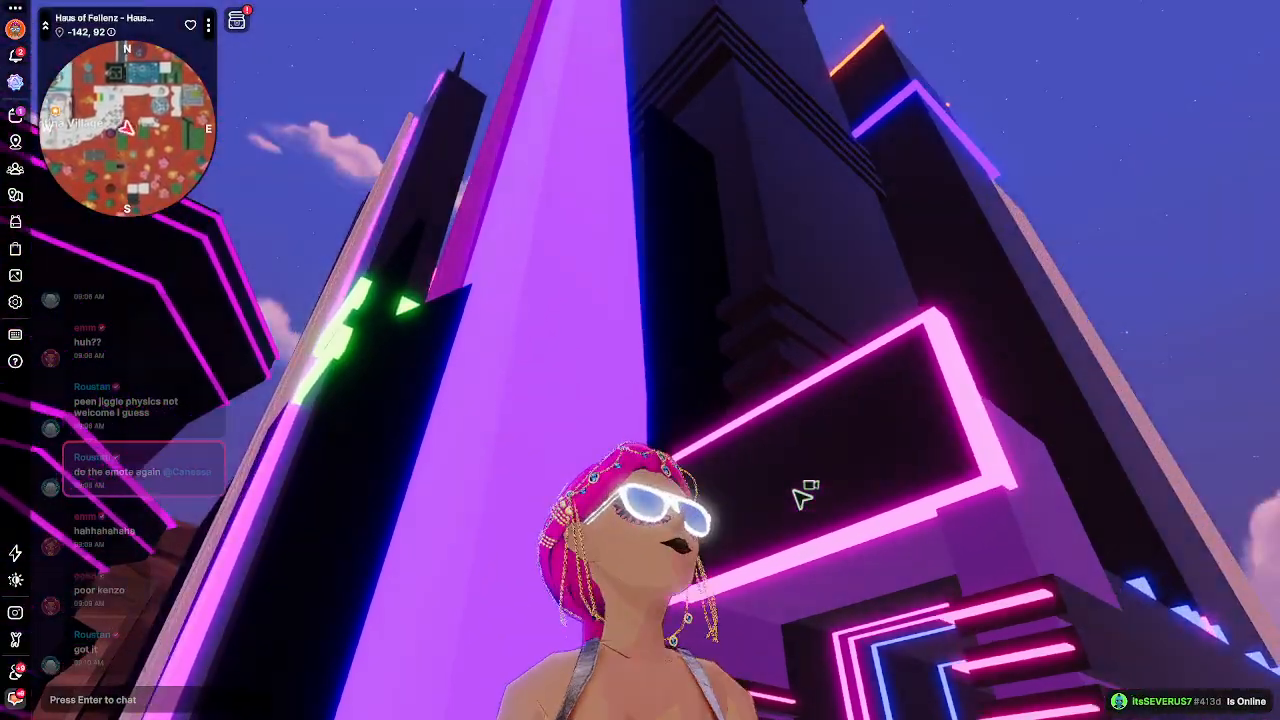
{"action": "left_click_drag", "start_coordinate": [794, 490], "coordinate": [794, 490]}
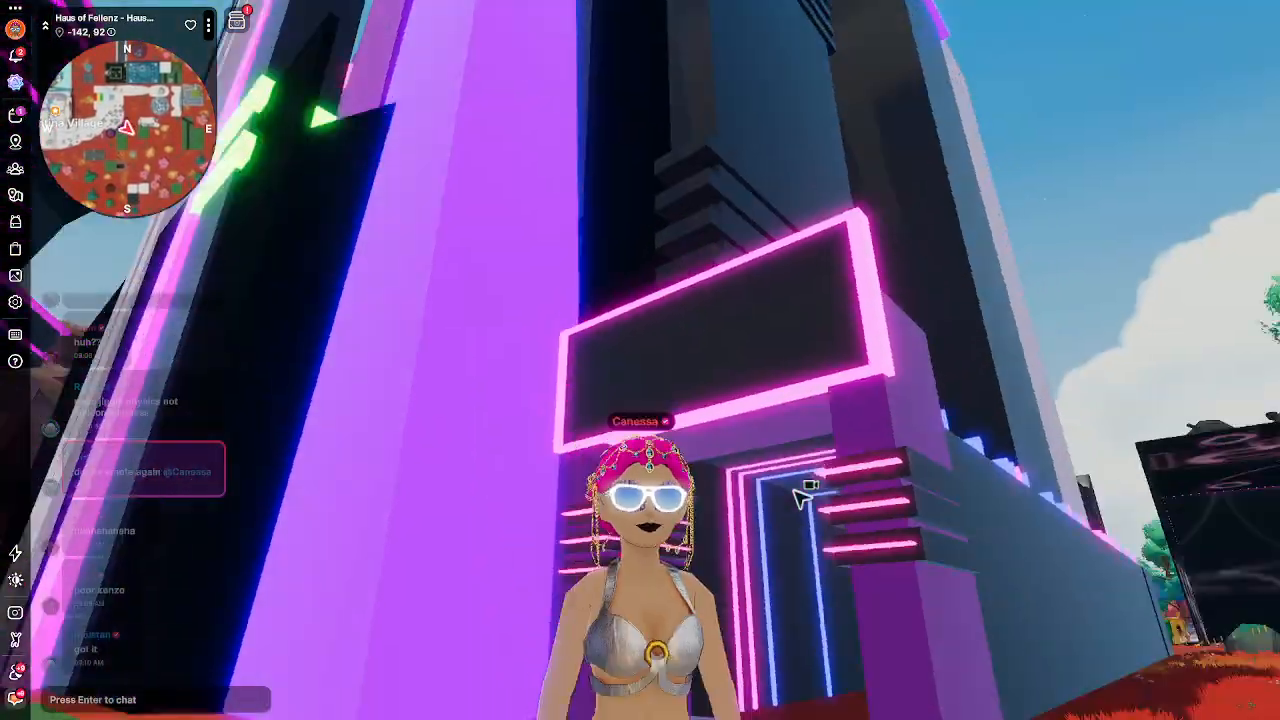
{"action": "key", "text": "w"}
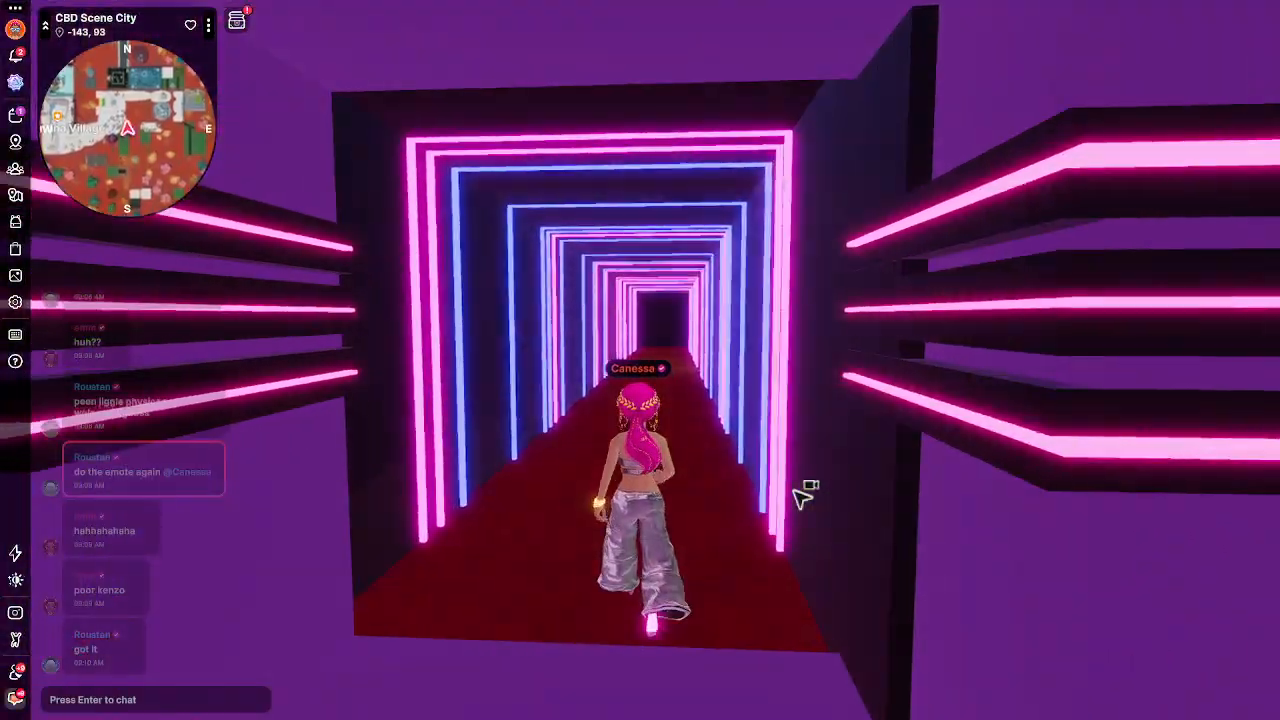
Step: Follow the pink and blue neon corridor north and west through CBD Scene City to the staircase at -145, 94
{"action": "key", "text": "w"}
{"action": "key", "text": "w"}
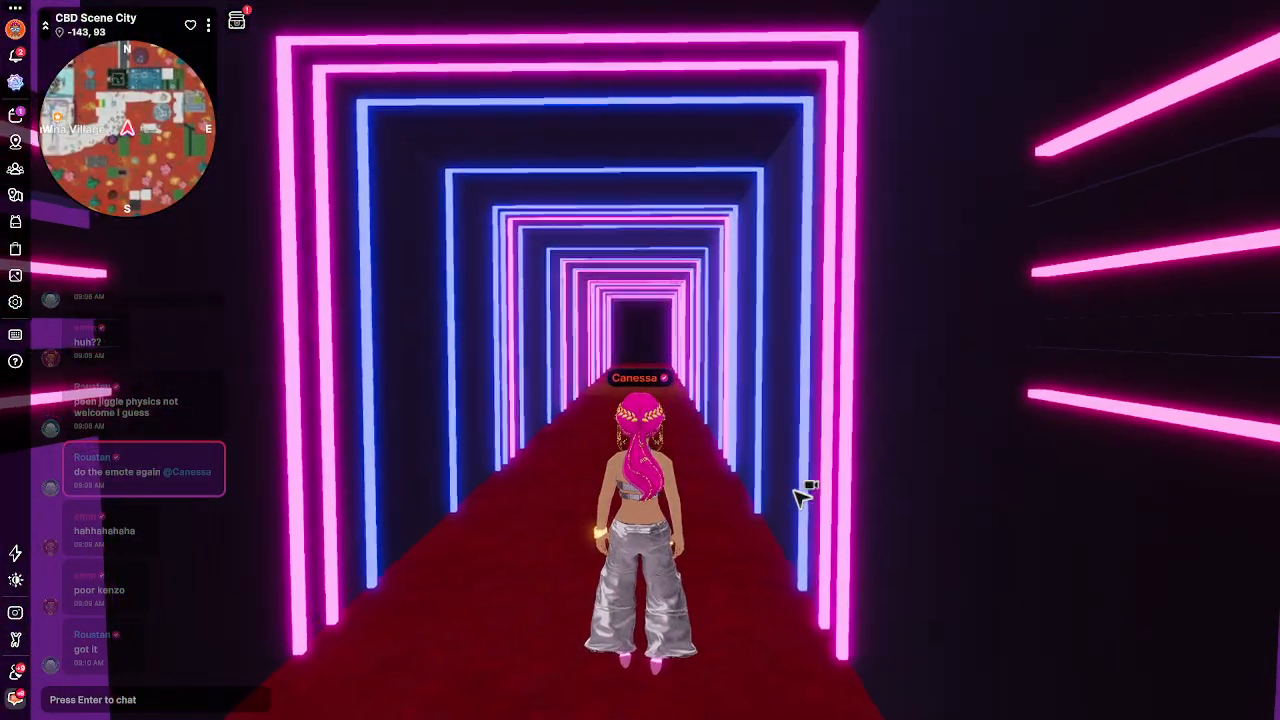
{"action": "key", "text": "w"}
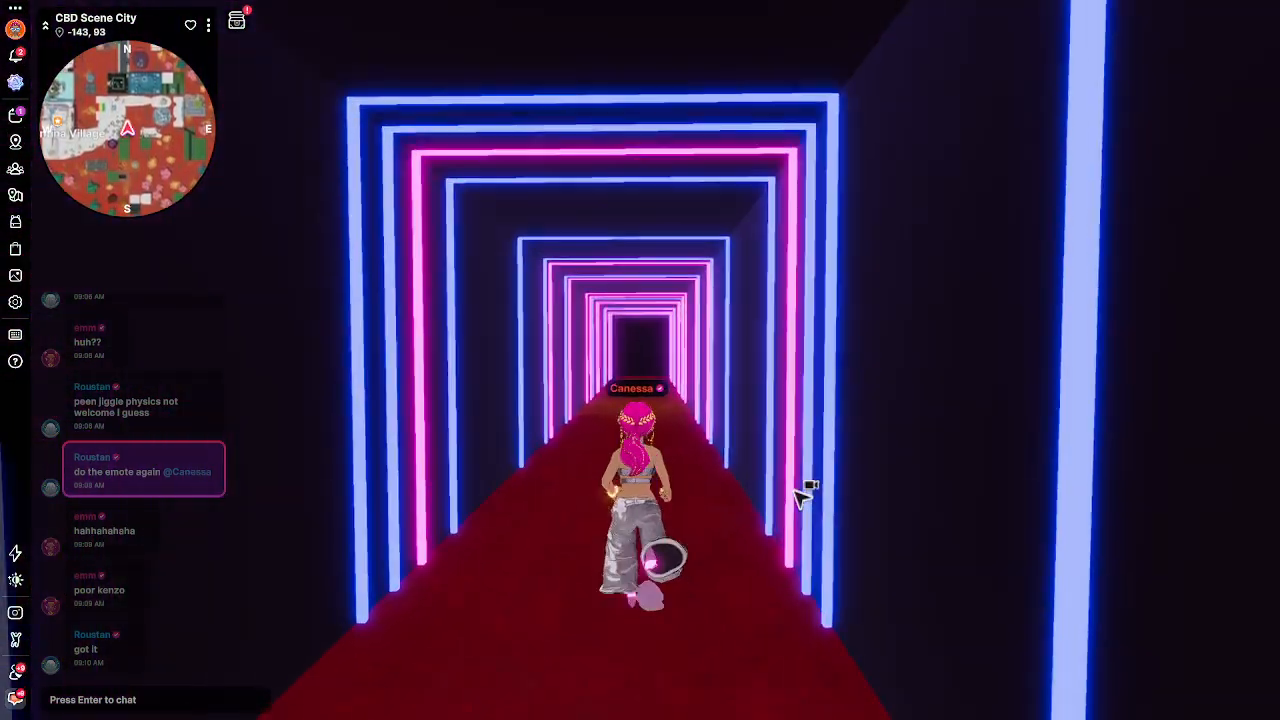
{"action": "key", "text": "w"}
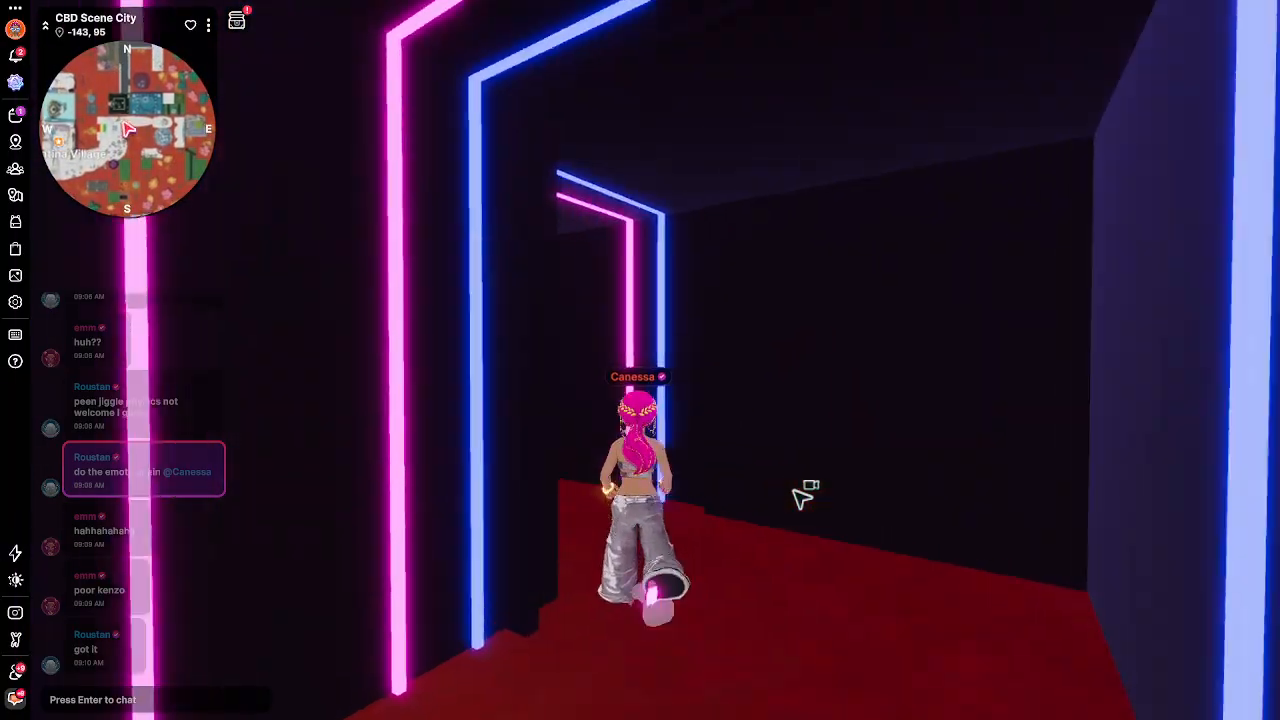
{"action": "key", "text": "w"}
{"action": "left_click_drag", "start_coordinate": [794, 490], "coordinate": [794, 490]}
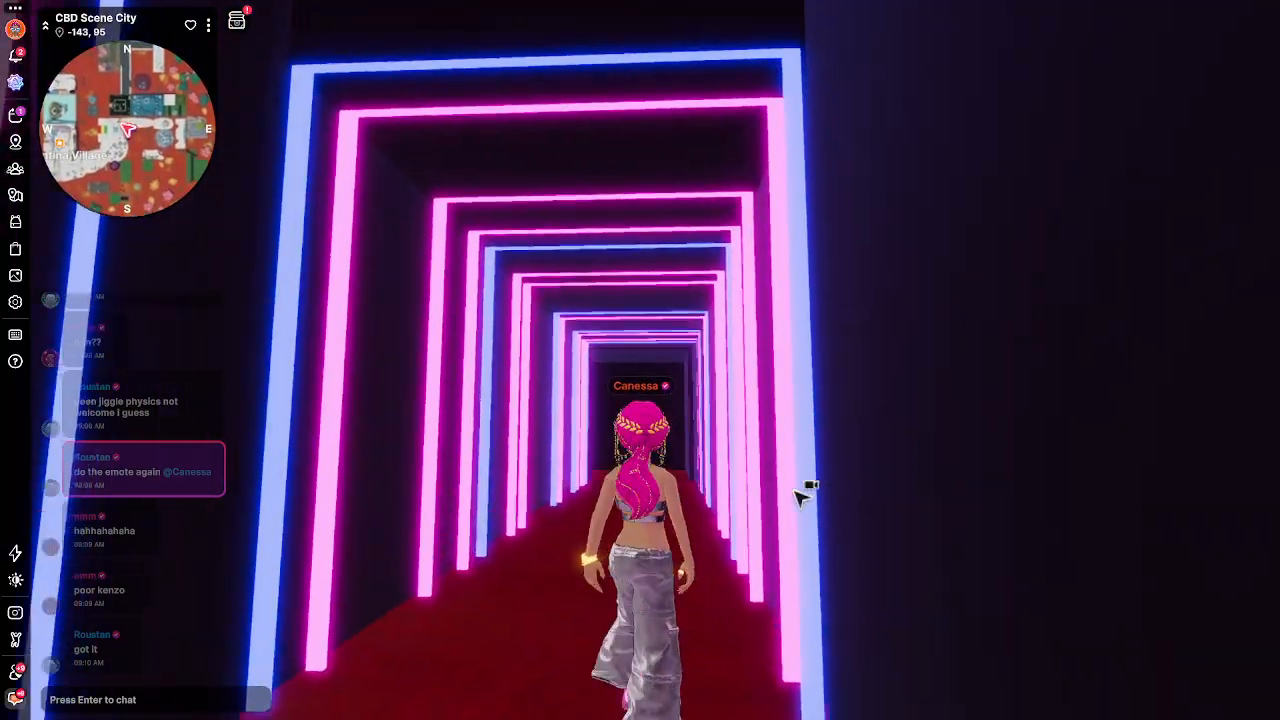
{"action": "key", "text": "w"}
{"action": "key", "text": "w"}
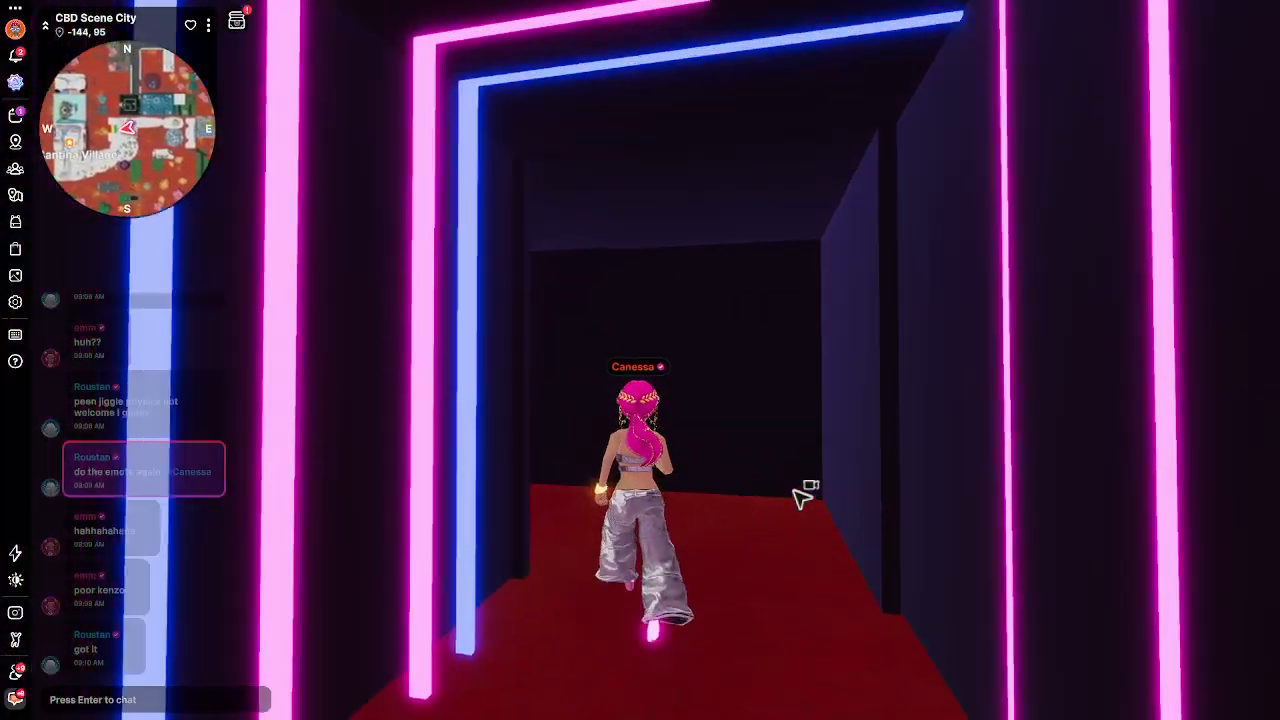
{"action": "key", "text": "w"}
{"action": "left_click_drag", "start_coordinate": [796, 490], "coordinate": [816, 474]}
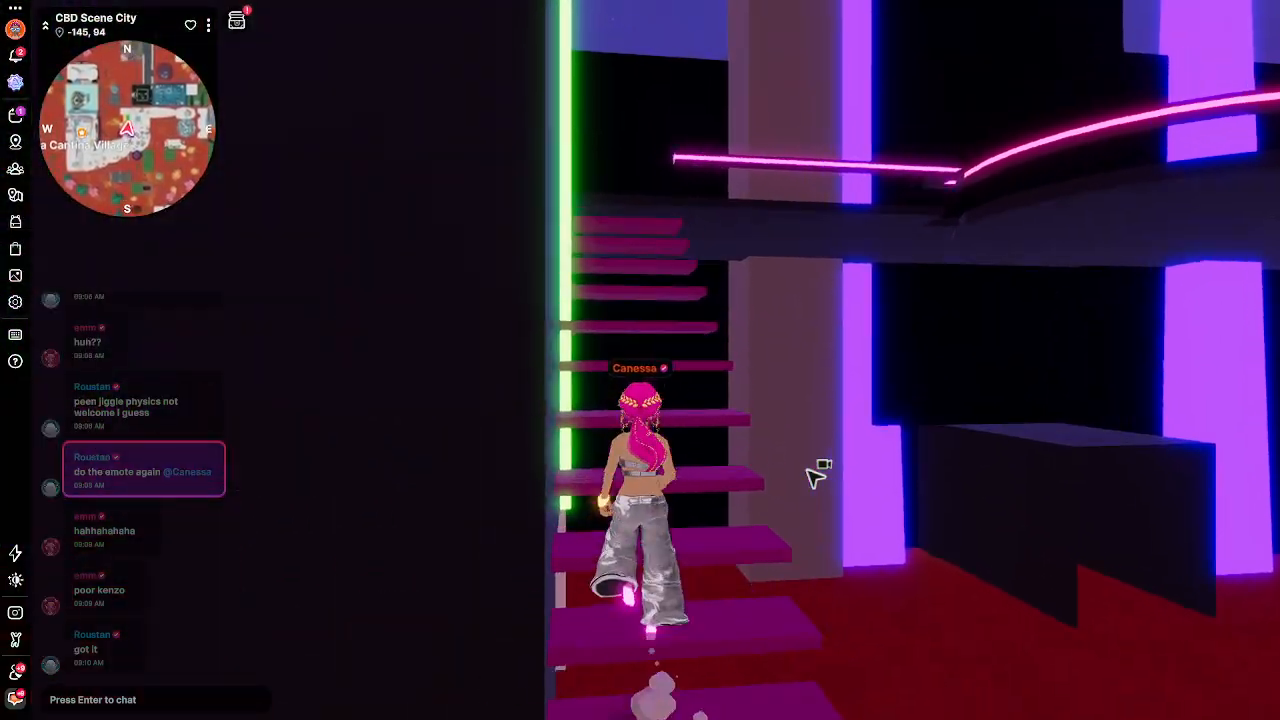
Step: Climb the purple stairs to the round balcony at -144, 95 and jump at its railing facing the plaza
{"action": "key", "text": "w"}
{"action": "left_click_drag", "start_coordinate": [816, 477], "coordinate": [817, 474]}
{"action": "key", "text": "w"}
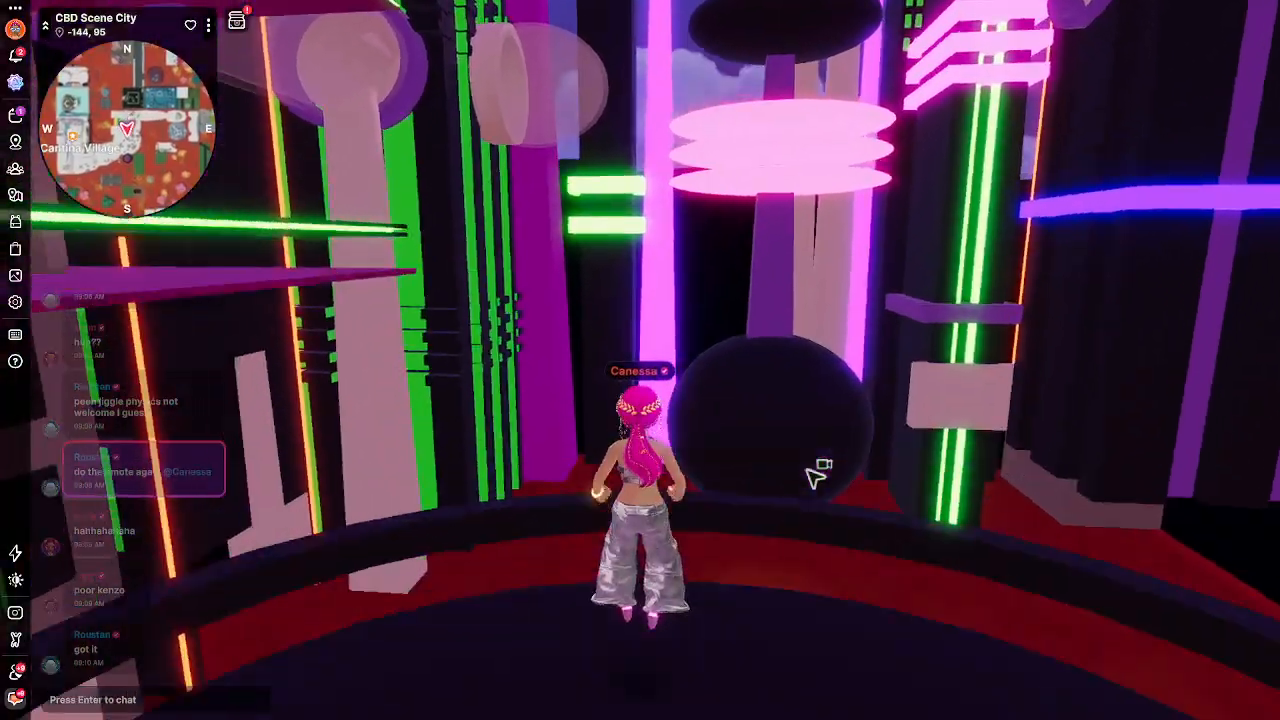
{"action": "key", "text": "w"}
{"action": "key", "text": "space"}
{"action": "key", "text": "w"}
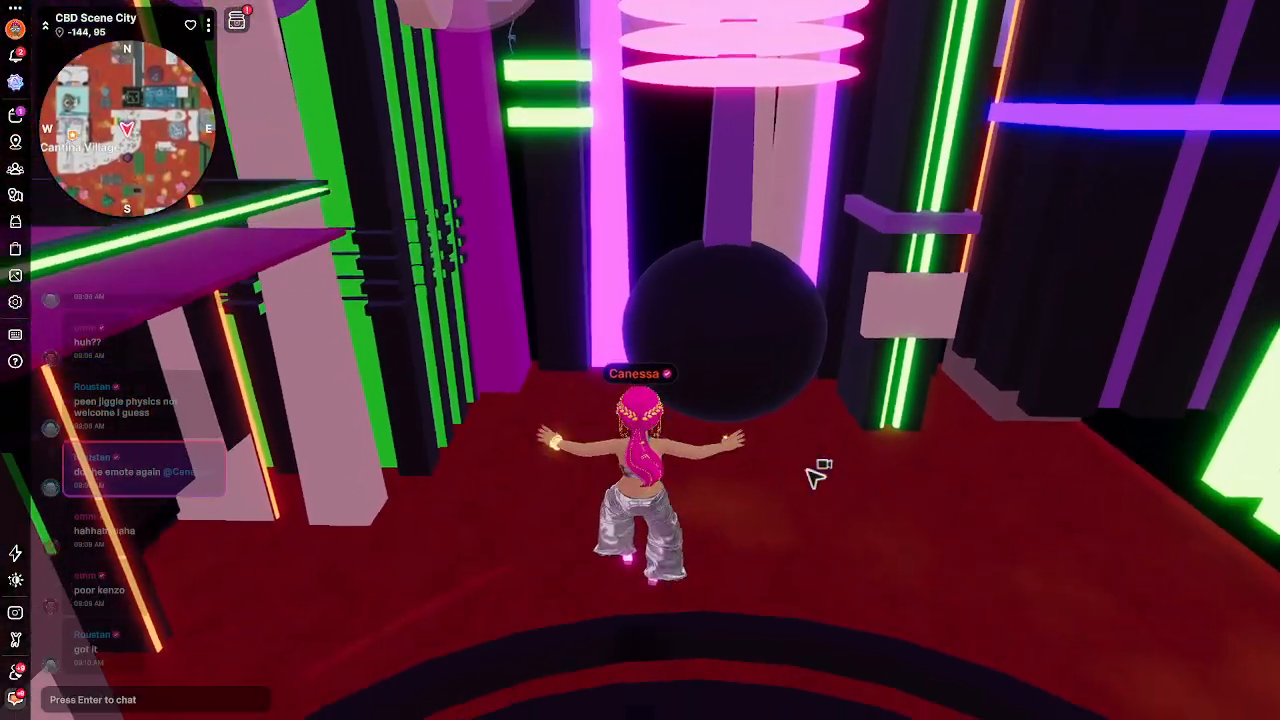
Step: Examine the city's towers and glowing discs in first-person view and through the in-world camera
{"action": "left_click_drag", "start_coordinate": [817, 475], "coordinate": [816, 475]}
{"action": "scroll", "coordinate": [815, 480], "scroll_direction": "up", "scroll_amount": 2}
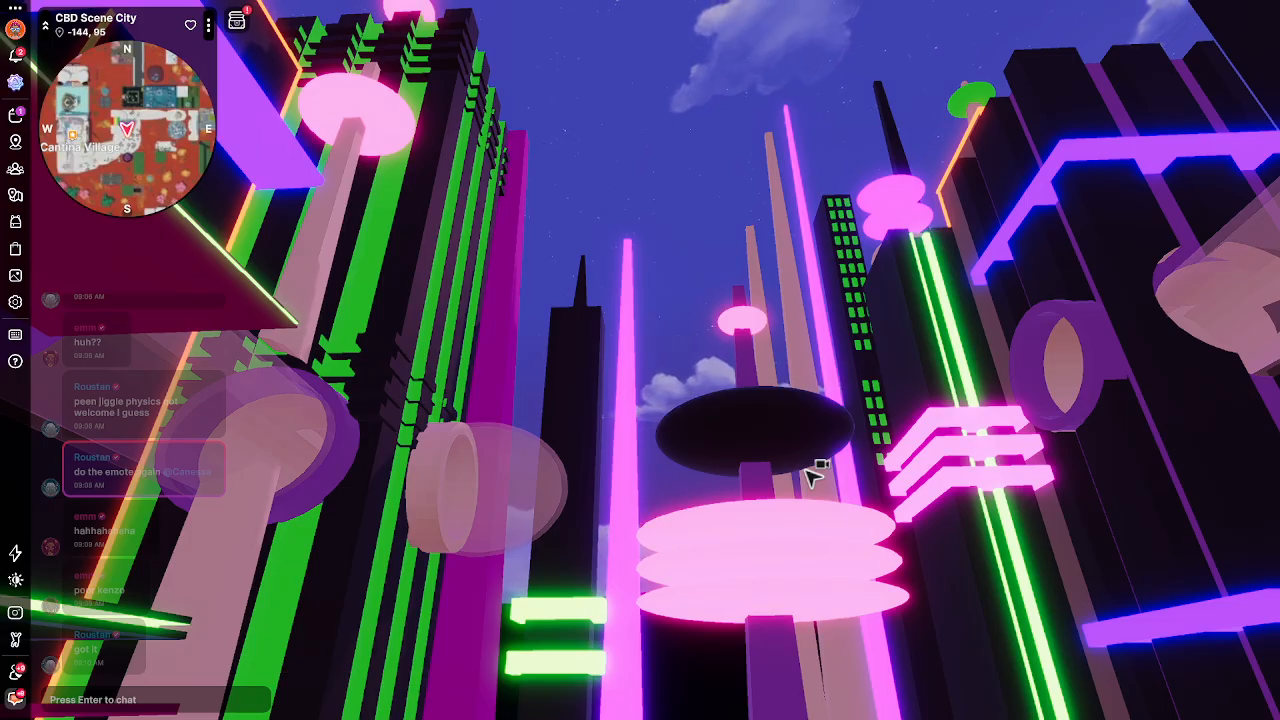
{"action": "key", "text": "c"}
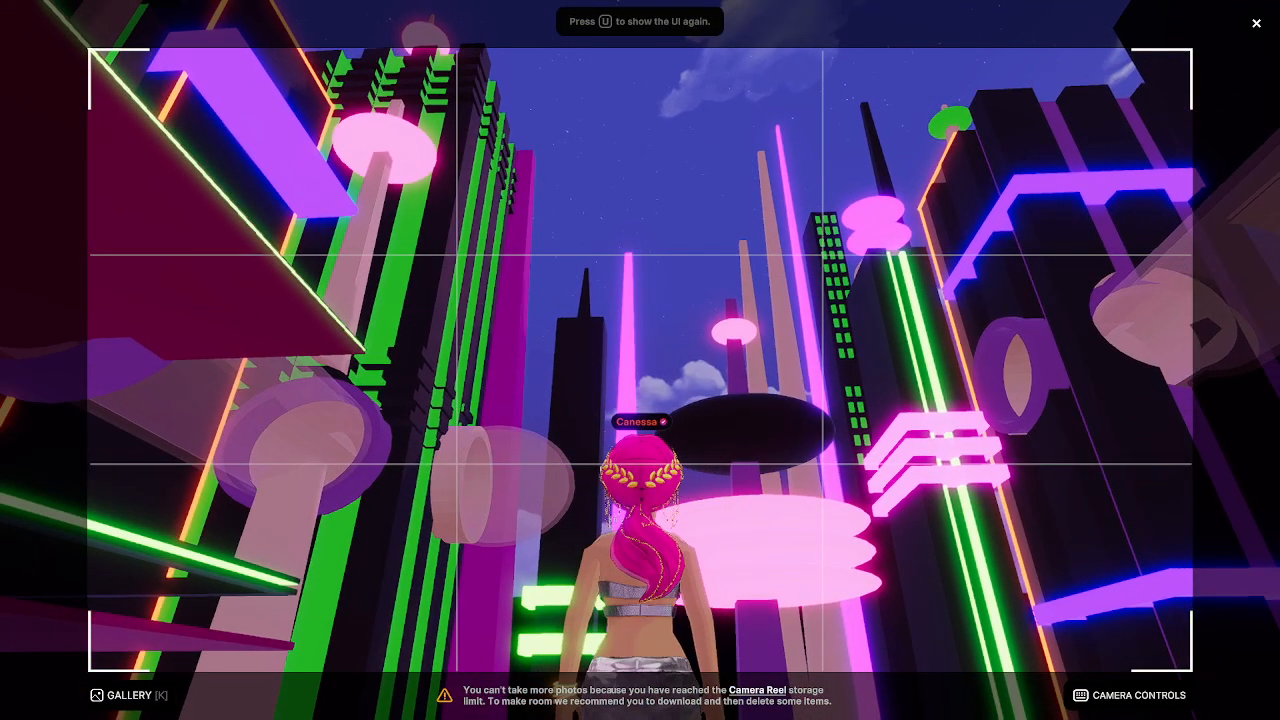
{"action": "key", "text": "e"}
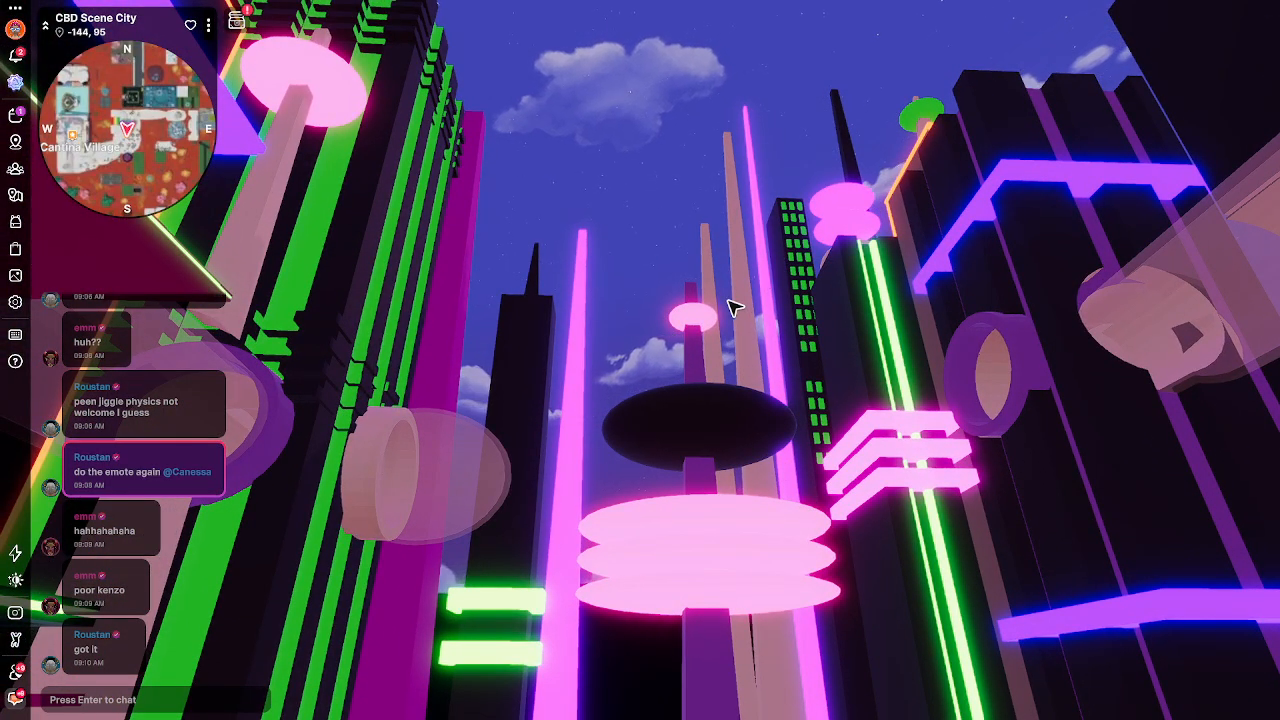
Step: Return to third-person view and jump from the balcony toward the dark sphere in the plaza at -144, 94
{"action": "right_click", "coordinate": [848, 335]}
{"action": "scroll", "coordinate": [640, 360], "scroll_direction": "down", "scroll_amount": 3}
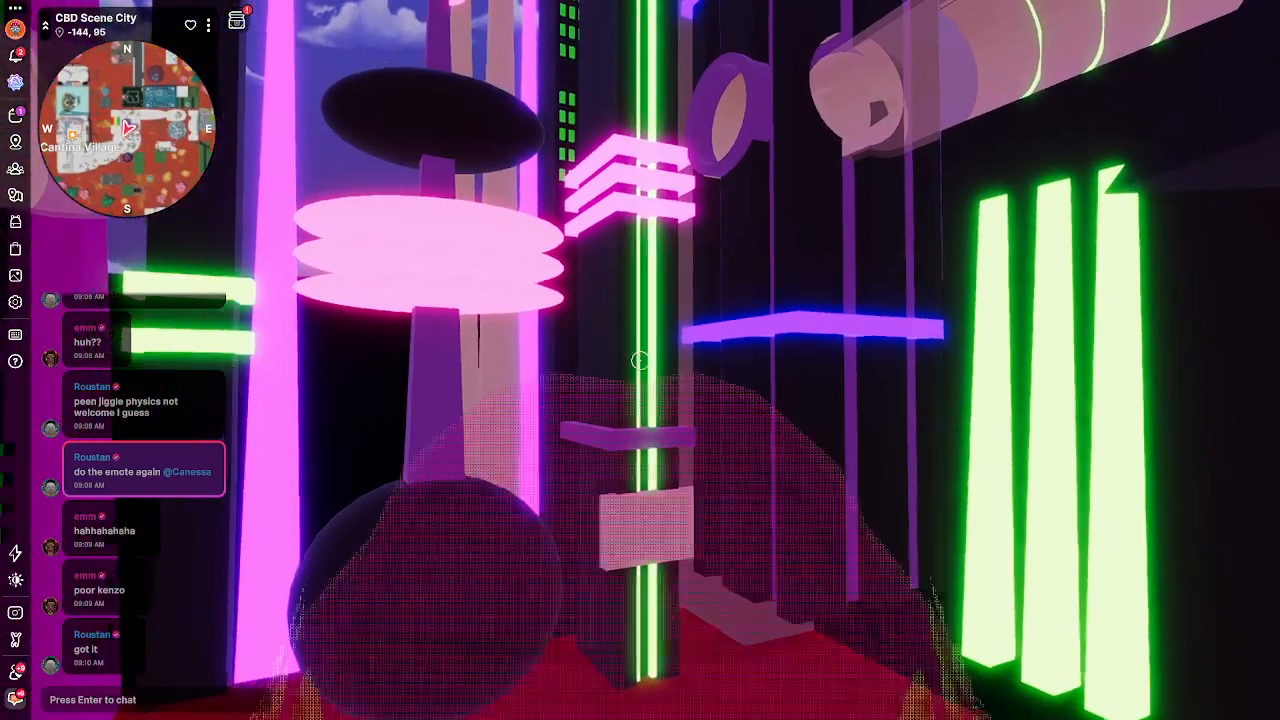
{"action": "key", "text": "w"}
{"action": "key", "text": "space"}
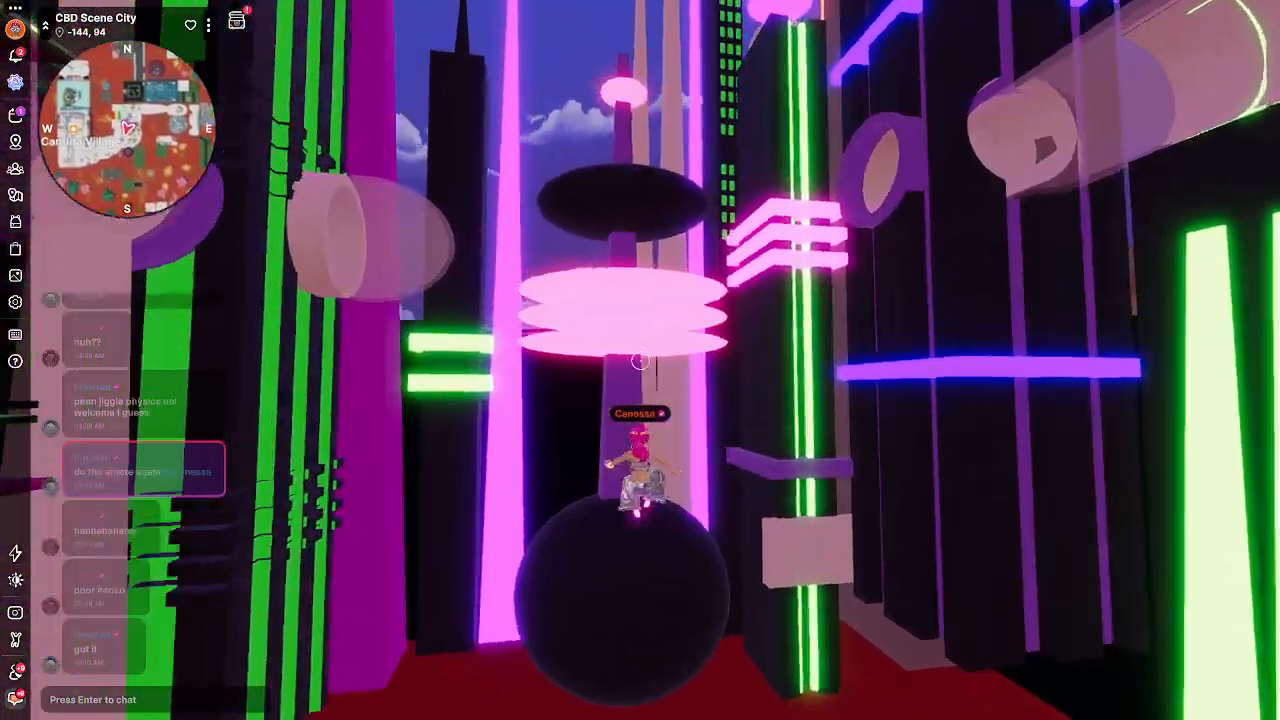
Step: Run across the plaza and back through the neon corridor to leave CBD Scene City at -143, 92
{"action": "key", "text": "w"}
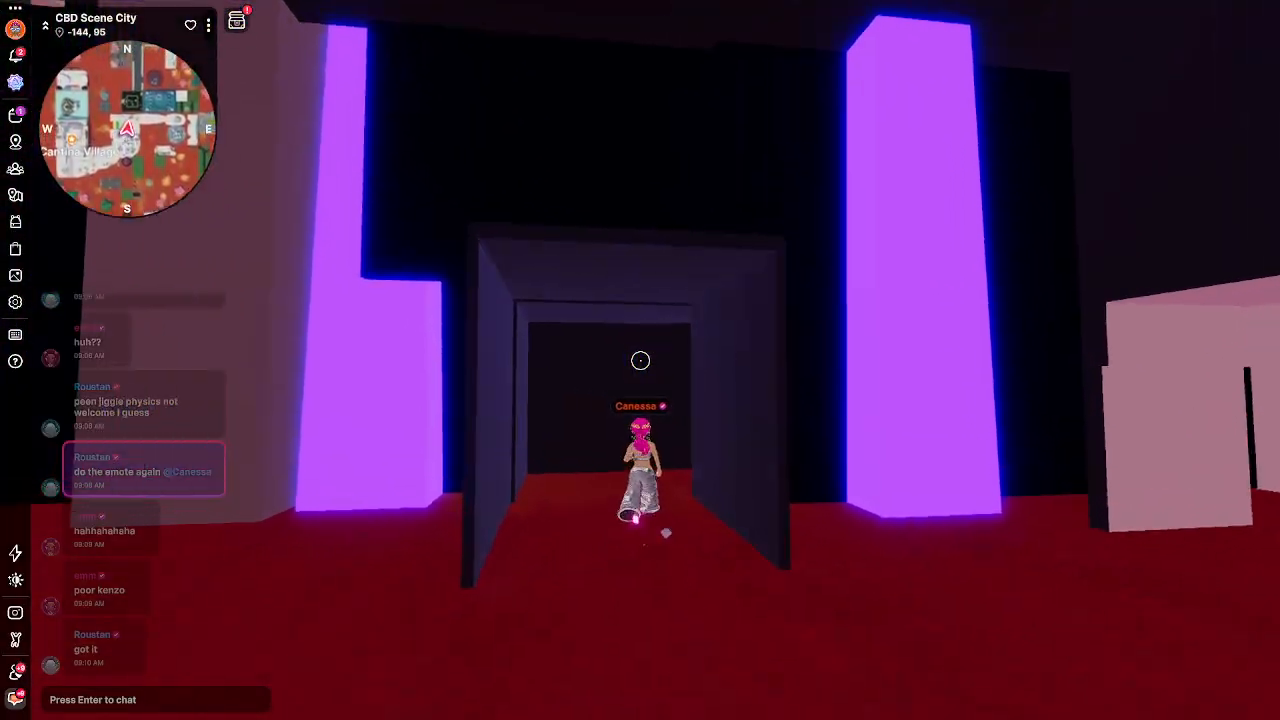
{"action": "key", "text": "w"}
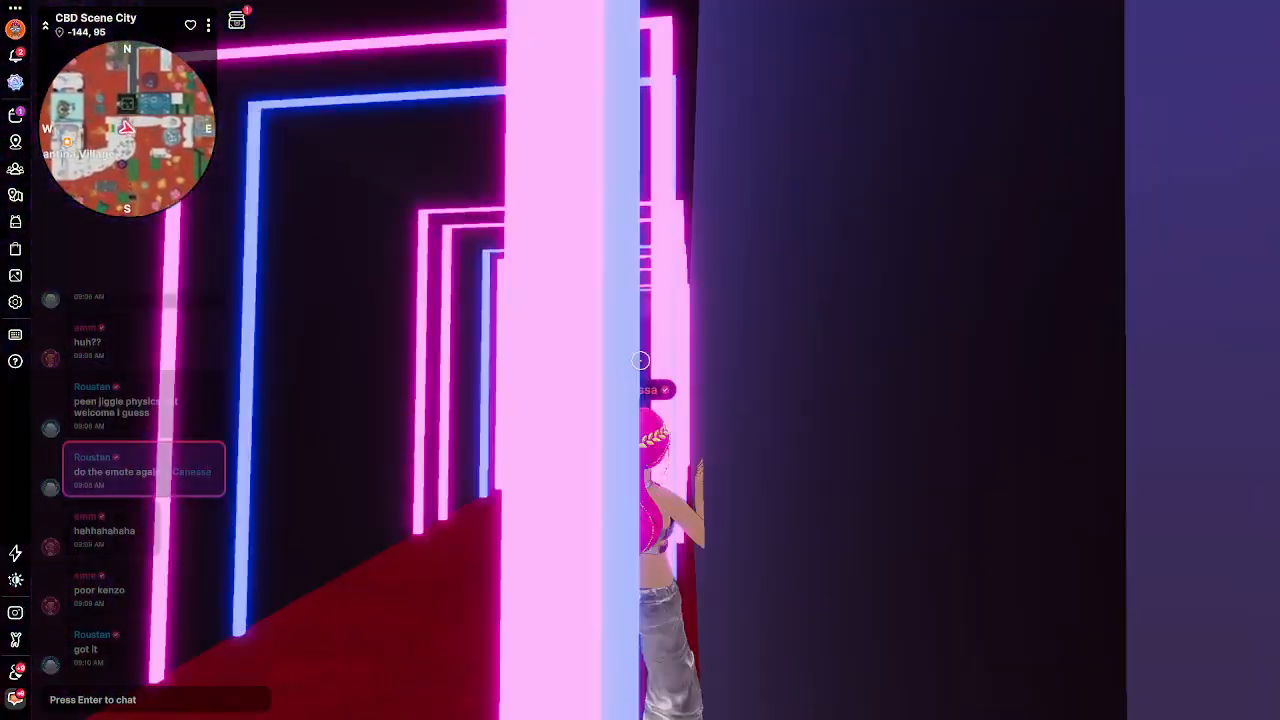
{"action": "key", "text": "w"}
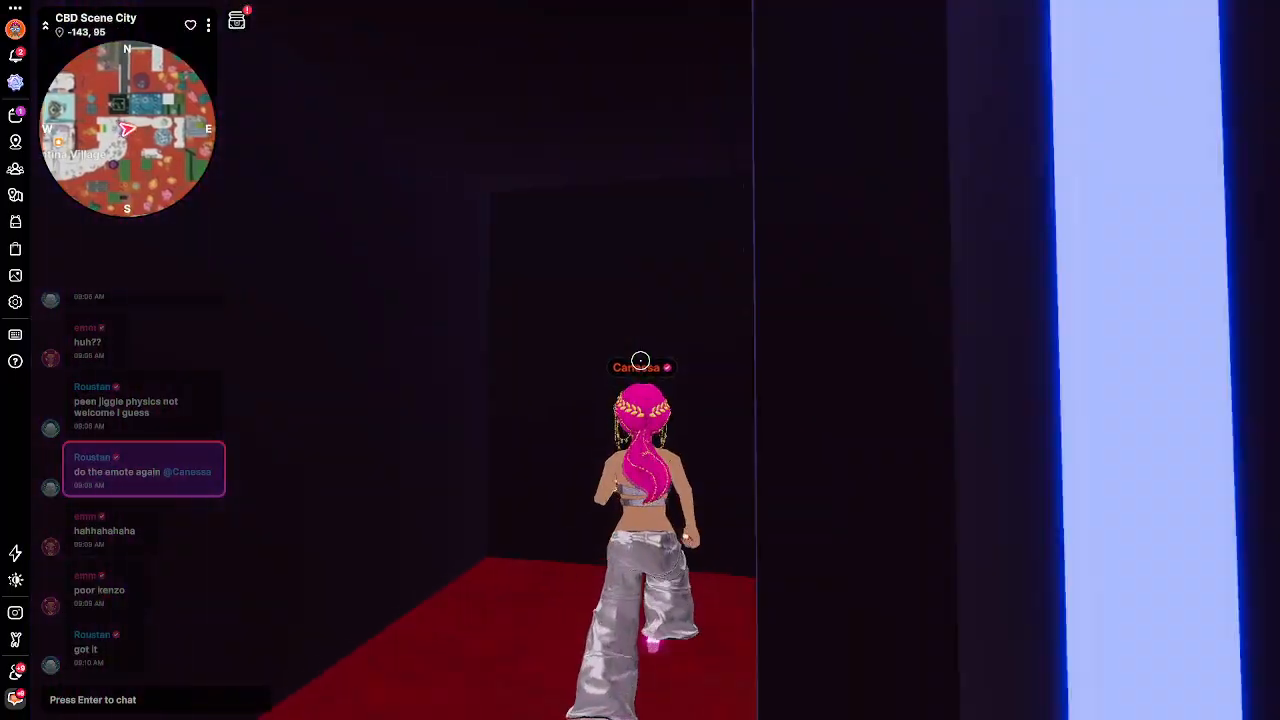
{"action": "key", "text": "w"}
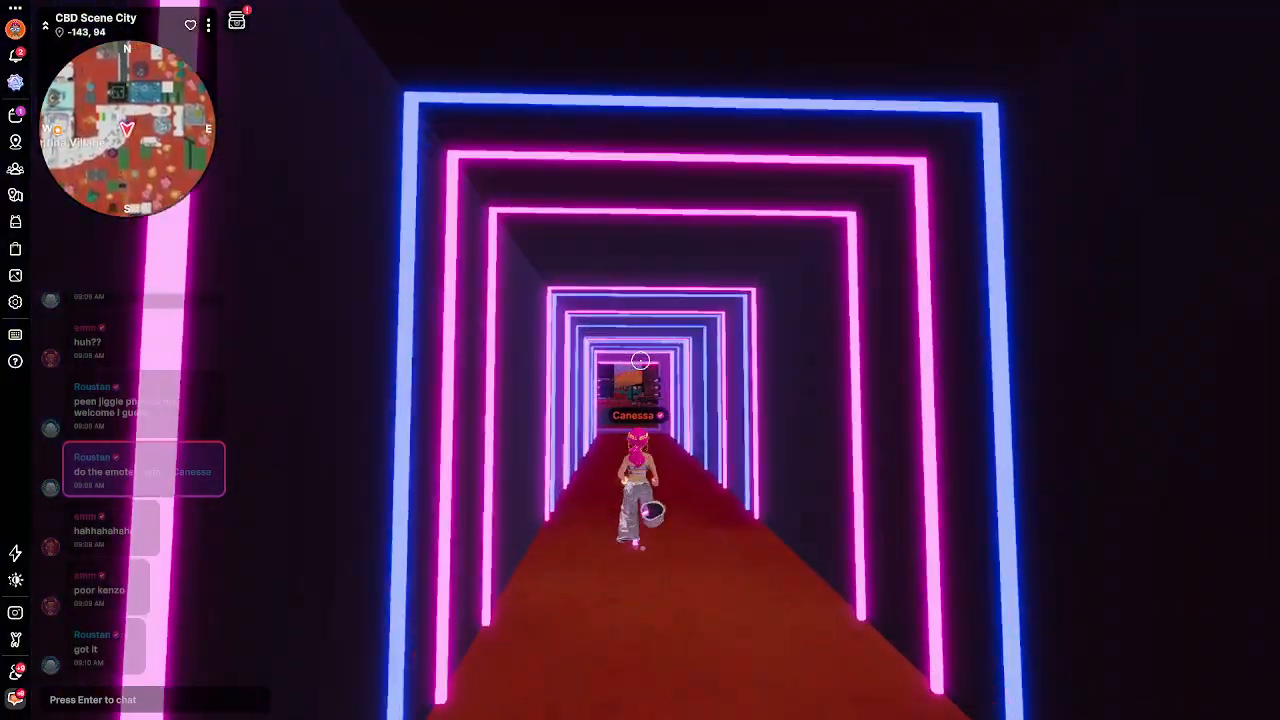
{"action": "key", "text": "w"}
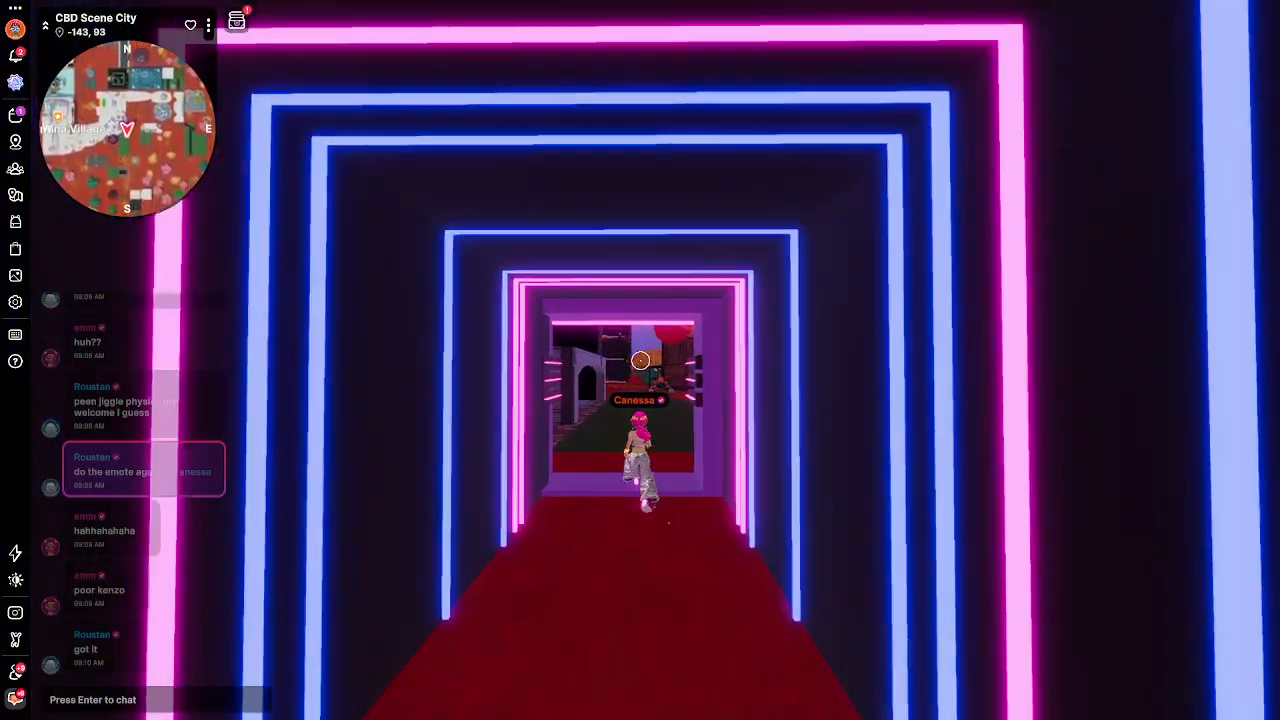
{"action": "key", "text": "w"}
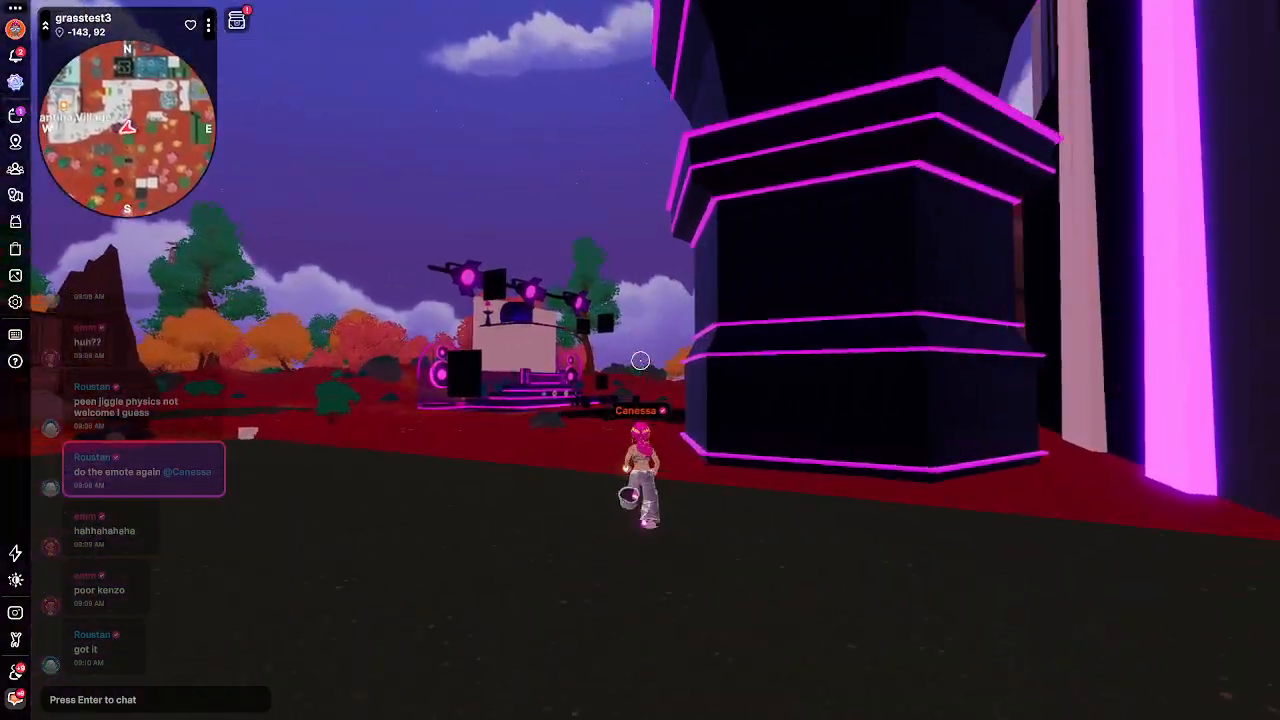
Step: Run the avatar west from the city exit past Parcel4U and back to The HEX Club at -147, 92
{"action": "key", "text": "w"}
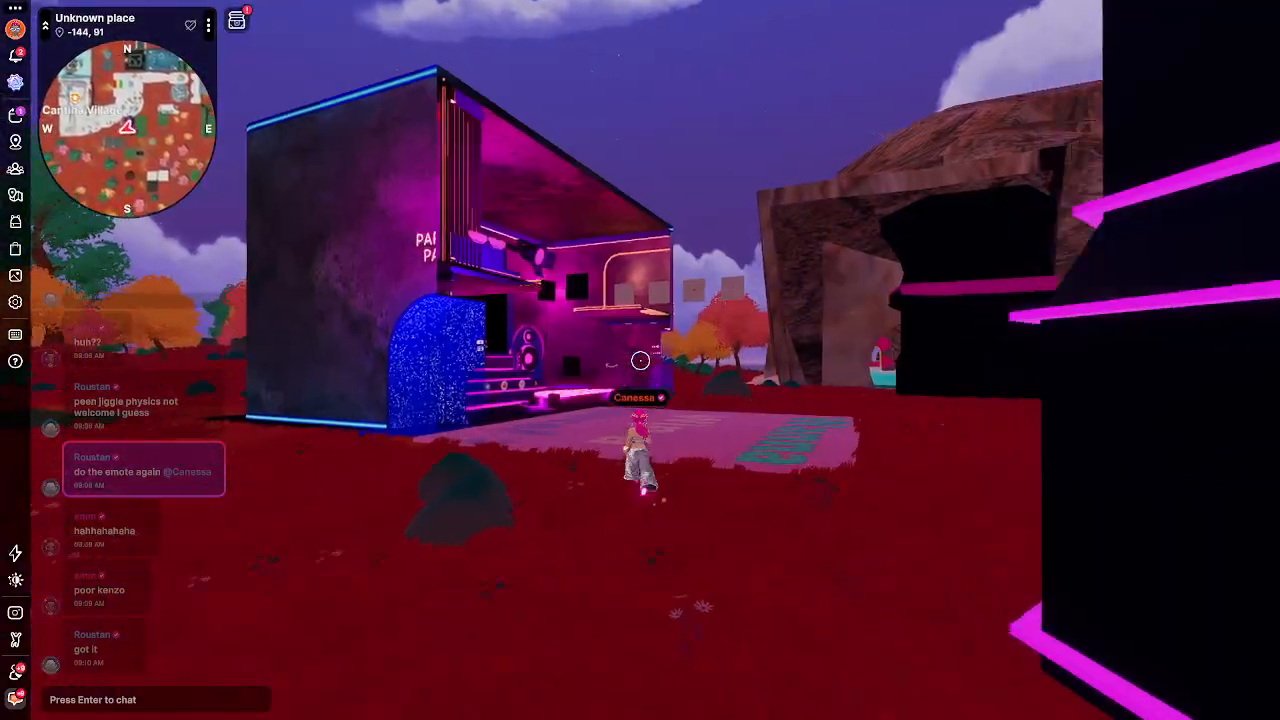
{"action": "key", "text": "w"}
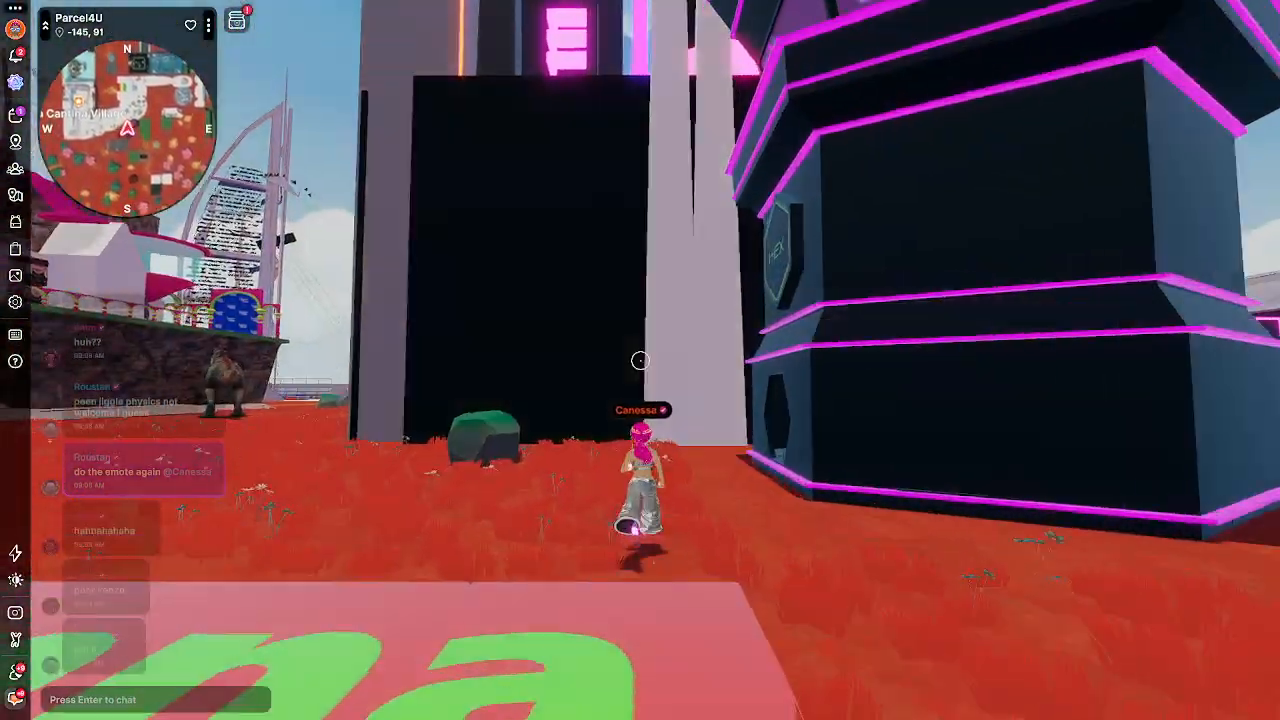
{"action": "key", "text": "w"}
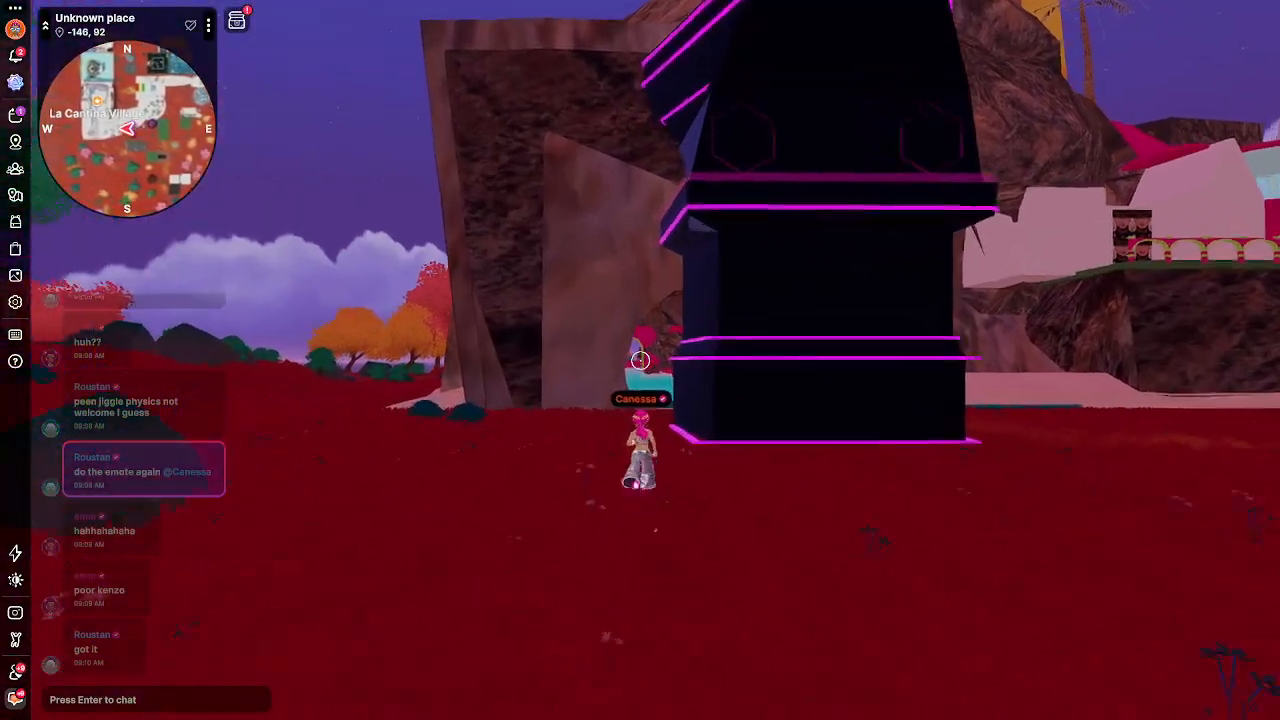
{"action": "key", "text": "w"}
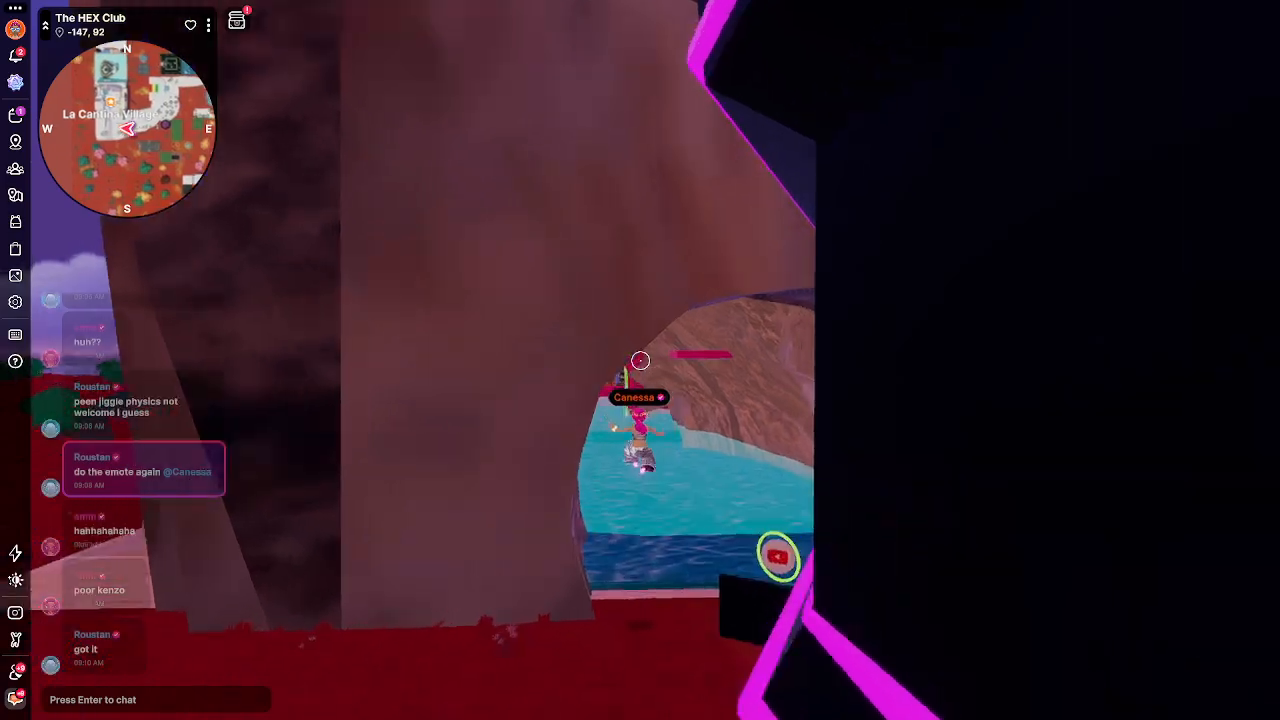
Step: Cross the La Cantina Village pool and climb the stairs to join the other avatars on the deck at -149, 93
{"action": "key", "text": "w"}
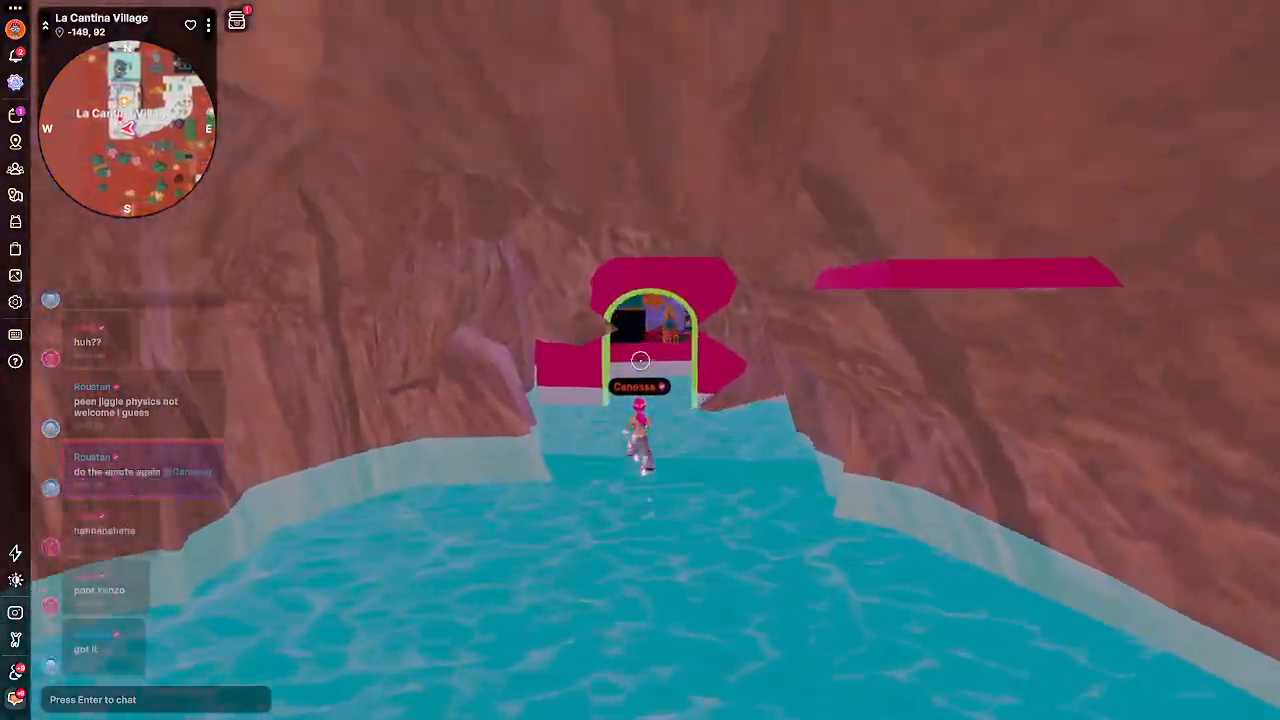
{"action": "key", "text": "w"}
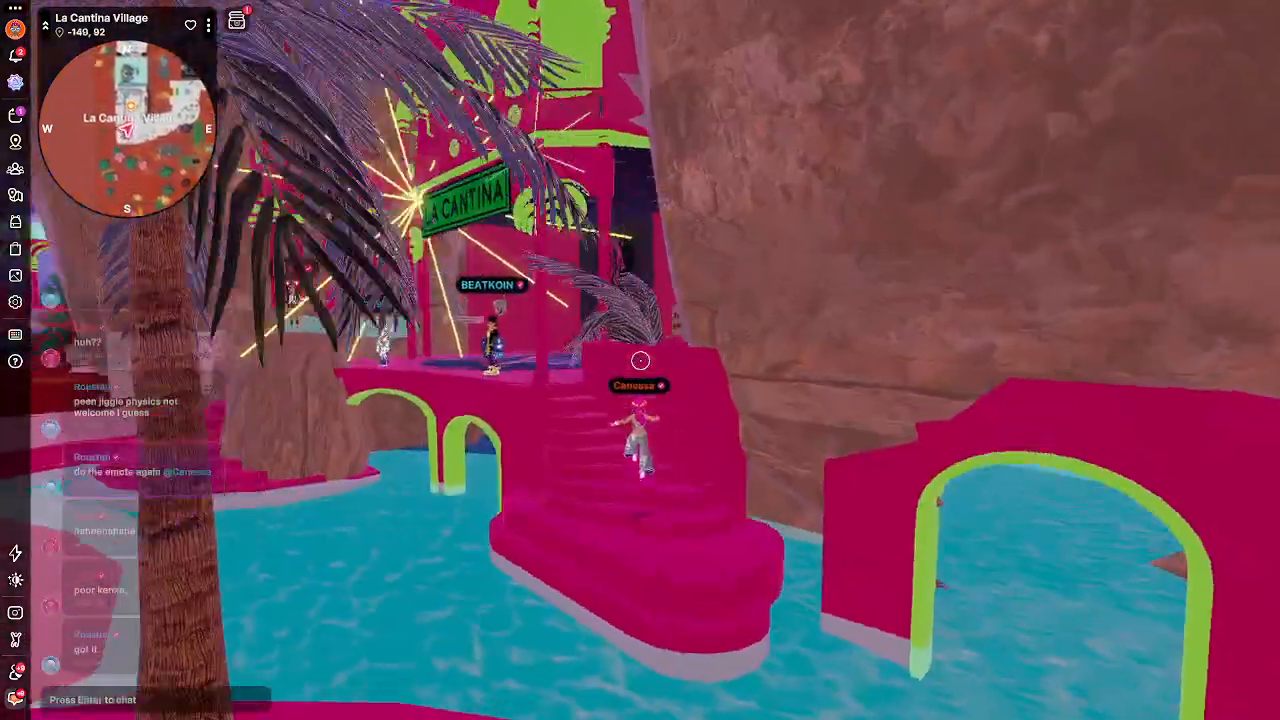
{"action": "key", "text": "w"}
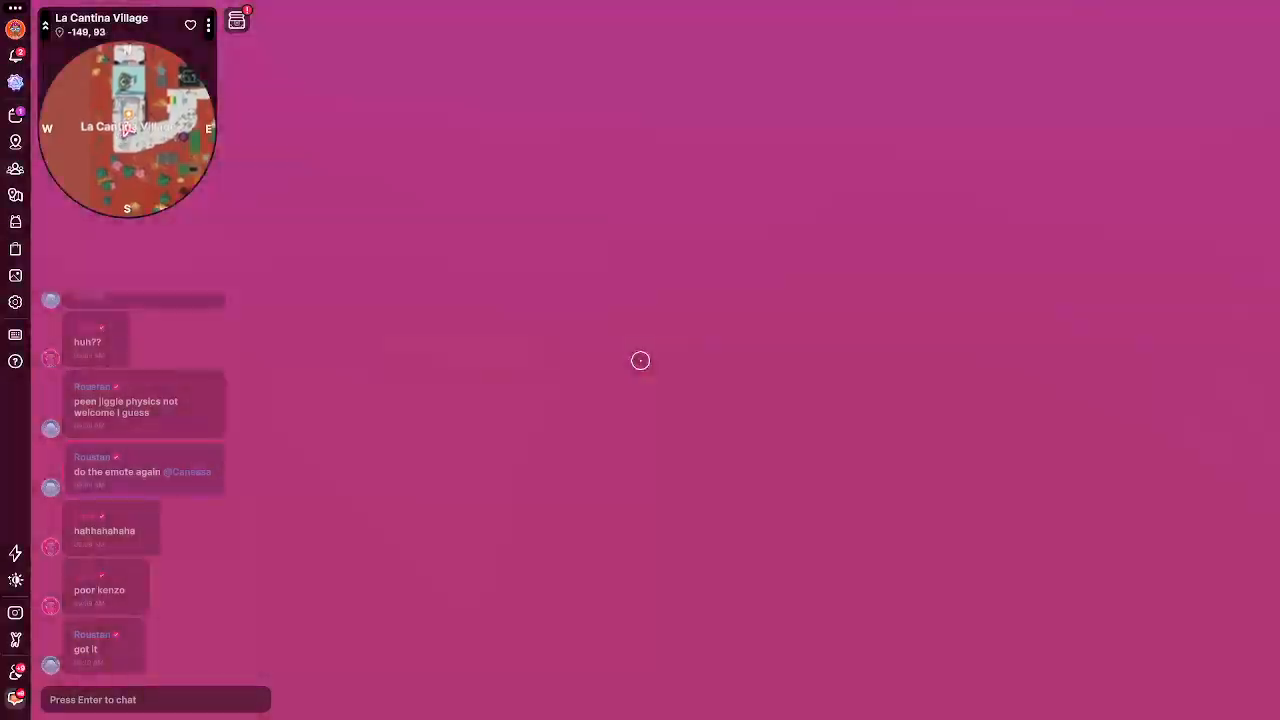
{"action": "key", "text": "w"}
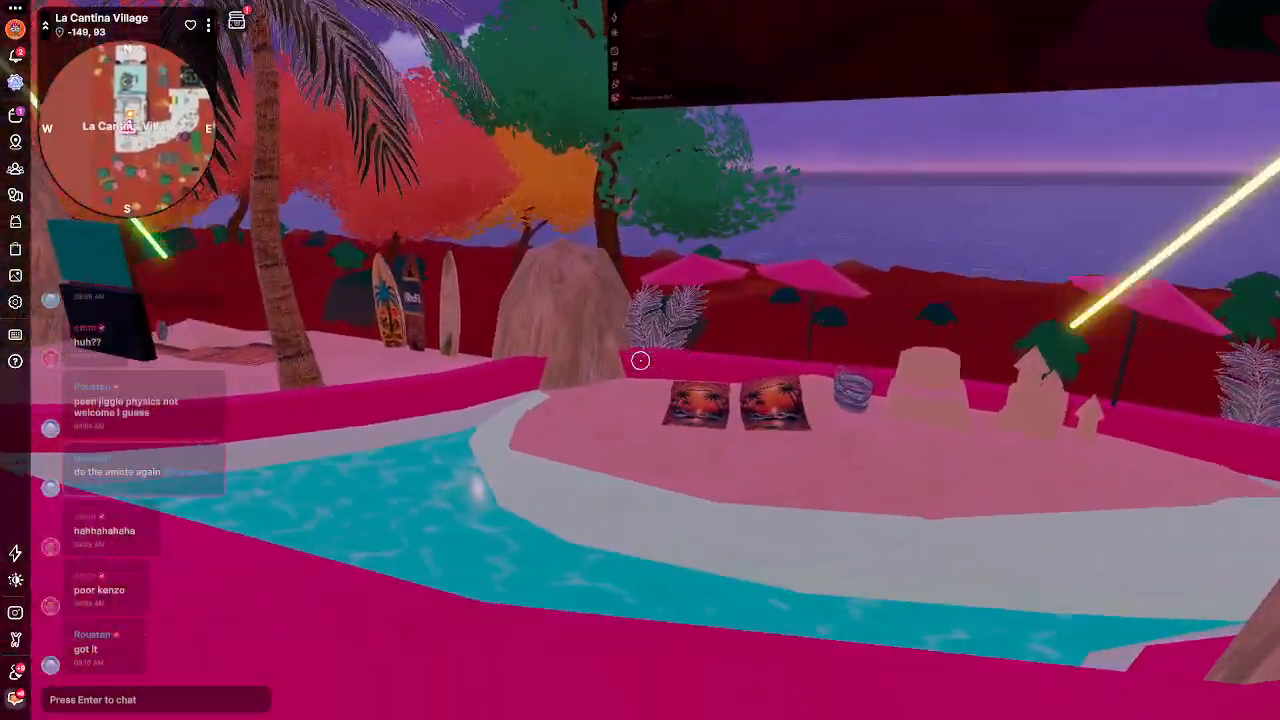
{"action": "scroll", "coordinate": [640, 360], "scroll_direction": "down", "scroll_amount": 2}
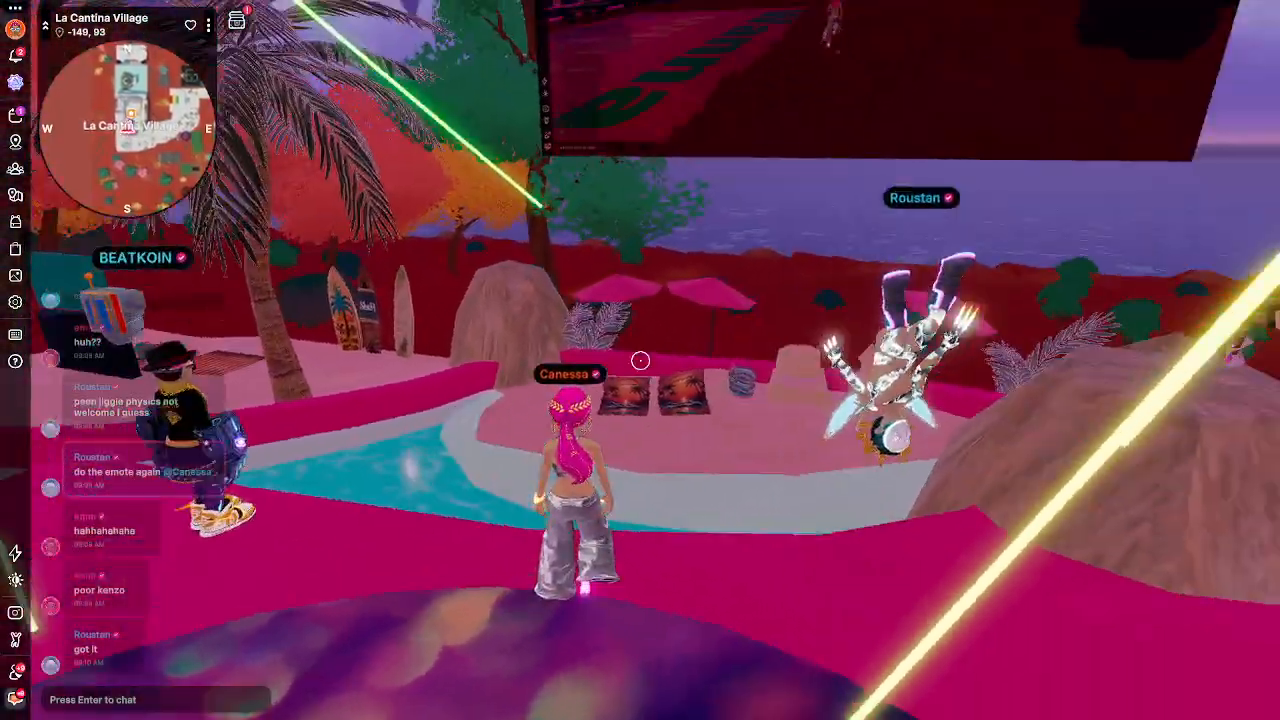
Step: Turn the avatar toward the pool and play the Mosh Pit emote on the deck at -149, 93
{"action": "key", "text": "w"}
{"action": "right_click", "coordinate": [640, 360]}
{"action": "key", "text": "b"}
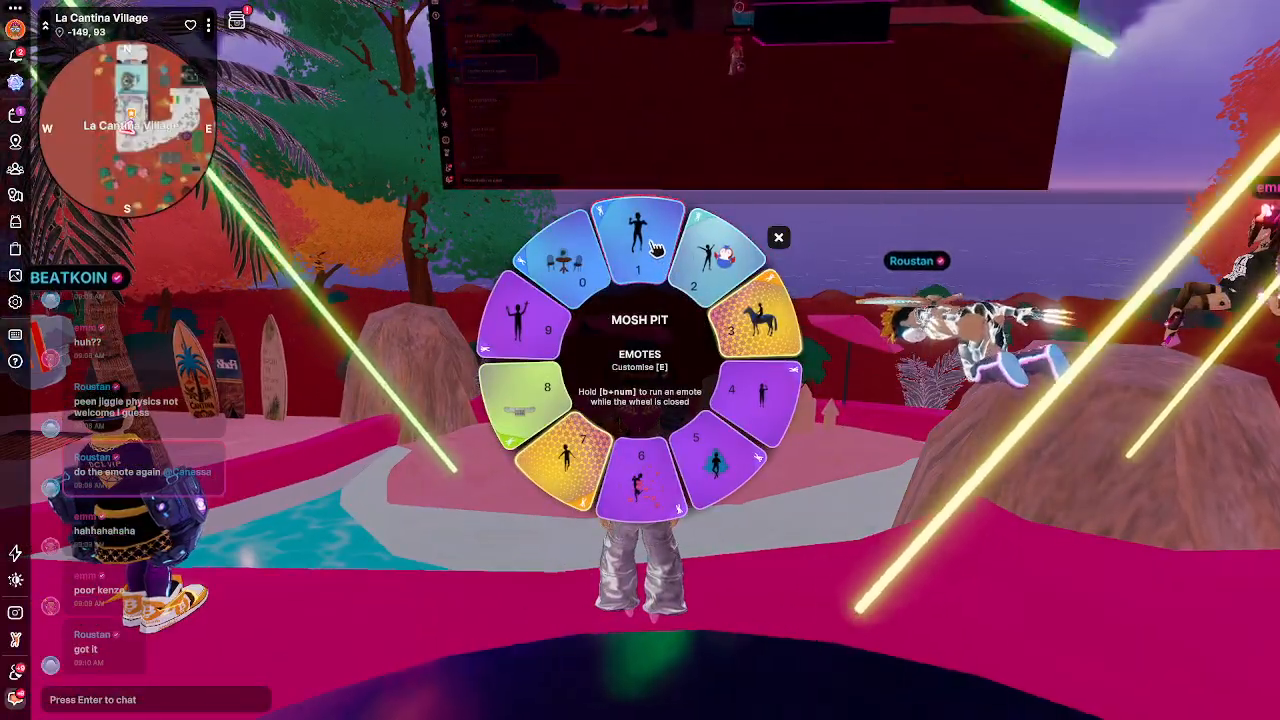
{"action": "left_click_drag", "start_coordinate": [855, 616], "coordinate": [854, 620]}
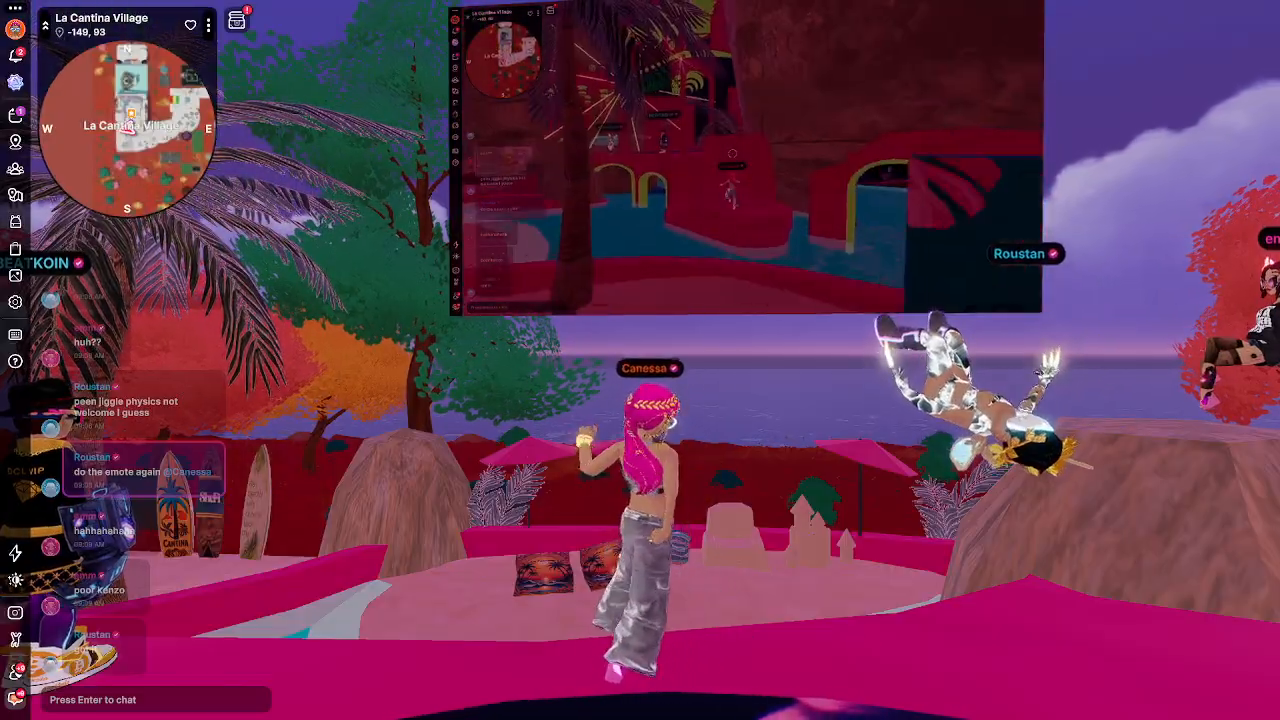
Step: Hide the Decentraland source in OBS so the display capture shows, and switch to the cyberpunk city in Blender
{"action": "left_click", "coordinate": [847, 532]}
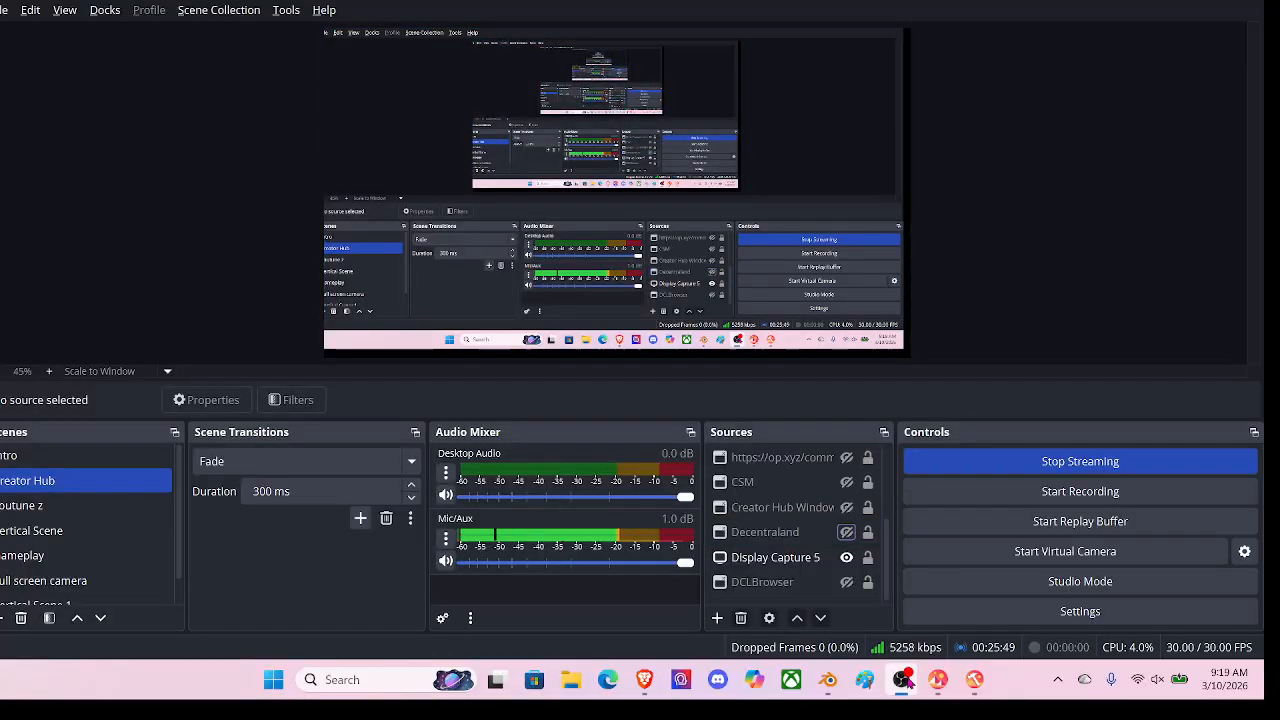
{"action": "left_click", "coordinate": [940, 684]}
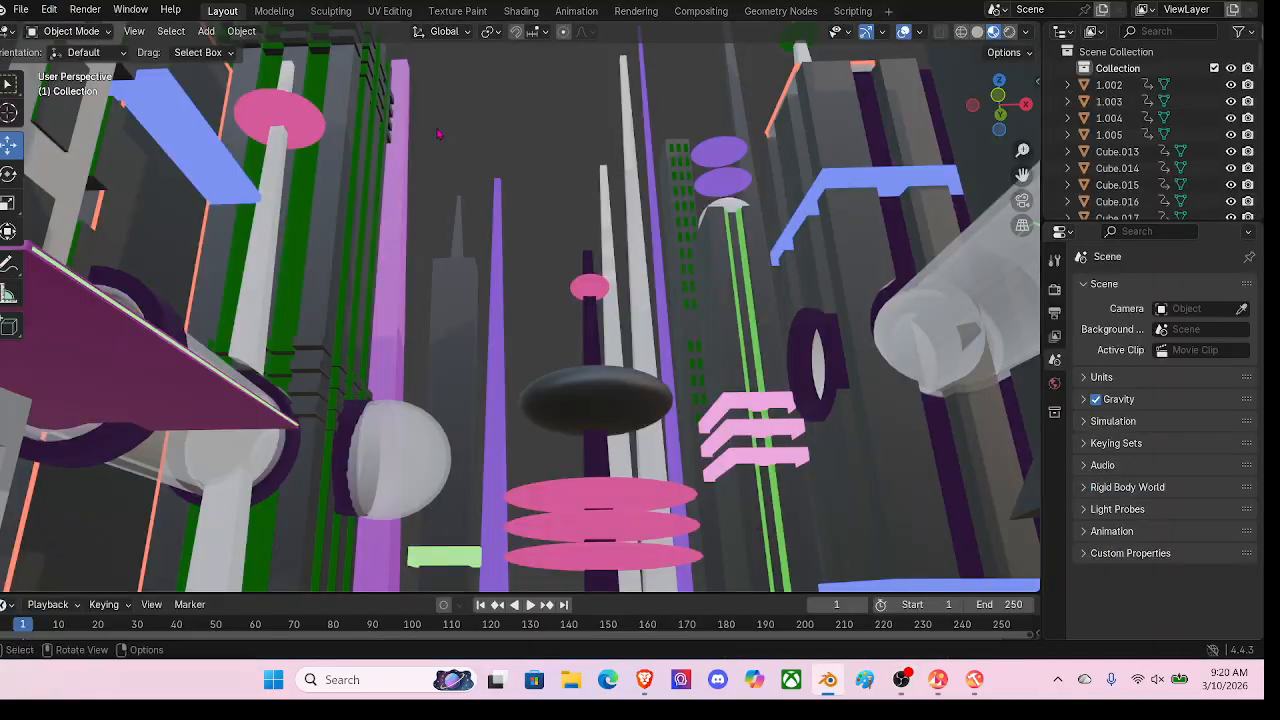
Step: Examine the cyberpunk city's central spheres, discs and surrounding towers from above, from street level and from outside
{"action": "middle_click_drag", "start_coordinate": [438, 133], "coordinate": [529, 393]}
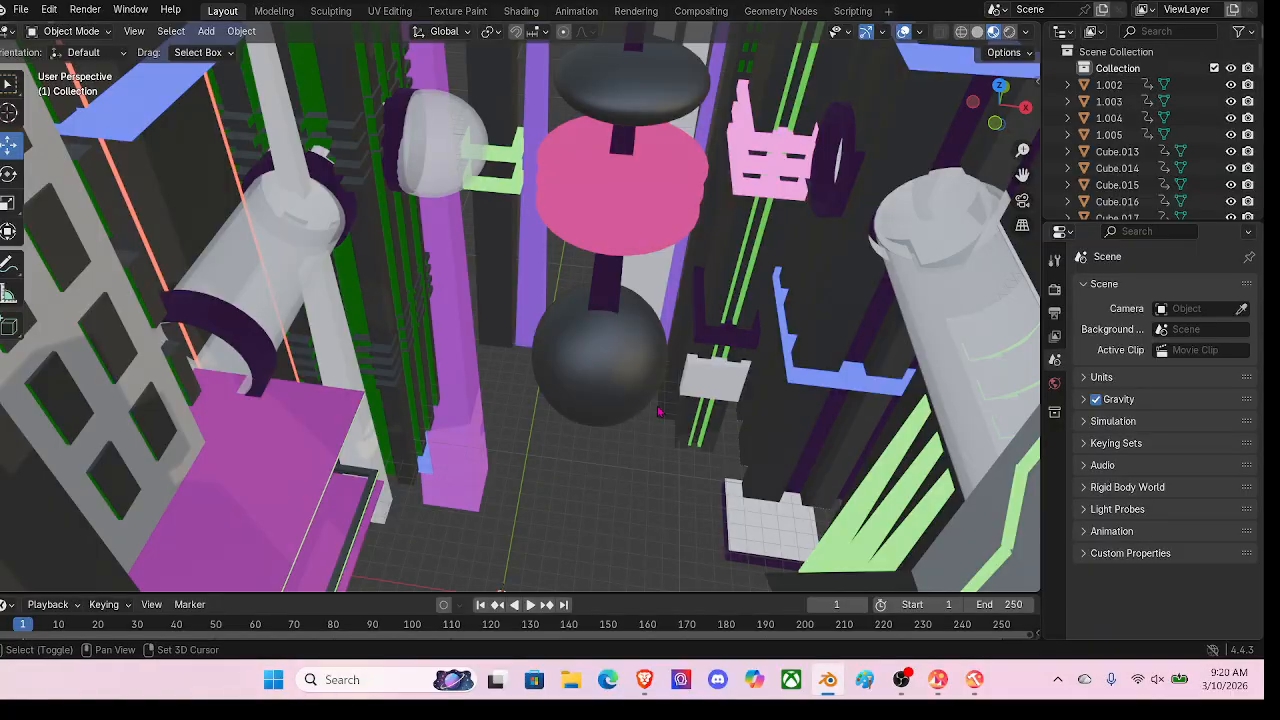
{"action": "middle_click_drag", "start_coordinate": [659, 411], "coordinate": [669, 512]}
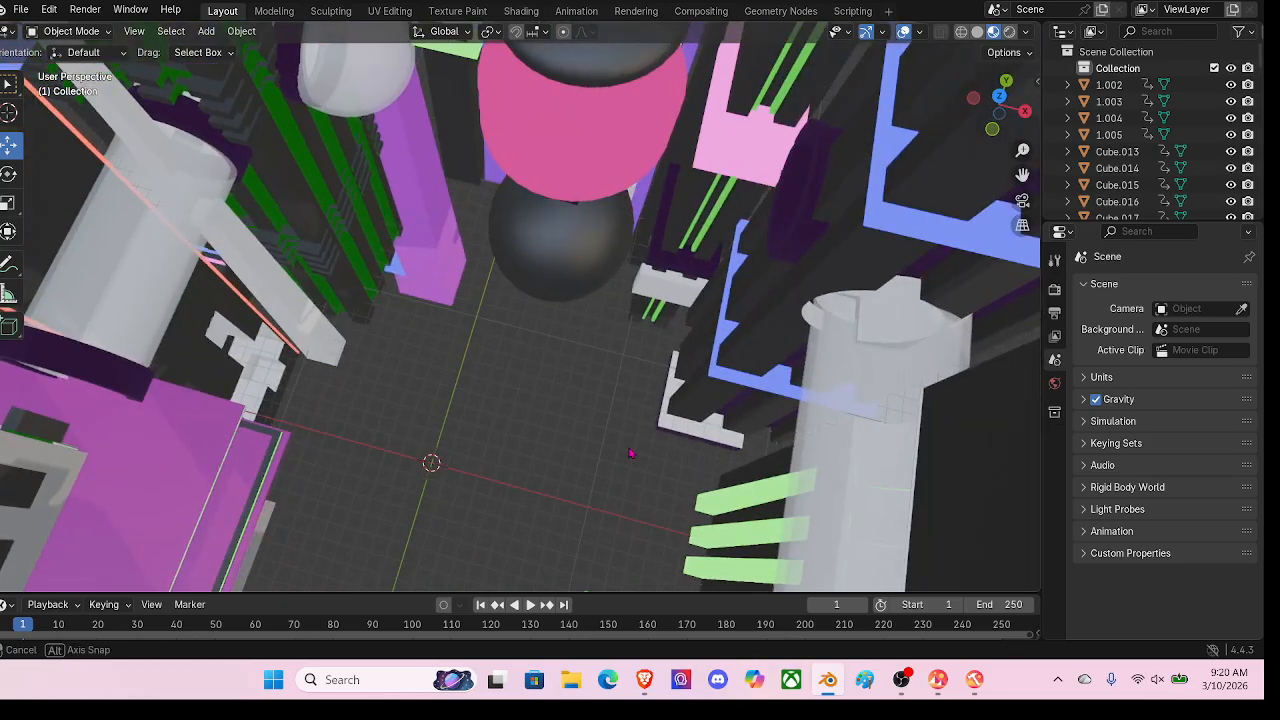
{"action": "middle_click_drag", "start_coordinate": [630, 453], "coordinate": [593, 294]}
{"action": "scroll", "coordinate": [626, 397], "scroll_direction": "down", "scroll_amount": 3}
{"action": "middle_click_drag", "start_coordinate": [632, 157], "coordinate": [589, 514]}
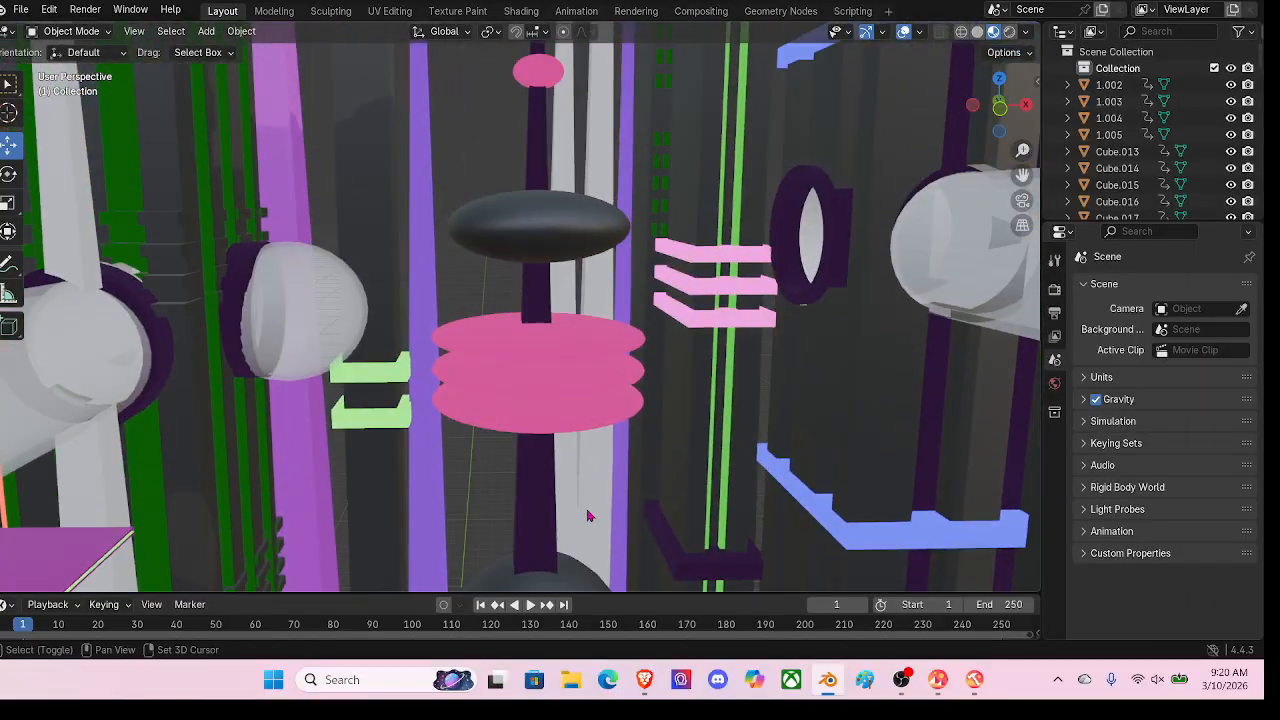
{"action": "middle_click_drag", "start_coordinate": [586, 333], "coordinate": [574, 510], "text": "shift"}
{"action": "middle_click_drag", "start_coordinate": [524, 199], "coordinate": [400, 435]}
{"action": "middle_click_drag", "start_coordinate": [200, 385], "coordinate": [489, 238], "text": "shift"}
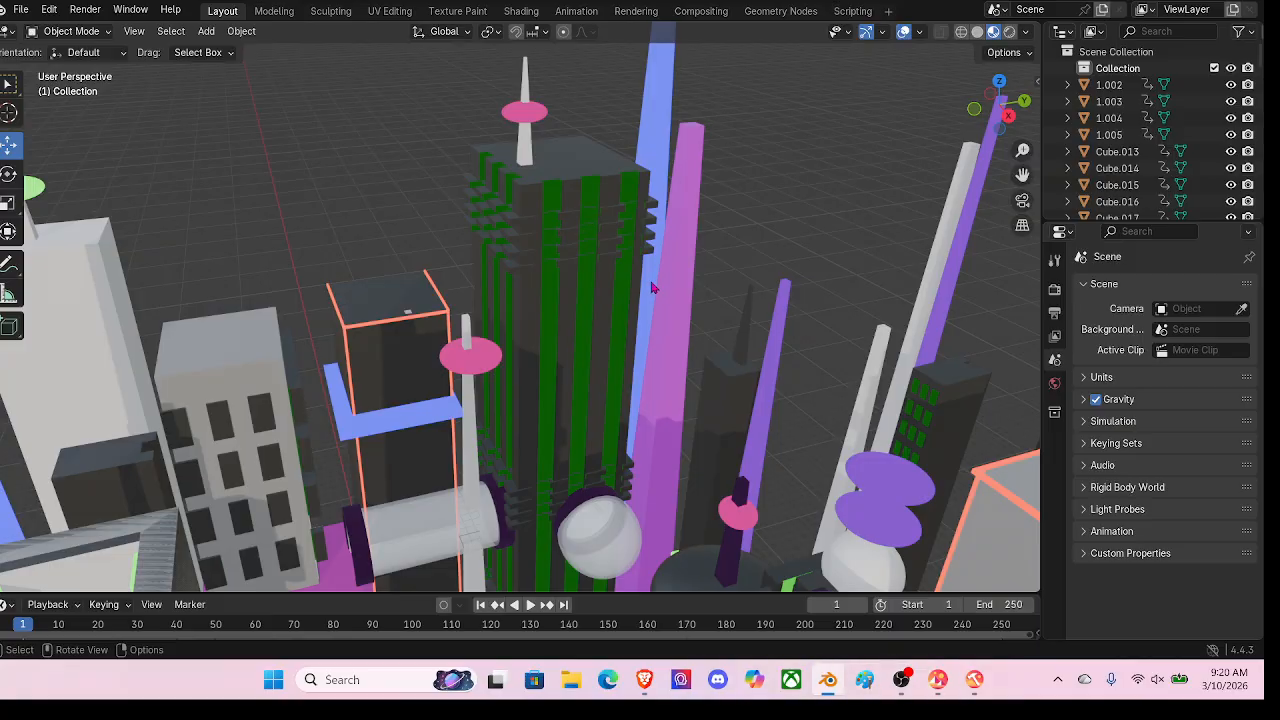
Step: Move the white spire with the pink disc off the green-striped tower and down onto the lower neighbouring roof
{"action": "middle_click_drag", "start_coordinate": [652, 287], "coordinate": [710, 295]}
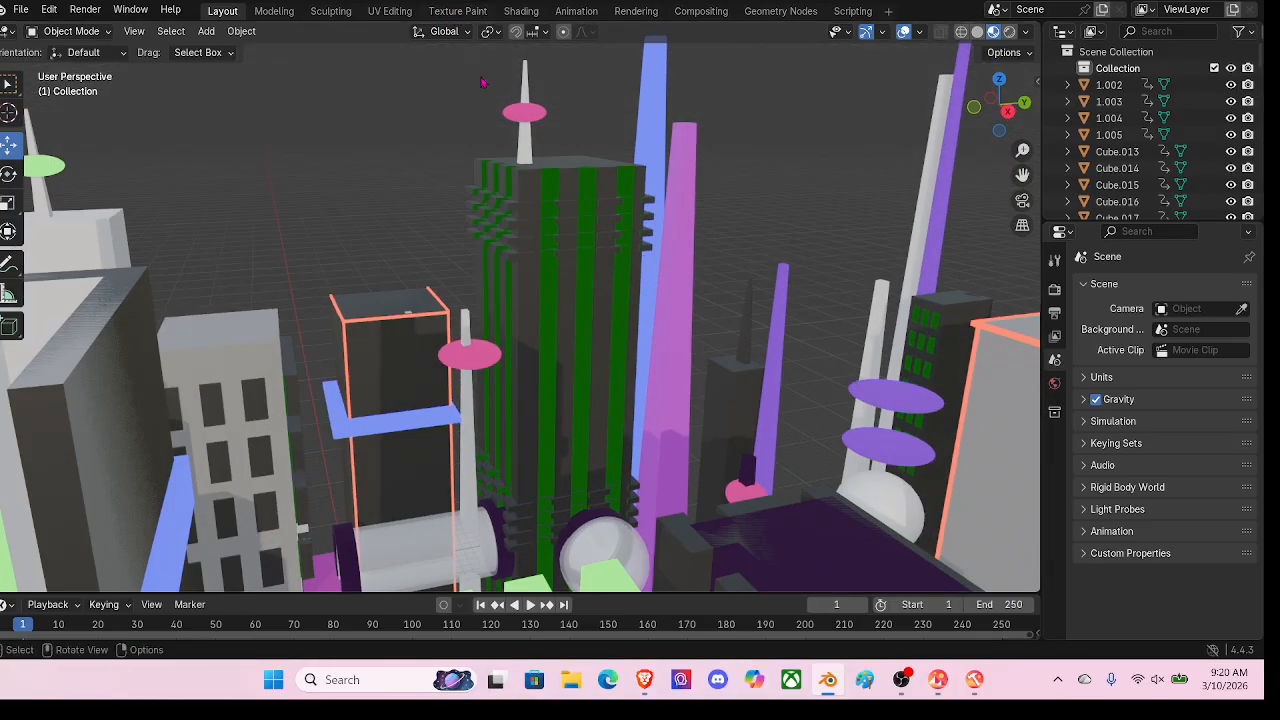
{"action": "left_click", "coordinate": [522, 112]}
{"action": "left_click_drag", "start_coordinate": [582, 112], "coordinate": [450, 112]}
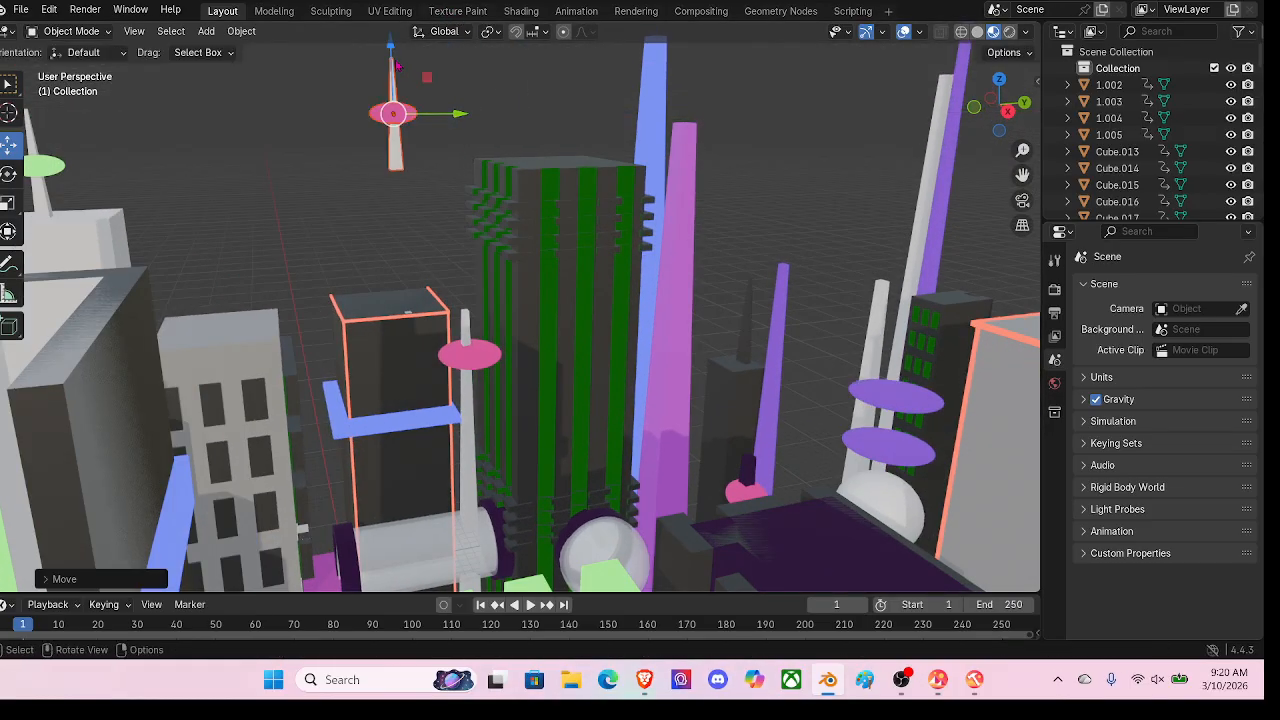
{"action": "left_click_drag", "start_coordinate": [392, 51], "coordinate": [382, 202]}
{"action": "middle_click_drag", "start_coordinate": [382, 202], "coordinate": [505, 288]}
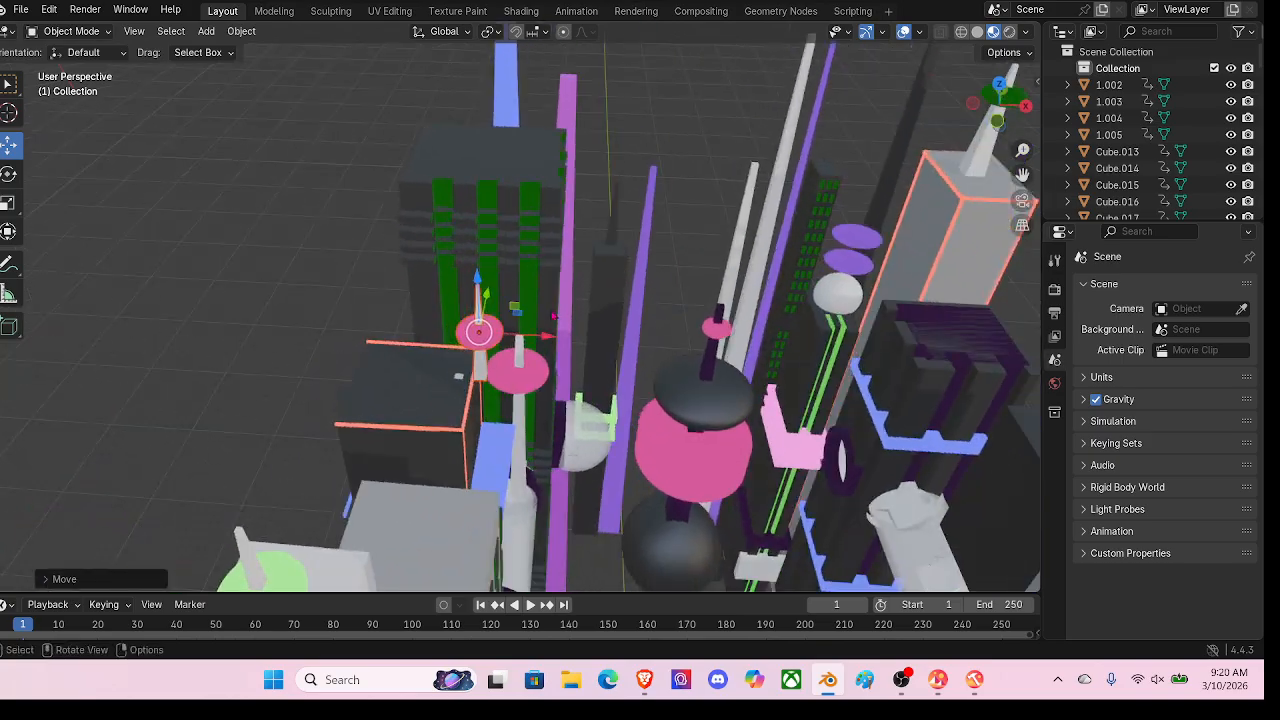
{"action": "left_click_drag", "start_coordinate": [547, 333], "coordinate": [487, 333]}
{"action": "left_click_drag", "start_coordinate": [415, 274], "coordinate": [413, 300]}
{"action": "middle_click_drag", "start_coordinate": [413, 300], "coordinate": [588, 303]}
{"action": "scroll", "coordinate": [551, 289], "scroll_direction": "down", "scroll_amount": 4}
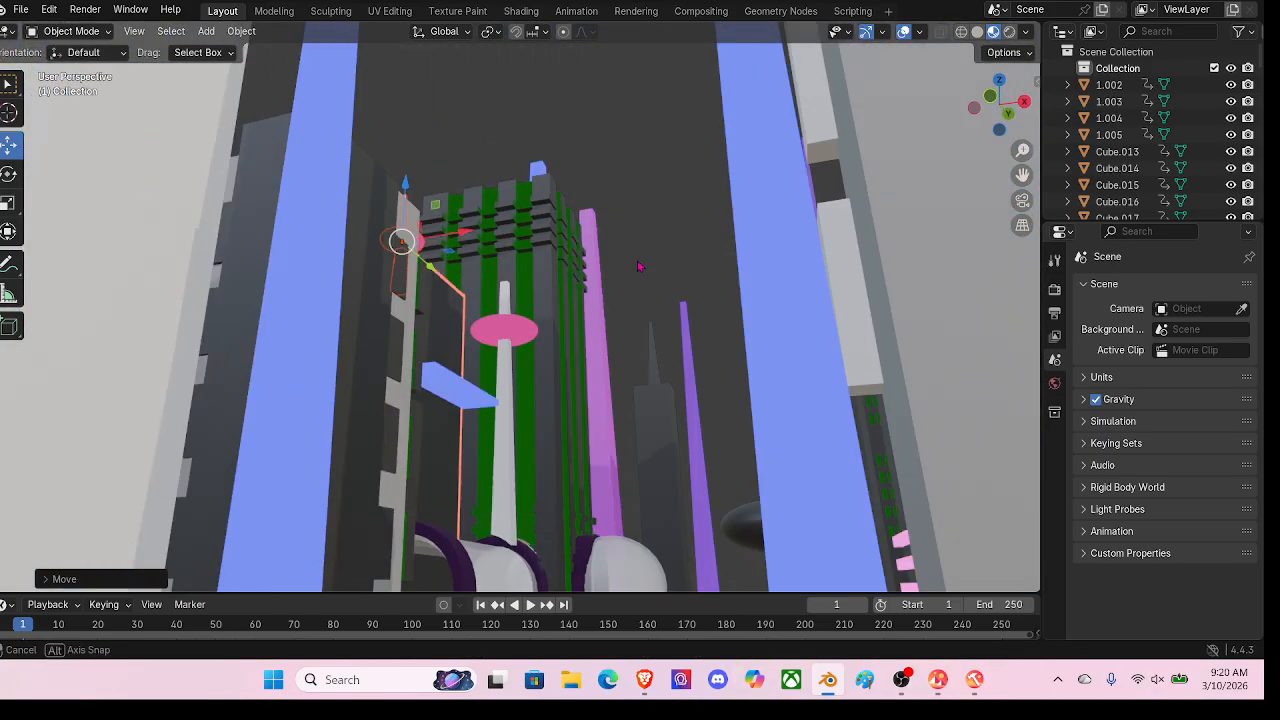
{"action": "middle_click_drag", "start_coordinate": [551, 289], "coordinate": [521, 205]}
{"action": "scroll", "coordinate": [548, 397], "scroll_direction": "up", "scroll_amount": 4}
{"action": "middle_click_drag", "start_coordinate": [614, 265], "coordinate": [438, 308]}
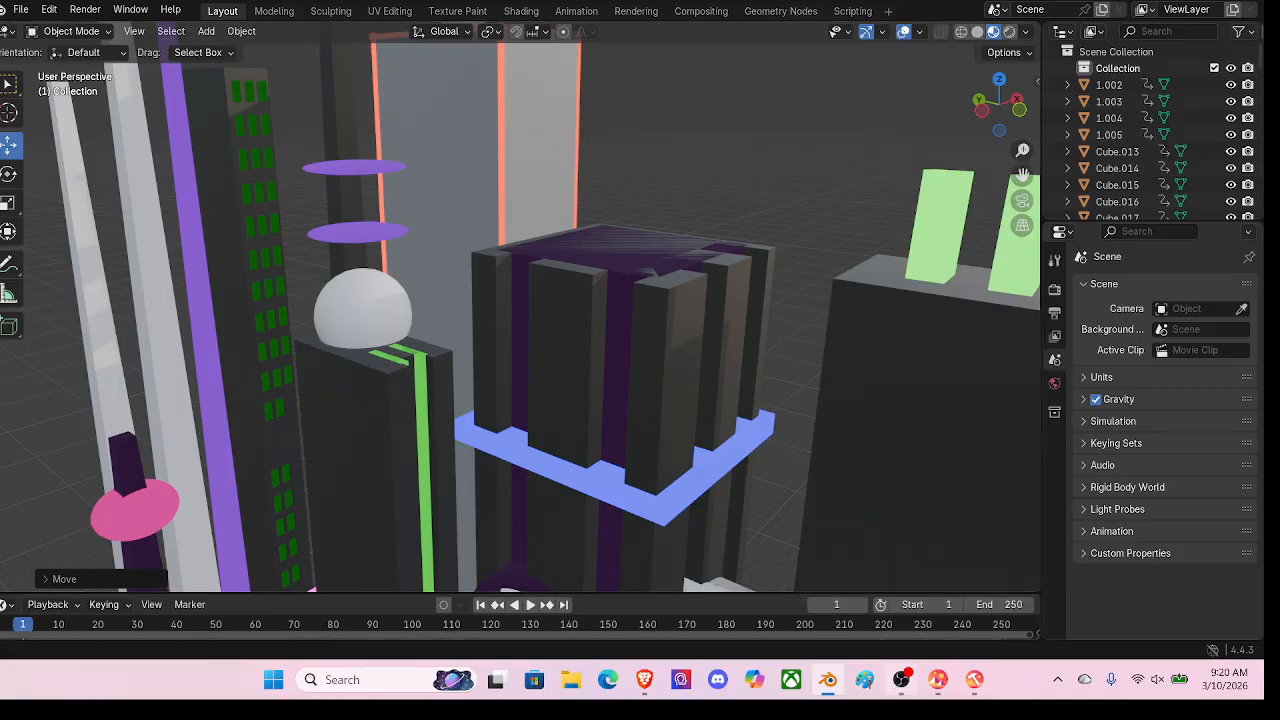
Step: Start a second Blender 4.4 window and open HexClub.blend from the BUILDITFORWARD folder
{"action": "right_click", "coordinate": [828, 690]}
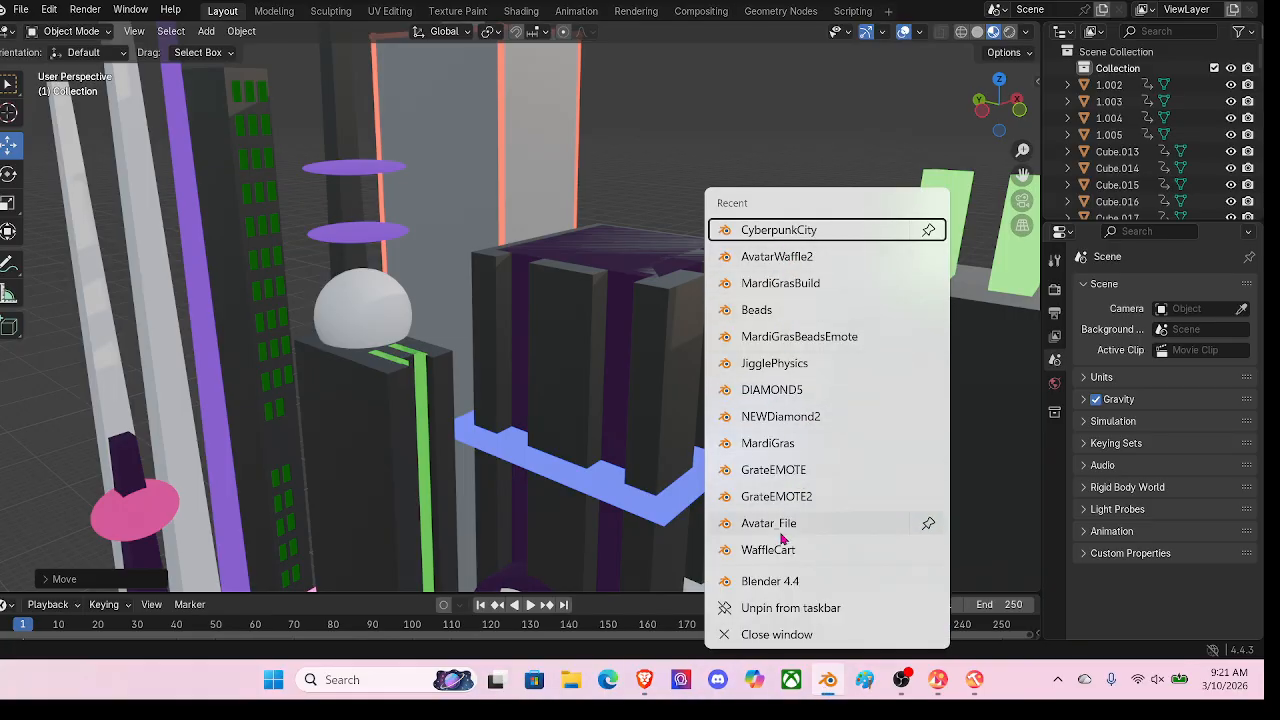
{"action": "left_click", "coordinate": [772, 581]}
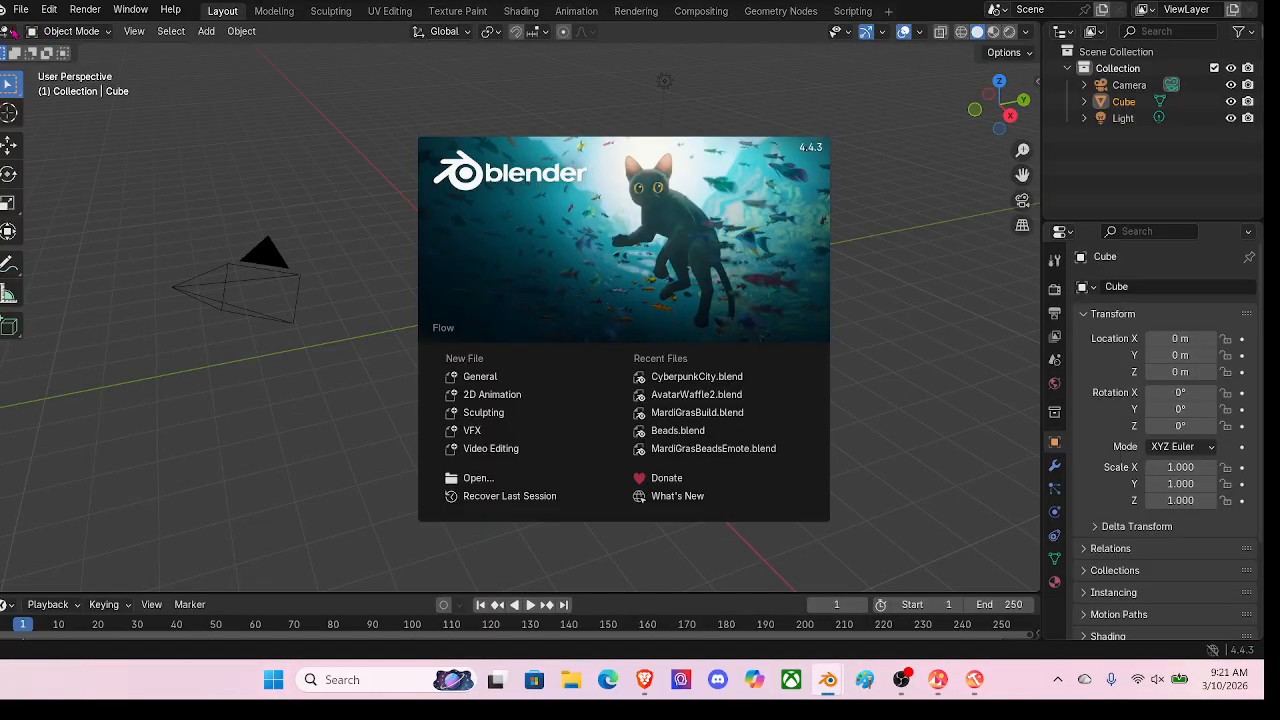
{"action": "left_click", "coordinate": [20, 10]}
{"action": "left_click", "coordinate": [20, 10]}
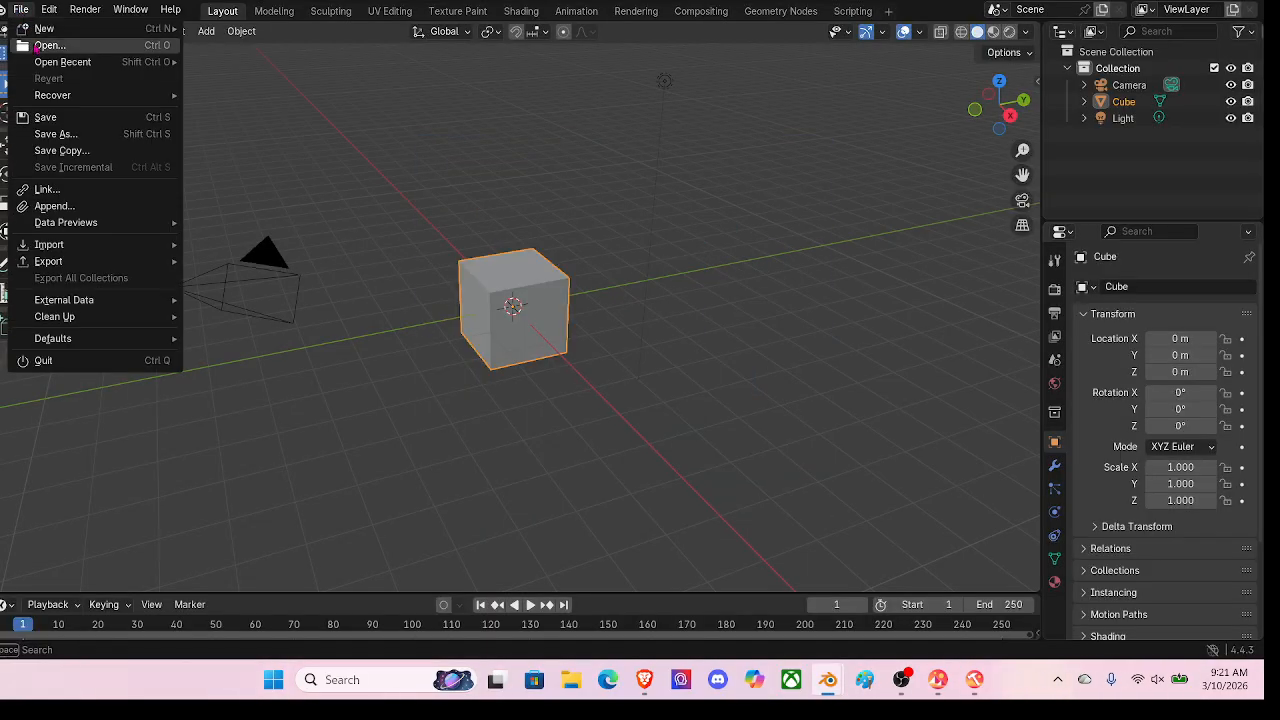
{"action": "left_click", "coordinate": [45, 46]}
{"action": "scroll", "coordinate": [268, 340], "scroll_direction": "down", "scroll_amount": 2}
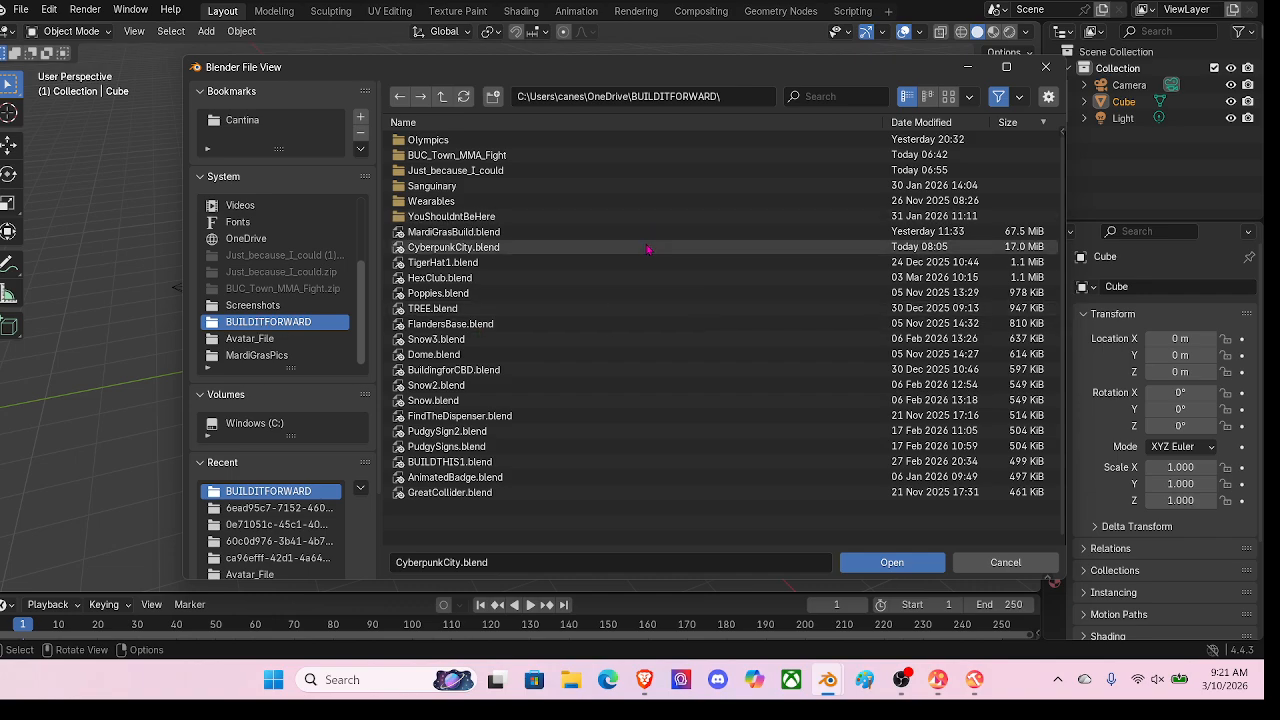
{"action": "left_click", "coordinate": [623, 280]}
{"action": "left_click", "coordinate": [921, 570]}
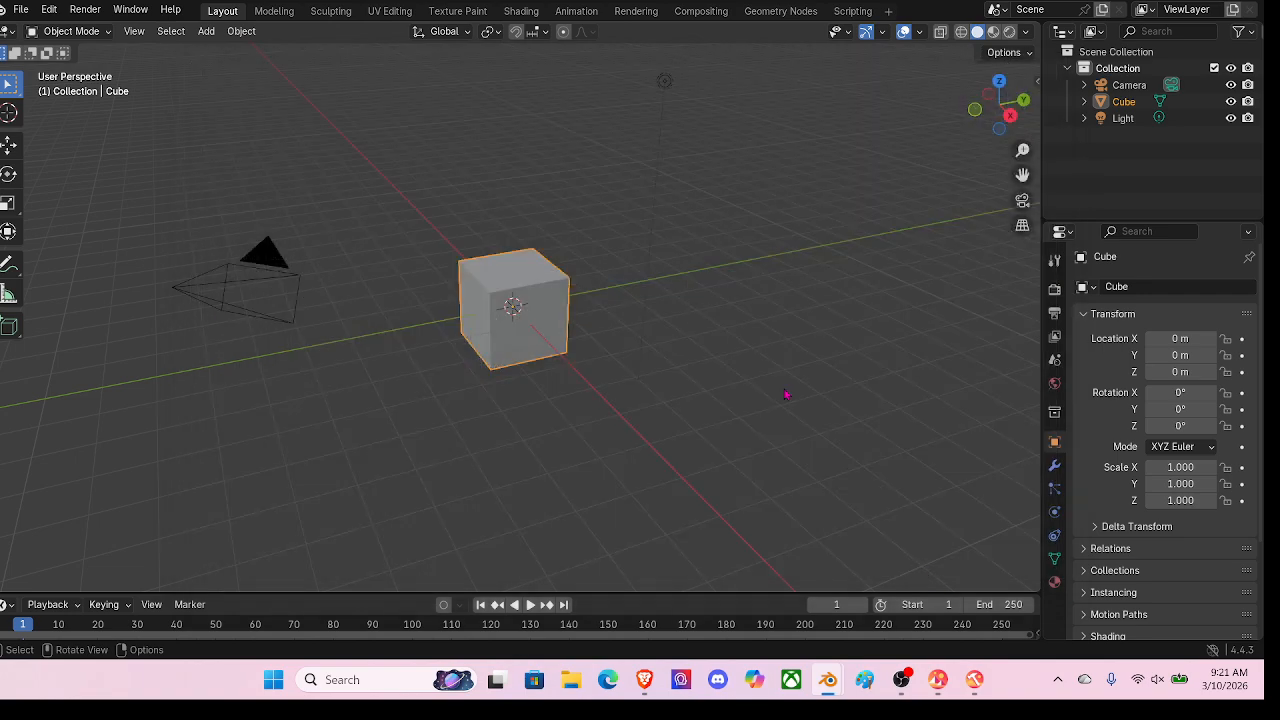
Step: Select all parts of the hexagonal club building, leaving out the loose white hexagons beside it
{"action": "middle_click_drag", "start_coordinate": [623, 298], "coordinate": [419, 139]}
{"action": "left_click_drag", "start_coordinate": [356, 86], "coordinate": [650, 508]}
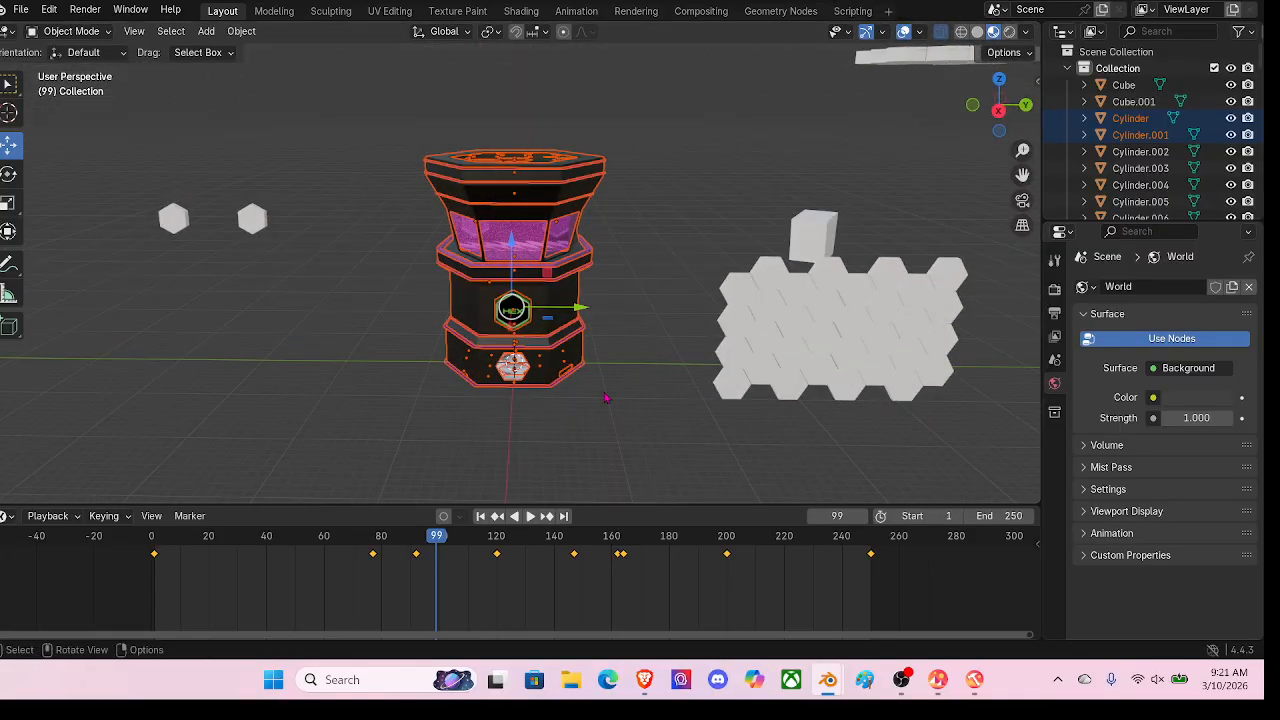
{"action": "right_click", "coordinate": [505, 234]}
Step: Export the selected objects as HexClub.glb in glTF Binary format, with the animation mode set to Active actions merged
{"action": "left_click", "coordinate": [21, 10]}
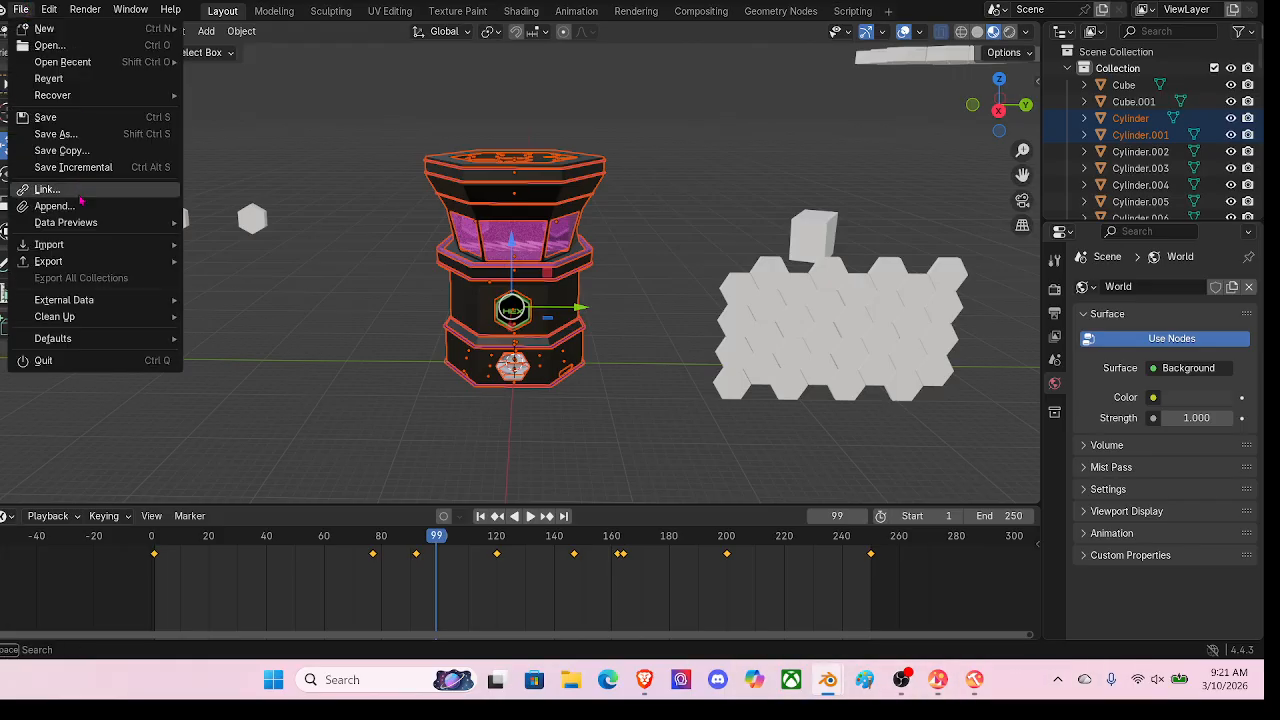
{"action": "mouse_move", "coordinate": [76, 258]}
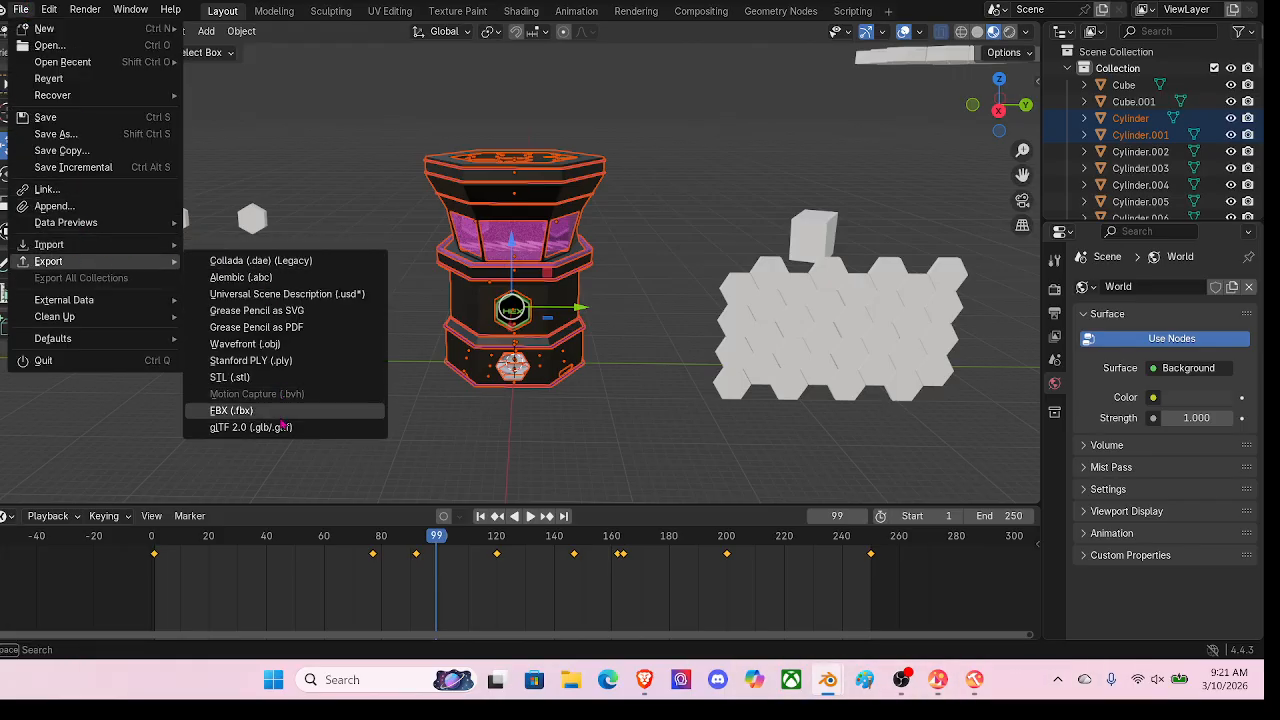
{"action": "left_click", "coordinate": [270, 427]}
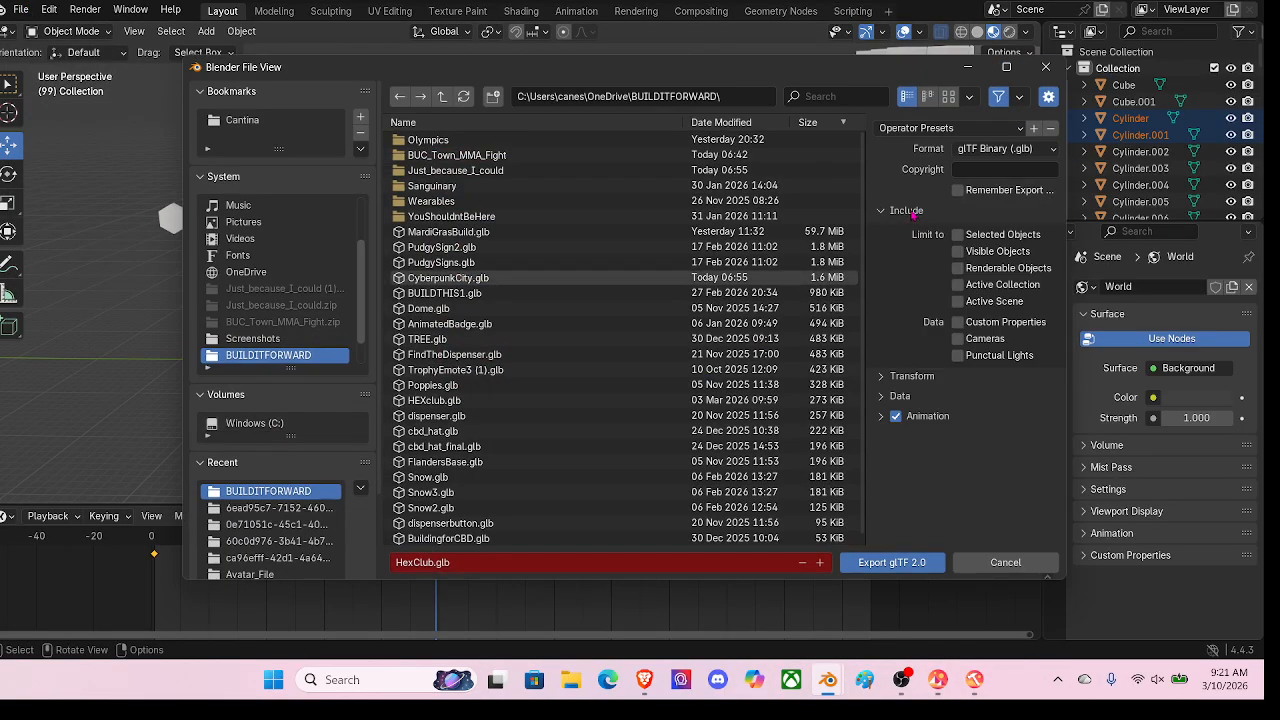
{"action": "left_click", "coordinate": [882, 418]}
{"action": "left_click", "coordinate": [960, 440]}
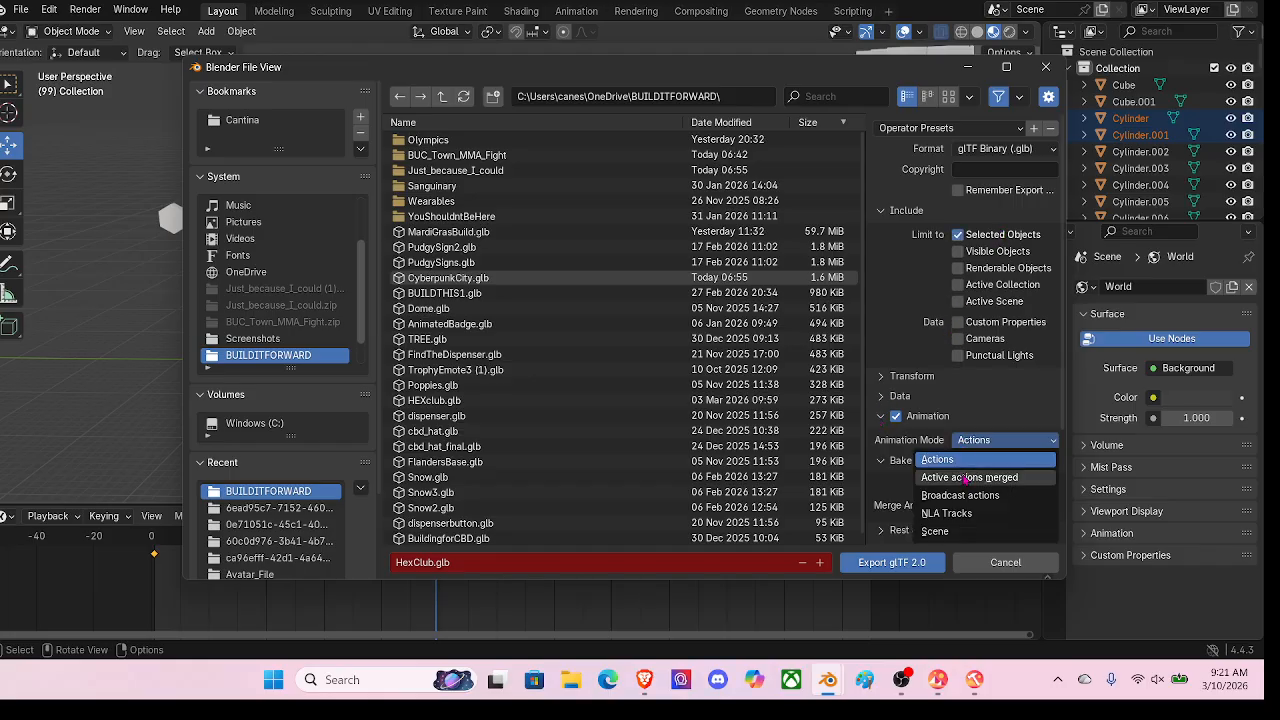
{"action": "left_click", "coordinate": [965, 478]}
{"action": "left_click", "coordinate": [893, 562]}
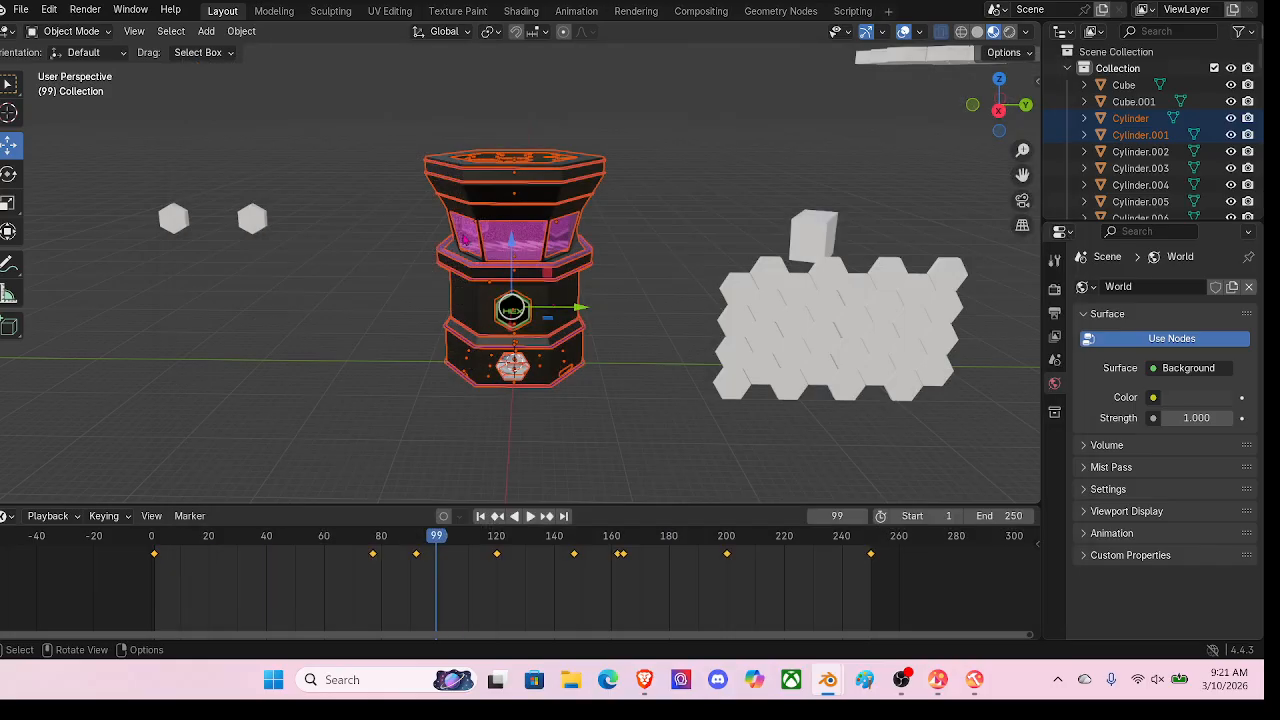
Step: Return to the CyberpunkCity Blender window and frame the whole city from above with nothing newly selected
{"action": "mouse_move", "coordinate": [941, 681]}
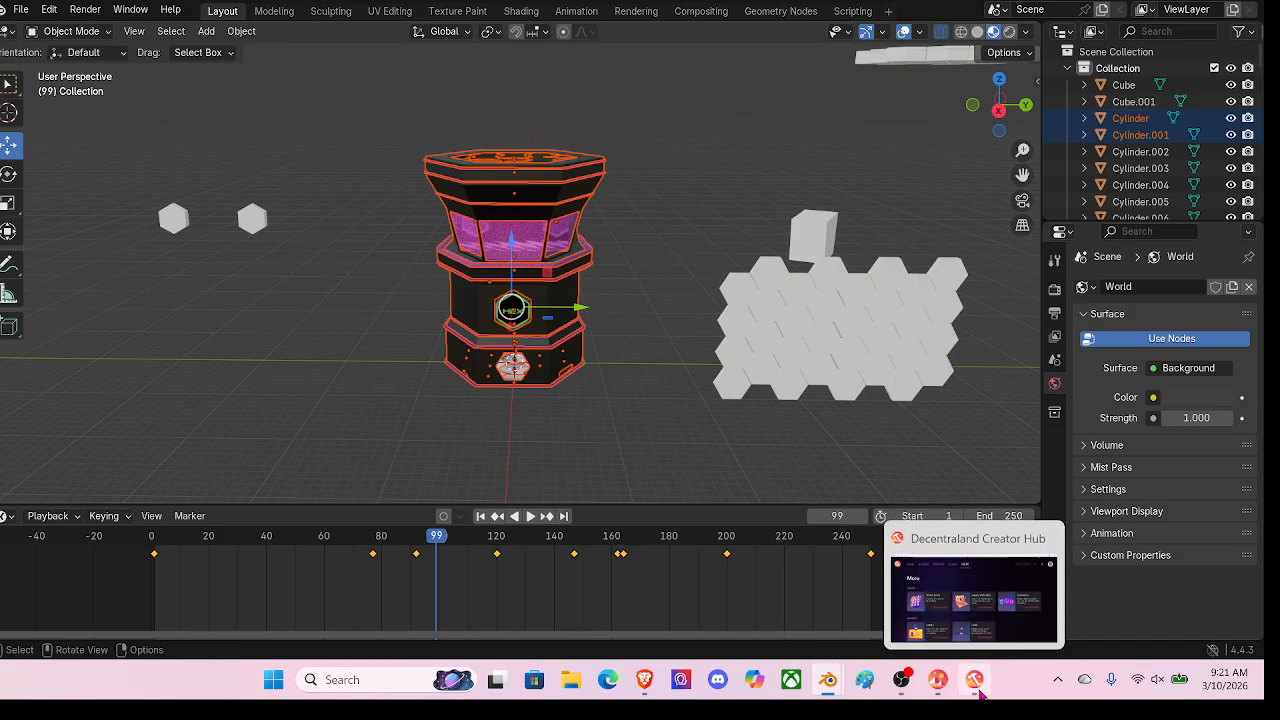
{"action": "mouse_move", "coordinate": [838, 683]}
{"action": "left_click", "coordinate": [752, 600]}
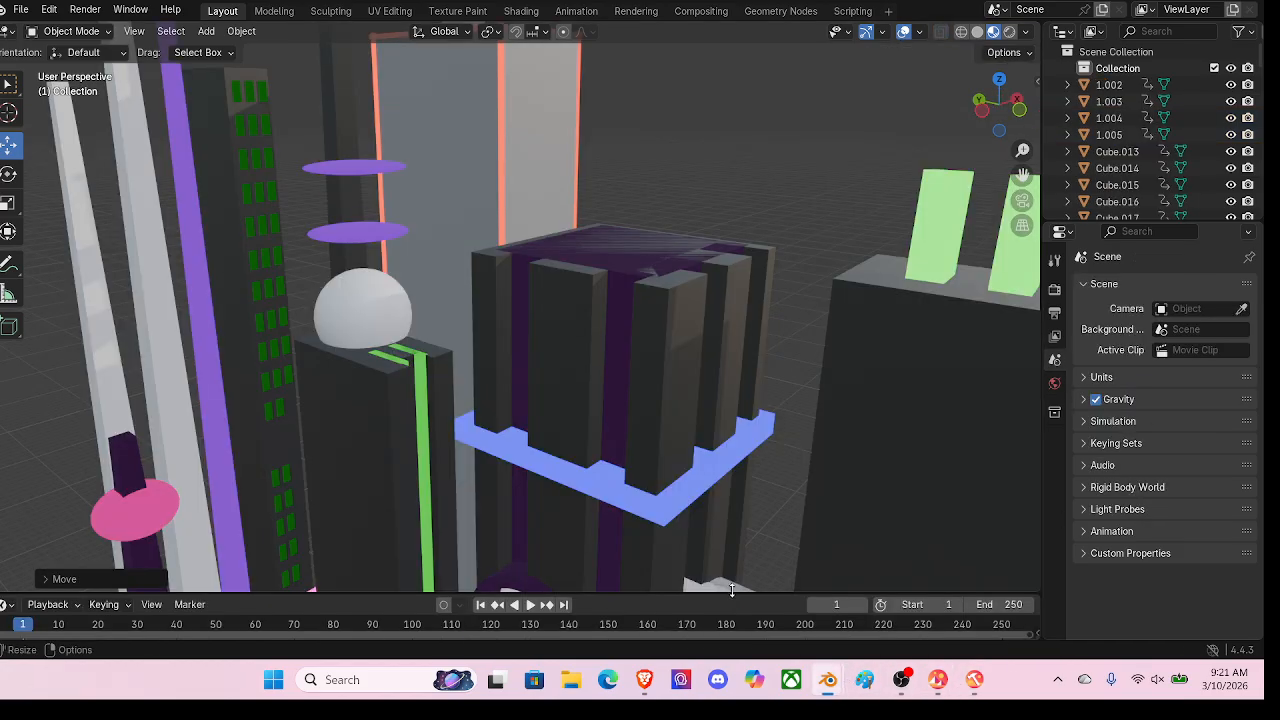
{"action": "scroll", "coordinate": [612, 249], "scroll_direction": "down", "scroll_amount": 10}
{"action": "scroll", "coordinate": [612, 249], "scroll_direction": "down", "scroll_amount": 5}
{"action": "middle_click_drag", "start_coordinate": [612, 249], "coordinate": [511, 412]}
{"action": "scroll", "coordinate": [600, 343], "scroll_direction": "up", "scroll_amount": 4}
{"action": "left_click", "coordinate": [692, 369]}
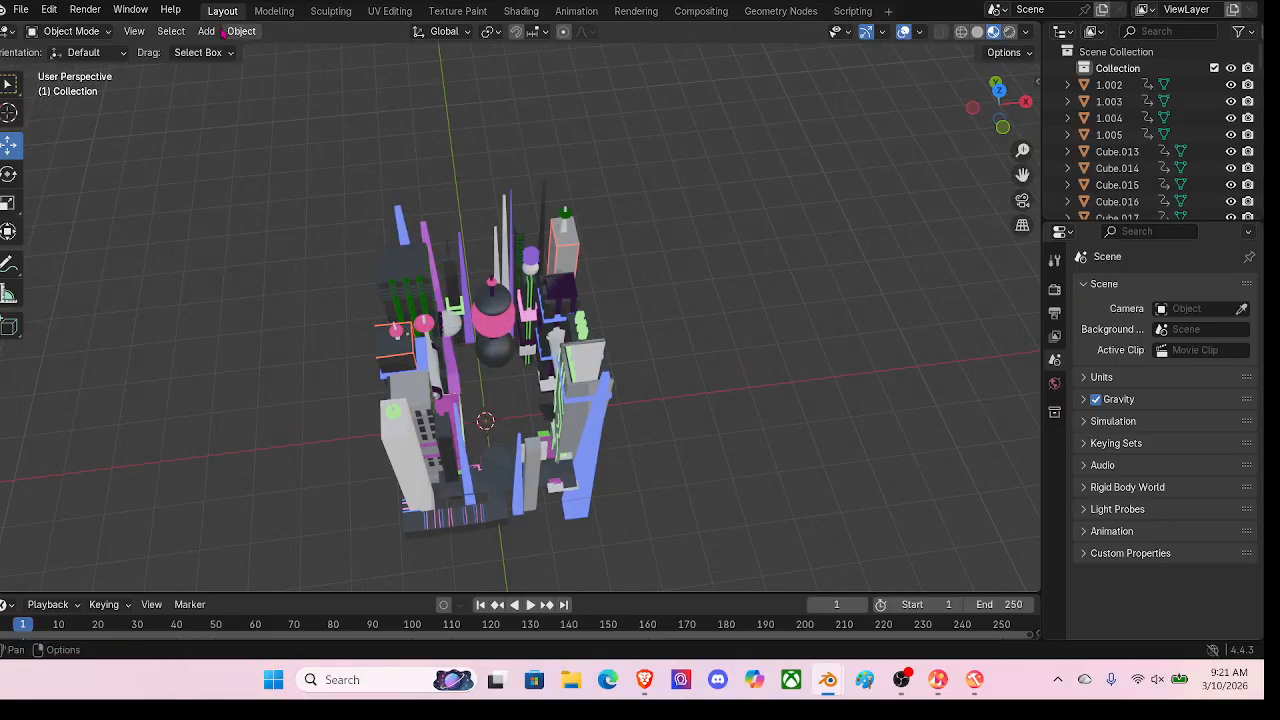
Step: Import HEXclub.glb from the BUILDITFORWARD folder into the cyberpunk city scene as glTF 2.0
{"action": "left_click", "coordinate": [19, 11]}
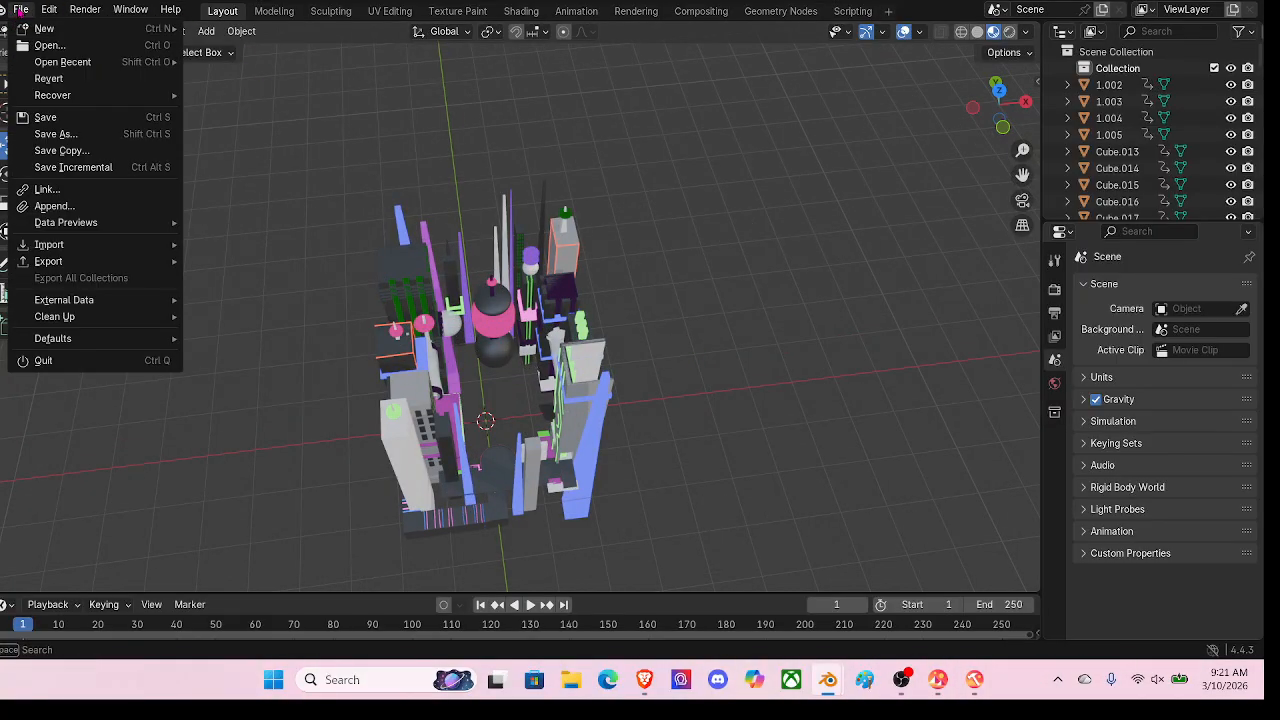
{"action": "left_click", "coordinate": [23, 13]}
{"action": "left_click", "coordinate": [23, 12]}
{"action": "mouse_move", "coordinate": [45, 250]}
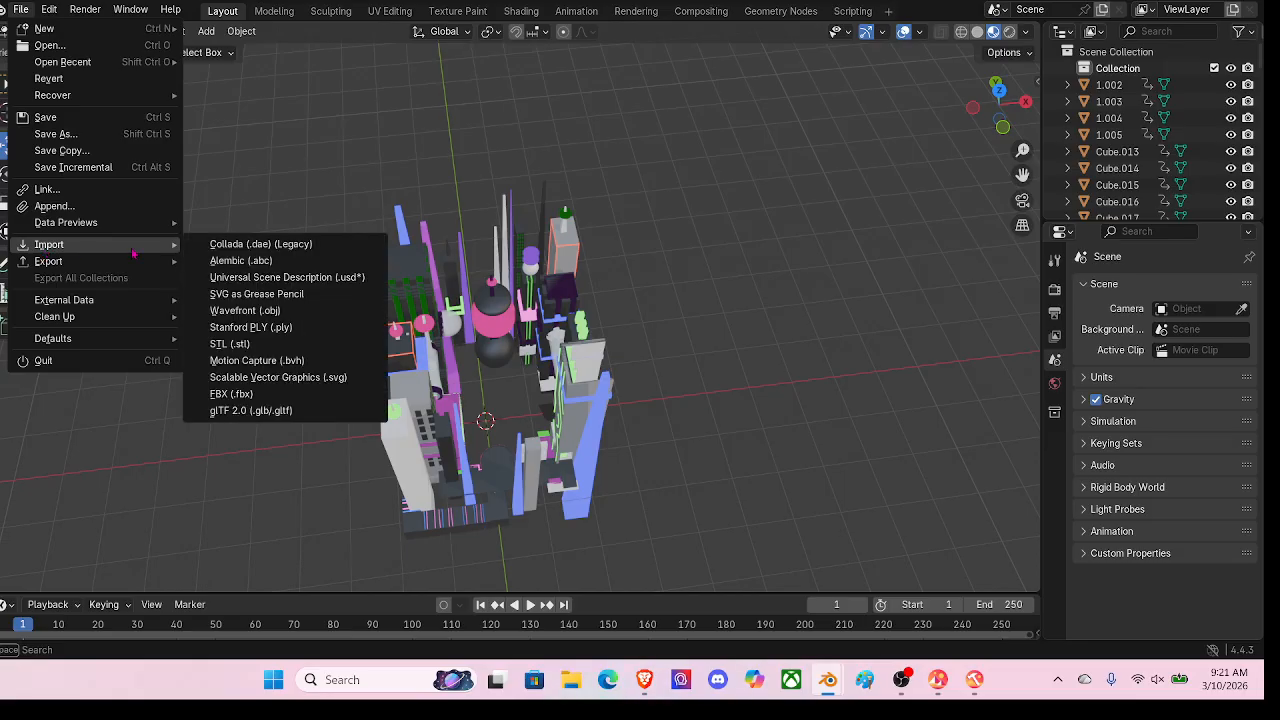
{"action": "left_click", "coordinate": [268, 414]}
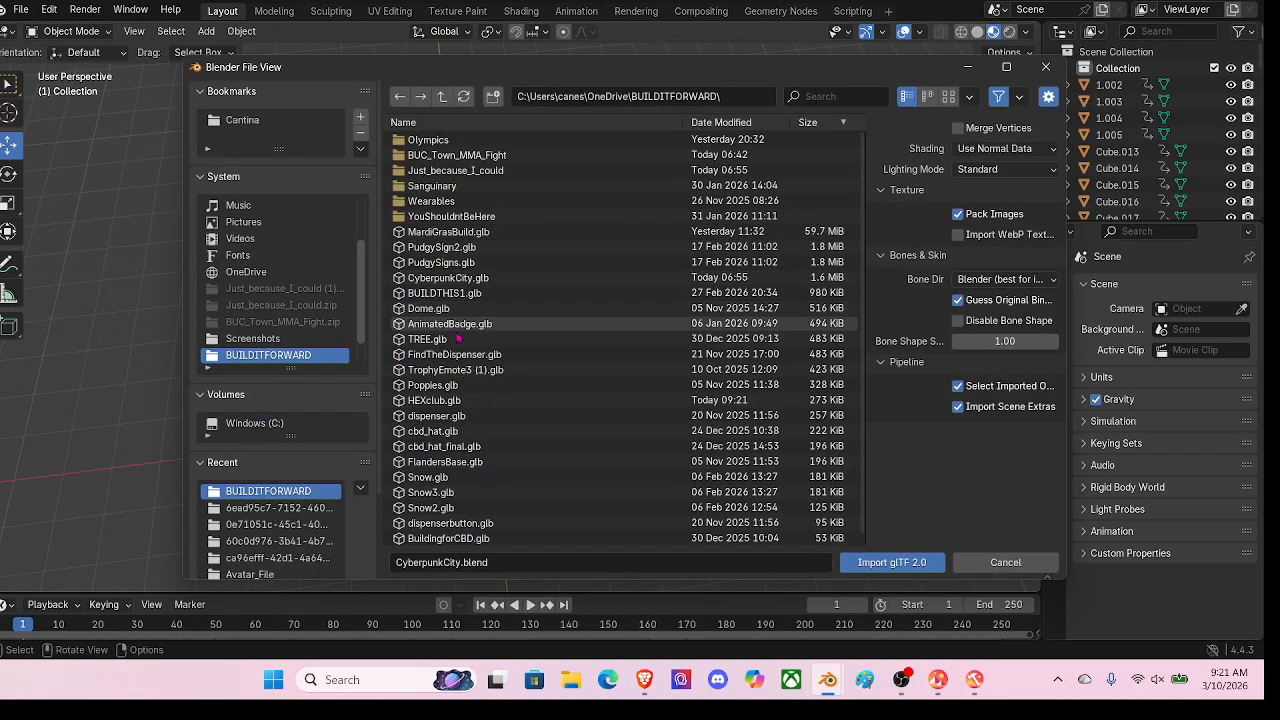
{"action": "left_click", "coordinate": [477, 402]}
{"action": "left_click", "coordinate": [905, 562]}
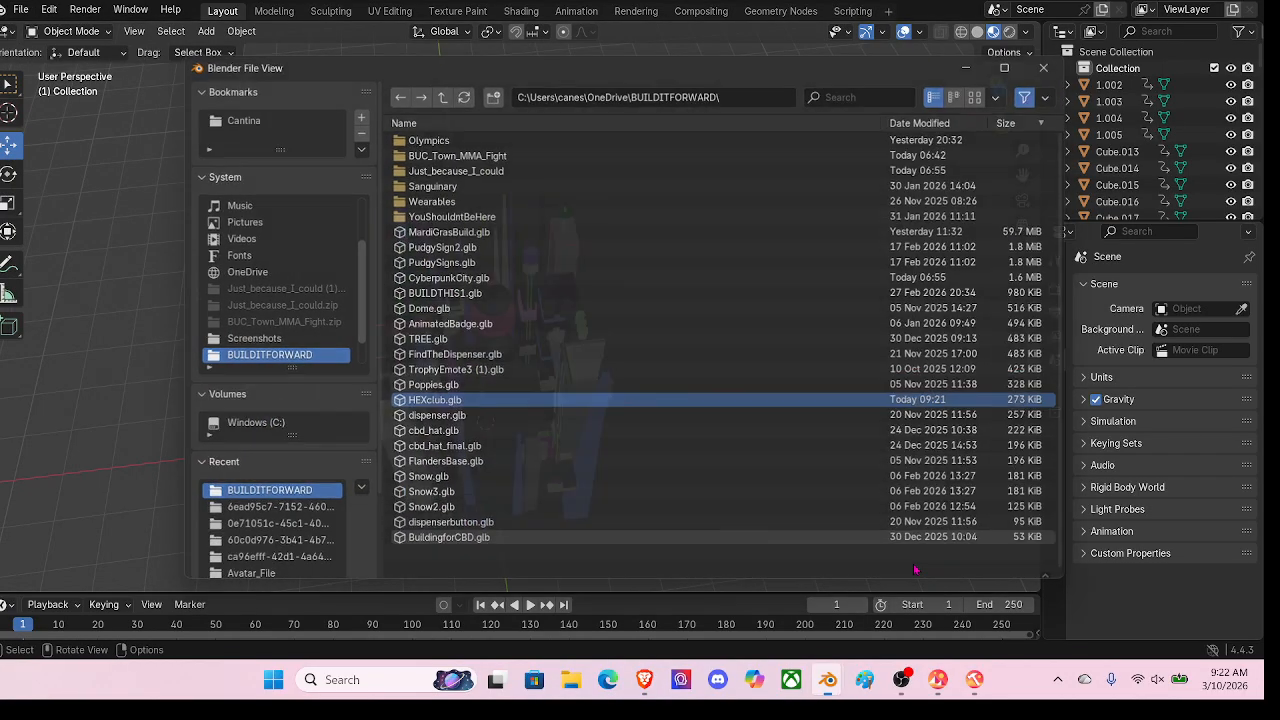
Step: Raise the imported hexagonal club straight up above the middle of the city and check it against the towers
{"action": "scroll", "coordinate": [717, 428], "scroll_direction": "up", "scroll_amount": 1}
{"action": "scroll", "coordinate": [708, 424], "scroll_direction": "down", "scroll_amount": 5}
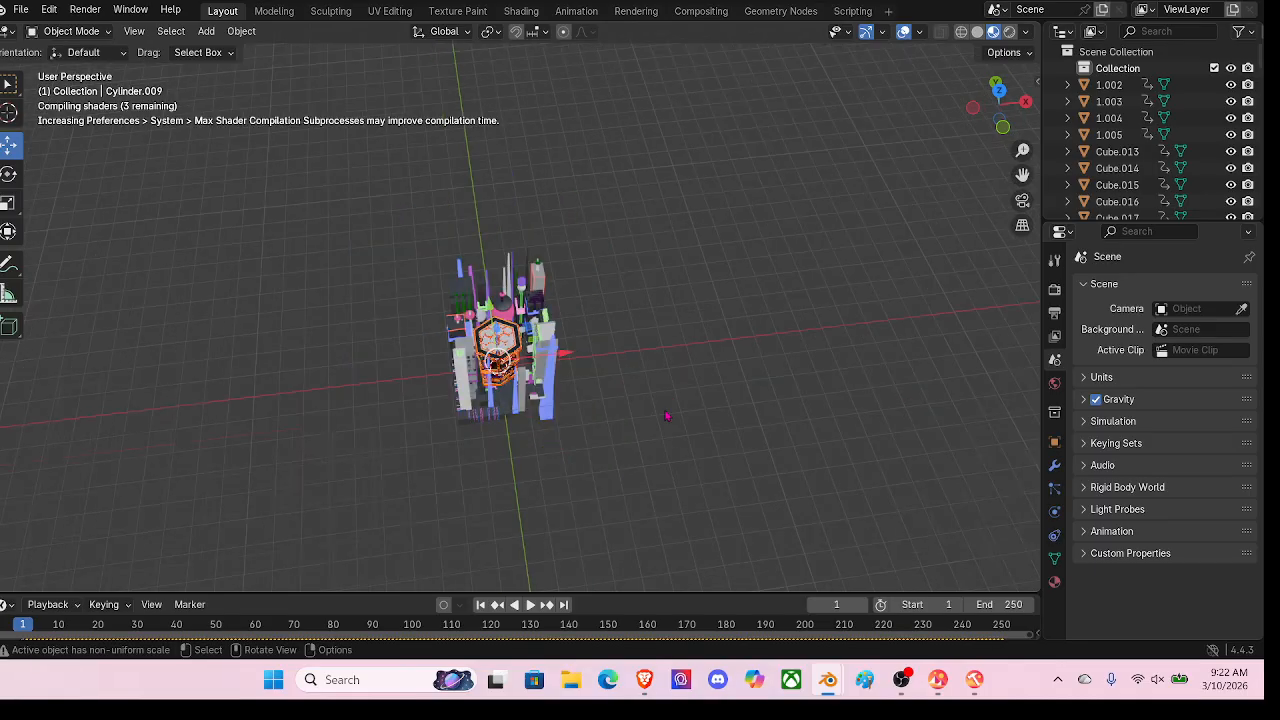
{"action": "scroll", "coordinate": [666, 420], "scroll_direction": "up", "scroll_amount": 6}
{"action": "middle_click_drag", "start_coordinate": [640, 425], "coordinate": [606, 347]}
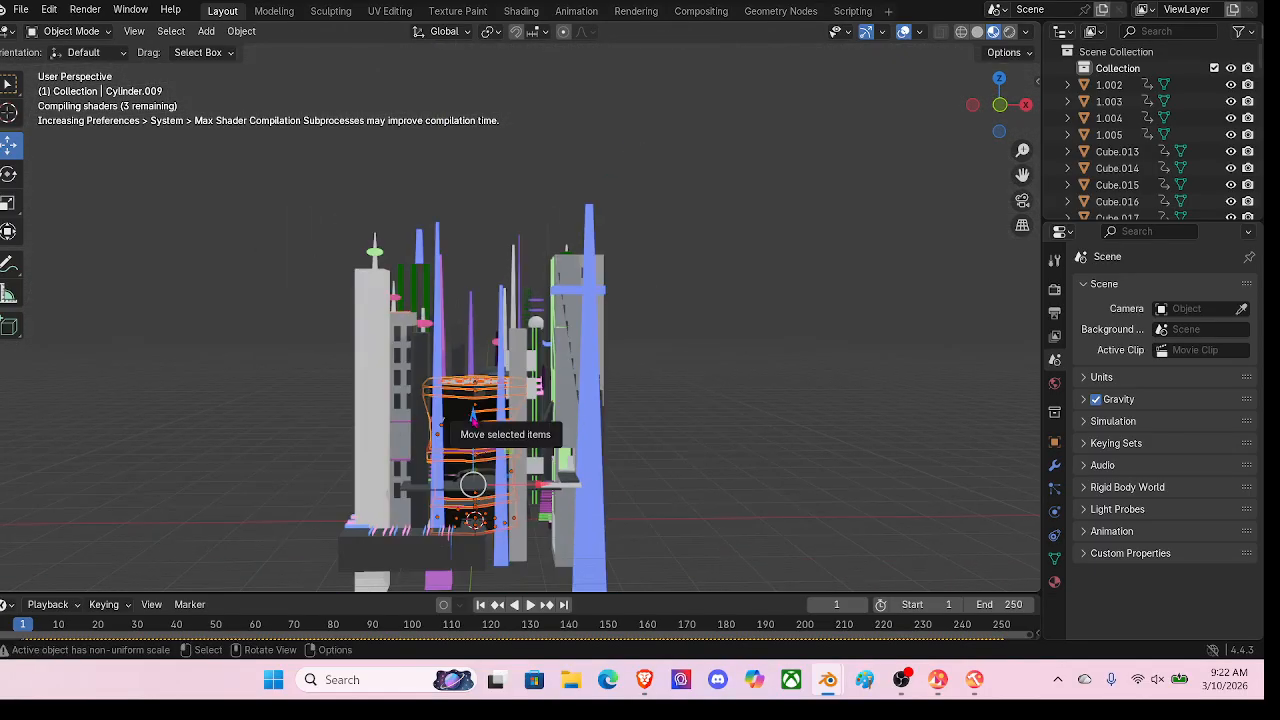
{"action": "left_click_drag", "start_coordinate": [473, 484], "coordinate": [474, 316]}
{"action": "scroll", "coordinate": [468, 293], "scroll_direction": "up", "scroll_amount": 3}
{"action": "middle_click_drag", "start_coordinate": [480, 273], "coordinate": [527, 305]}
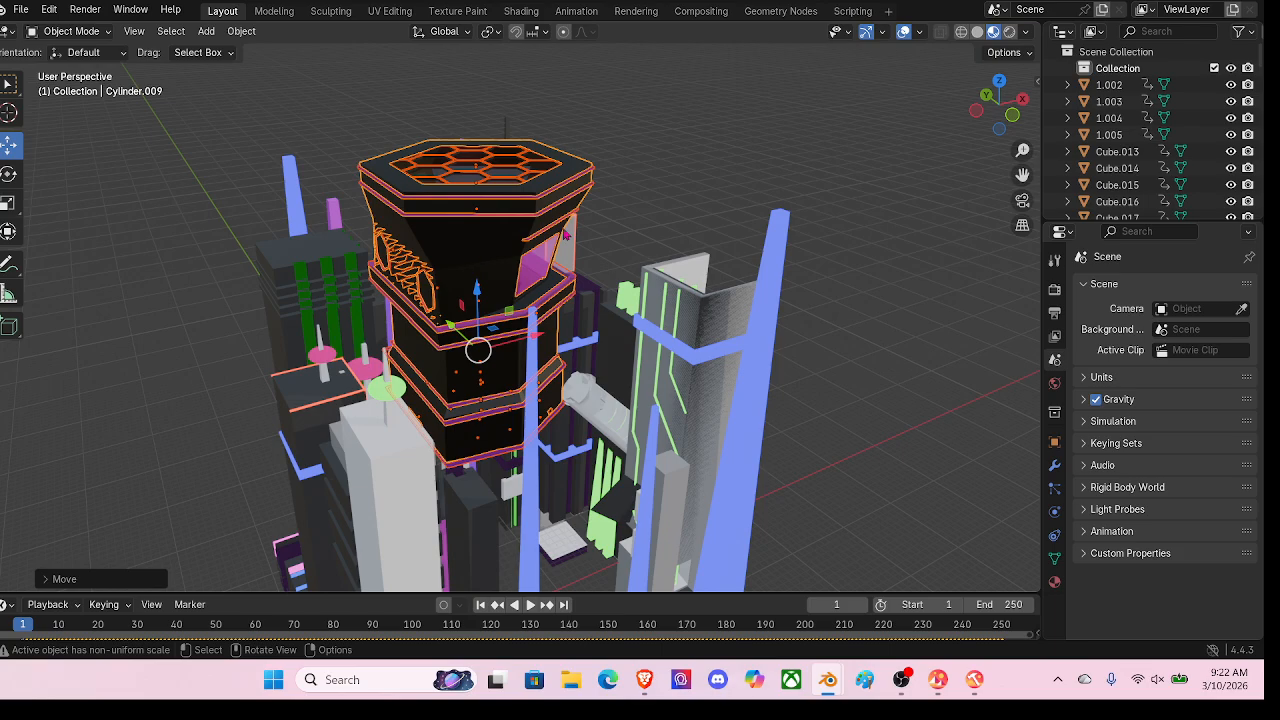
{"action": "middle_click_drag", "start_coordinate": [565, 233], "coordinate": [676, 259]}
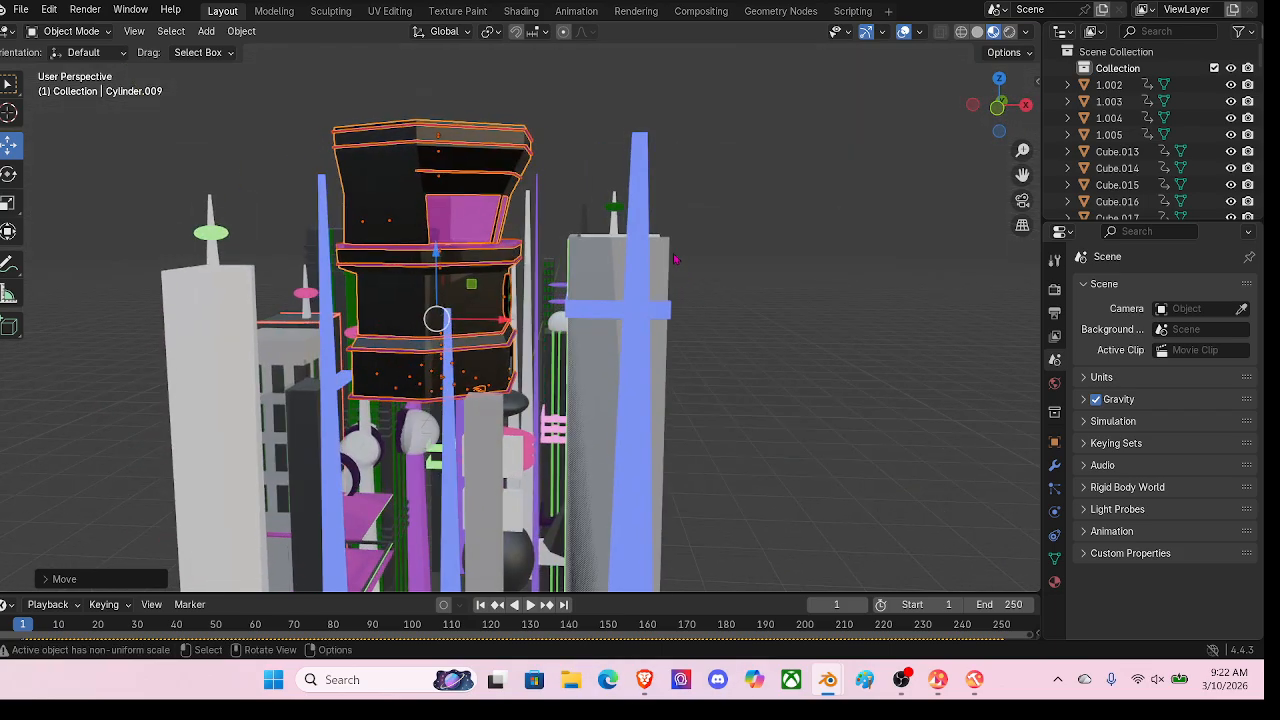
Step: Shift the imported HEX club horizontally within the city and check its position between the towers
{"action": "scroll", "coordinate": [569, 353], "scroll_direction": "down", "scroll_amount": 6}
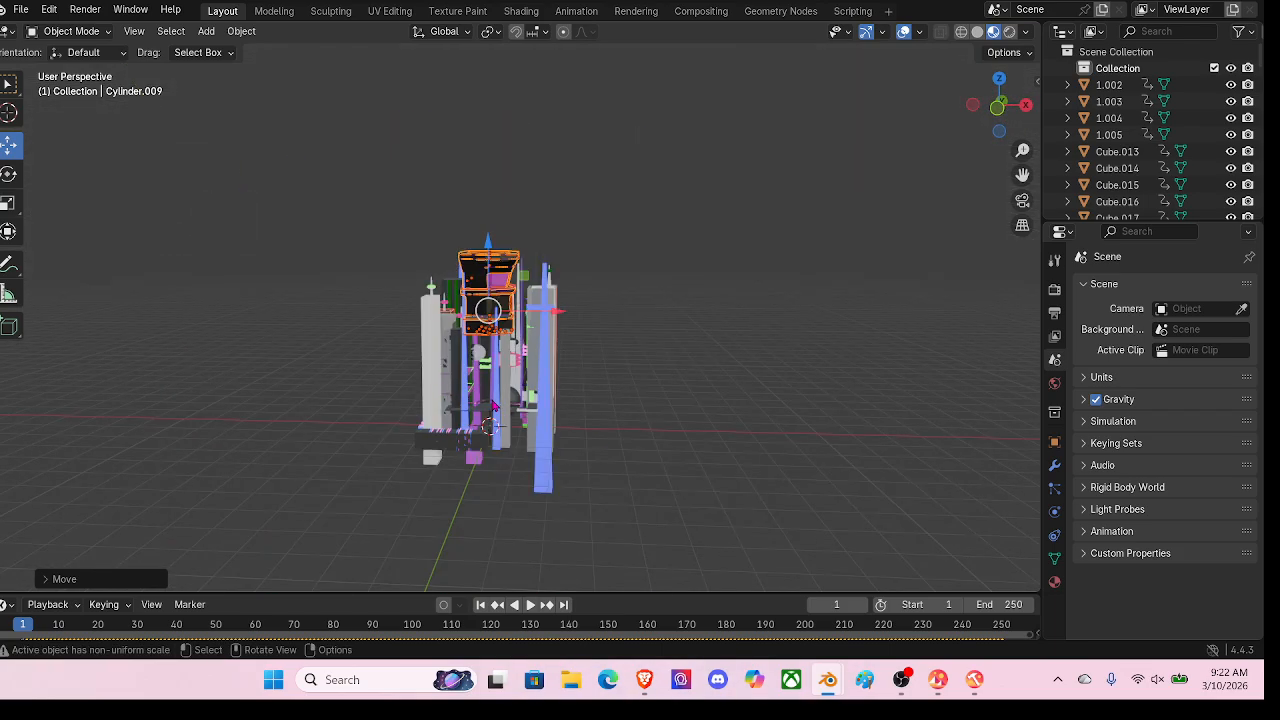
{"action": "scroll", "coordinate": [495, 398], "scroll_direction": "up", "scroll_amount": 5}
{"action": "middle_click_drag", "start_coordinate": [504, 329], "coordinate": [448, 292]}
{"action": "middle_click_drag", "start_coordinate": [482, 402], "coordinate": [715, 55]}
{"action": "scroll", "coordinate": [600, 109], "scroll_direction": "down", "scroll_amount": 3}
{"action": "left_click_drag", "start_coordinate": [589, 101], "coordinate": [510, 257]}
{"action": "left_click_drag", "start_coordinate": [602, 308], "coordinate": [464, 307]}
{"action": "middle_click_drag", "start_coordinate": [530, 352], "coordinate": [674, 266]}
{"action": "scroll", "coordinate": [451, 350], "scroll_direction": "up", "scroll_amount": 6}
{"action": "middle_click_drag", "start_coordinate": [584, 414], "coordinate": [681, 479]}
{"action": "scroll", "coordinate": [672, 497], "scroll_direction": "down", "scroll_amount": 3}
{"action": "scroll", "coordinate": [626, 523], "scroll_direction": "down", "scroll_amount": 3}
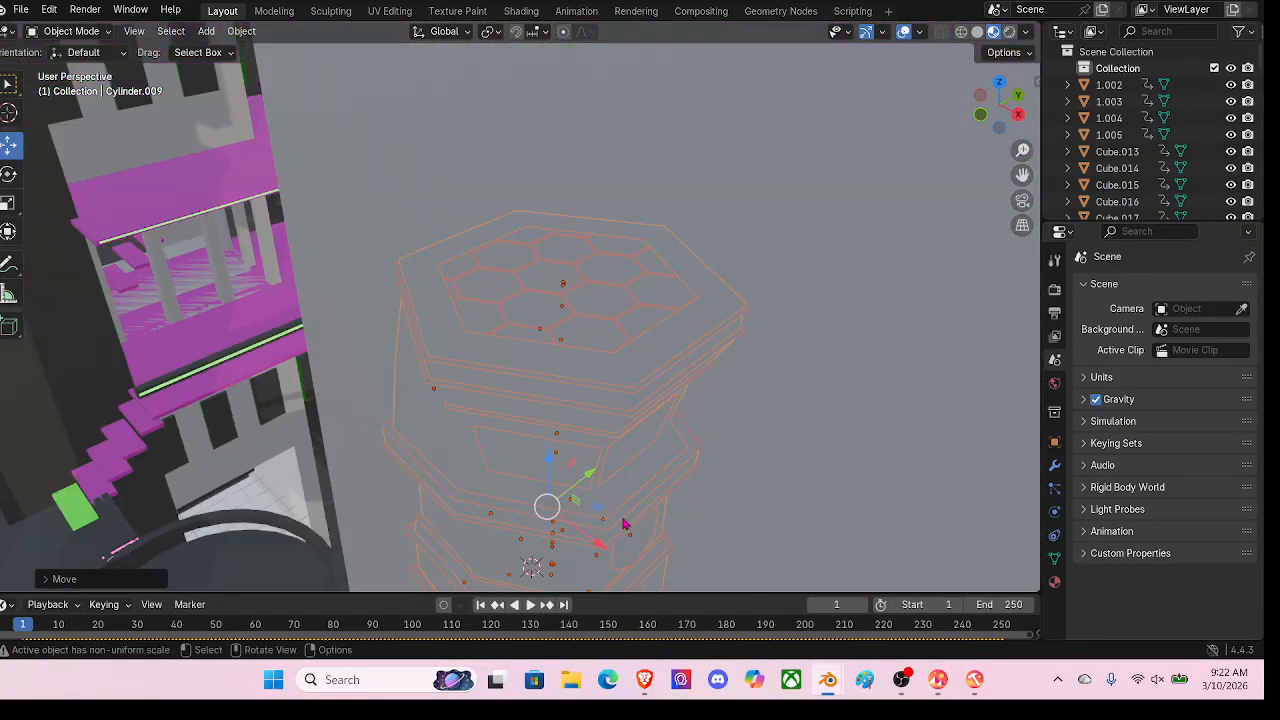
Step: Nudge the HEX club along the Y axis toward the green-striped towers behind it
{"action": "scroll", "coordinate": [612, 518], "scroll_direction": "up", "scroll_amount": 3}
{"action": "middle_click_drag", "start_coordinate": [512, 490], "coordinate": [536, 497]}
{"action": "key", "text": "g"}
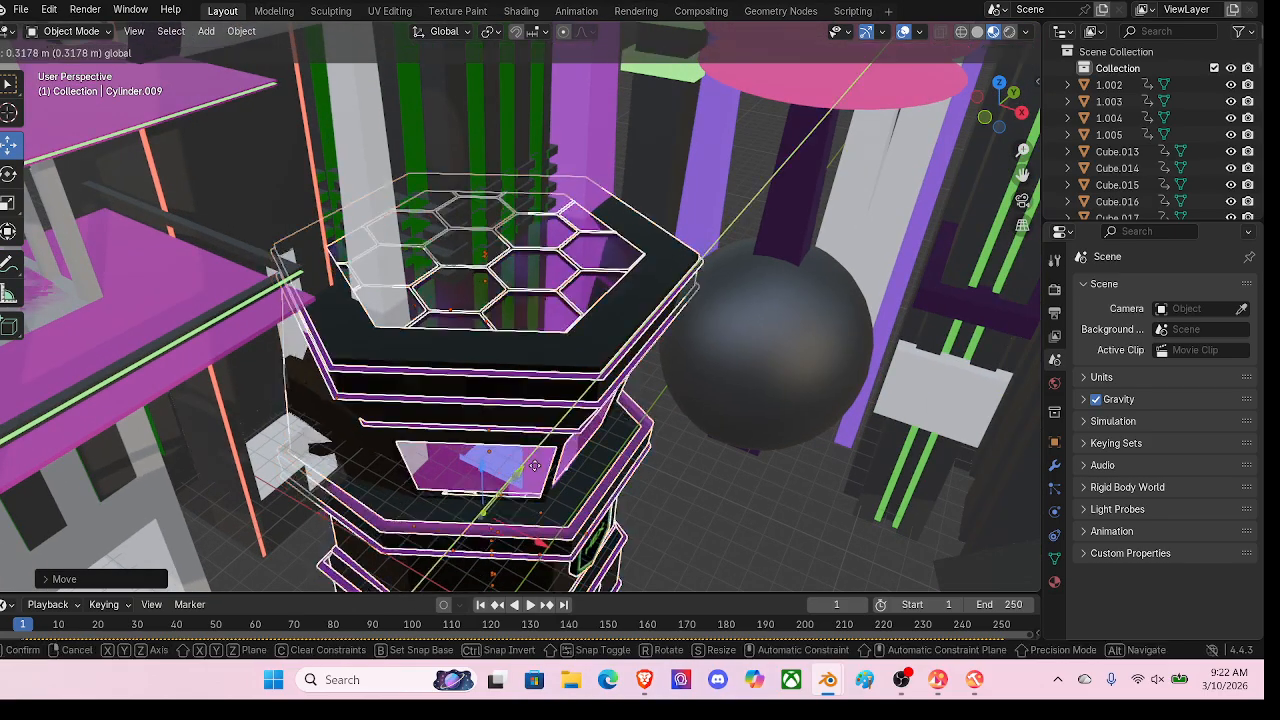
{"action": "left_click_drag", "start_coordinate": [643, 383], "coordinate": [595, 436]}
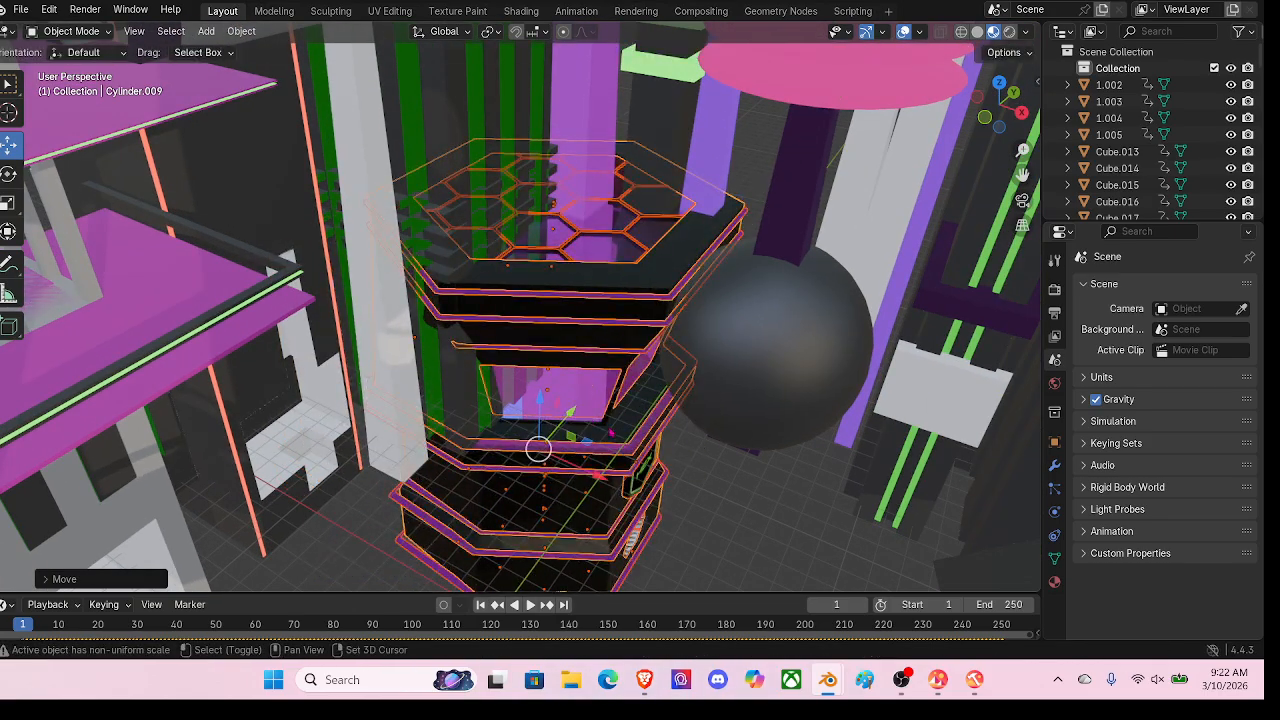
Step: Raise the HEX club straight up along Z beside the dark sphere until its lower storeys clear the ground
{"action": "middle_click_drag", "start_coordinate": [595, 436], "coordinate": [603, 365], "text": "shift"}
{"action": "scroll", "coordinate": [603, 365], "scroll_direction": "down", "scroll_amount": 1}
{"action": "scroll", "coordinate": [603, 365], "scroll_direction": "down", "scroll_amount": 1}
{"action": "scroll", "coordinate": [506, 363], "scroll_direction": "down", "scroll_amount": 1}
{"action": "middle_click_drag", "start_coordinate": [523, 454], "coordinate": [583, 455], "text": "shift"}
{"action": "scroll", "coordinate": [506, 363], "scroll_direction": "up", "scroll_amount": 2}
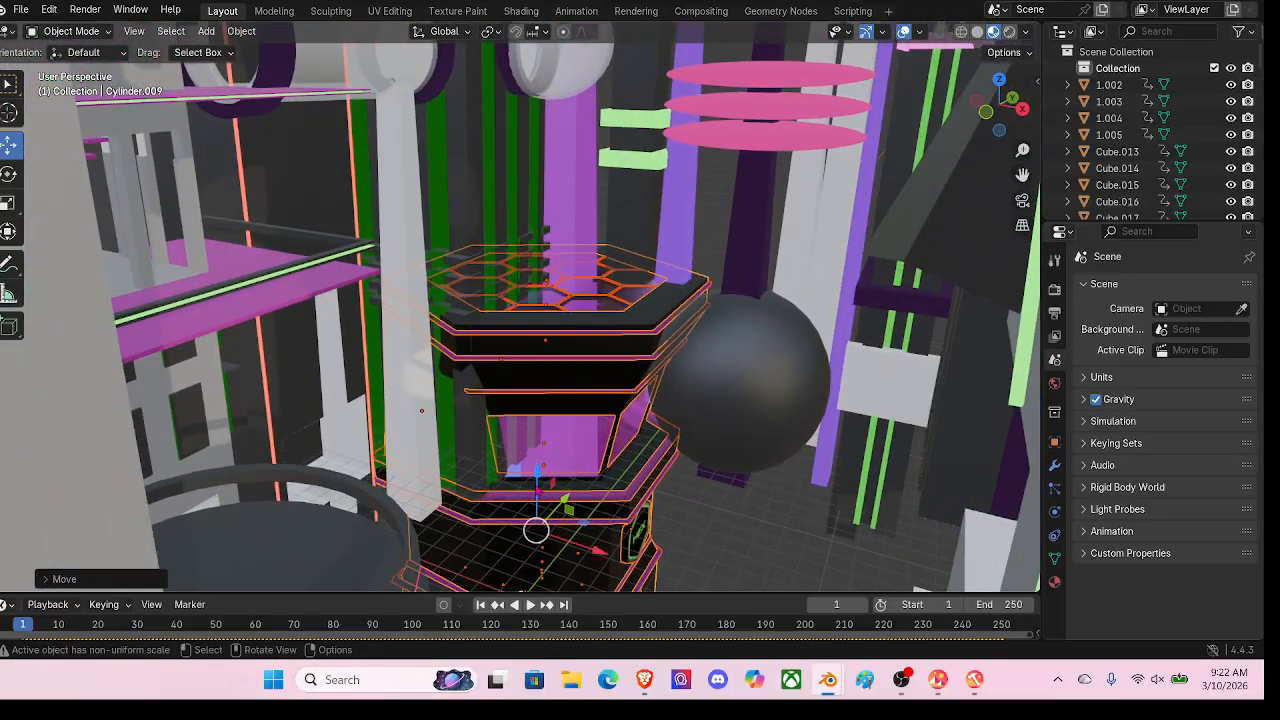
{"action": "left_click_drag", "start_coordinate": [516, 470], "coordinate": [516, 374]}
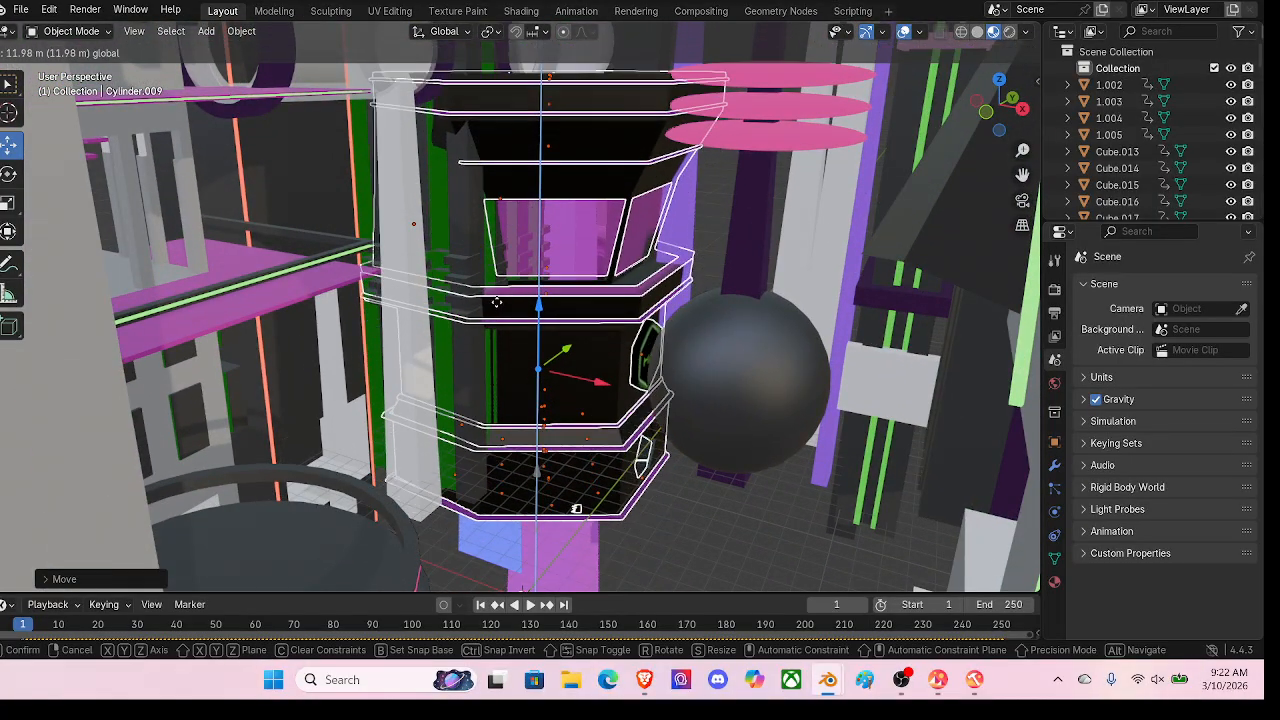
{"action": "left_click_drag", "start_coordinate": [478, 248], "coordinate": [481, 251]}
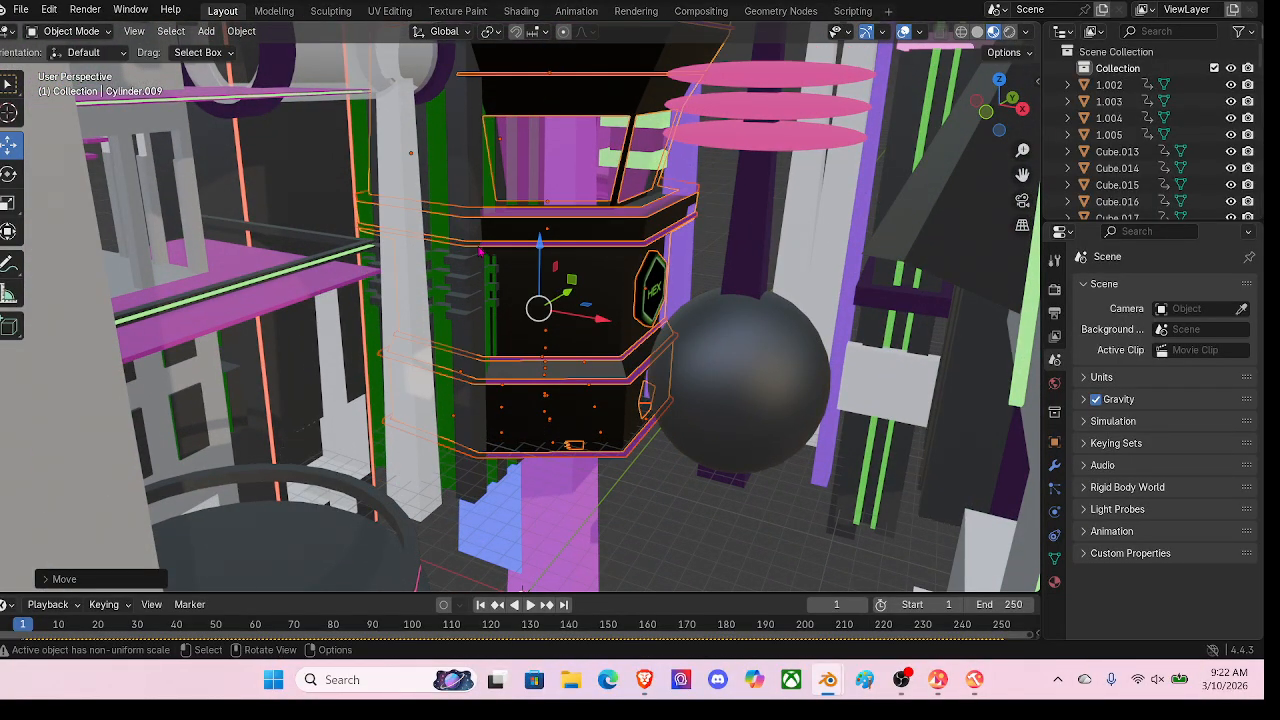
Step: Move the HEX club out of the city along the Y axis so it stands clear beyond the outer towers
{"action": "middle_click_drag", "start_coordinate": [614, 368], "coordinate": [788, 412]}
{"action": "scroll", "coordinate": [723, 334], "scroll_direction": "up", "scroll_amount": 3}
{"action": "middle_click_drag", "start_coordinate": [723, 334], "coordinate": [512, 393]}
{"action": "scroll", "coordinate": [505, 412], "scroll_direction": "down", "scroll_amount": 12}
{"action": "middle_click_drag", "start_coordinate": [625, 375], "coordinate": [758, 486]}
{"action": "middle_click_drag", "start_coordinate": [711, 308], "coordinate": [700, 280]}
{"action": "left_click_drag", "start_coordinate": [645, 155], "coordinate": [730, 59]}
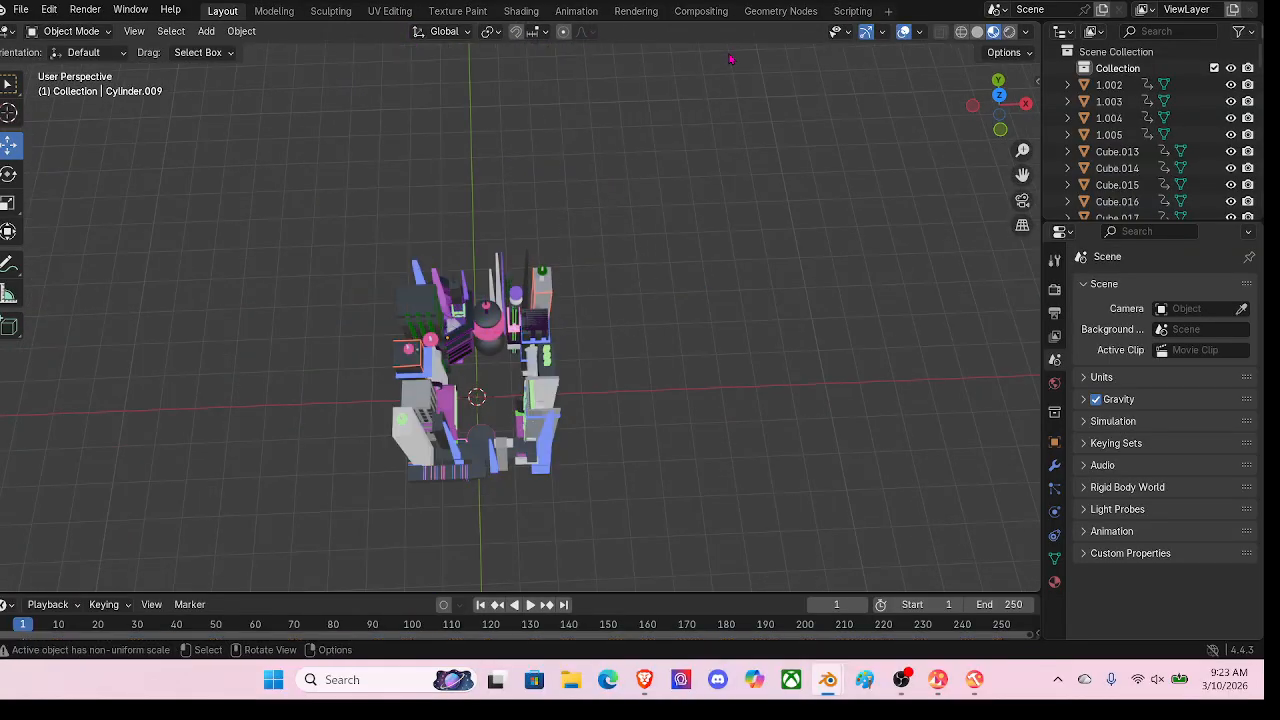
{"action": "middle_click_drag", "start_coordinate": [668, 300], "coordinate": [540, 285]}
{"action": "scroll", "coordinate": [538, 320], "scroll_direction": "up", "scroll_amount": 7}
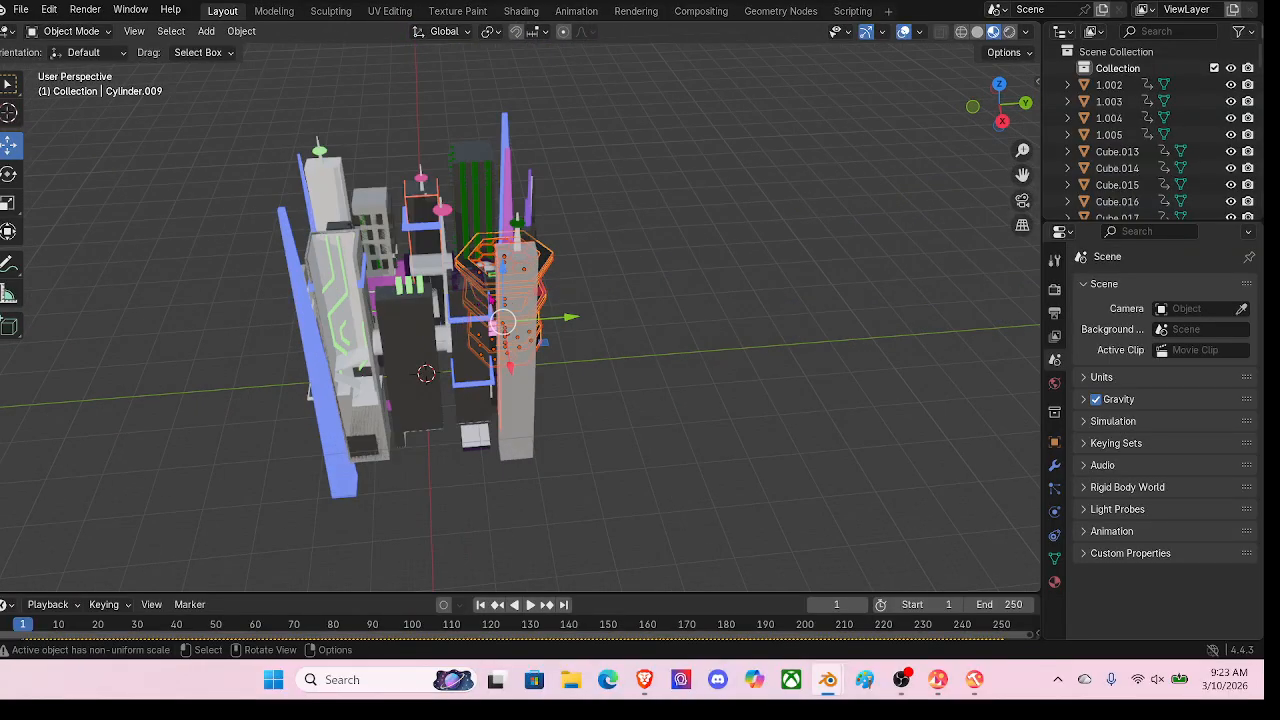
{"action": "middle_click_drag", "start_coordinate": [537, 362], "coordinate": [525, 306]}
{"action": "left_click_drag", "start_coordinate": [634, 541], "coordinate": [878, 564]}
{"action": "middle_click_drag", "start_coordinate": [810, 530], "coordinate": [672, 240], "text": "shift"}
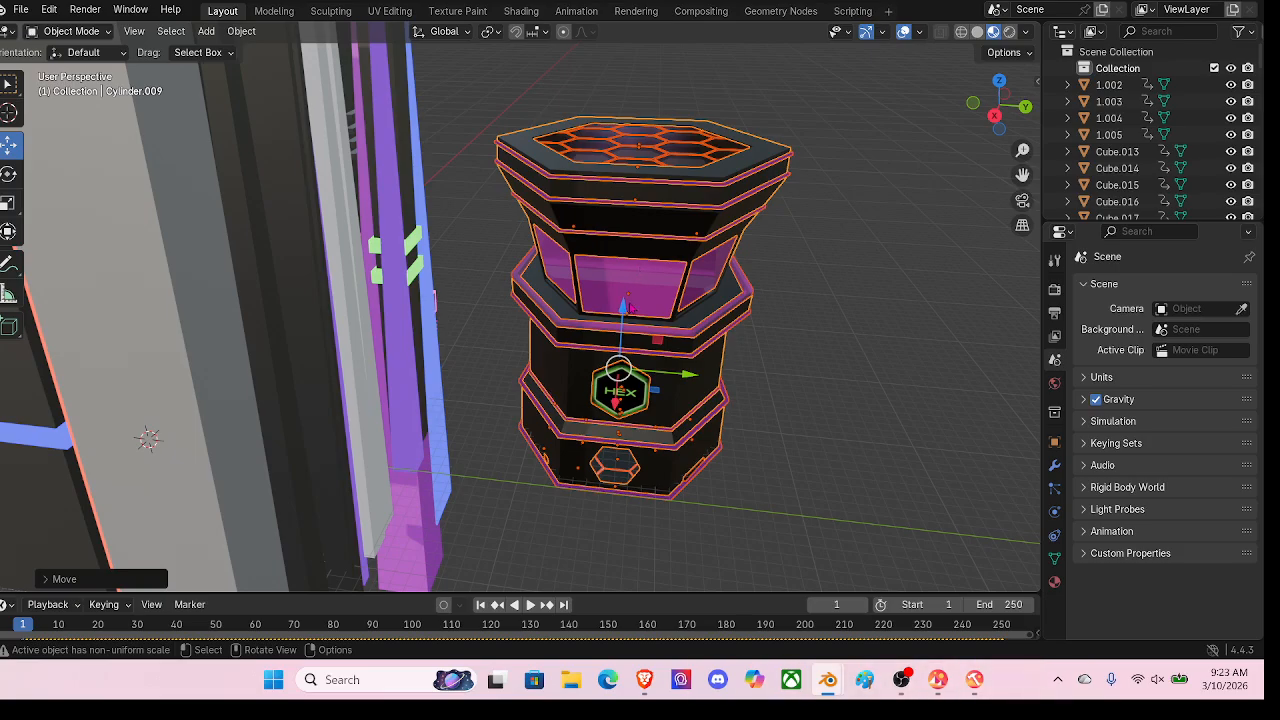
Step: Examine the dark tower with three green strips and the neighbouring ribbed tower from top to base
{"action": "scroll", "coordinate": [628, 303], "scroll_direction": "down", "scroll_amount": 5}
{"action": "middle_click_drag", "start_coordinate": [628, 303], "coordinate": [562, 364]}
{"action": "scroll", "coordinate": [558, 356], "scroll_direction": "up", "scroll_amount": 3}
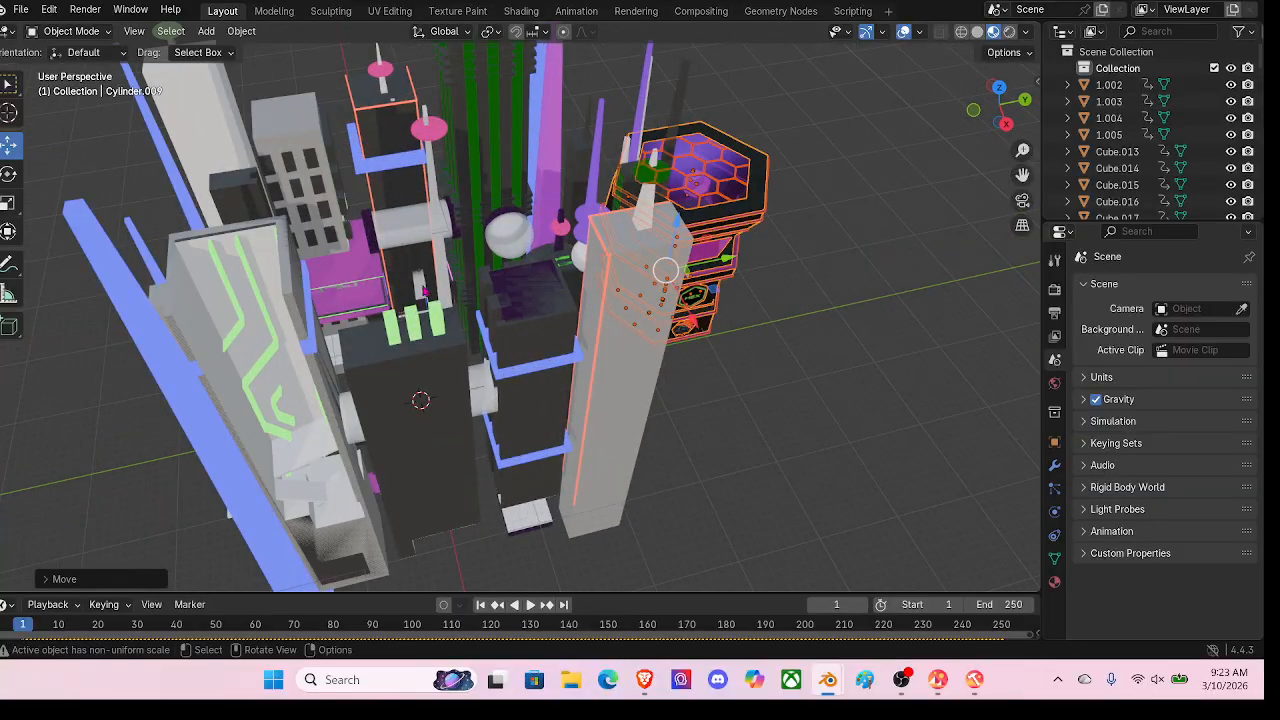
{"action": "middle_click_drag", "start_coordinate": [425, 292], "coordinate": [440, 306]}
{"action": "middle_click_drag", "start_coordinate": [780, 420], "coordinate": [596, 395]}
{"action": "left_click", "coordinate": [595, 394]}
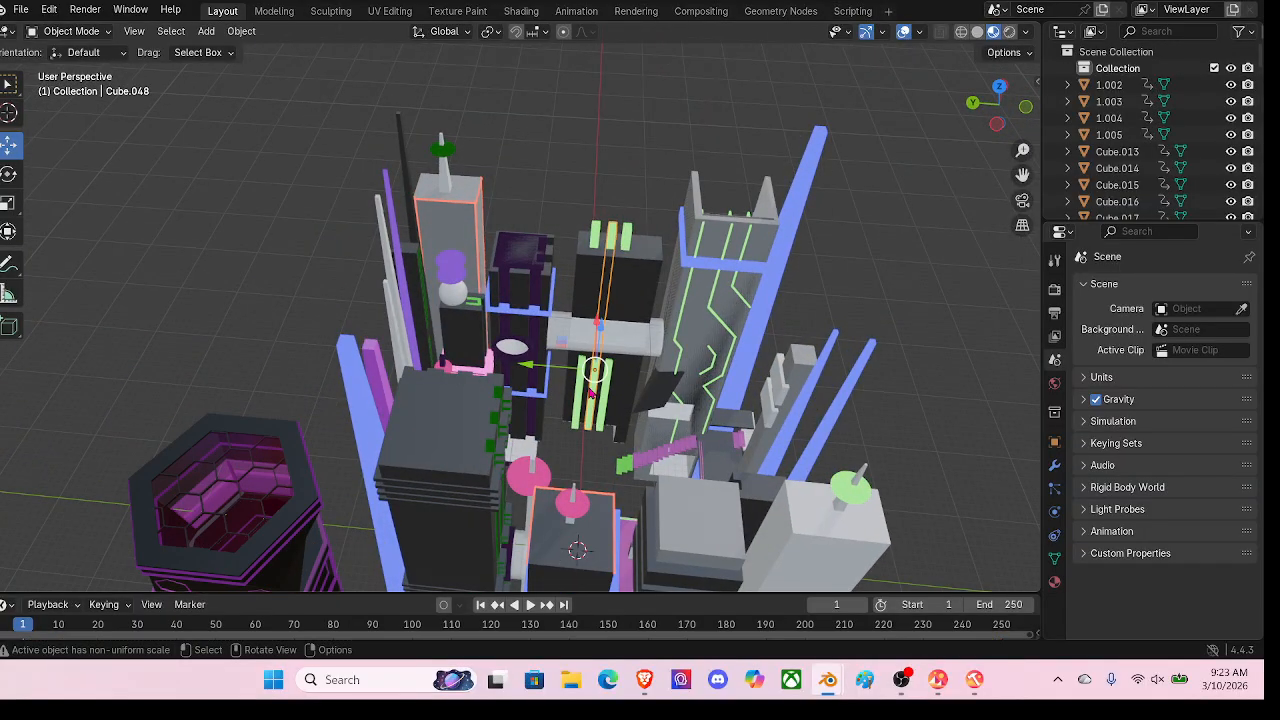
{"action": "scroll", "coordinate": [770, 467], "scroll_direction": "up", "scroll_amount": 5}
{"action": "middle_click_drag", "start_coordinate": [690, 480], "coordinate": [666, 385]}
{"action": "scroll", "coordinate": [666, 383], "scroll_direction": "up", "scroll_amount": 4}
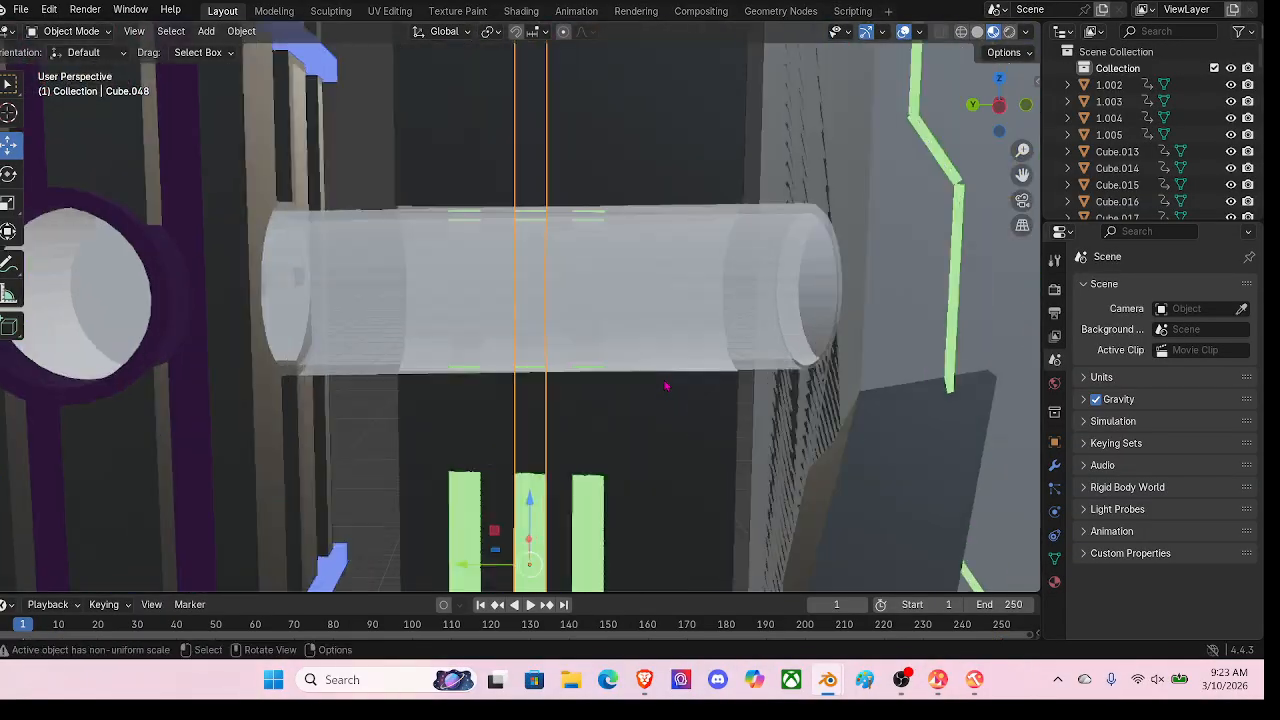
{"action": "middle_click_drag", "start_coordinate": [655, 440], "coordinate": [608, 449]}
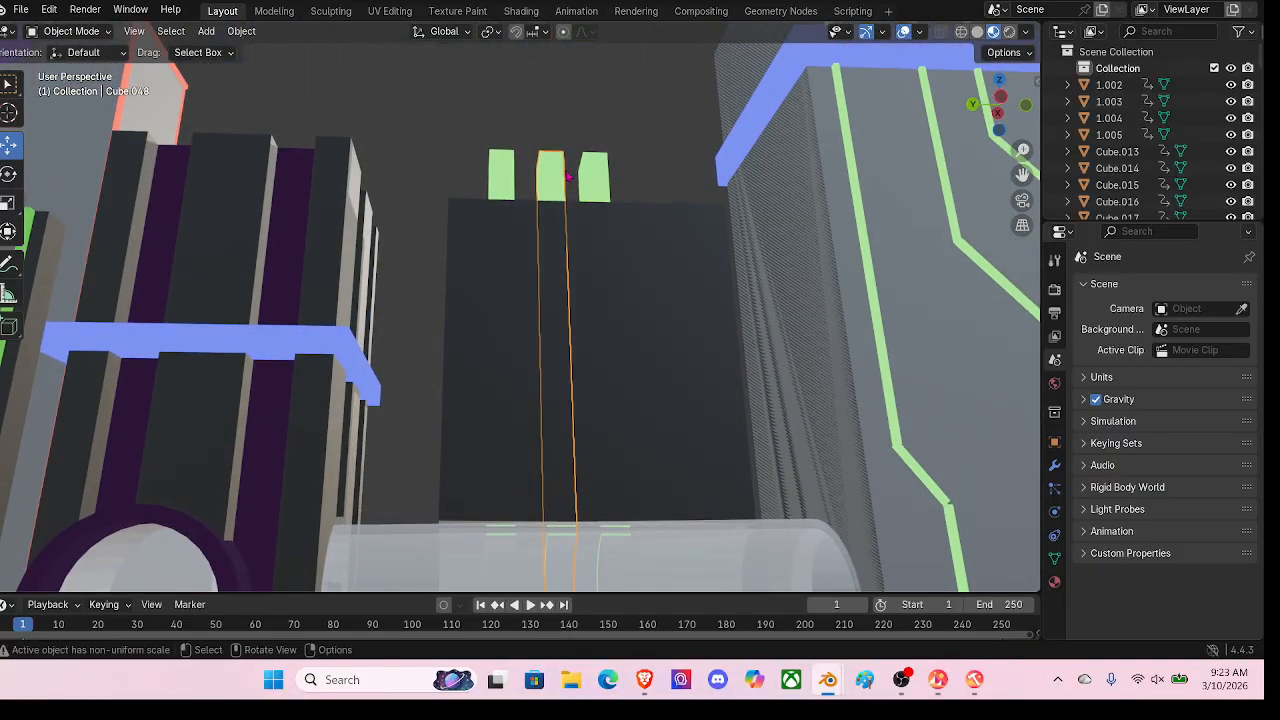
{"action": "middle_click_drag", "start_coordinate": [568, 177], "coordinate": [476, 356]}
{"action": "scroll", "coordinate": [530, 305], "scroll_direction": "down", "scroll_amount": 3}
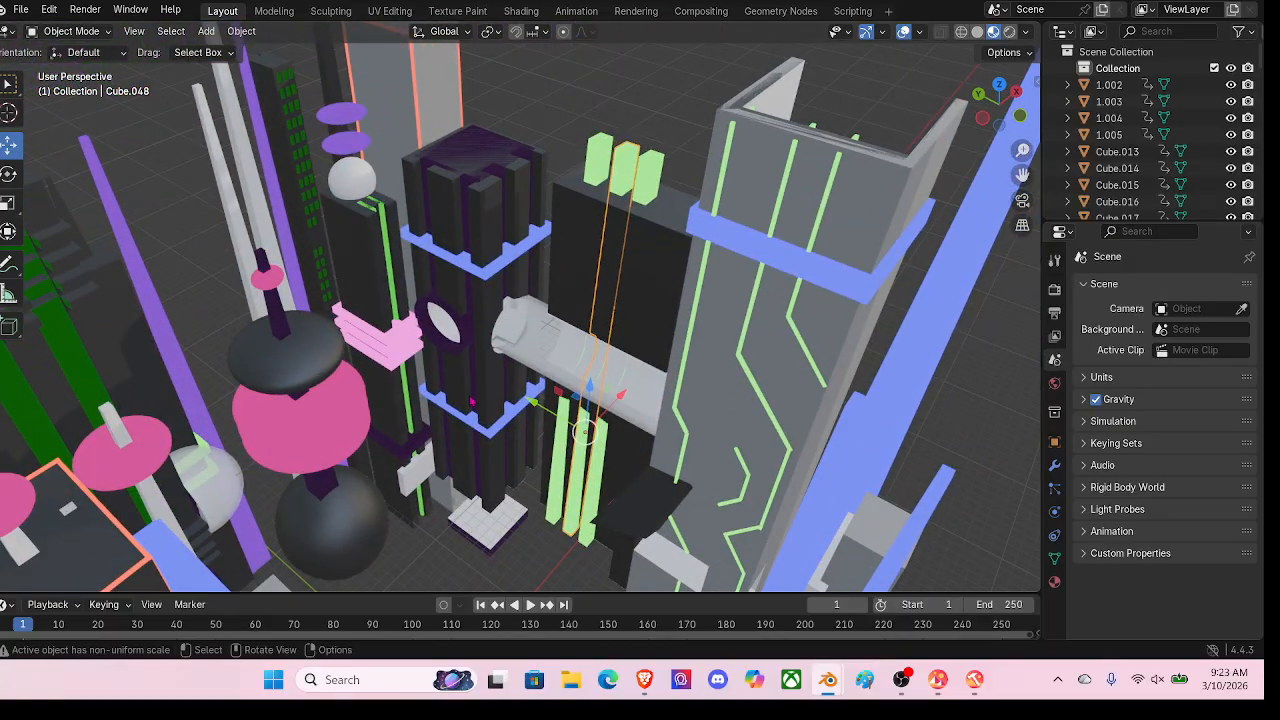
{"action": "left_click", "coordinate": [476, 356]}
{"action": "middle_click_drag", "start_coordinate": [543, 560], "coordinate": [570, 254], "text": "shift"}
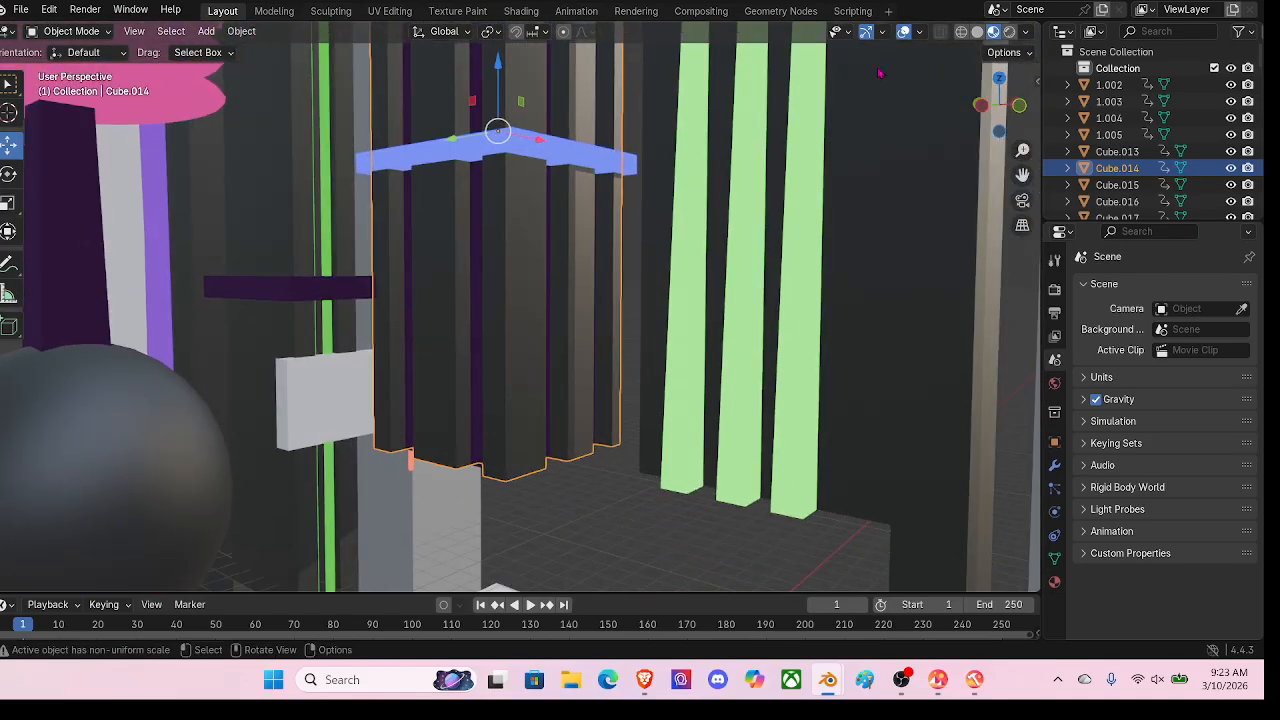
Step: Box-select part of the city, inspect the ground area below the ribbed and green-striped towers, and clear the selection
{"action": "scroll", "coordinate": [503, 184], "scroll_direction": "down", "scroll_amount": 12}
{"action": "middle_click_drag", "start_coordinate": [505, 190], "coordinate": [588, 387]}
{"action": "middle_click_drag", "start_coordinate": [716, 318], "coordinate": [640, 200]}
{"action": "left_click_drag", "start_coordinate": [612, 97], "coordinate": [483, 446]}
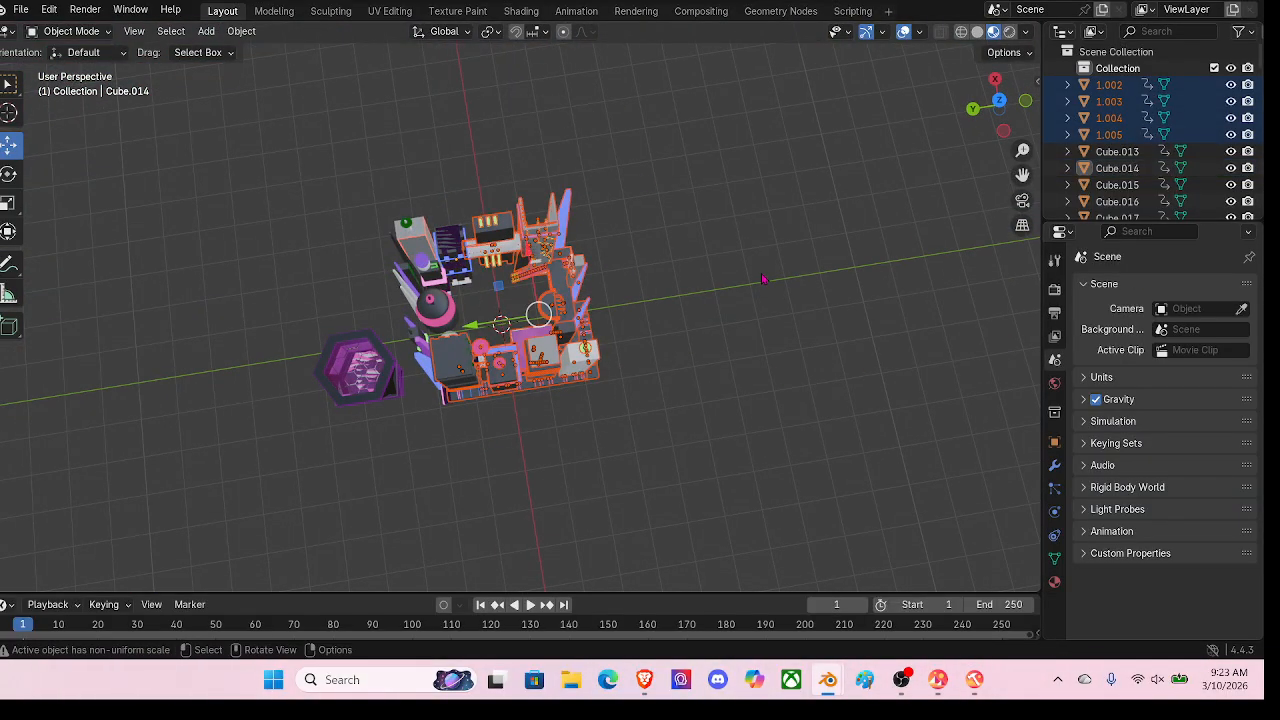
{"action": "middle_click_drag", "start_coordinate": [764, 279], "coordinate": [700, 222]}
{"action": "scroll", "coordinate": [690, 225], "scroll_direction": "up", "scroll_amount": 7}
{"action": "middle_click_drag", "start_coordinate": [582, 257], "coordinate": [597, 391], "text": "shift"}
{"action": "scroll", "coordinate": [592, 393], "scroll_direction": "up", "scroll_amount": 4}
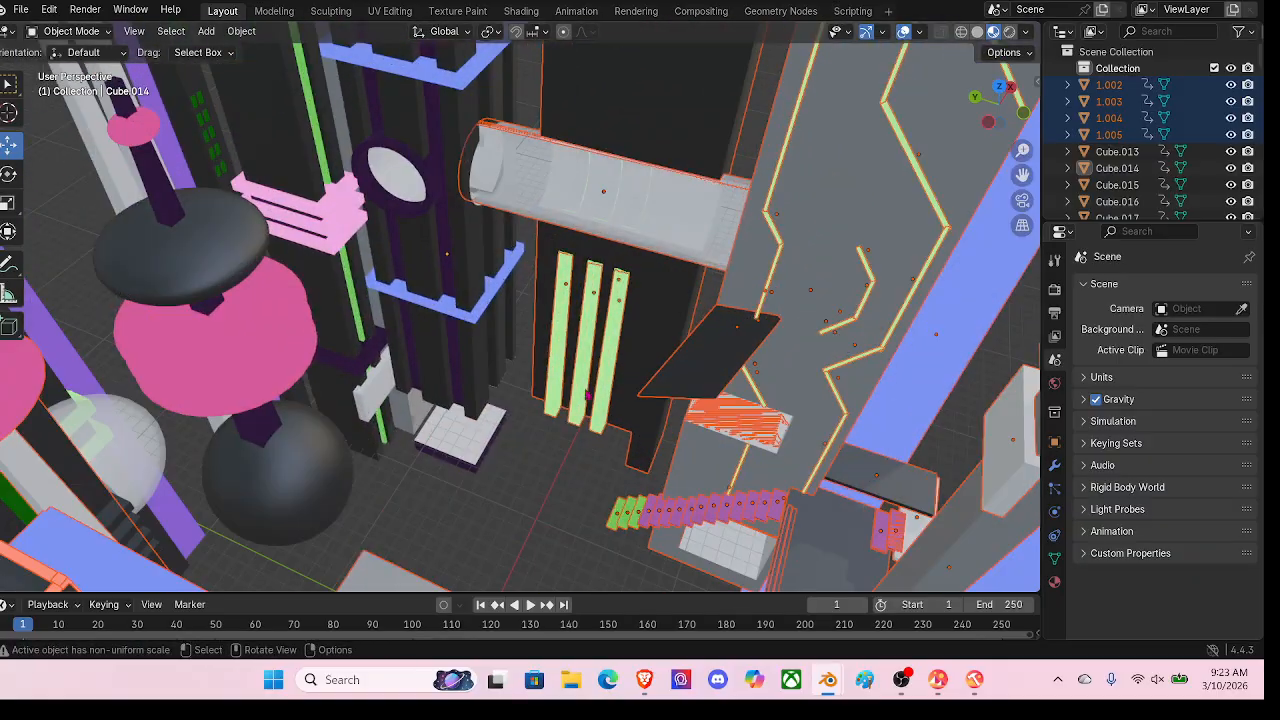
{"action": "scroll", "coordinate": [489, 356], "scroll_direction": "up", "scroll_amount": 2}
{"action": "middle_click_drag", "start_coordinate": [489, 356], "coordinate": [497, 278]}
{"action": "middle_click_drag", "start_coordinate": [500, 325], "coordinate": [505, 188], "text": "shift"}
{"action": "scroll", "coordinate": [505, 188], "scroll_direction": "down", "scroll_amount": 2}
{"action": "scroll", "coordinate": [503, 188], "scroll_direction": "up", "scroll_amount": 3}
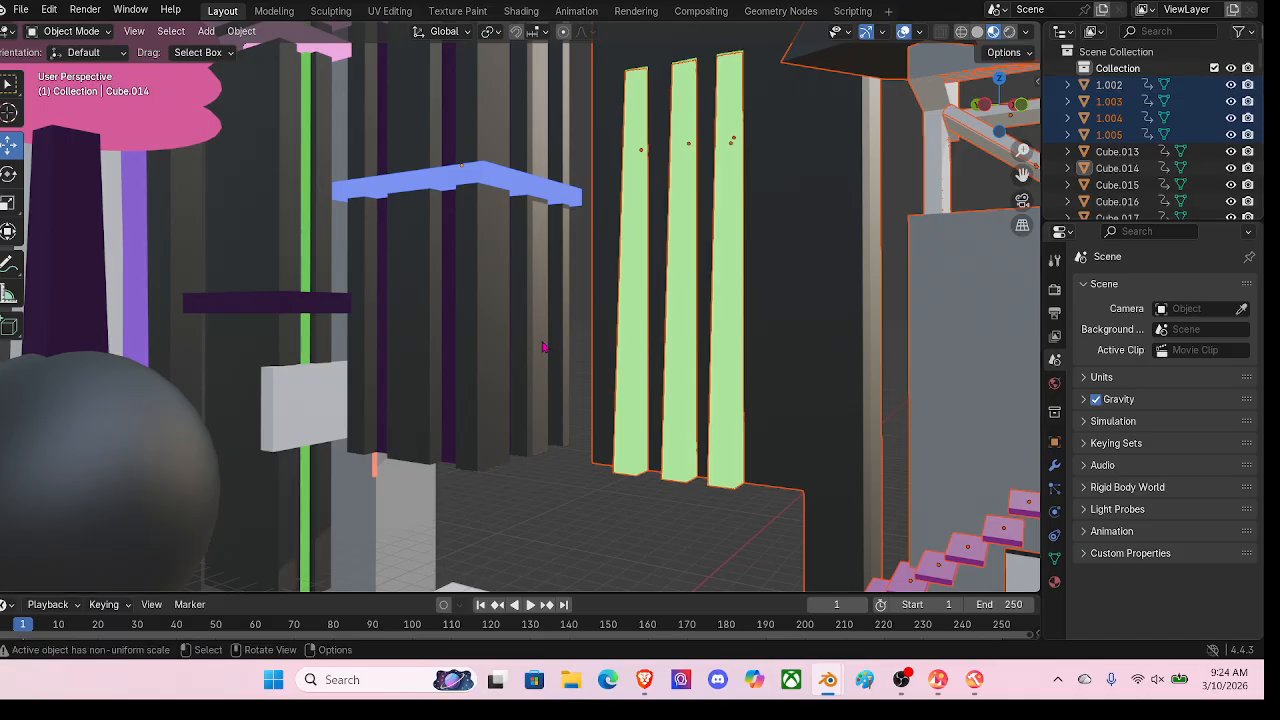
{"action": "scroll", "coordinate": [543, 349], "scroll_direction": "down", "scroll_amount": 2}
{"action": "middle_click_drag", "start_coordinate": [545, 385], "coordinate": [485, 390]}
{"action": "scroll", "coordinate": [555, 440], "scroll_direction": "up", "scroll_amount": 2}
{"action": "left_click", "coordinate": [514, 453]}
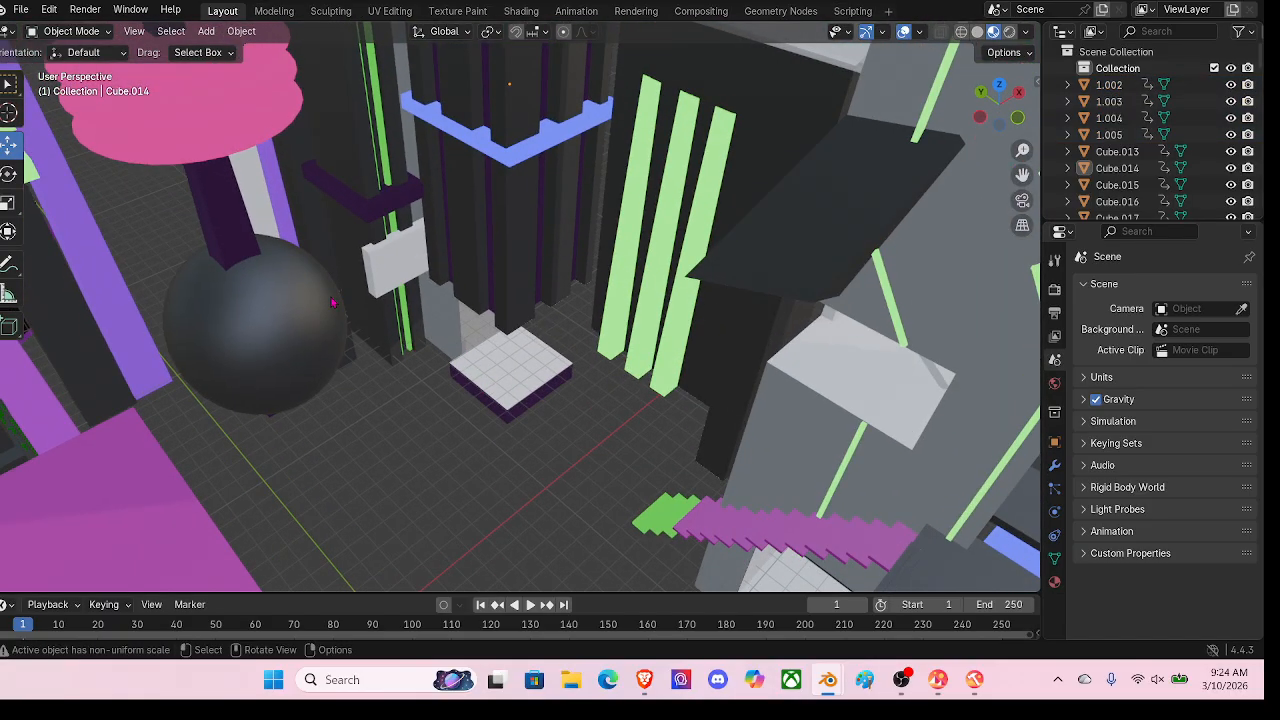
Step: Duplicate the HEX club and move the copy into the city, in front of the ribbed tower beside the green strips
{"action": "scroll", "coordinate": [310, 307], "scroll_direction": "down", "scroll_amount": 10}
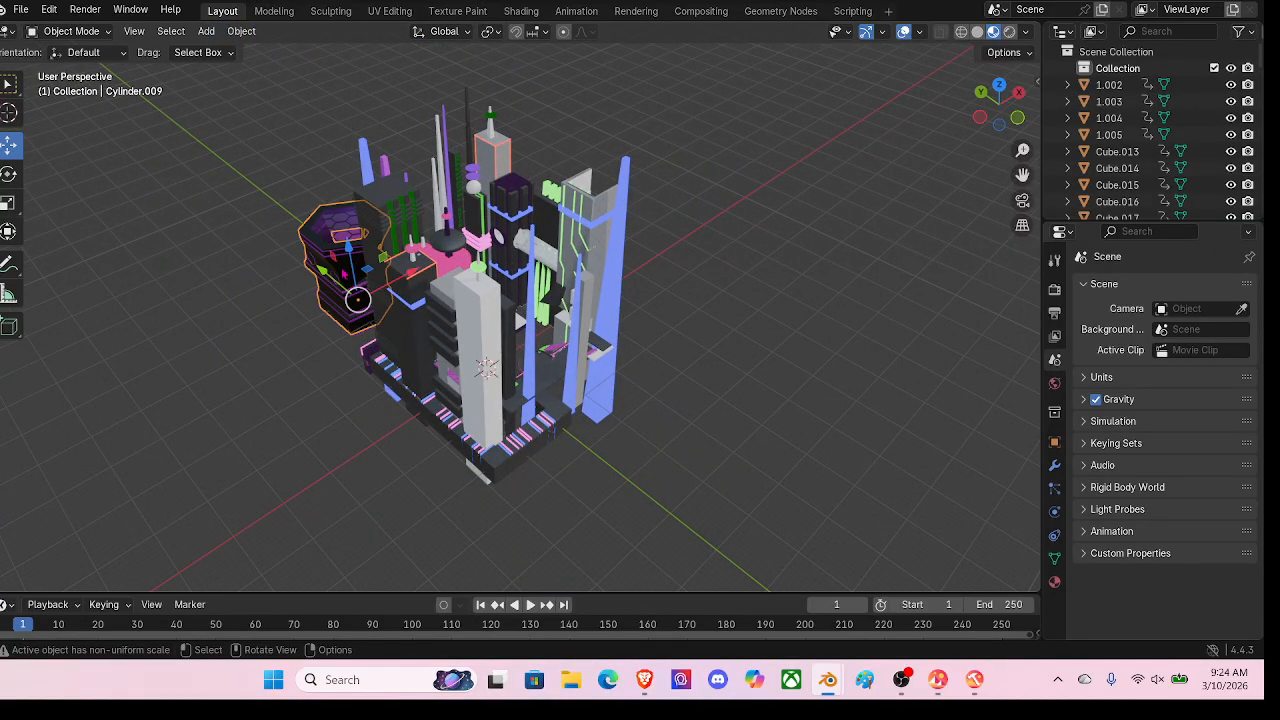
{"action": "key", "text": "shift+d"}
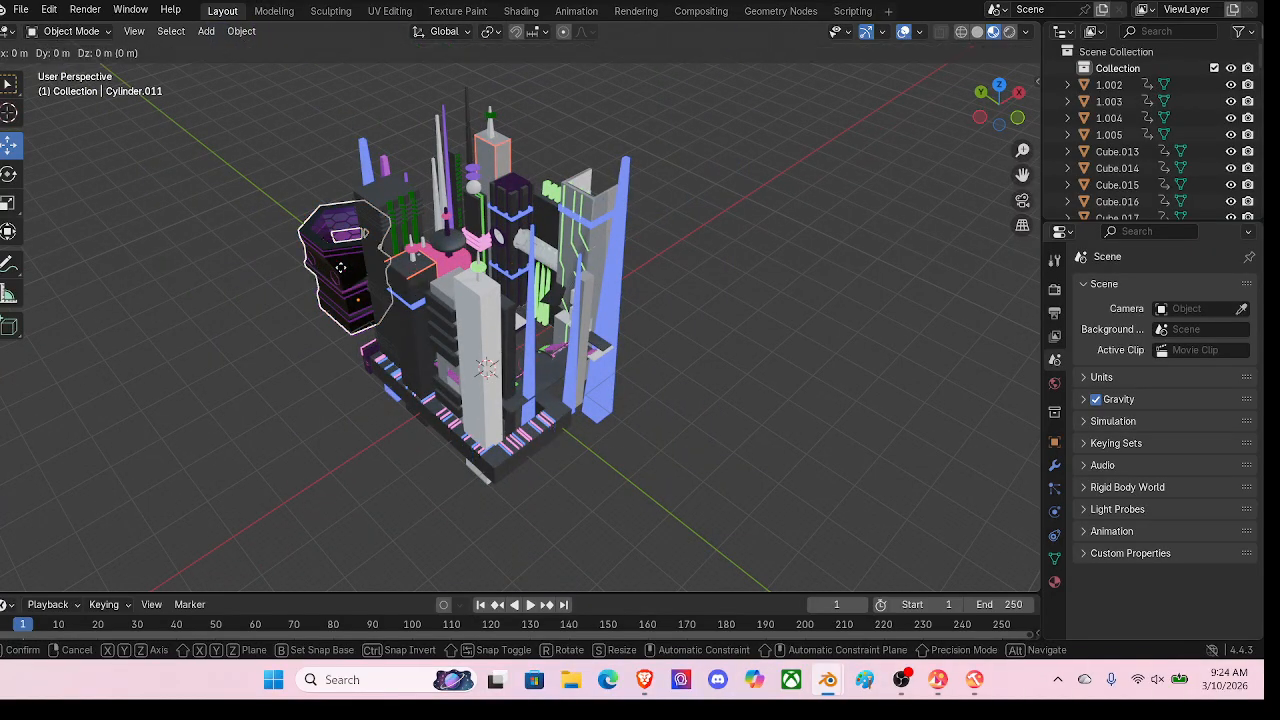
{"action": "right_click", "coordinate": [343, 272]}
{"action": "left_click_drag", "start_coordinate": [412, 273], "coordinate": [495, 228]}
{"action": "left_click_drag", "start_coordinate": [404, 230], "coordinate": [500, 285]}
{"action": "middle_click_drag", "start_coordinate": [500, 285], "coordinate": [512, 297]}
{"action": "scroll", "coordinate": [502, 365], "scroll_direction": "up", "scroll_amount": 7}
{"action": "middle_click_drag", "start_coordinate": [508, 408], "coordinate": [476, 321]}
{"action": "scroll", "coordinate": [490, 308], "scroll_direction": "up", "scroll_amount": 4}
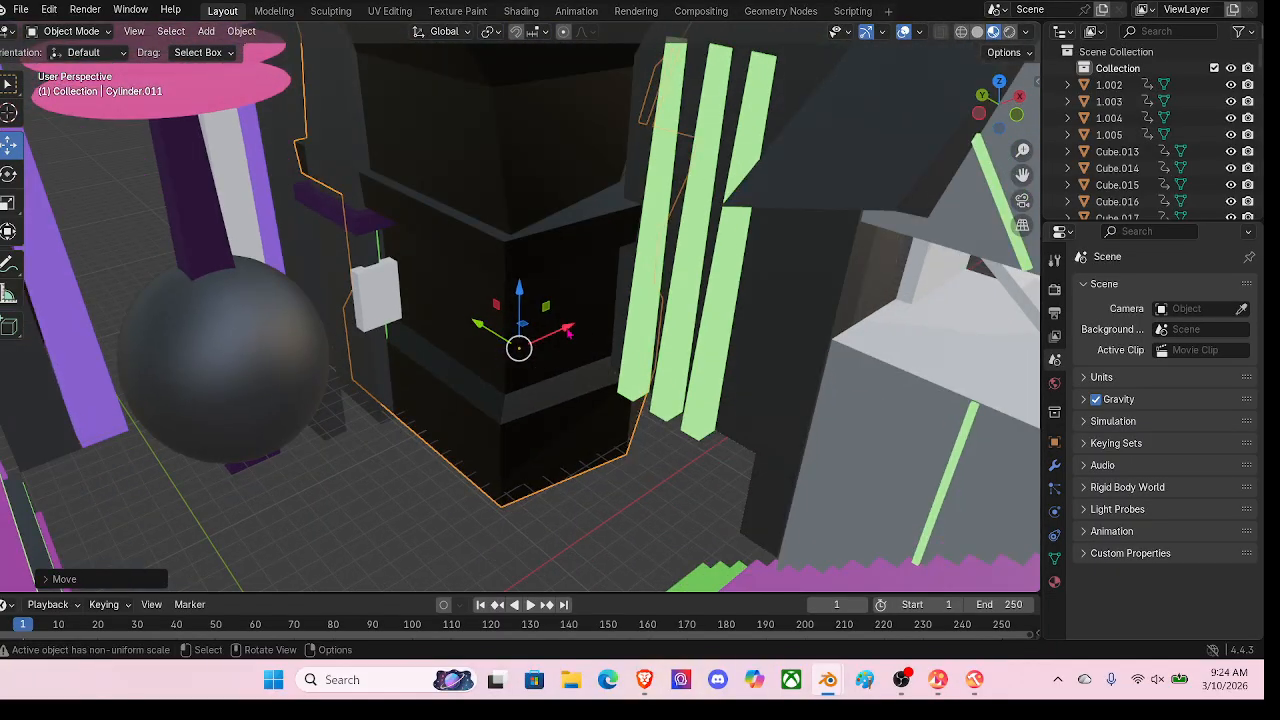
{"action": "left_click_drag", "start_coordinate": [567, 331], "coordinate": [550, 355]}
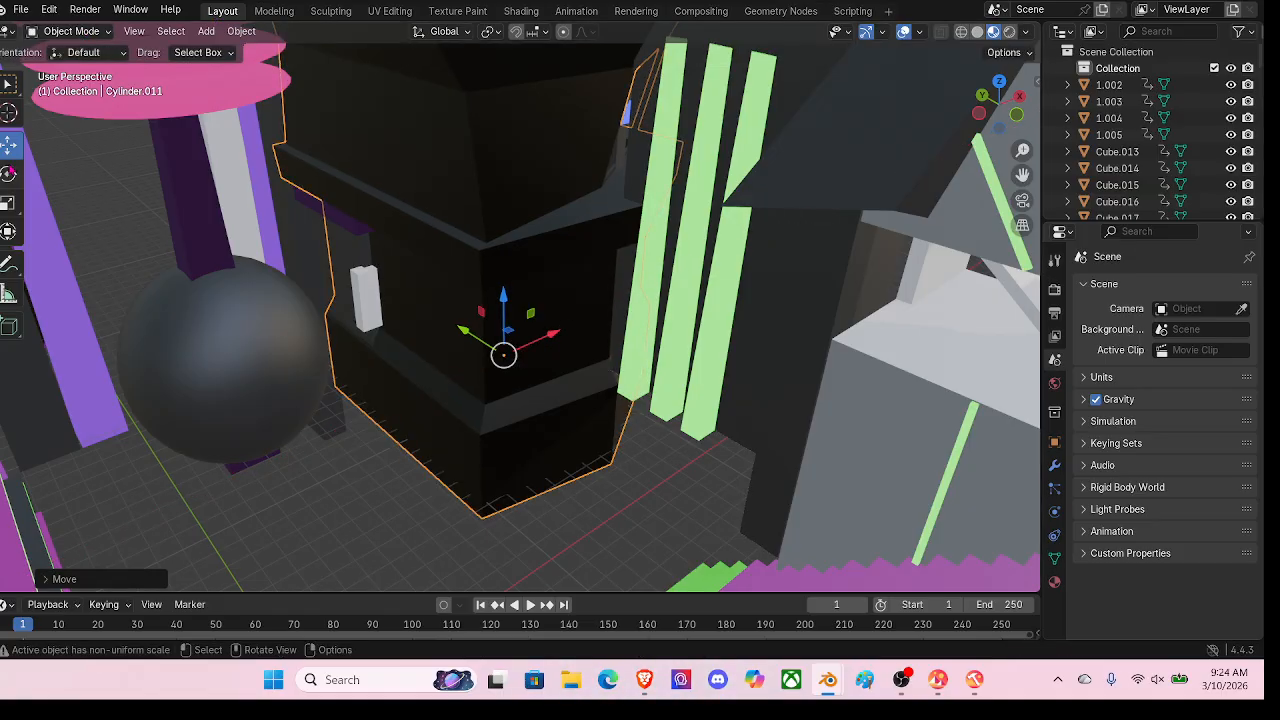
Step: Rotate the club copy by -180° about the global Z axis
{"action": "left_click", "coordinate": [9, 174]}
{"action": "left_click_drag", "start_coordinate": [567, 370], "coordinate": [465, 345]}
{"action": "left_click", "coordinate": [90, 579]}
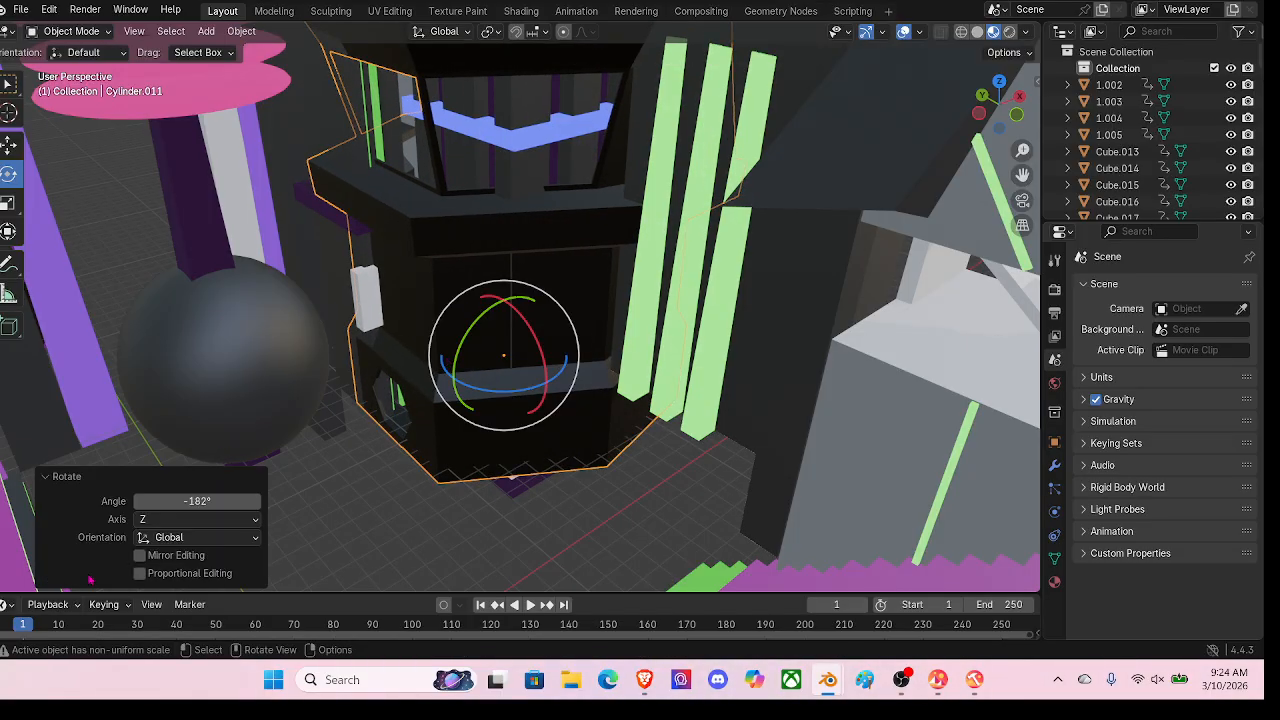
{"action": "left_click", "coordinate": [215, 501]}
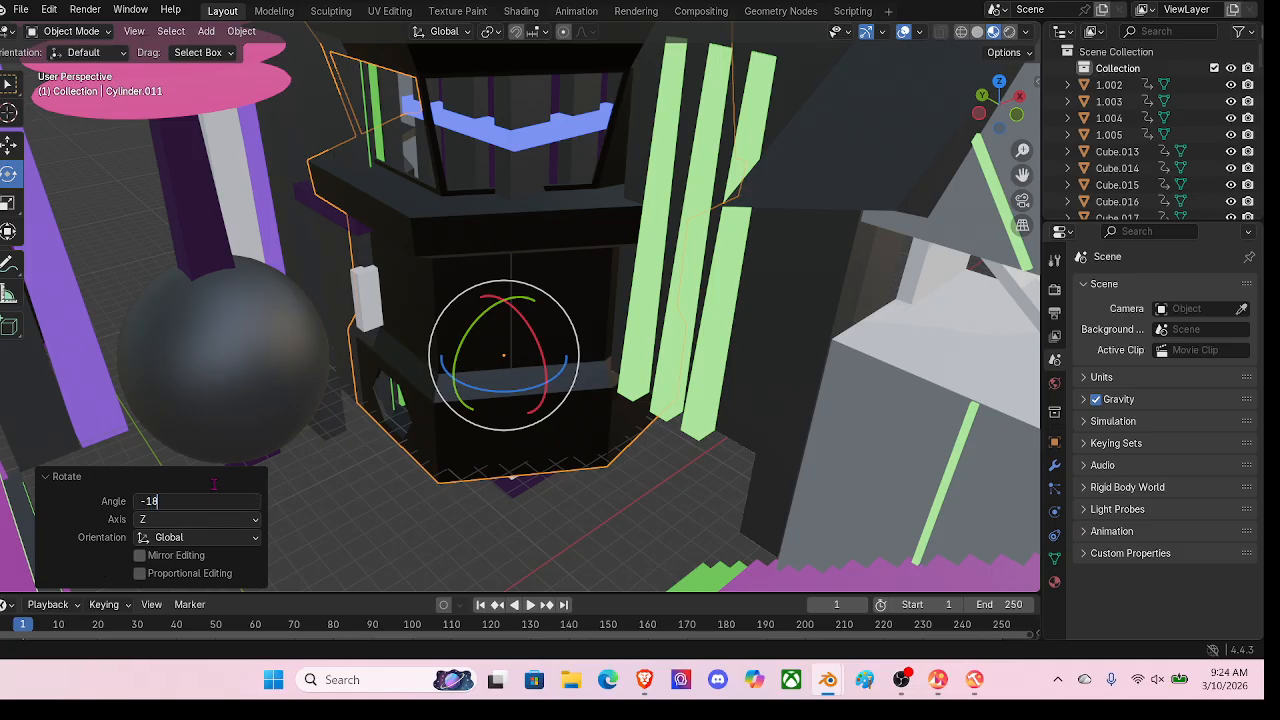
{"action": "key", "text": "Return"}
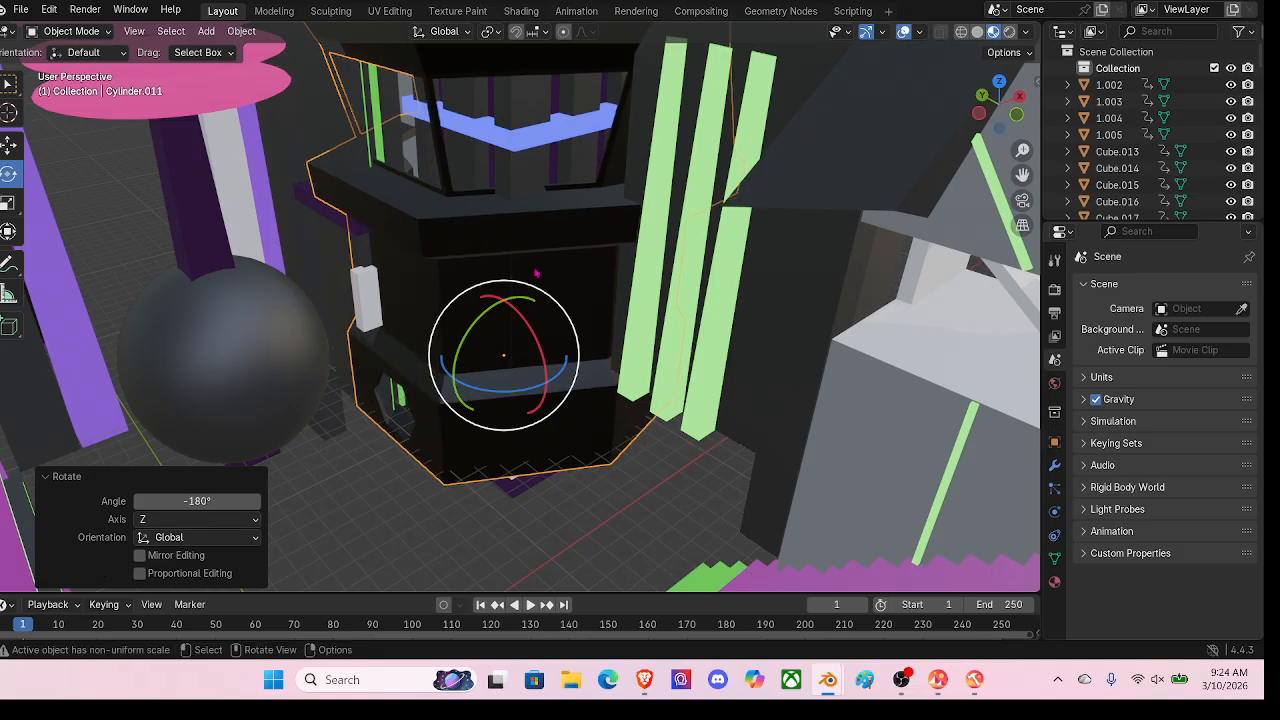
Step: Inspect the rotated club copy up close at its storeys and base, and its fit within the whole city
{"action": "middle_click_drag", "start_coordinate": [536, 273], "coordinate": [590, 275]}
{"action": "scroll", "coordinate": [600, 266], "scroll_direction": "up", "scroll_amount": 5}
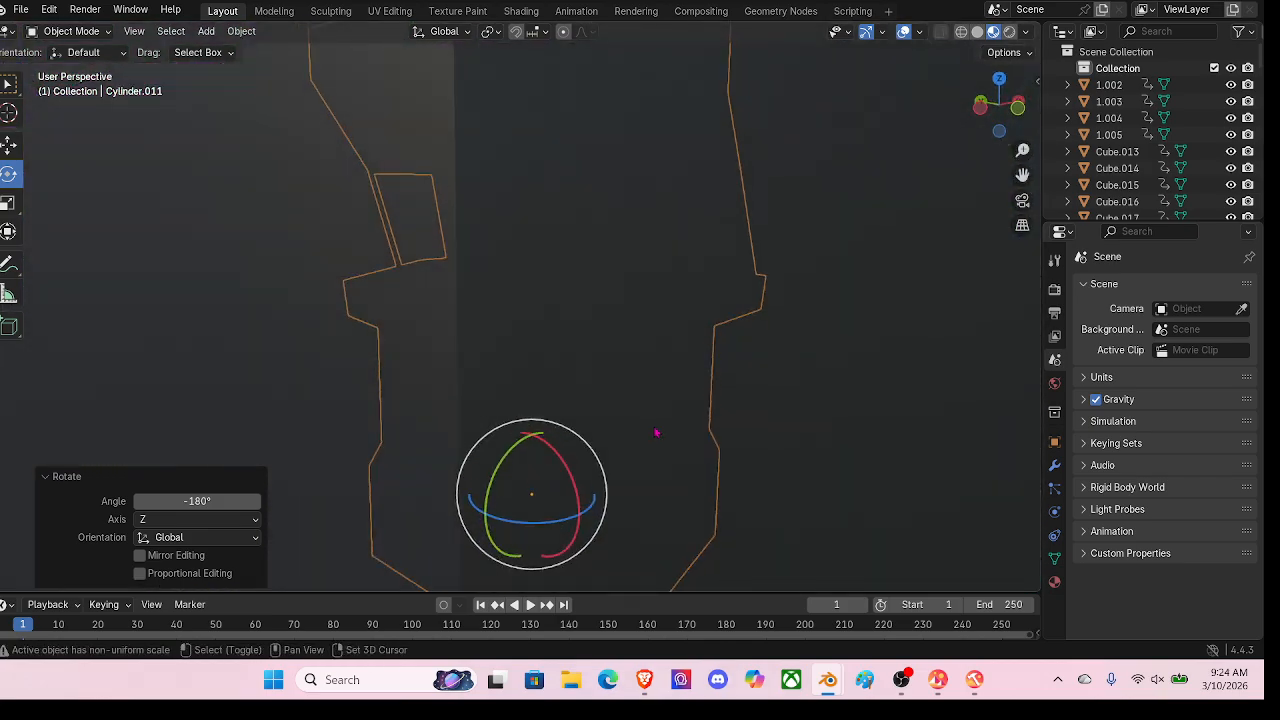
{"action": "middle_click_drag", "start_coordinate": [656, 432], "coordinate": [591, 166], "text": "shift"}
{"action": "scroll", "coordinate": [591, 166], "scroll_direction": "up", "scroll_amount": 4}
{"action": "middle_click_drag", "start_coordinate": [594, 109], "coordinate": [686, 309], "text": "shift"}
{"action": "scroll", "coordinate": [571, 362], "scroll_direction": "down", "scroll_amount": 1}
{"action": "scroll", "coordinate": [590, 348], "scroll_direction": "down", "scroll_amount": 9}
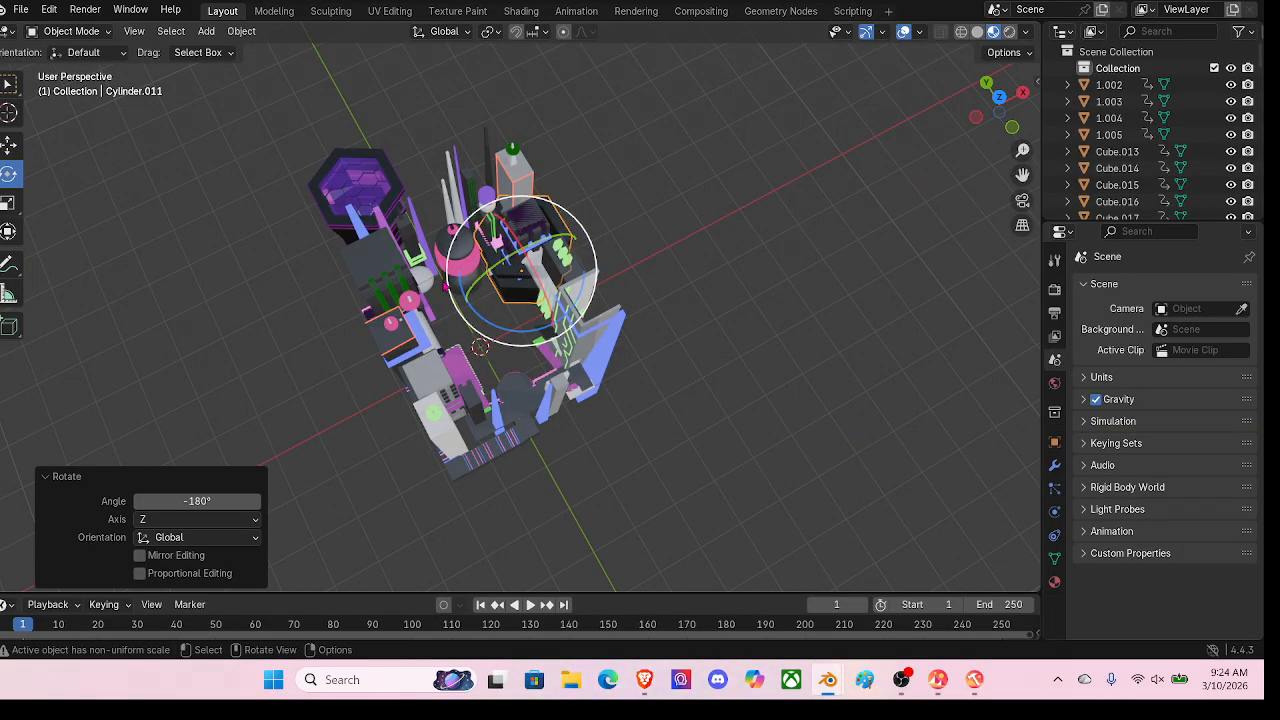
{"action": "scroll", "coordinate": [480, 330], "scroll_direction": "up", "scroll_amount": 8}
{"action": "middle_click_drag", "start_coordinate": [480, 330], "coordinate": [491, 460]}
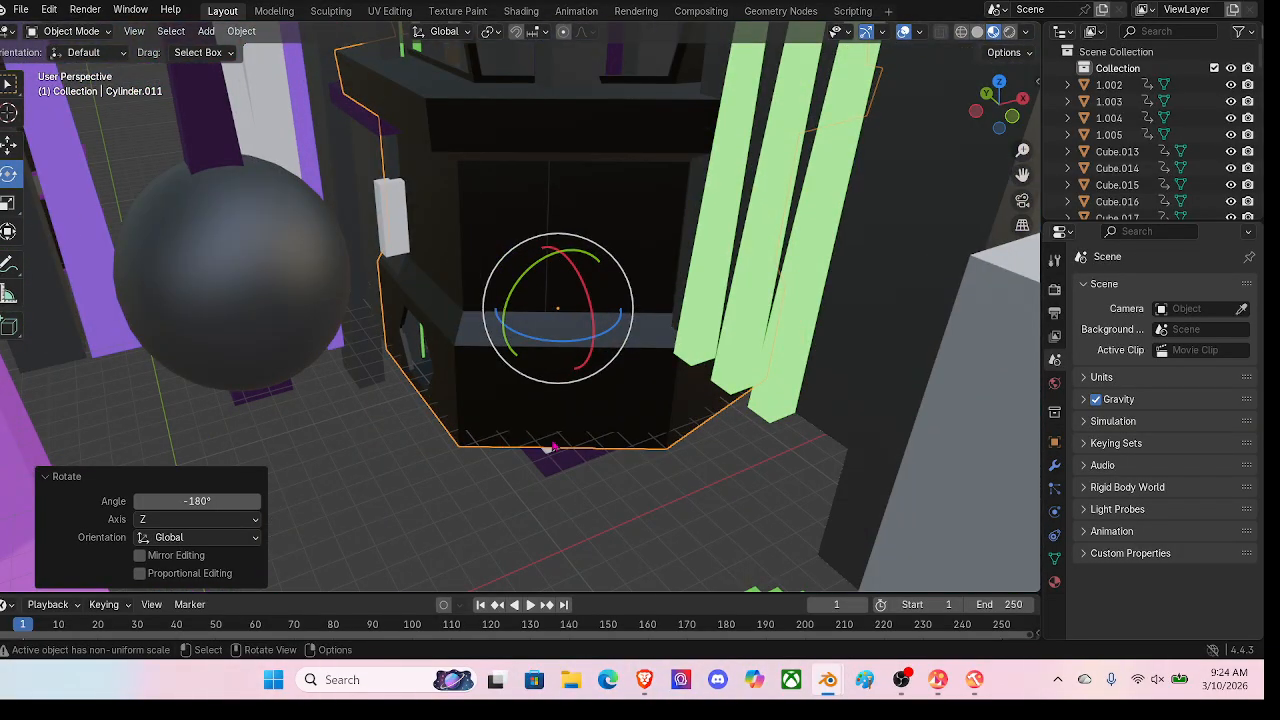
{"action": "middle_click_drag", "start_coordinate": [896, 490], "coordinate": [742, 452]}
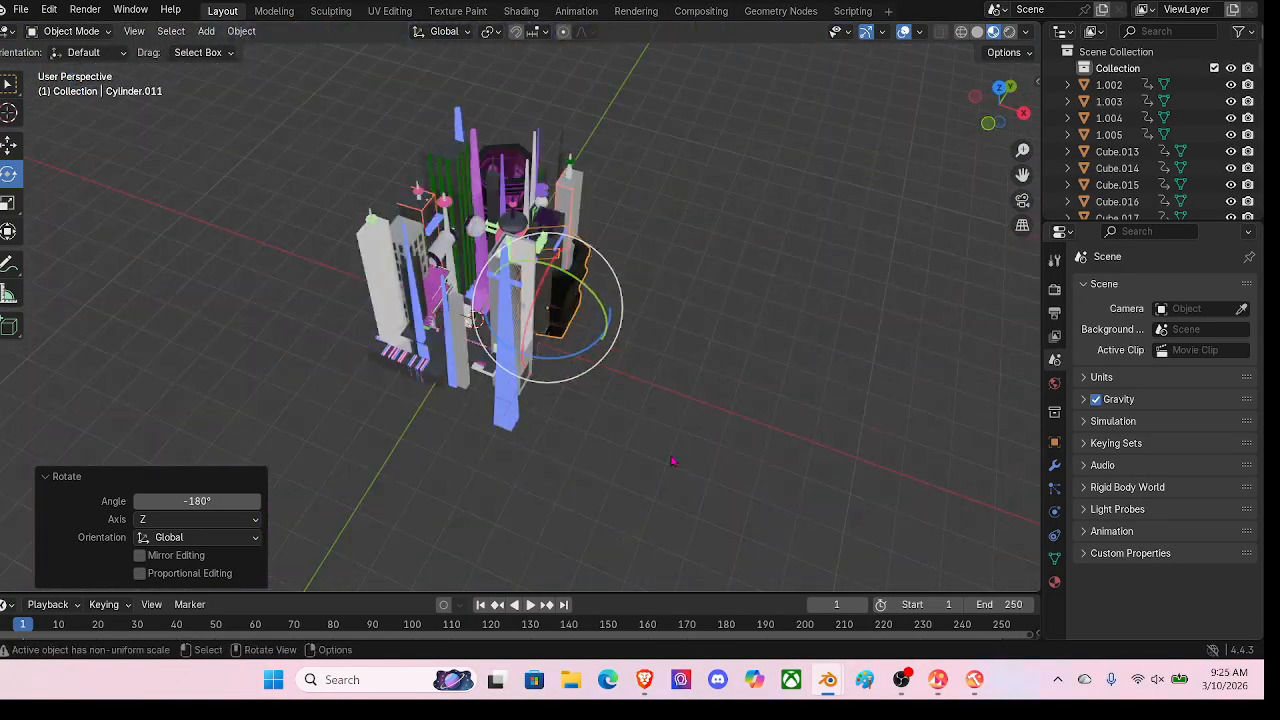
Step: Add a plane at the world origin and scale it uniformly by 3.186 and again by 3.611 to underlie the city
{"action": "left_click", "coordinate": [716, 295]}
{"action": "key", "text": "shift+a"}
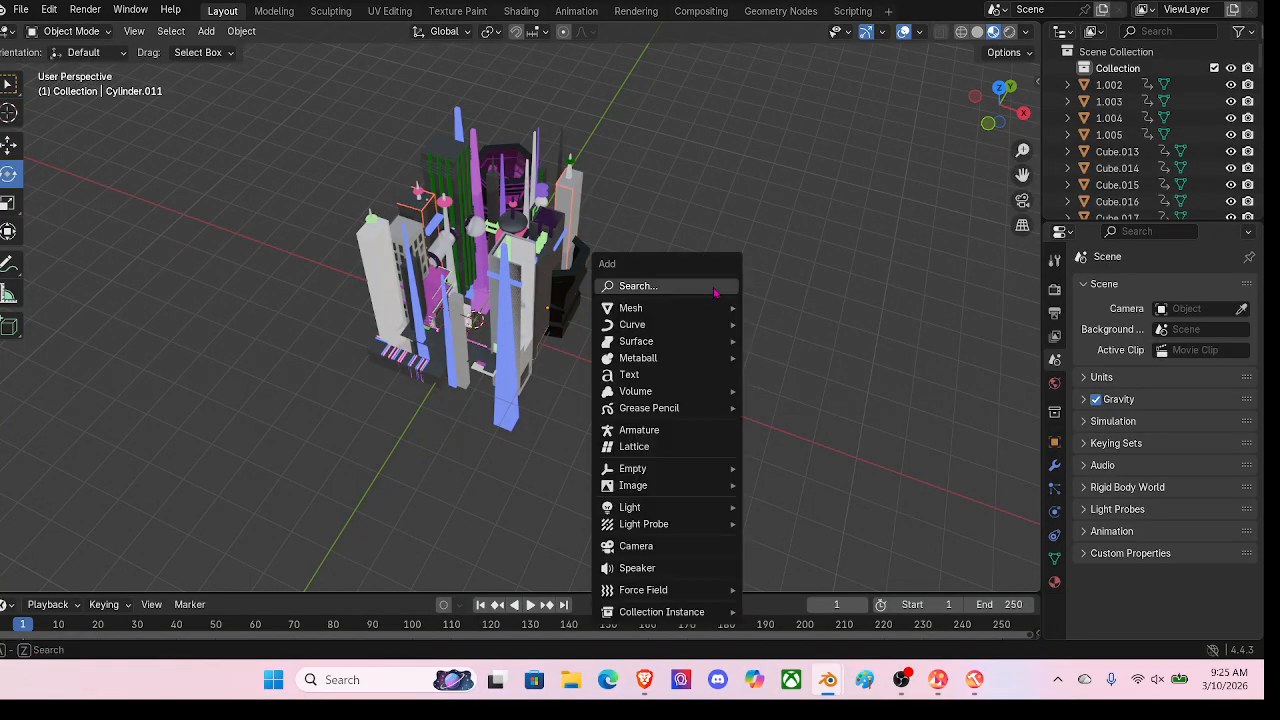
{"action": "mouse_move", "coordinate": [714, 308]}
{"action": "left_click", "coordinate": [782, 308]}
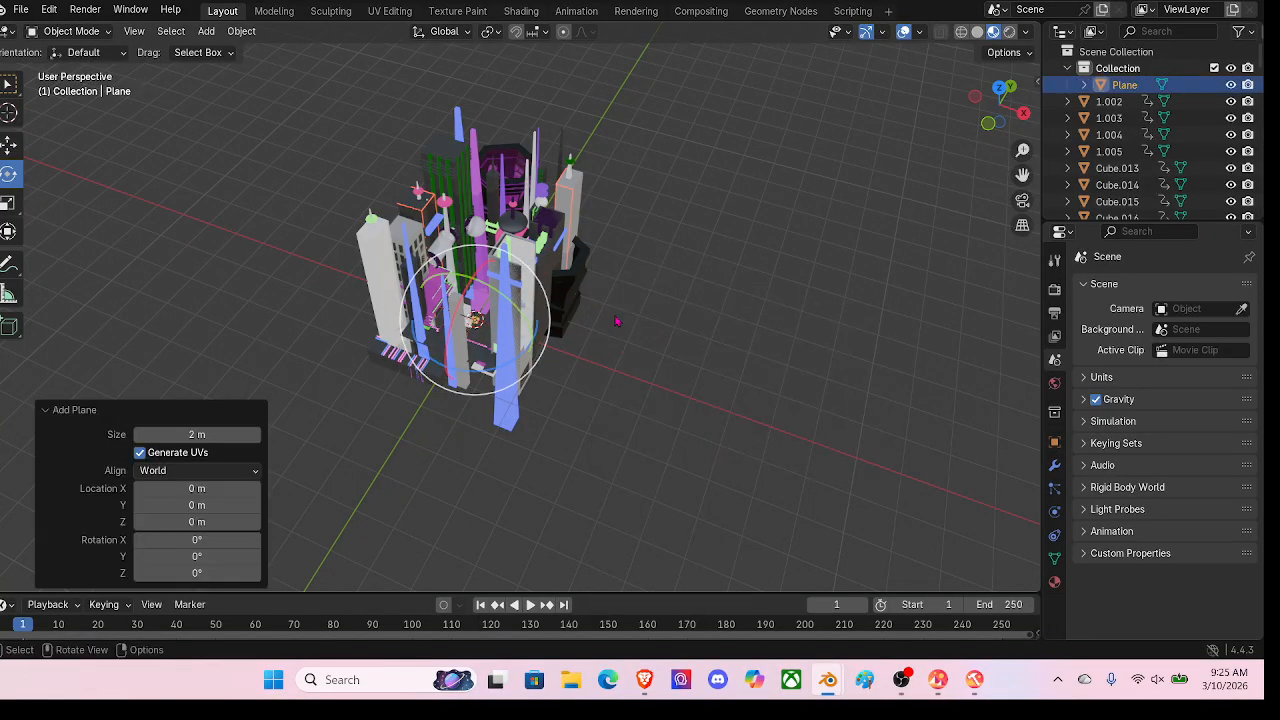
{"action": "key", "text": "s"}
{"action": "left_click", "coordinate": [922, 265]}
{"action": "key", "text": "s"}
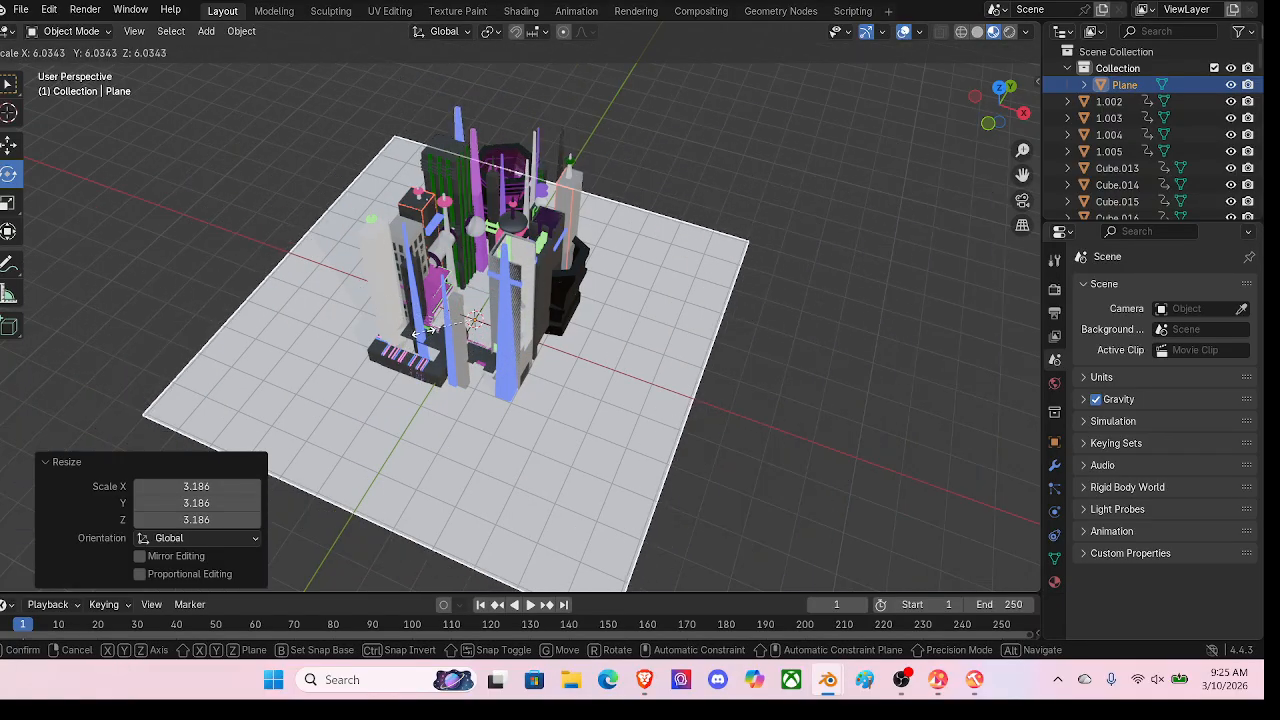
{"action": "left_click", "coordinate": [437, 326]}
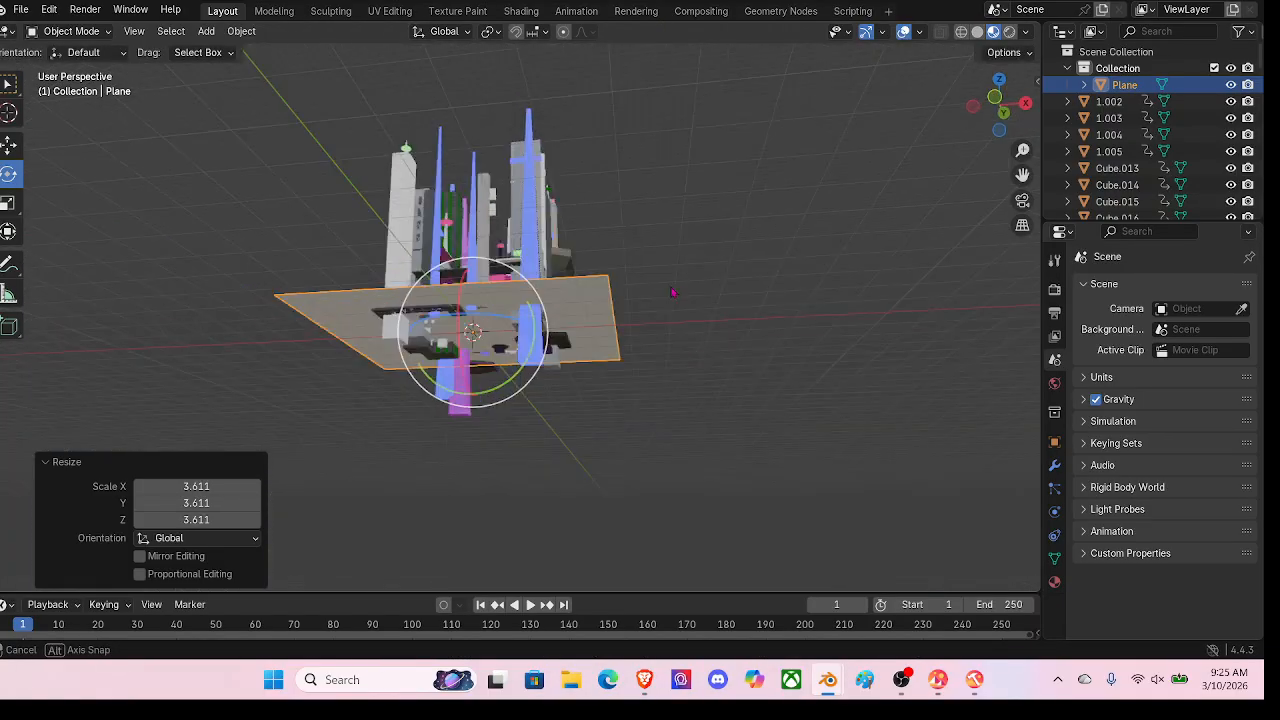
Step: Delete the small white-sided box (Cube.017) at the lower corner of the HEX club copy
{"action": "middle_click_drag", "start_coordinate": [673, 292], "coordinate": [497, 468]}
{"action": "left_click", "coordinate": [395, 464]}
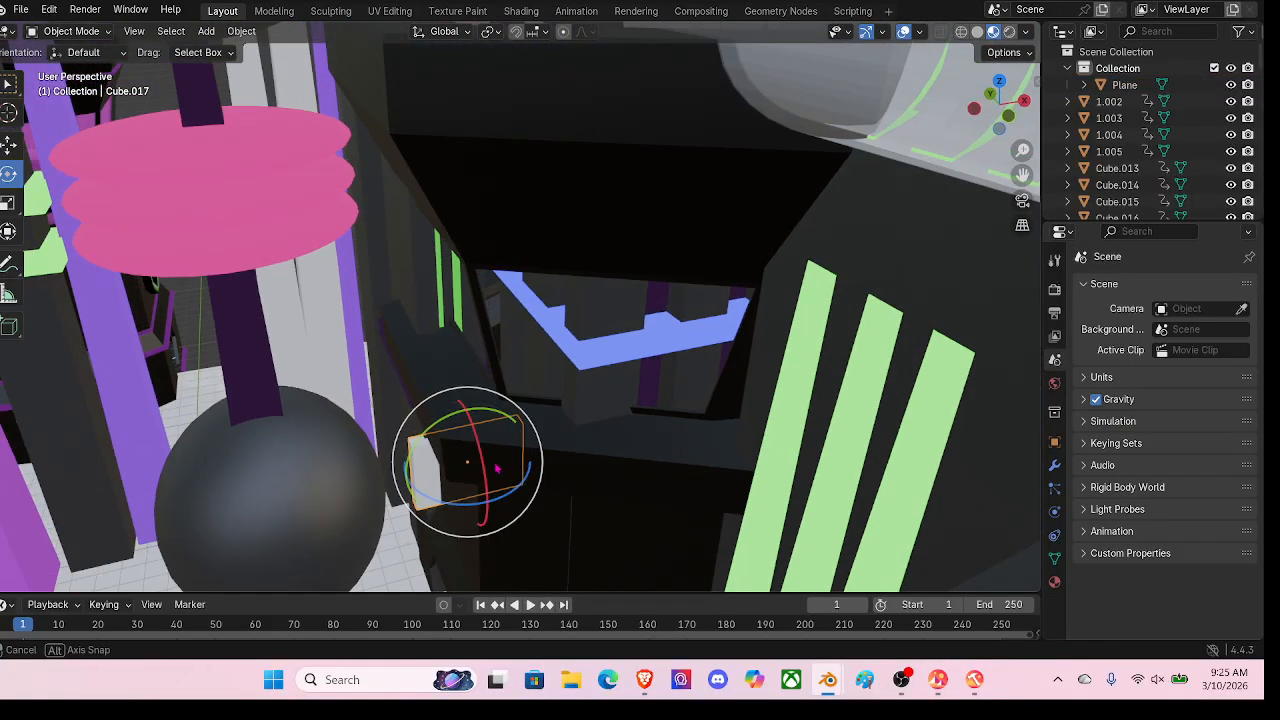
{"action": "left_click_drag", "start_coordinate": [531, 449], "coordinate": [461, 461]}
{"action": "key", "text": "x"}
{"action": "left_click", "coordinate": [461, 462]}
{"action": "middle_click_drag", "start_coordinate": [463, 466], "coordinate": [527, 336]}
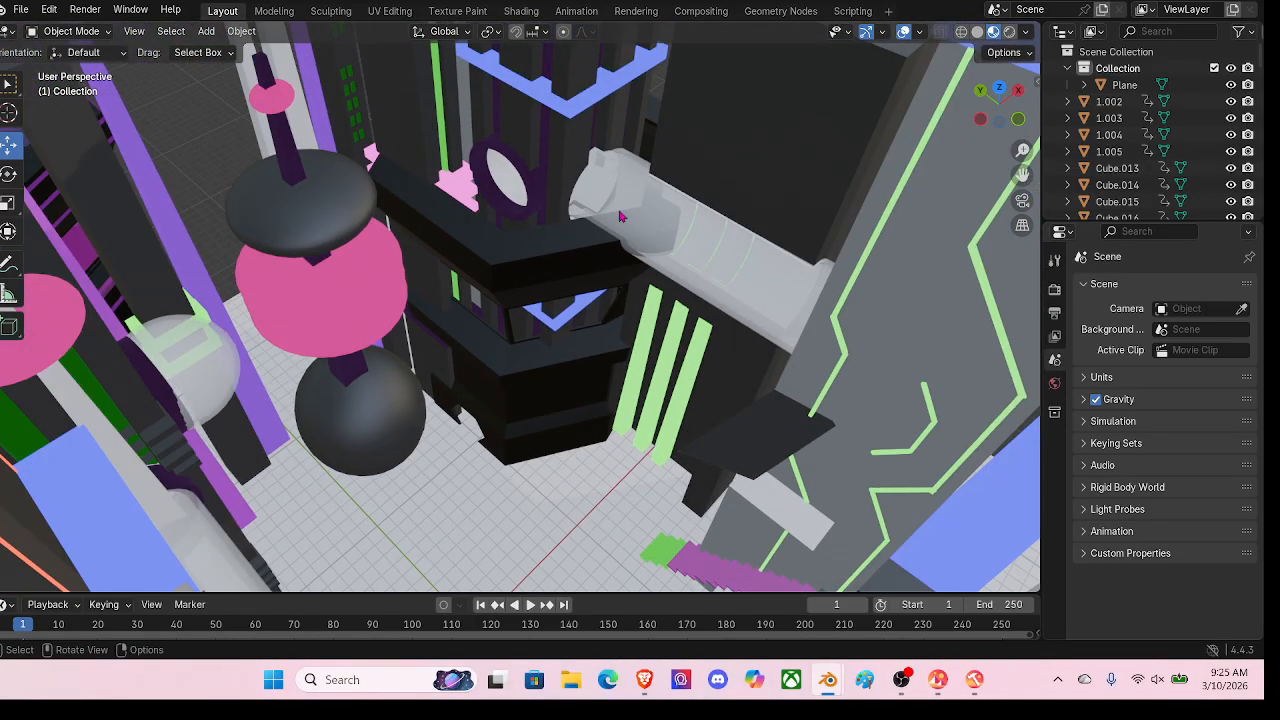
{"action": "middle_click_drag", "start_coordinate": [620, 216], "coordinate": [600, 360]}
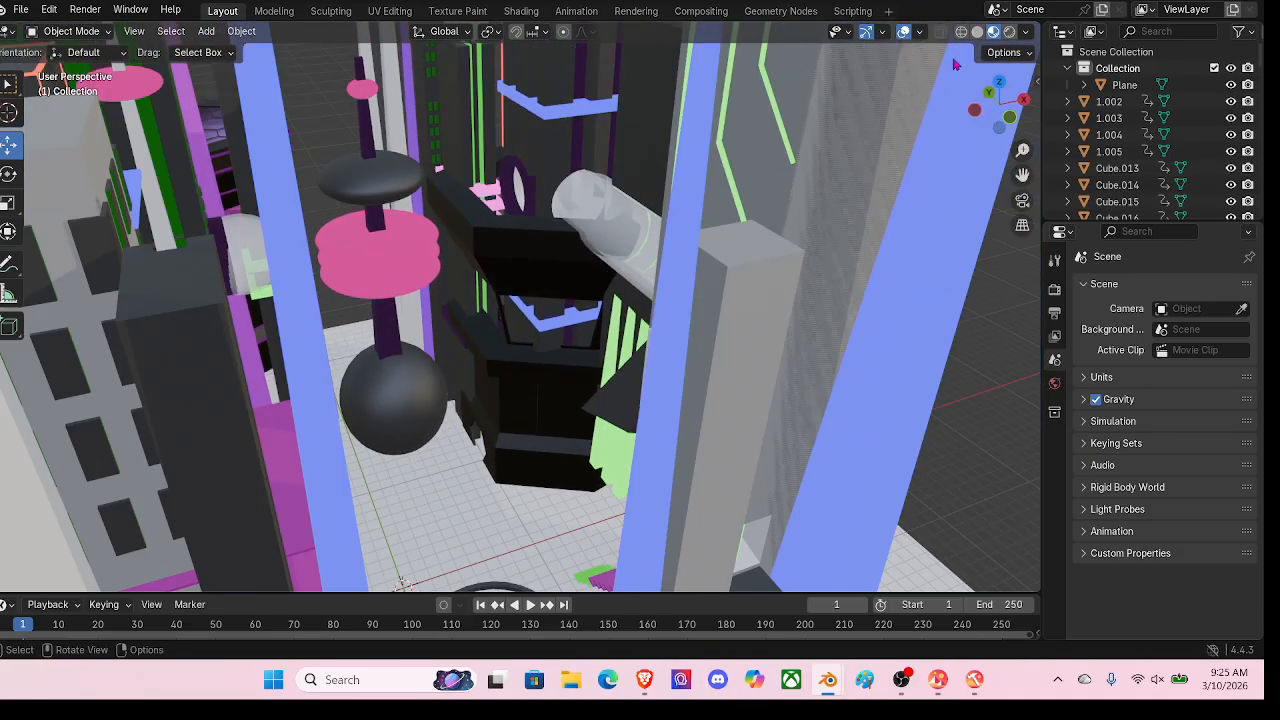
Step: Compare the city in Solid and Material Preview shading, finishing in Material Preview
{"action": "left_click", "coordinate": [978, 31]}
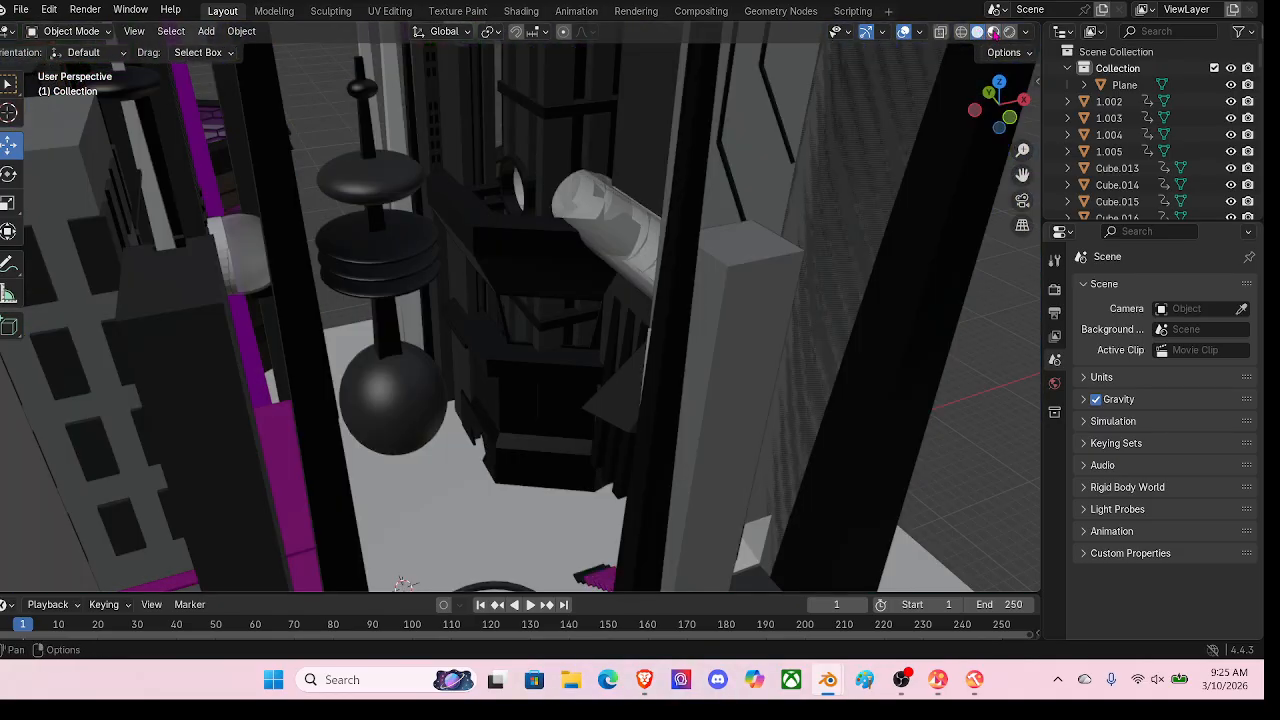
{"action": "left_click", "coordinate": [993, 31]}
{"action": "left_click", "coordinate": [978, 31]}
{"action": "mouse_move", "coordinate": [860, 140]}
{"action": "middle_mouse_down"}
{"action": "mouse_move", "coordinate": [779, 187]}
{"action": "mouse_move", "coordinate": [433, 204]}
{"action": "mouse_move", "coordinate": [367, 261]}
{"action": "mouse_move", "coordinate": [894, 80]}
{"action": "middle_mouse_up"}
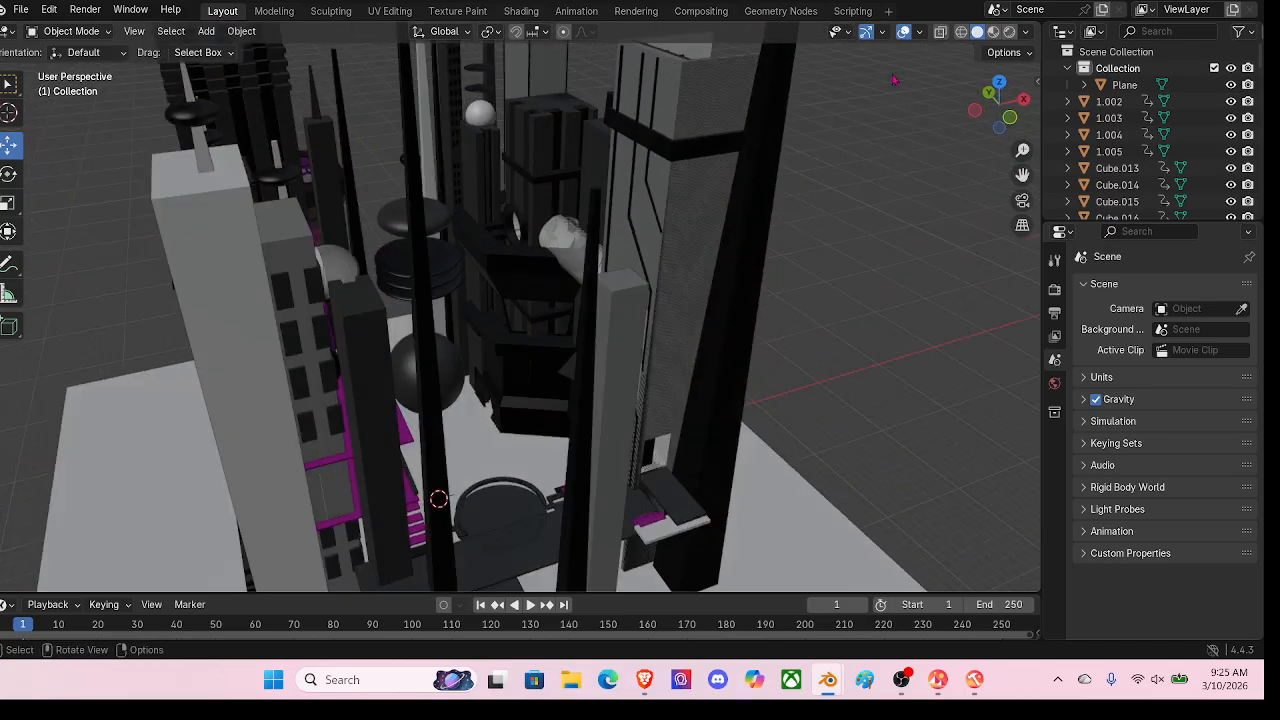
{"action": "left_click", "coordinate": [993, 31]}
{"action": "middle_click_drag", "start_coordinate": [853, 299], "coordinate": [878, 272]}
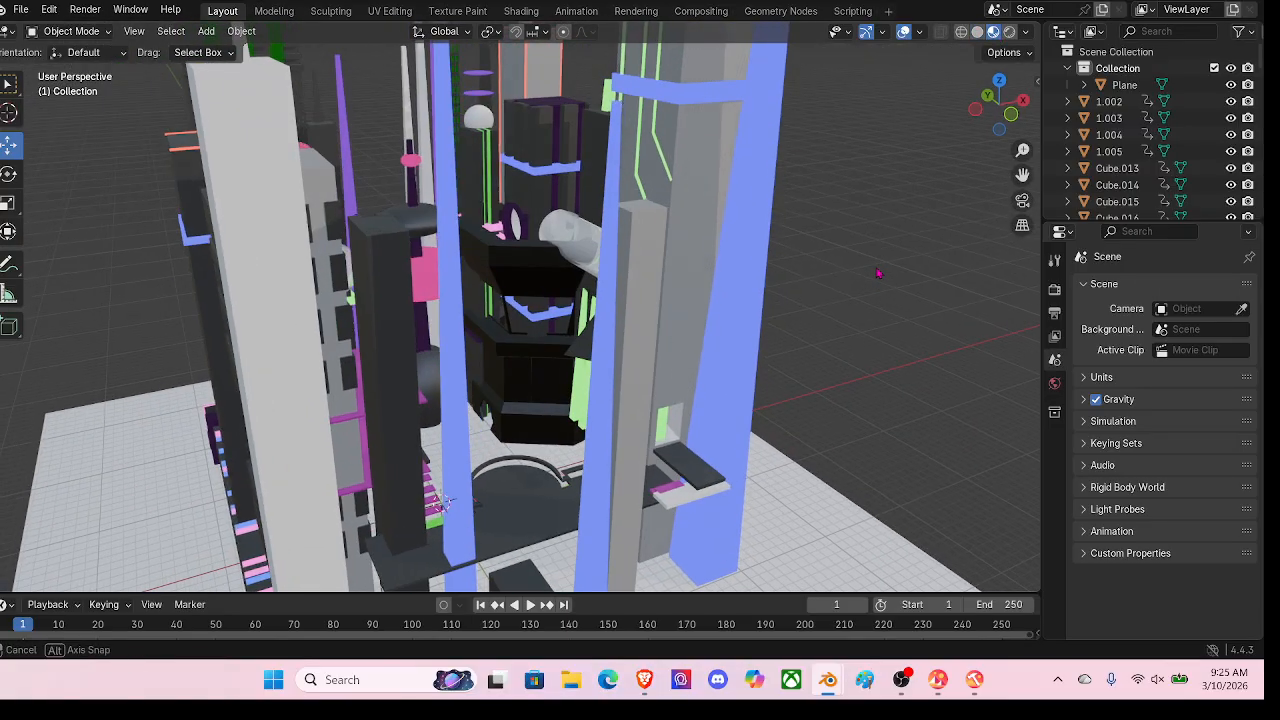
Step: Add a cube at the world origin and scale it up uniformly twice, the second time by 2.451
{"action": "key", "text": "shift+a"}
{"action": "mouse_move", "coordinate": [876, 268]}
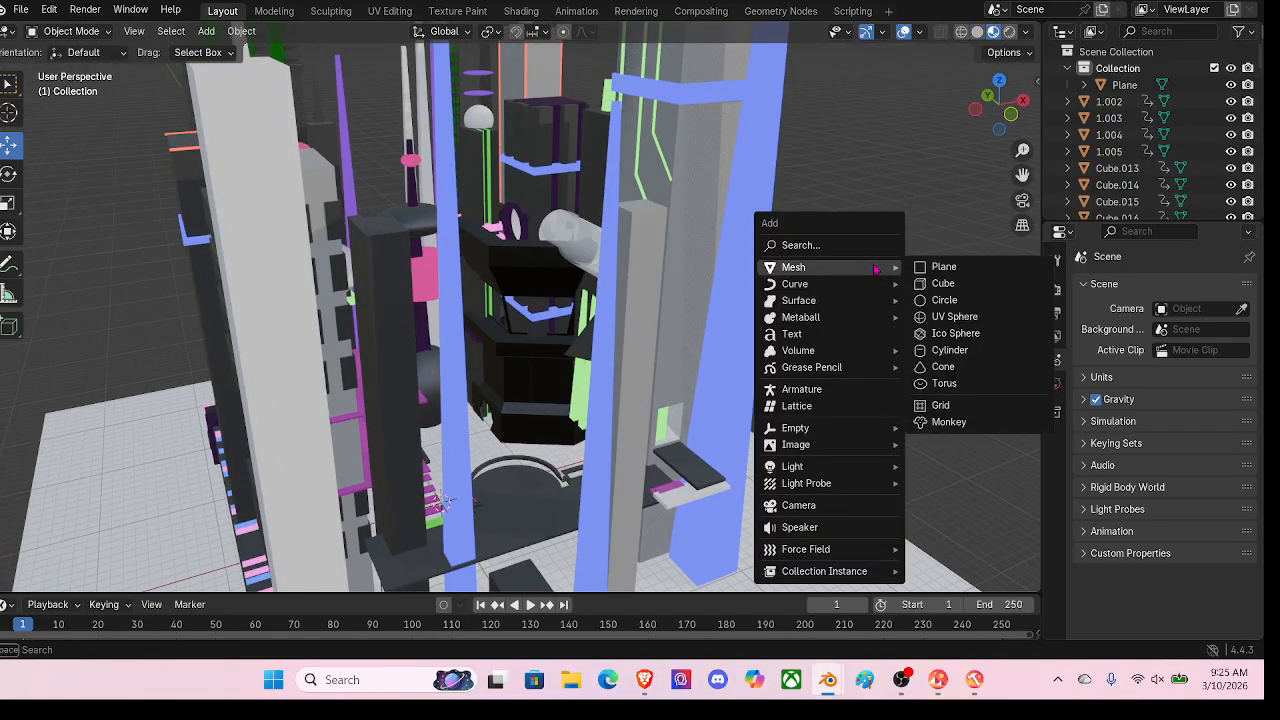
{"action": "left_click", "coordinate": [940, 283]}
{"action": "key", "text": "s"}
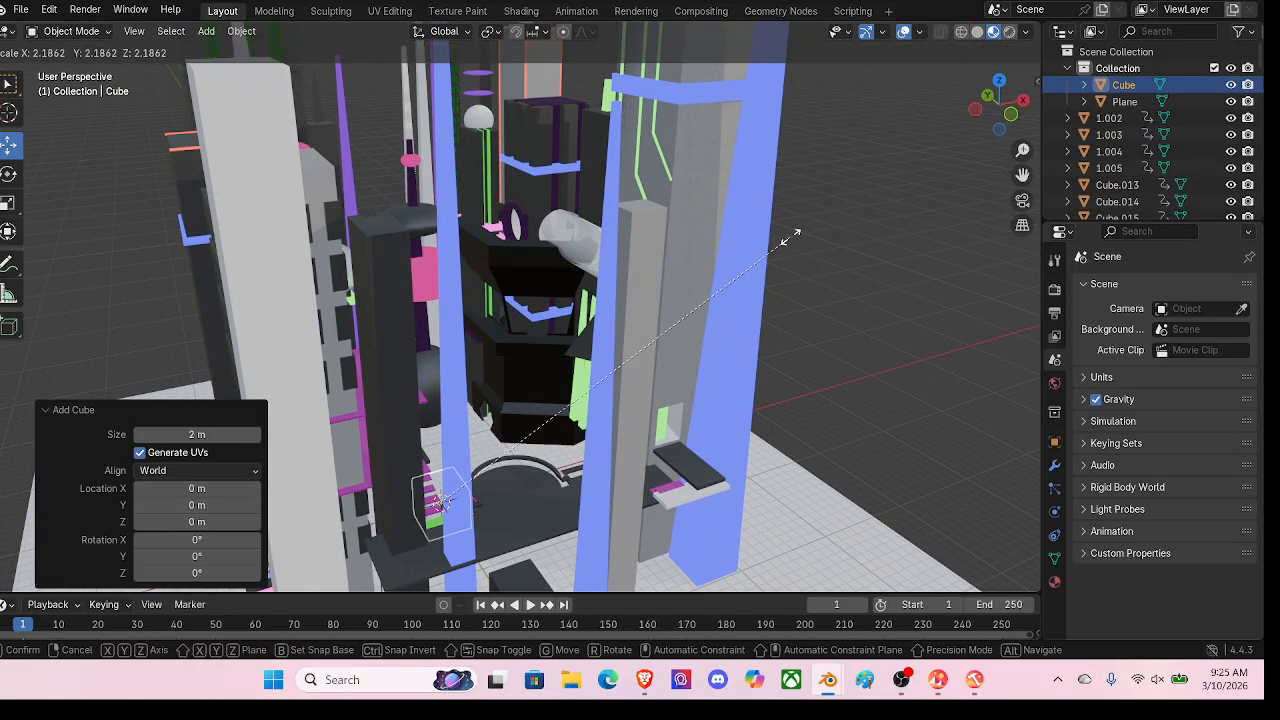
{"action": "left_click", "coordinate": [802, 232]}
{"action": "key", "text": "s"}
{"action": "left_click", "coordinate": [519, 307]}
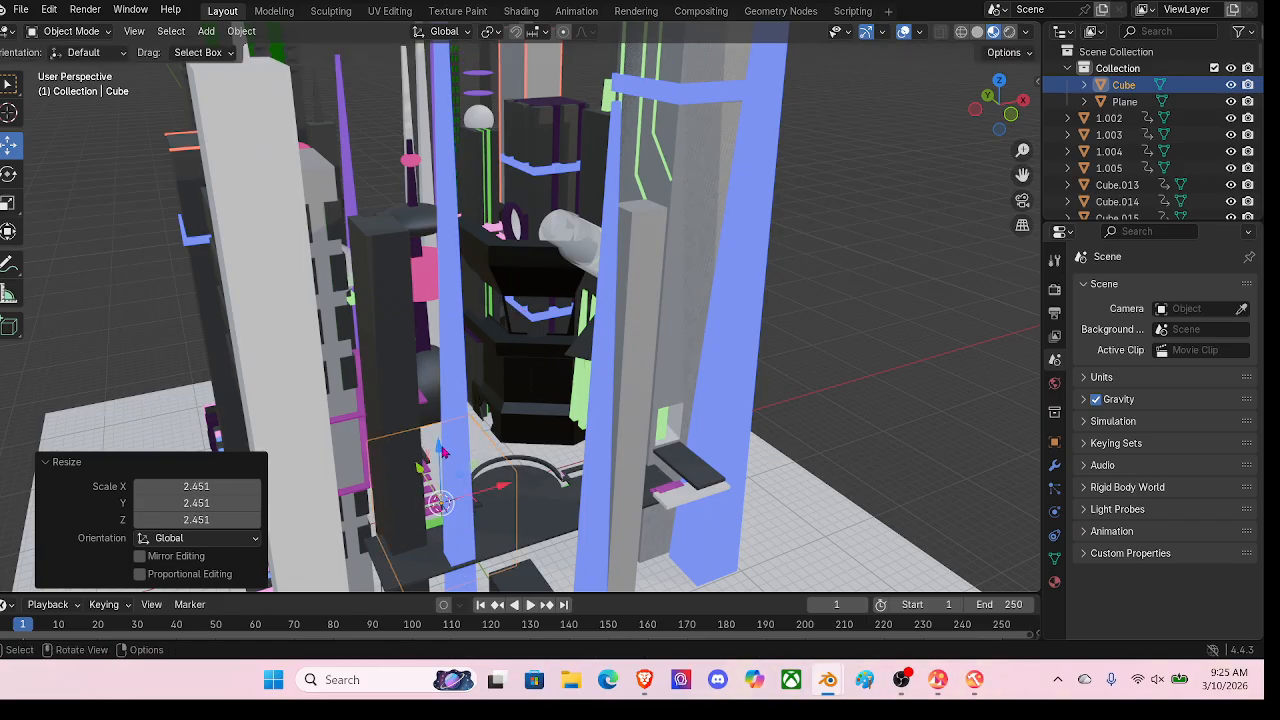
Step: Position and enlarge the cube so it encloses the HEX club's lower storeys, including a 9.6173 m move down along Z
{"action": "left_click_drag", "start_coordinate": [443, 452], "coordinate": [438, 296]}
{"action": "left_click_drag", "start_coordinate": [495, 329], "coordinate": [608, 296]}
{"action": "middle_click_drag", "start_coordinate": [608, 296], "coordinate": [653, 338]}
{"action": "left_click_drag", "start_coordinate": [553, 310], "coordinate": [444, 279]}
{"action": "middle_click_drag", "start_coordinate": [444, 279], "coordinate": [370, 282]}
{"action": "mouse_move", "coordinate": [556, 263]}
{"action": "left_mouse_down"}
{"action": "mouse_move", "coordinate": [633, 232]}
{"action": "mouse_move", "coordinate": [541, 300]}
{"action": "mouse_move", "coordinate": [534, 264]}
{"action": "left_mouse_up"}
{"action": "key", "text": "s"}
{"action": "left_click", "coordinate": [607, 245]}
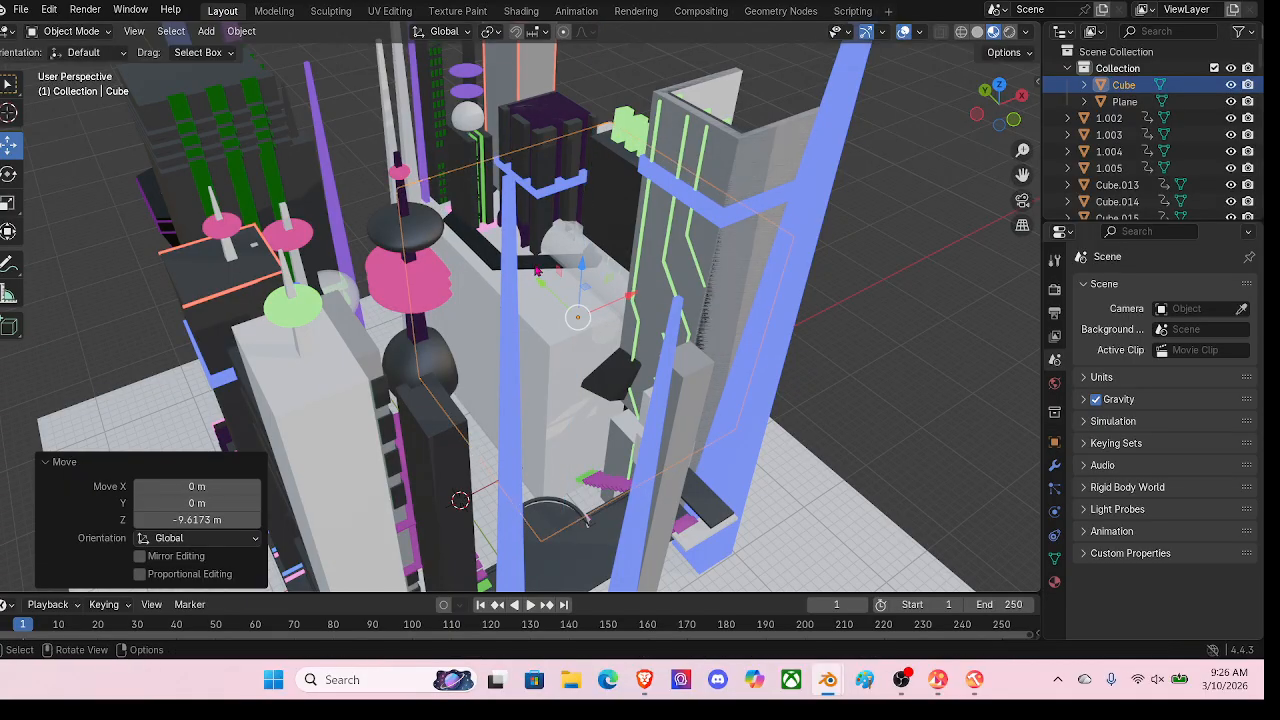
Step: Lower the cube by 1.5238 m along Z and slightly more, fitting its top face just under the club's upper rim
{"action": "middle_click_drag", "start_coordinate": [550, 290], "coordinate": [619, 253]}
{"action": "middle_click_drag", "start_coordinate": [632, 165], "coordinate": [622, 167]}
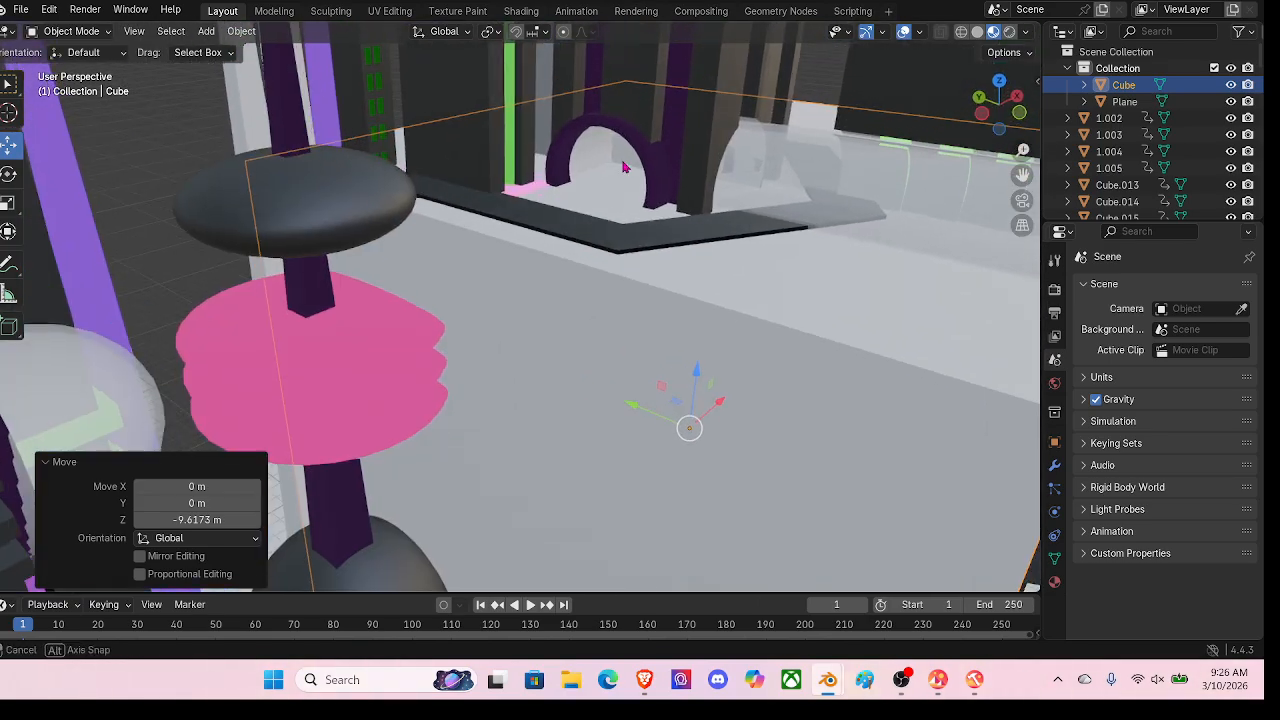
{"action": "mouse_move", "coordinate": [698, 371]}
{"action": "left_mouse_down"}
{"action": "mouse_move", "coordinate": [691, 545]}
{"action": "mouse_move", "coordinate": [695, 383]}
{"action": "left_mouse_up"}
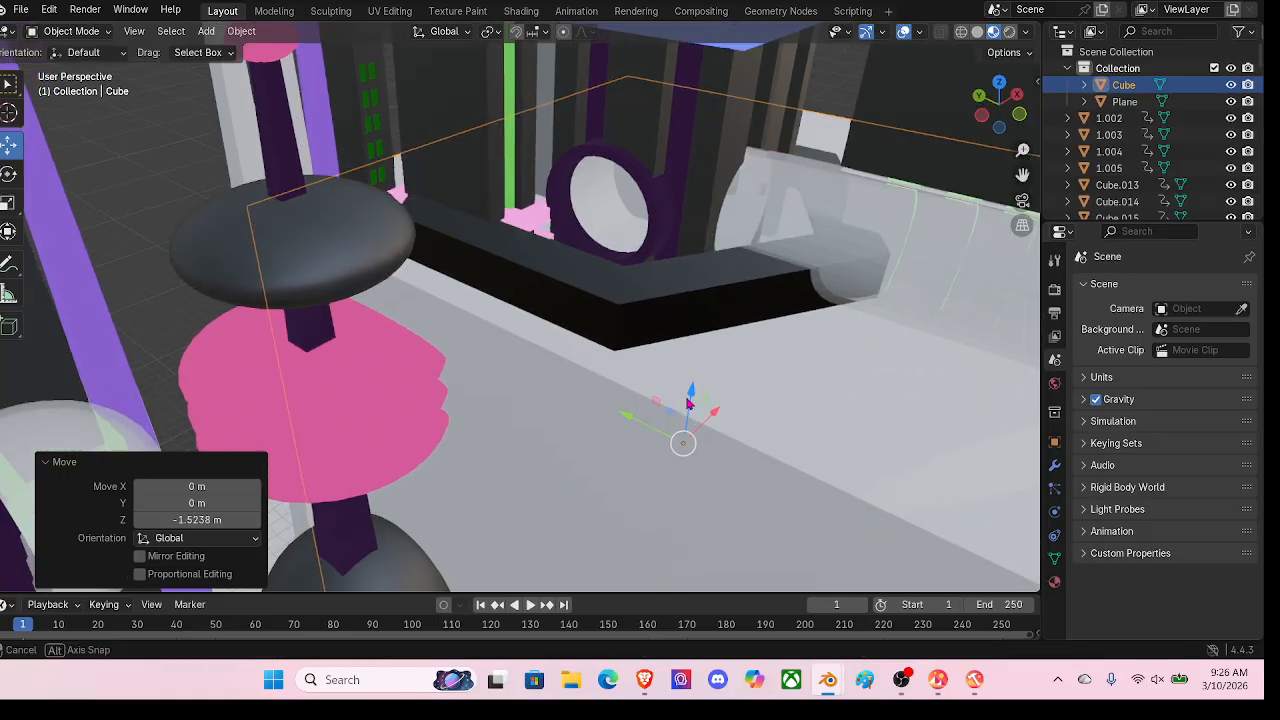
{"action": "middle_click_drag", "start_coordinate": [695, 383], "coordinate": [688, 291]}
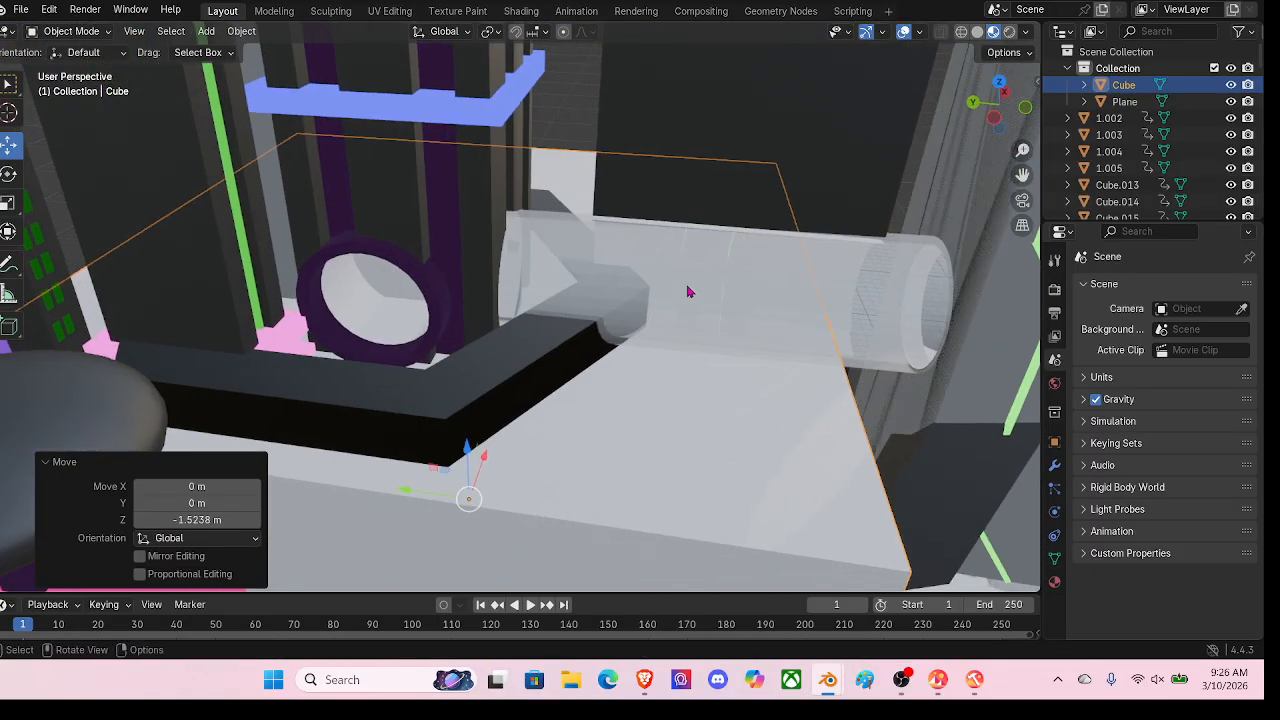
{"action": "mouse_move", "coordinate": [466, 452]}
{"action": "left_mouse_down"}
{"action": "mouse_move", "coordinate": [463, 422]}
{"action": "mouse_move", "coordinate": [467, 455]}
{"action": "left_mouse_up"}
Step: Lower the HEX club's main body (Cylinder.011) by 2.0476 m along Z
{"action": "left_click", "coordinate": [455, 421]}
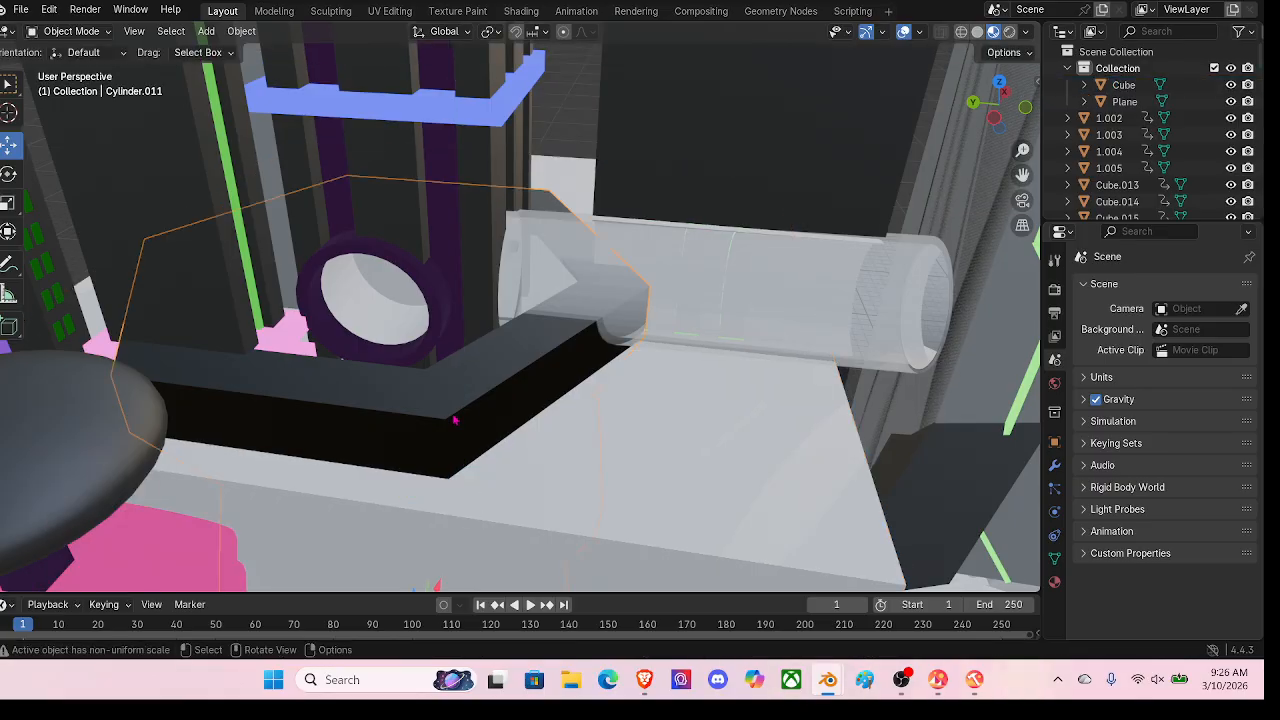
{"action": "scroll", "coordinate": [480, 420], "scroll_direction": "down", "scroll_amount": 2}
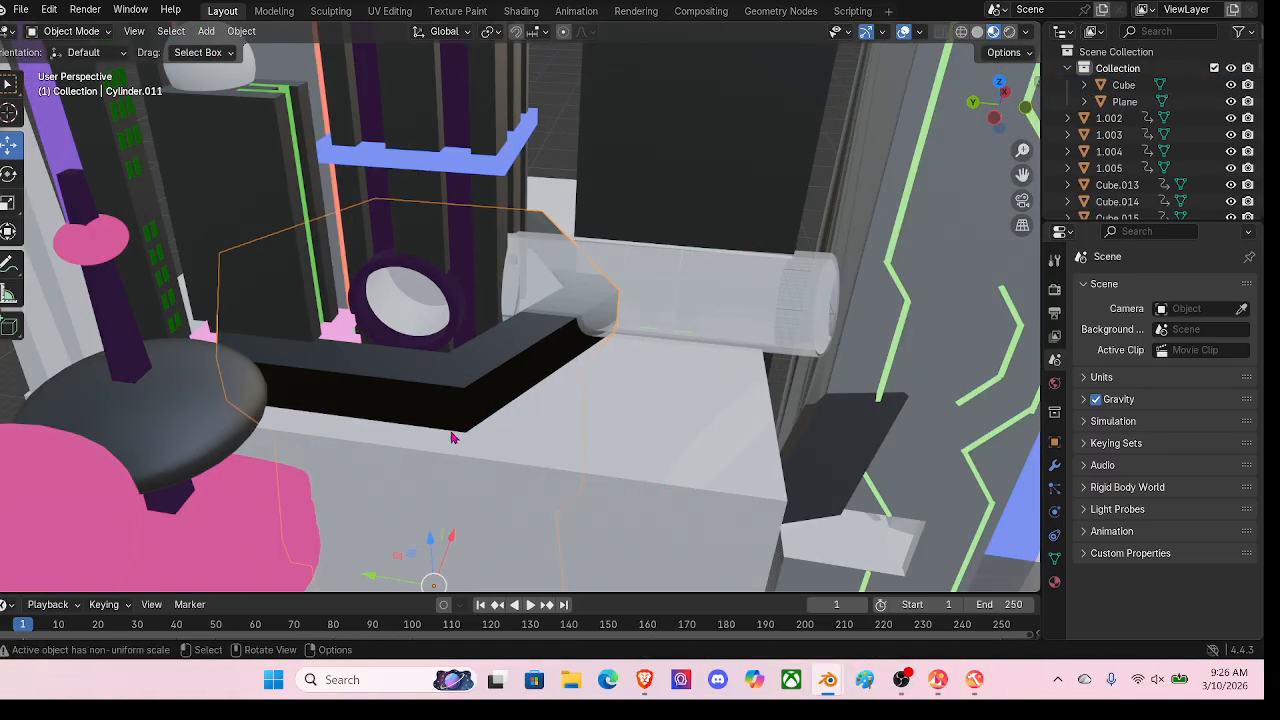
{"action": "left_click_drag", "start_coordinate": [436, 541], "coordinate": [431, 561]}
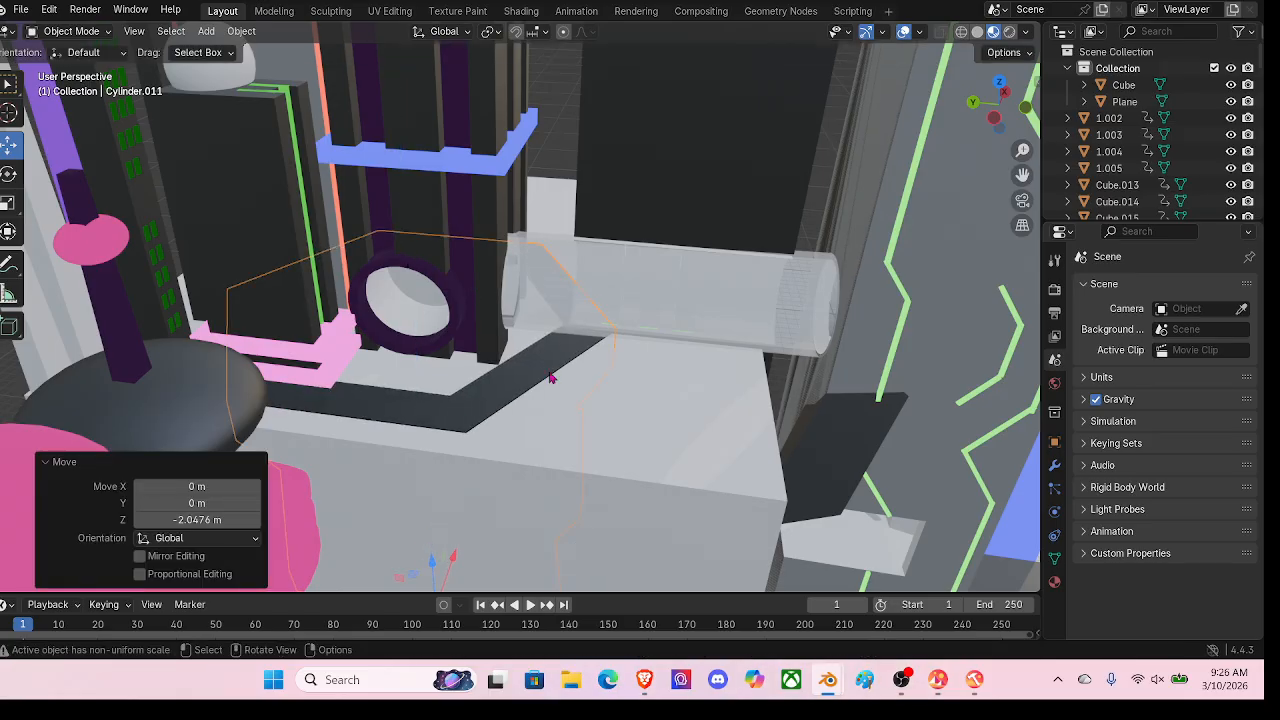
Step: Cut the cube's volume out of the ribbed tower (Cube.014) with a Boolean Difference modifier and apply it
{"action": "left_click", "coordinate": [487, 265]}
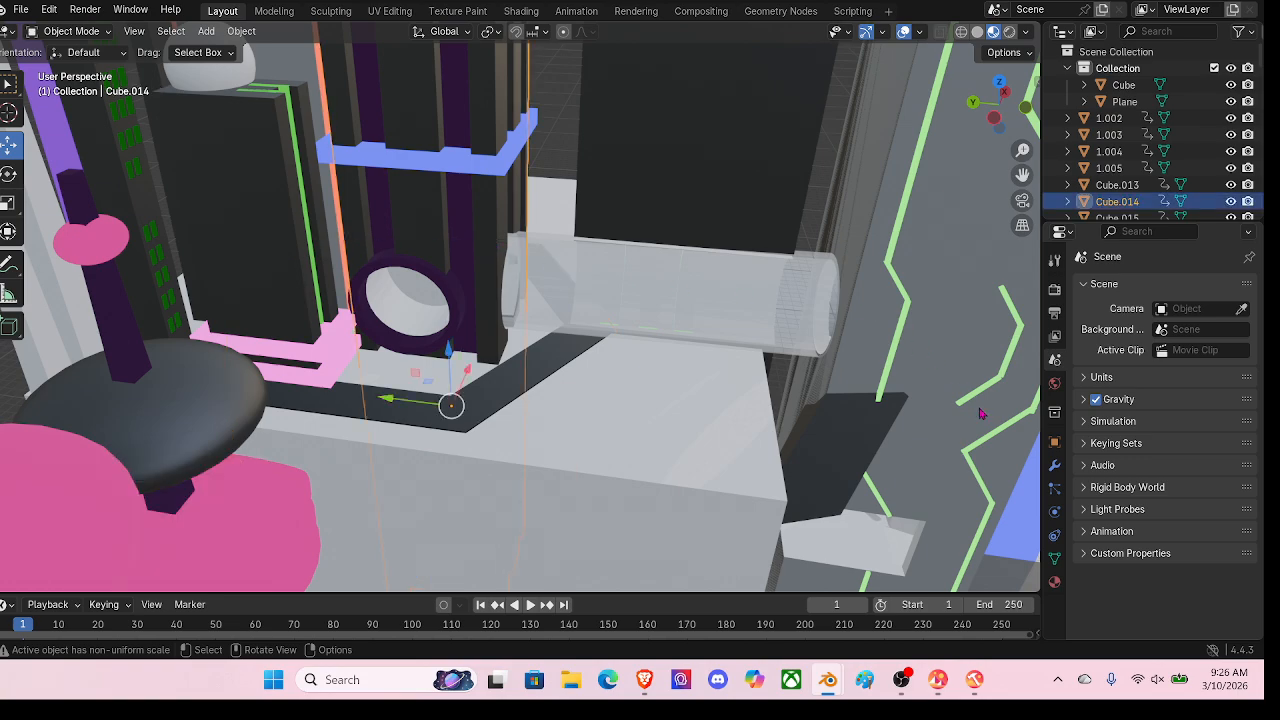
{"action": "left_click", "coordinate": [1054, 465]}
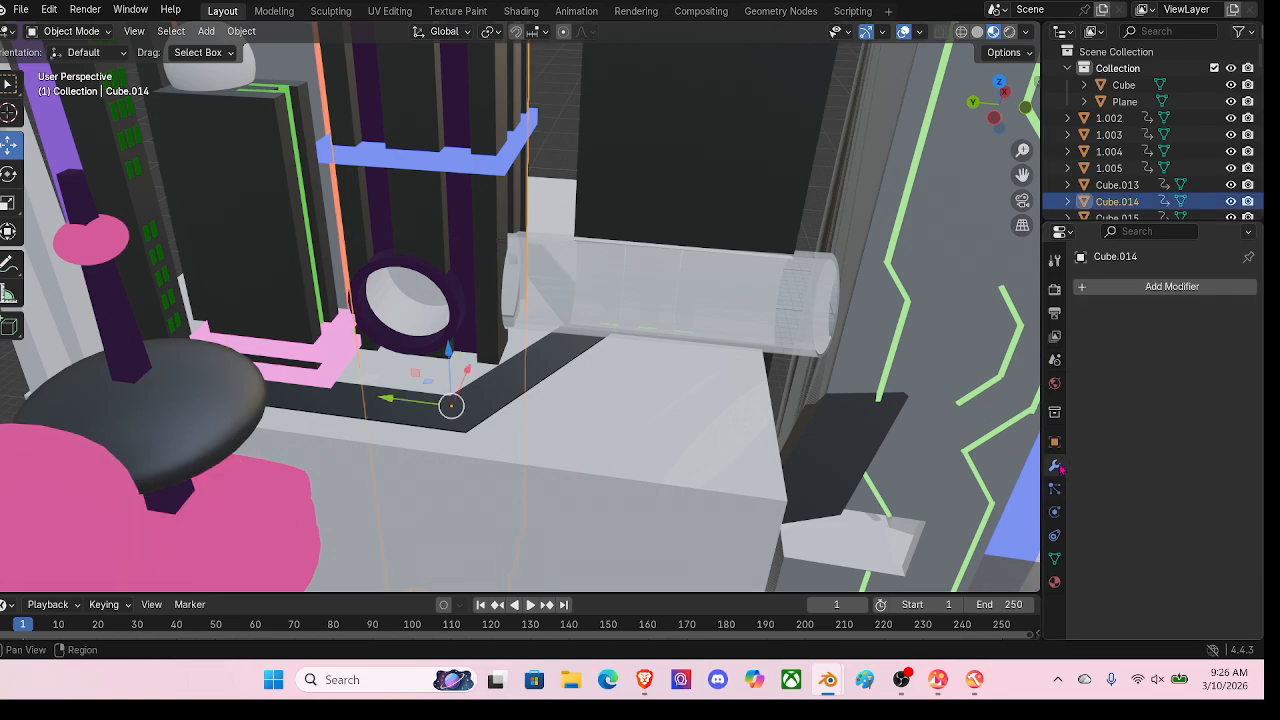
{"action": "left_click", "coordinate": [1137, 288]}
{"action": "mouse_move", "coordinate": [1061, 345]}
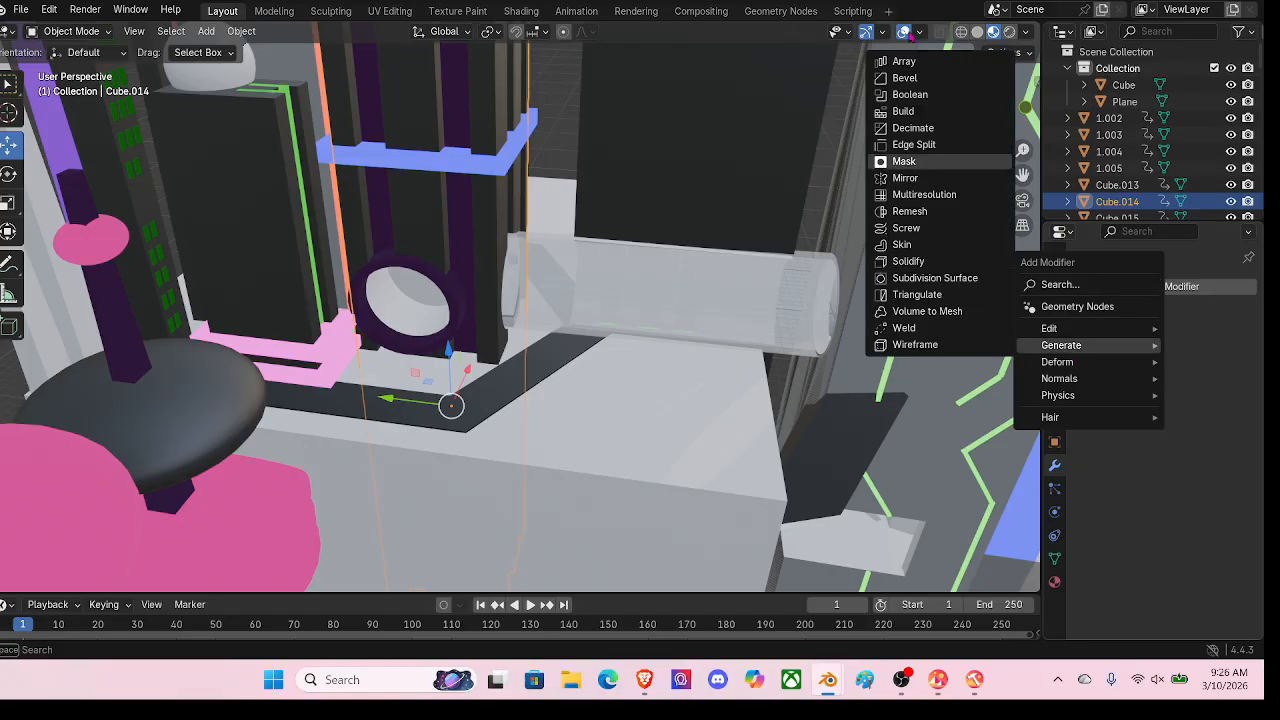
{"action": "left_click", "coordinate": [908, 94]}
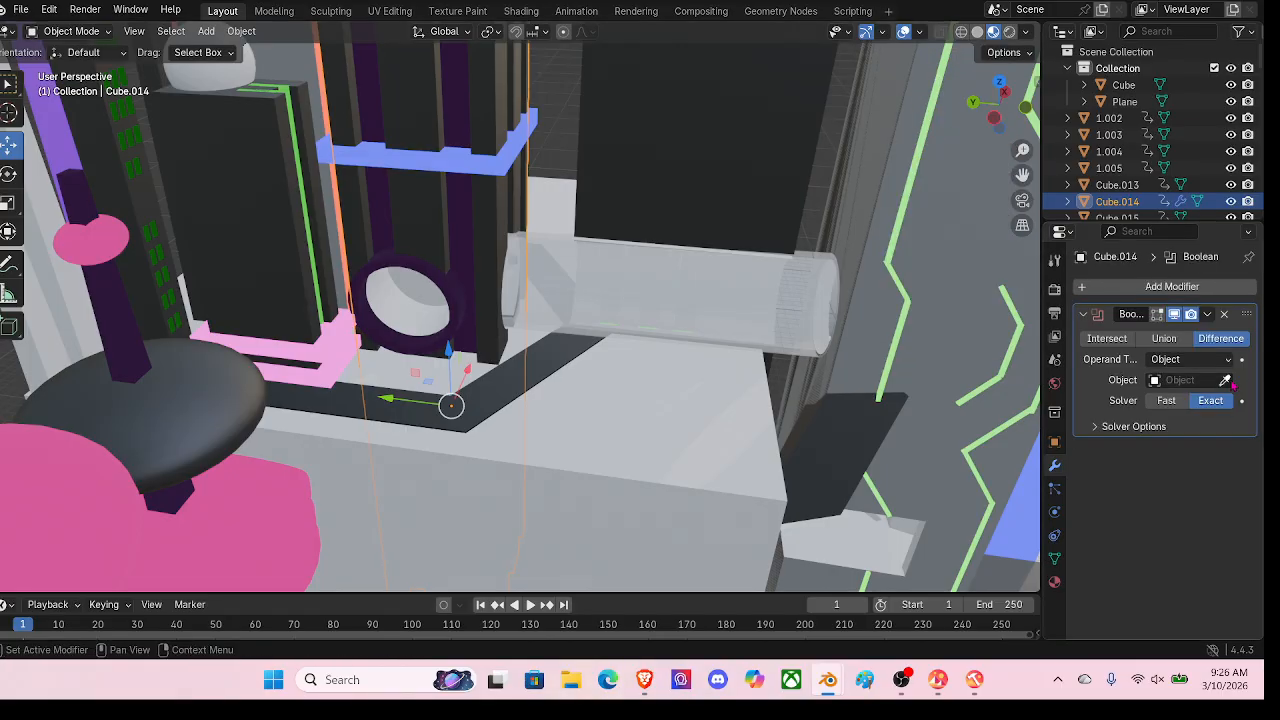
{"action": "left_click", "coordinate": [648, 430]}
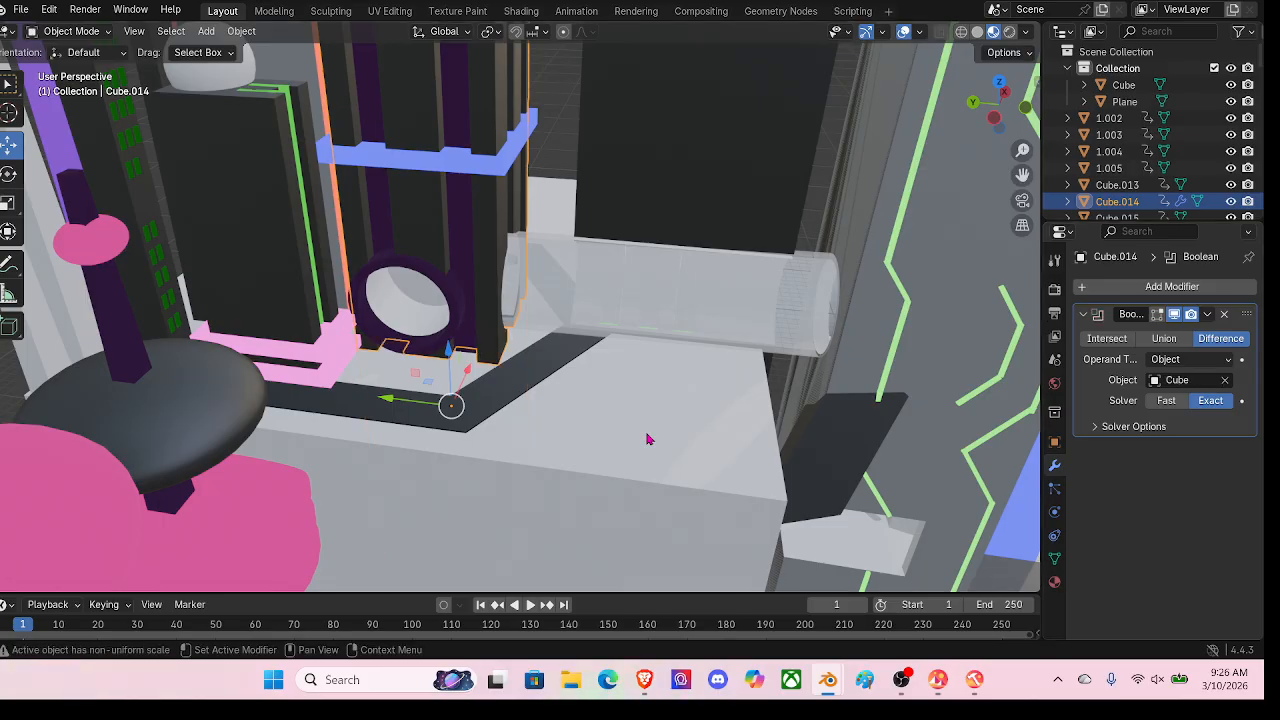
{"action": "left_click", "coordinate": [1212, 316]}
{"action": "left_click", "coordinate": [1120, 331]}
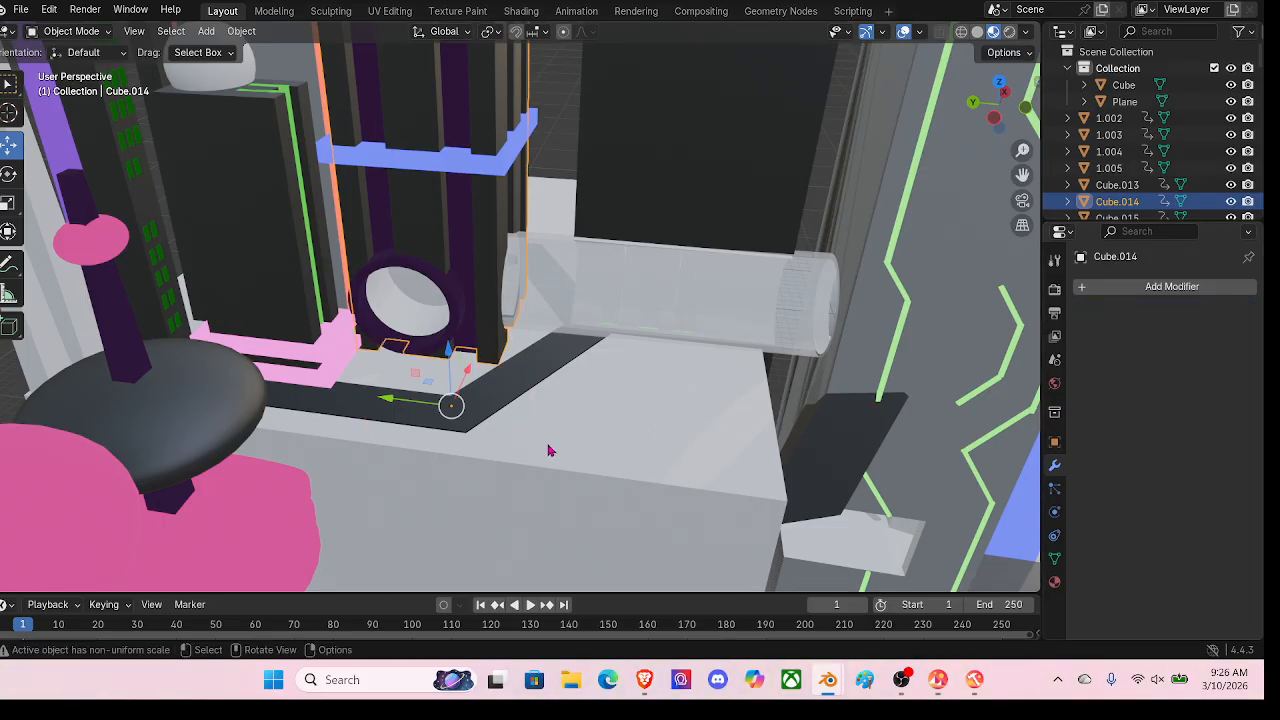
Step: Toggle the cutter cube's visibility to check the cut at the tower's base and the club's interior
{"action": "left_click", "coordinate": [548, 450]}
{"action": "middle_click_drag", "start_coordinate": [543, 440], "coordinate": [531, 432]}
{"action": "left_click", "coordinate": [1233, 87]}
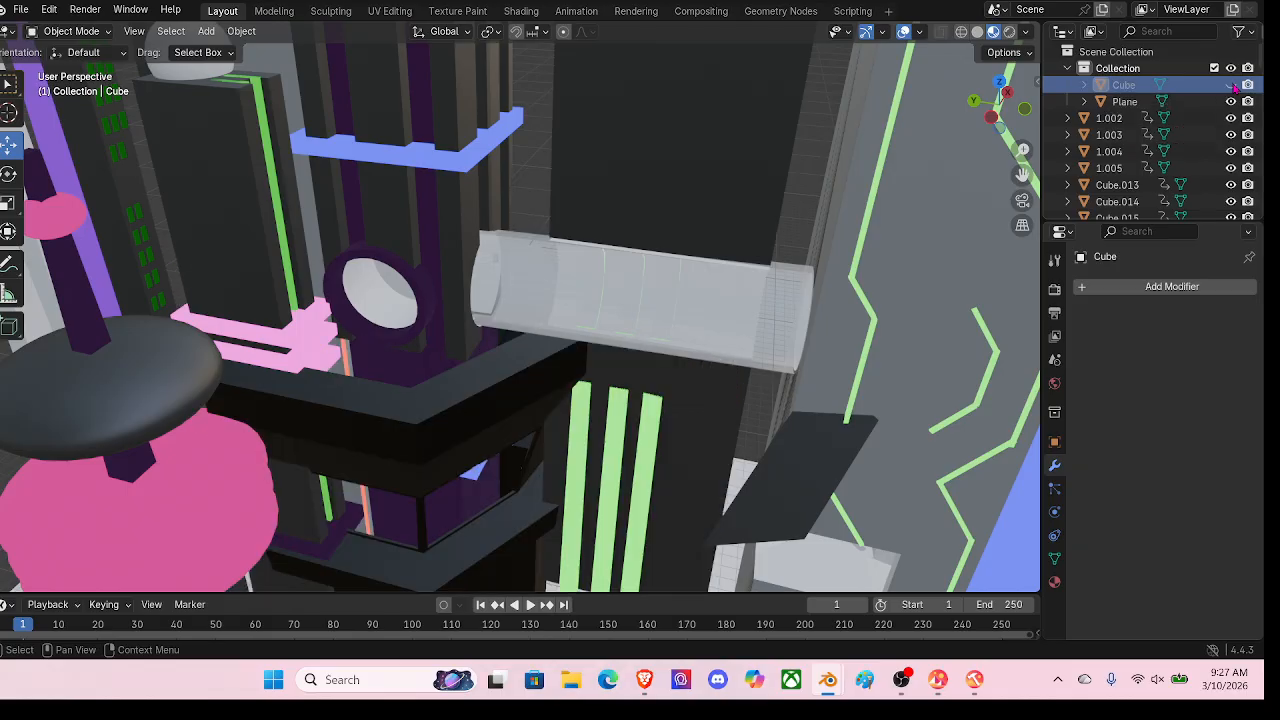
{"action": "left_click", "coordinate": [1231, 85]}
{"action": "left_click", "coordinate": [1232, 85]}
{"action": "left_click", "coordinate": [1232, 85]}
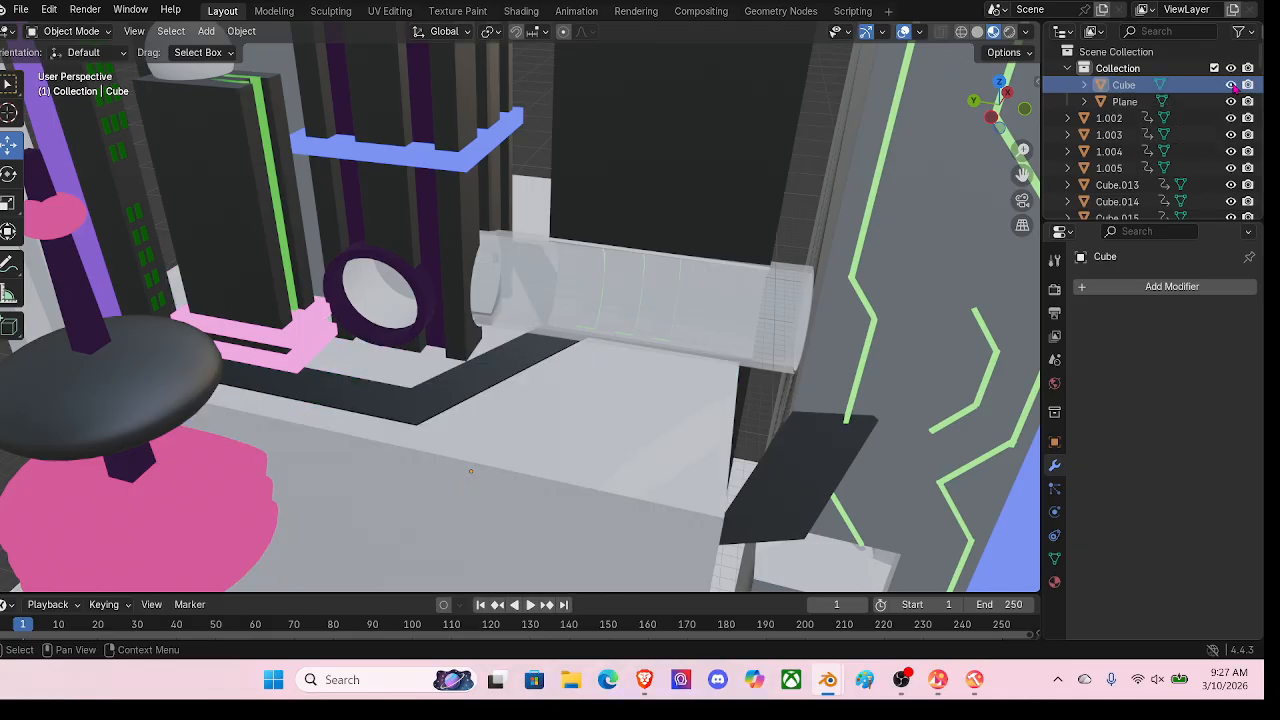
{"action": "left_click", "coordinate": [1232, 85]}
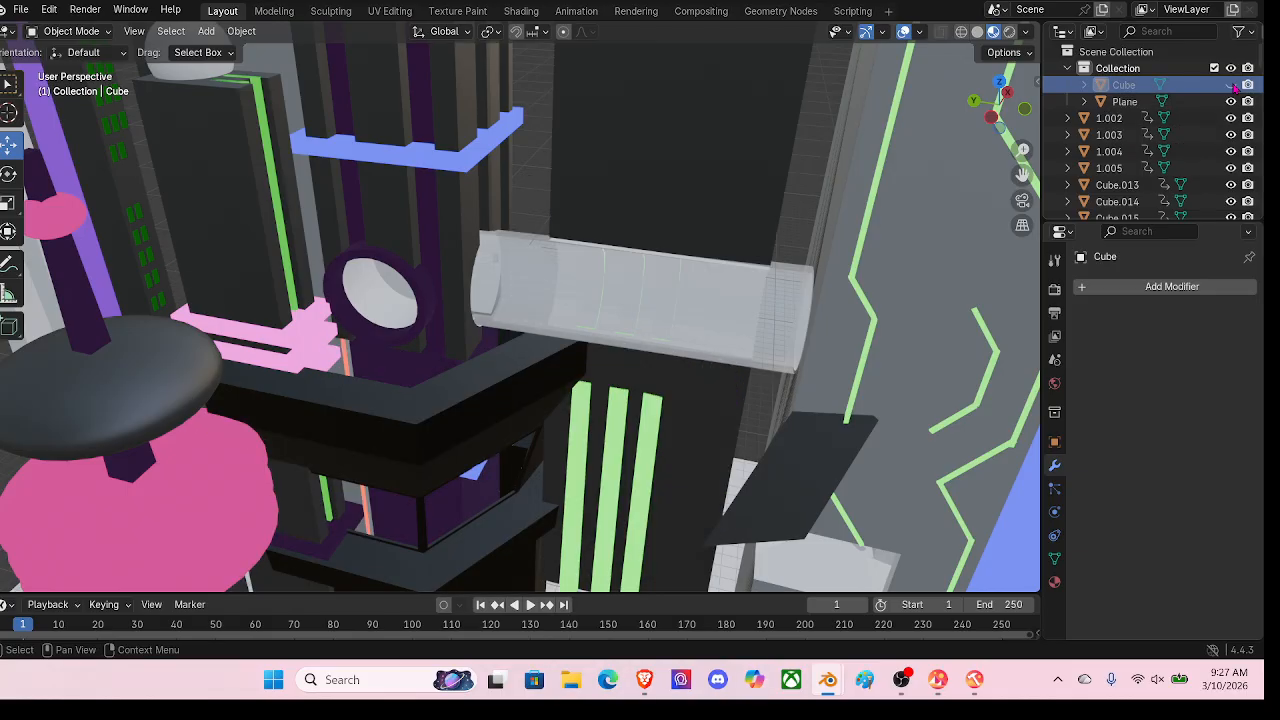
{"action": "left_click", "coordinate": [1231, 85]}
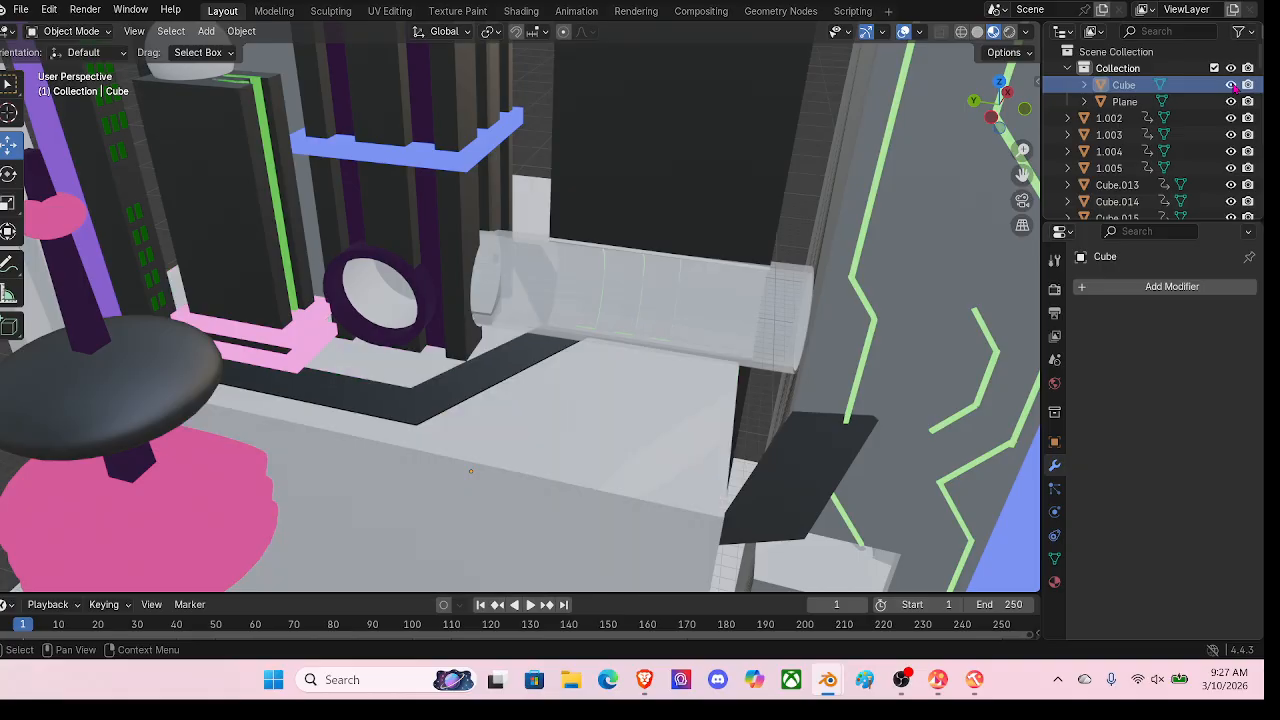
Step: Cut the cube's volume out of the neighbouring dark tower (Cube.015) with a Boolean Difference modifier and apply it
{"action": "left_click", "coordinate": [244, 240]}
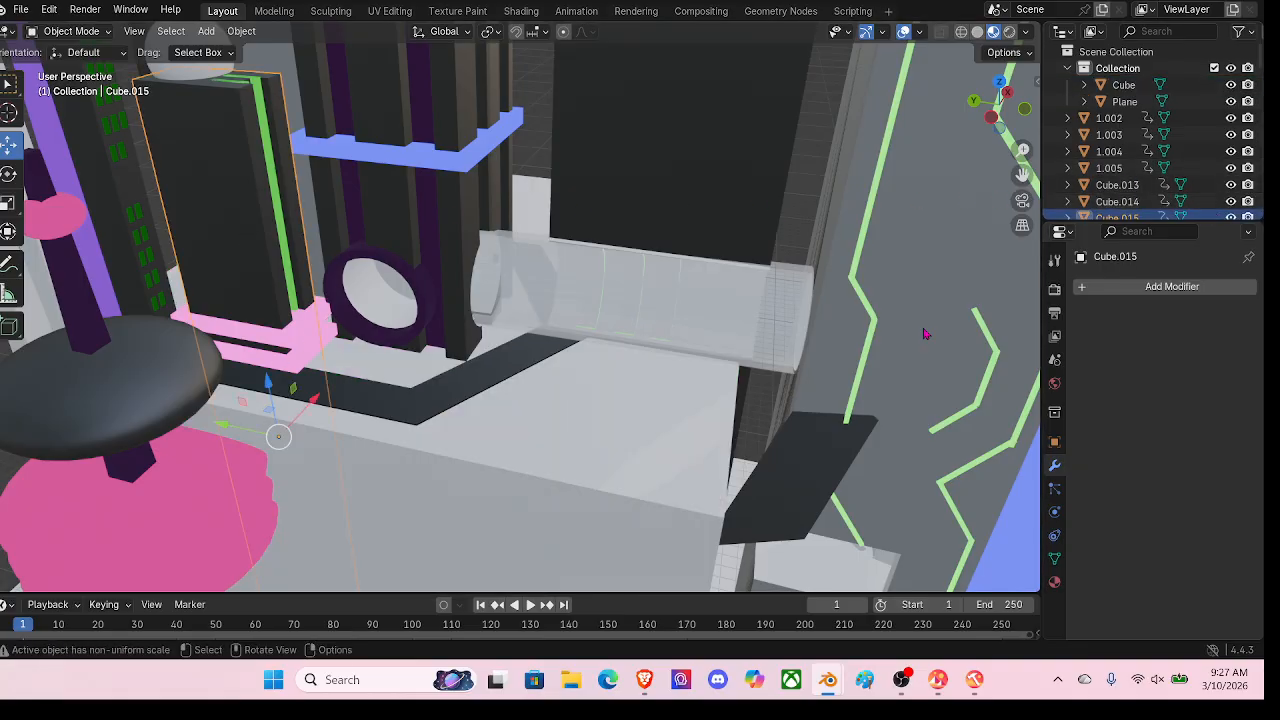
{"action": "left_click", "coordinate": [1131, 287]}
{"action": "mouse_move", "coordinate": [1118, 293]}
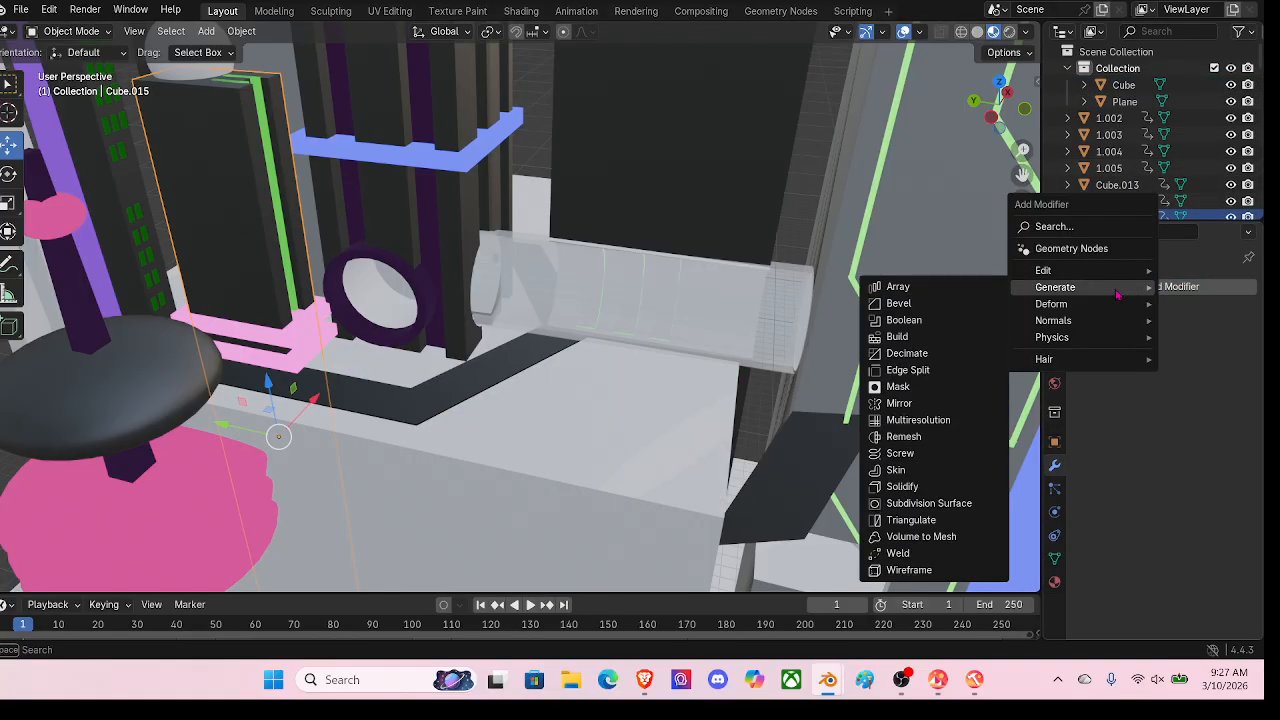
{"action": "left_click", "coordinate": [910, 320]}
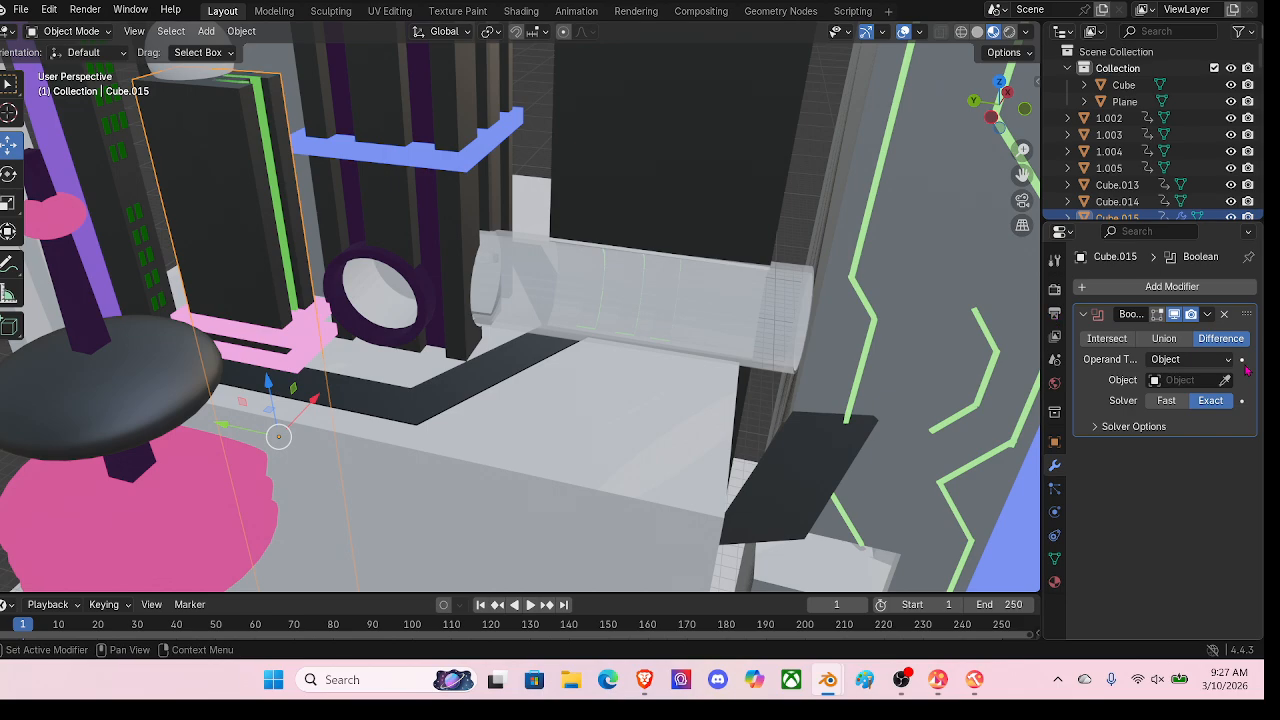
{"action": "left_click", "coordinate": [578, 452]}
{"action": "left_click", "coordinate": [1206, 315]}
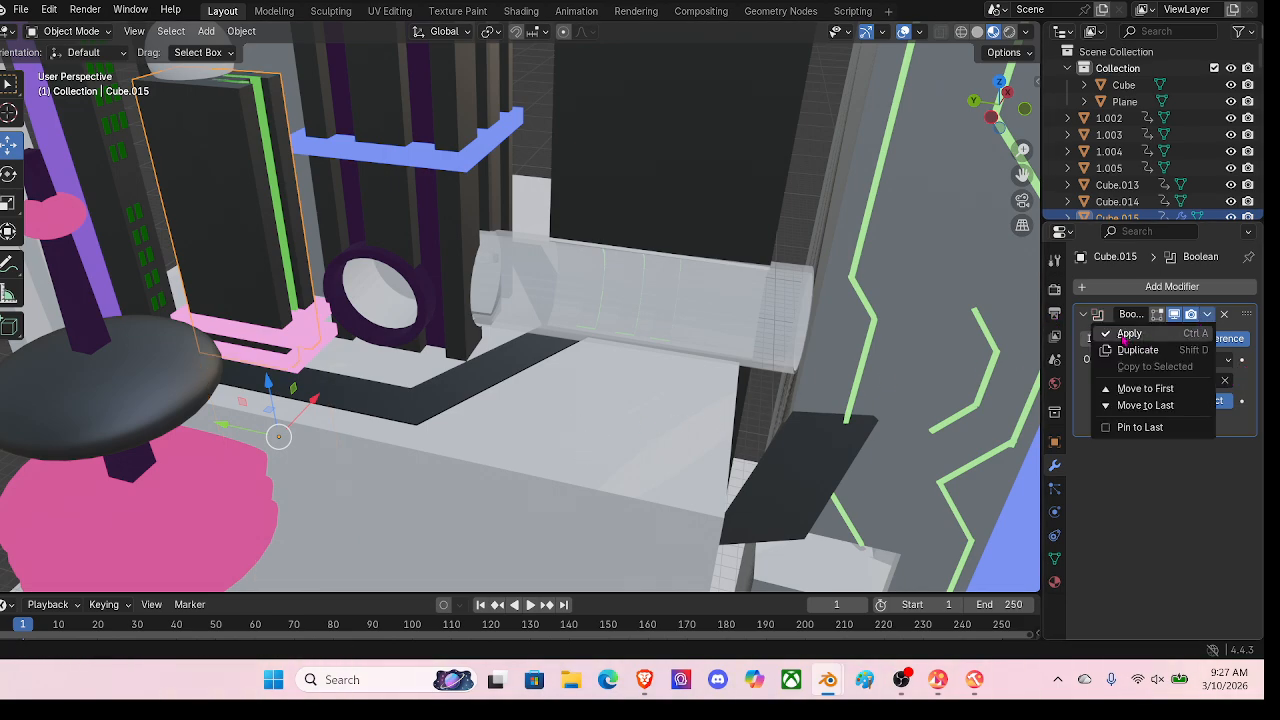
{"action": "left_click", "coordinate": [1127, 335]}
Step: Hide the cutter cube and delete the slab Cube.030 beneath the pink frames
{"action": "left_click", "coordinate": [614, 357]}
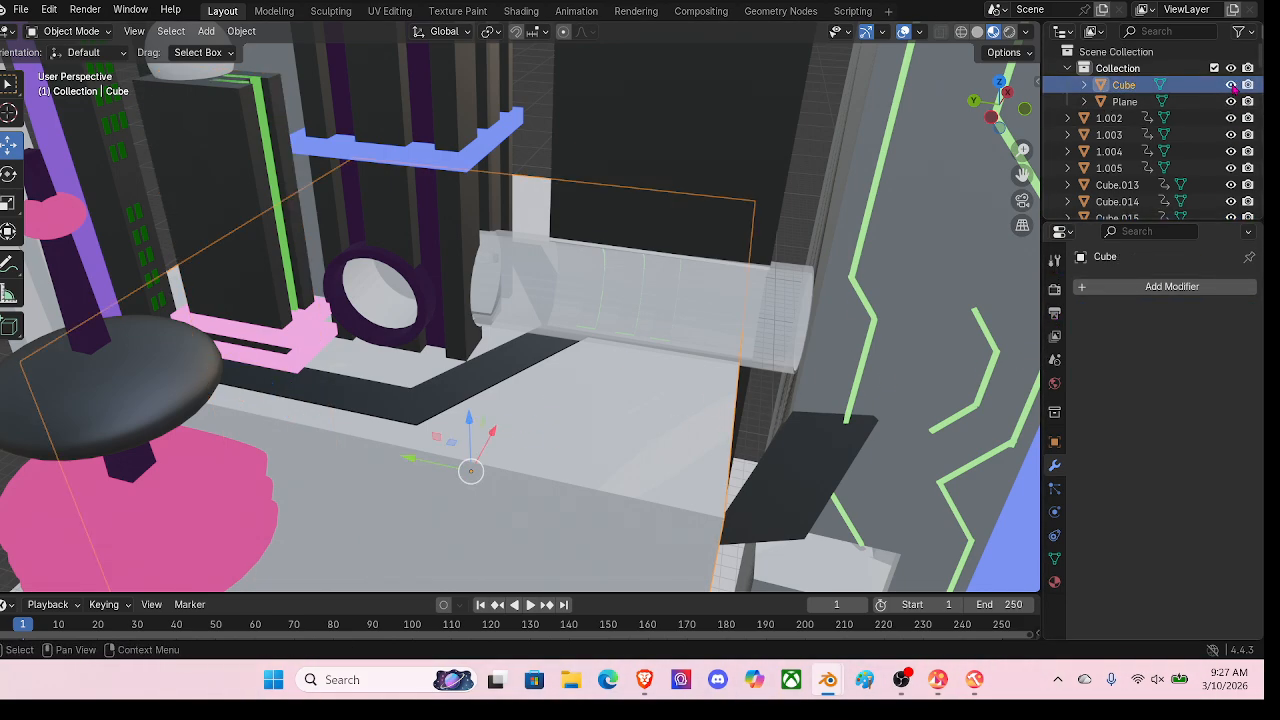
{"action": "left_click", "coordinate": [1231, 85]}
{"action": "left_click", "coordinate": [328, 362]}
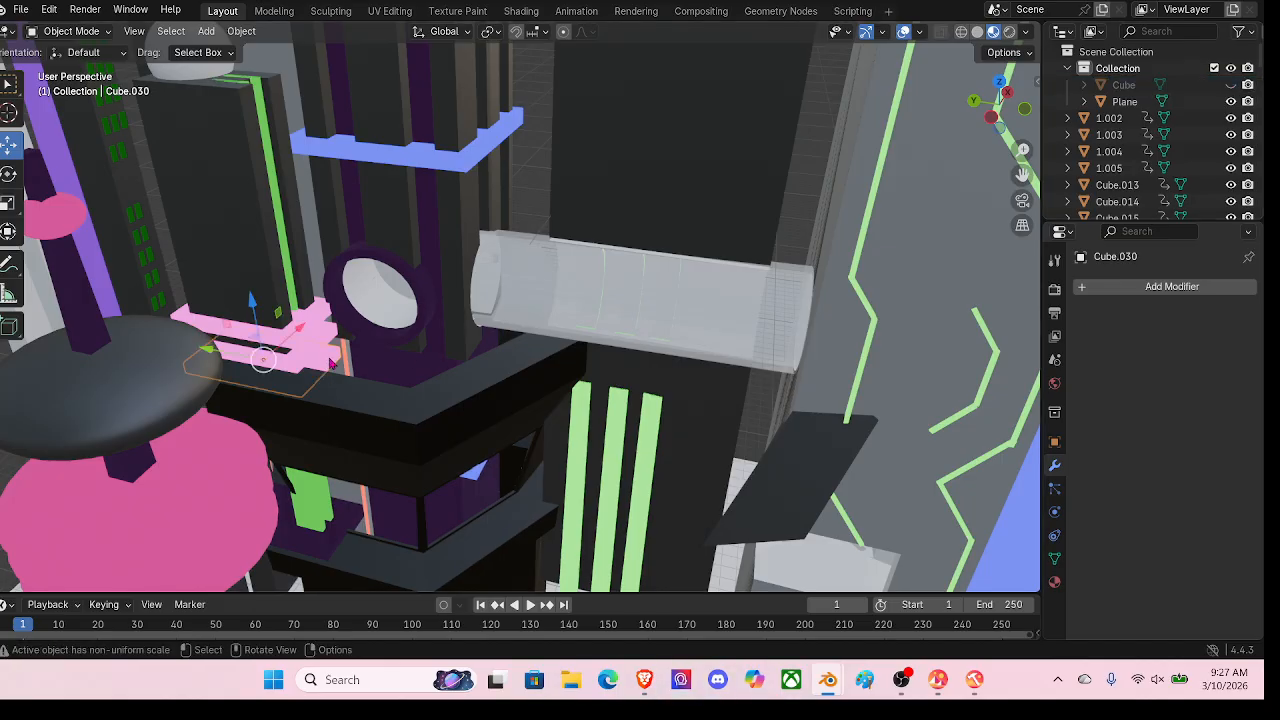
{"action": "key", "text": "x"}
{"action": "left_click", "coordinate": [332, 361]}
Step: Delete two more leftover pieces intruding on the club's storey, including the purple slab Cube.035
{"action": "middle_click_drag", "start_coordinate": [332, 361], "coordinate": [569, 401]}
{"action": "left_click", "coordinate": [520, 213]}
{"action": "key", "text": "x"}
{"action": "left_click", "coordinate": [518, 207]}
{"action": "middle_click_drag", "start_coordinate": [594, 215], "coordinate": [256, 243]}
{"action": "left_click", "coordinate": [320, 234]}
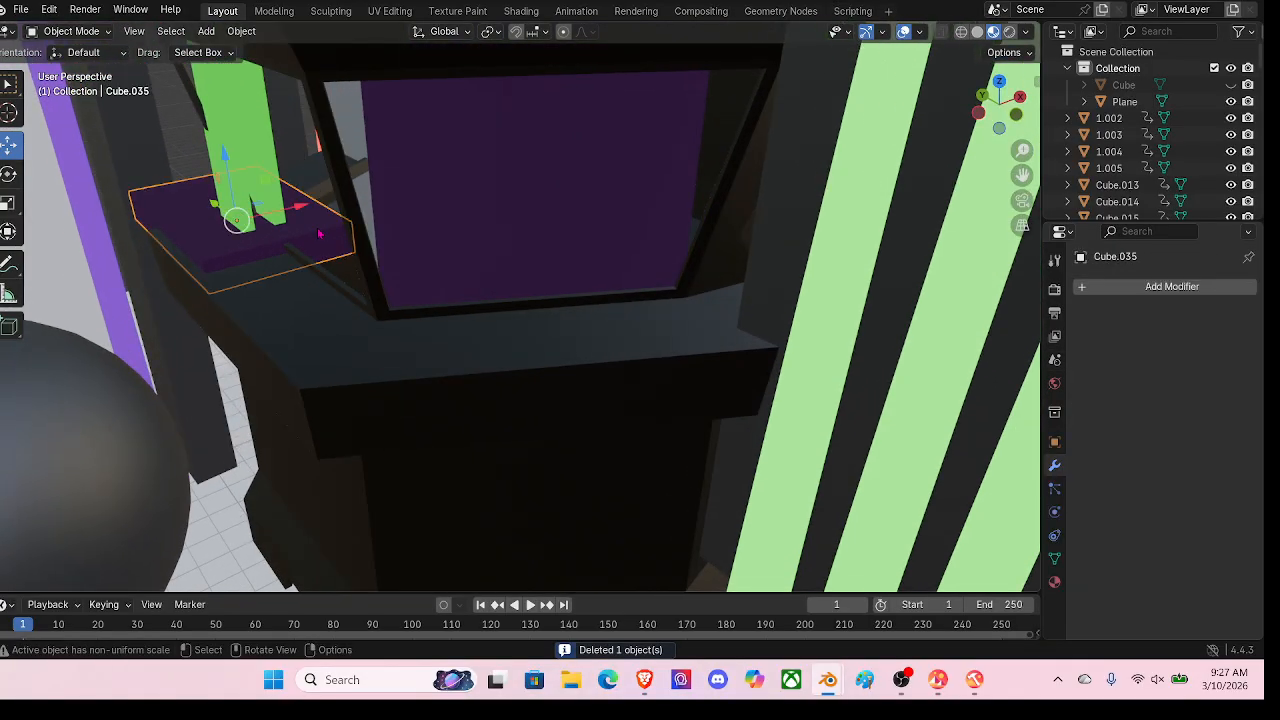
{"action": "middle_click_drag", "start_coordinate": [354, 230], "coordinate": [257, 166]}
{"action": "key", "text": "x"}
{"action": "left_click", "coordinate": [363, 205]}
Step: Cut the cutter cube's volume out of the tower piece Cube.077 with an applied Boolean Difference modifier, then hide the cutter
{"action": "left_click", "coordinate": [289, 168]}
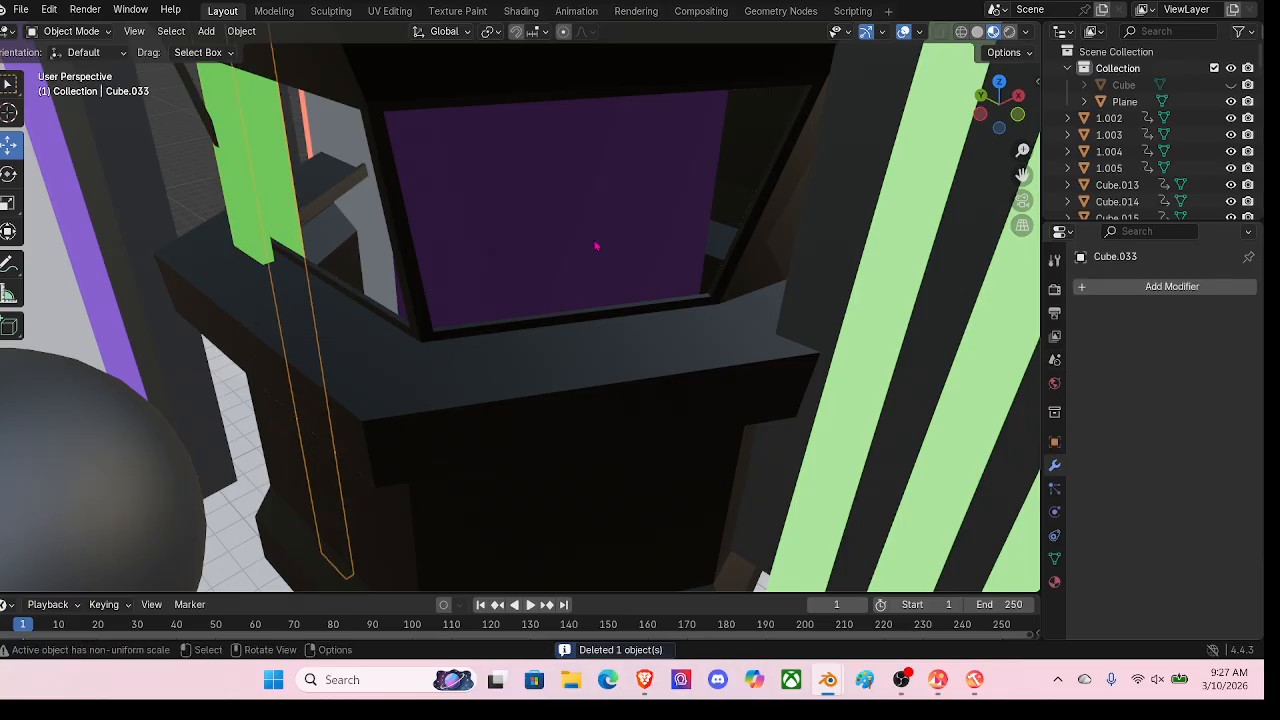
{"action": "scroll", "coordinate": [595, 245], "scroll_direction": "down", "scroll_amount": 6}
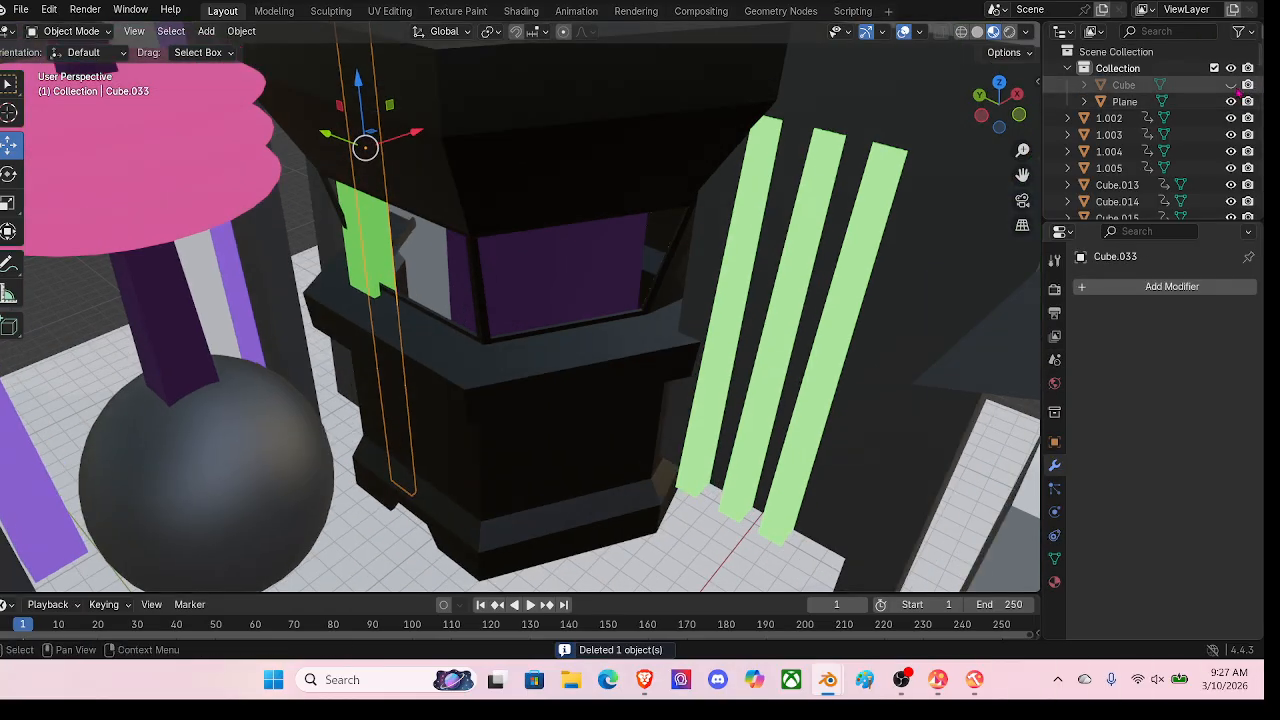
{"action": "left_click", "coordinate": [1231, 85]}
{"action": "middle_click_drag", "start_coordinate": [900, 120], "coordinate": [609, 283]}
{"action": "scroll", "coordinate": [646, 203], "scroll_direction": "up", "scroll_amount": 2}
{"action": "middle_click_drag", "start_coordinate": [655, 235], "coordinate": [671, 217]}
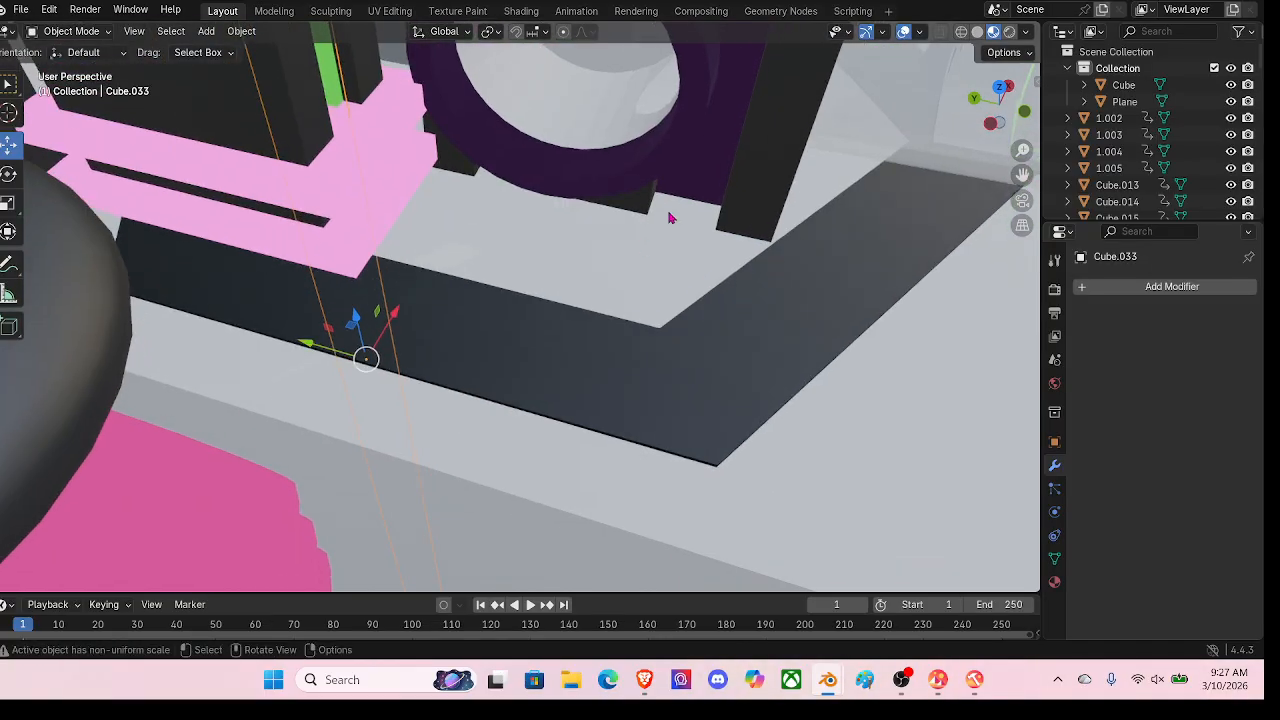
{"action": "scroll", "coordinate": [708, 185], "scroll_direction": "down", "scroll_amount": 3}
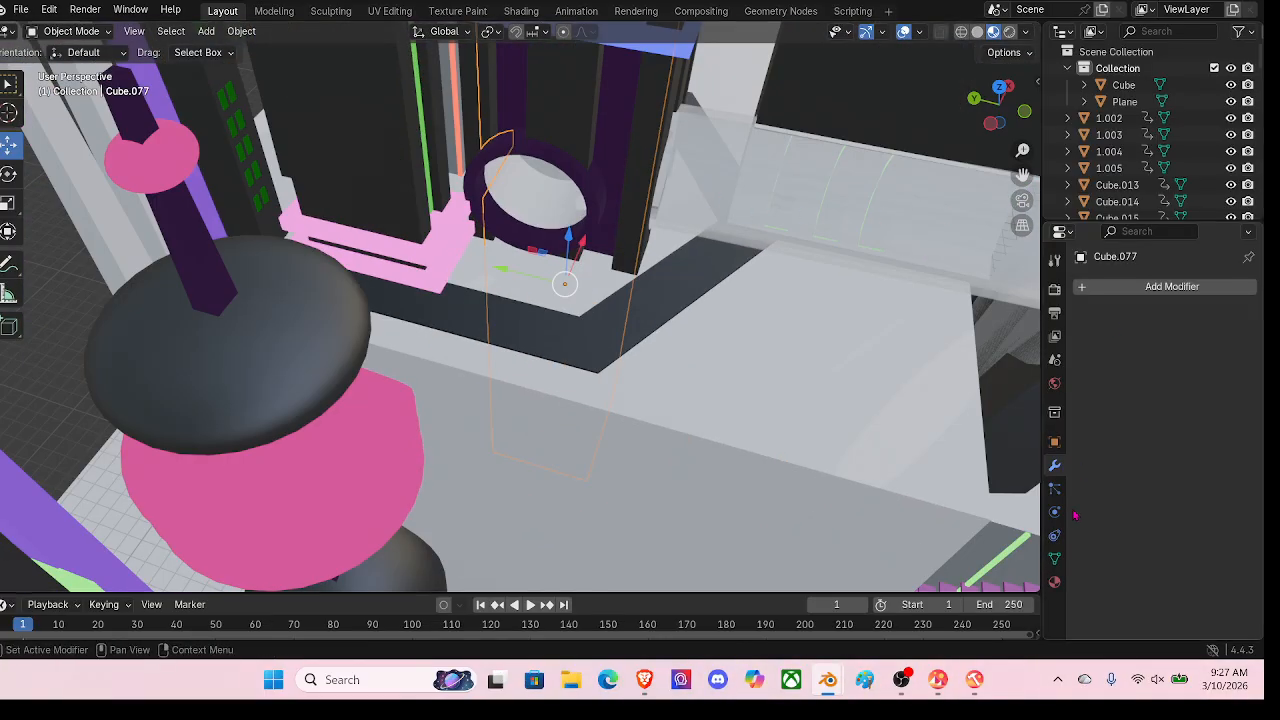
{"action": "left_click", "coordinate": [1160, 295]}
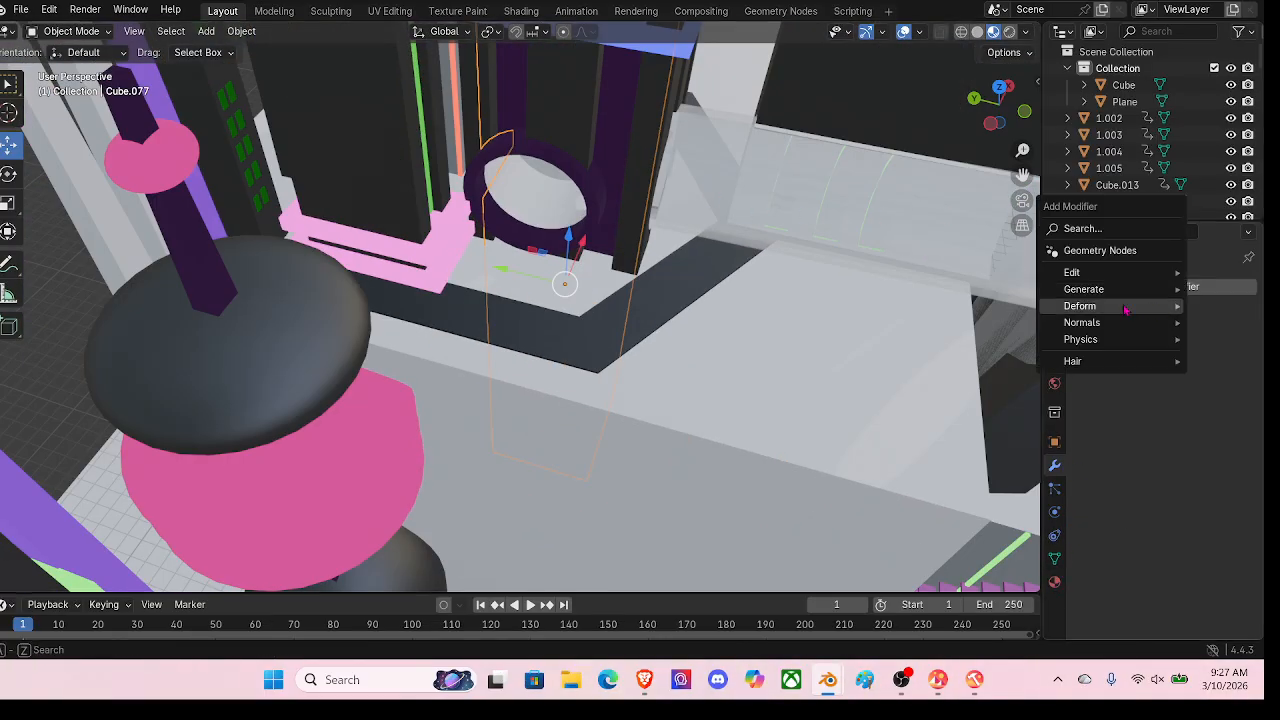
{"action": "mouse_move", "coordinate": [1084, 289]}
{"action": "left_click", "coordinate": [964, 323]}
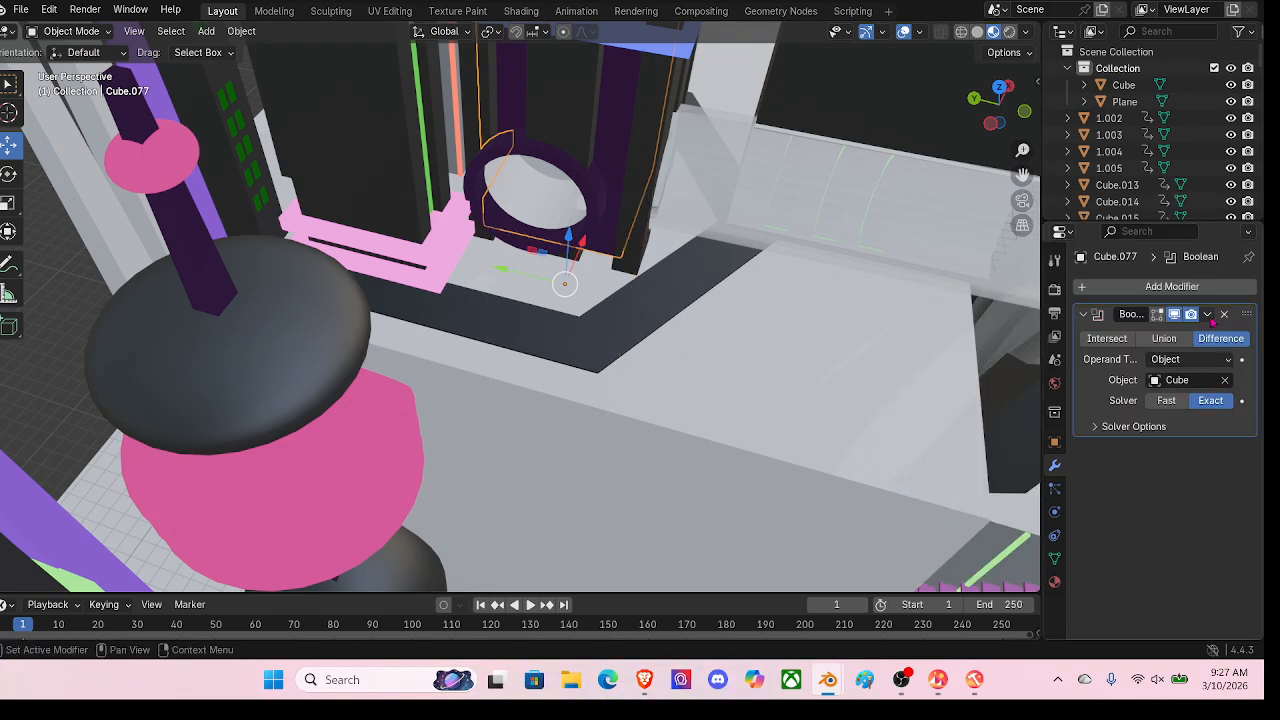
{"action": "left_click", "coordinate": [1208, 315]}
{"action": "left_click", "coordinate": [1130, 334]}
{"action": "left_click", "coordinate": [1124, 85]}
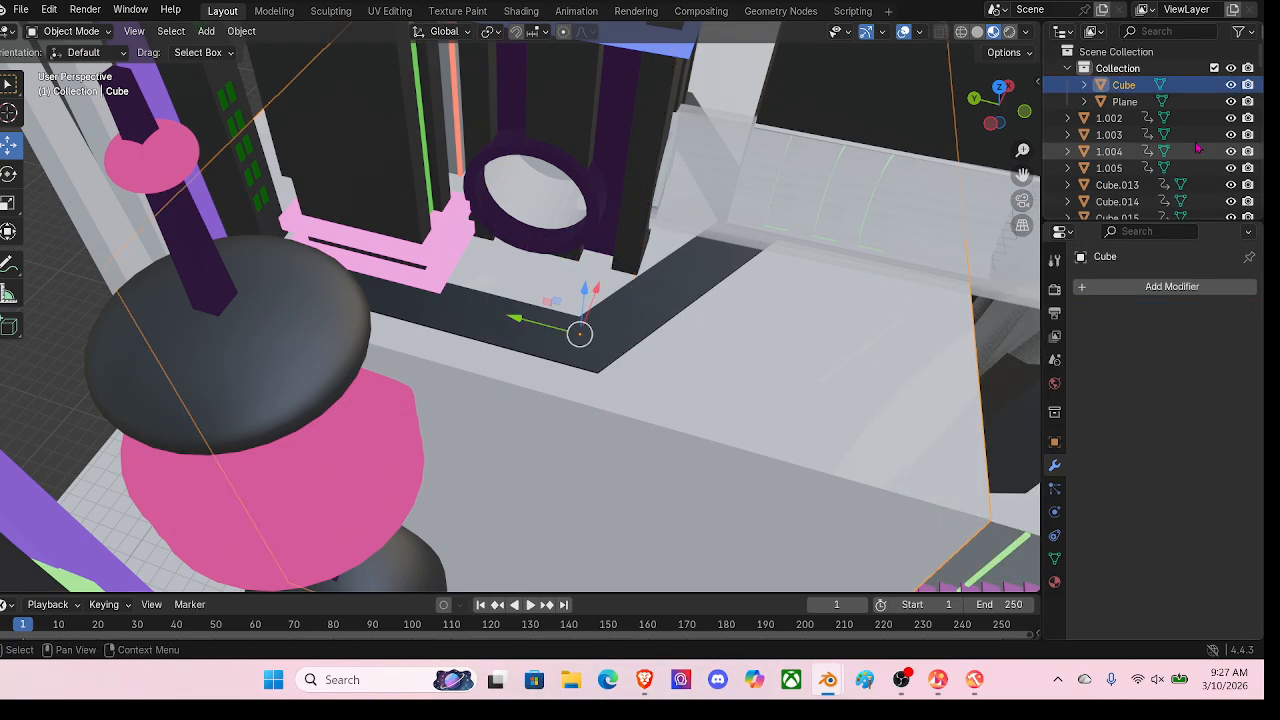
{"action": "left_click", "coordinate": [1231, 85]}
Step: Subtract the cutter cube from Model_collider.037 with a Boolean Difference modifier, apply it, and hide the cutter again
{"action": "middle_click_drag", "start_coordinate": [848, 248], "coordinate": [843, 250]}
{"action": "left_click", "coordinate": [506, 269]}
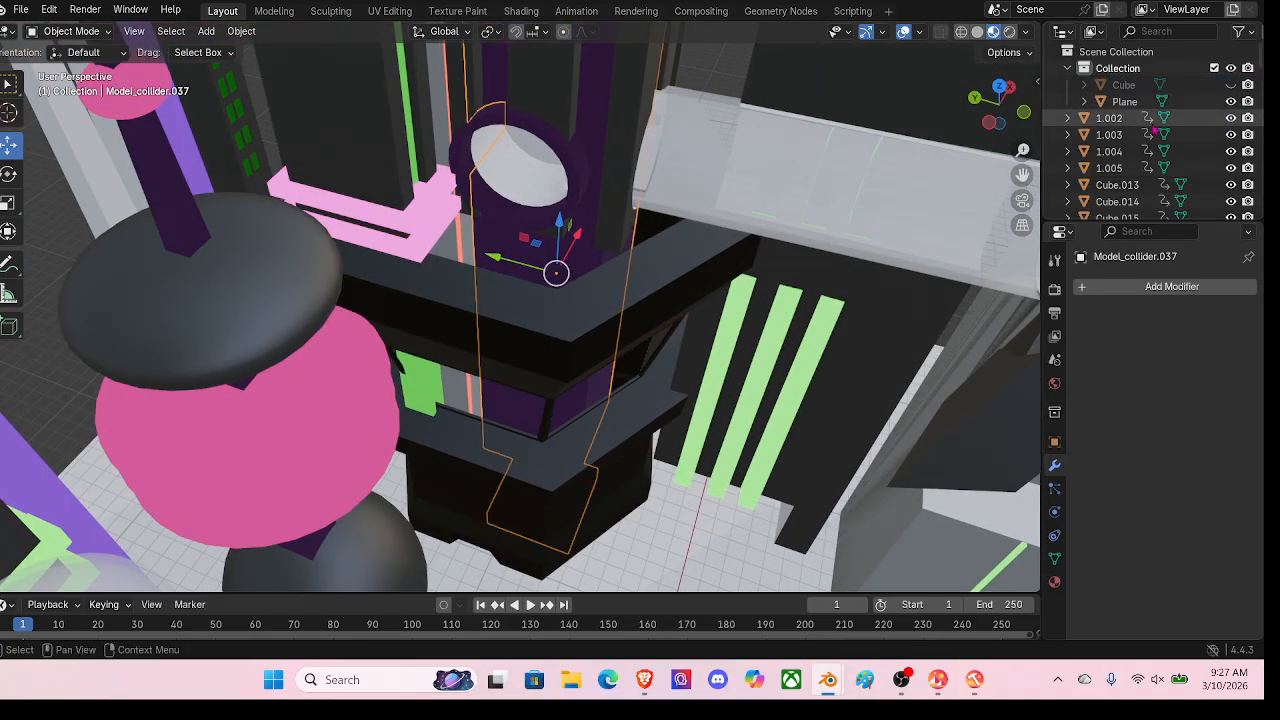
{"action": "left_click", "coordinate": [1232, 85]}
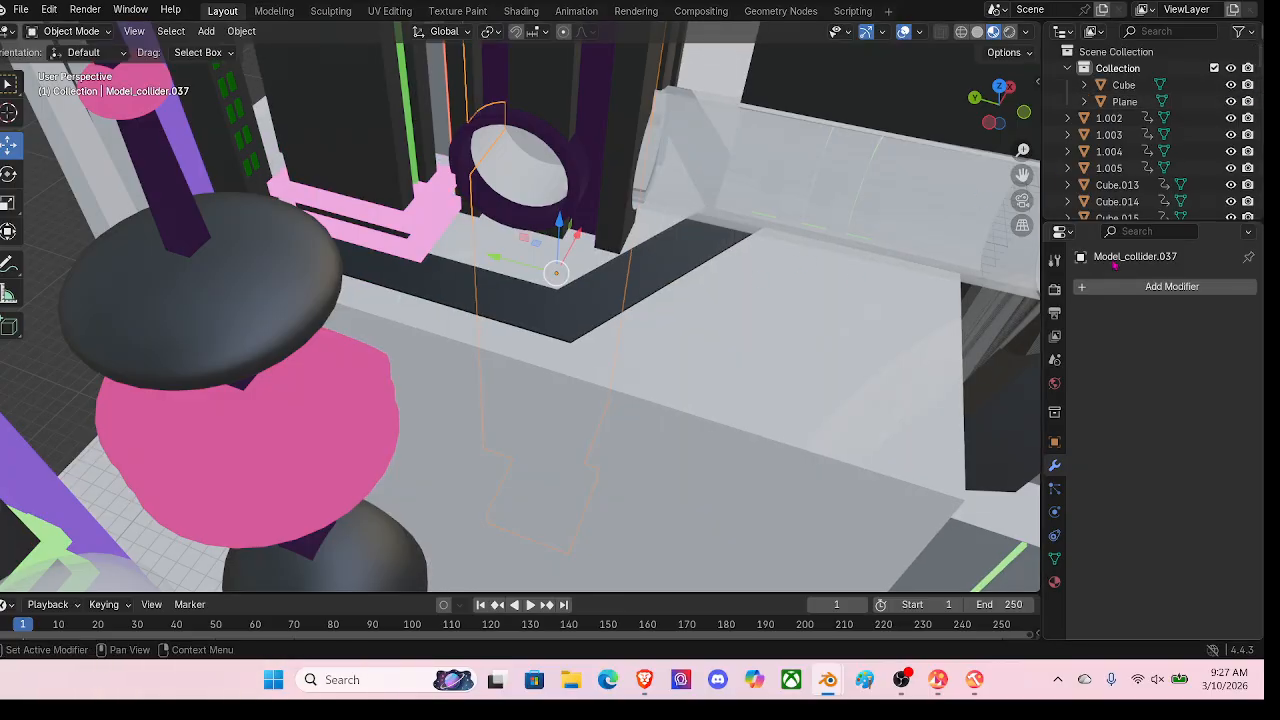
{"action": "left_click", "coordinate": [1186, 288]}
{"action": "mouse_move", "coordinate": [1186, 293]}
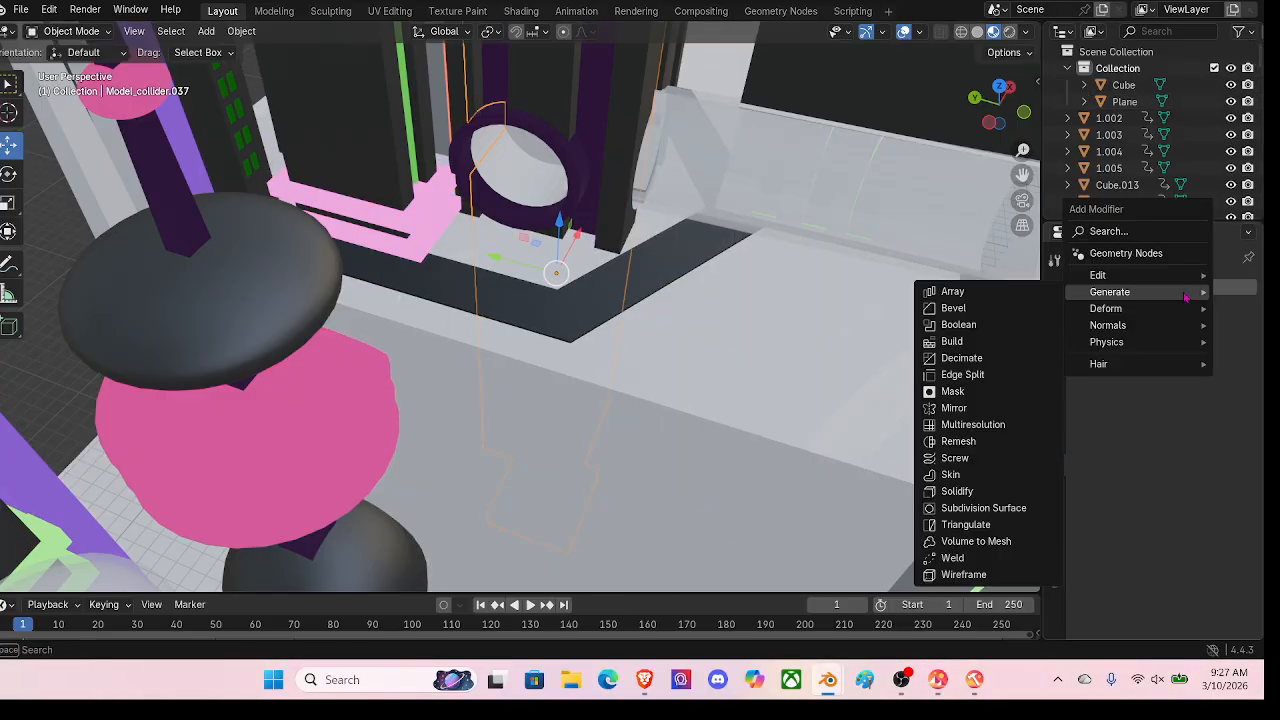
{"action": "left_click", "coordinate": [960, 325]}
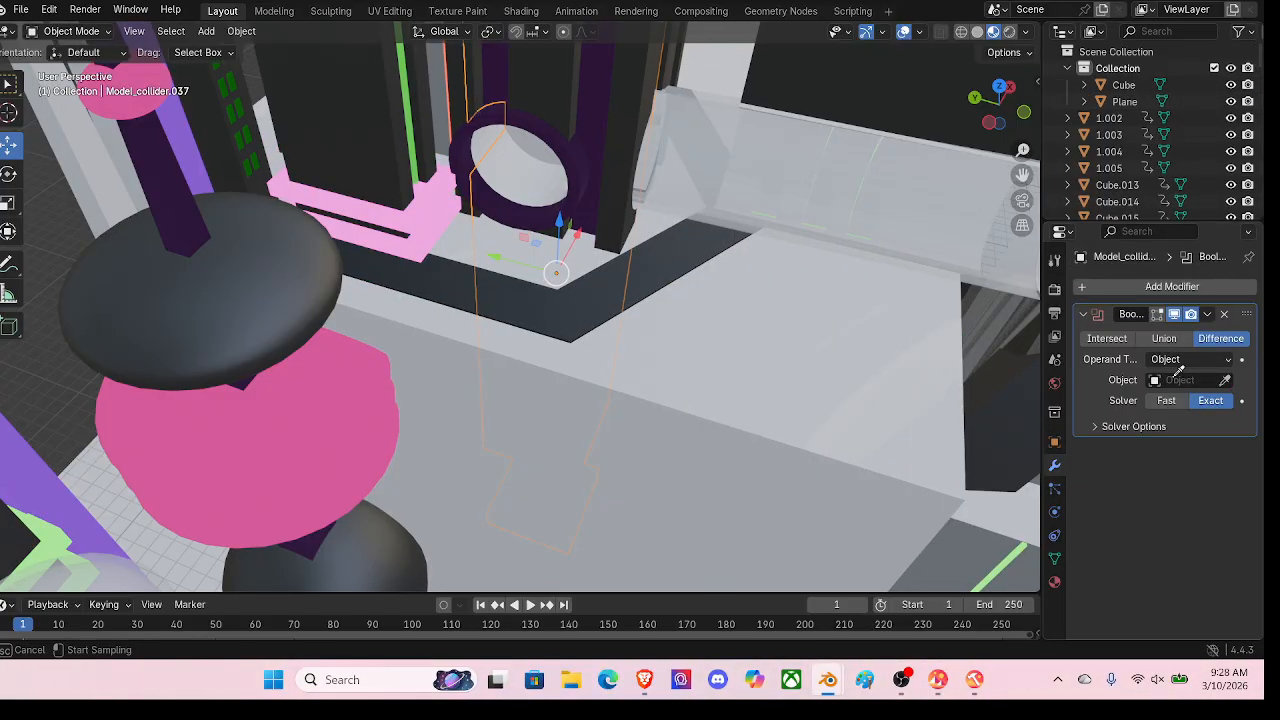
{"action": "left_click", "coordinate": [800, 391]}
{"action": "left_click", "coordinate": [1210, 314]}
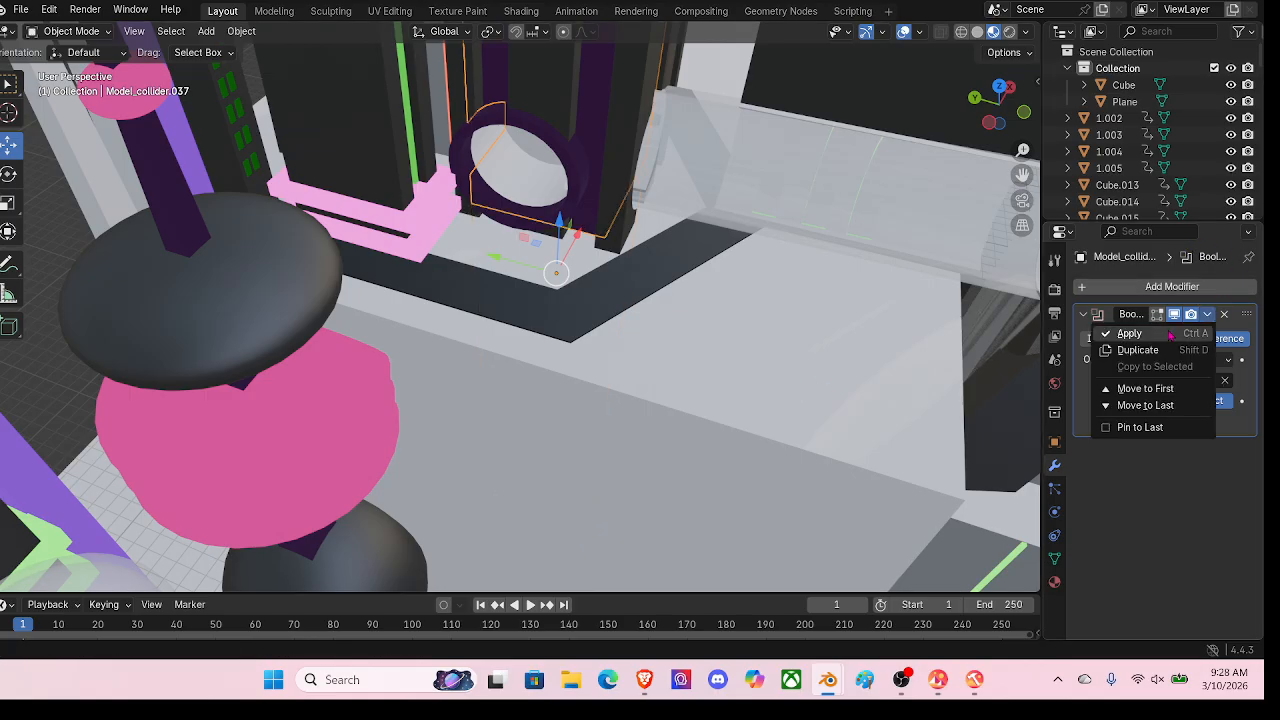
{"action": "left_click", "coordinate": [1160, 335]}
{"action": "left_click", "coordinate": [1231, 85]}
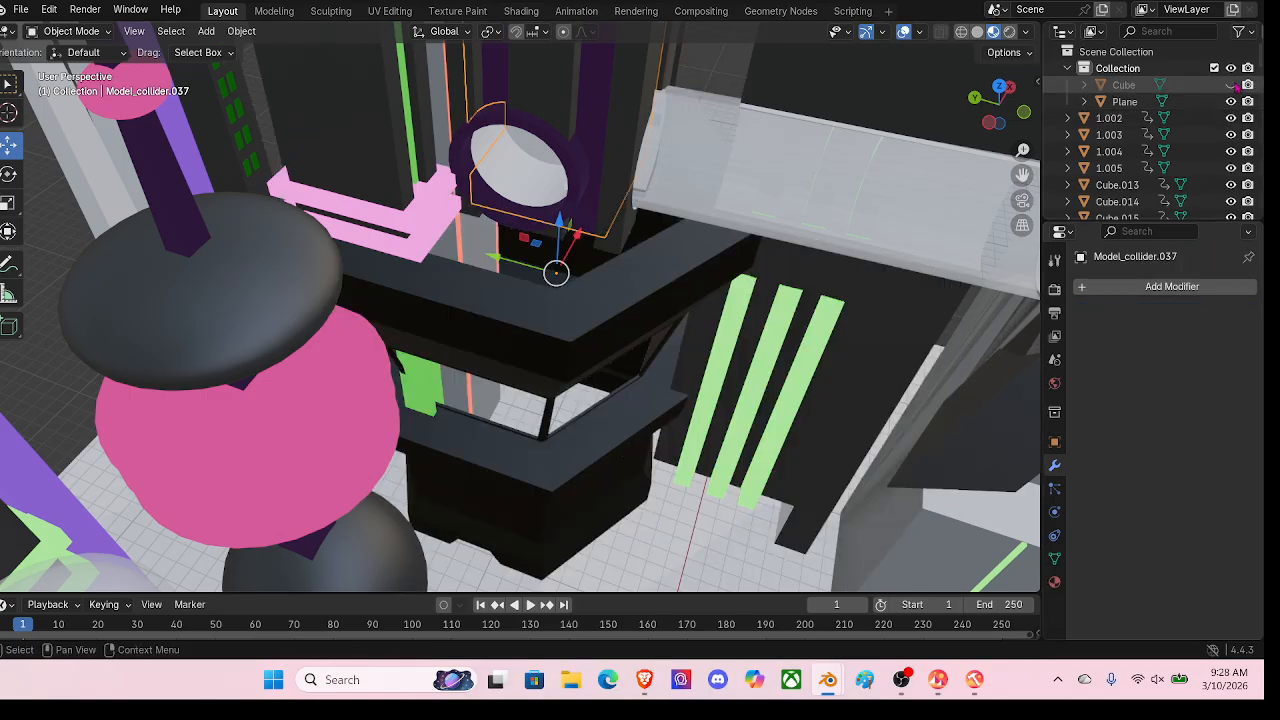
Step: Select the grey tower passing through the club together with its salmon edge strips, and display the viewport in solid shading
{"action": "middle_click_drag", "start_coordinate": [838, 335], "coordinate": [800, 216]}
{"action": "scroll", "coordinate": [826, 269], "scroll_direction": "up", "scroll_amount": 3}
{"action": "scroll", "coordinate": [679, 220], "scroll_direction": "up", "scroll_amount": 2}
{"action": "middle_click_drag", "start_coordinate": [678, 219], "coordinate": [587, 368]}
{"action": "left_click", "coordinate": [459, 340]}
{"action": "scroll", "coordinate": [371, 266], "scroll_direction": "down", "scroll_amount": 1}
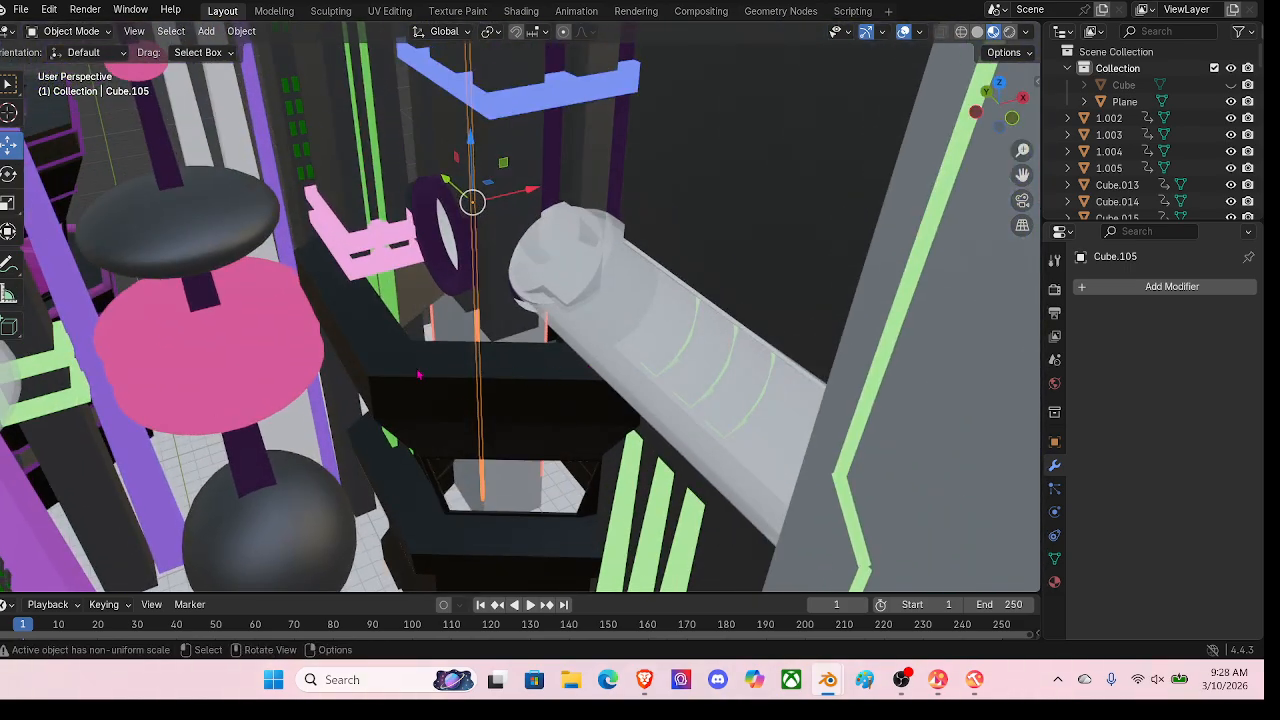
{"action": "left_click", "coordinate": [507, 497]}
{"action": "middle_click_drag", "start_coordinate": [507, 497], "coordinate": [516, 339]}
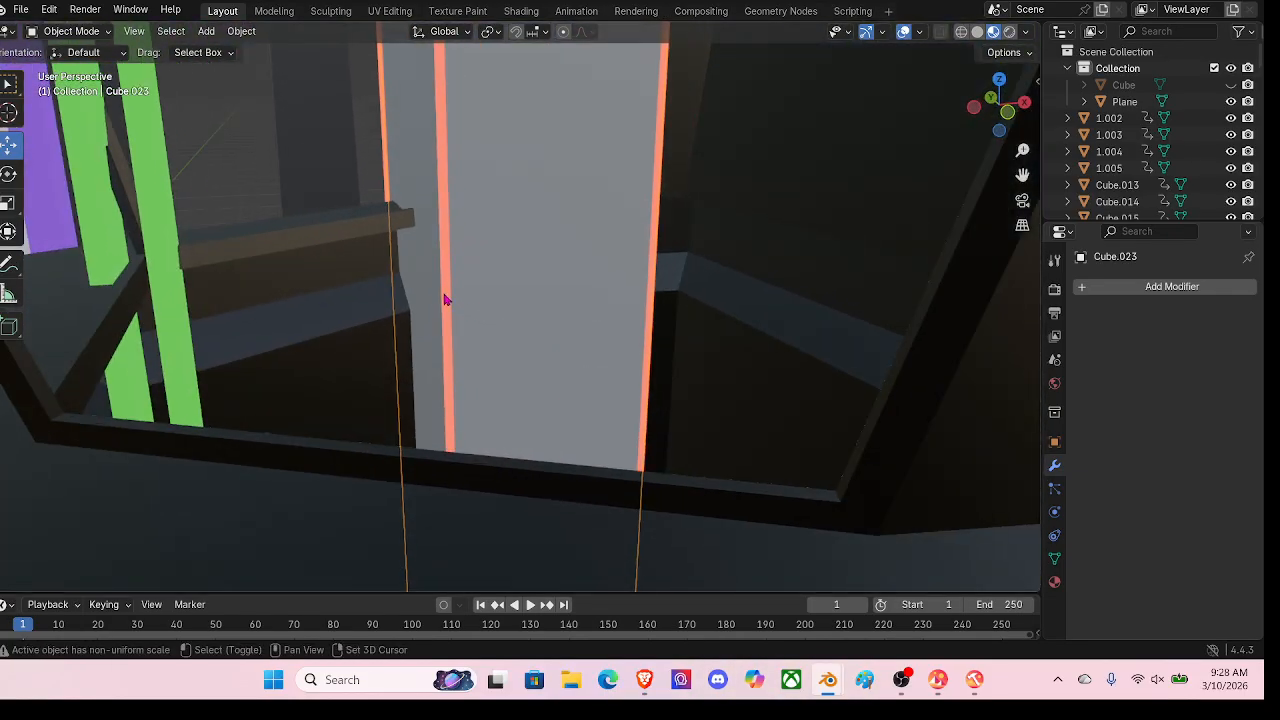
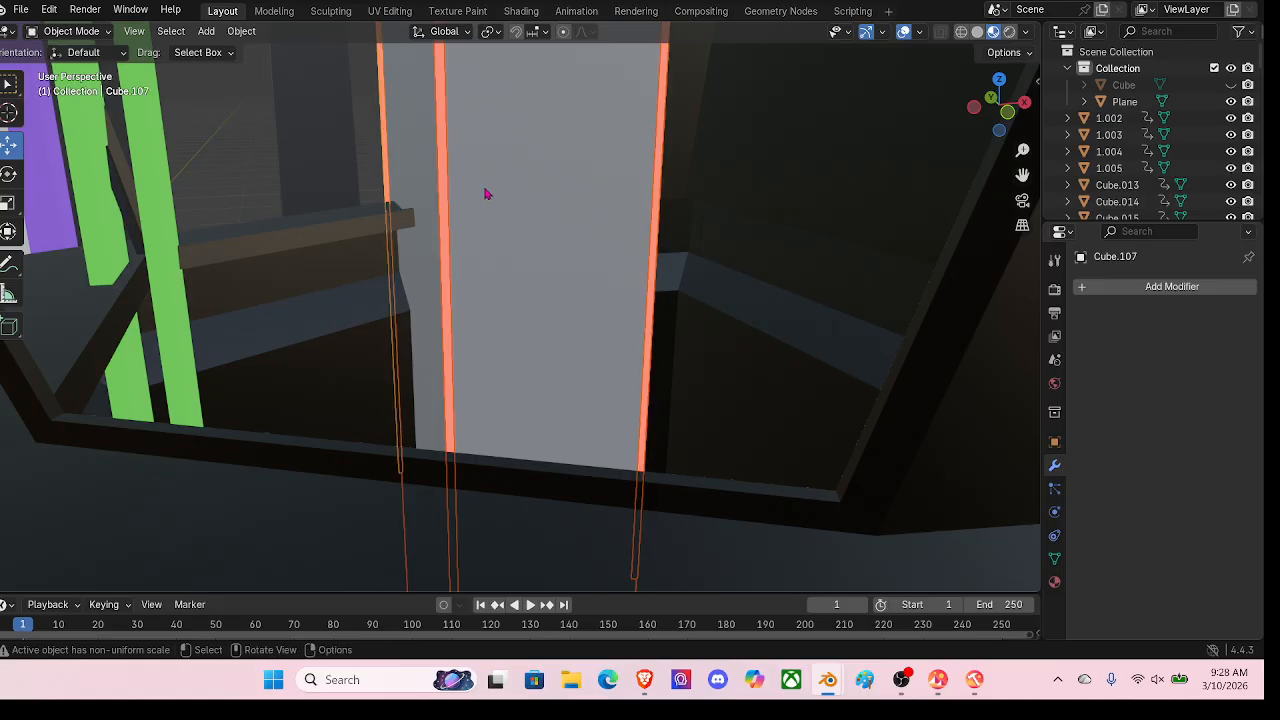
{"action": "middle_click_drag", "start_coordinate": [485, 193], "coordinate": [300, 320]}
{"action": "left_click", "coordinate": [978, 31]}
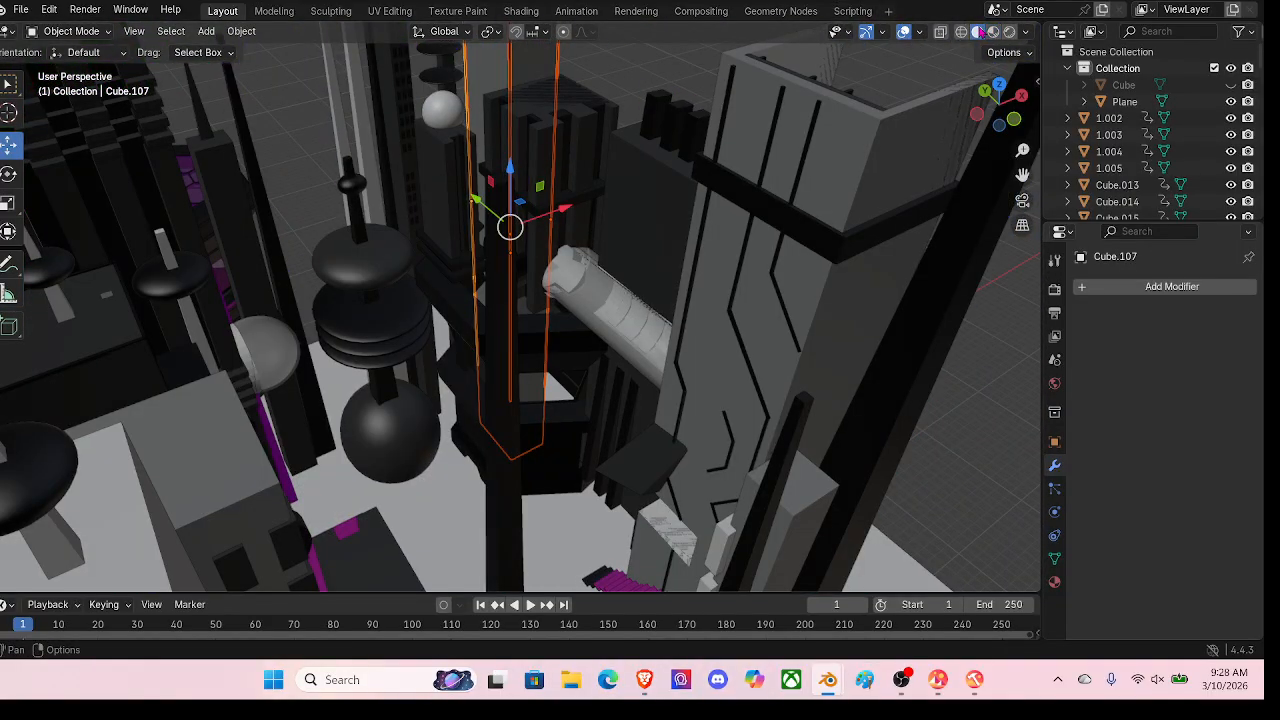
{"action": "mouse_move", "coordinate": [530, 212]}
{"action": "middle_mouse_down"}
{"action": "mouse_move", "coordinate": [514, 238]}
{"action": "mouse_move", "coordinate": [512, 170]}
{"action": "middle_mouse_up"}
{"action": "scroll", "coordinate": [517, 297], "scroll_direction": "up", "scroll_amount": 3}
{"action": "mouse_move", "coordinate": [517, 297]}
{"action": "middle_mouse_down"}
{"action": "mouse_move", "coordinate": [507, 352]}
{"action": "mouse_move", "coordinate": [454, 279]}
{"action": "middle_mouse_up"}
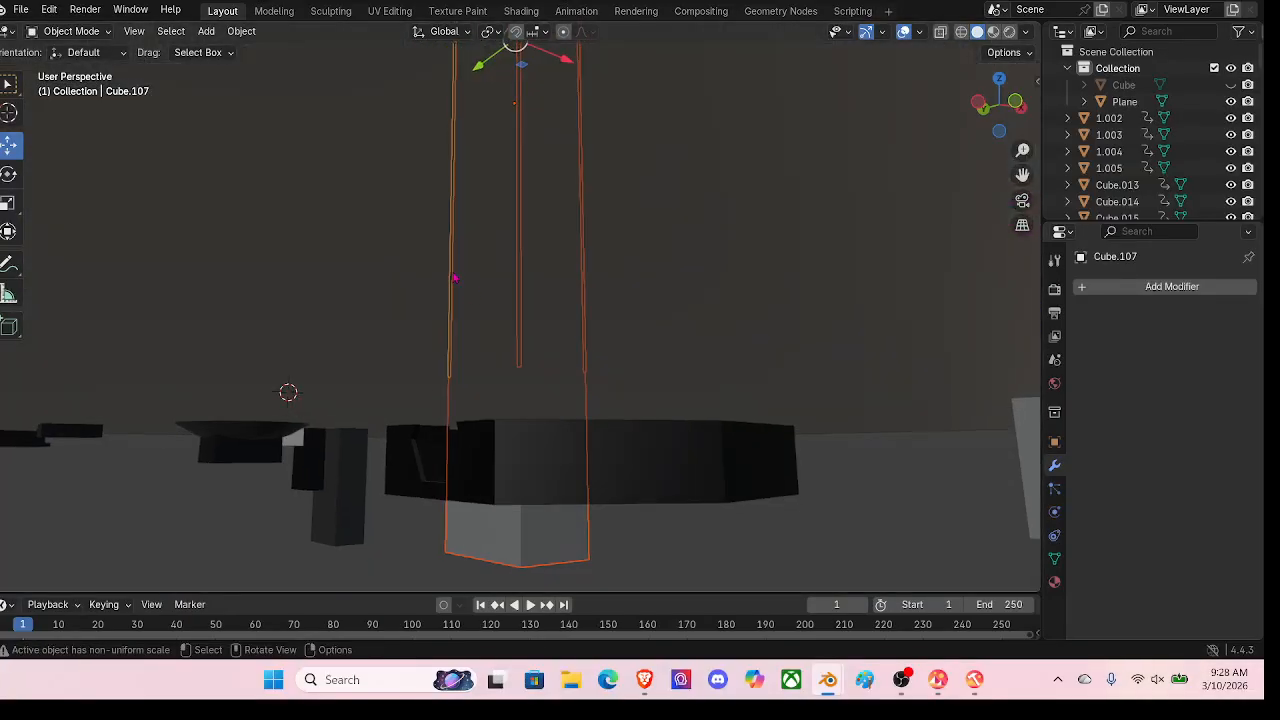
Step: Open the tower and its strips in Edit Mode with X-ray on, and select the vertices at their lower ends
{"action": "left_click", "coordinate": [70, 33]}
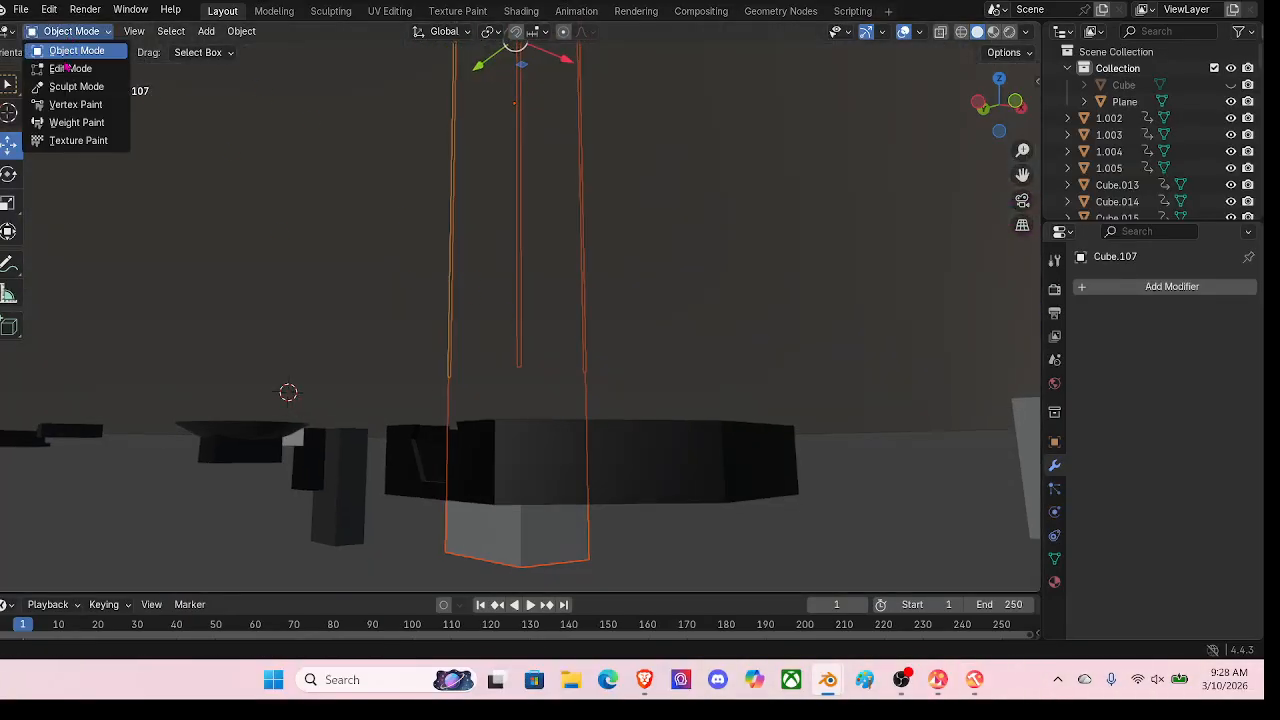
{"action": "left_click", "coordinate": [68, 68]}
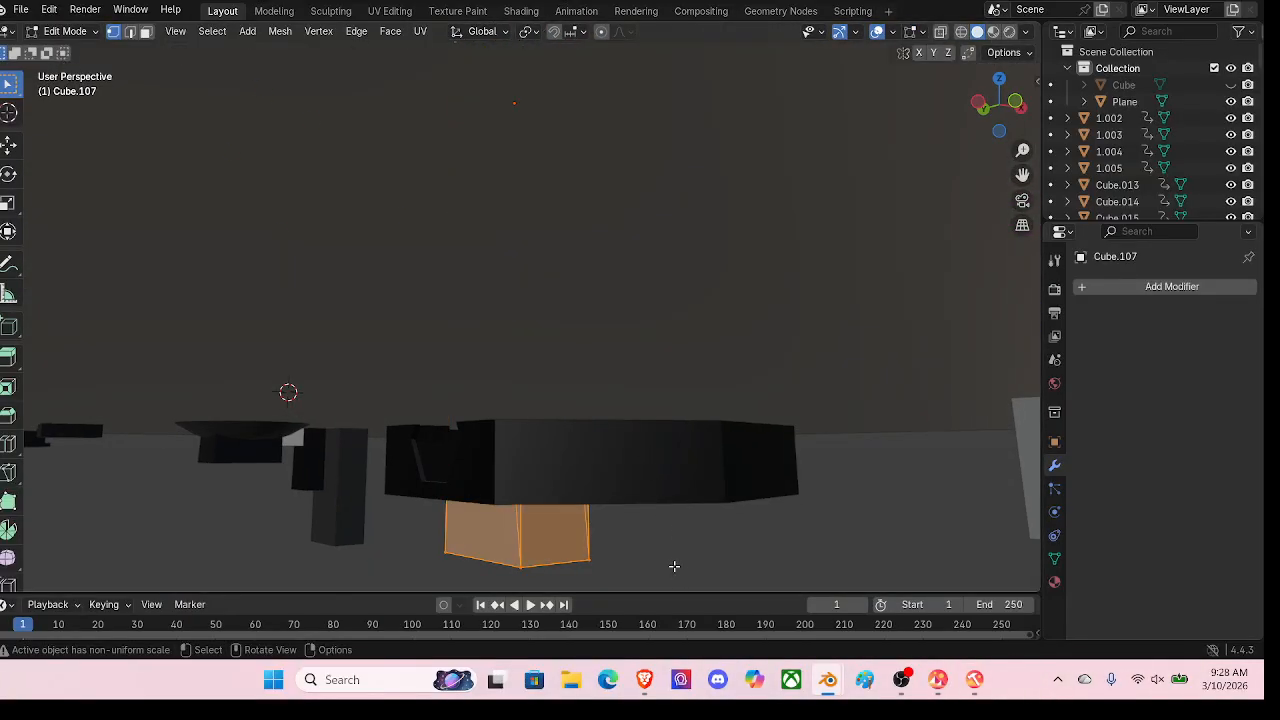
{"action": "left_click", "coordinate": [940, 31]}
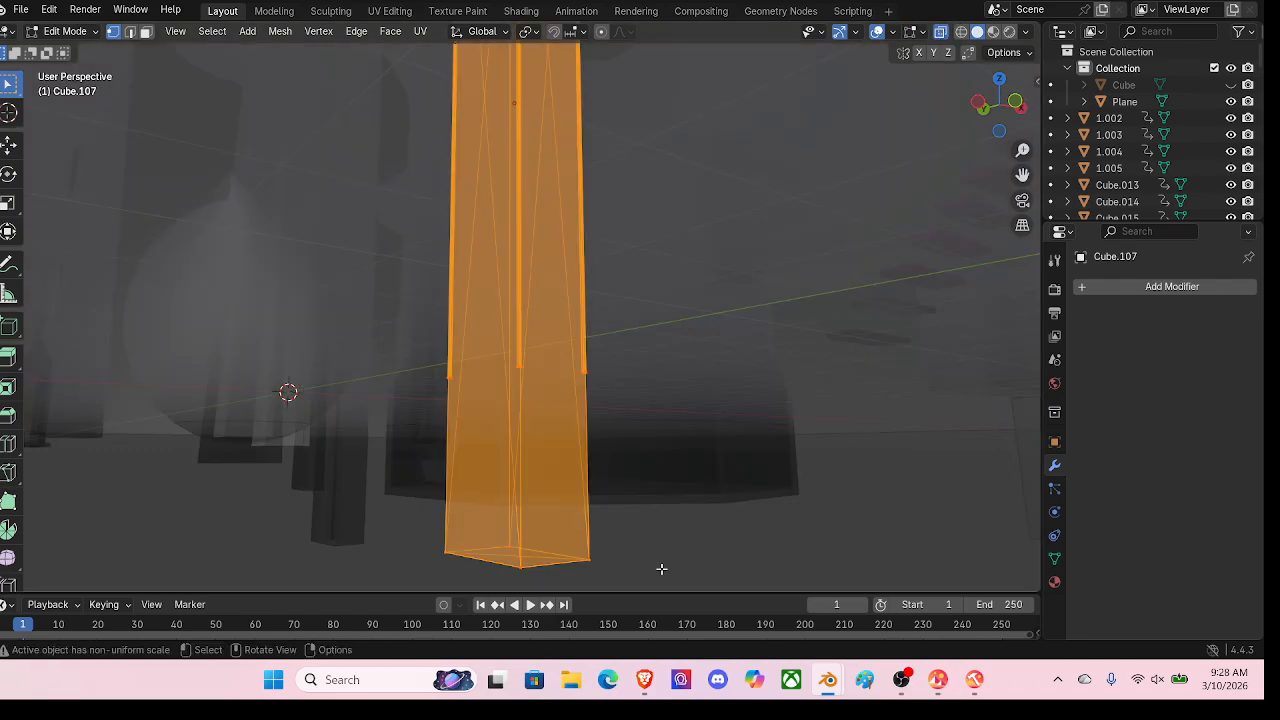
{"action": "left_click_drag", "start_coordinate": [646, 580], "coordinate": [372, 278]}
{"action": "middle_click_drag", "start_coordinate": [420, 250], "coordinate": [557, 289]}
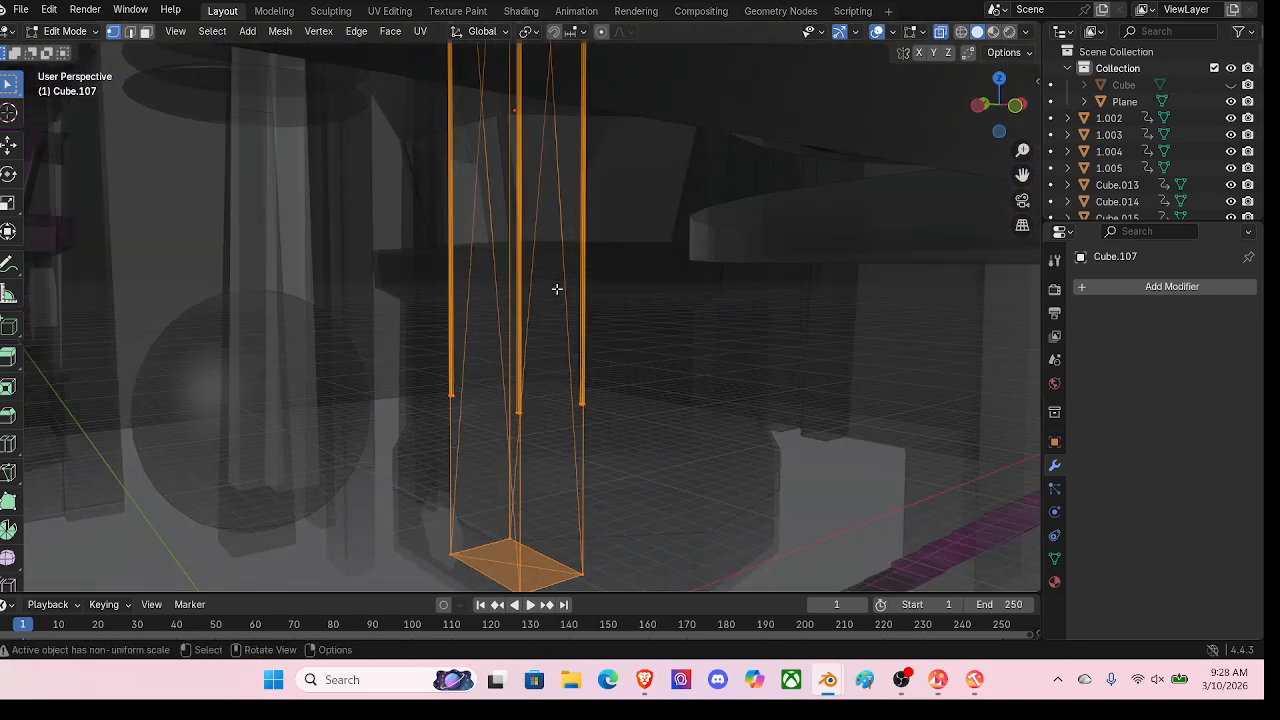
Step: Raise the selected lower ends 16.943 m and another 9.9435 m along Z, then return to Object Mode
{"action": "left_click", "coordinate": [8, 145]}
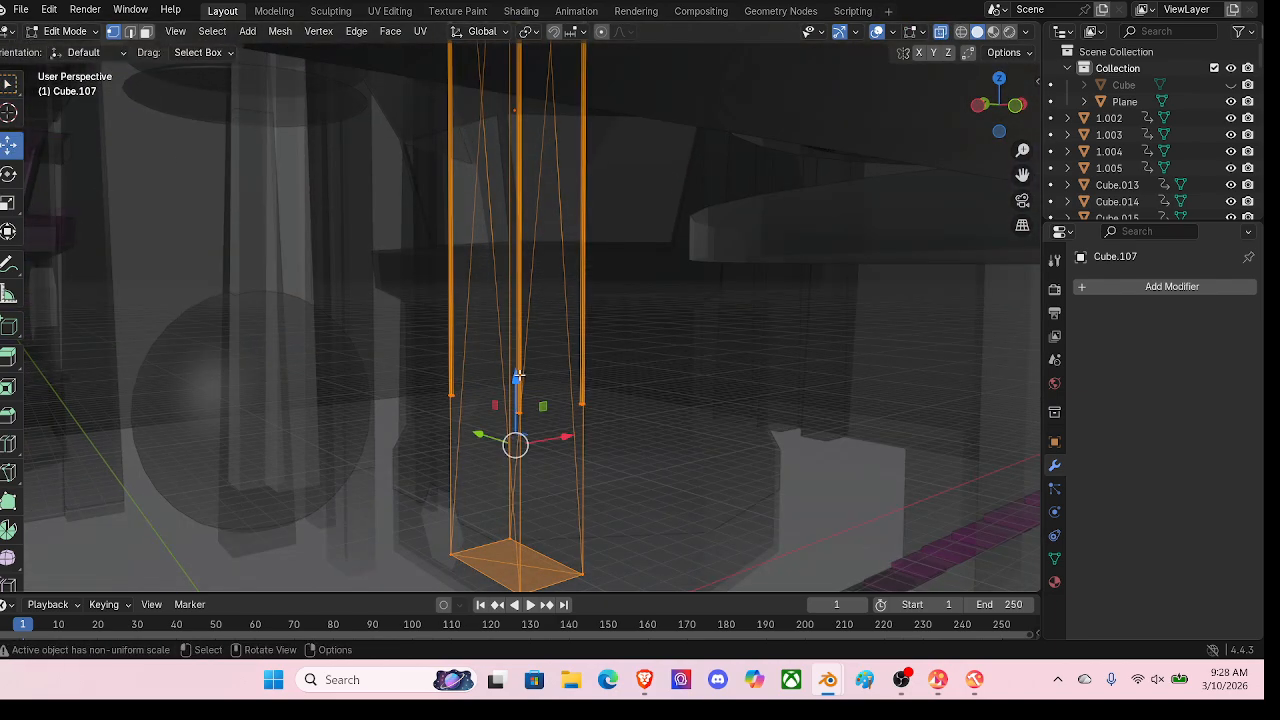
{"action": "left_click_drag", "start_coordinate": [519, 375], "coordinate": [510, 134]}
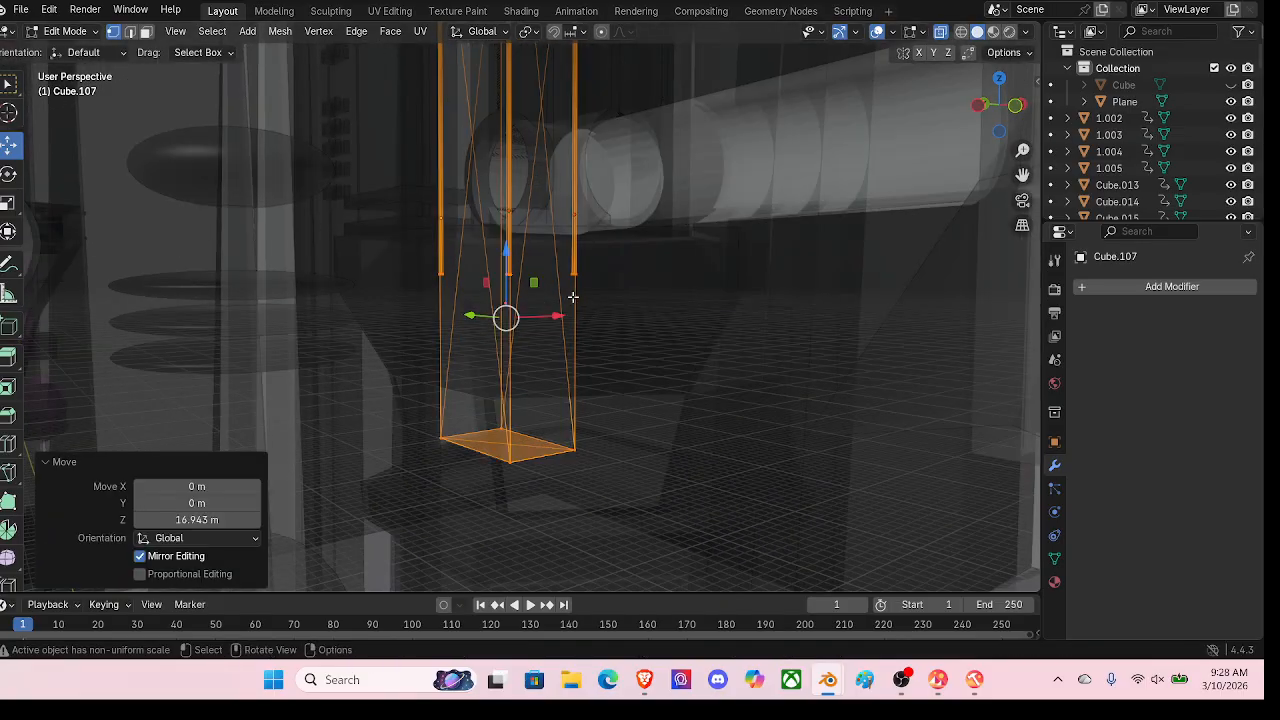
{"action": "middle_click_drag", "start_coordinate": [573, 297], "coordinate": [573, 318]}
{"action": "left_click_drag", "start_coordinate": [510, 267], "coordinate": [524, 68]}
{"action": "middle_click_drag", "start_coordinate": [531, 94], "coordinate": [573, 108]}
{"action": "scroll", "coordinate": [571, 108], "scroll_direction": "up", "scroll_amount": 2}
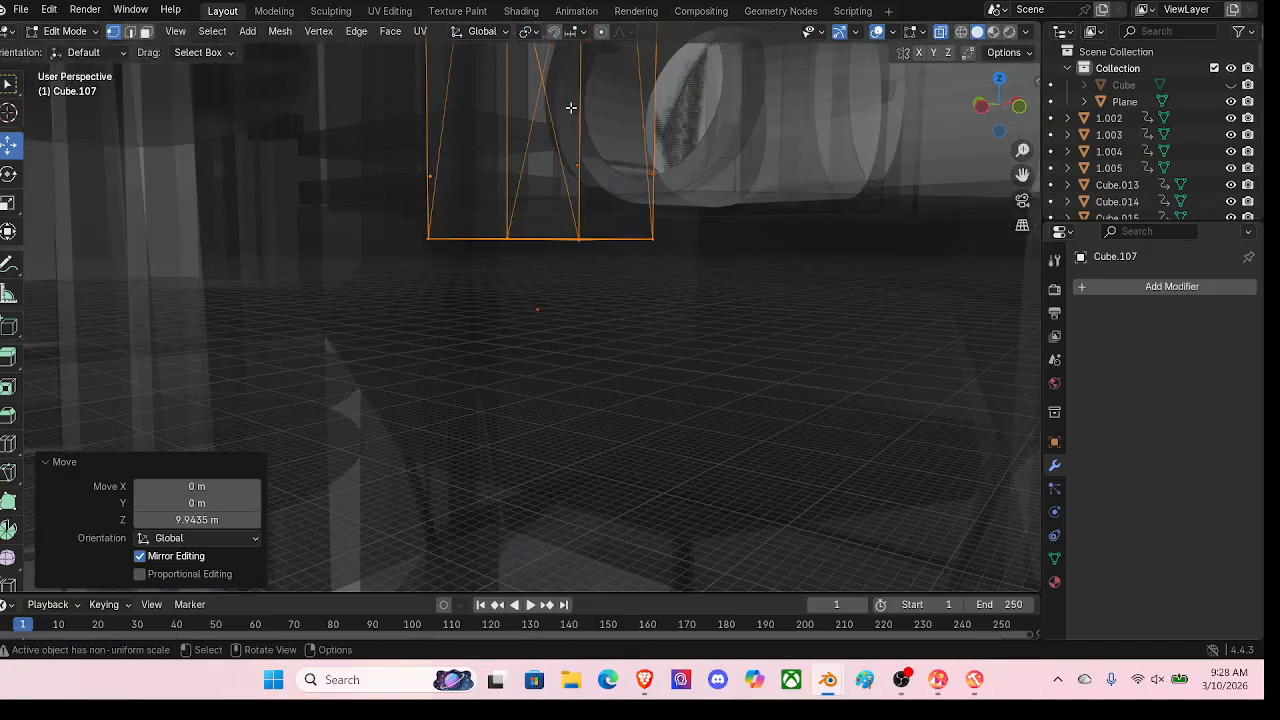
{"action": "left_click", "coordinate": [97, 33]}
{"action": "left_click", "coordinate": [70, 48]}
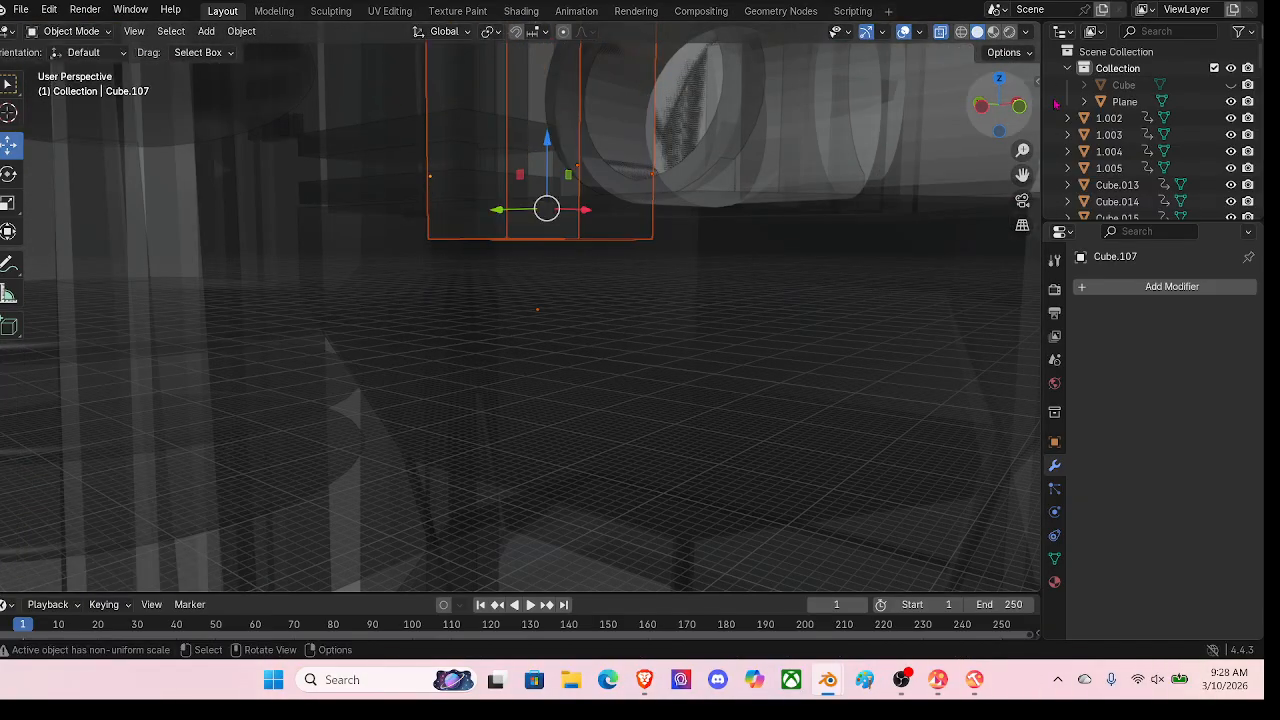
Step: Restore material preview shading with X-ray off, and move the shortened tower and strips slightly upward, clear of the club's interior
{"action": "left_click", "coordinate": [939, 35]}
{"action": "middle_click_drag", "start_coordinate": [707, 303], "coordinate": [694, 354]}
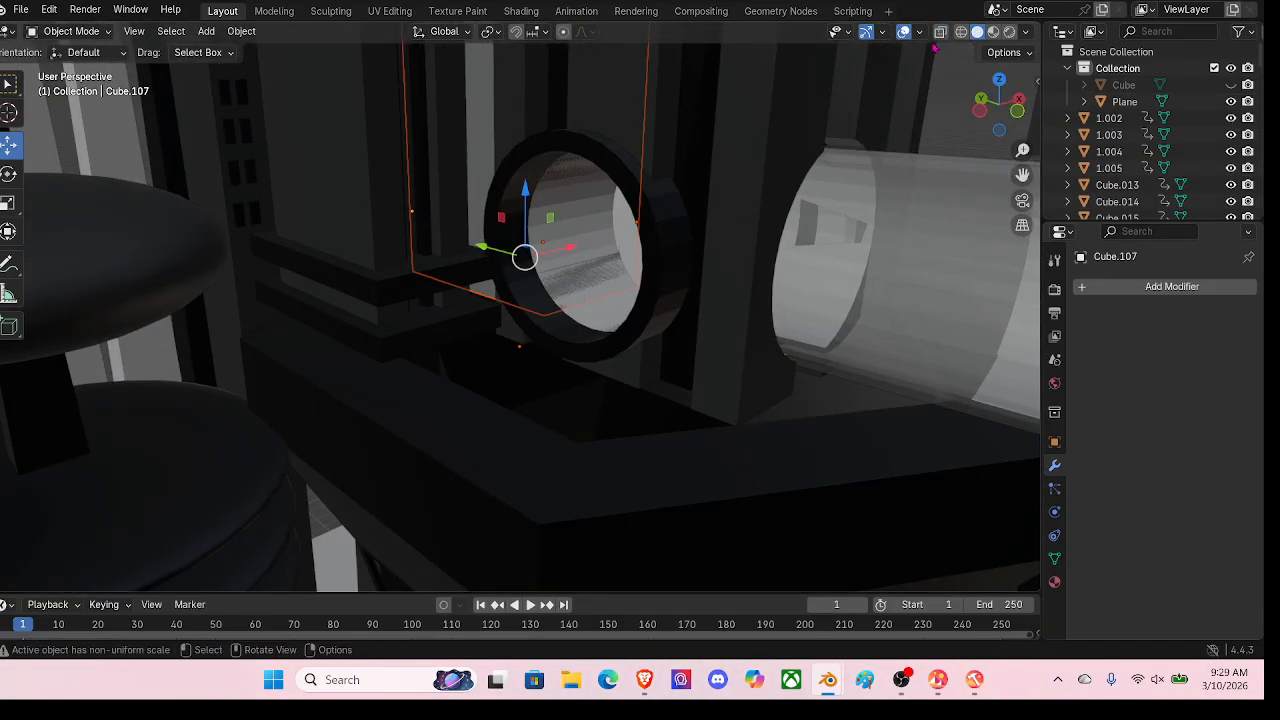
{"action": "left_click", "coordinate": [993, 32]}
{"action": "scroll", "coordinate": [536, 332], "scroll_direction": "down", "scroll_amount": 4}
{"action": "middle_click_drag", "start_coordinate": [536, 332], "coordinate": [553, 270]}
{"action": "scroll", "coordinate": [554, 356], "scroll_direction": "up", "scroll_amount": 4}
{"action": "middle_click_drag", "start_coordinate": [554, 356], "coordinate": [530, 296]}
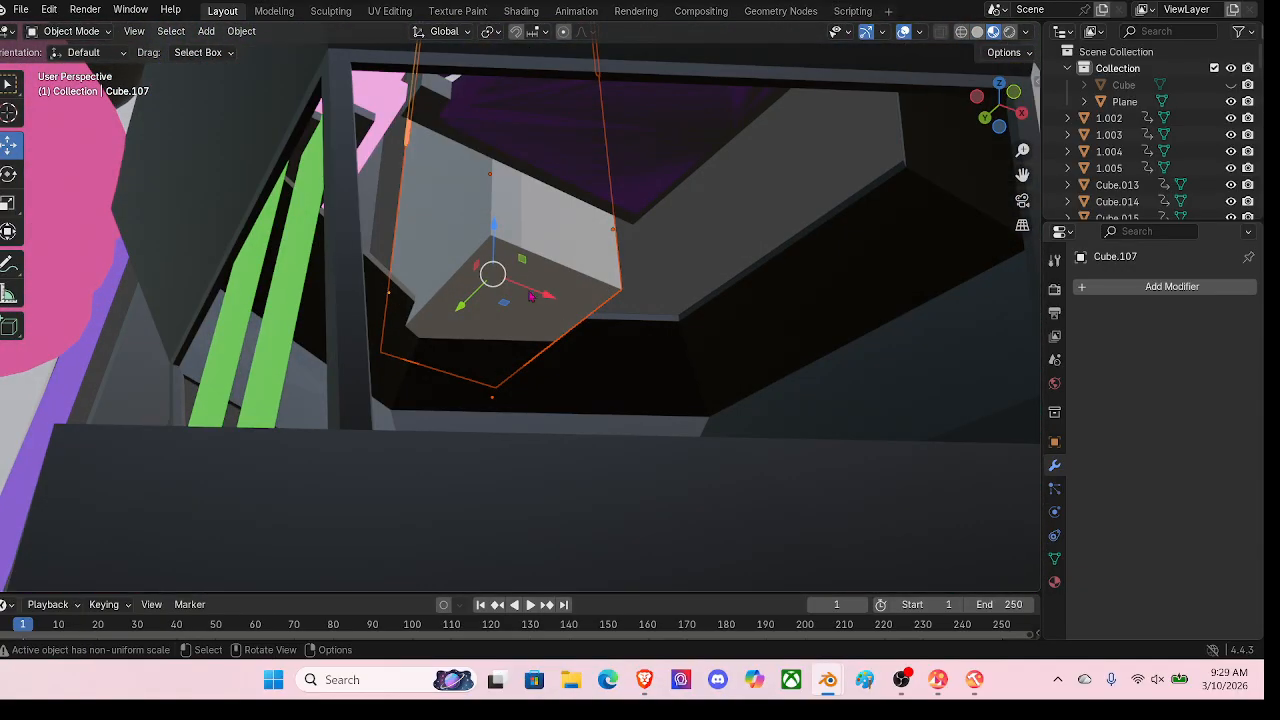
{"action": "left_click_drag", "start_coordinate": [497, 233], "coordinate": [495, 175]}
{"action": "middle_click_drag", "start_coordinate": [495, 175], "coordinate": [455, 184]}
Step: Open the two green strips Cube.034 and Cube.033 together in Edit Mode and select the vertices at their lower ends
{"action": "left_click", "coordinate": [212, 226]}
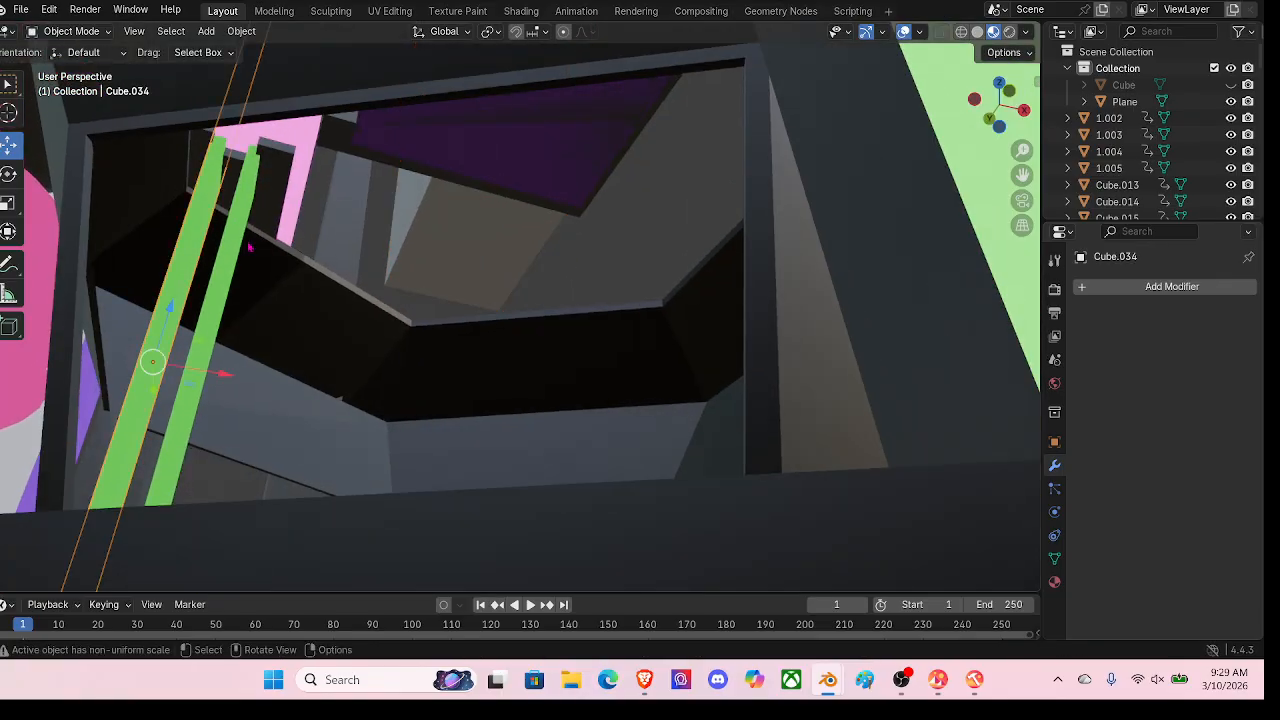
{"action": "left_click", "coordinate": [223, 292], "text": "shift"}
{"action": "middle_click_drag", "start_coordinate": [278, 436], "coordinate": [466, 238], "text": "shift"}
{"action": "scroll", "coordinate": [434, 297], "scroll_direction": "down", "scroll_amount": 4}
{"action": "scroll", "coordinate": [466, 238], "scroll_direction": "down", "scroll_amount": 2}
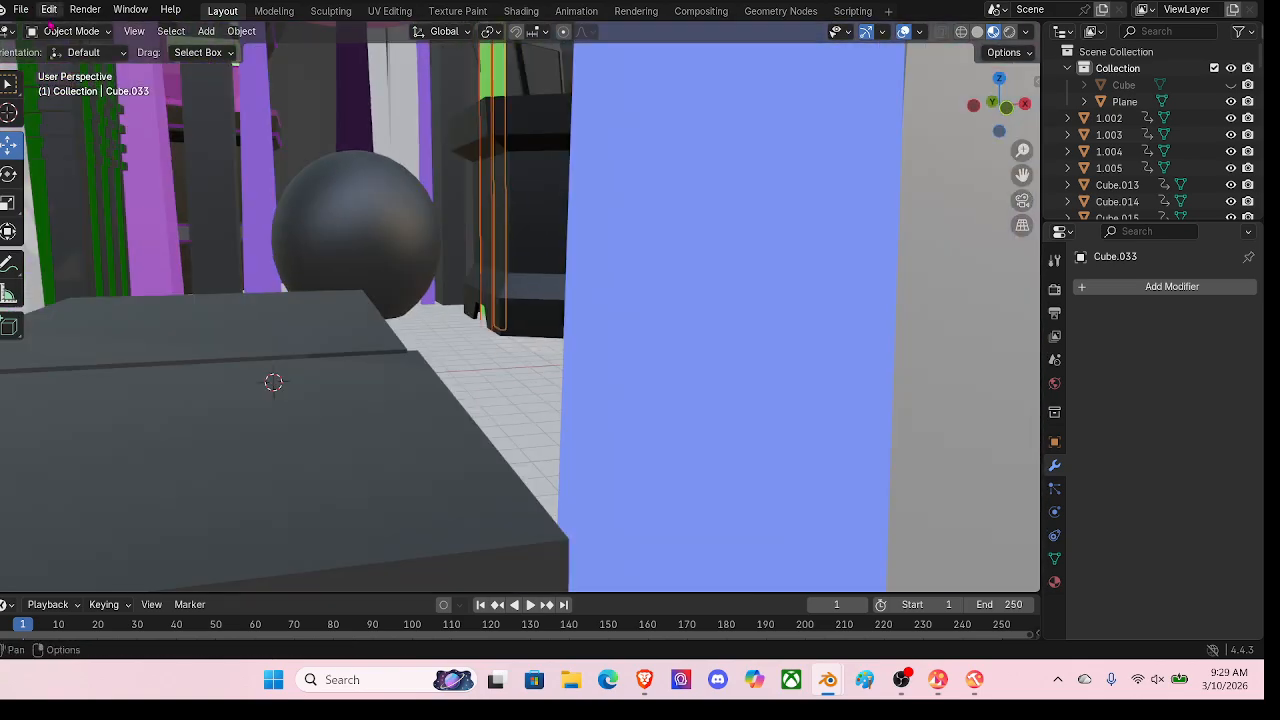
{"action": "left_click", "coordinate": [73, 32]}
{"action": "left_click", "coordinate": [72, 68]}
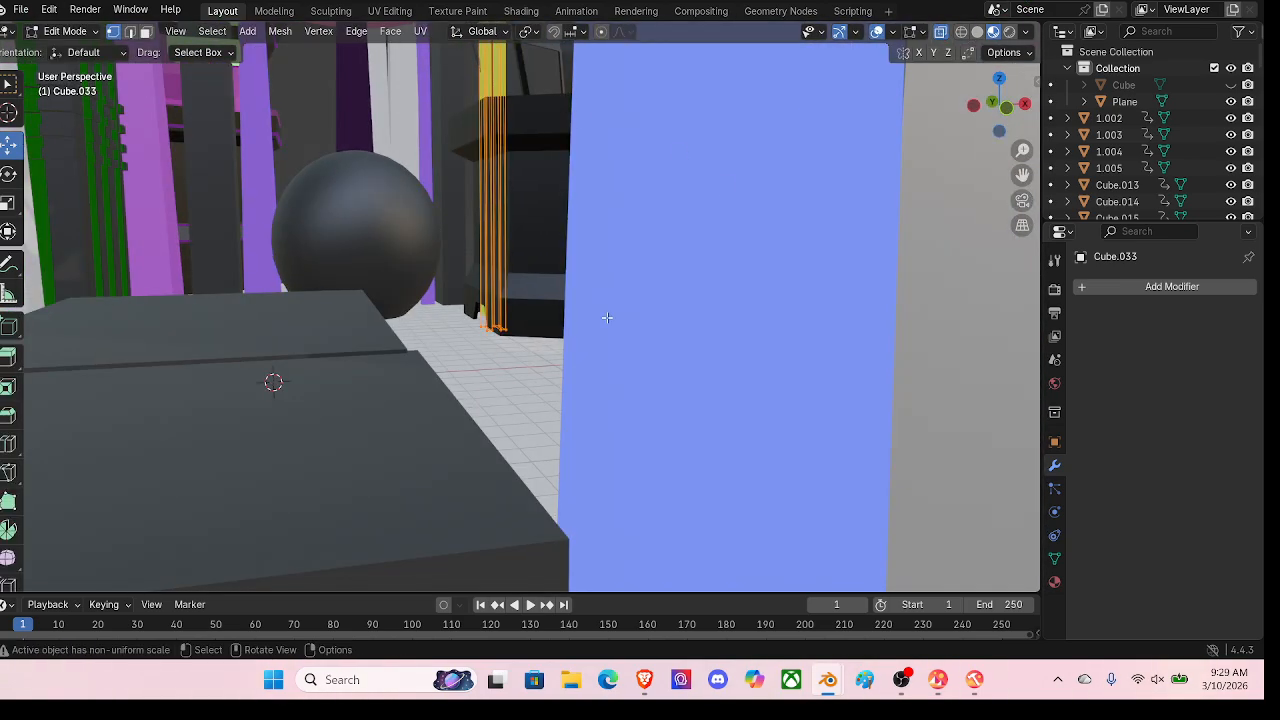
{"action": "middle_click_drag", "start_coordinate": [614, 260], "coordinate": [631, 418]}
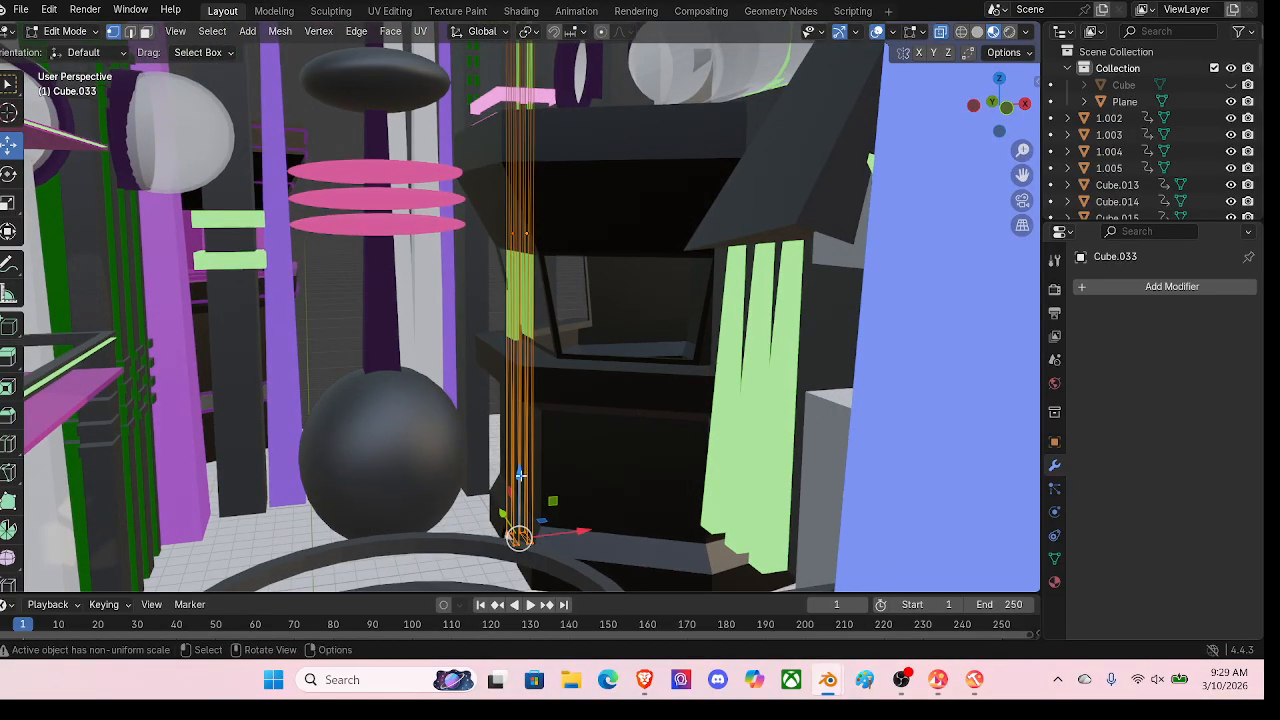
Step: Raise the green strips' lower ends 22.145 m and another 0.64145 m along Z to the pink frames, then return to Object Mode
{"action": "left_click_drag", "start_coordinate": [520, 476], "coordinate": [546, 80]}
{"action": "middle_click_drag", "start_coordinate": [546, 80], "coordinate": [505, 374], "text": "shift"}
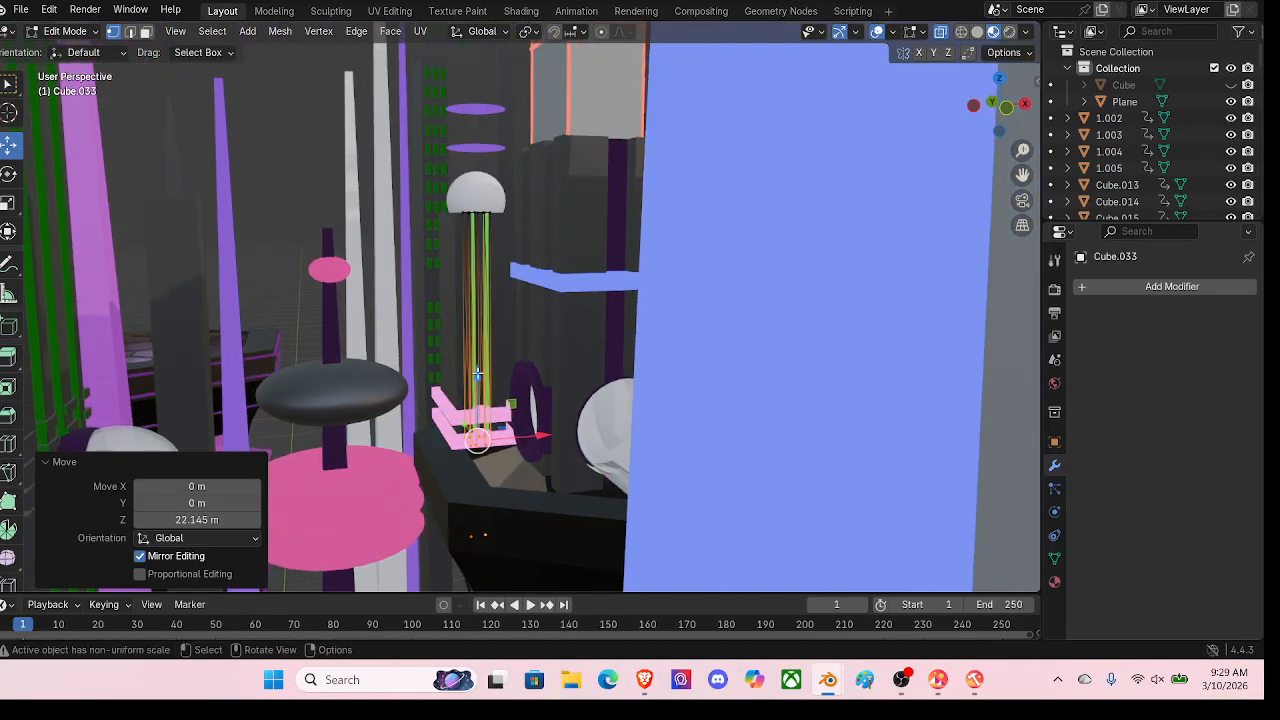
{"action": "left_click_drag", "start_coordinate": [478, 373], "coordinate": [479, 361]}
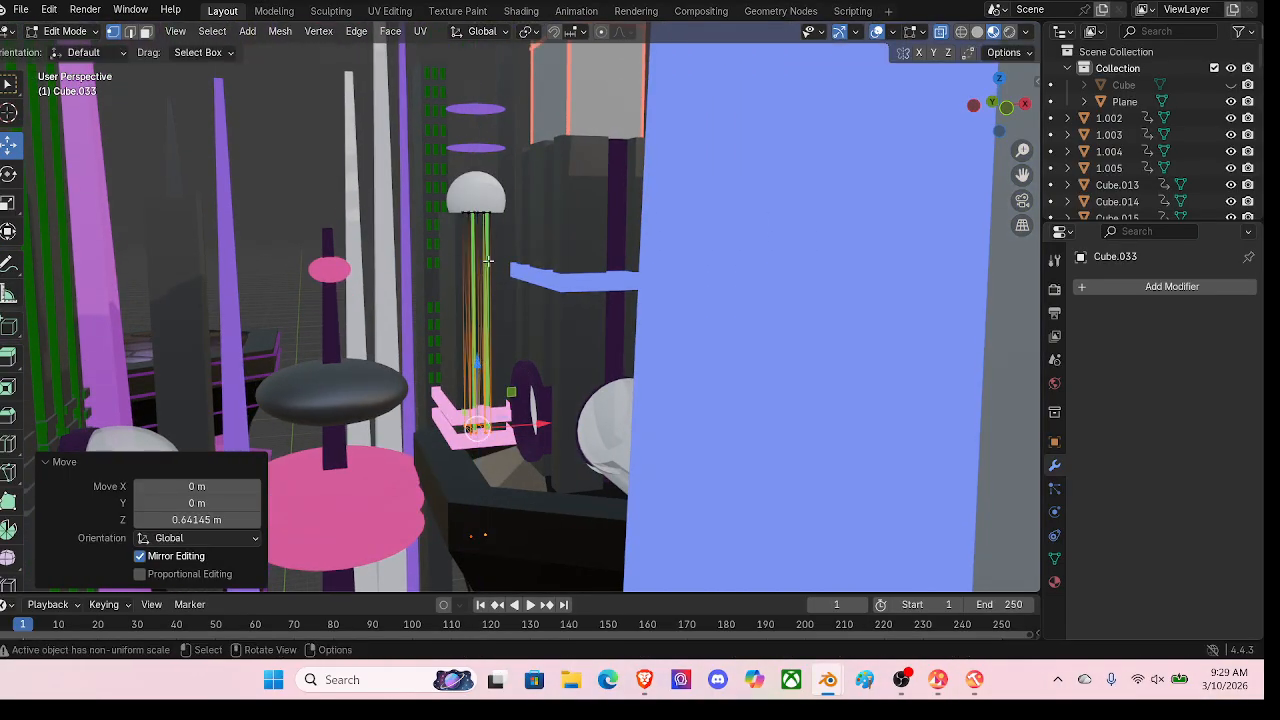
{"action": "left_click", "coordinate": [76, 33]}
{"action": "left_click", "coordinate": [80, 50]}
{"action": "middle_click_drag", "start_coordinate": [588, 353], "coordinate": [487, 581], "text": "shift"}
{"action": "scroll", "coordinate": [487, 581], "scroll_direction": "up", "scroll_amount": 3}
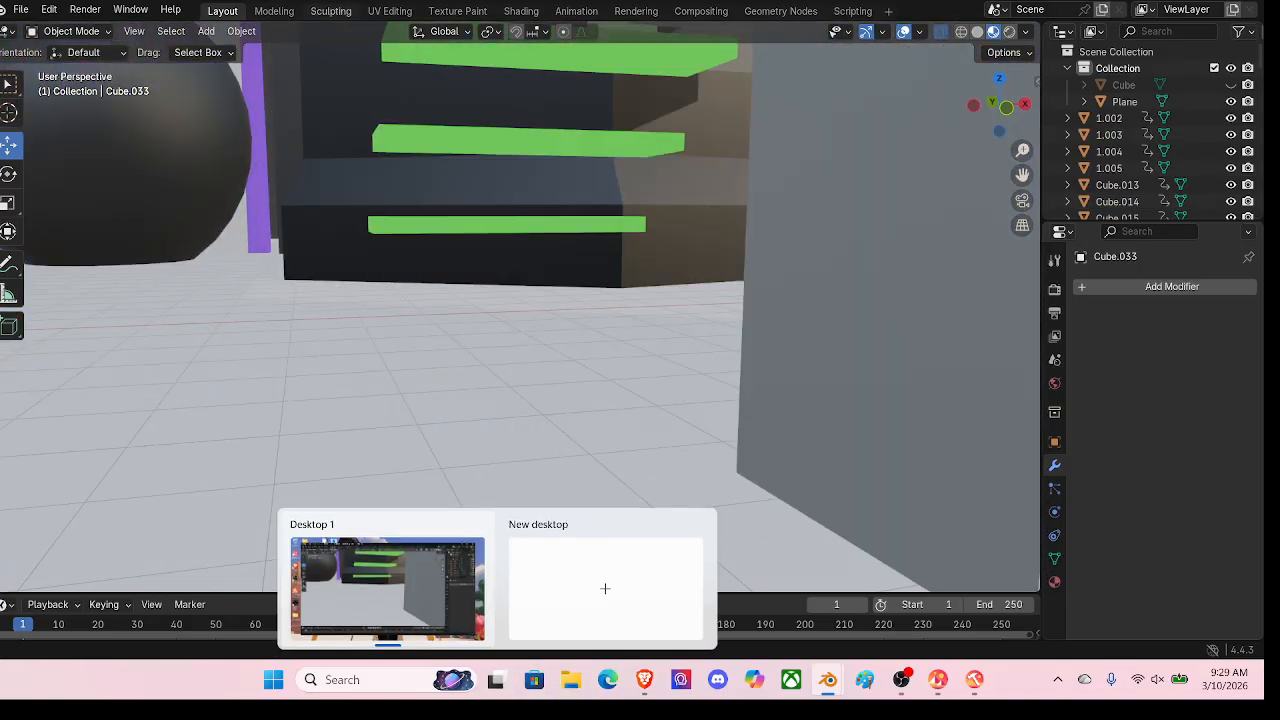
Step: Select the complete HEX Club standing beside the city, leaving the ground plane out of the selection
{"action": "middle_click_drag", "start_coordinate": [395, 250], "coordinate": [641, 397]}
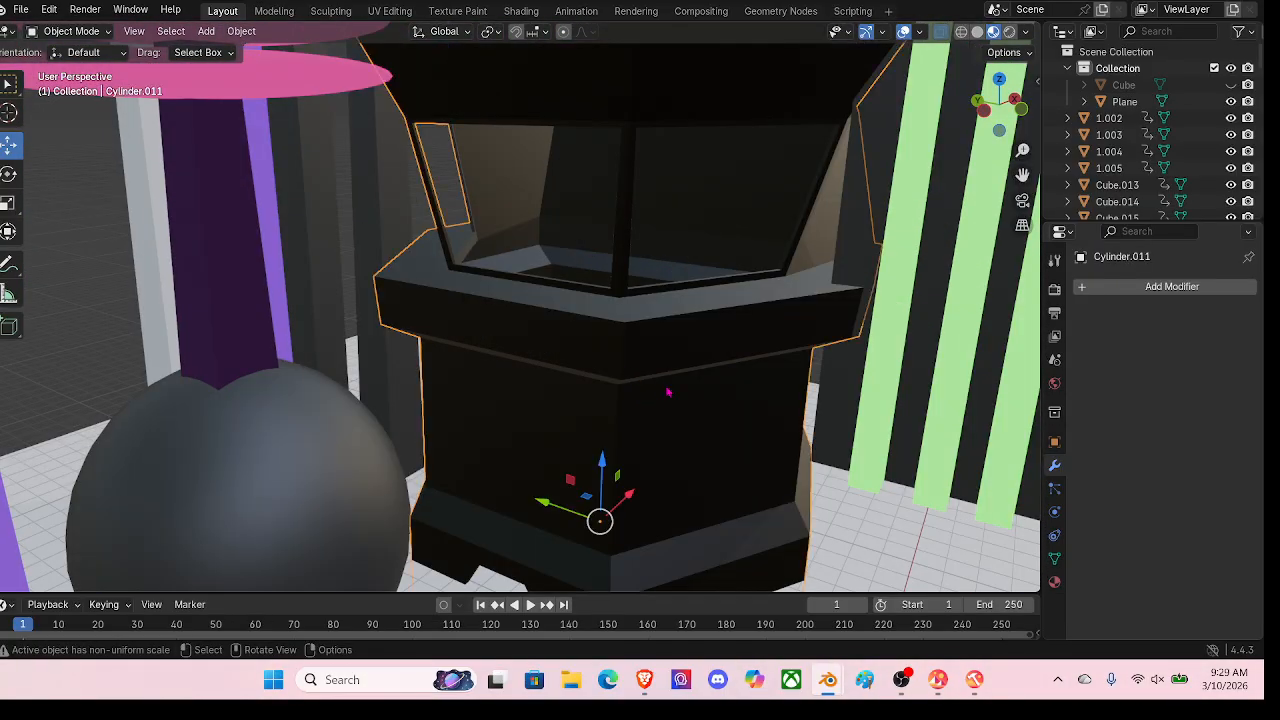
{"action": "middle_click_drag", "start_coordinate": [712, 386], "coordinate": [610, 380]}
{"action": "scroll", "coordinate": [643, 374], "scroll_direction": "down", "scroll_amount": 4}
{"action": "scroll", "coordinate": [643, 374], "scroll_direction": "down", "scroll_amount": 5}
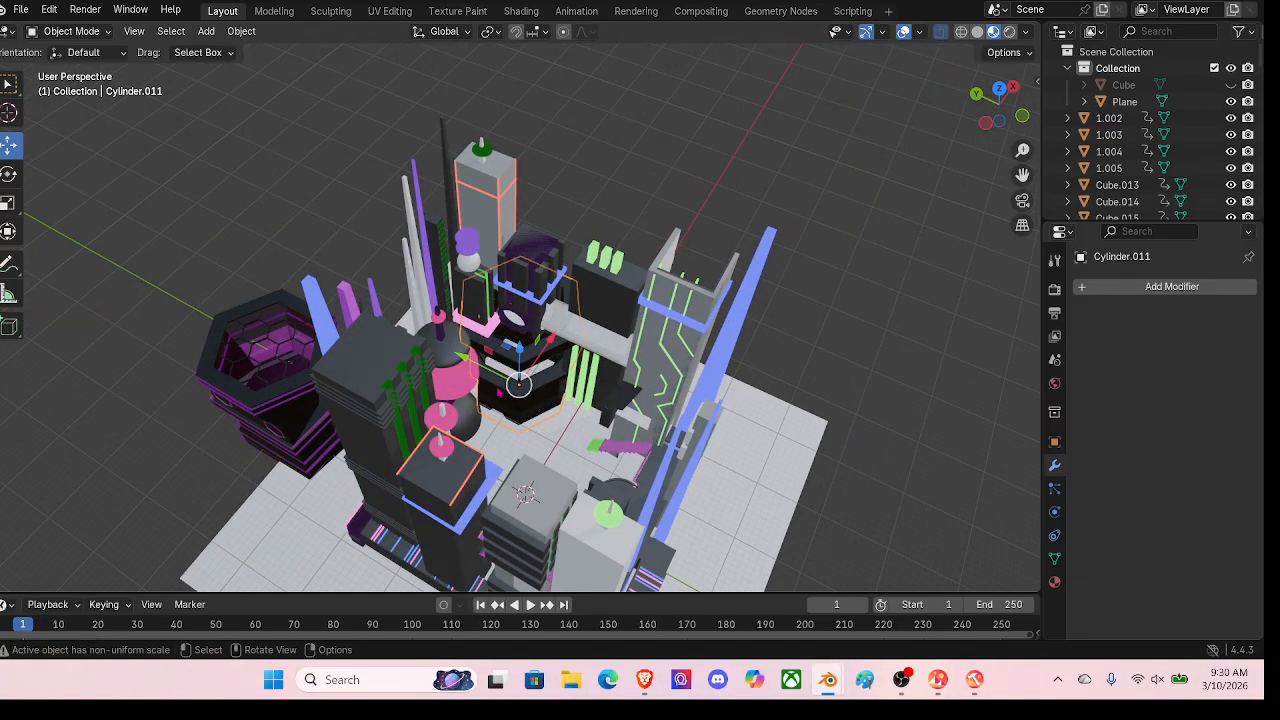
{"action": "middle_click_drag", "start_coordinate": [499, 392], "coordinate": [650, 440]}
{"action": "left_click_drag", "start_coordinate": [640, 211], "coordinate": [503, 443]}
{"action": "left_click", "coordinate": [505, 505], "text": "shift"}
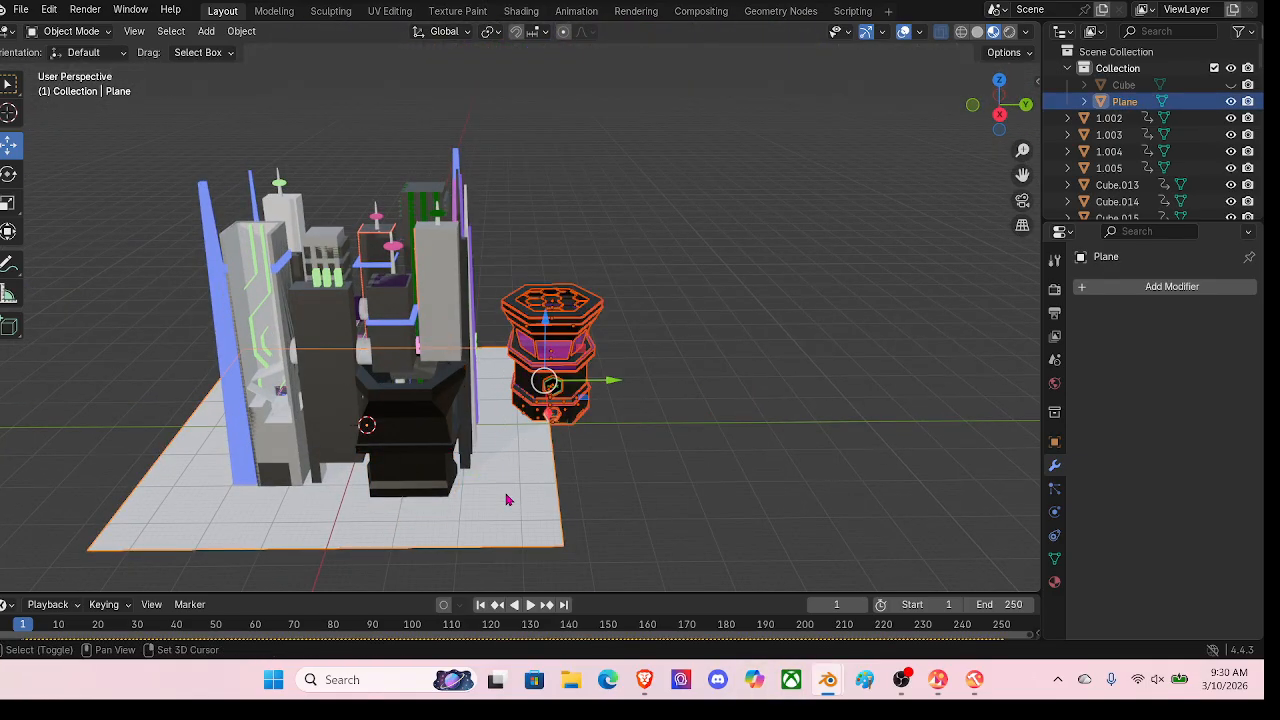
{"action": "left_click", "coordinate": [507, 498], "text": "shift"}
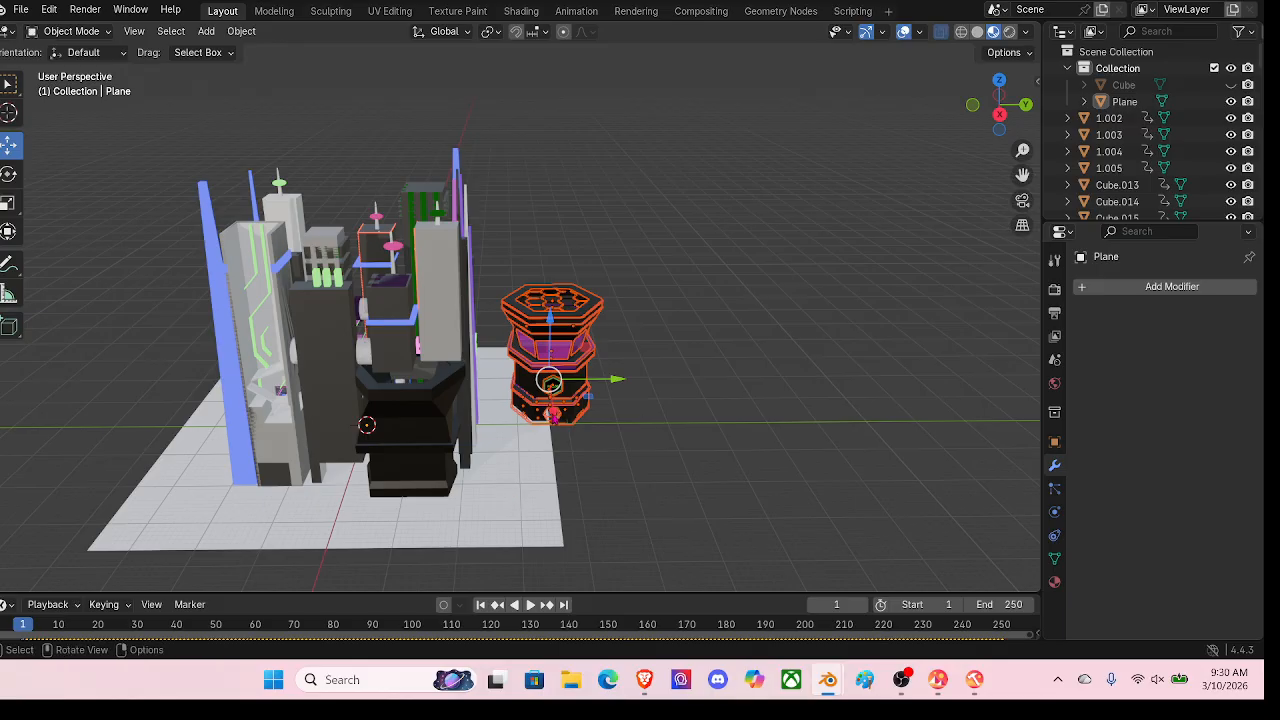
Step: Move the HEX Club along X and -26.562 m along Y onto the black placeholder tower, and rotate it -180° about Z
{"action": "left_click_drag", "start_coordinate": [554, 415], "coordinate": [559, 473]}
{"action": "left_click_drag", "start_coordinate": [620, 439], "coordinate": [410, 440]}
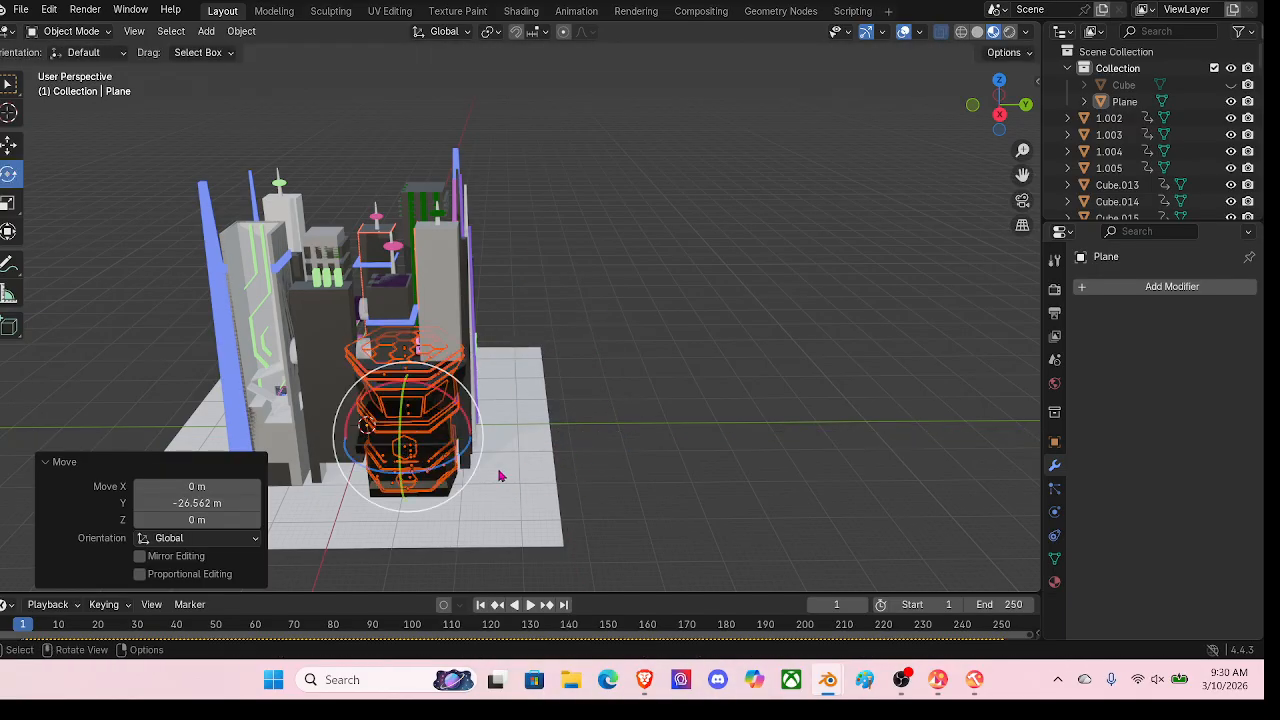
{"action": "left_click_drag", "start_coordinate": [467, 457], "coordinate": [340, 424]}
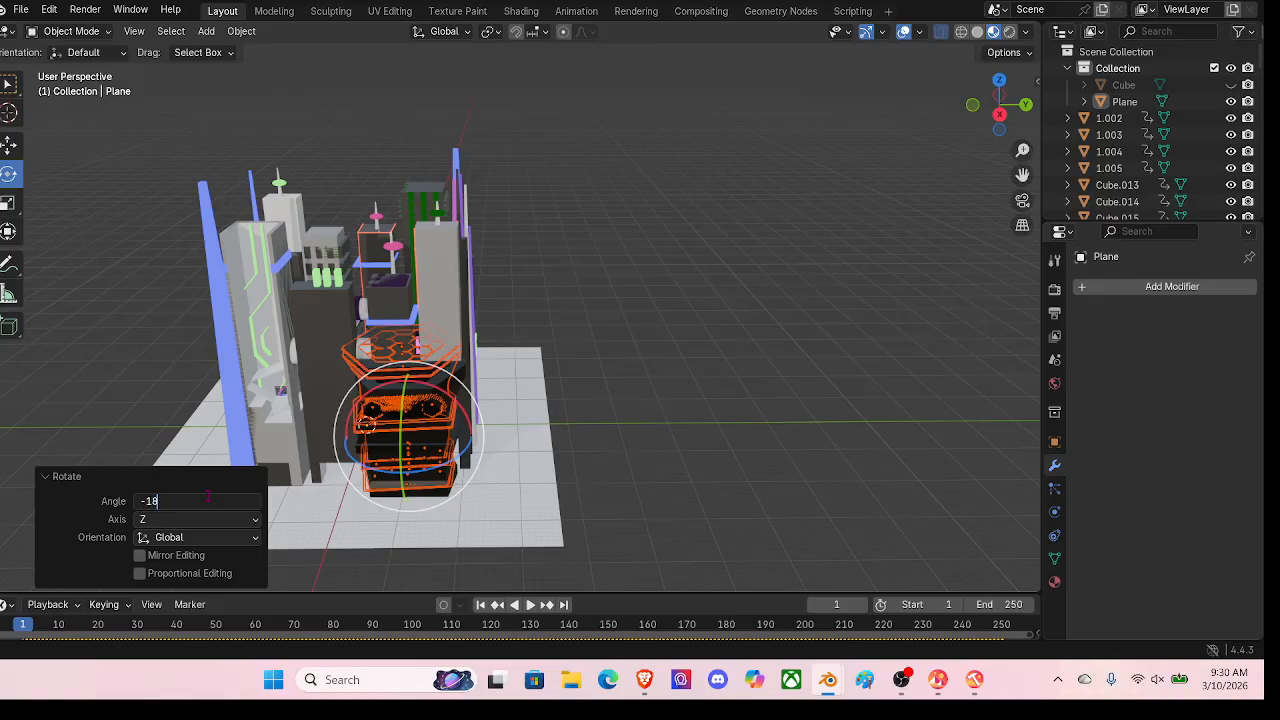
{"action": "key", "text": "Return"}
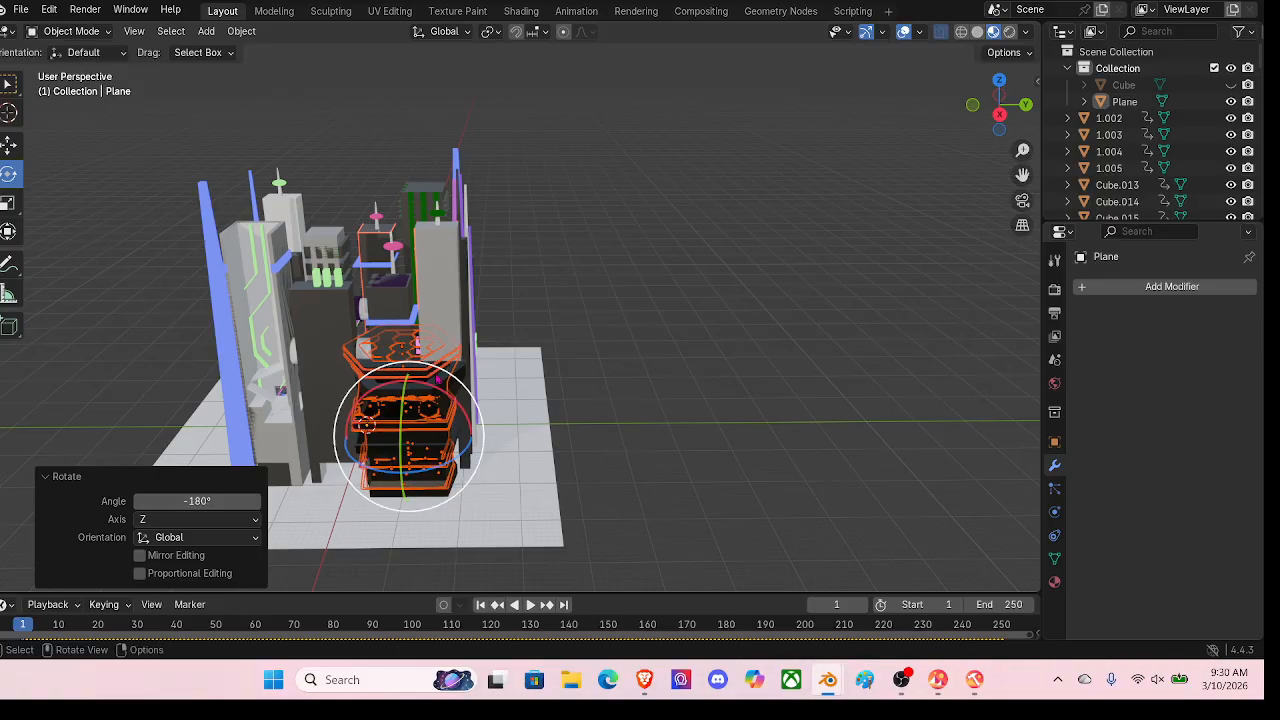
Step: Scale the HEX Club along global Z to 0.889, keeping its X and Y scale at 1
{"action": "middle_click_drag", "start_coordinate": [437, 379], "coordinate": [515, 300]}
{"action": "scroll", "coordinate": [660, 415], "scroll_direction": "up", "scroll_amount": 2}
{"action": "scroll", "coordinate": [556, 341], "scroll_direction": "up", "scroll_amount": 3}
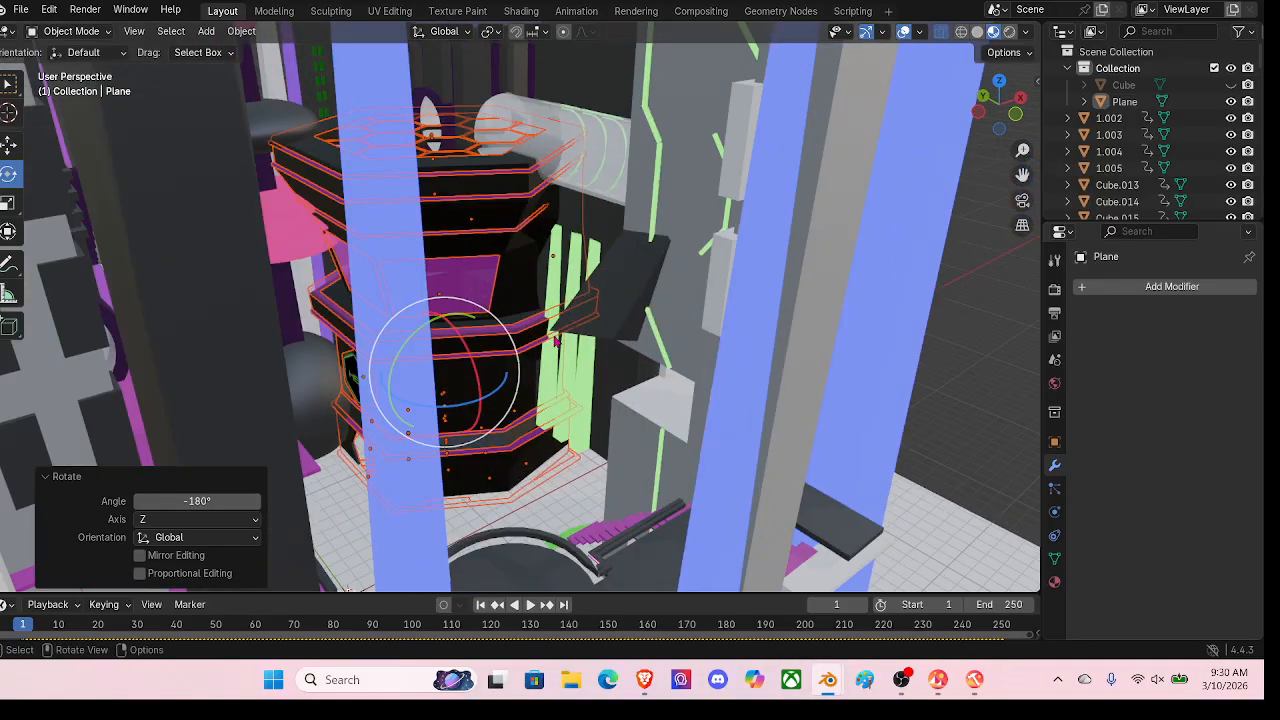
{"action": "scroll", "coordinate": [556, 341], "scroll_direction": "up", "scroll_amount": 2}
{"action": "middle_click_drag", "start_coordinate": [556, 341], "coordinate": [570, 301]}
{"action": "middle_click_drag", "start_coordinate": [537, 371], "coordinate": [609, 343], "text": "shift"}
{"action": "scroll", "coordinate": [591, 350], "scroll_direction": "up", "scroll_amount": 3}
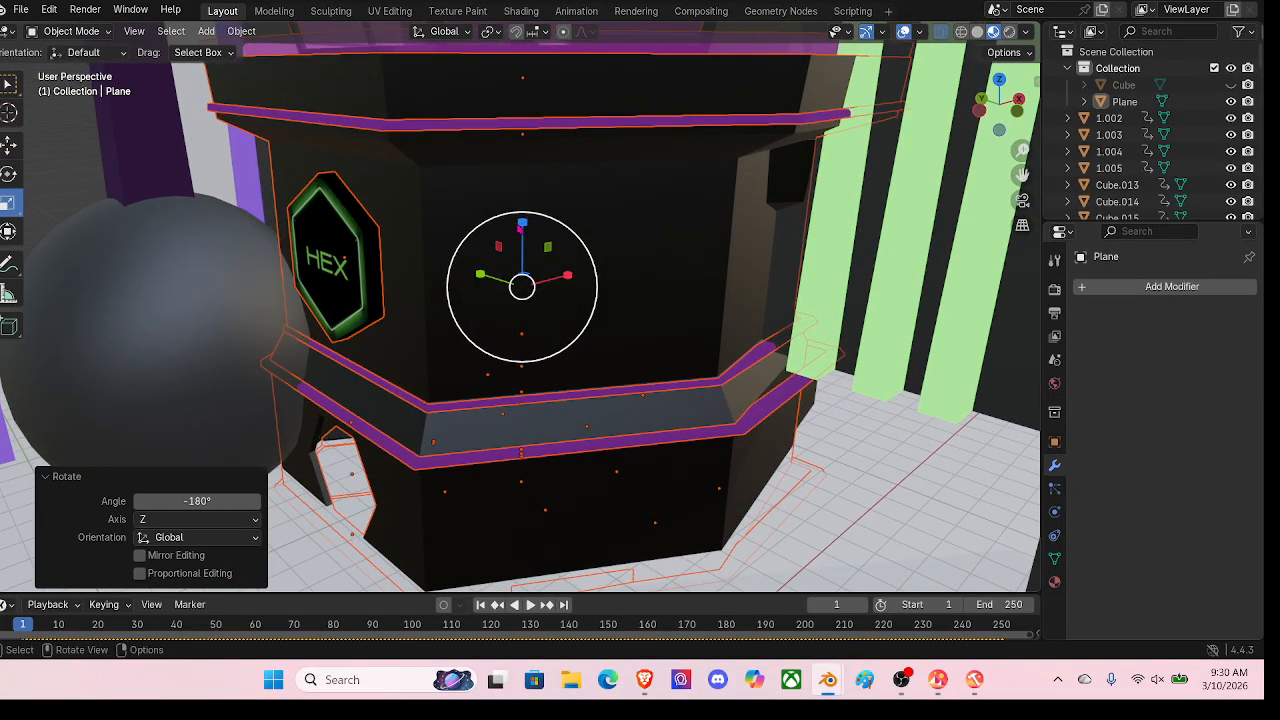
{"action": "left_click_drag", "start_coordinate": [522, 222], "coordinate": [522, 228]}
Step: Move the HEX Club 0.28943 m up along global Z to match its roof with the surrounding frames
{"action": "middle_click_drag", "start_coordinate": [522, 229], "coordinate": [508, 520], "text": "shift"}
{"action": "middle_click_drag", "start_coordinate": [526, 300], "coordinate": [561, 393], "text": "shift"}
{"action": "scroll", "coordinate": [534, 406], "scroll_direction": "up", "scroll_amount": 2}
{"action": "scroll", "coordinate": [561, 393], "scroll_direction": "up", "scroll_amount": 5}
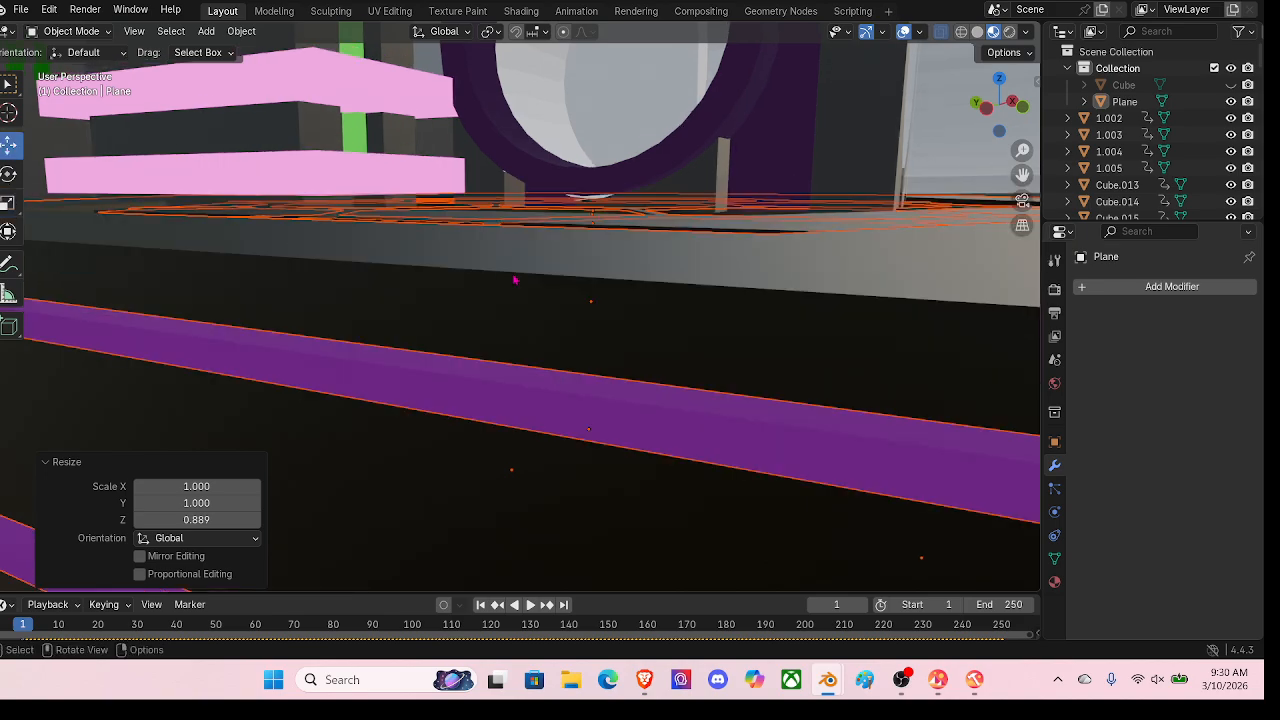
{"action": "key", "text": "KP_Decimal"}
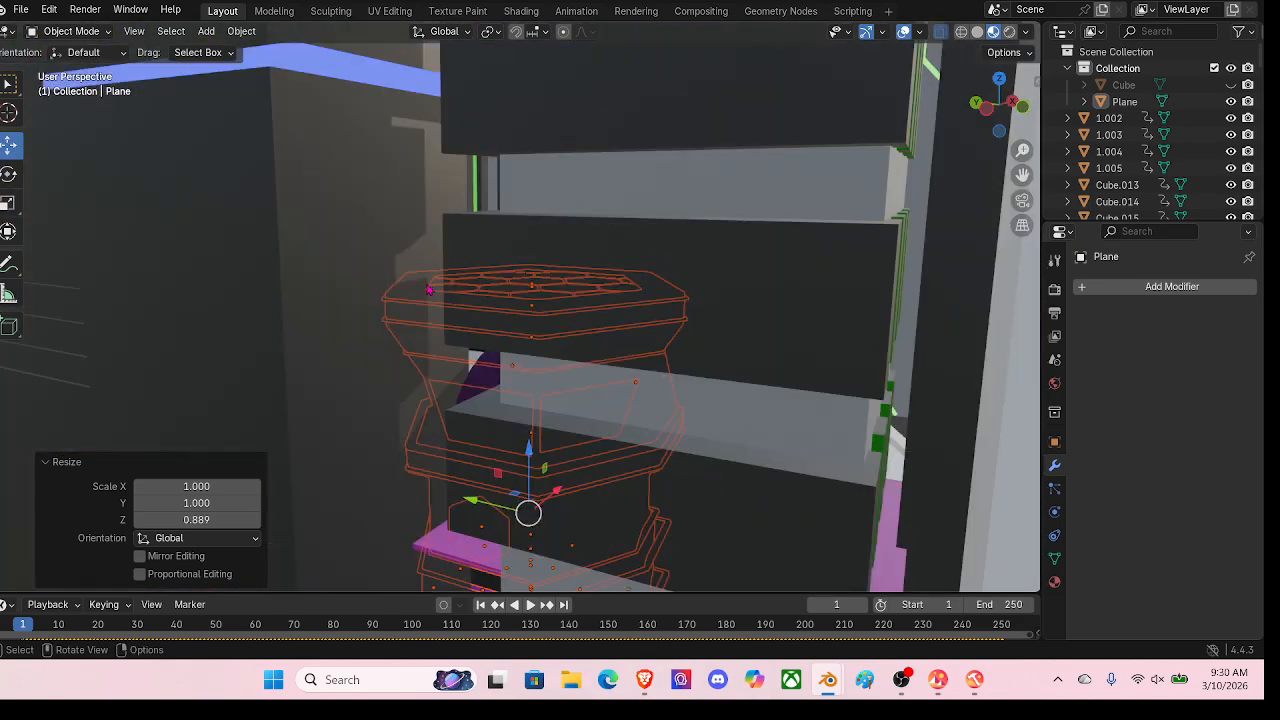
{"action": "left_click_drag", "start_coordinate": [531, 455], "coordinate": [530, 445]}
Step: Lower the HEX Club by 0.23758 m along global Z
{"action": "scroll", "coordinate": [563, 371], "scroll_direction": "up", "scroll_amount": 6}
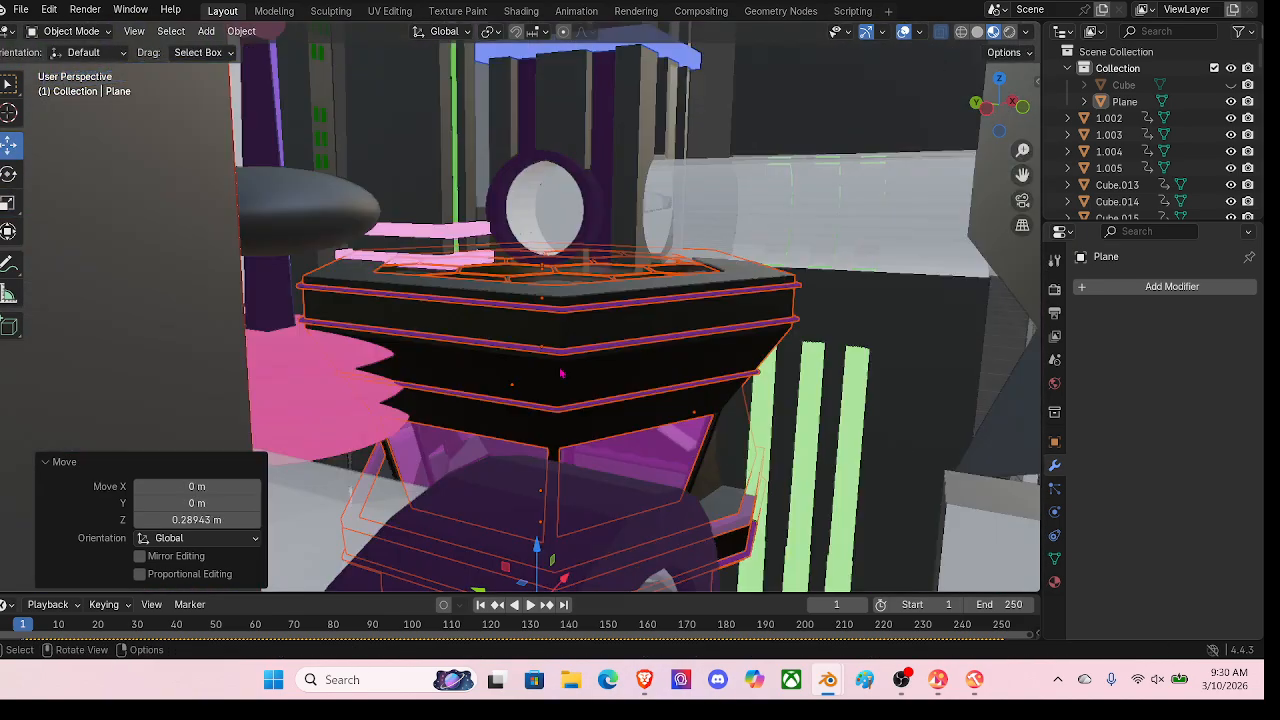
{"action": "middle_click_drag", "start_coordinate": [574, 364], "coordinate": [590, 401]}
{"action": "middle_click_drag", "start_coordinate": [734, 428], "coordinate": [580, 294], "text": "shift"}
{"action": "scroll", "coordinate": [627, 168], "scroll_direction": "down", "scroll_amount": 5}
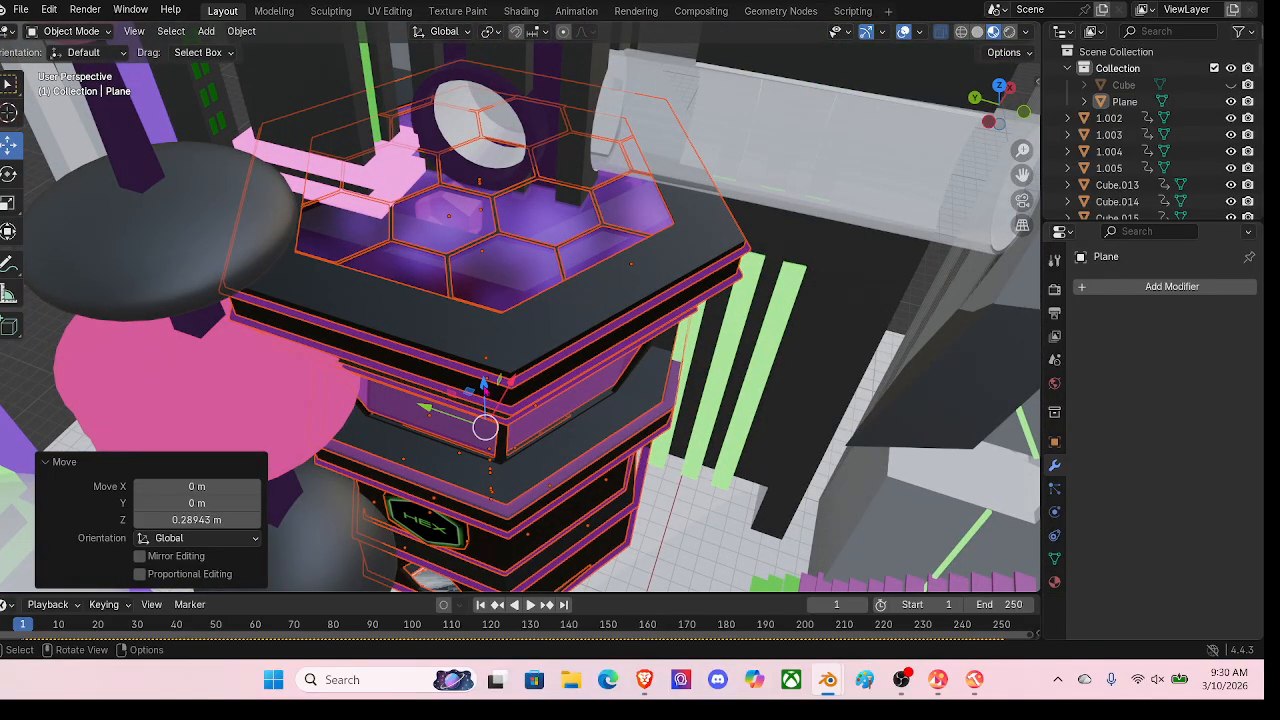
{"action": "left_click_drag", "start_coordinate": [484, 383], "coordinate": [486, 388]}
Step: Move the HEX Club along global X so its HEX sign wall stands clear of the neighbouring dark sphere
{"action": "middle_click_drag", "start_coordinate": [488, 395], "coordinate": [600, 370]}
{"action": "scroll", "coordinate": [550, 383], "scroll_direction": "up", "scroll_amount": 3}
{"action": "scroll", "coordinate": [459, 360], "scroll_direction": "down", "scroll_amount": 5}
{"action": "scroll", "coordinate": [600, 200], "scroll_direction": "up", "scroll_amount": 6}
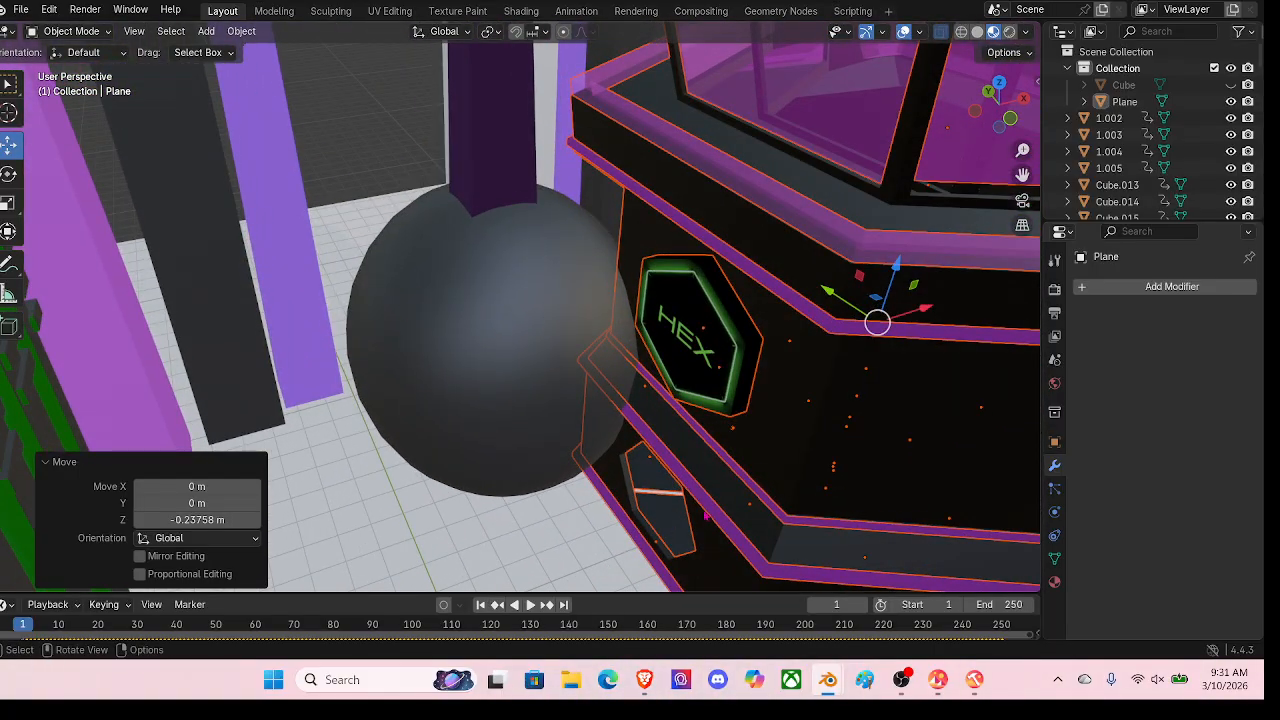
{"action": "middle_click_drag", "start_coordinate": [742, 467], "coordinate": [868, 304]}
{"action": "middle_click_drag", "start_coordinate": [852, 214], "coordinate": [749, 463], "text": "shift"}
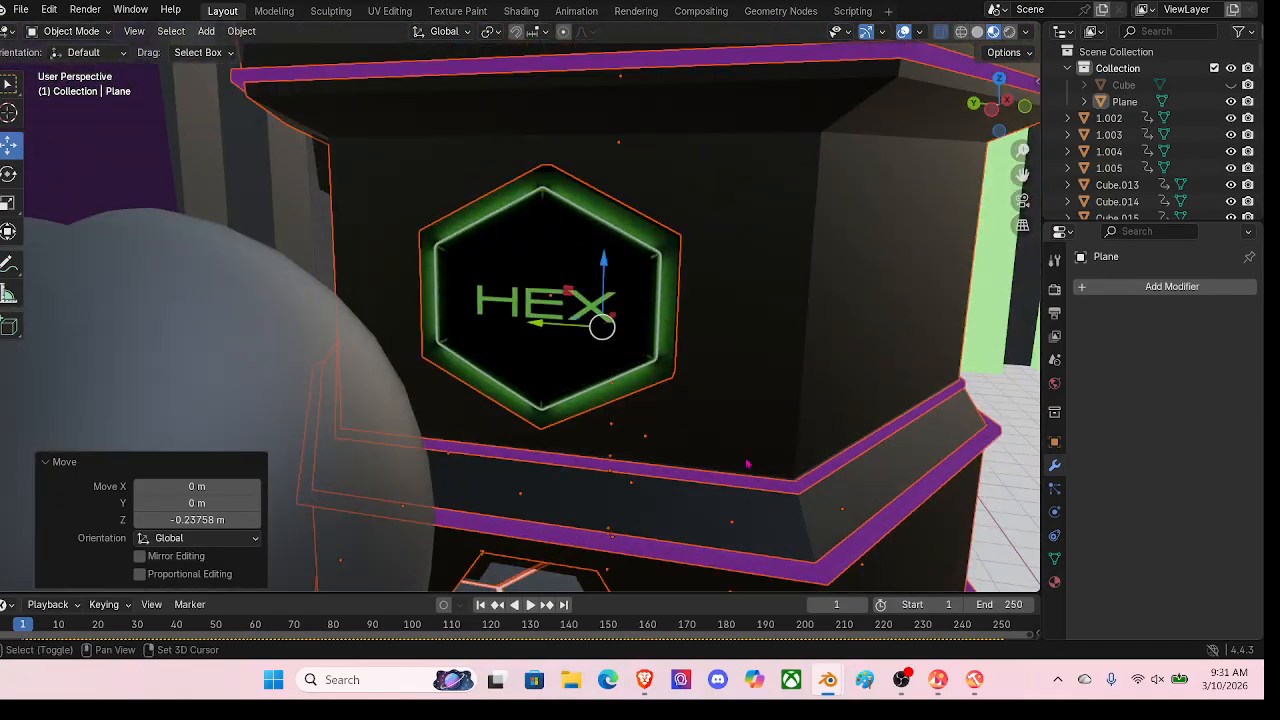
{"action": "scroll", "coordinate": [700, 420], "scroll_direction": "down", "scroll_amount": 6}
{"action": "middle_click_drag", "start_coordinate": [666, 389], "coordinate": [565, 455]}
{"action": "scroll", "coordinate": [561, 426], "scroll_direction": "down", "scroll_amount": 2}
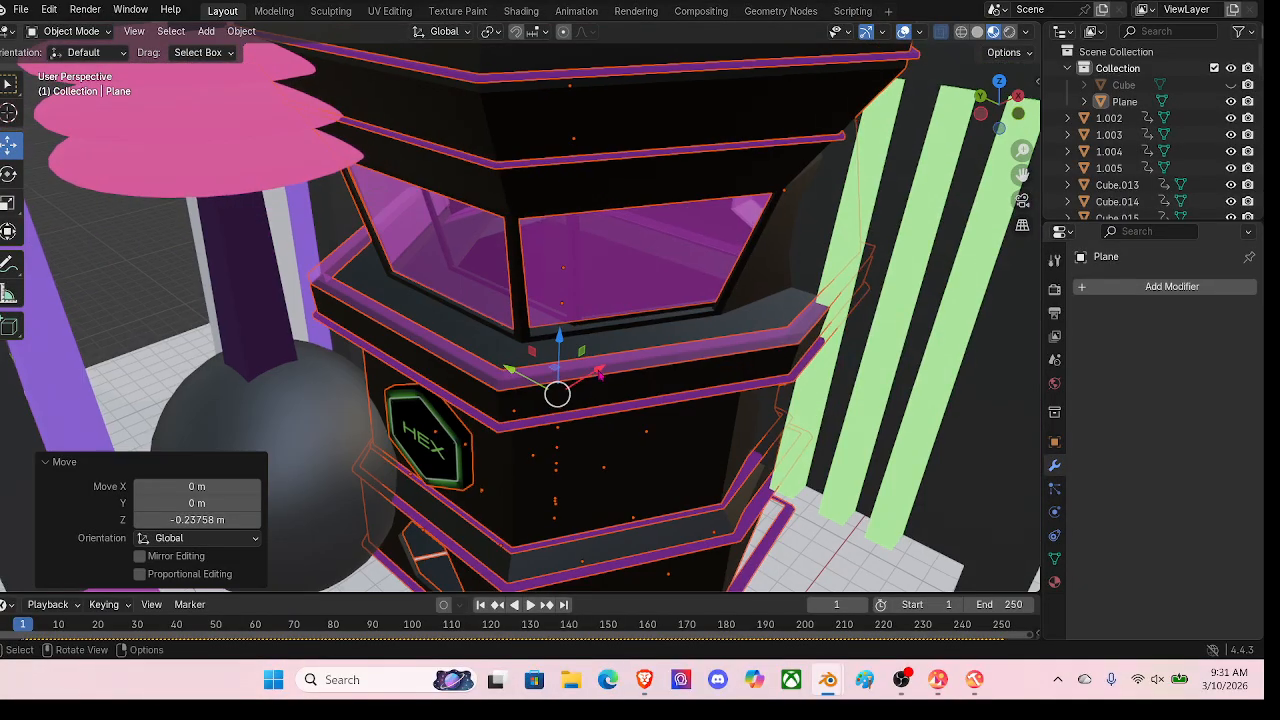
{"action": "key", "text": "g"}
{"action": "key", "text": "x"}
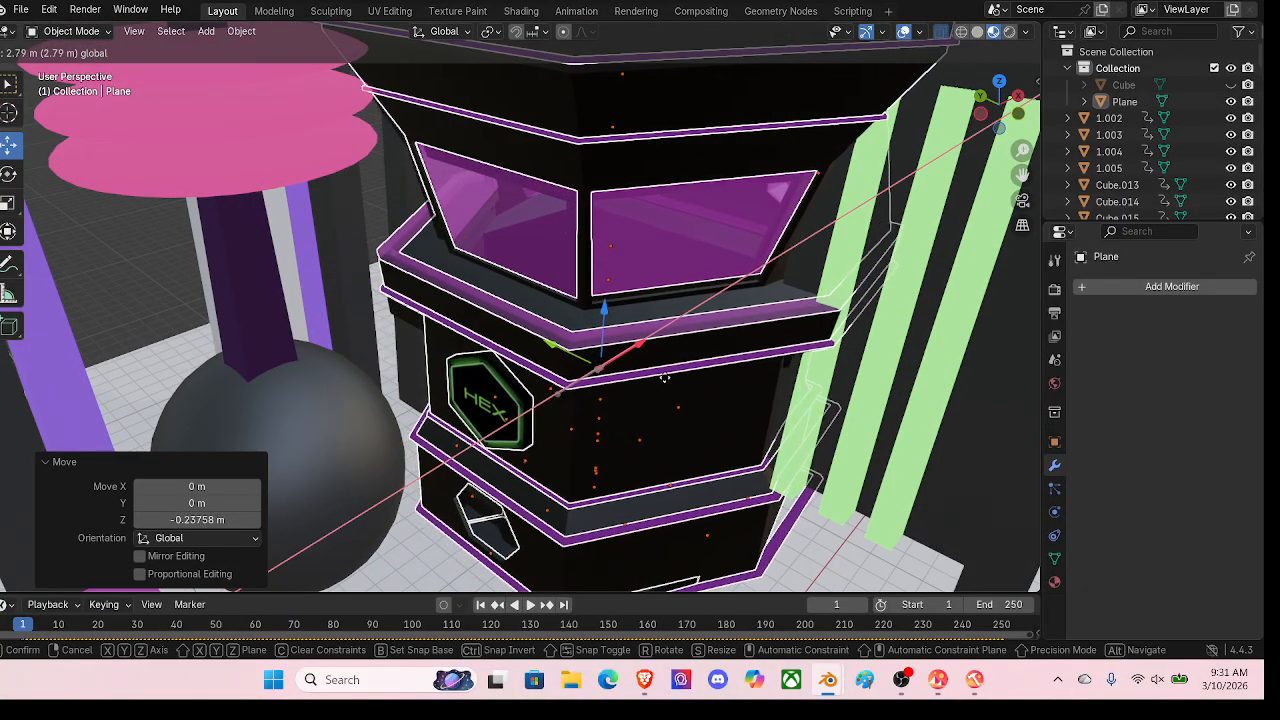
Step: Move the selected HEX building about 2.64 m along X and about 0.94 m along Y
{"action": "left_click_drag", "start_coordinate": [667, 378], "coordinate": [662, 378]}
{"action": "middle_click_drag", "start_coordinate": [662, 376], "coordinate": [720, 388]}
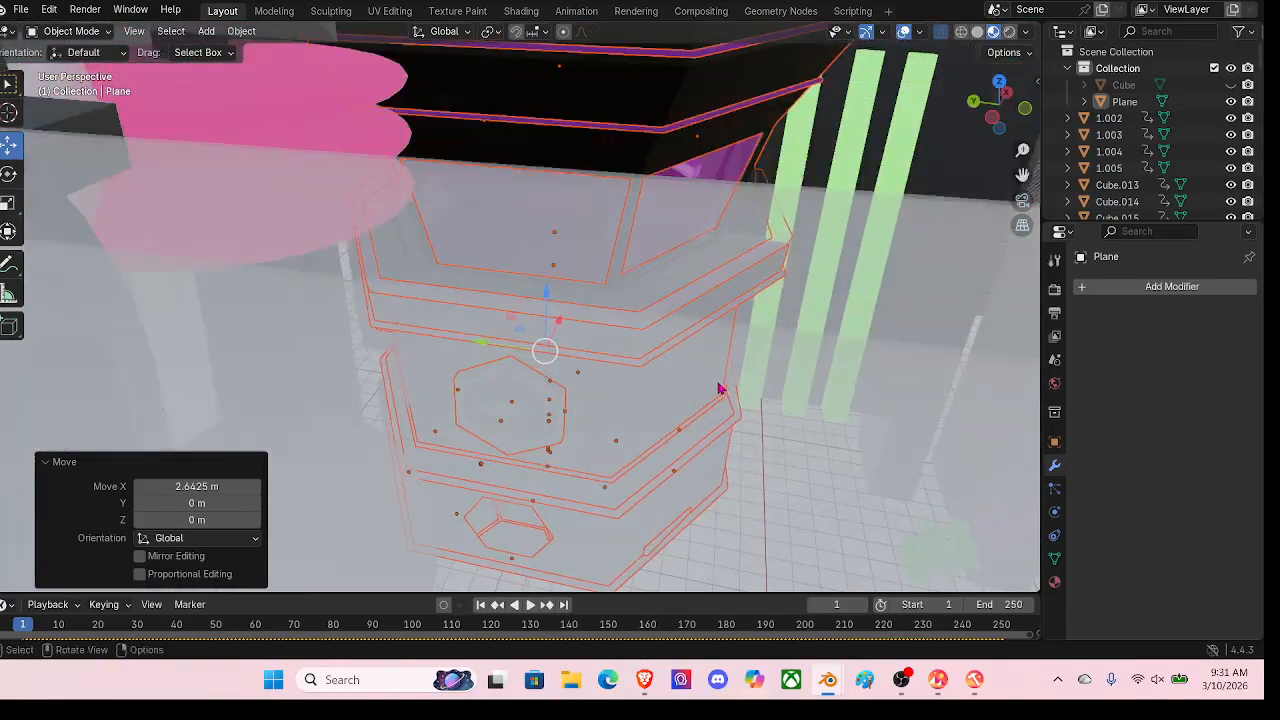
{"action": "scroll", "coordinate": [718, 388], "scroll_direction": "up", "scroll_amount": 1}
{"action": "key", "text": "g"}
{"action": "key", "text": "y"}
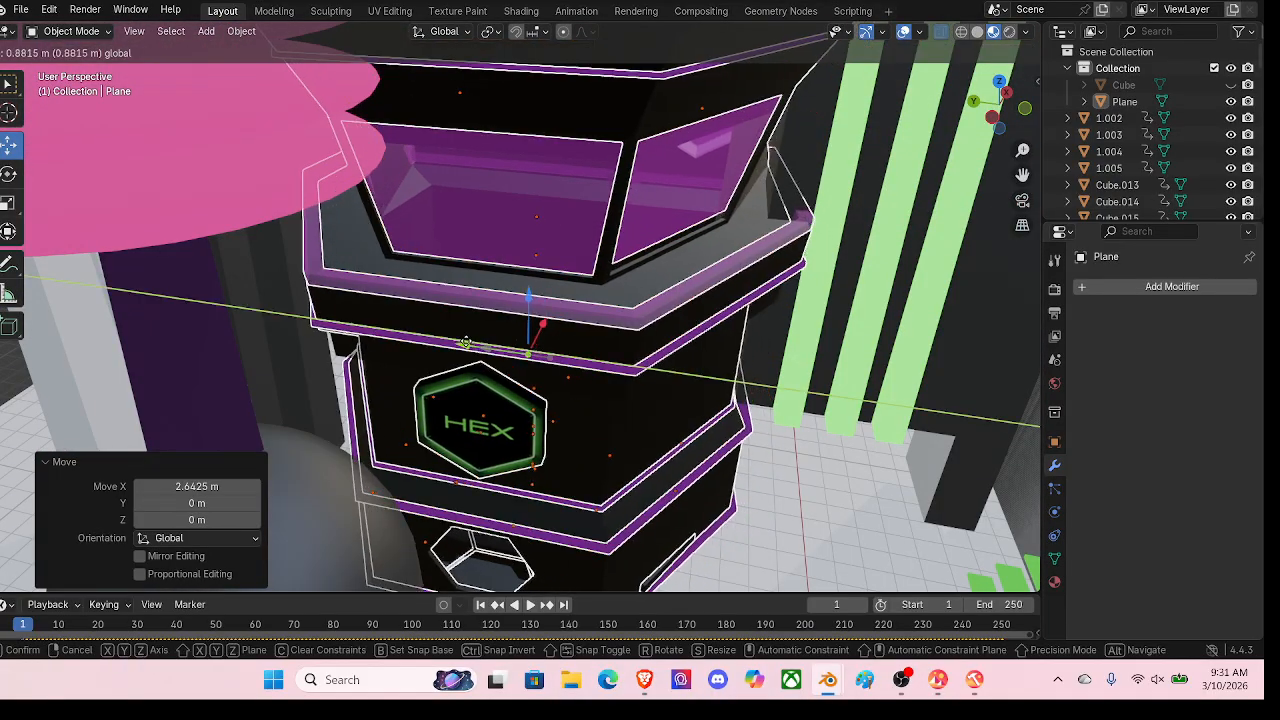
{"action": "key", "text": "Return"}
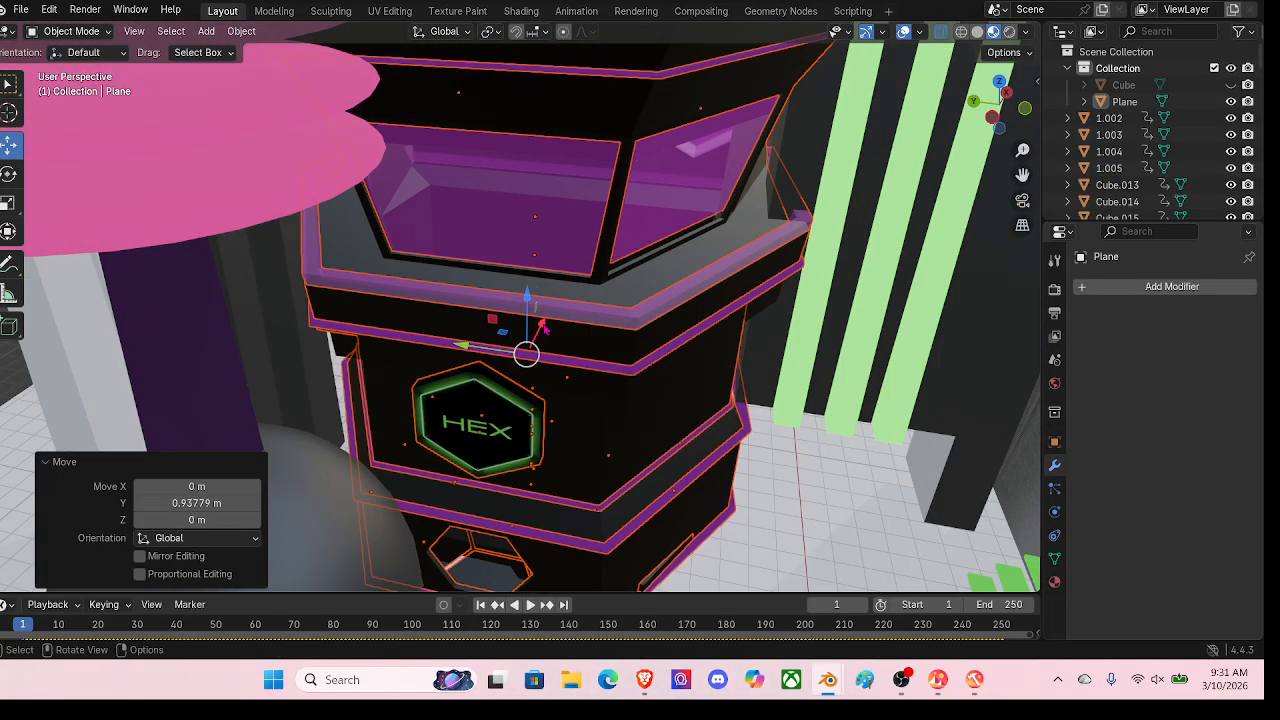
Step: Nudge the HEX building another 0.16 m or so along X
{"action": "left_click_drag", "start_coordinate": [541, 326], "coordinate": [547, 322]}
{"action": "middle_click_drag", "start_coordinate": [592, 350], "coordinate": [597, 482], "text": "shift"}
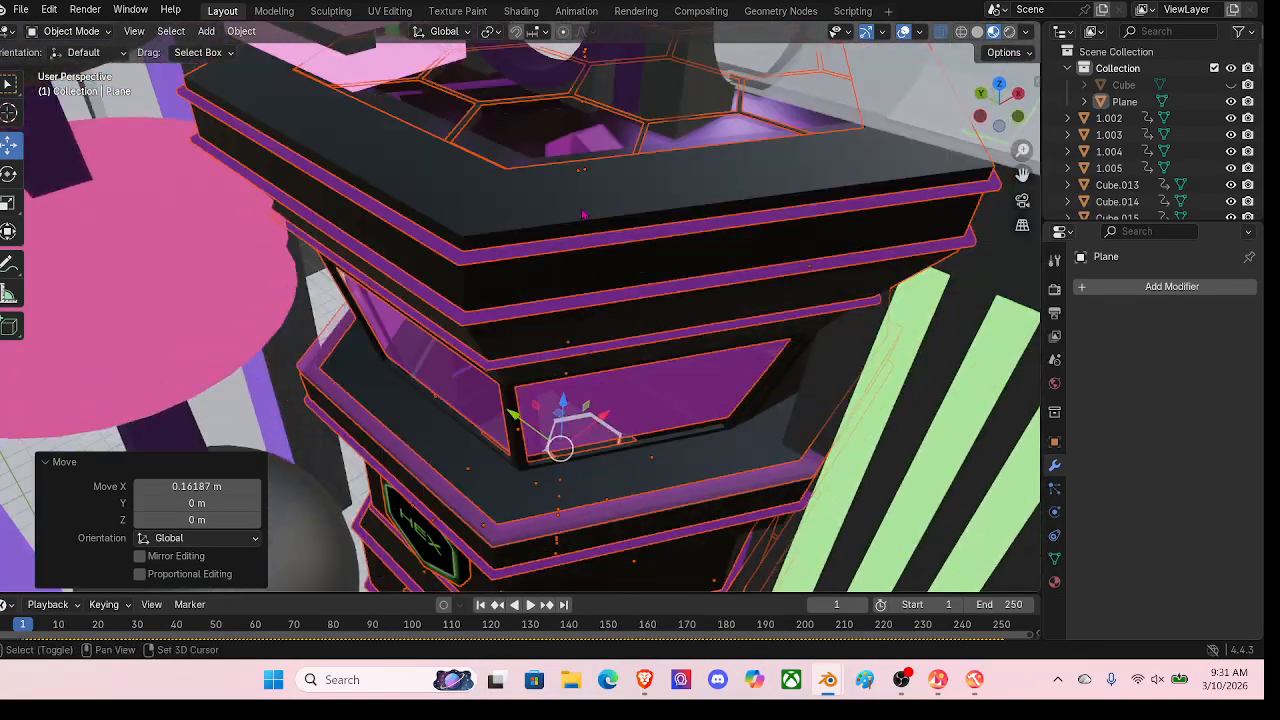
{"action": "middle_click_drag", "start_coordinate": [583, 213], "coordinate": [699, 144]}
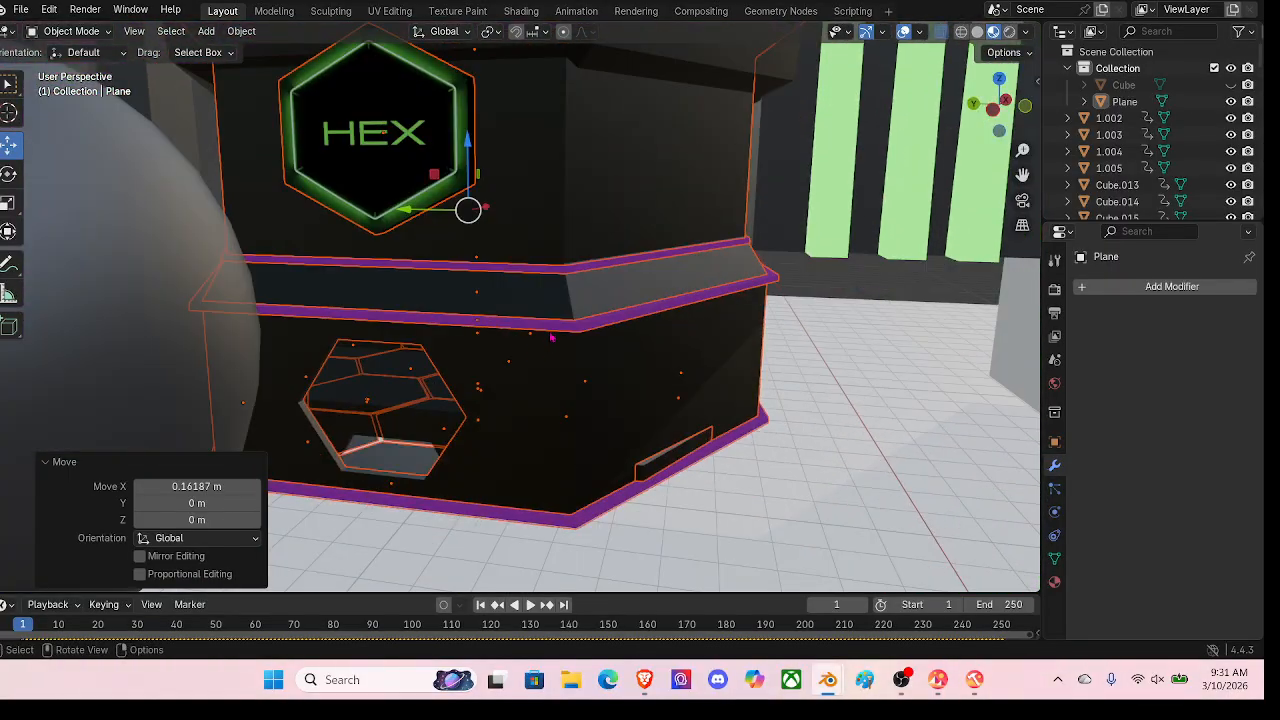
{"action": "middle_click_drag", "start_coordinate": [551, 337], "coordinate": [529, 365]}
Step: Delete the large hexagonal cylinder body at the base of the HEX building
{"action": "scroll", "coordinate": [566, 317], "scroll_direction": "up", "scroll_amount": 2}
{"action": "left_click", "coordinate": [470, 256]}
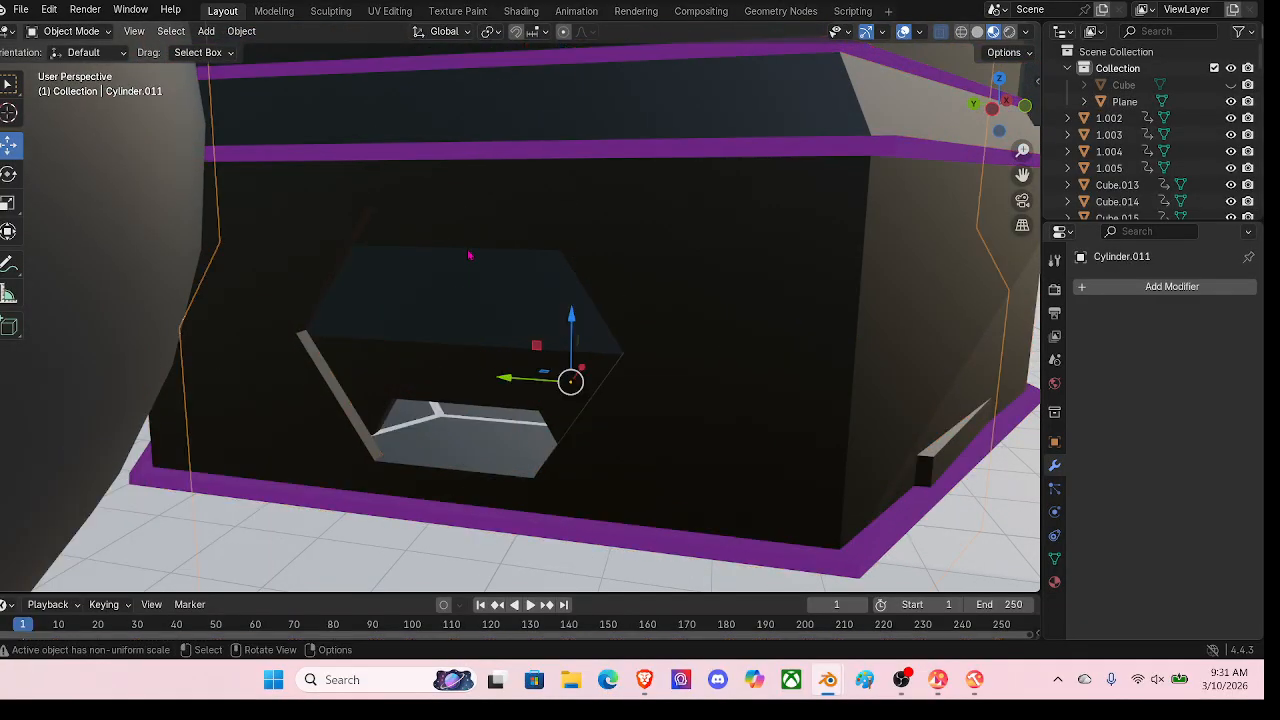
{"action": "middle_click_drag", "start_coordinate": [471, 256], "coordinate": [418, 396]}
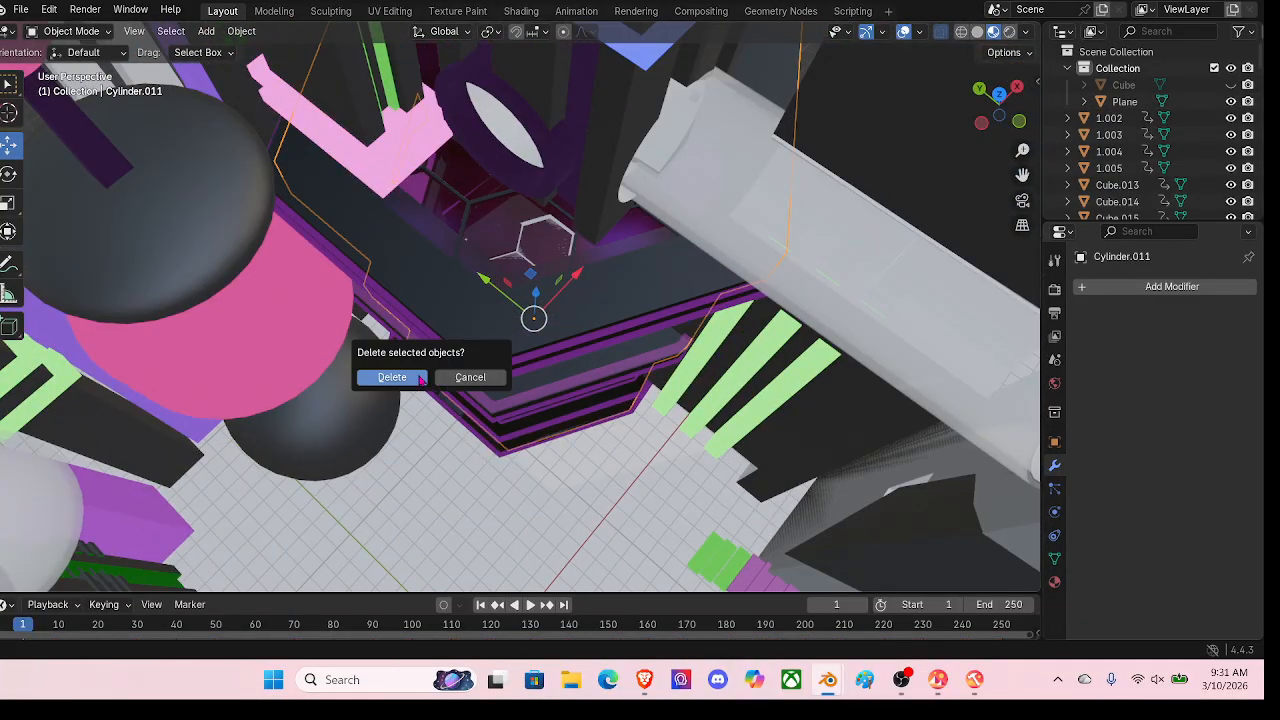
{"action": "left_click", "coordinate": [392, 377]}
{"action": "middle_click_drag", "start_coordinate": [541, 464], "coordinate": [593, 449]}
{"action": "scroll", "coordinate": [485, 411], "scroll_direction": "down", "scroll_amount": 9}
{"action": "scroll", "coordinate": [590, 449], "scroll_direction": "up", "scroll_amount": 6}
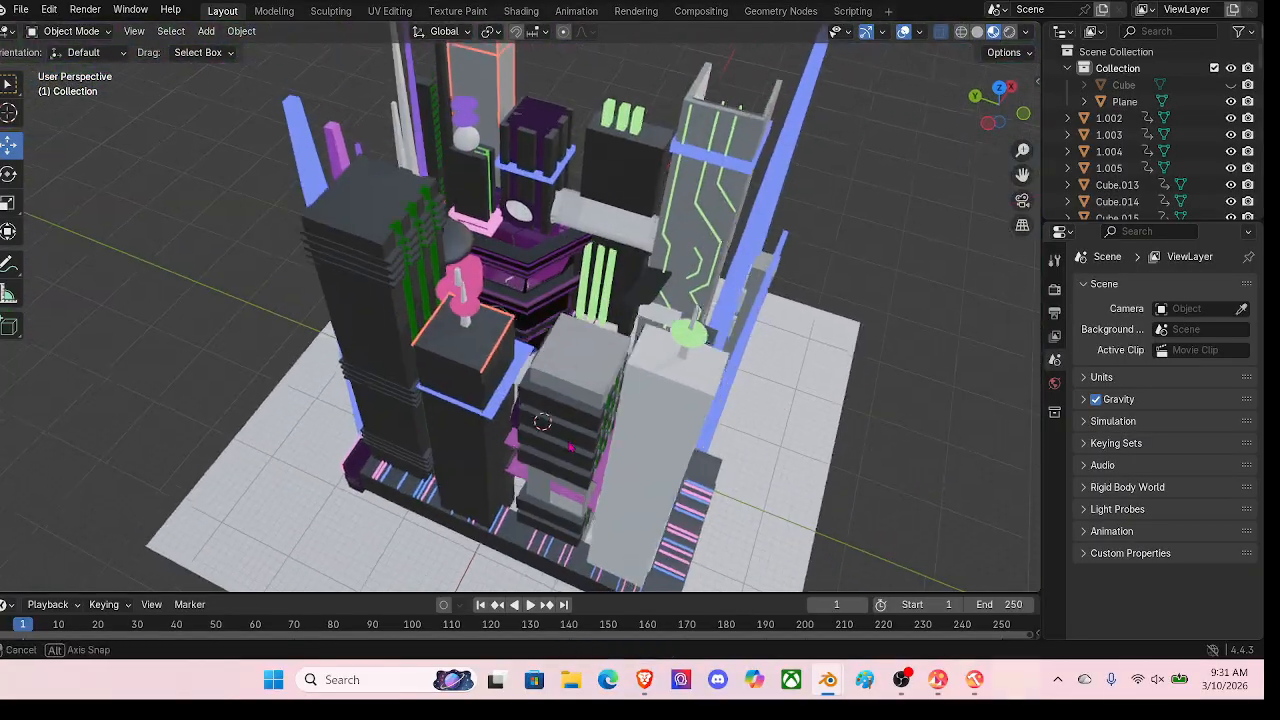
Step: Box-select around the HEX building's outer side, and undo back to before the cylinder body's deletion, with the building parts selected
{"action": "middle_click_drag", "start_coordinate": [661, 408], "coordinate": [518, 346]}
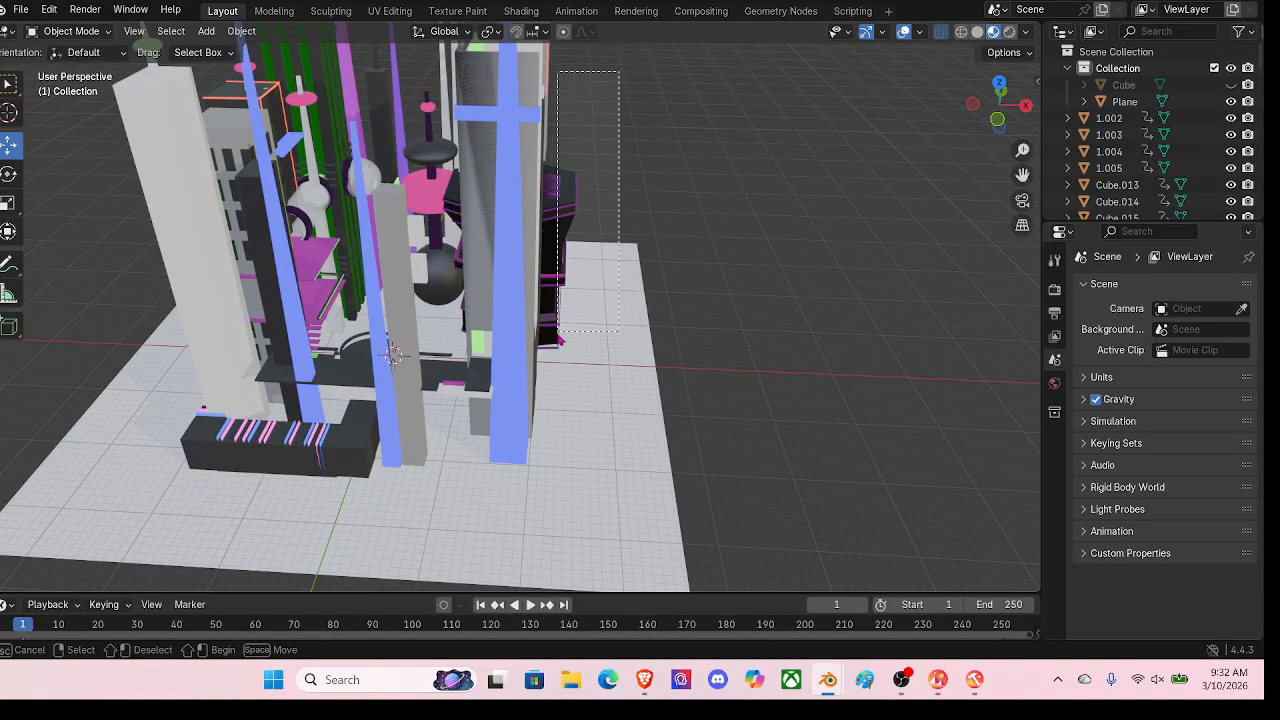
{"action": "left_click_drag", "start_coordinate": [545, 367], "coordinate": [545, 367]}
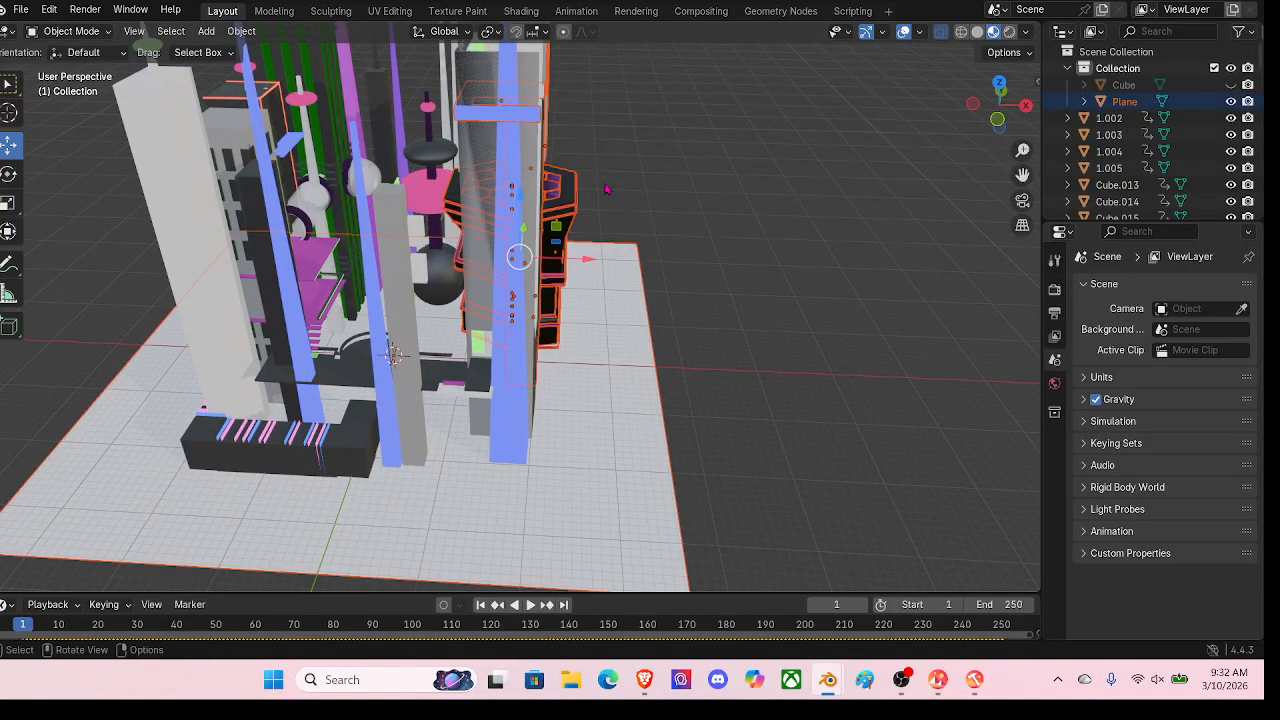
{"action": "middle_click_drag", "start_coordinate": [606, 189], "coordinate": [725, 192]}
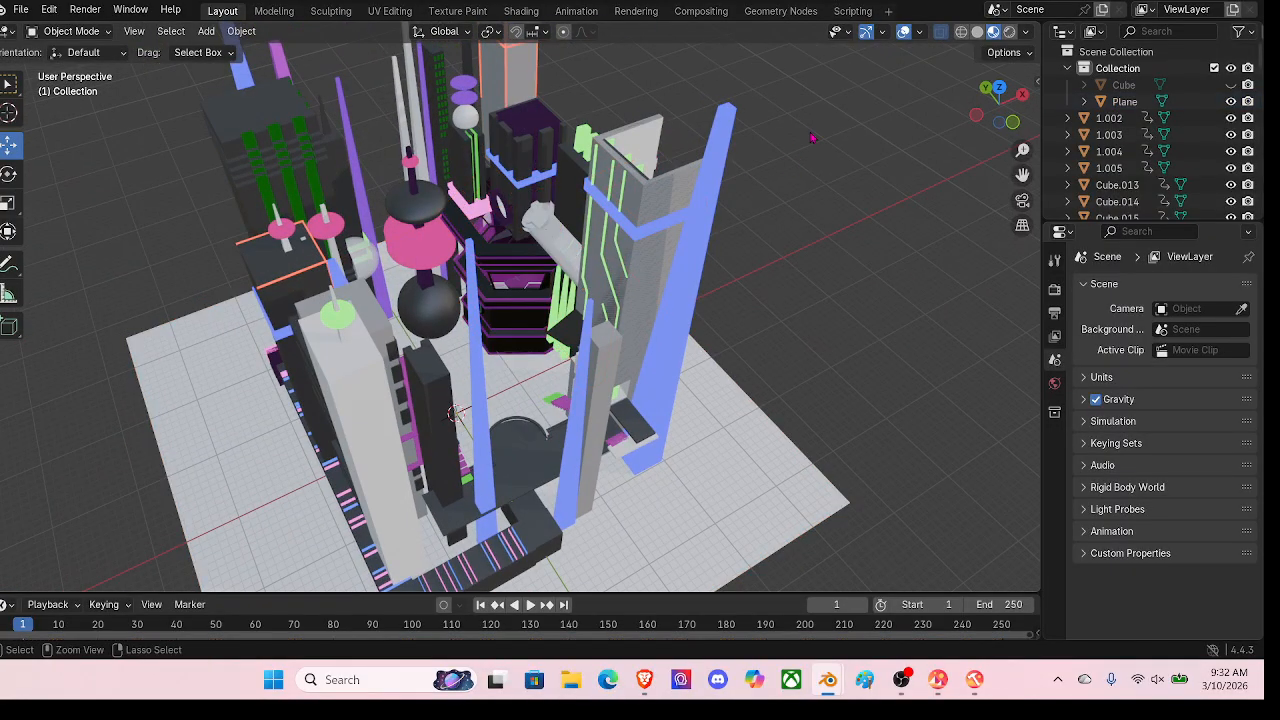
{"action": "key", "text": "ctrl+z"}
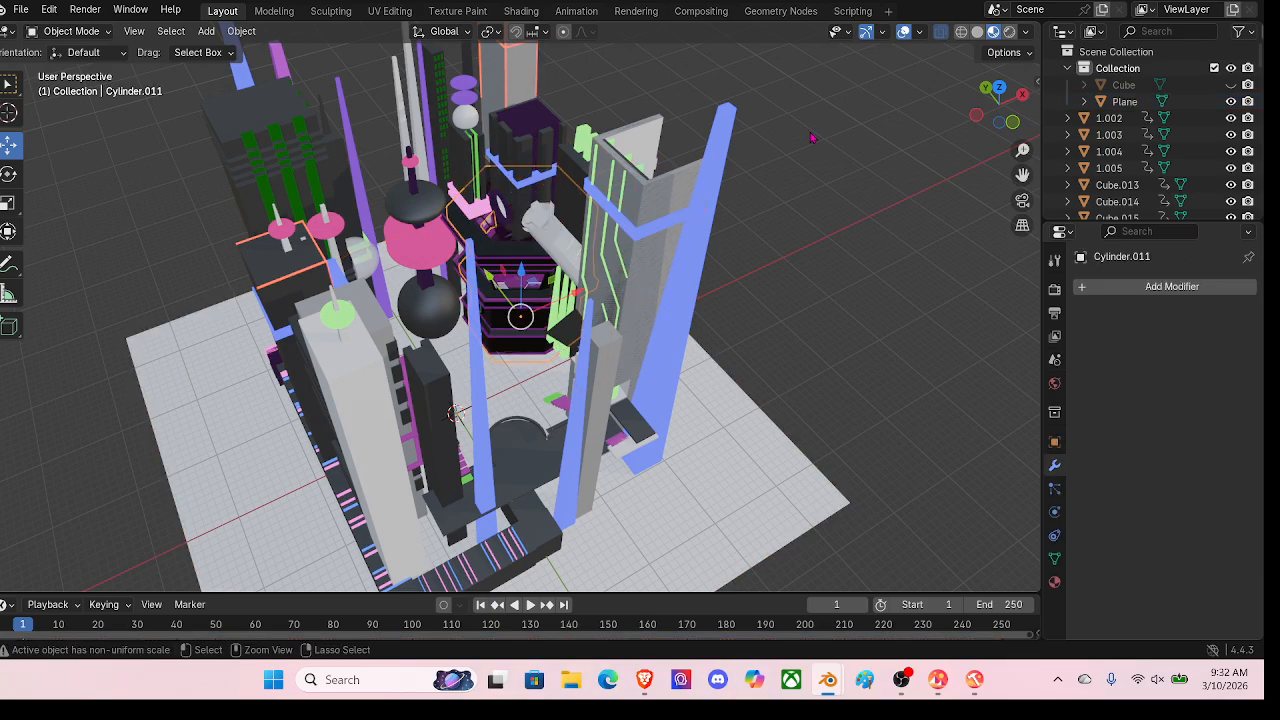
{"action": "key", "text": "ctrl+shift+z"}
Step: Move the selected HEX building along X by about -1.36 m and again by about -2 m, away from the black body behind it
{"action": "scroll", "coordinate": [588, 316], "scroll_direction": "up", "scroll_amount": 2}
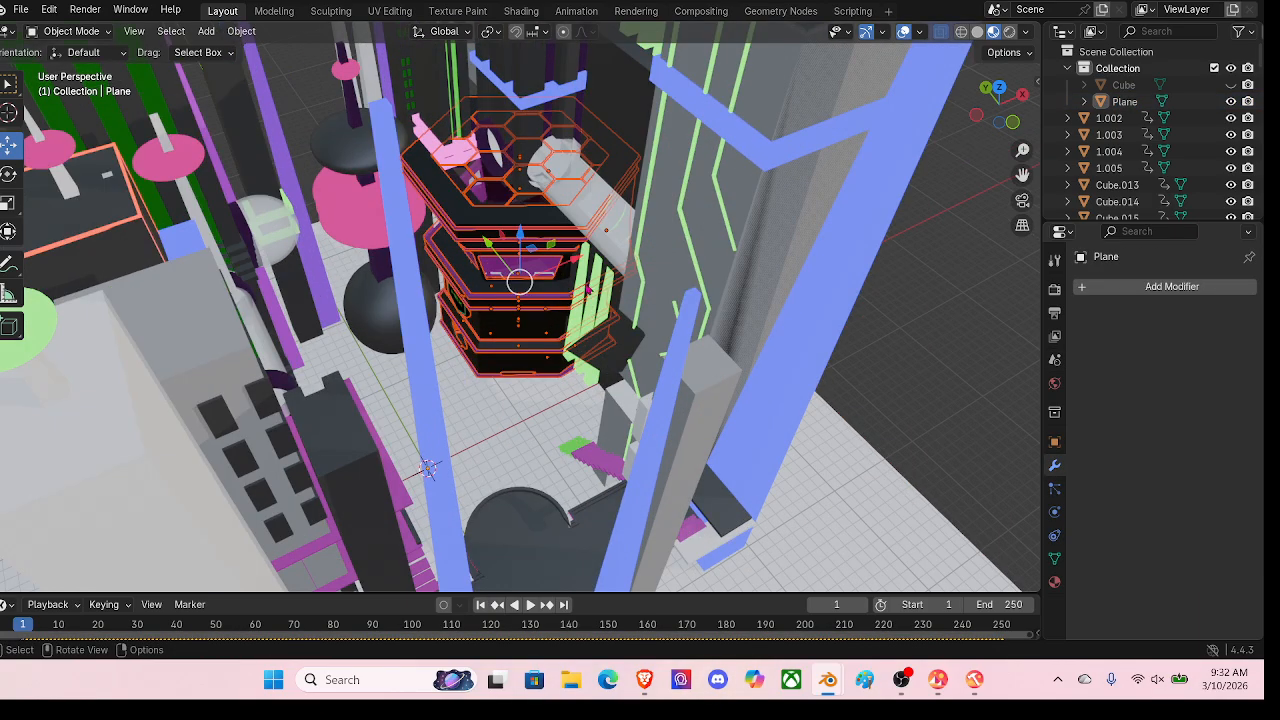
{"action": "key", "text": "g"}
{"action": "key", "text": "x"}
{"action": "left_click_drag", "start_coordinate": [556, 258], "coordinate": [556, 258]}
{"action": "middle_click_drag", "start_coordinate": [556, 258], "coordinate": [476, 219]}
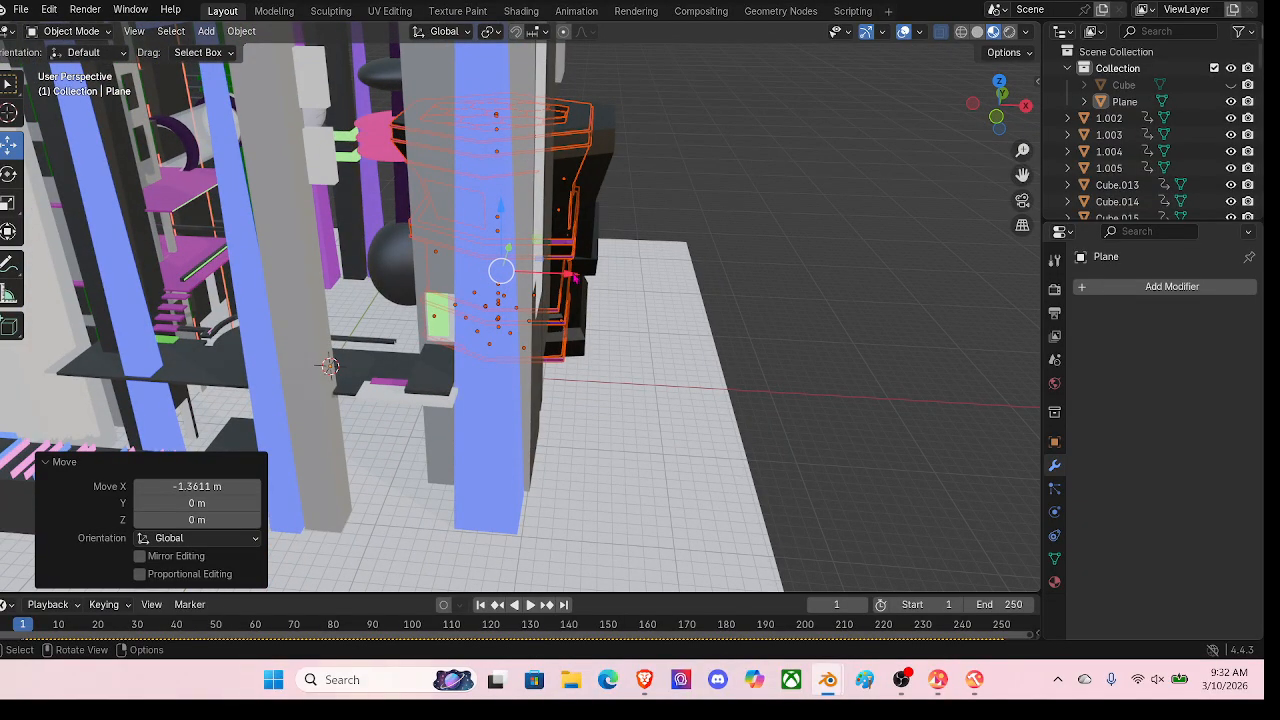
{"action": "key", "text": "g"}
{"action": "key", "text": "x"}
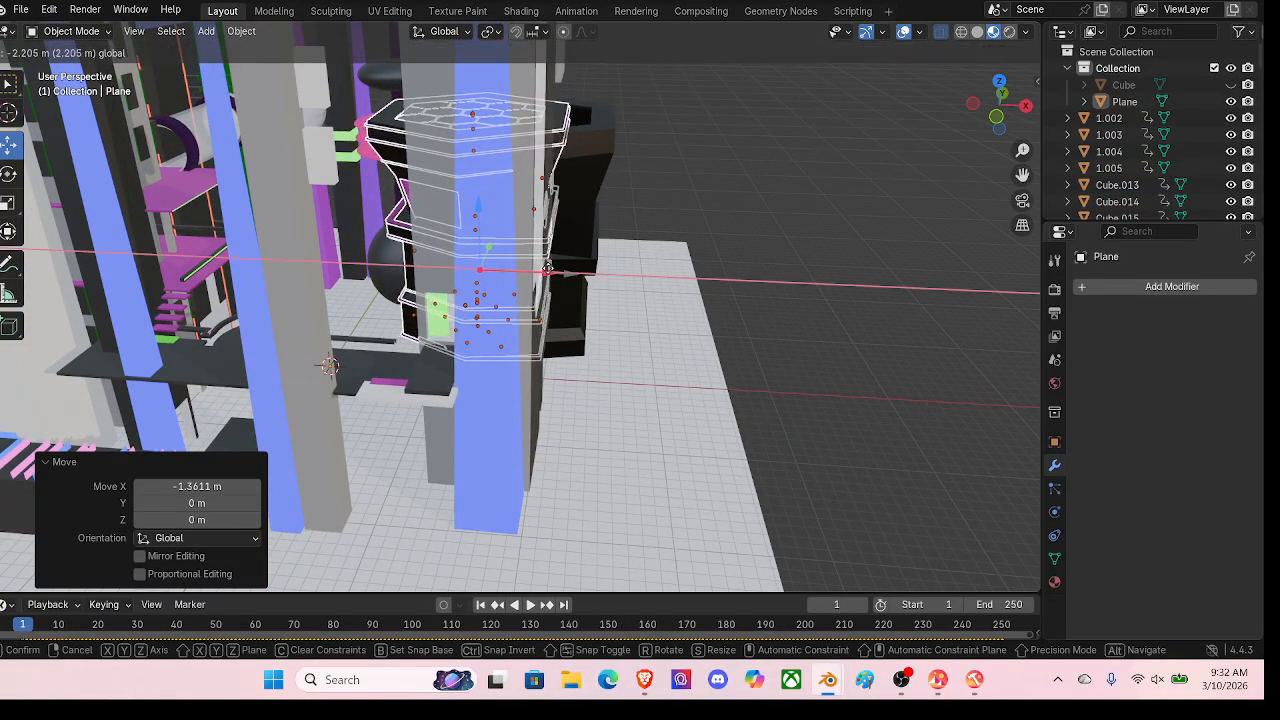
{"action": "left_click_drag", "start_coordinate": [547, 268], "coordinate": [552, 270]}
{"action": "middle_click_drag", "start_coordinate": [554, 271], "coordinate": [596, 160]}
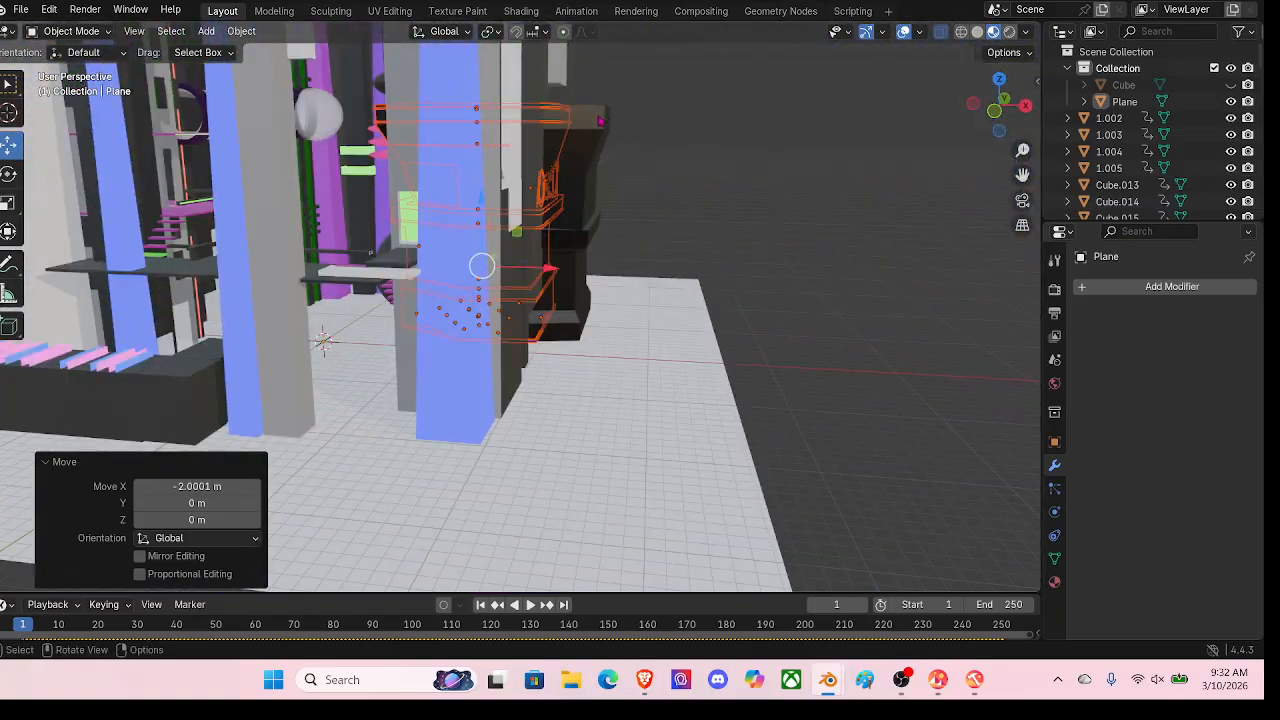
Step: Delete the leftover black body behind the HEX building
{"action": "left_click", "coordinate": [600, 120]}
{"action": "key", "text": "x"}
{"action": "left_click", "coordinate": [598, 116]}
{"action": "middle_click_drag", "start_coordinate": [598, 116], "coordinate": [645, 245]}
{"action": "middle_click_drag", "start_coordinate": [500, 290], "coordinate": [545, 353], "text": "shift"}
{"action": "scroll", "coordinate": [545, 353], "scroll_direction": "up", "scroll_amount": 3}
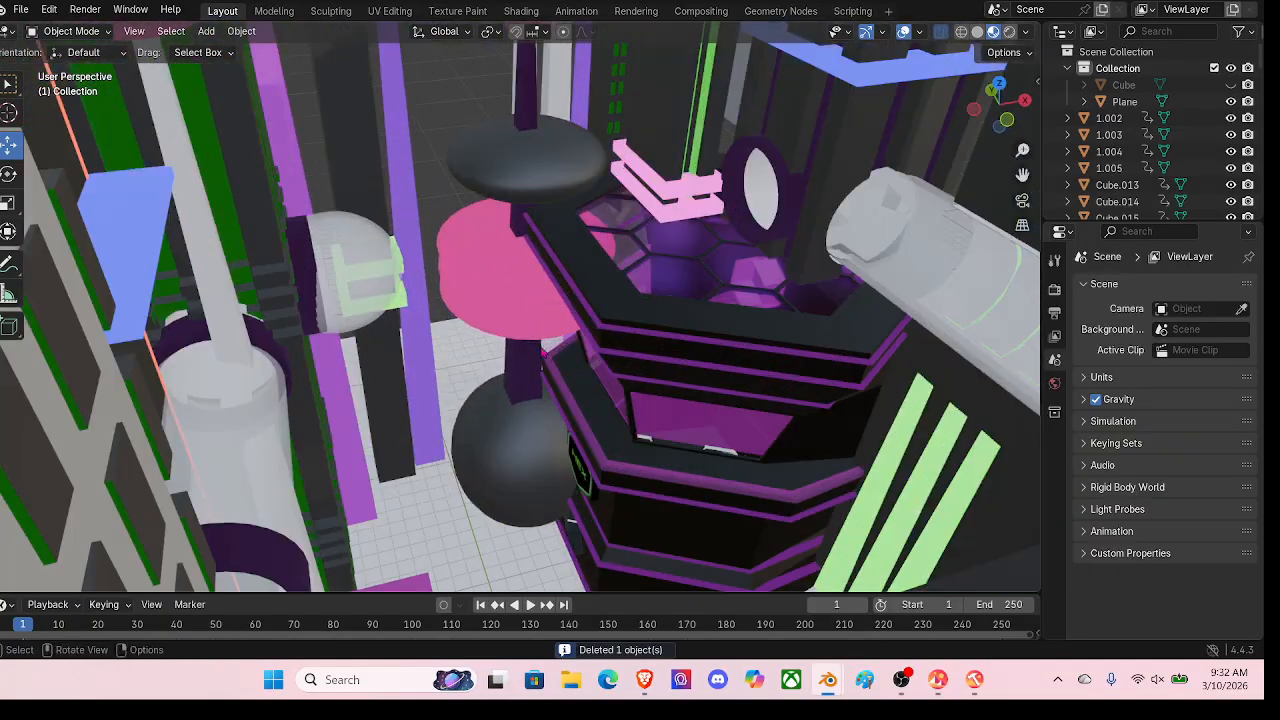
Step: Select all parts of the tower beside the HEX building: the dark spheres, pink discs and purple poles
{"action": "left_click", "coordinate": [494, 465]}
{"action": "scroll", "coordinate": [498, 368], "scroll_direction": "up", "scroll_amount": 4}
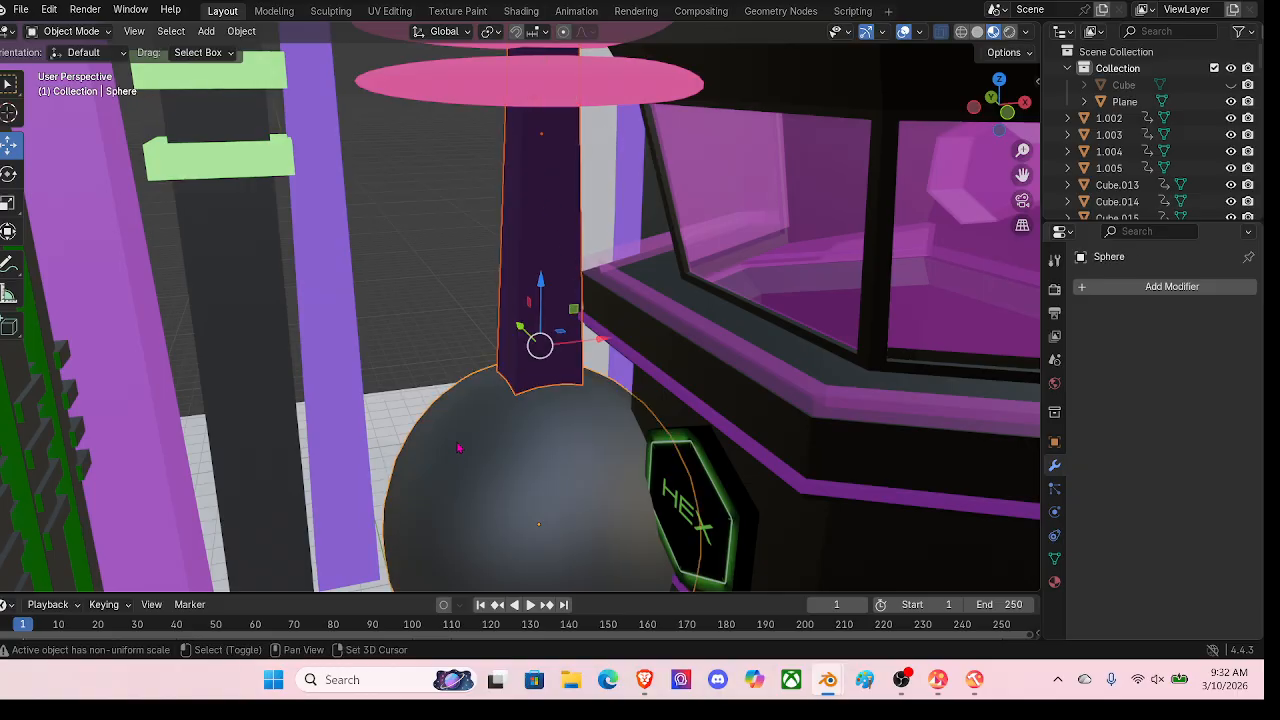
{"action": "middle_click_drag", "start_coordinate": [458, 448], "coordinate": [471, 222]}
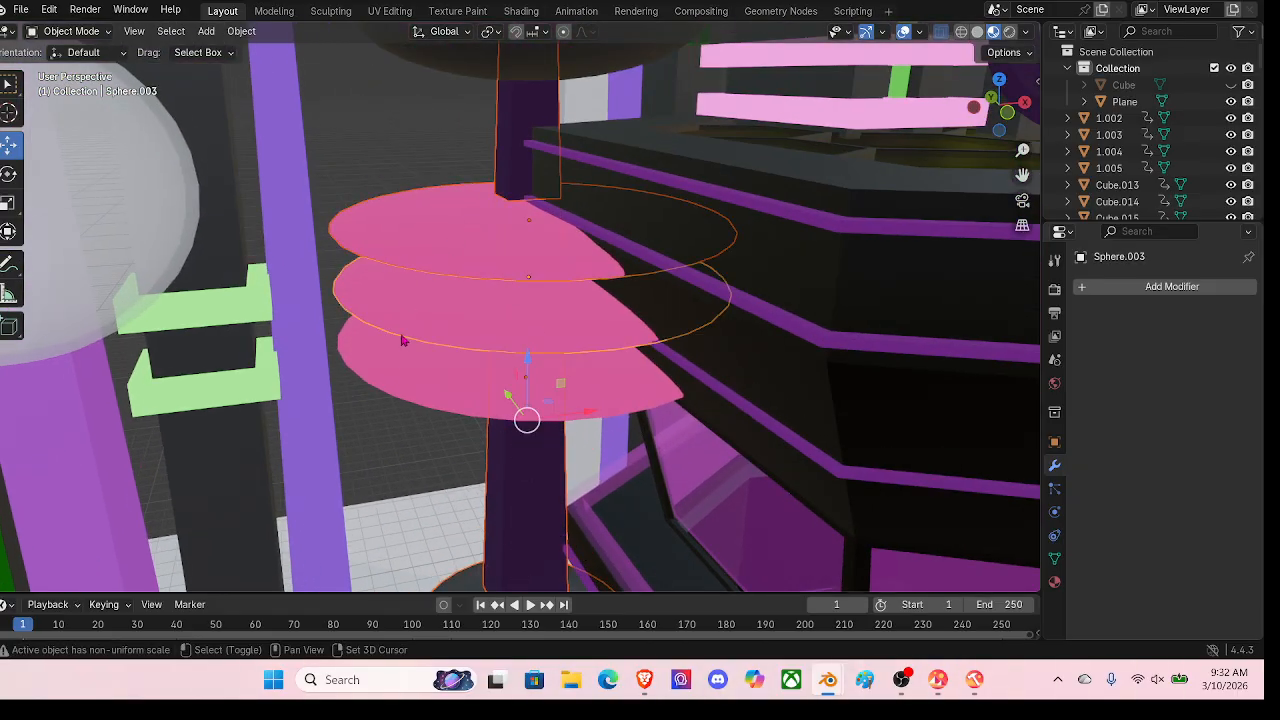
{"action": "scroll", "coordinate": [510, 347], "scroll_direction": "down", "scroll_amount": 5}
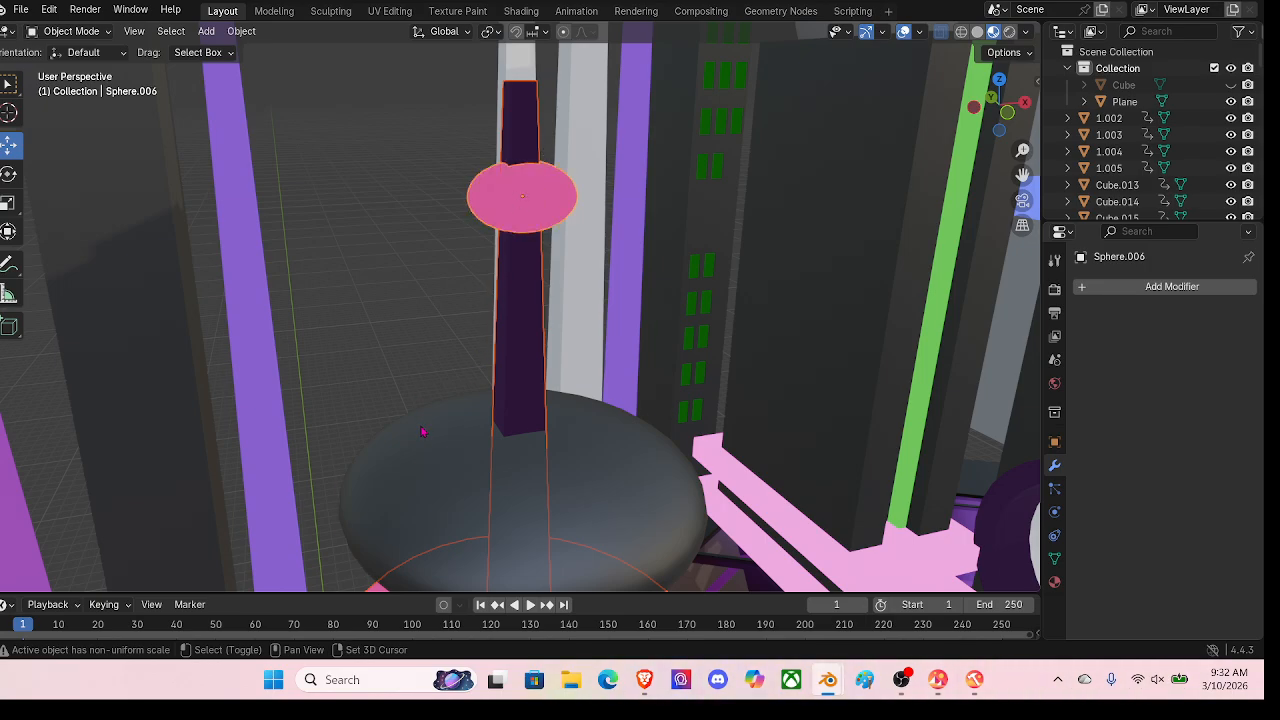
{"action": "left_click", "coordinate": [421, 432], "text": "shift"}
Step: Move the selected sphere-and-disc tower along X by about -3.44 m, clear of the HEX building
{"action": "scroll", "coordinate": [421, 432], "scroll_direction": "down", "scroll_amount": 4}
{"action": "middle_click_drag", "start_coordinate": [425, 425], "coordinate": [472, 322]}
{"action": "middle_click_drag", "start_coordinate": [525, 160], "coordinate": [520, 283]}
{"action": "left_click_drag", "start_coordinate": [590, 207], "coordinate": [535, 208]}
{"action": "middle_click_drag", "start_coordinate": [530, 228], "coordinate": [597, 101]}
{"action": "left_click_drag", "start_coordinate": [594, 121], "coordinate": [520, 113]}
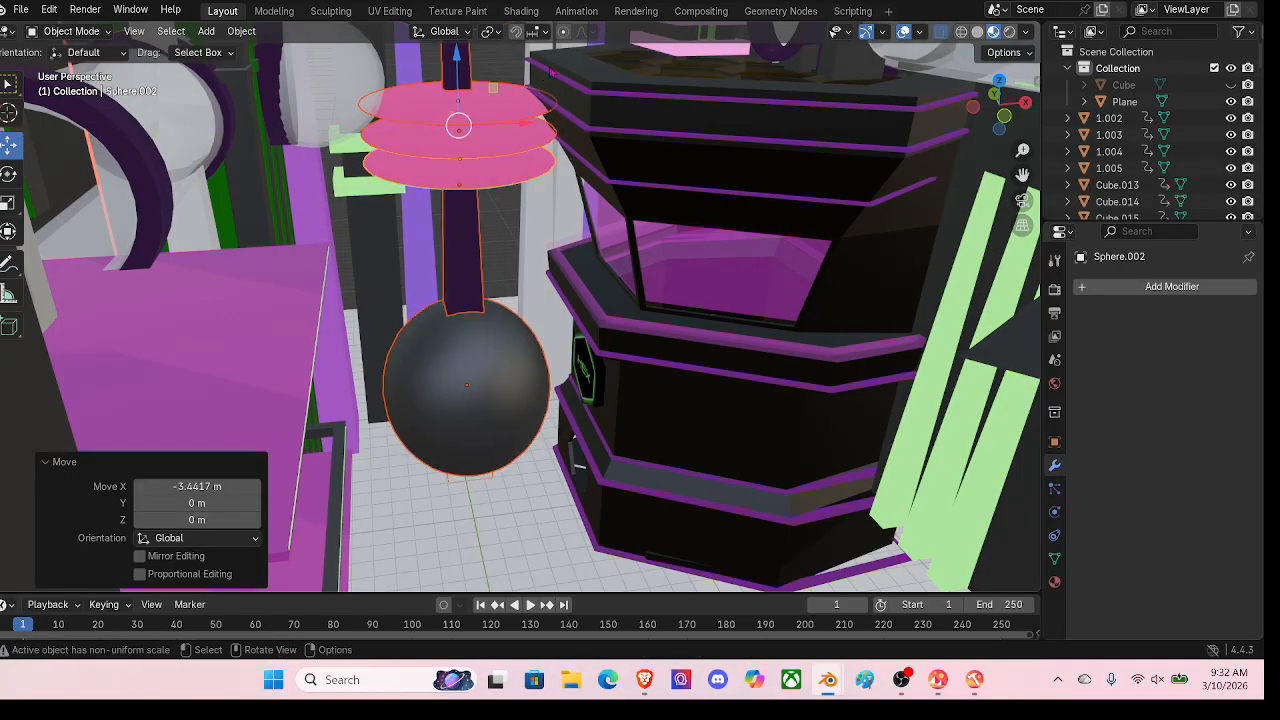
Step: Adjust the sphere-and-disc tower's X position by about -0.27 m and then about 0.52 m
{"action": "middle_click_drag", "start_coordinate": [520, 113], "coordinate": [571, 187]}
{"action": "scroll", "coordinate": [562, 141], "scroll_direction": "down", "scroll_amount": 3}
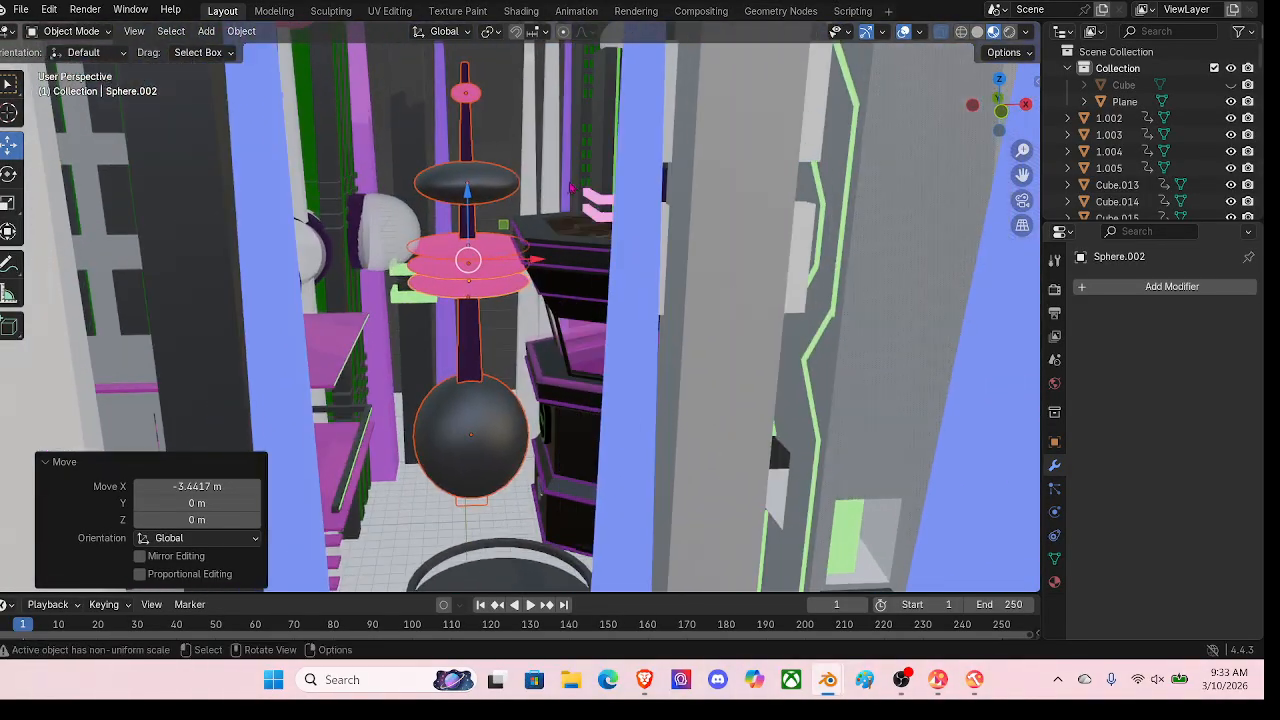
{"action": "mouse_move", "coordinate": [543, 262]}
{"action": "left_mouse_down"}
{"action": "mouse_move", "coordinate": [525, 260]}
{"action": "mouse_move", "coordinate": [532, 268]}
{"action": "left_mouse_up"}
{"action": "scroll", "coordinate": [541, 292], "scroll_direction": "up", "scroll_amount": 4}
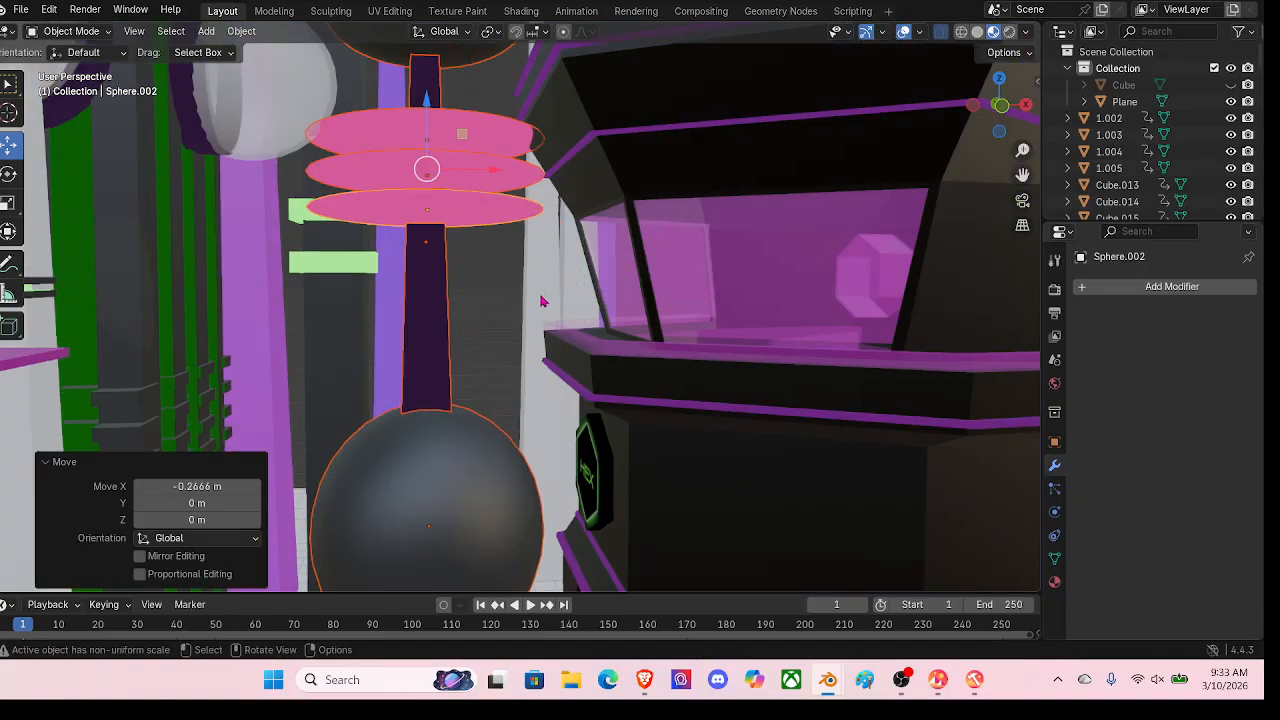
{"action": "middle_click_drag", "start_coordinate": [547, 455], "coordinate": [537, 94]}
{"action": "left_click_drag", "start_coordinate": [541, 107], "coordinate": [556, 109]}
{"action": "middle_click_drag", "start_coordinate": [557, 144], "coordinate": [544, 240]}
{"action": "scroll", "coordinate": [544, 240], "scroll_direction": "down", "scroll_amount": 4}
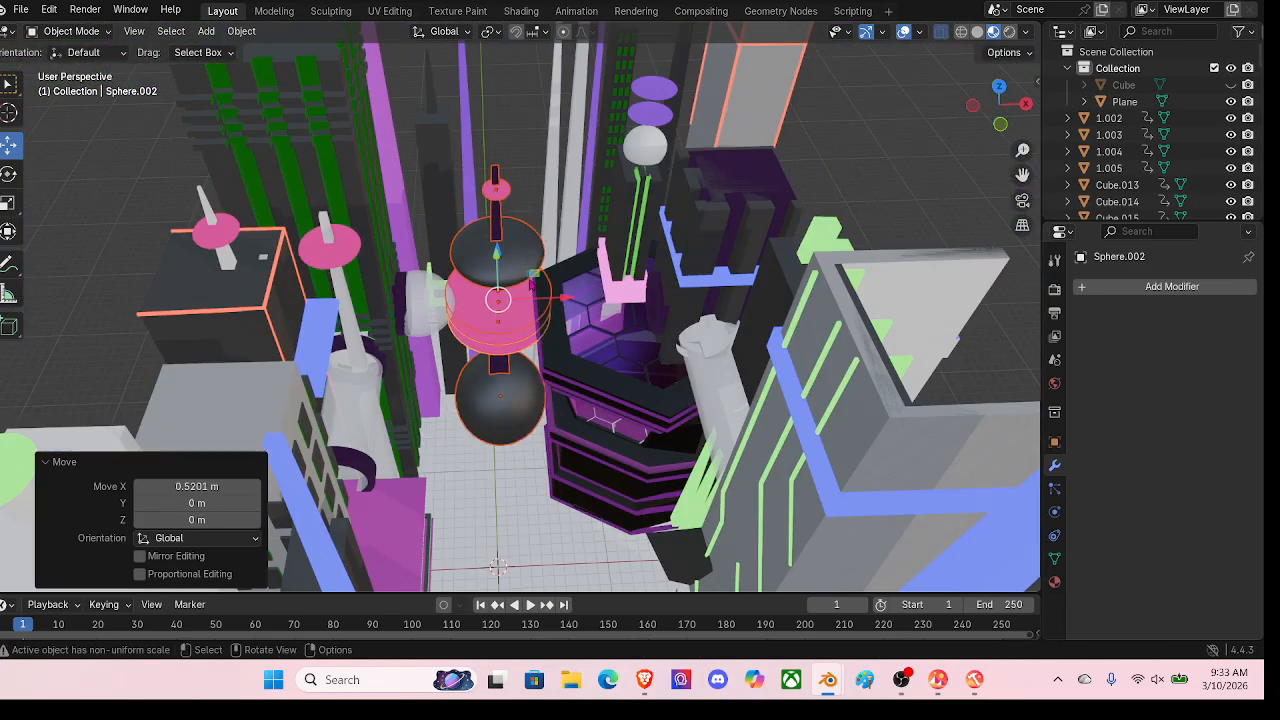
Step: Select the hexagonal glass top of the HEX building, try moving it aside, and undo that move
{"action": "middle_click_drag", "start_coordinate": [612, 264], "coordinate": [480, 345]}
{"action": "scroll", "coordinate": [470, 350], "scroll_direction": "up", "scroll_amount": 3}
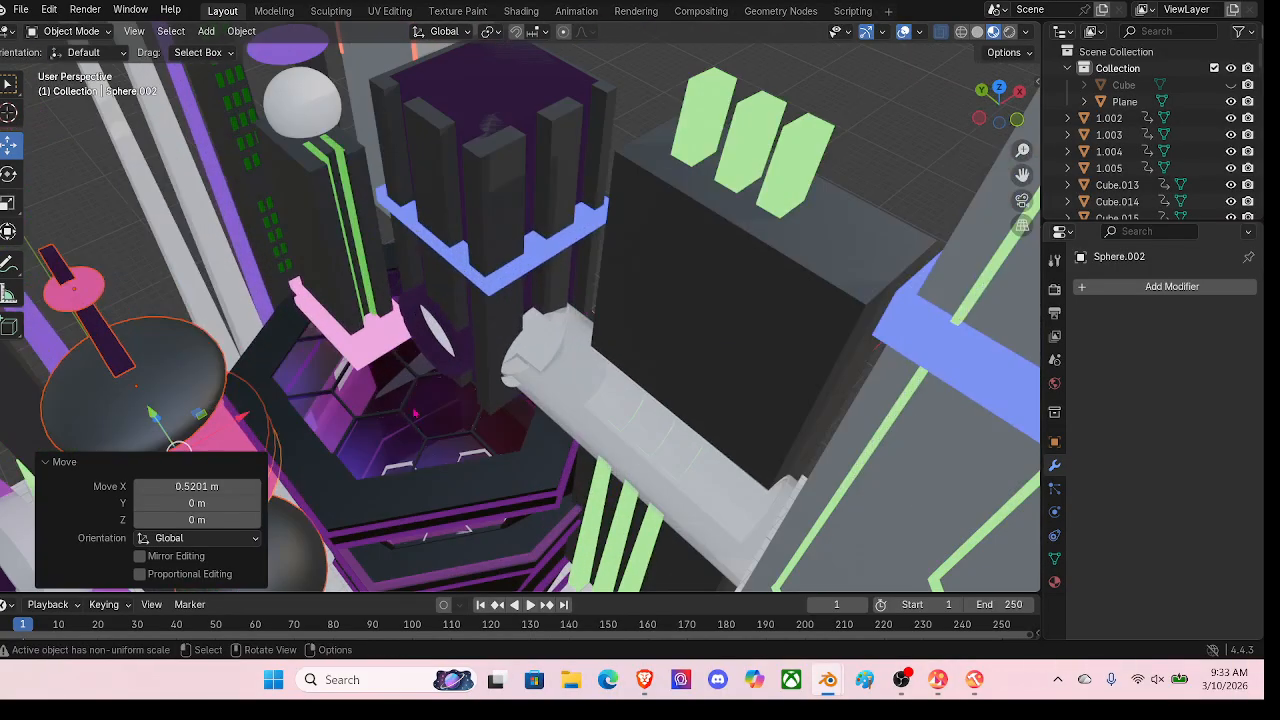
{"action": "left_click", "coordinate": [380, 411]}
{"action": "middle_click_drag", "start_coordinate": [373, 428], "coordinate": [441, 378], "text": "shift"}
{"action": "left_click_drag", "start_coordinate": [528, 284], "coordinate": [325, 455]}
{"action": "key", "text": "ctrl+z"}
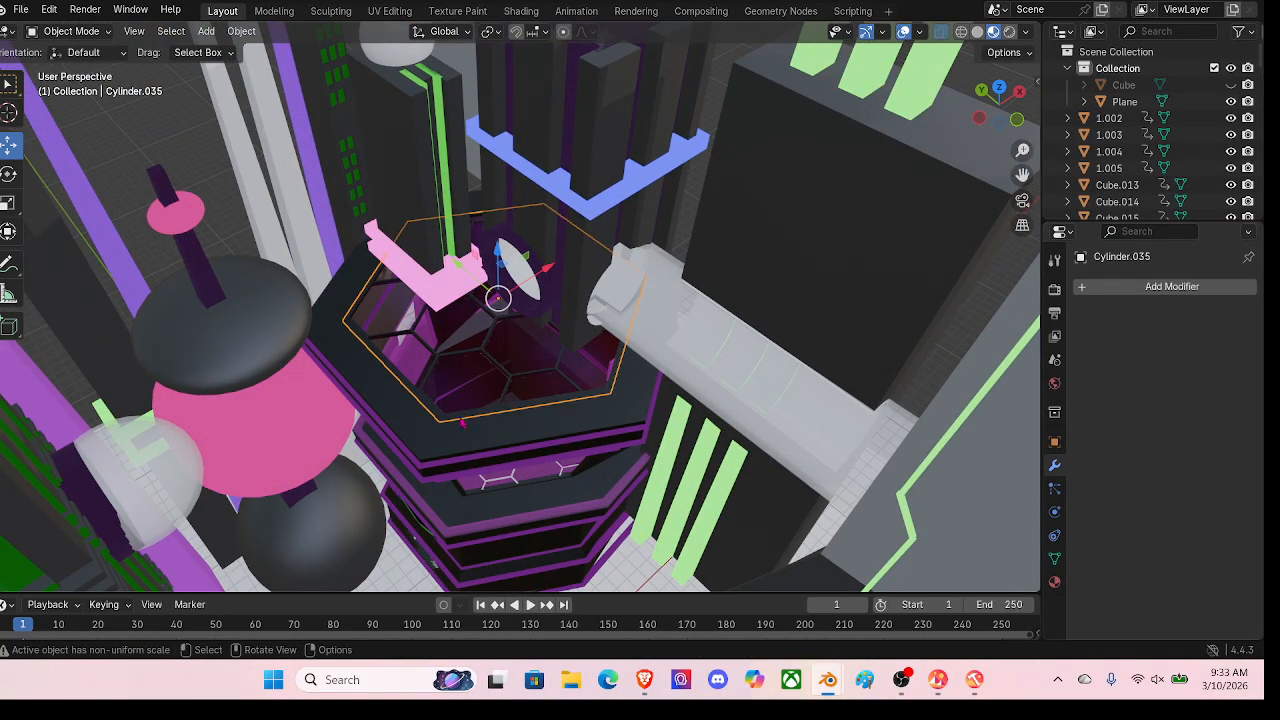
Step: Duplicate the hexagonal glass top in place and rename the copy Model_Collider
{"action": "key", "text": "shift+d"}
{"action": "right_click", "coordinate": [473, 340]}
{"action": "right_click", "coordinate": [473, 339]}
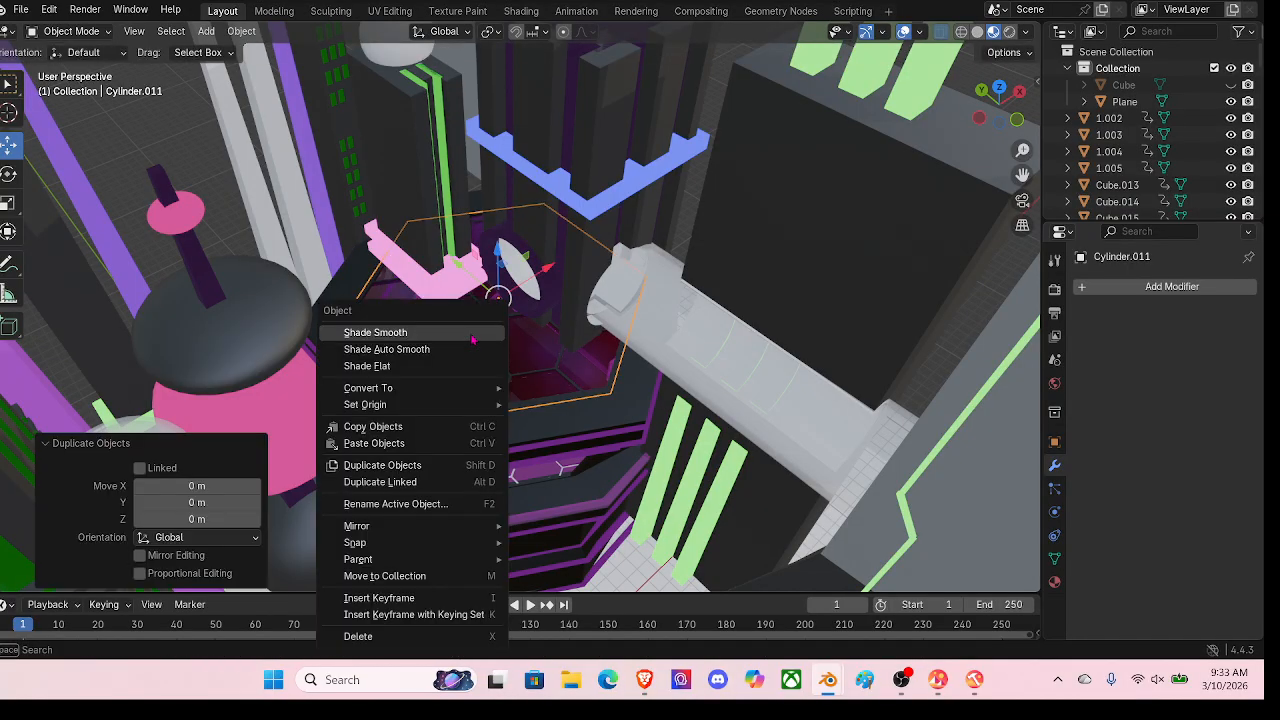
{"action": "left_click", "coordinate": [407, 505]}
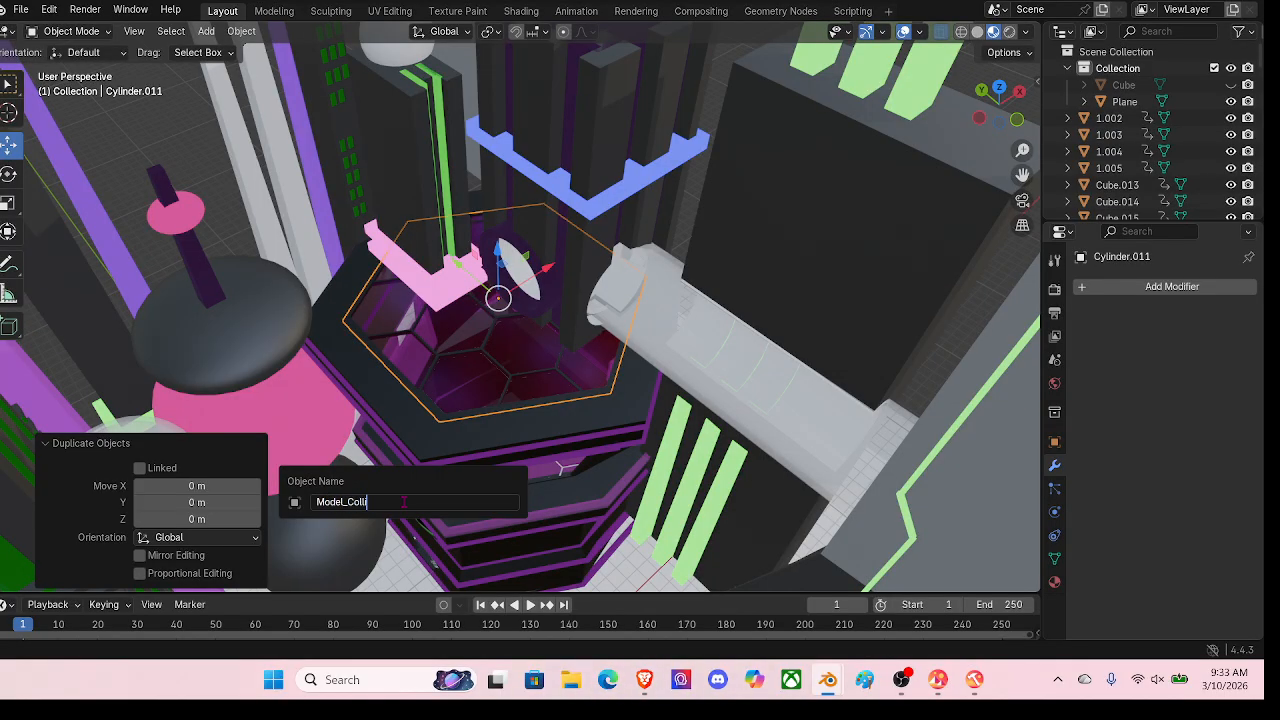
{"action": "key", "text": "Return"}
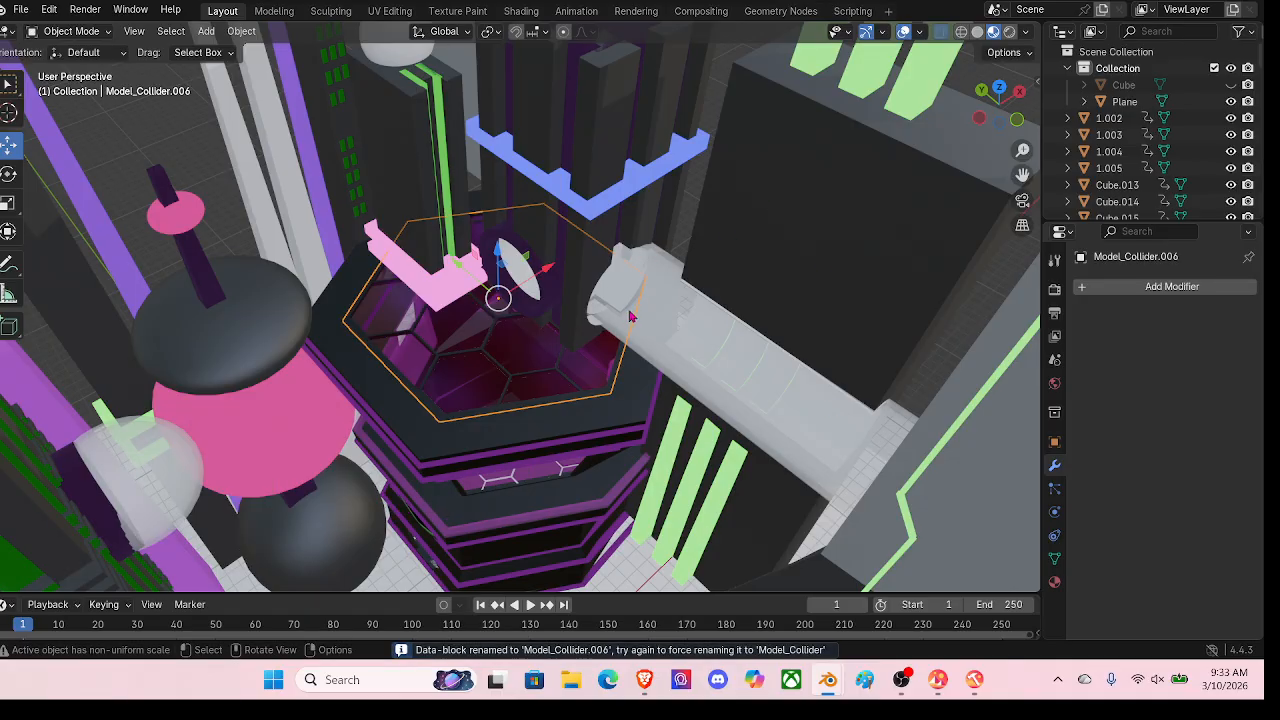
Step: Select the dark pink-banded tower with its sphere and purple discs, plus the grey antenna tower beside the HEX building
{"action": "middle_click_drag", "start_coordinate": [630, 316], "coordinate": [696, 196]}
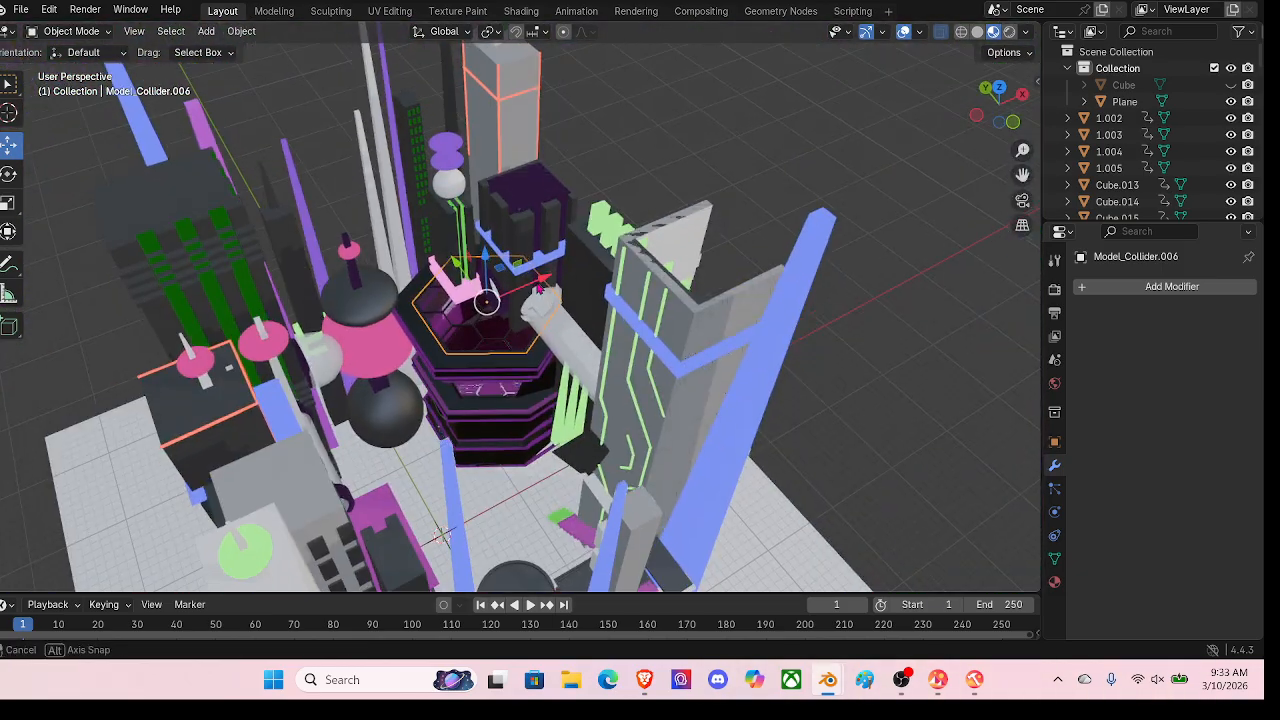
{"action": "middle_click_drag", "start_coordinate": [540, 287], "coordinate": [522, 232]}
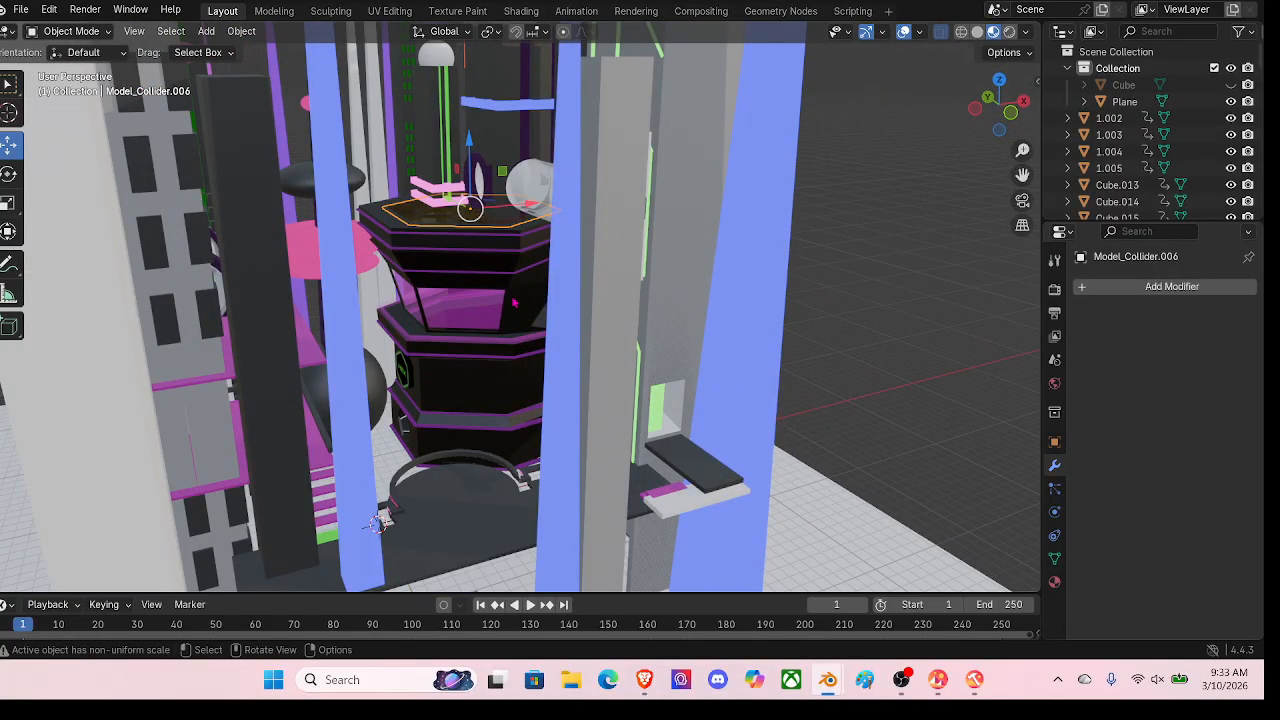
{"action": "mouse_move", "coordinate": [381, 520]}
{"action": "middle_mouse_down"}
{"action": "mouse_move", "coordinate": [396, 580]}
{"action": "mouse_move", "coordinate": [394, 540]}
{"action": "middle_mouse_up"}
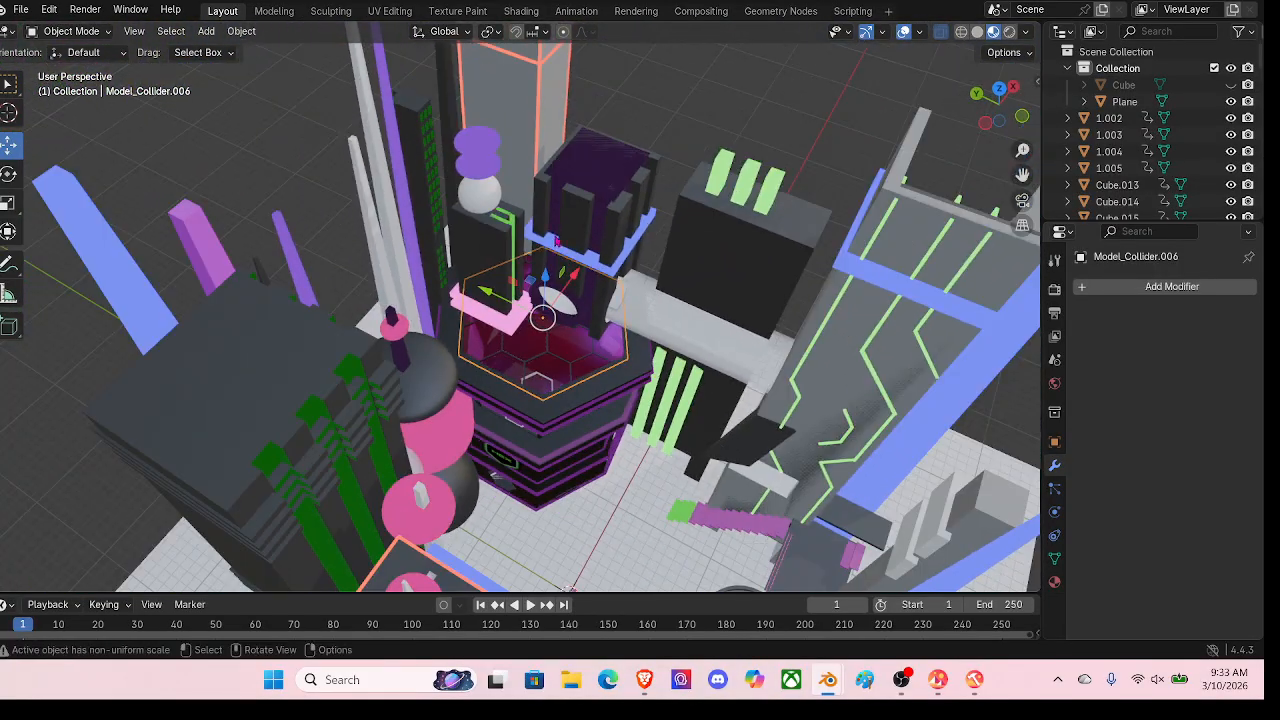
{"action": "middle_click_drag", "start_coordinate": [574, 202], "coordinate": [590, 152]}
{"action": "middle_click_drag", "start_coordinate": [655, 245], "coordinate": [433, 440], "text": "shift"}
{"action": "scroll", "coordinate": [660, 361], "scroll_direction": "up", "scroll_amount": 3}
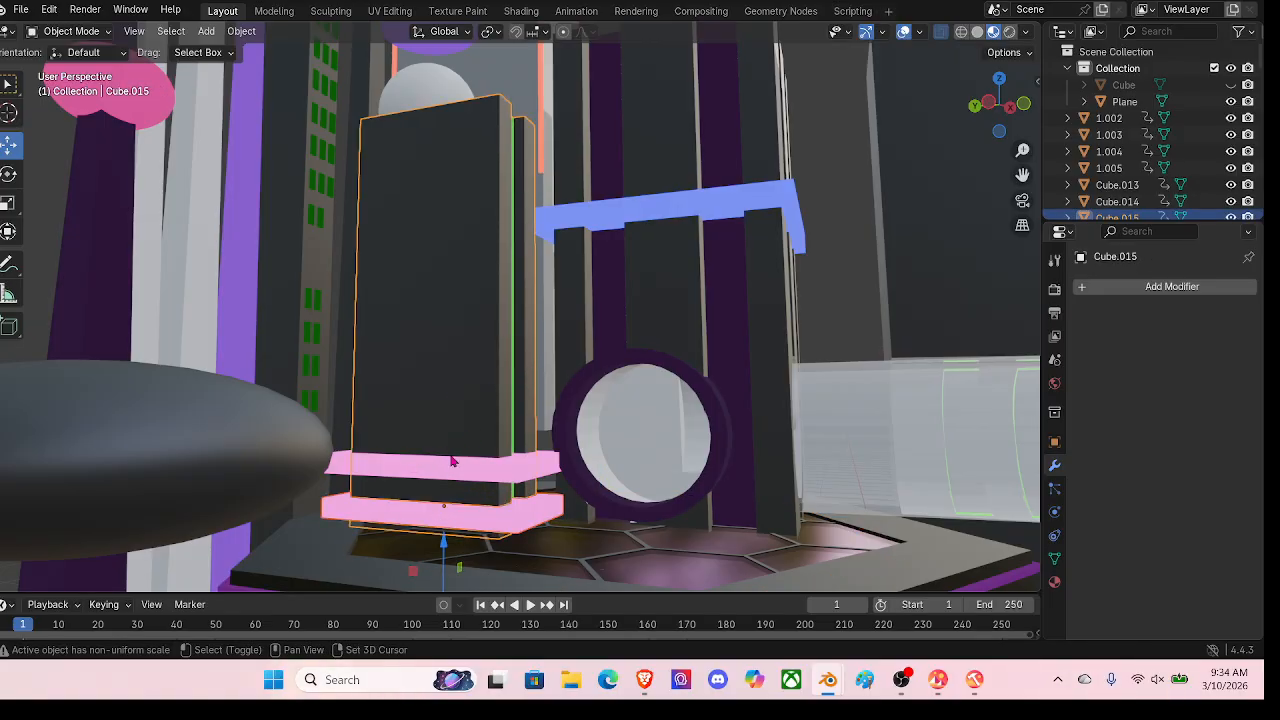
{"action": "middle_click_drag", "start_coordinate": [587, 236], "coordinate": [575, 323], "text": "shift"}
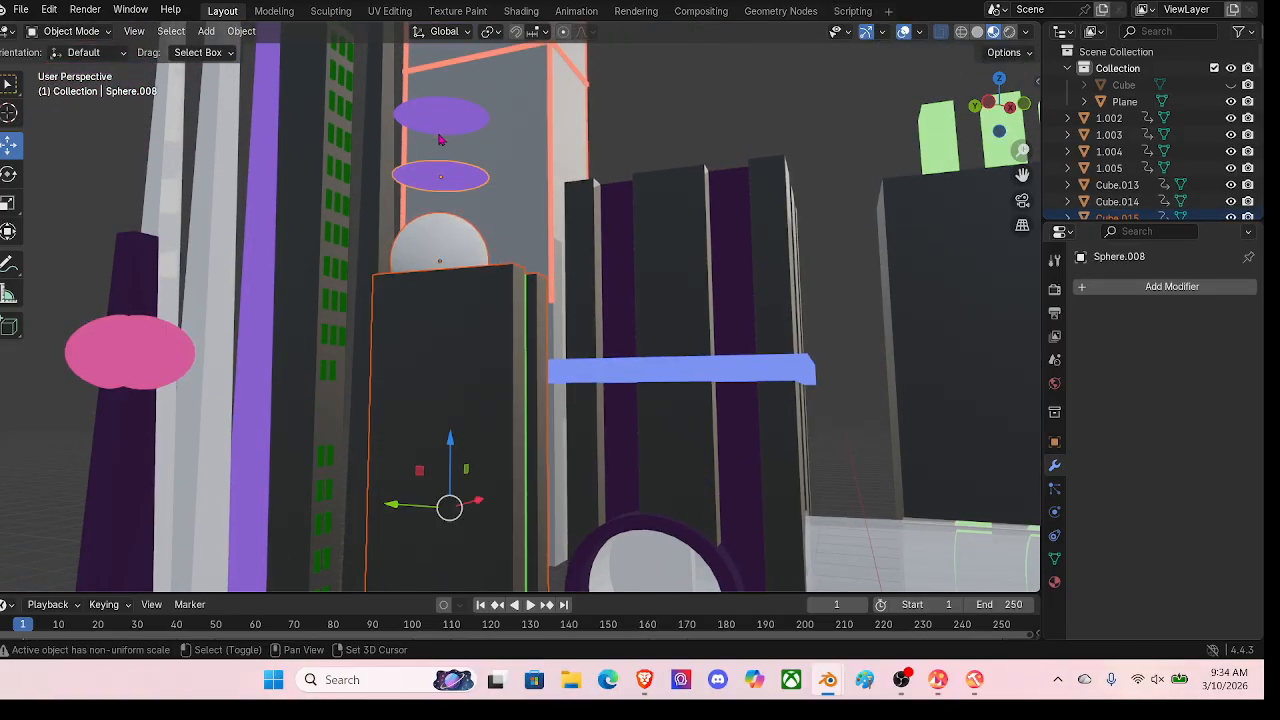
{"action": "middle_click_drag", "start_coordinate": [534, 193], "coordinate": [581, 115]}
{"action": "left_click_drag", "start_coordinate": [522, 169], "coordinate": [522, 175]}
{"action": "middle_click_drag", "start_coordinate": [522, 175], "coordinate": [511, 390]}
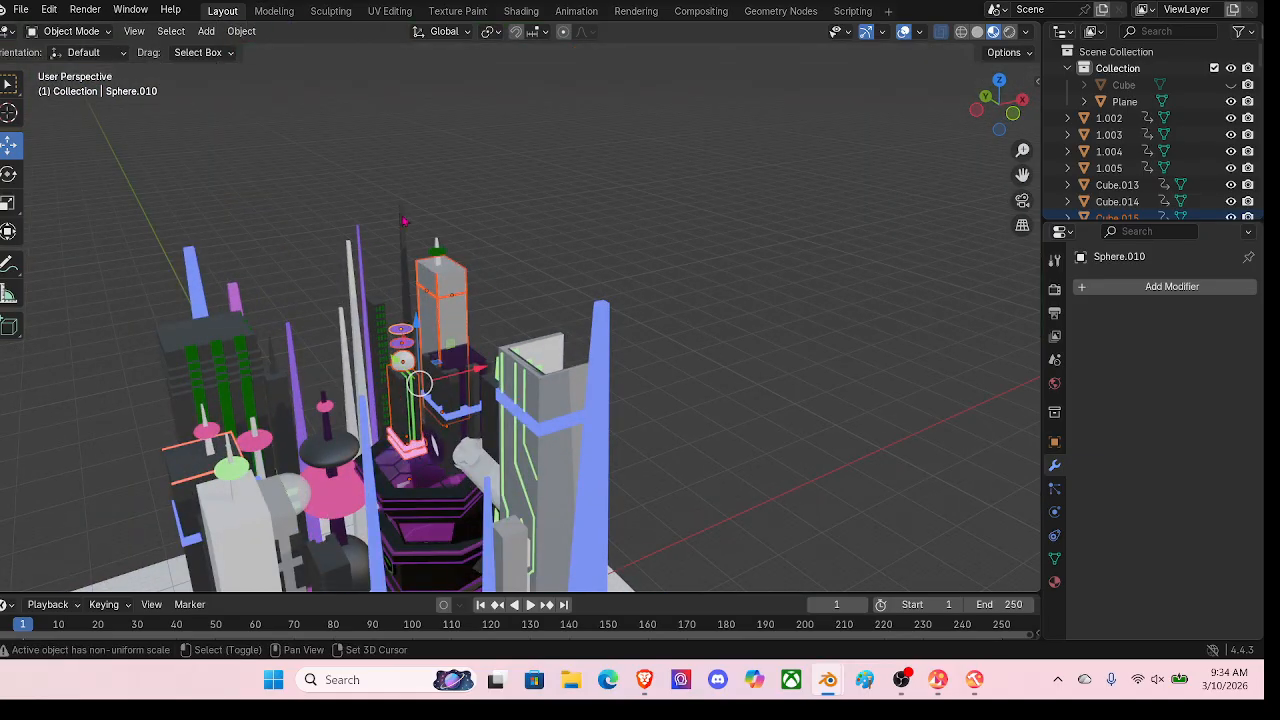
{"action": "left_click", "coordinate": [436, 248], "text": "shift"}
Step: Move the selected towers by -11.53 m along X and about 4.72 m along Y
{"action": "key", "text": "g"}
{"action": "key", "text": "x"}
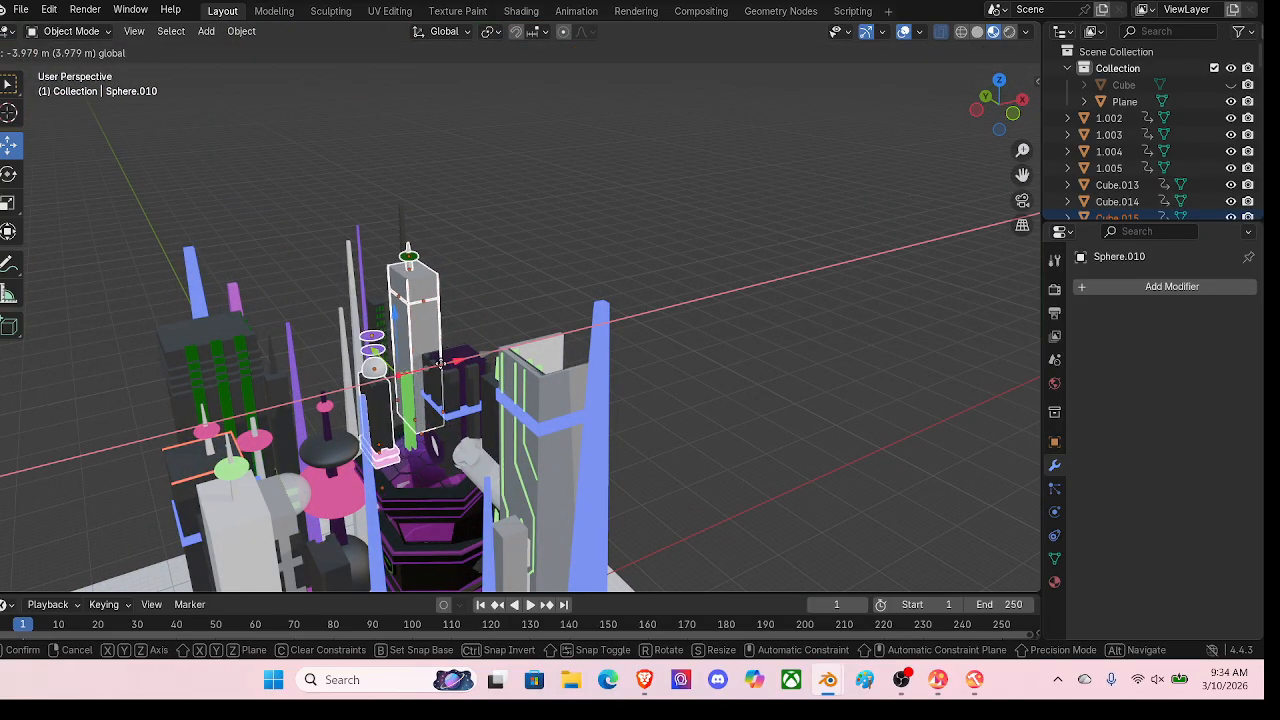
{"action": "key", "text": "Return"}
{"action": "middle_click_drag", "start_coordinate": [402, 374], "coordinate": [460, 396]}
{"action": "key", "text": "g"}
{"action": "key", "text": "y"}
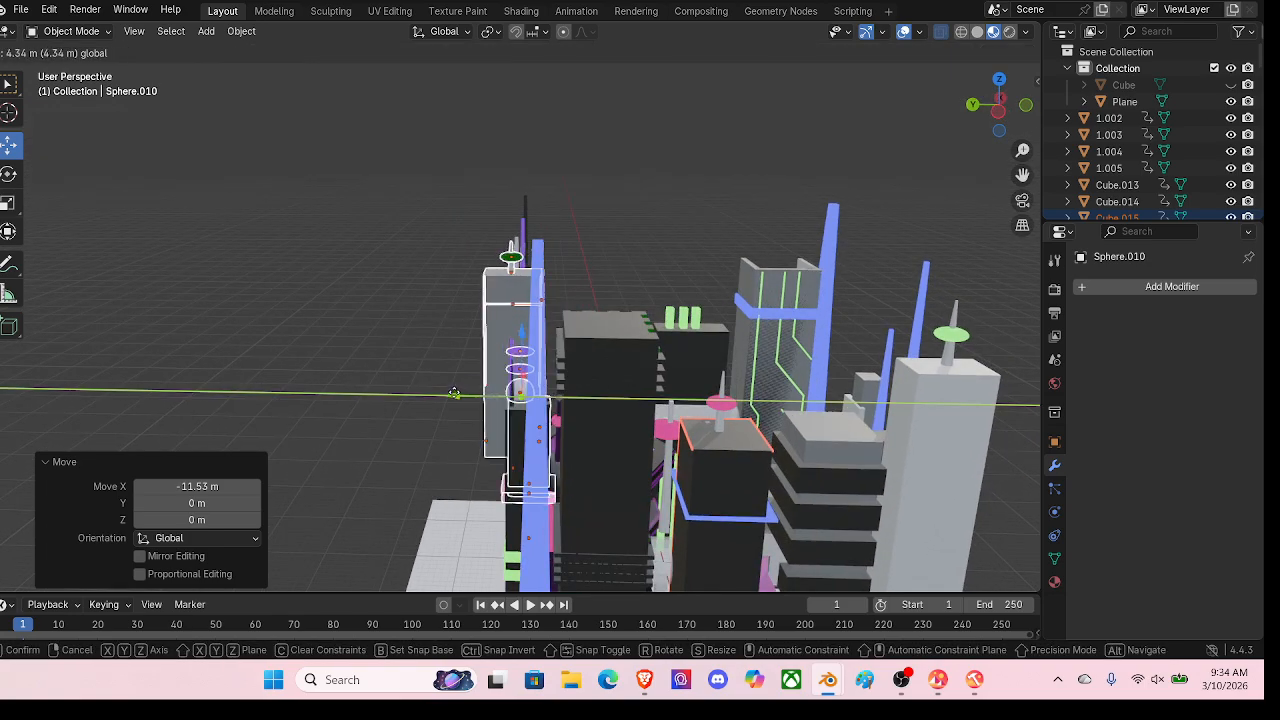
{"action": "key", "text": "Return"}
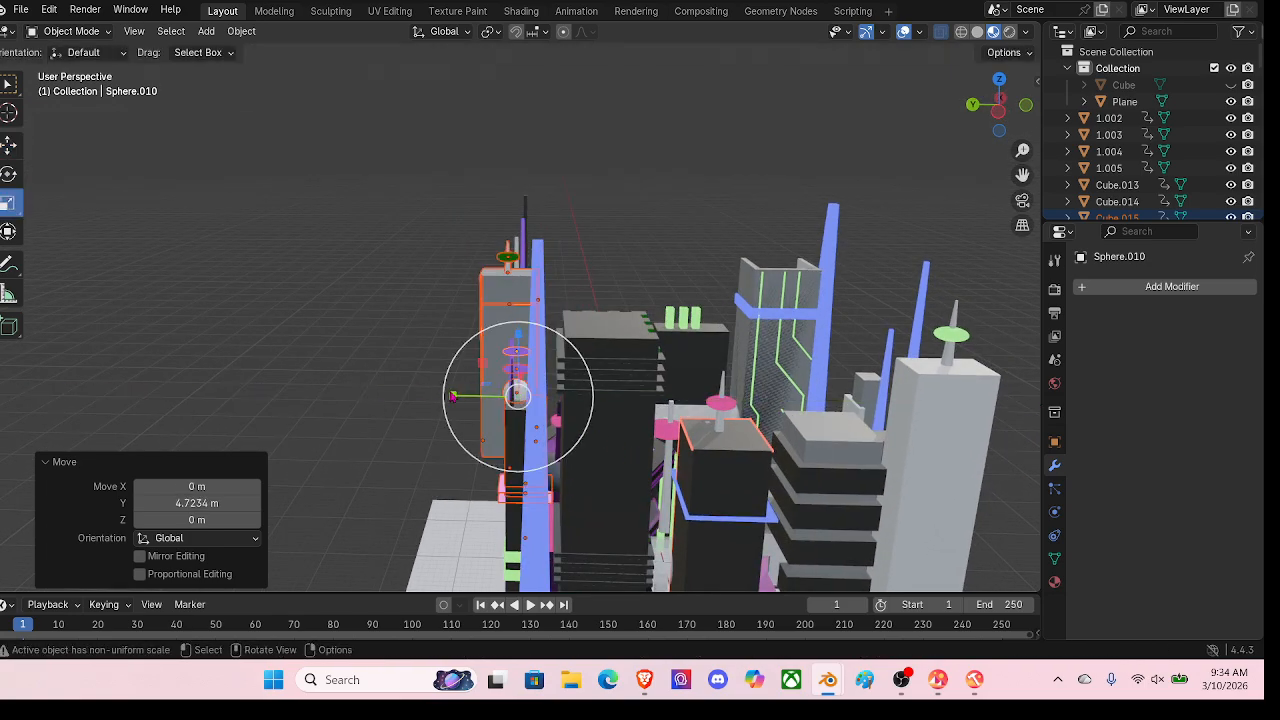
Step: Flatten the selected towers along Y to a scale of about 0.219
{"action": "key", "text": "s"}
{"action": "key", "text": "y"}
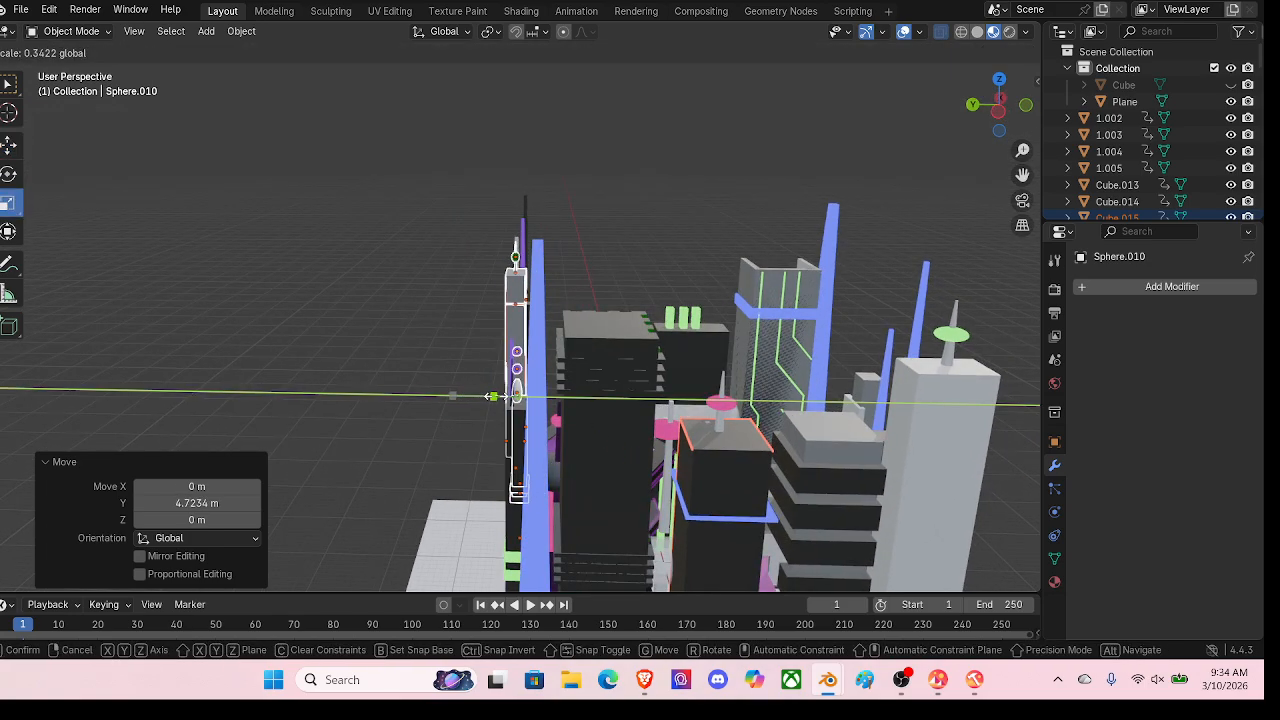
{"action": "left_click", "coordinate": [499, 397]}
{"action": "middle_click_drag", "start_coordinate": [514, 386], "coordinate": [550, 346]}
{"action": "middle_click_drag", "start_coordinate": [415, 327], "coordinate": [600, 320], "text": "shift"}
{"action": "scroll", "coordinate": [643, 254], "scroll_direction": "up", "scroll_amount": 5}
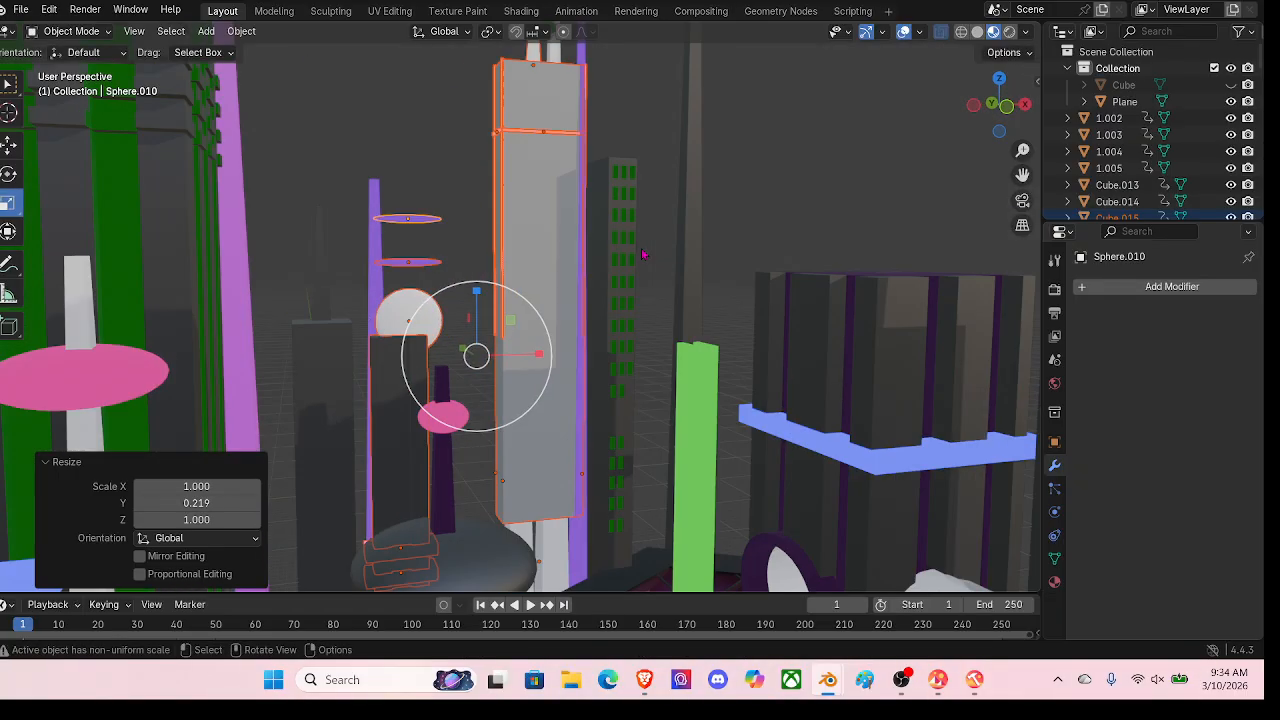
{"action": "middle_click_drag", "start_coordinate": [593, 250], "coordinate": [548, 226]}
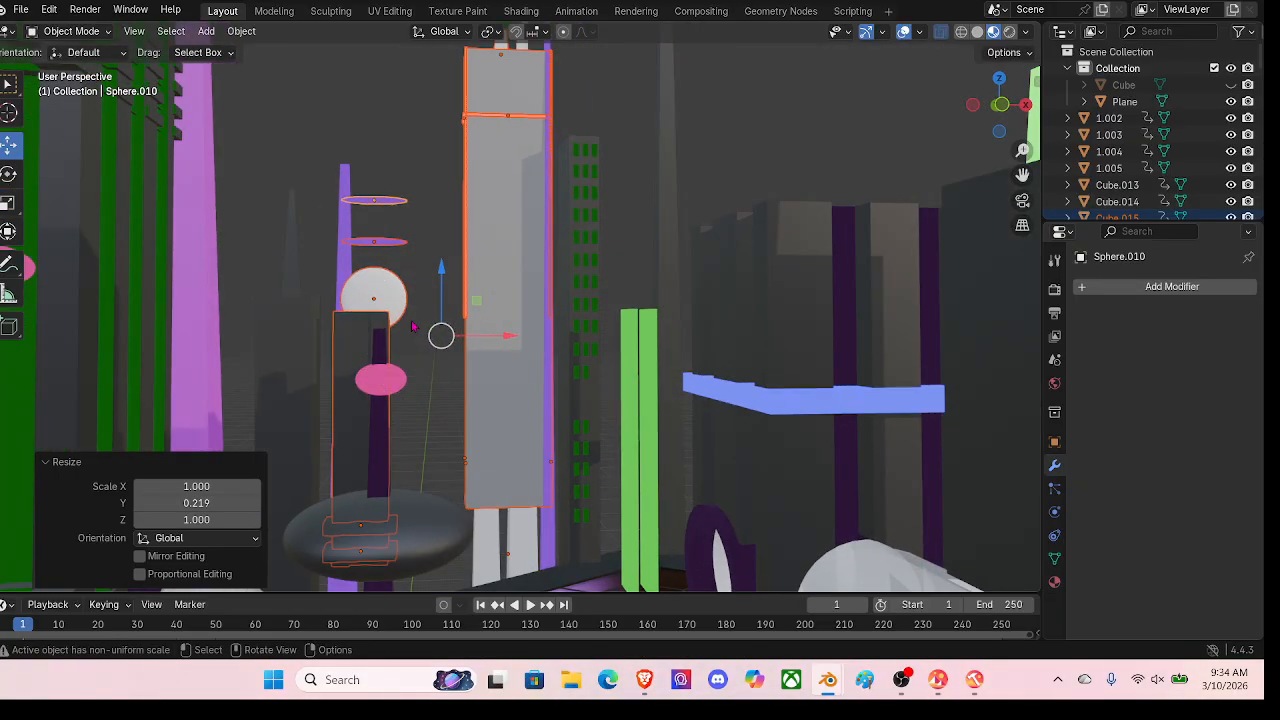
Step: Shift the flattened towers about 3.13 m along X and fine-tune their height and position between the thin spires
{"action": "left_click_drag", "start_coordinate": [501, 343], "coordinate": [540, 327]}
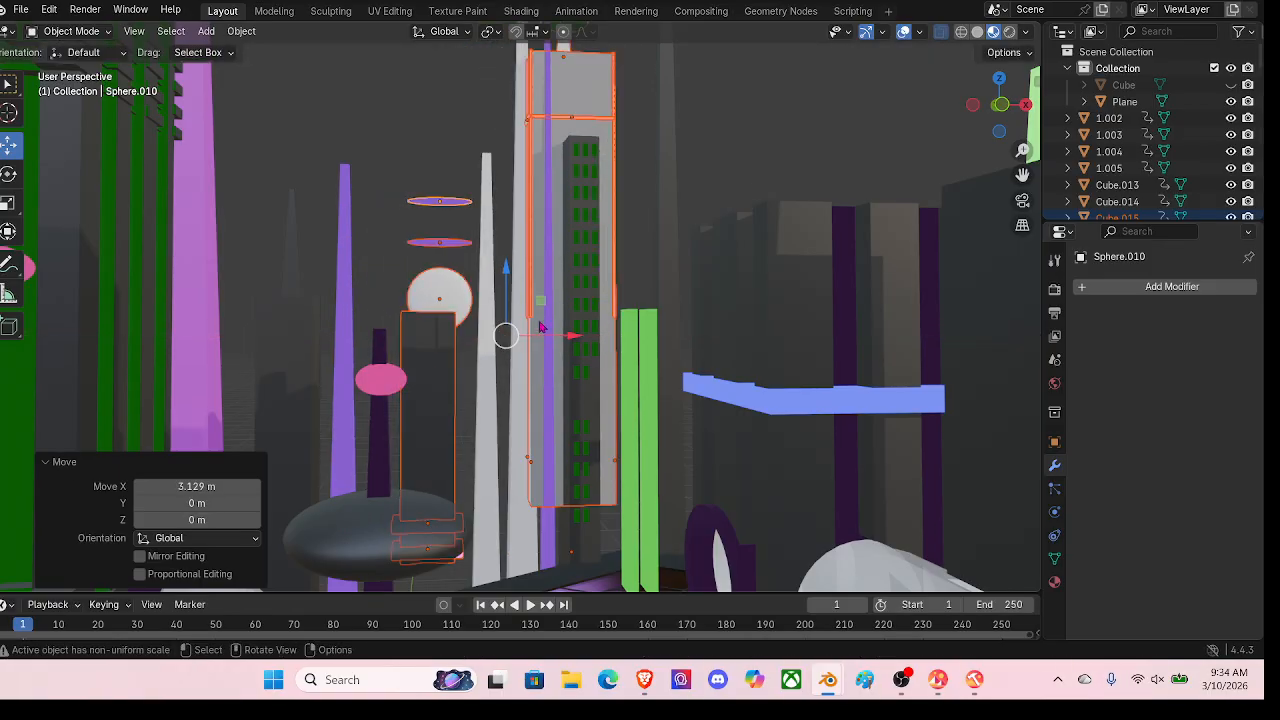
{"action": "mouse_move", "coordinate": [507, 268]}
{"action": "left_mouse_down"}
{"action": "mouse_move", "coordinate": [508, 285]}
{"action": "mouse_move", "coordinate": [515, 259]}
{"action": "mouse_move", "coordinate": [515, 330]}
{"action": "mouse_move", "coordinate": [507, 254]}
{"action": "left_mouse_up"}
{"action": "middle_click_drag", "start_coordinate": [582, 218], "coordinate": [537, 330]}
{"action": "left_click_drag", "start_coordinate": [565, 347], "coordinate": [575, 345]}
{"action": "middle_click_drag", "start_coordinate": [666, 110], "coordinate": [739, 386]}
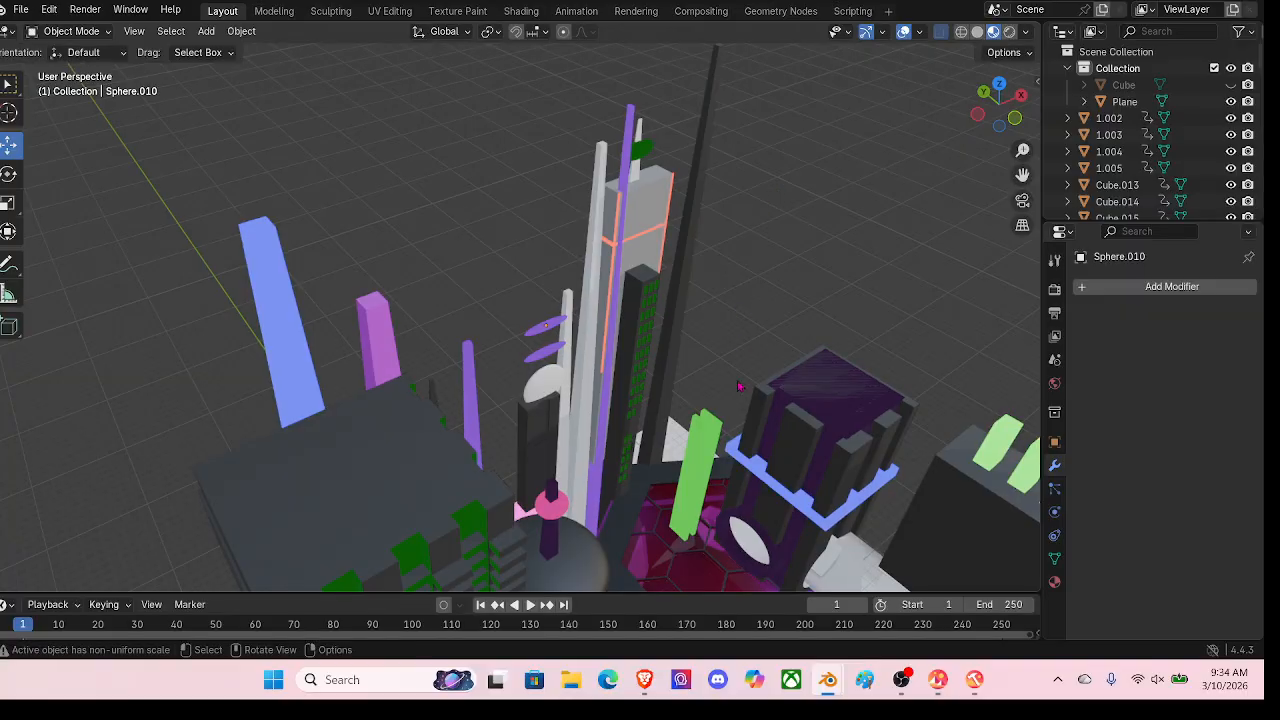
Step: Delete the two upright green strips left standing on the HEX building's roof
{"action": "key", "text": "x"}
{"action": "left_click", "coordinate": [700, 418]}
{"action": "left_click", "coordinate": [675, 340]}
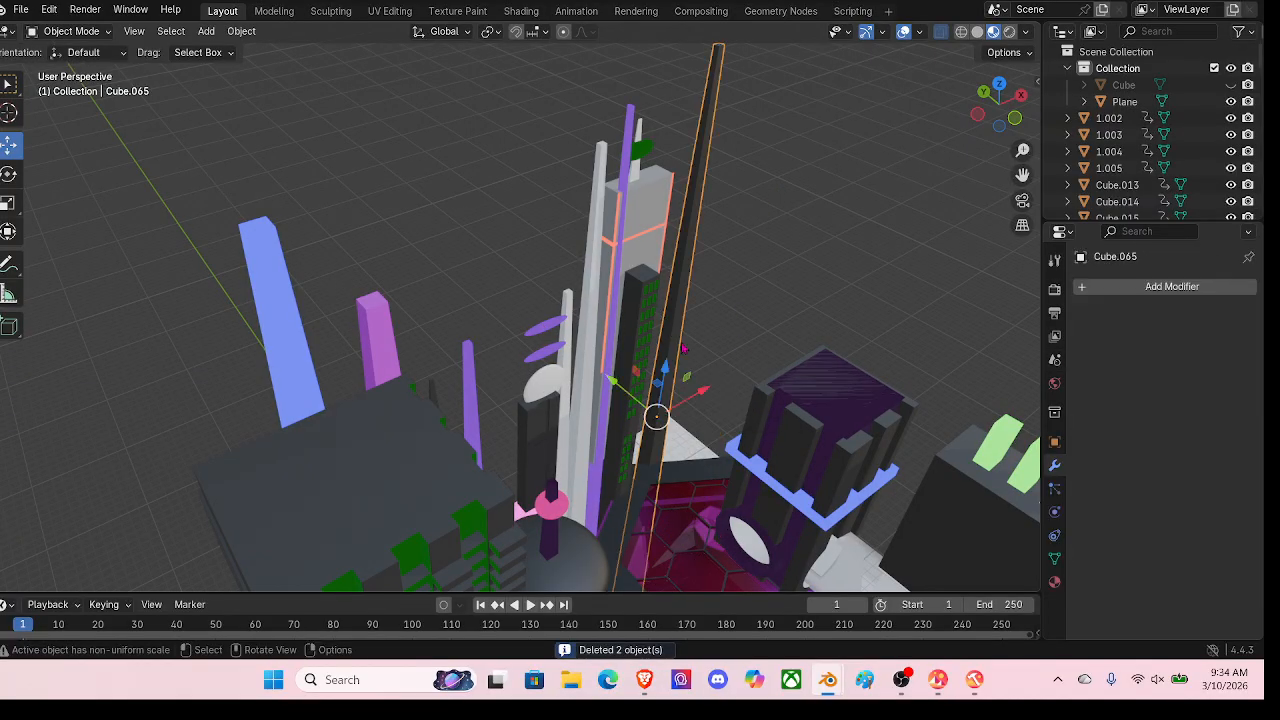
Step: Examine the relocated towers and the narrow green-windowed building for overlaps and uneven window rows
{"action": "middle_click_drag", "start_coordinate": [675, 340], "coordinate": [679, 299]}
{"action": "middle_click_drag", "start_coordinate": [722, 350], "coordinate": [700, 370]}
{"action": "middle_click_drag", "start_coordinate": [770, 360], "coordinate": [820, 313], "text": "shift"}
{"action": "scroll", "coordinate": [629, 214], "scroll_direction": "down", "scroll_amount": 3}
{"action": "middle_click_drag", "start_coordinate": [872, 261], "coordinate": [757, 298]}
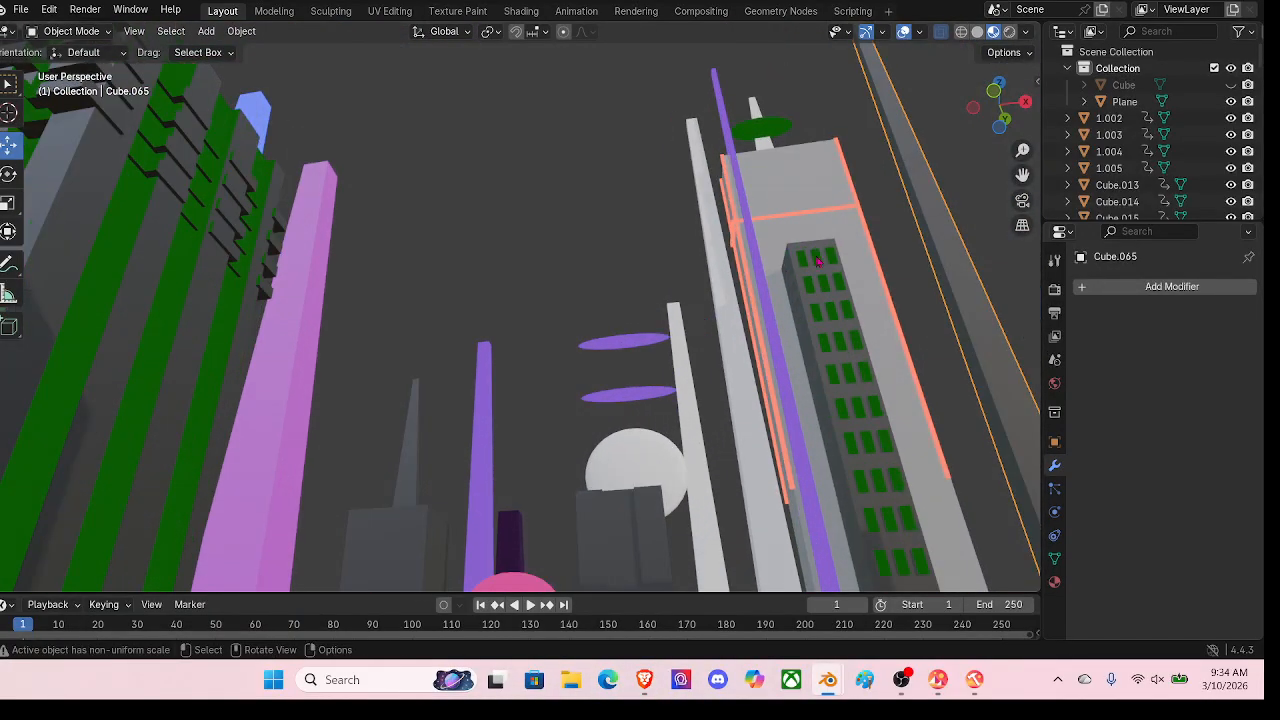
{"action": "middle_click_drag", "start_coordinate": [925, 517], "coordinate": [798, 334]}
{"action": "middle_click_drag", "start_coordinate": [740, 214], "coordinate": [720, 280]}
{"action": "scroll", "coordinate": [693, 256], "scroll_direction": "up", "scroll_amount": 5}
{"action": "scroll", "coordinate": [693, 256], "scroll_direction": "down", "scroll_amount": 4}
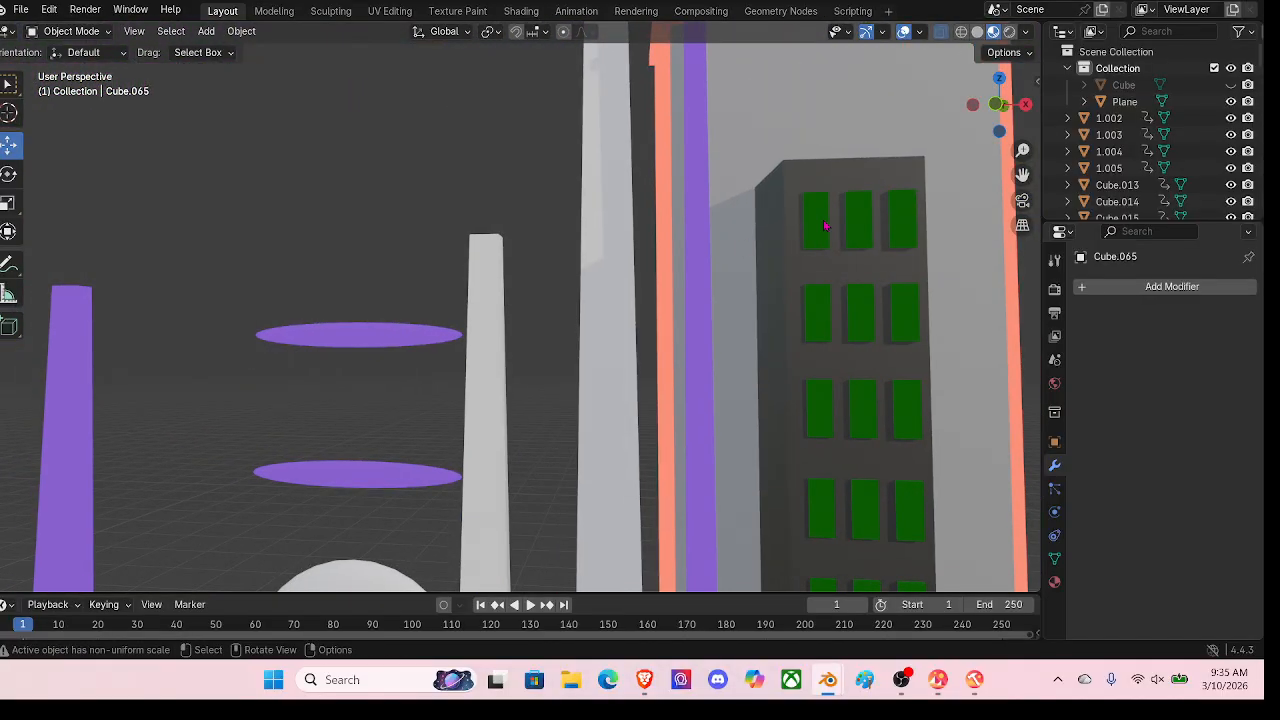
Step: Stretch the three green windows in the lowest complete row above the gap vertically and lower them by about 0.12 m
{"action": "middle_click_drag", "start_coordinate": [900, 340], "coordinate": [800, 225]}
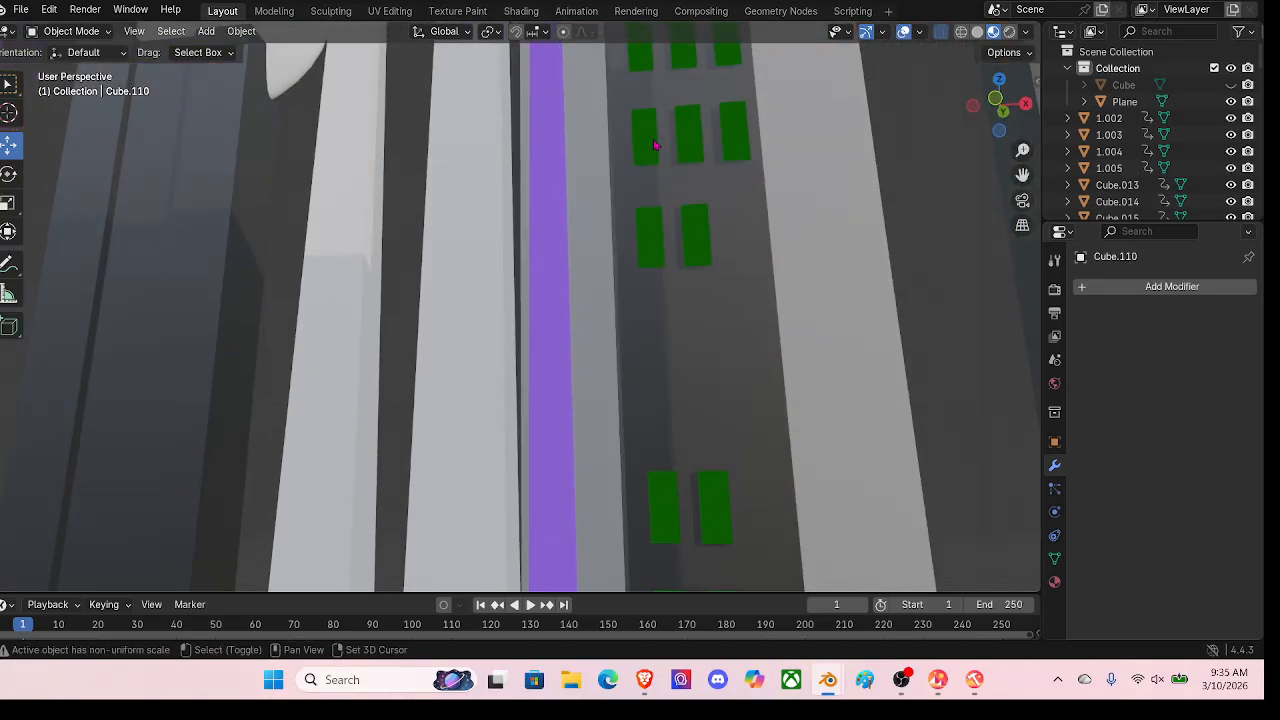
{"action": "left_click", "coordinate": [740, 141], "text": "shift"}
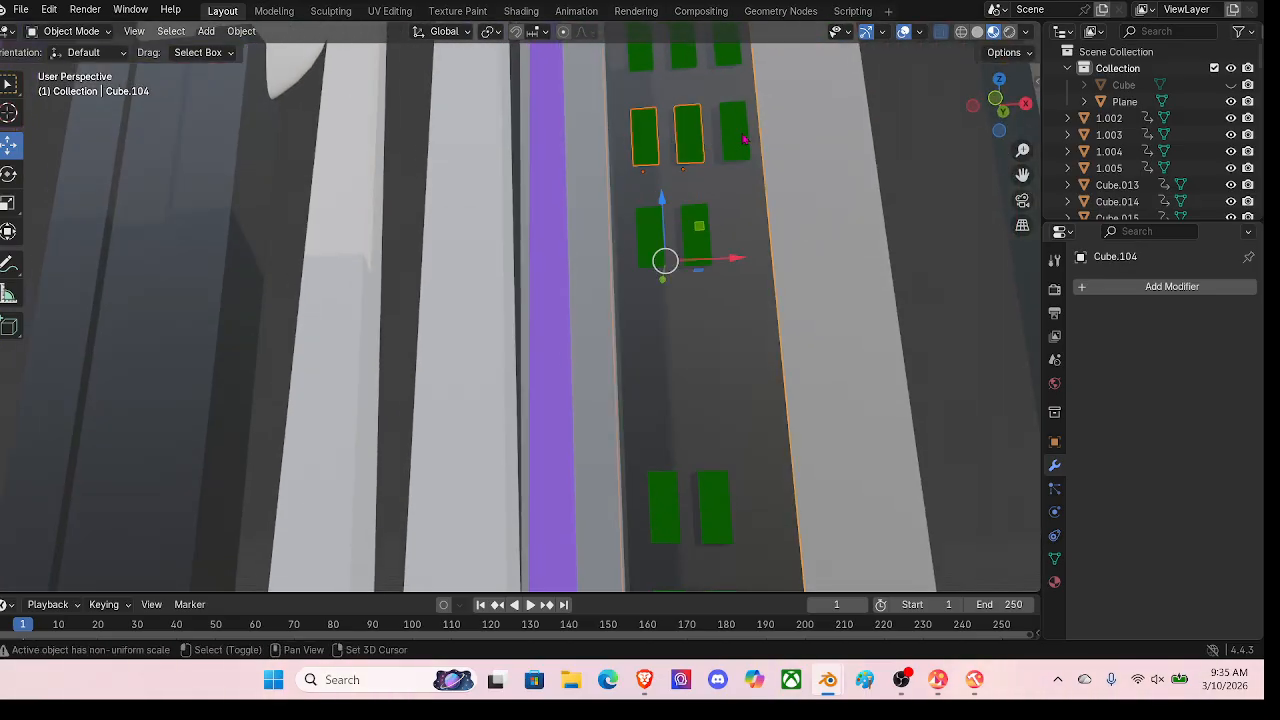
{"action": "left_click", "coordinate": [660, 139]}
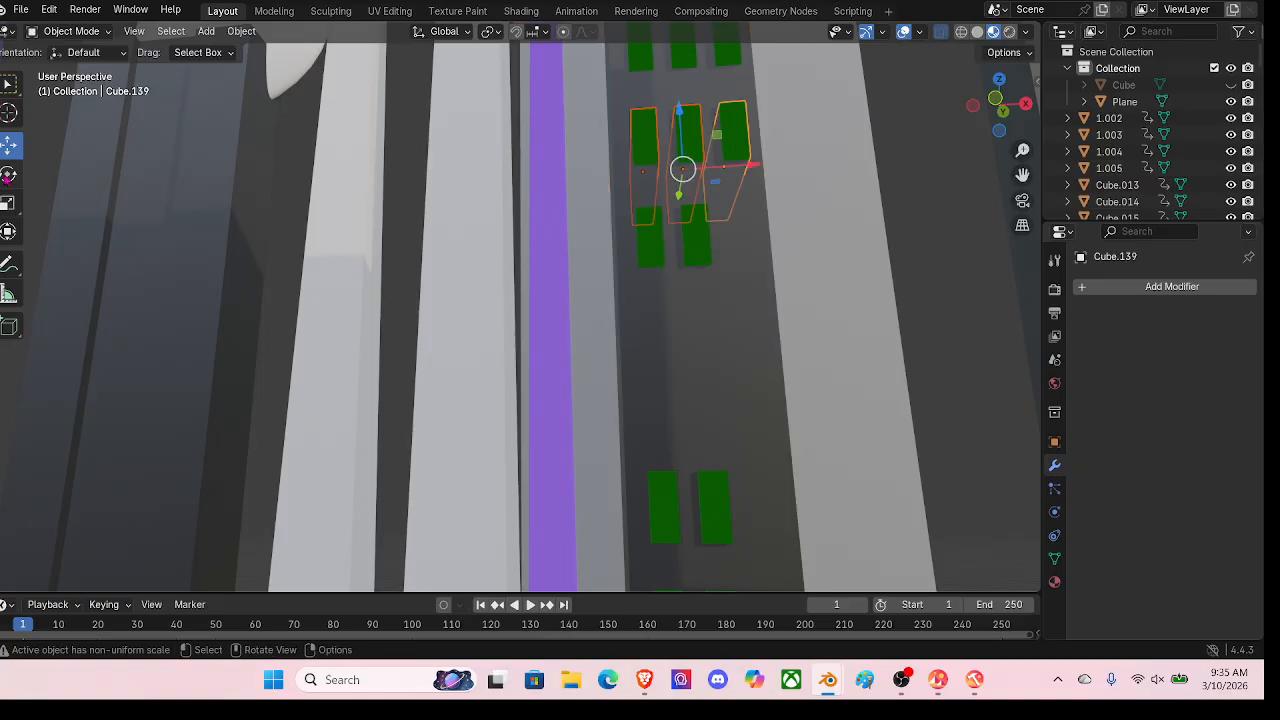
{"action": "left_click", "coordinate": [8, 203]}
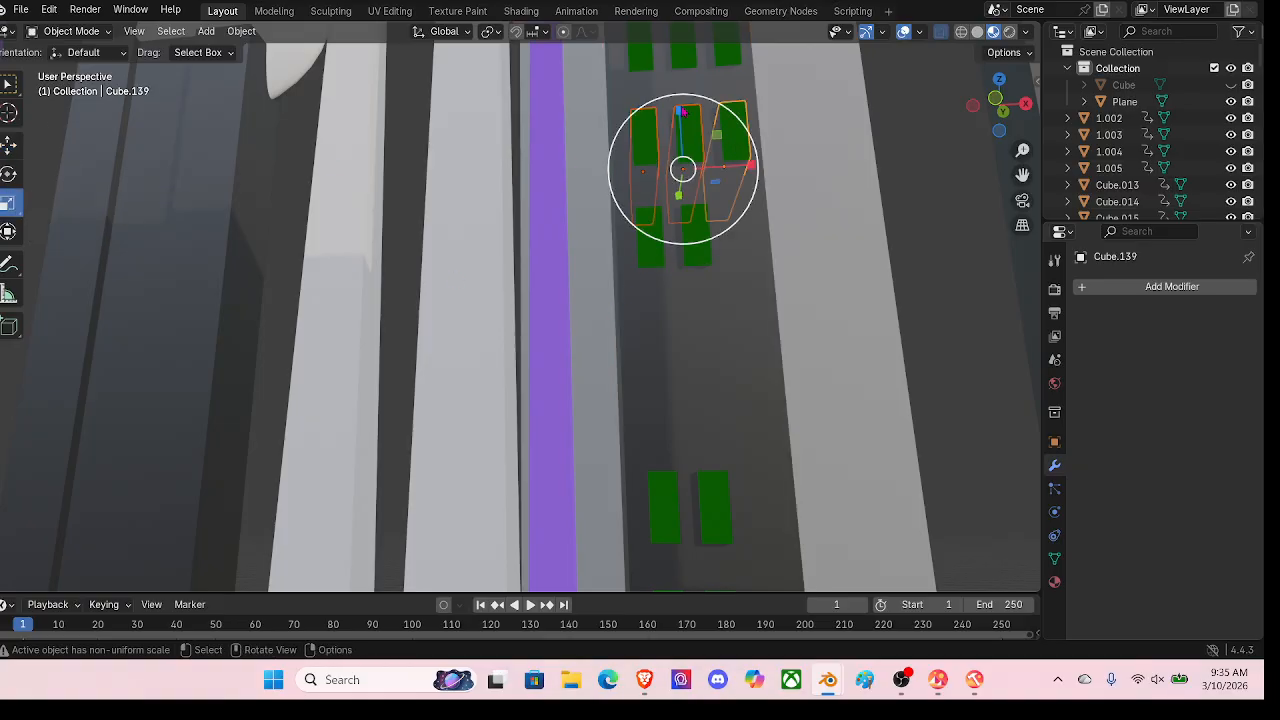
{"action": "mouse_move", "coordinate": [681, 111]}
{"action": "left_mouse_down"}
{"action": "mouse_move", "coordinate": [672, 68]}
{"action": "mouse_move", "coordinate": [680, 121]}
{"action": "left_mouse_up"}
{"action": "middle_click_drag", "start_coordinate": [680, 125], "coordinate": [700, 236]}
{"action": "middle_click_drag", "start_coordinate": [541, 374], "coordinate": [614, 266]}
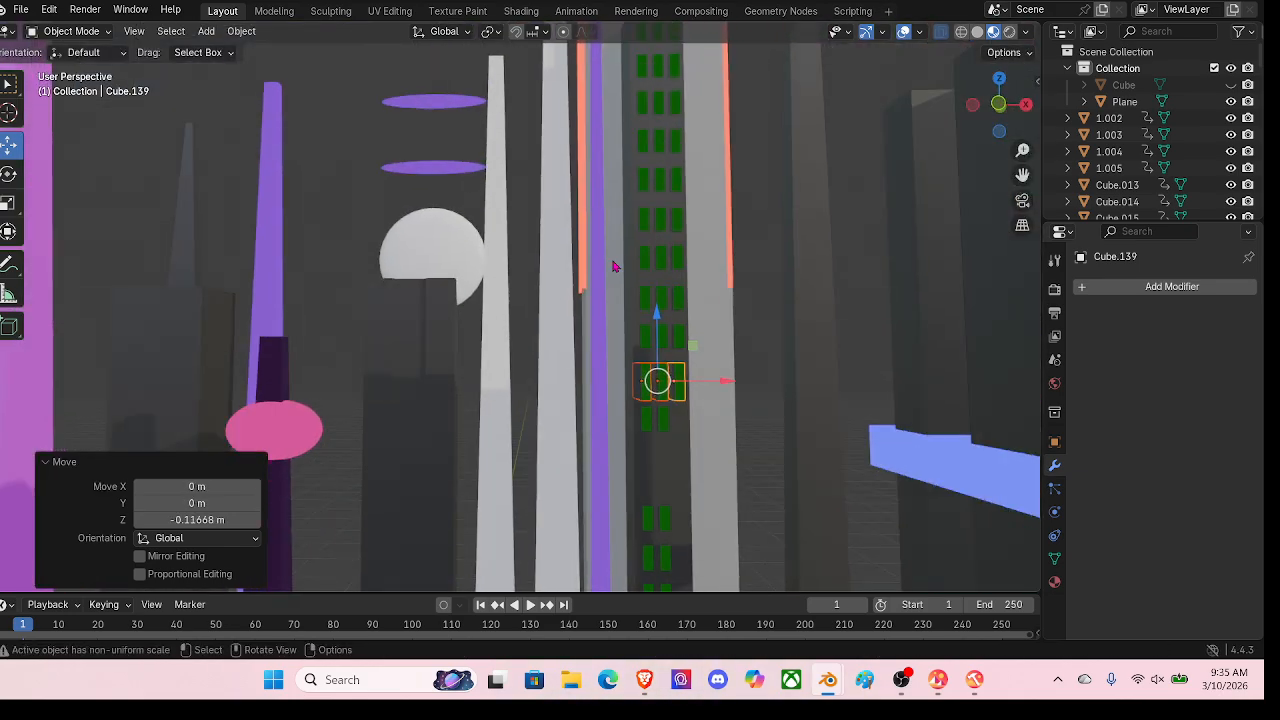
{"action": "left_click", "coordinate": [361, 149]}
Step: Delete the purple-and-black tower with the blue band standing on the HEX building's roof
{"action": "mouse_move", "coordinate": [704, 318]}
{"action": "middle_mouse_down"}
{"action": "mouse_move", "coordinate": [706, 251]}
{"action": "mouse_move", "coordinate": [714, 323]}
{"action": "middle_mouse_up"}
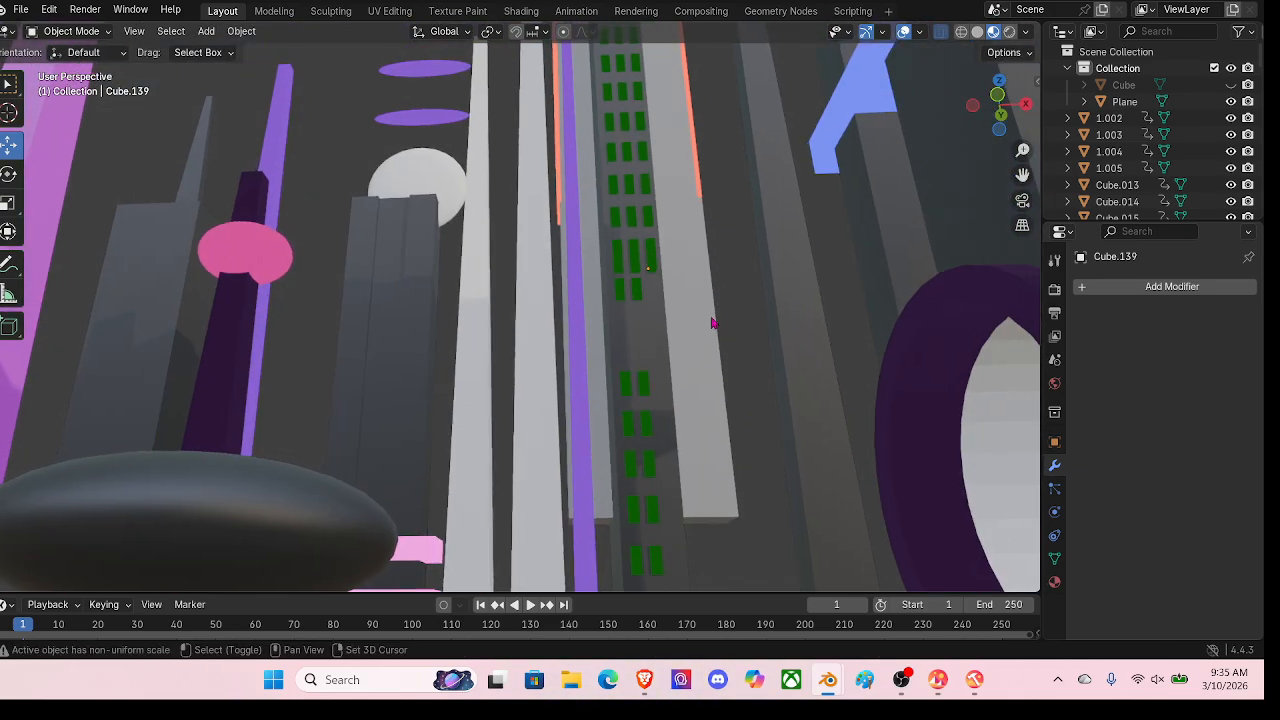
{"action": "scroll", "coordinate": [712, 323], "scroll_direction": "up", "scroll_amount": 2}
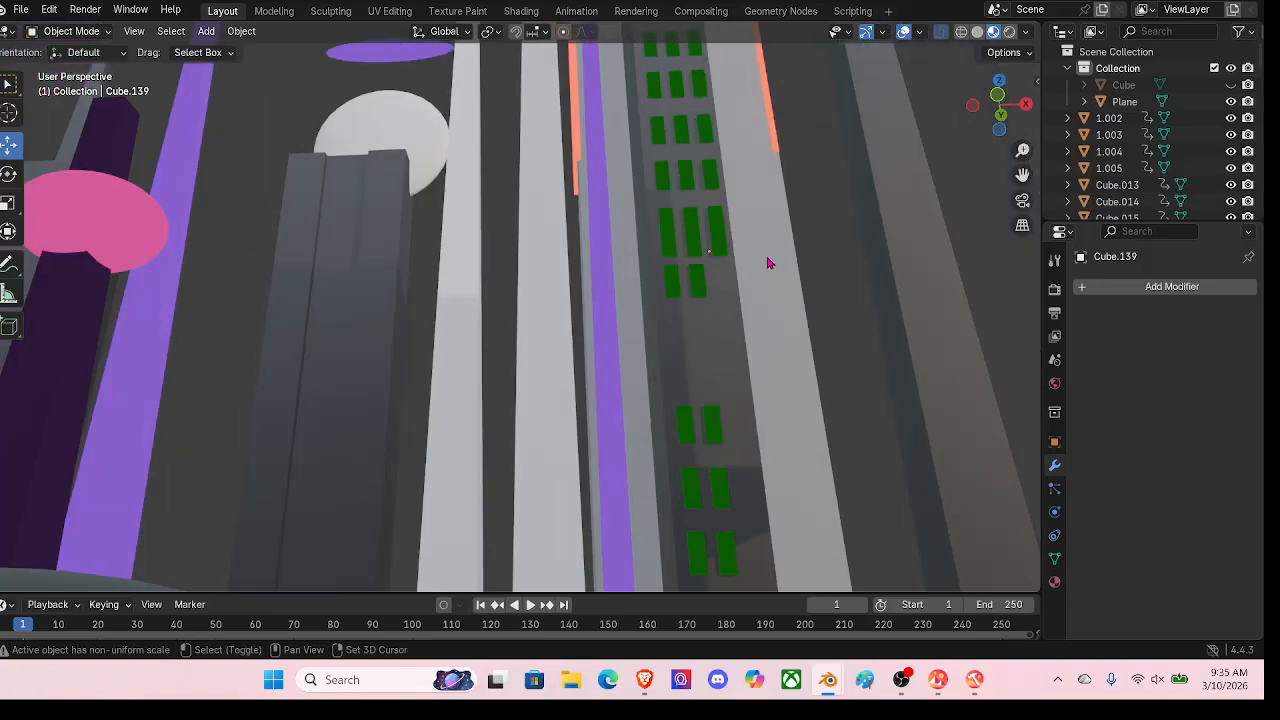
{"action": "middle_click_drag", "start_coordinate": [768, 263], "coordinate": [700, 277]}
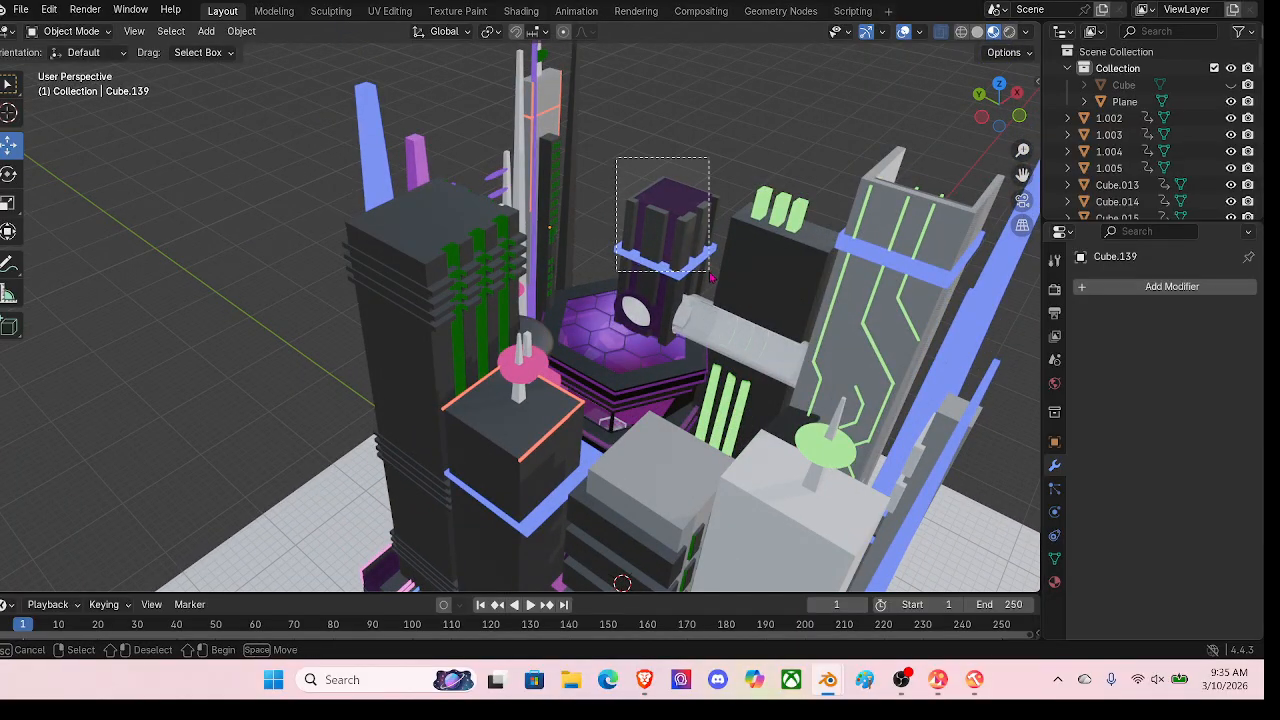
{"action": "left_click_drag", "start_coordinate": [711, 276], "coordinate": [711, 270]}
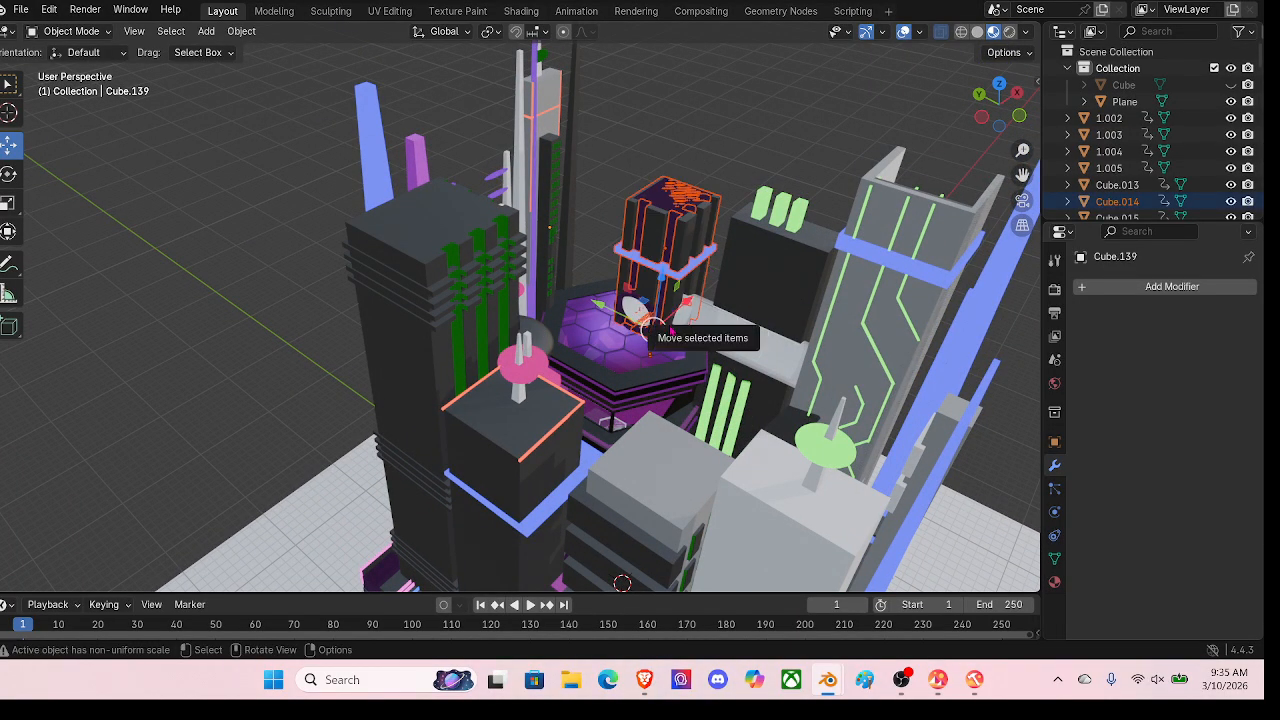
{"action": "key", "text": "x"}
{"action": "left_click", "coordinate": [670, 331]}
Step: Delete the round doorway ring and its collider left on the HEX building's roof
{"action": "key", "text": "x"}
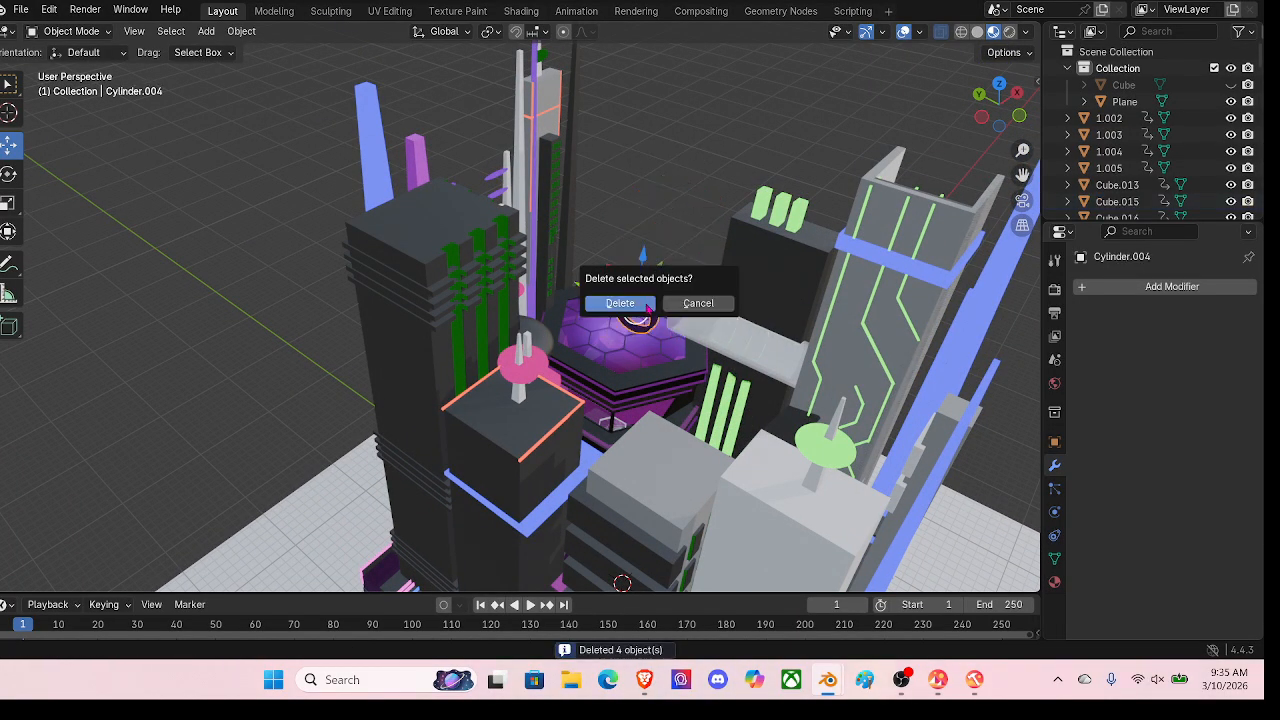
{"action": "left_click", "coordinate": [646, 304]}
{"action": "left_click", "coordinate": [648, 308]}
{"action": "key", "text": "x"}
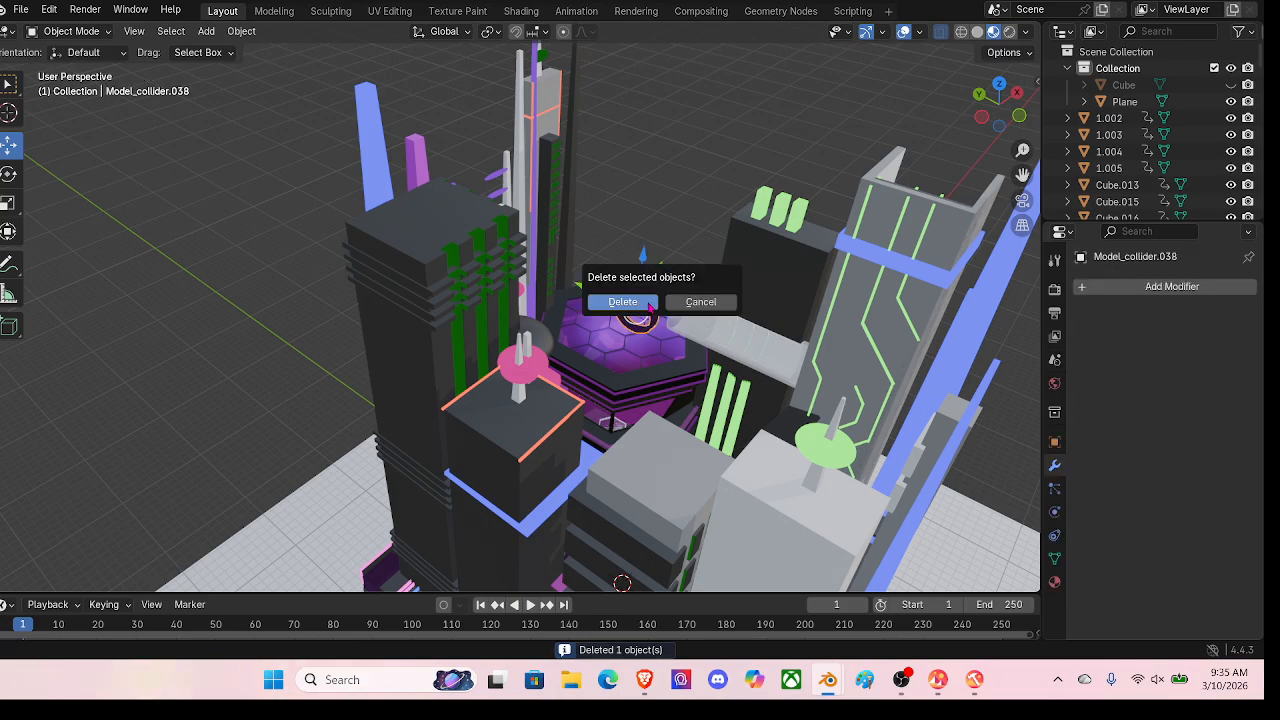
{"action": "left_click", "coordinate": [647, 305]}
Step: Import the glTF model HEXclub.glb from the BUILDITFORWARD folder into the city scene
{"action": "middle_click_drag", "start_coordinate": [698, 190], "coordinate": [585, 182]}
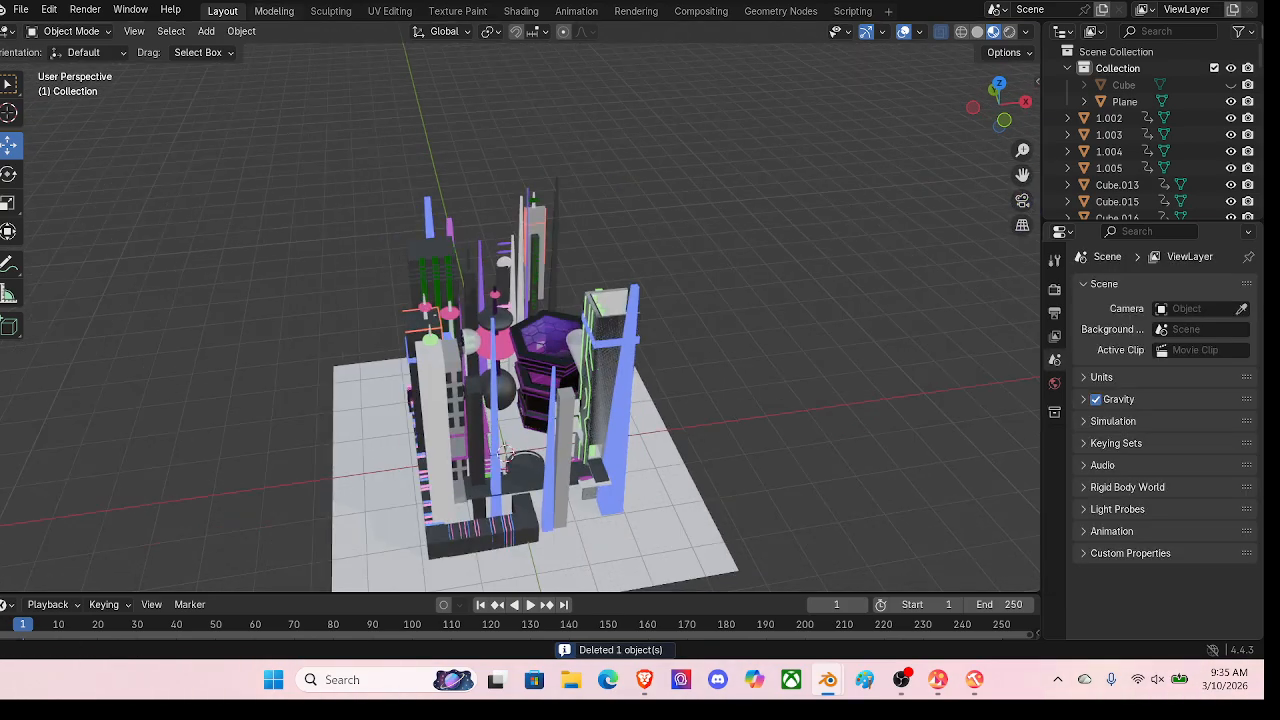
{"action": "left_click", "coordinate": [19, 10]}
{"action": "mouse_move", "coordinate": [66, 246]}
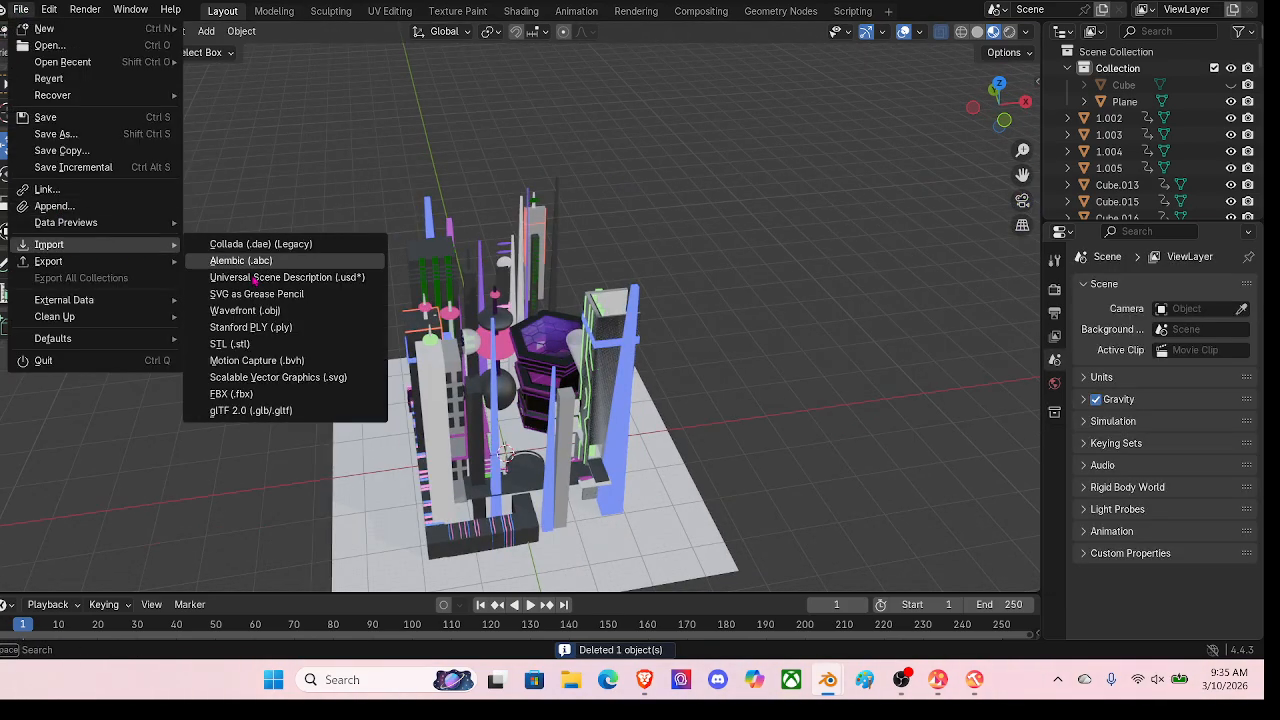
{"action": "left_click", "coordinate": [250, 411]}
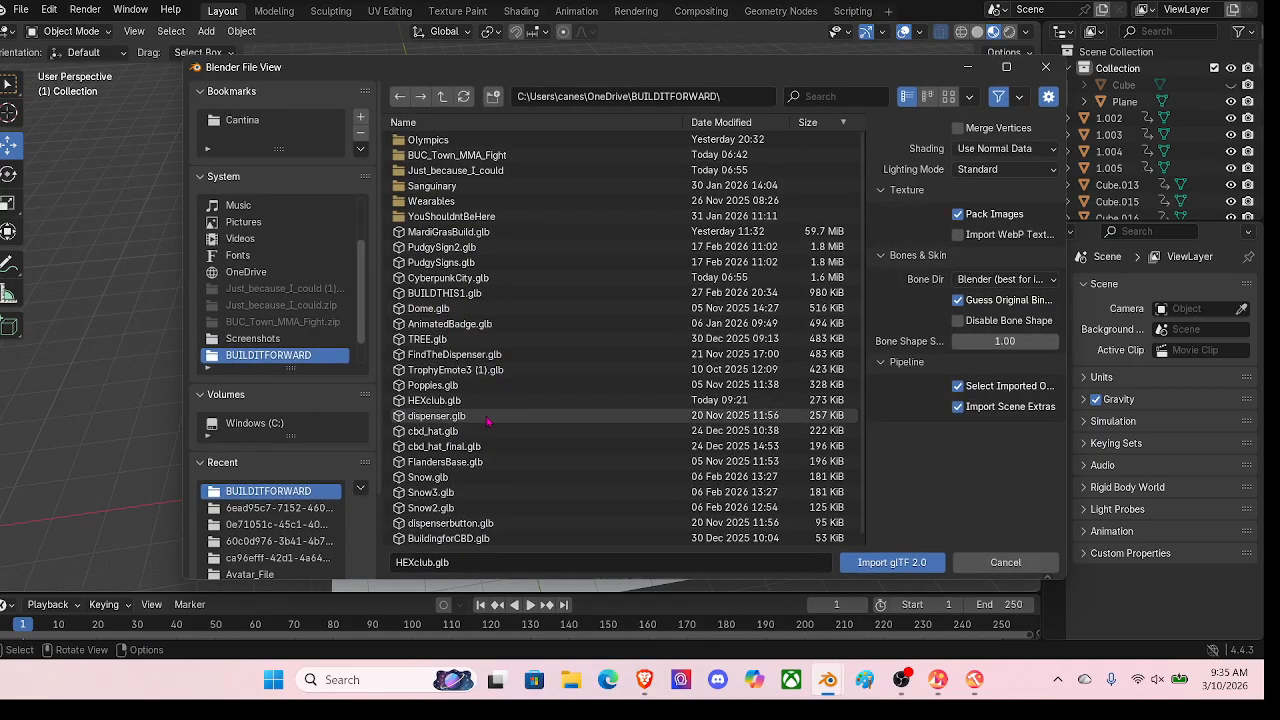
{"action": "left_click", "coordinate": [886, 563]}
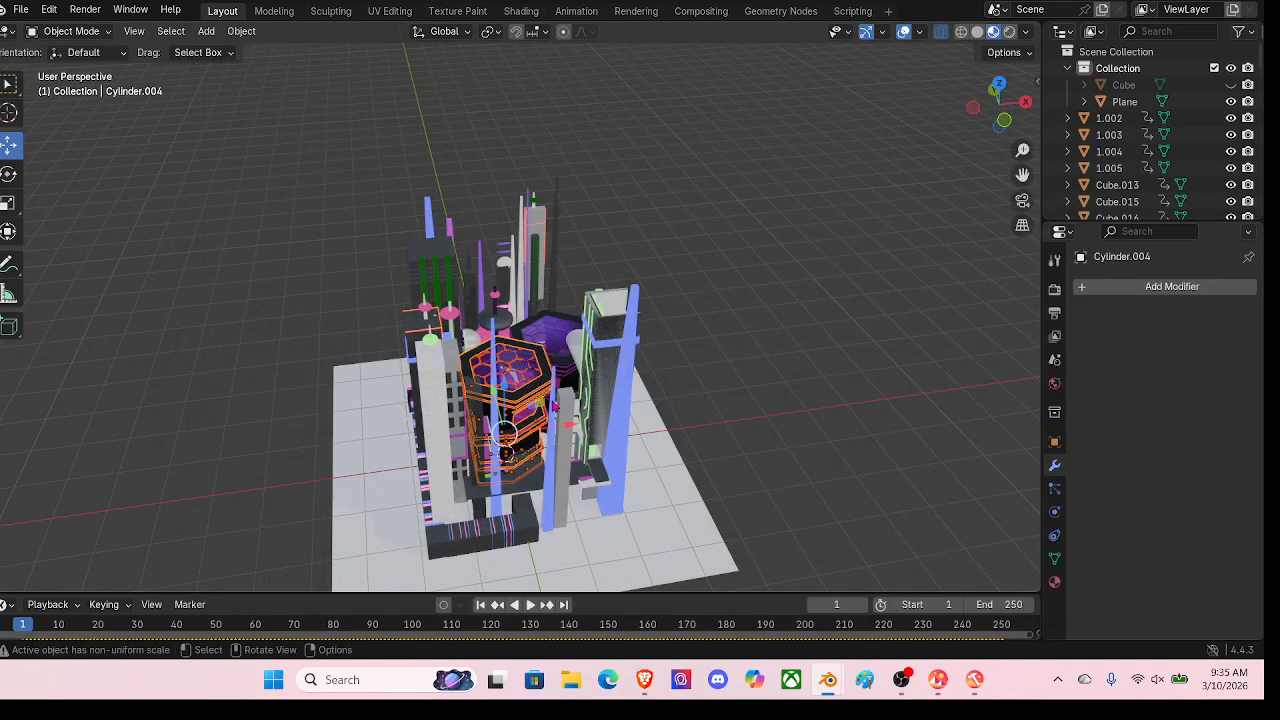
Step: Rotate the imported HEX club building by -180° about the global Z axis
{"action": "left_click", "coordinate": [8, 175]}
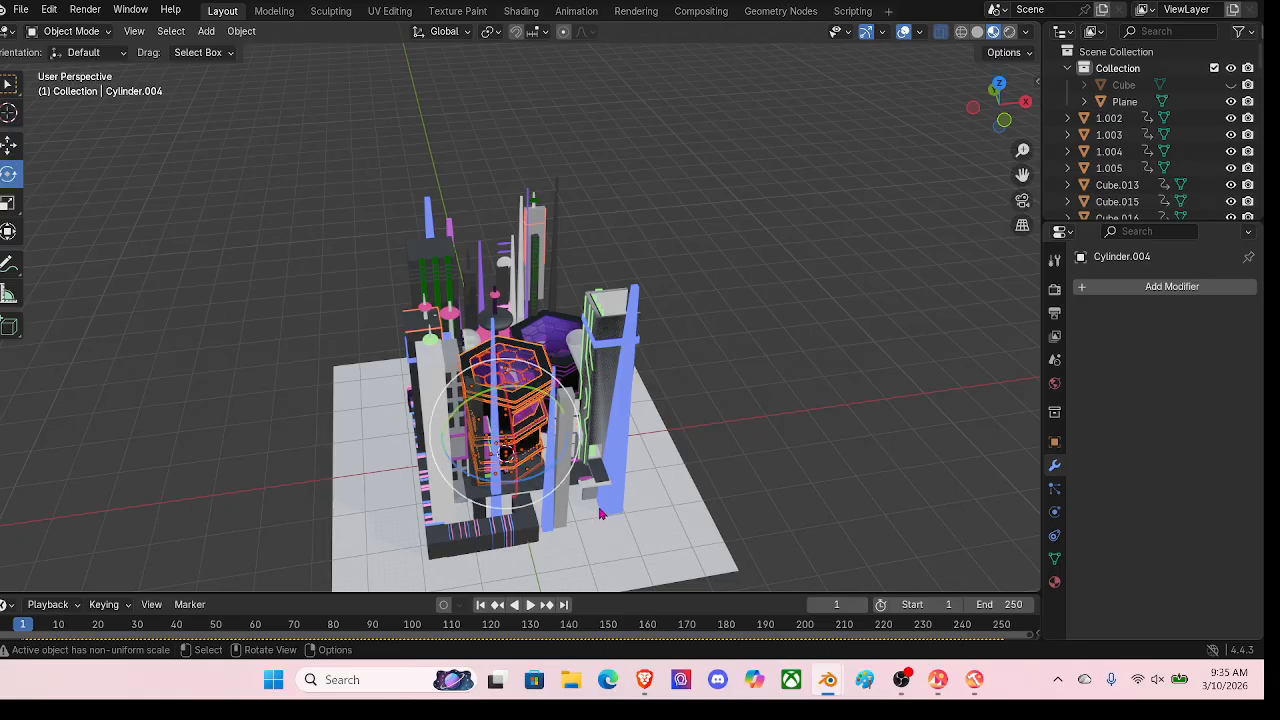
{"action": "left_click_drag", "start_coordinate": [555, 468], "coordinate": [480, 470]}
{"action": "left_click", "coordinate": [221, 501]}
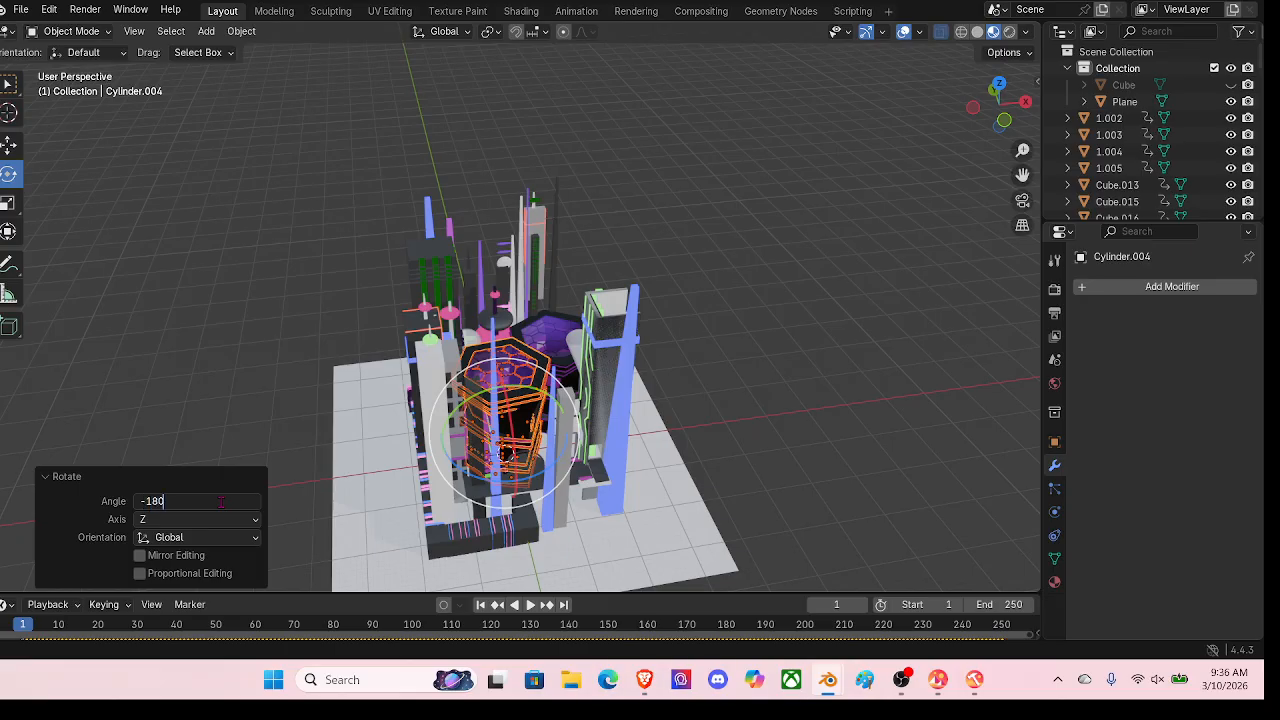
{"action": "key", "text": "Return"}
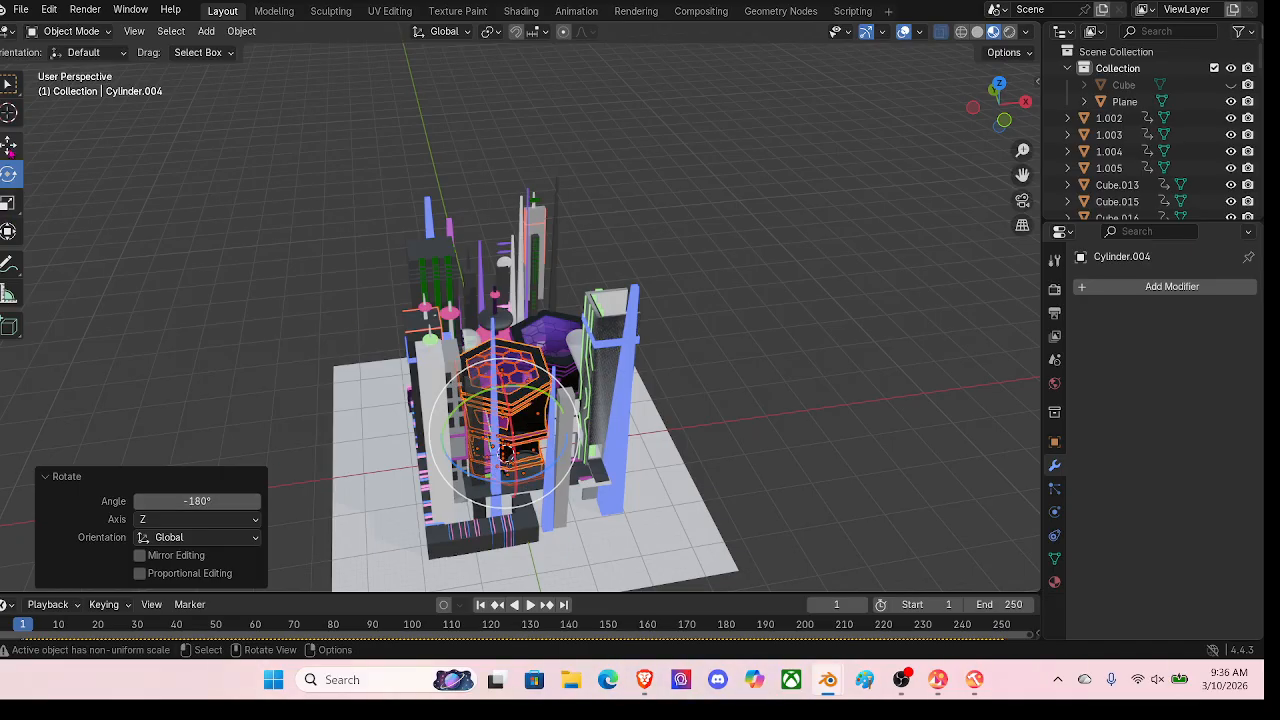
Step: Move the imported HEX club about 12.41 m along X and 19.51 m up, above the existing HEX building
{"action": "left_click", "coordinate": [10, 150]}
{"action": "left_click_drag", "start_coordinate": [570, 426], "coordinate": [629, 421]}
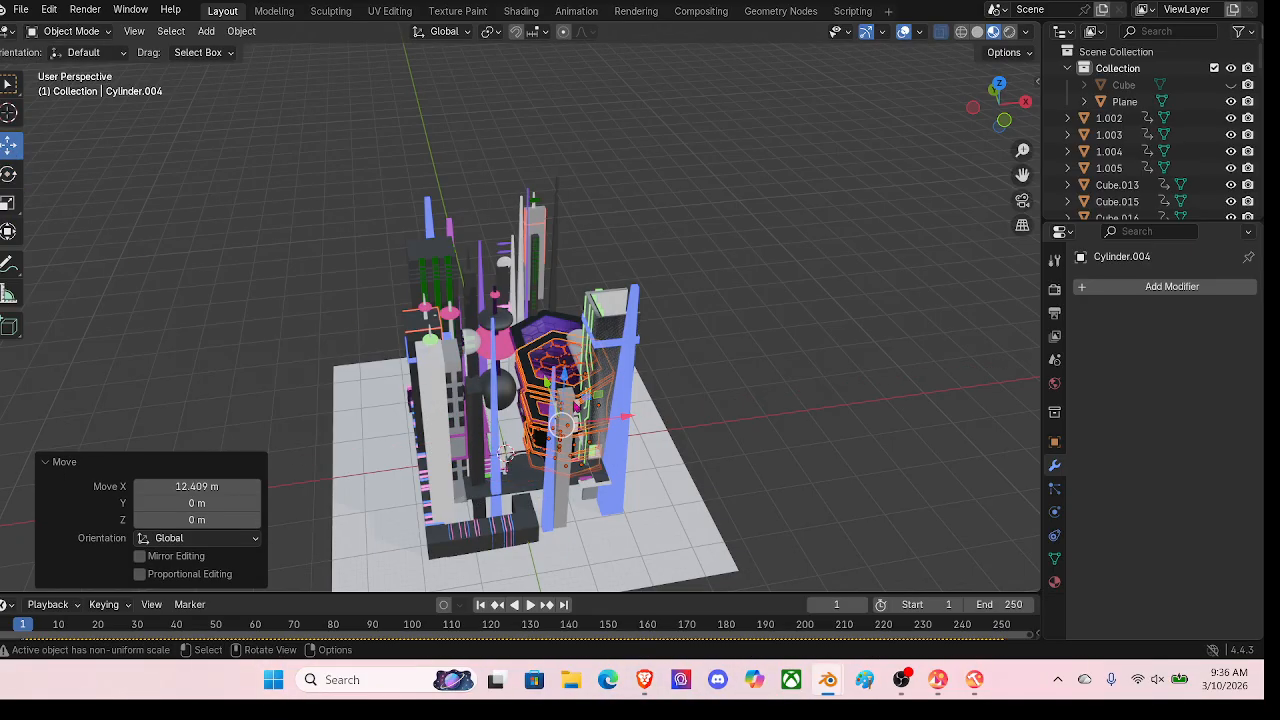
{"action": "middle_click_drag", "start_coordinate": [507, 452], "coordinate": [558, 440]}
{"action": "left_click_drag", "start_coordinate": [553, 366], "coordinate": [569, 249]}
Step: Raise the imported HEX club another 1.76 m and shift it about 0.24 m along Y over the existing building
{"action": "middle_click_drag", "start_coordinate": [655, 365], "coordinate": [550, 79]}
{"action": "scroll", "coordinate": [449, 306], "scroll_direction": "up", "scroll_amount": 6}
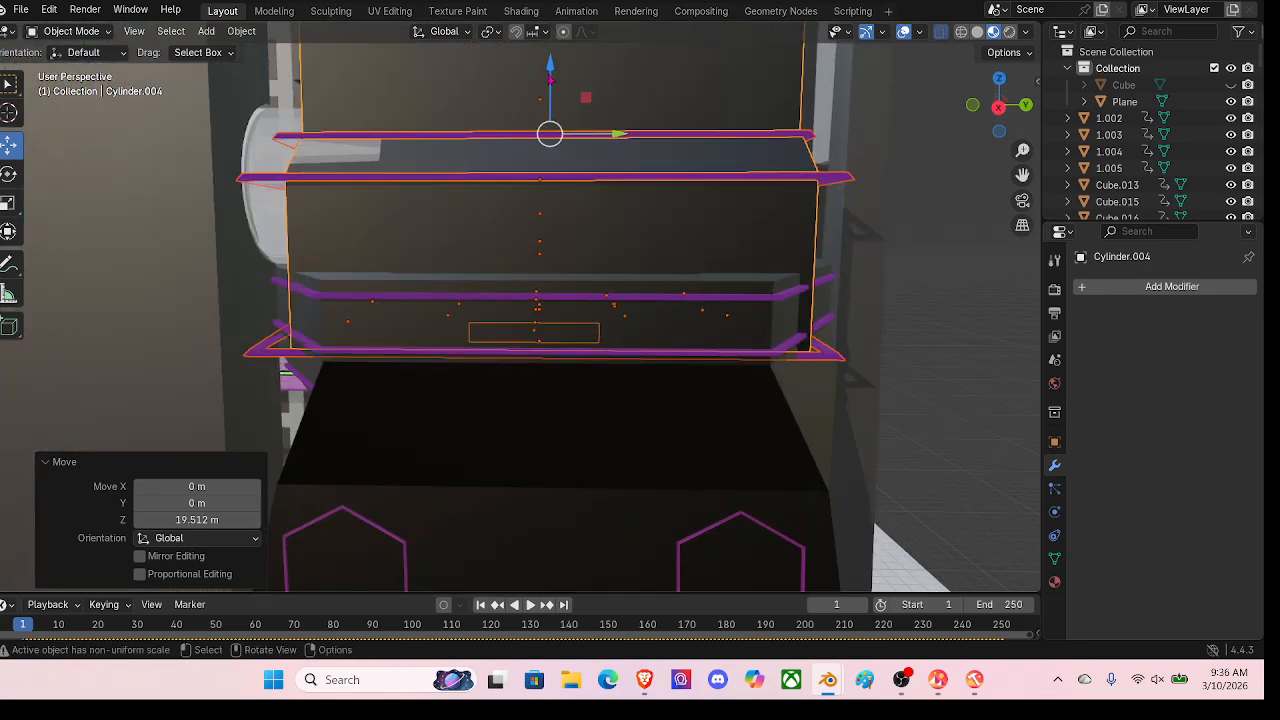
{"action": "left_click_drag", "start_coordinate": [550, 68], "coordinate": [581, 580]}
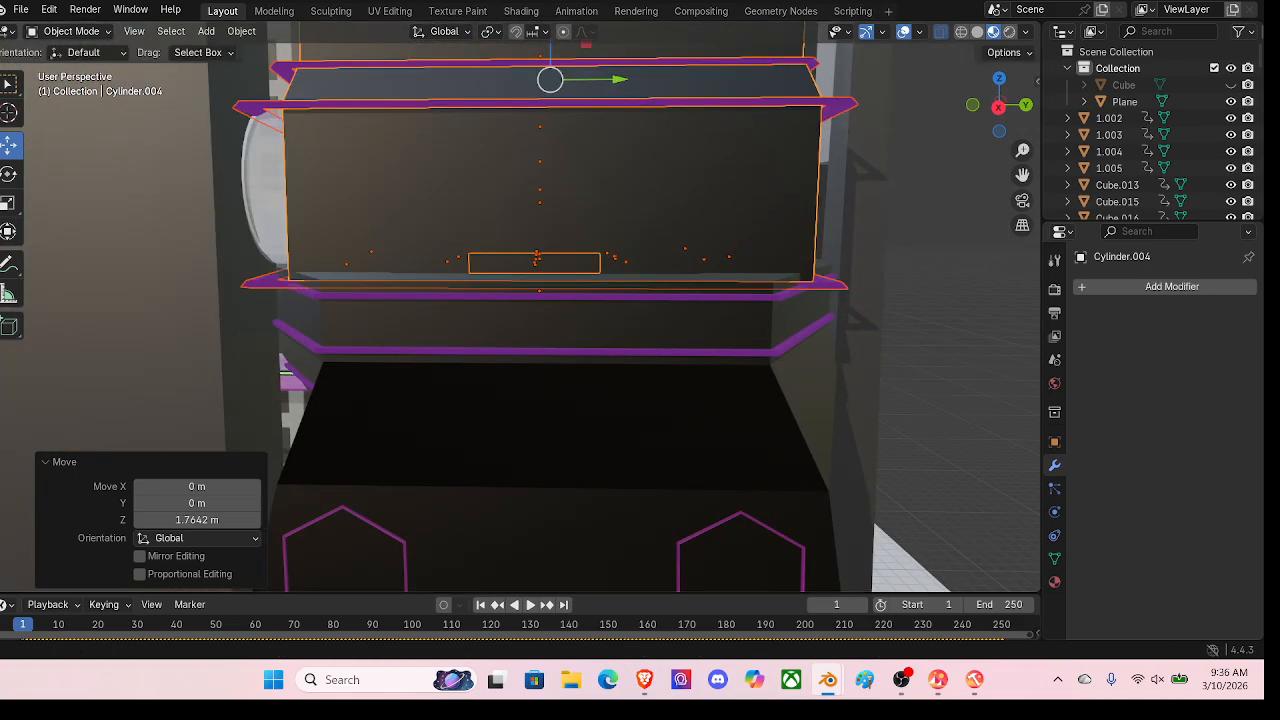
{"action": "middle_click_drag", "start_coordinate": [588, 128], "coordinate": [609, 232], "text": "shift"}
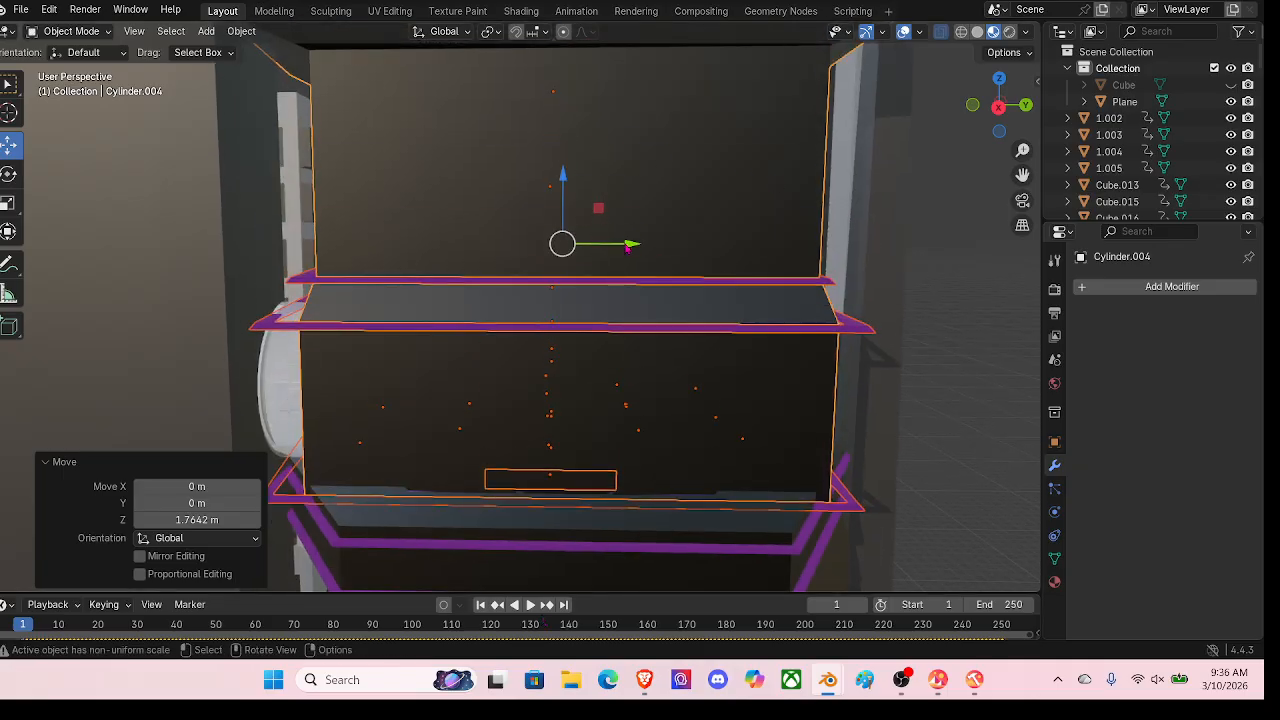
{"action": "left_click_drag", "start_coordinate": [627, 249], "coordinate": [641, 262]}
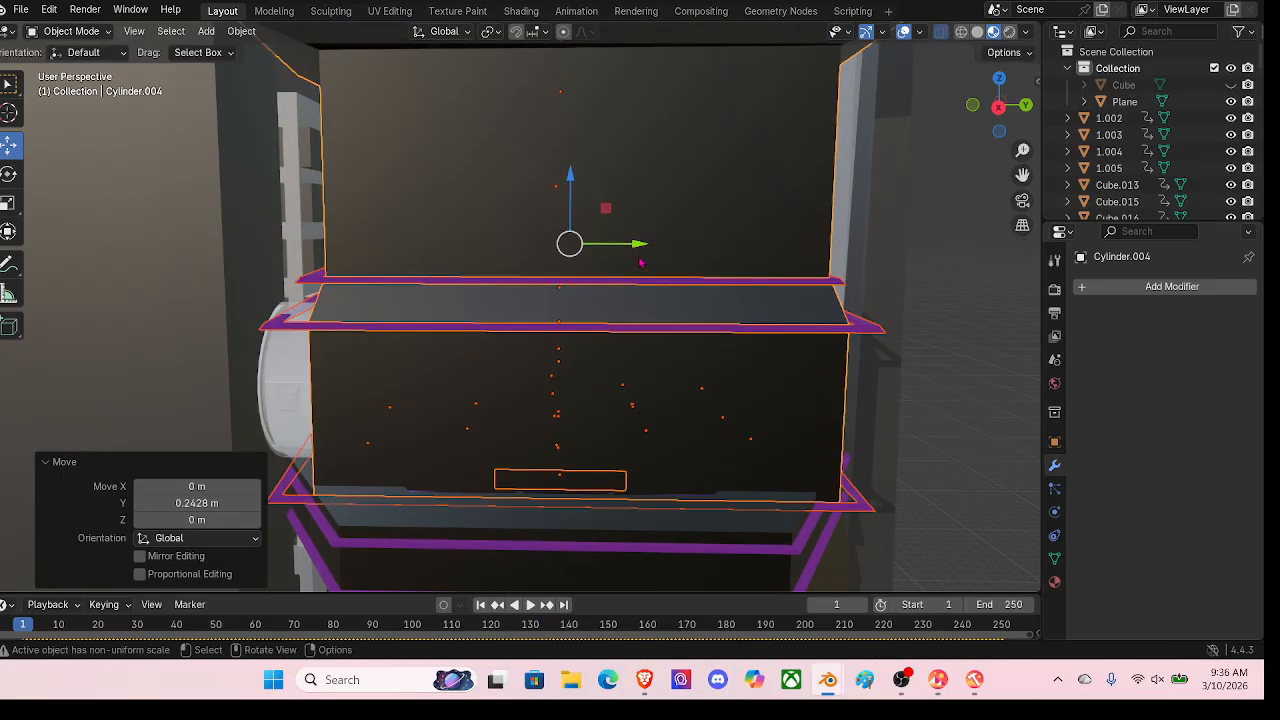
Step: Align the imported HEX club along X with the building below, moving it about 1.61 m and then -1.29 m
{"action": "middle_click_drag", "start_coordinate": [641, 262], "coordinate": [686, 344]}
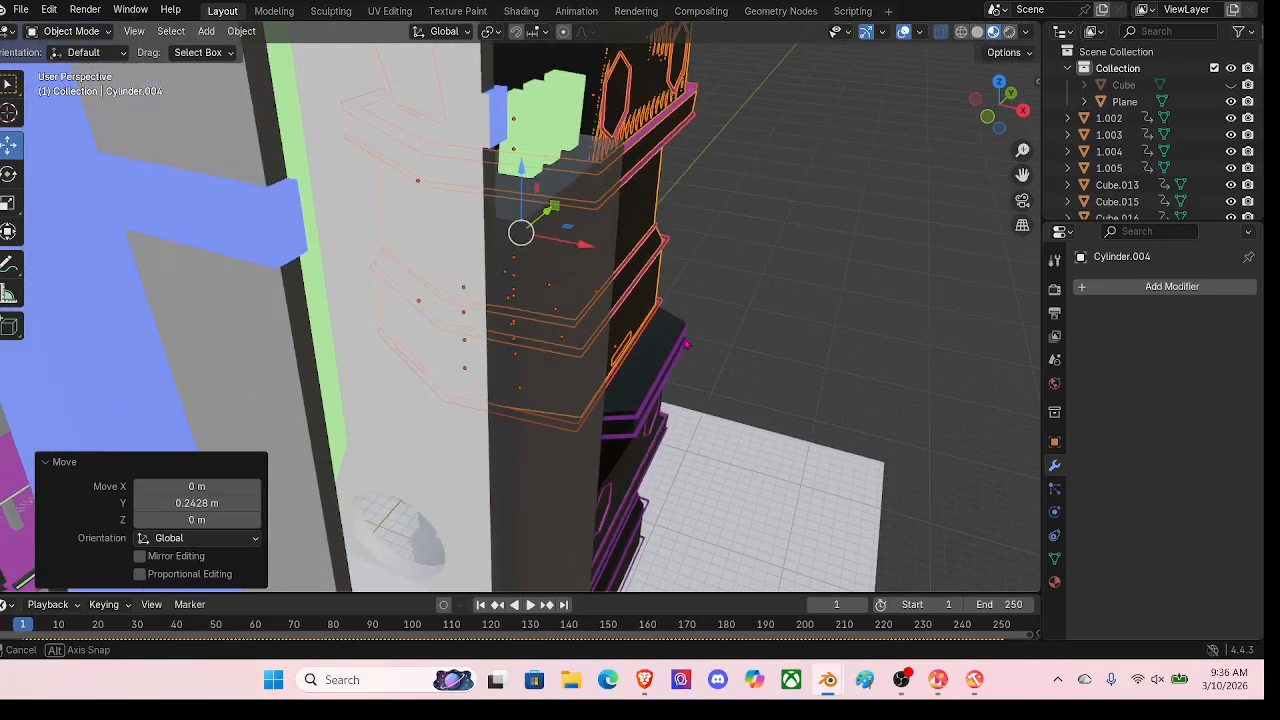
{"action": "left_click_drag", "start_coordinate": [586, 252], "coordinate": [611, 258]}
{"action": "scroll", "coordinate": [727, 291], "scroll_direction": "down", "scroll_amount": 3}
{"action": "middle_click_drag", "start_coordinate": [732, 294], "coordinate": [761, 274]}
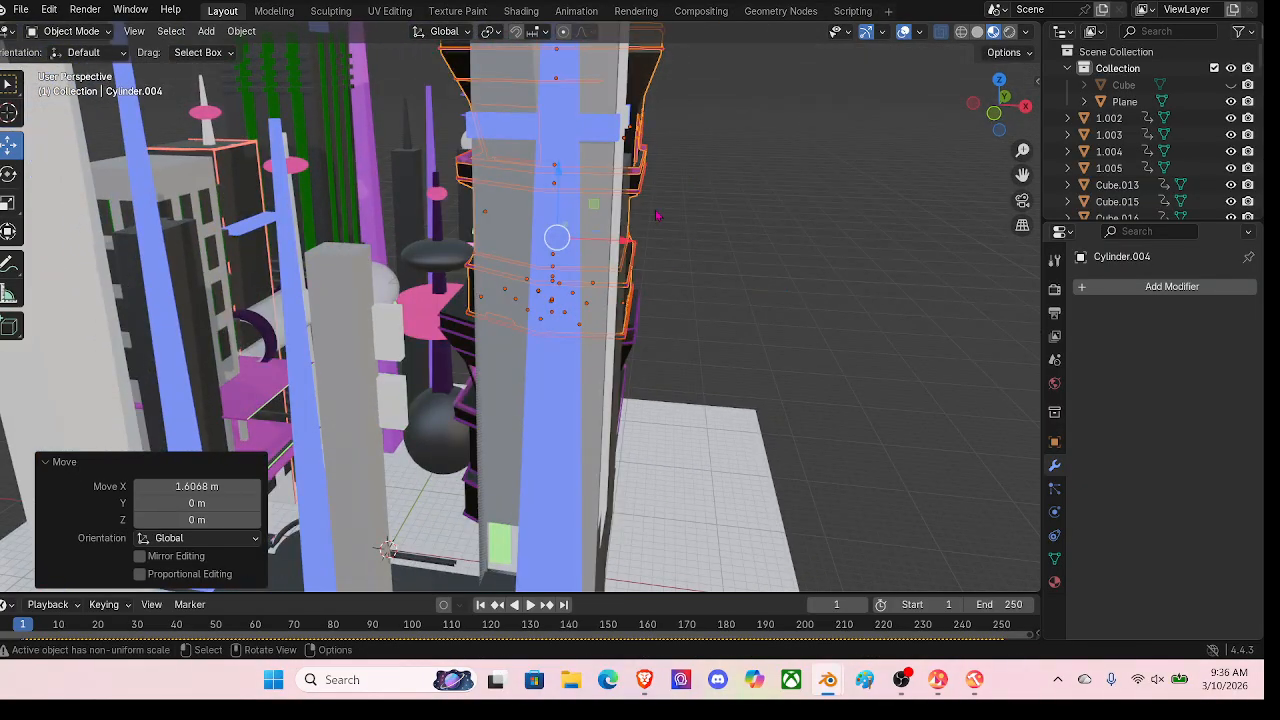
{"action": "left_click_drag", "start_coordinate": [625, 242], "coordinate": [608, 237]}
Step: Delete the hexagonal cylinder around the HEX sign on the stacked club's side wall
{"action": "middle_click_drag", "start_coordinate": [608, 237], "coordinate": [563, 310]}
{"action": "scroll", "coordinate": [672, 245], "scroll_direction": "up", "scroll_amount": 3}
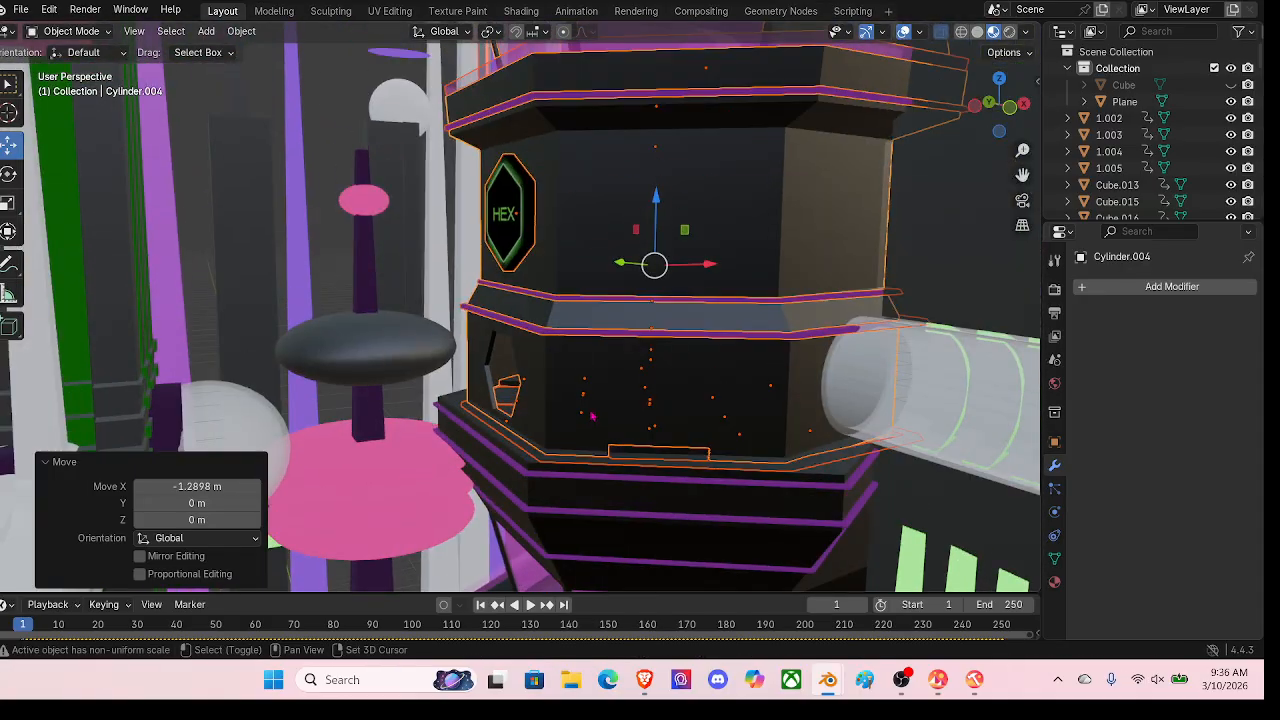
{"action": "middle_click_drag", "start_coordinate": [590, 415], "coordinate": [608, 169], "text": "shift"}
{"action": "scroll", "coordinate": [586, 243], "scroll_direction": "up", "scroll_amount": 1}
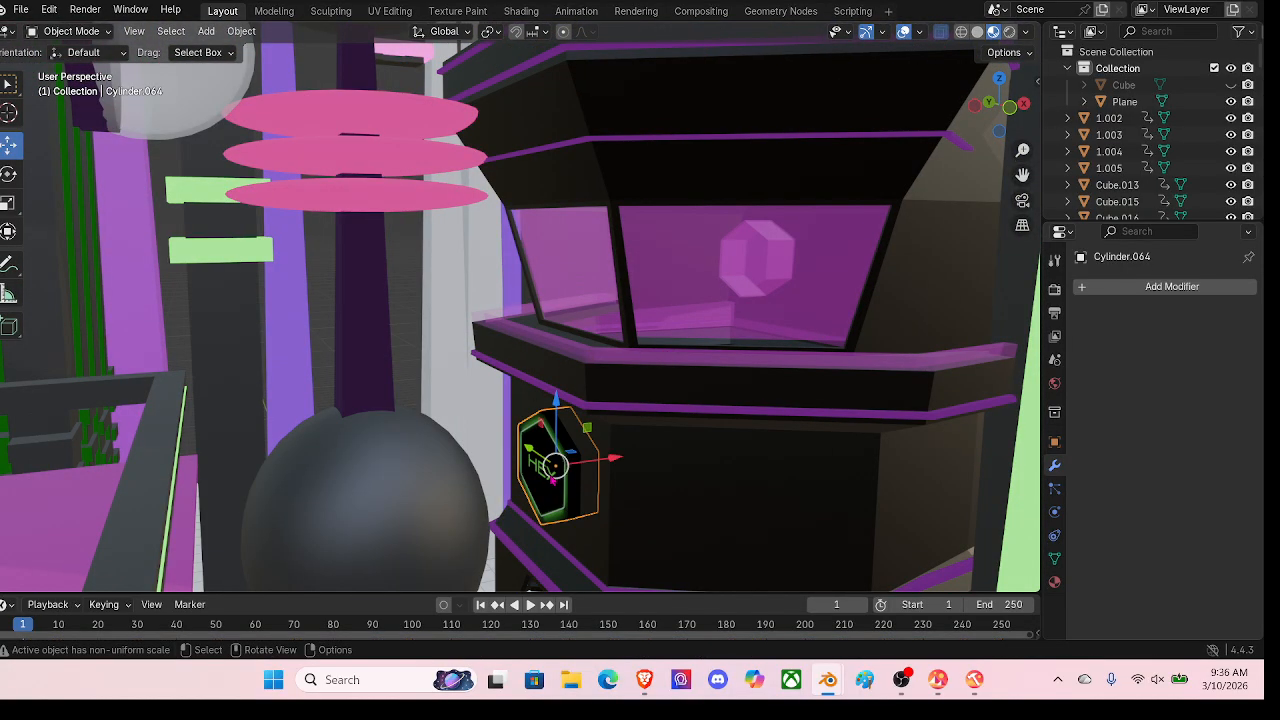
{"action": "left_click", "coordinate": [548, 471]}
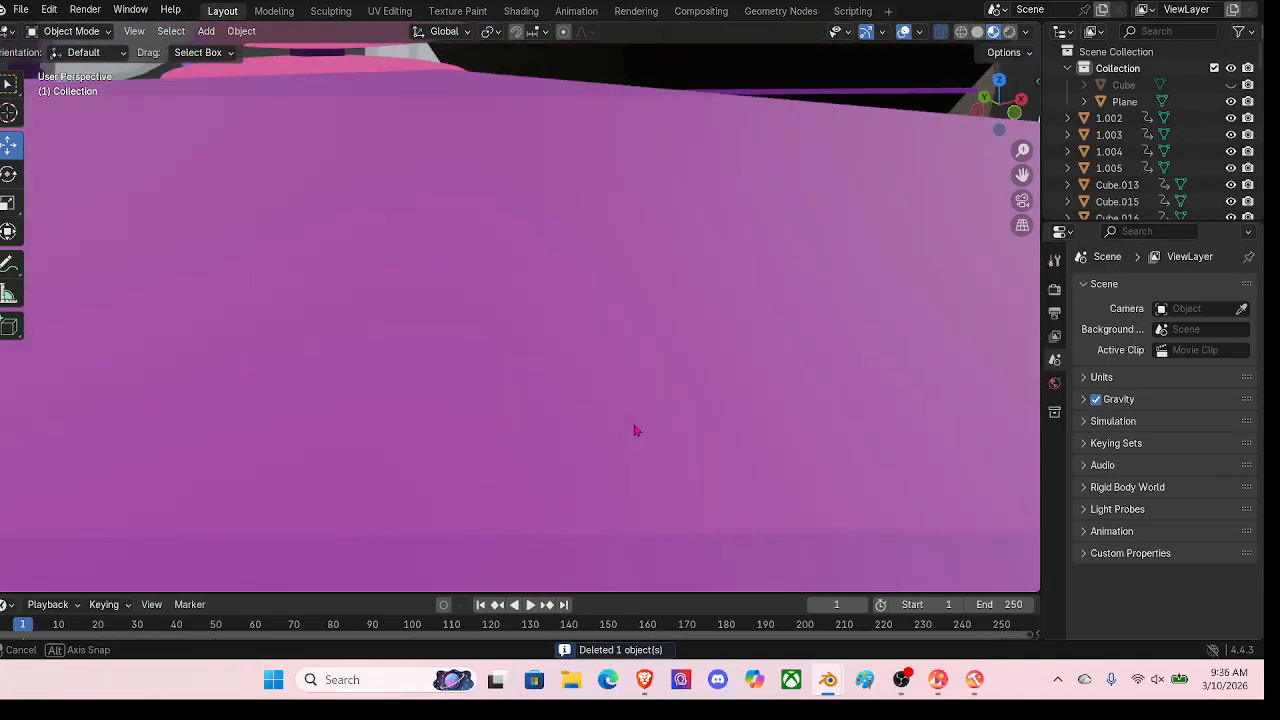
{"action": "scroll", "coordinate": [631, 454], "scroll_direction": "down", "scroll_amount": 4}
{"action": "middle_click_drag", "start_coordinate": [637, 430], "coordinate": [611, 407]}
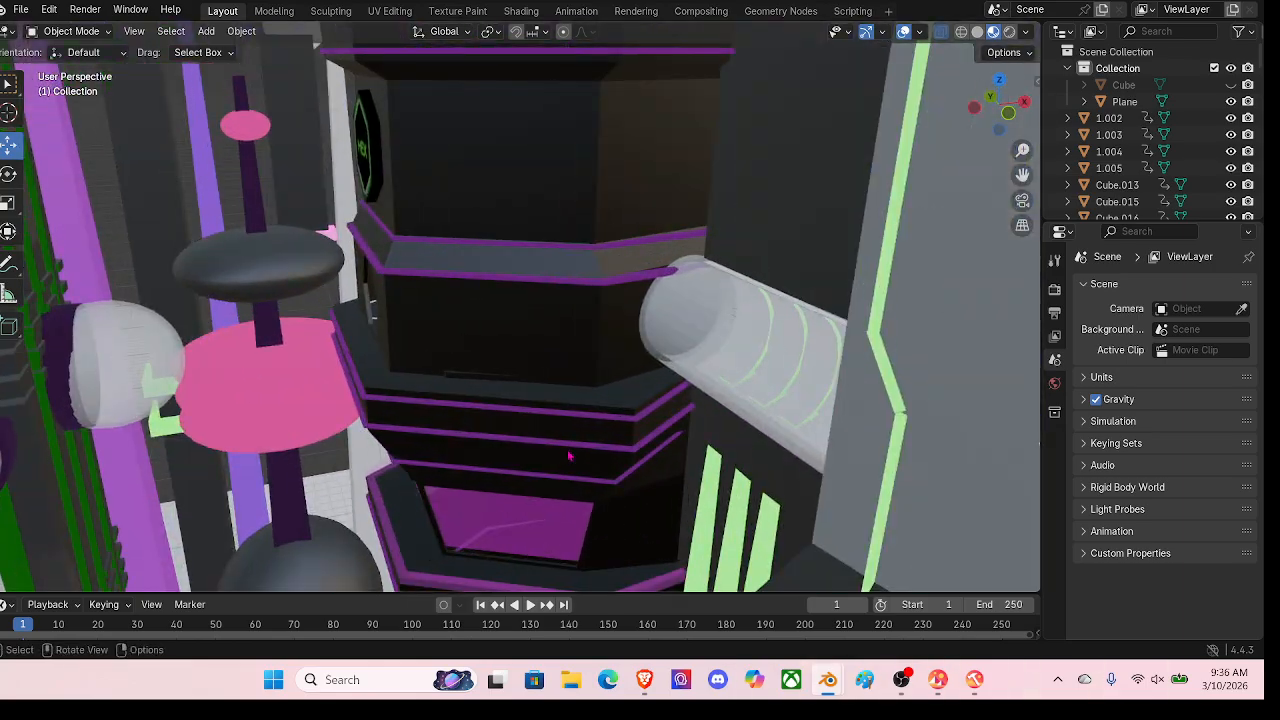
Step: Add a 32-vertex mesh cylinder and move it up and about 13.65 m along X toward the HEX building
{"action": "middle_click_drag", "start_coordinate": [568, 456], "coordinate": [603, 381]}
{"action": "scroll", "coordinate": [514, 423], "scroll_direction": "down", "scroll_amount": 4}
{"action": "scroll", "coordinate": [549, 439], "scroll_direction": "down", "scroll_amount": 4}
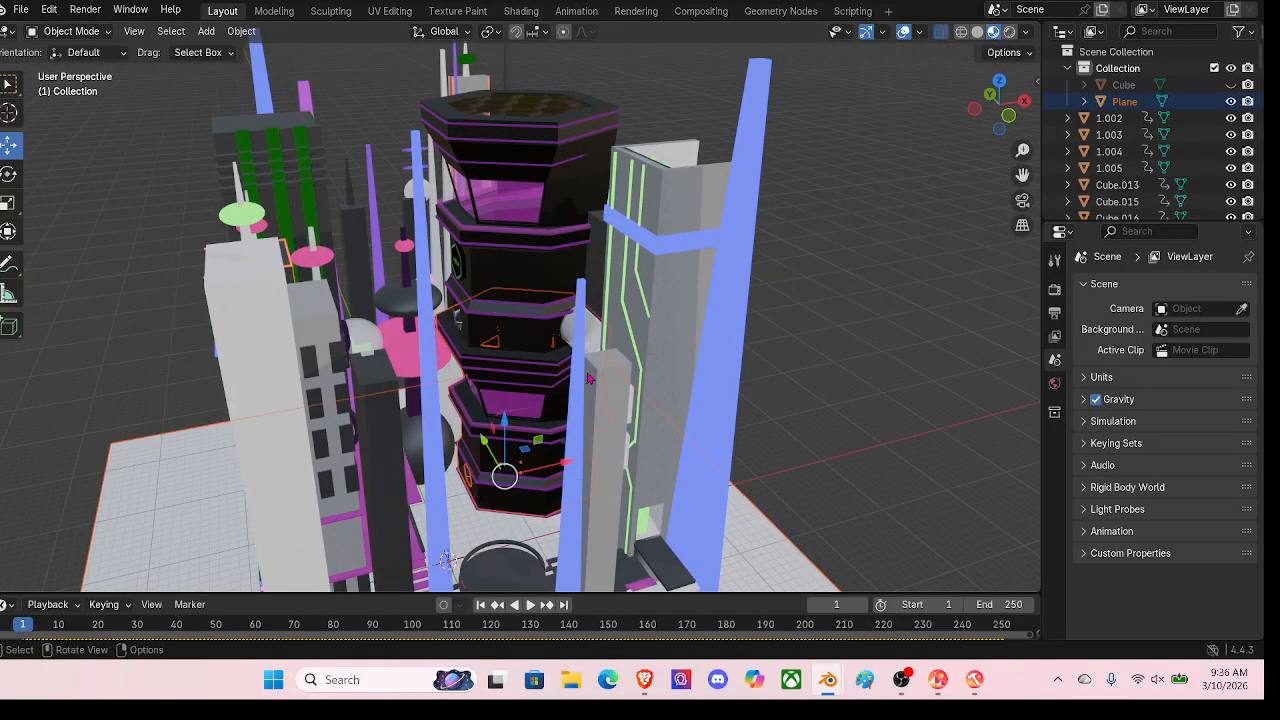
{"action": "middle_click_drag", "start_coordinate": [589, 378], "coordinate": [745, 371]}
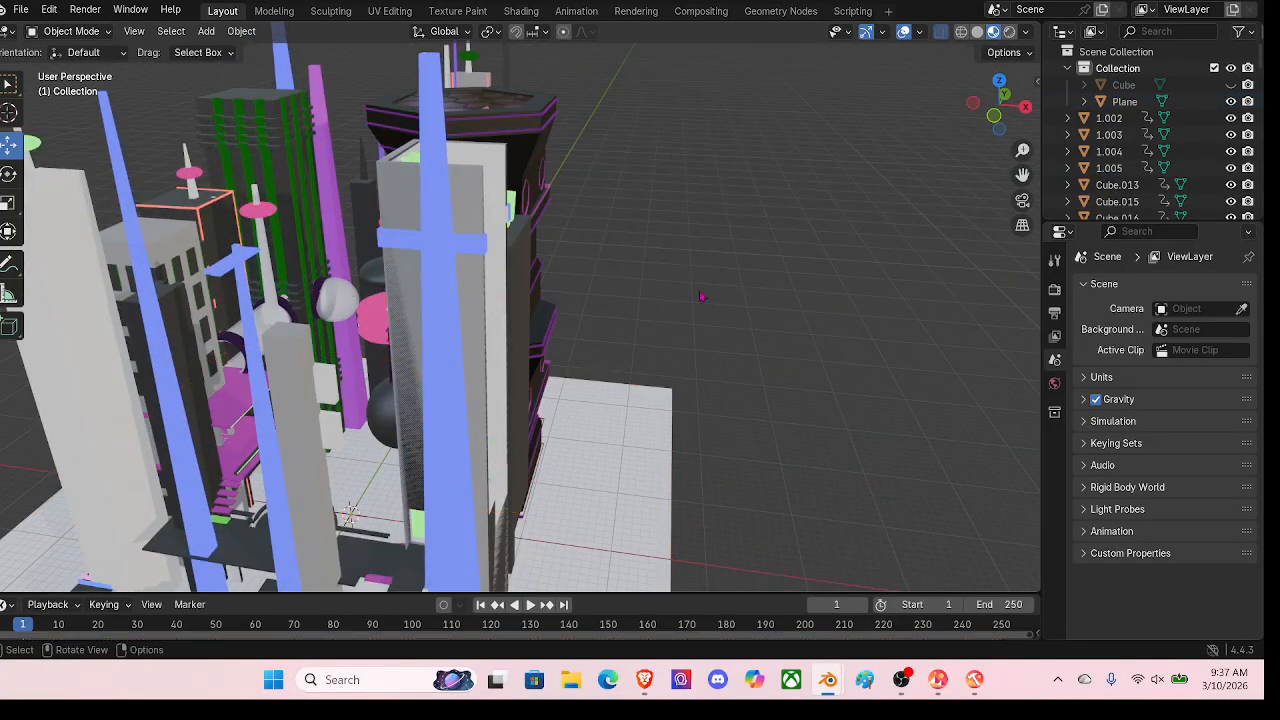
{"action": "middle_click_drag", "start_coordinate": [701, 296], "coordinate": [650, 268]}
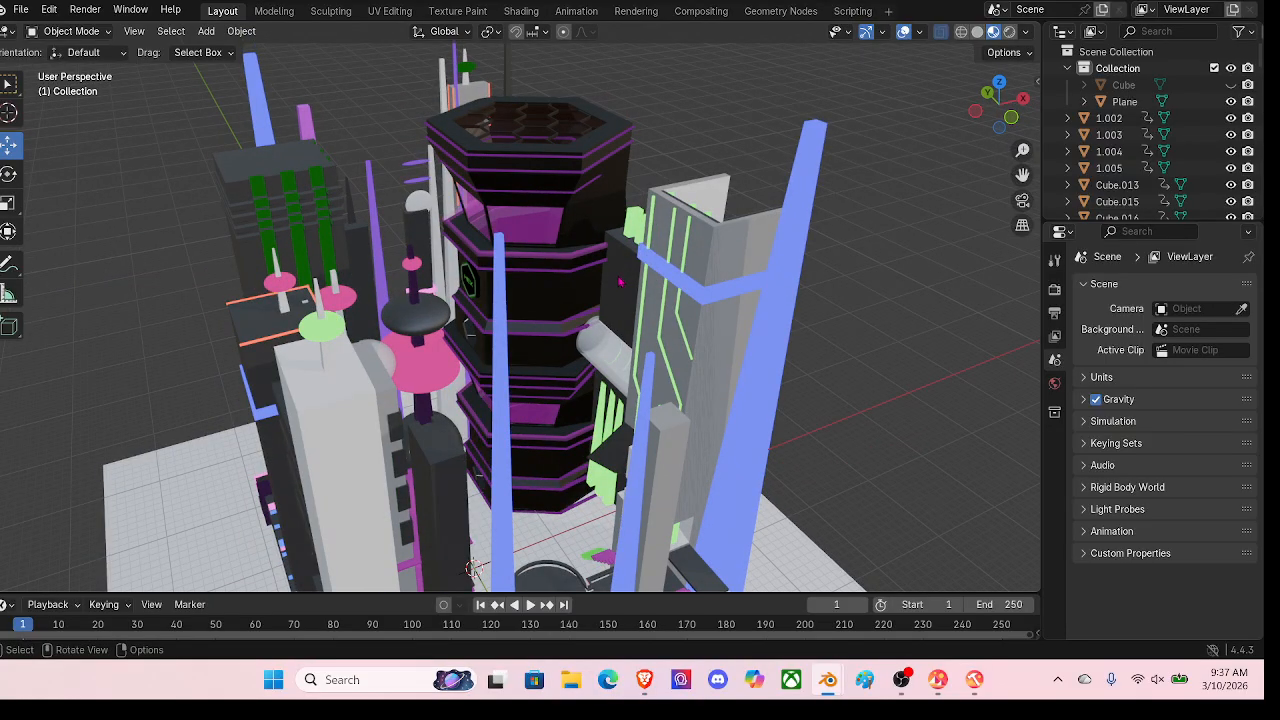
{"action": "key", "text": "shift+a"}
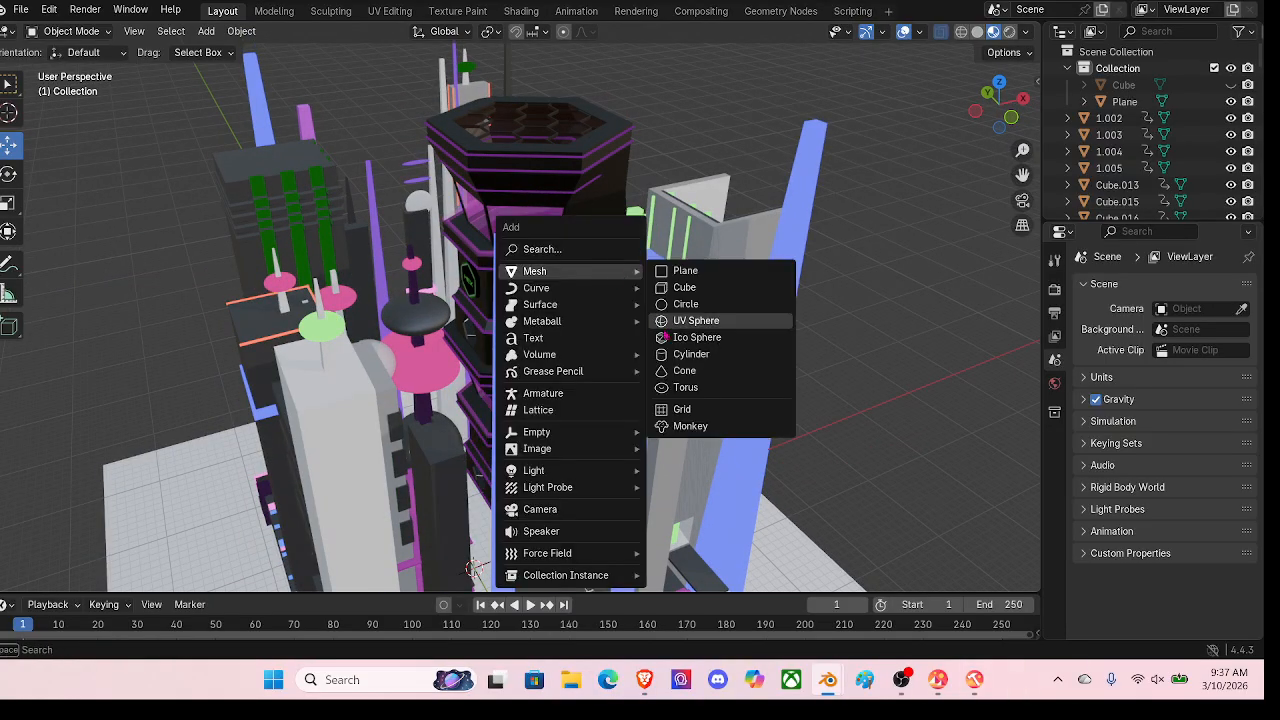
{"action": "left_click", "coordinate": [679, 356]}
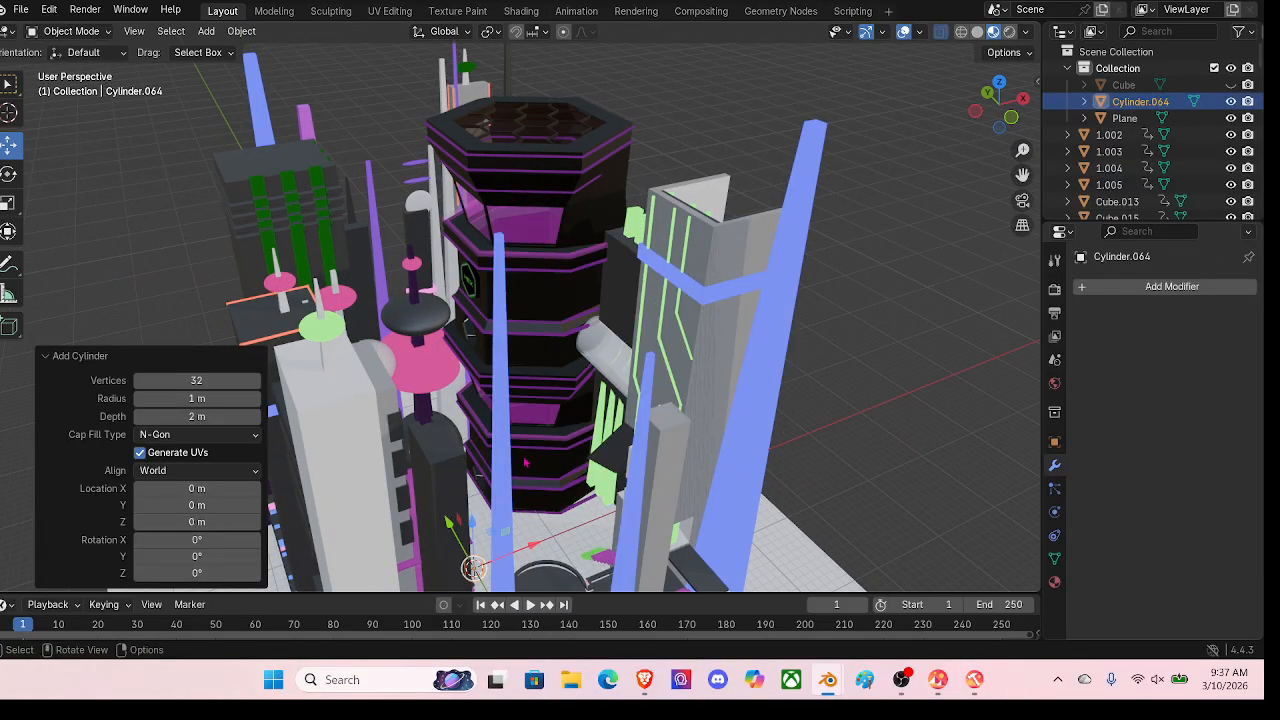
{"action": "left_click_drag", "start_coordinate": [475, 527], "coordinate": [667, 343]}
Step: Position the new cylinder inside the end of the transparent tube where it meets the HEX club's wall
{"action": "middle_click_drag", "start_coordinate": [667, 343], "coordinate": [411, 323]}
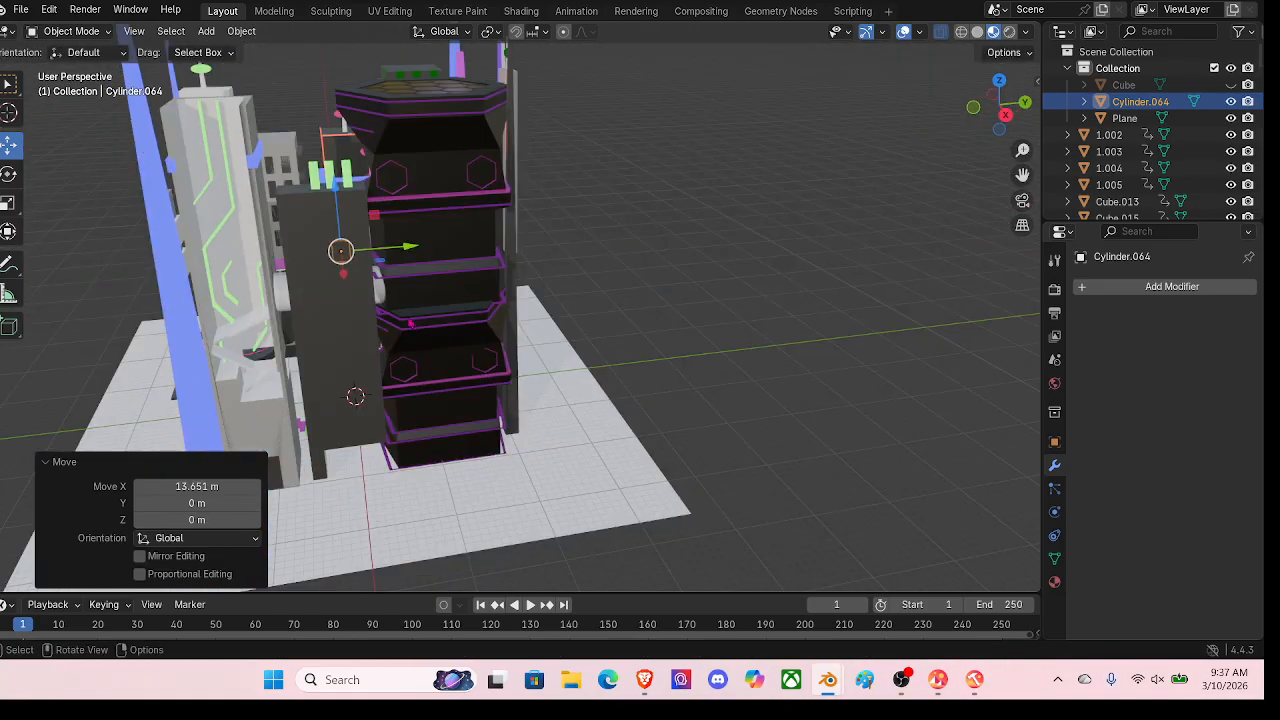
{"action": "left_click_drag", "start_coordinate": [408, 246], "coordinate": [440, 247]}
{"action": "left_click_drag", "start_coordinate": [366, 180], "coordinate": [369, 208]}
{"action": "middle_click_drag", "start_coordinate": [370, 208], "coordinate": [585, 272]}
{"action": "scroll", "coordinate": [598, 281], "scroll_direction": "up", "scroll_amount": 5}
{"action": "middle_click_drag", "start_coordinate": [636, 327], "coordinate": [563, 337]}
{"action": "scroll", "coordinate": [563, 337], "scroll_direction": "up", "scroll_amount": 3}
{"action": "left_click_drag", "start_coordinate": [497, 291], "coordinate": [576, 257]}
{"action": "middle_click_drag", "start_coordinate": [576, 257], "coordinate": [597, 250]}
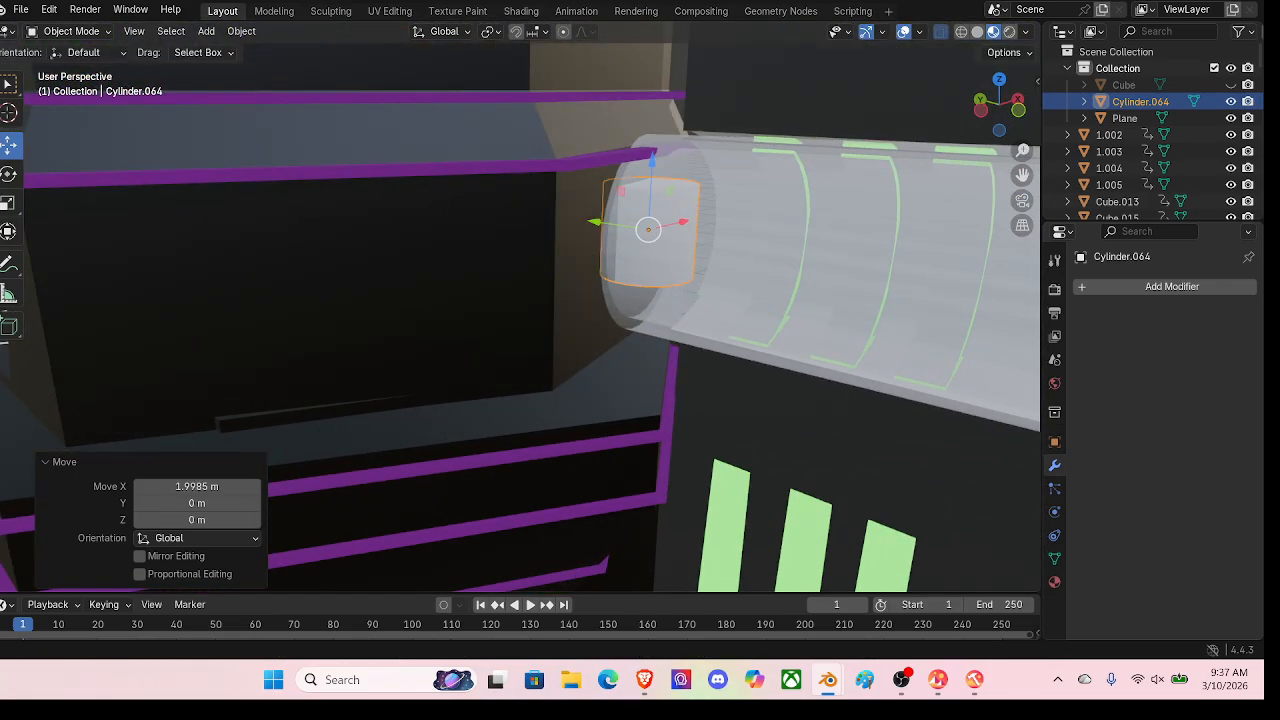
{"action": "middle_click_drag", "start_coordinate": [620, 190], "coordinate": [426, 287]}
{"action": "left_click_drag", "start_coordinate": [436, 290], "coordinate": [466, 291]}
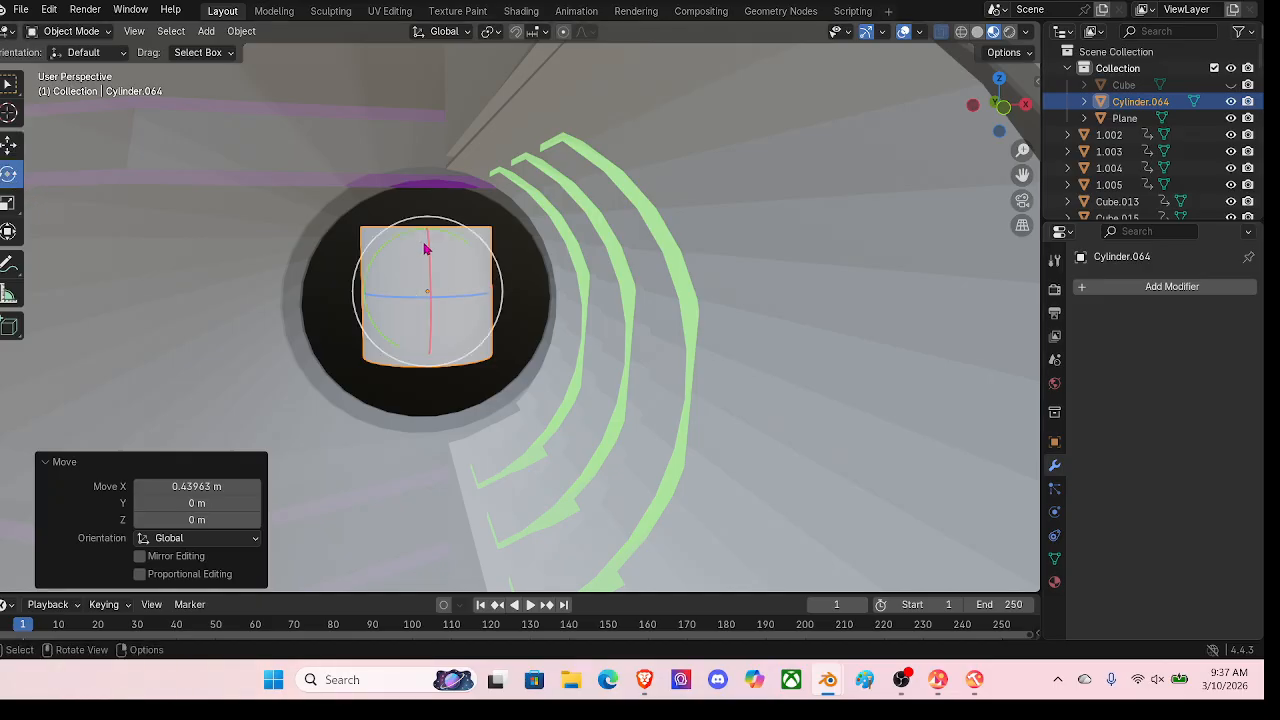
Step: Rotate the cylinder by -179° and then 89.9° about global X to lie along the tube, and scale it by 1.995
{"action": "left_click_drag", "start_coordinate": [431, 252], "coordinate": [440, 330]}
{"action": "middle_click_drag", "start_coordinate": [440, 330], "coordinate": [549, 209]}
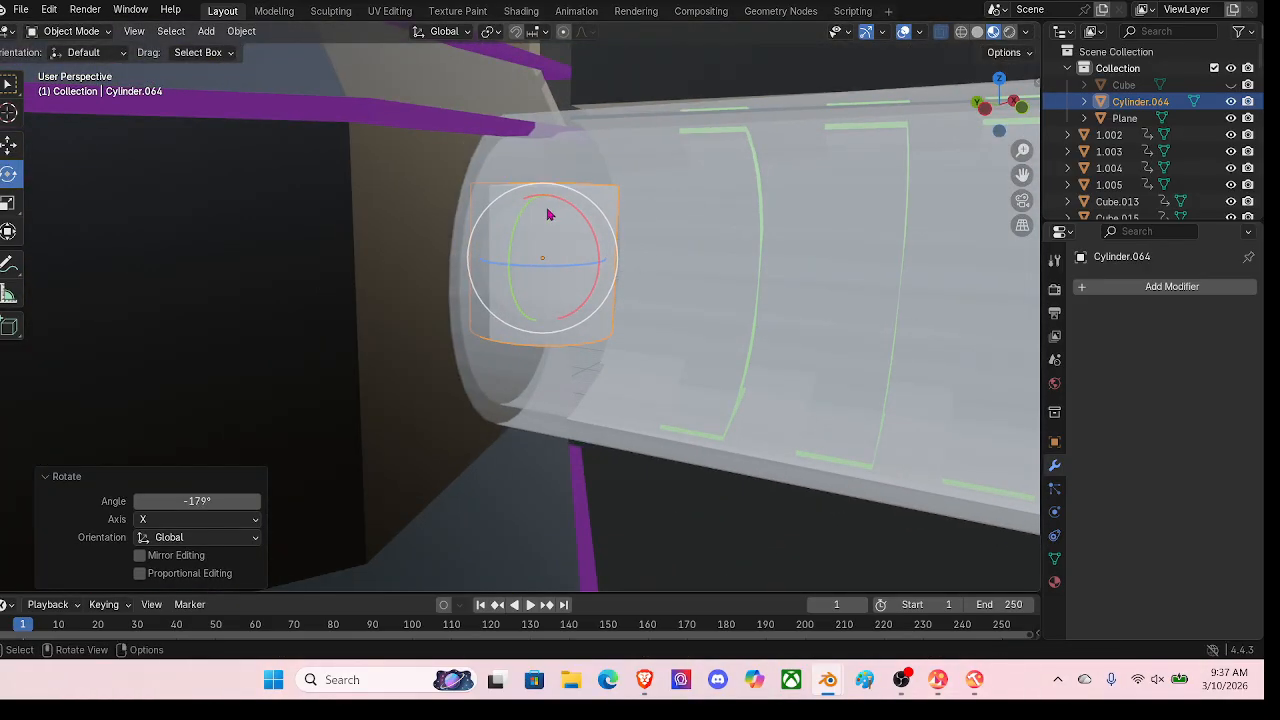
{"action": "left_click_drag", "start_coordinate": [573, 217], "coordinate": [606, 276]}
{"action": "key", "text": "s"}
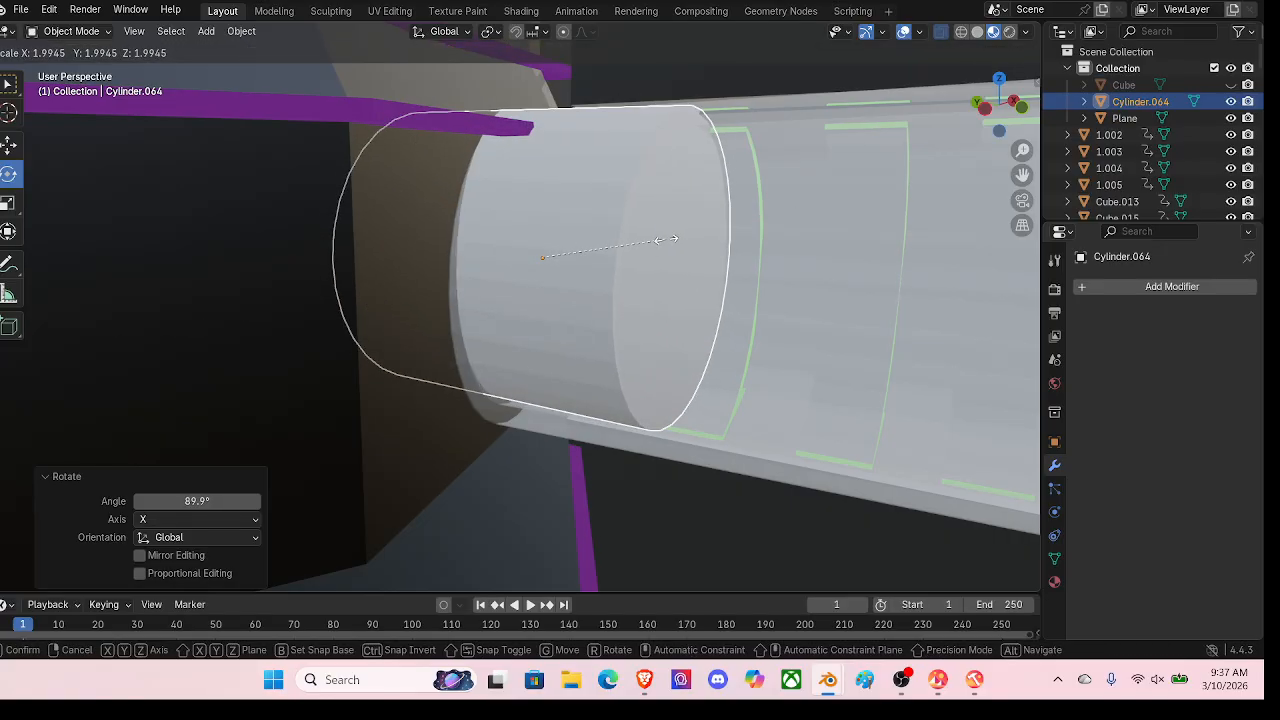
{"action": "left_click", "coordinate": [667, 248]}
Step: Center the enlarged cylinder in the tube by moving it about -0.20 m along Z and -0.02 m along X
{"action": "left_click", "coordinate": [9, 147]}
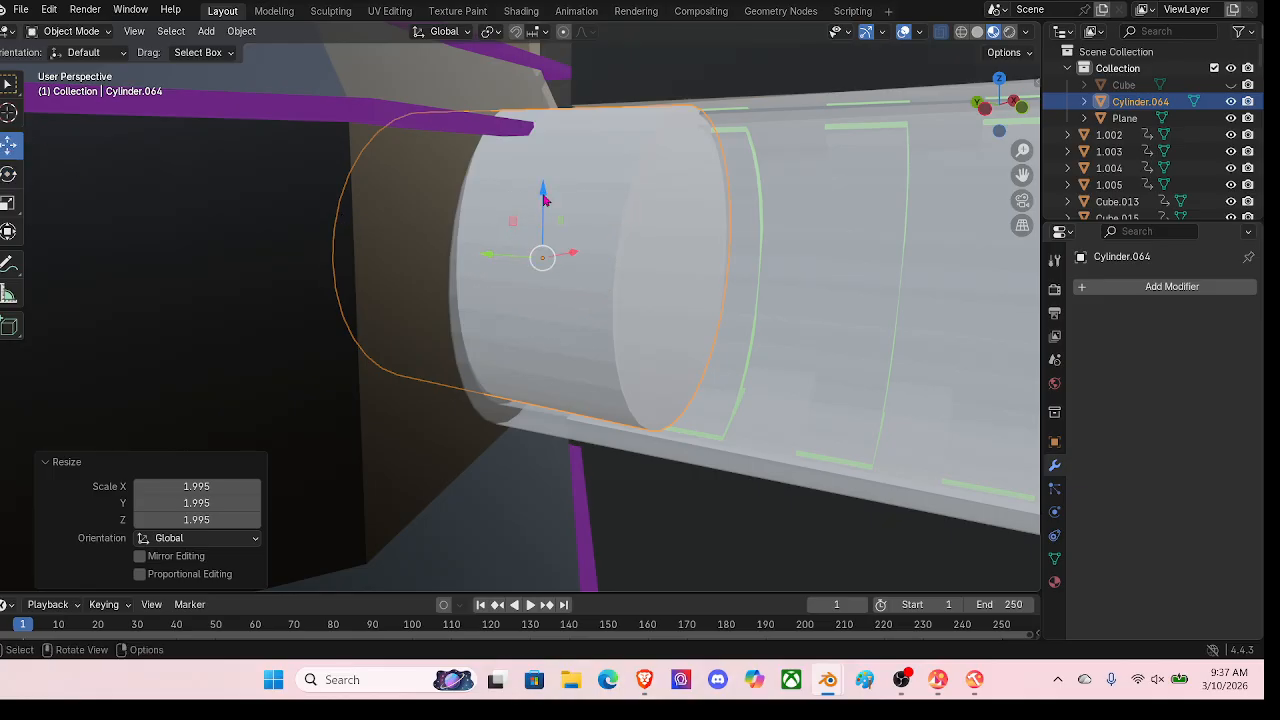
{"action": "left_click_drag", "start_coordinate": [543, 198], "coordinate": [468, 222]}
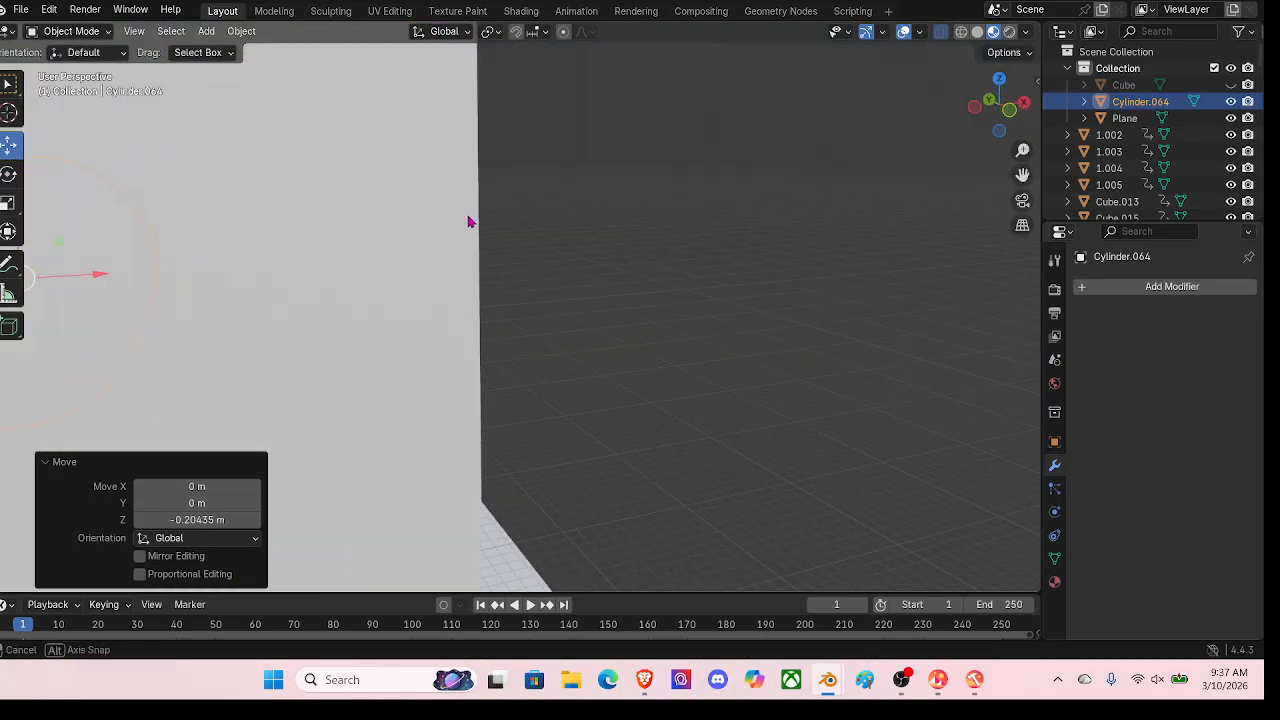
{"action": "middle_click_drag", "start_coordinate": [468, 222], "coordinate": [552, 248]}
{"action": "mouse_move", "coordinate": [557, 262]}
{"action": "left_mouse_down"}
{"action": "mouse_move", "coordinate": [545, 260]}
{"action": "mouse_move", "coordinate": [555, 265]}
{"action": "left_mouse_up"}
{"action": "middle_click_drag", "start_coordinate": [555, 265], "coordinate": [618, 190]}
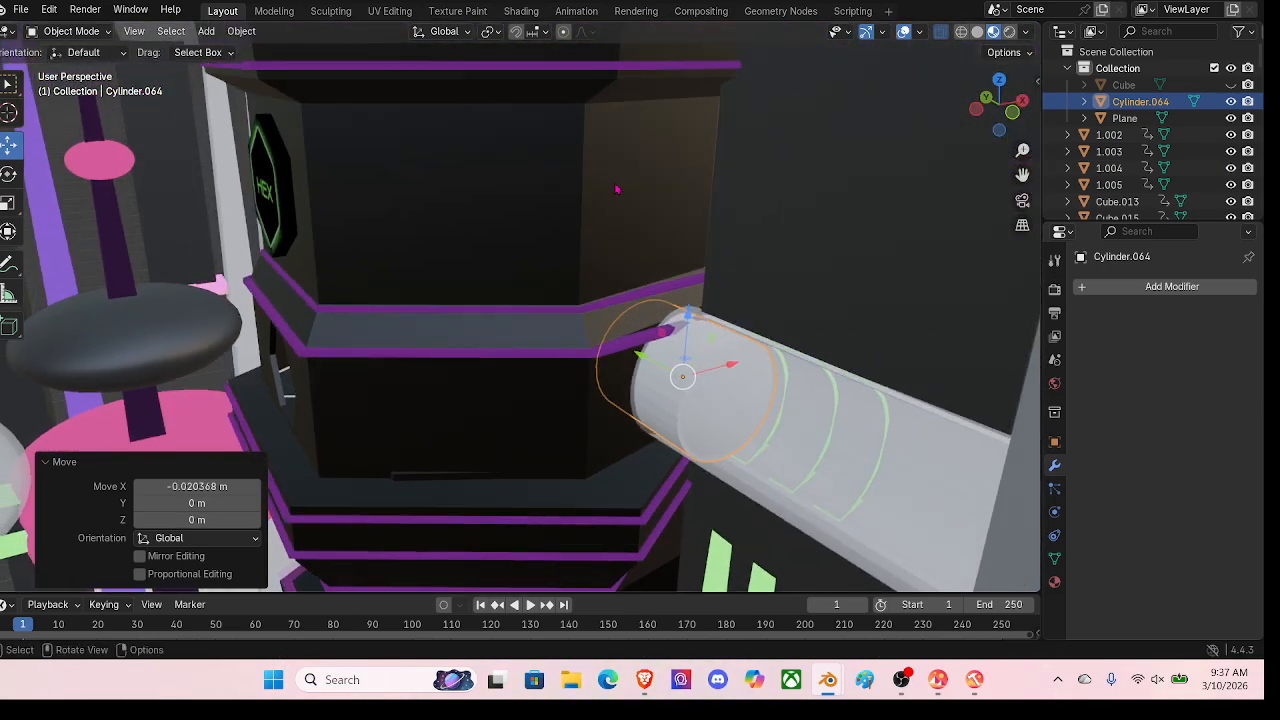
Step: Cut the tube opening into the HEX club's wall shell with a Boolean Difference modifier using the new cylinder, and apply it
{"action": "left_click", "coordinate": [616, 189]}
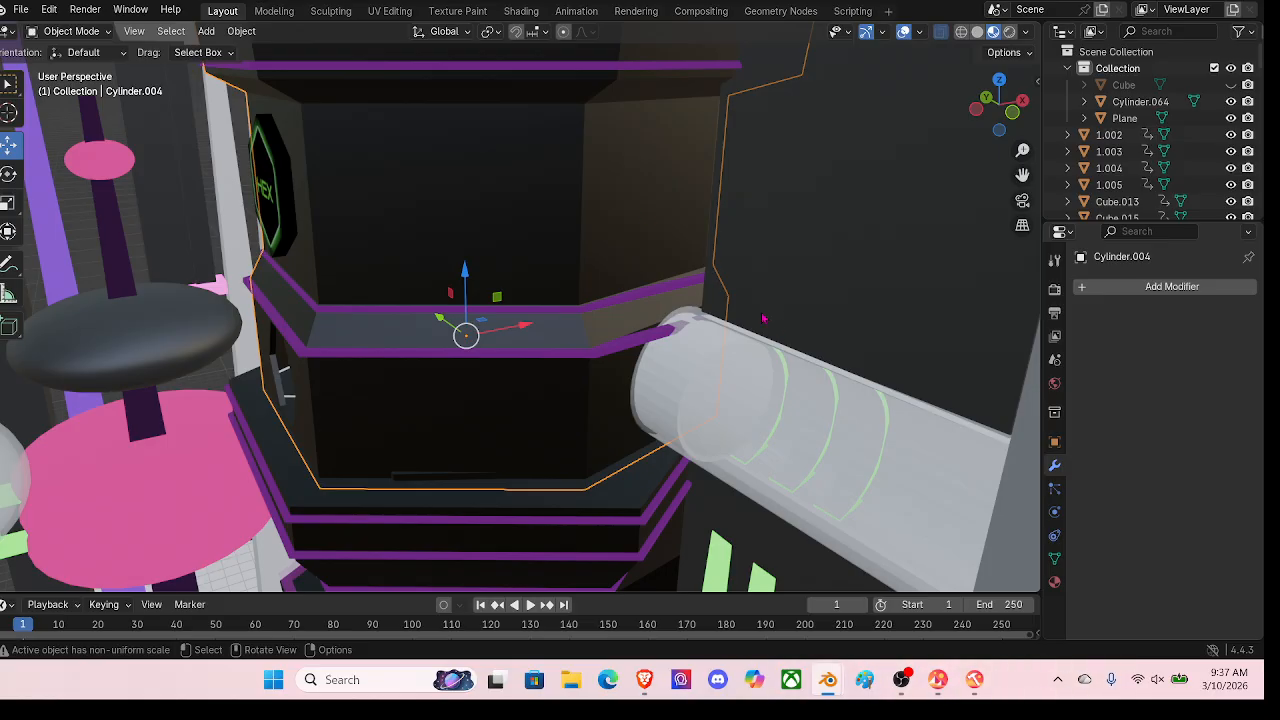
{"action": "middle_click_drag", "start_coordinate": [764, 318], "coordinate": [537, 343]}
{"action": "scroll", "coordinate": [571, 291], "scroll_direction": "up", "scroll_amount": 5}
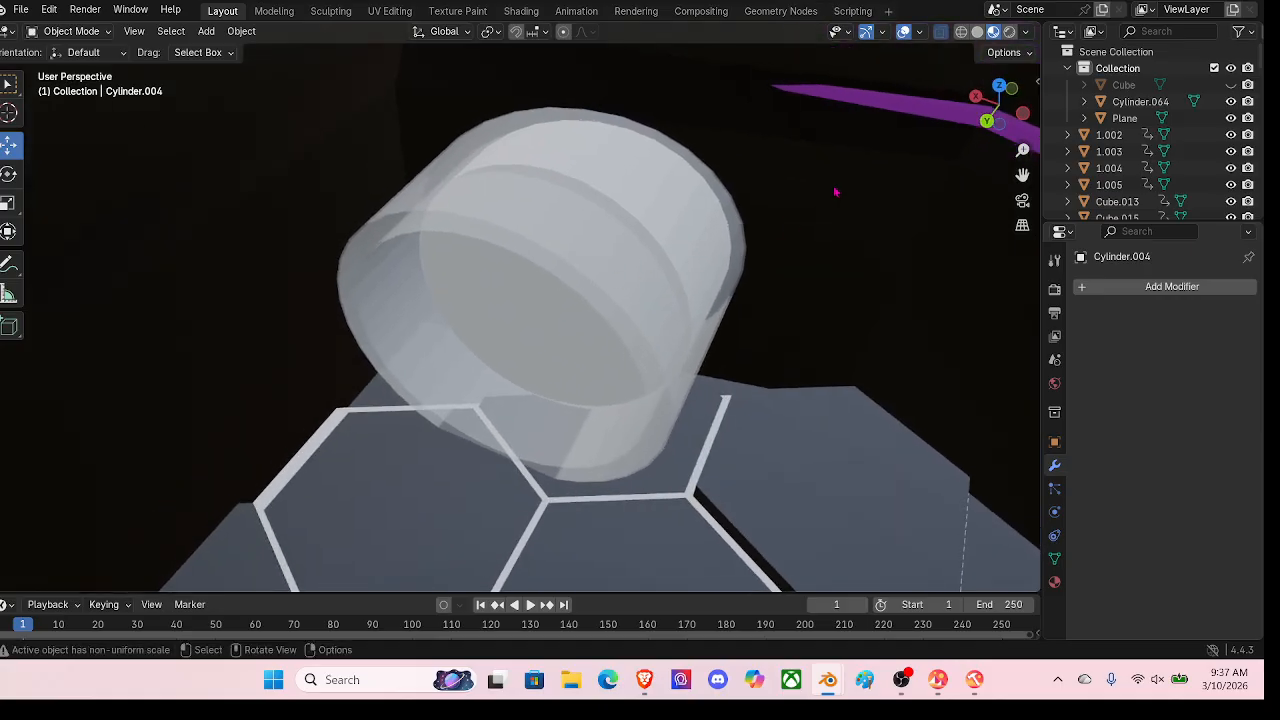
{"action": "scroll", "coordinate": [805, 196], "scroll_direction": "down", "scroll_amount": 6}
{"action": "scroll", "coordinate": [769, 209], "scroll_direction": "up", "scroll_amount": 6}
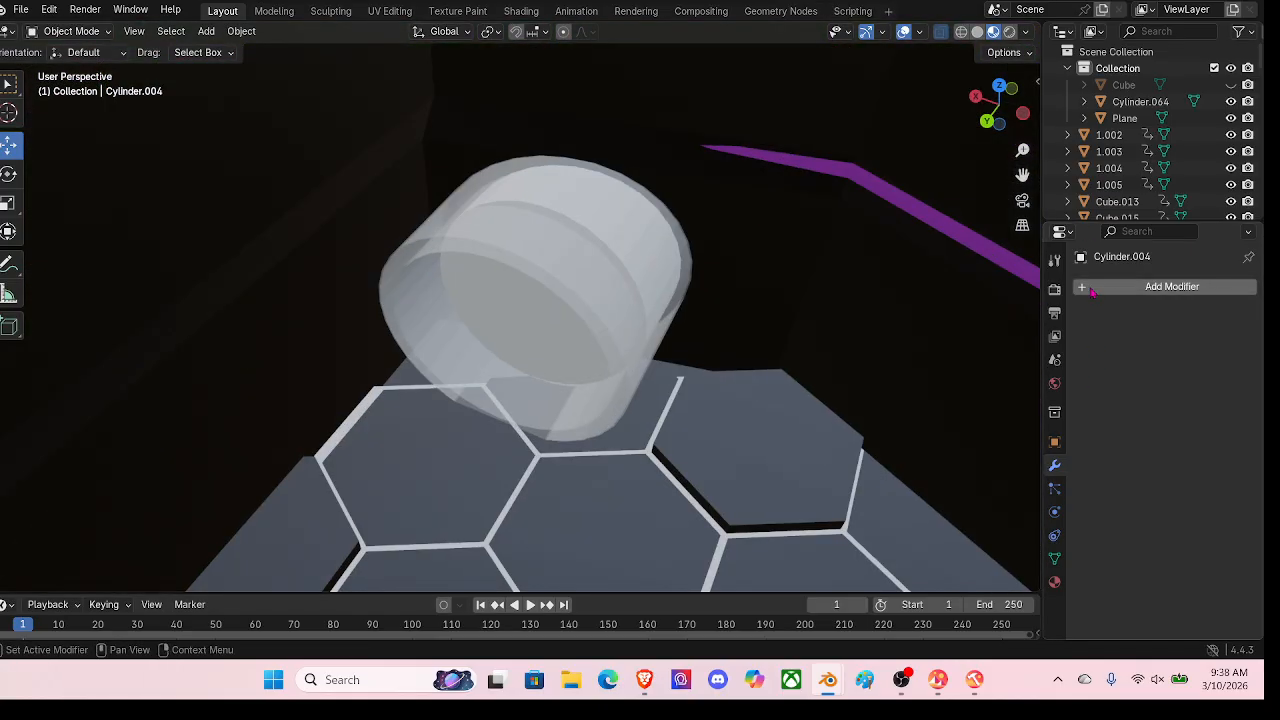
{"action": "left_click", "coordinate": [1083, 289]}
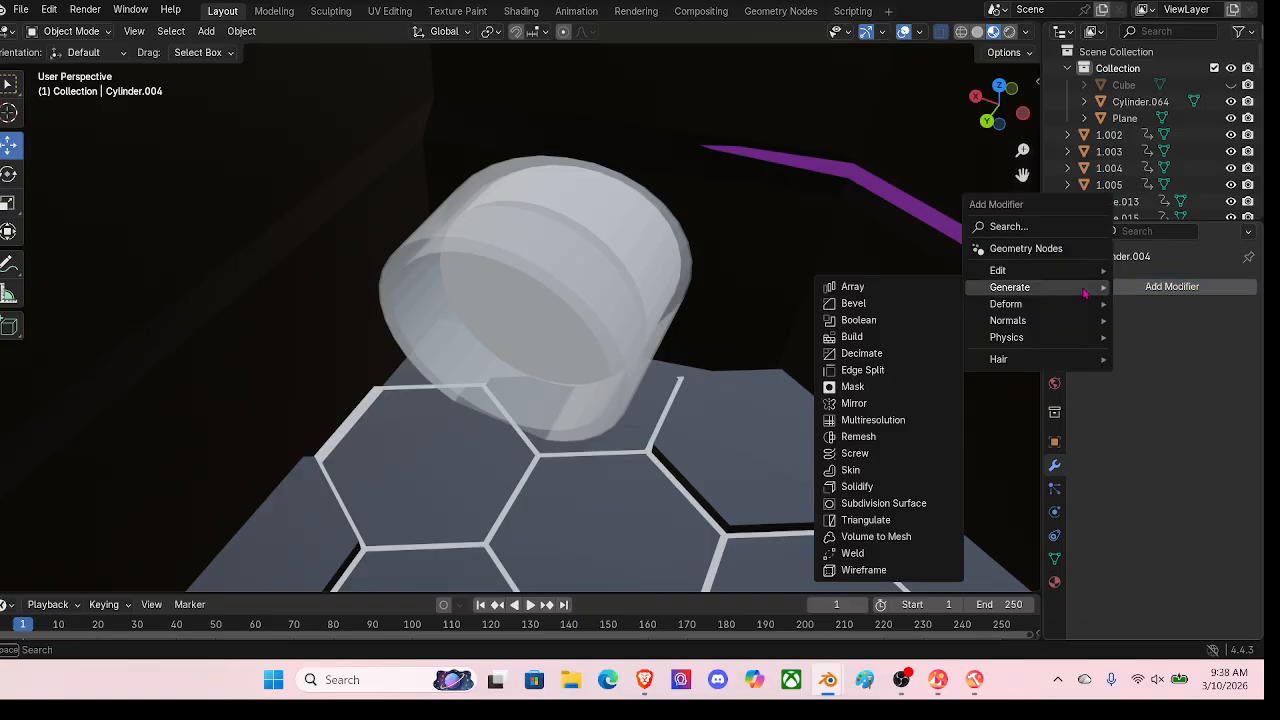
{"action": "left_click", "coordinate": [880, 320]}
{"action": "left_click", "coordinate": [1225, 381]}
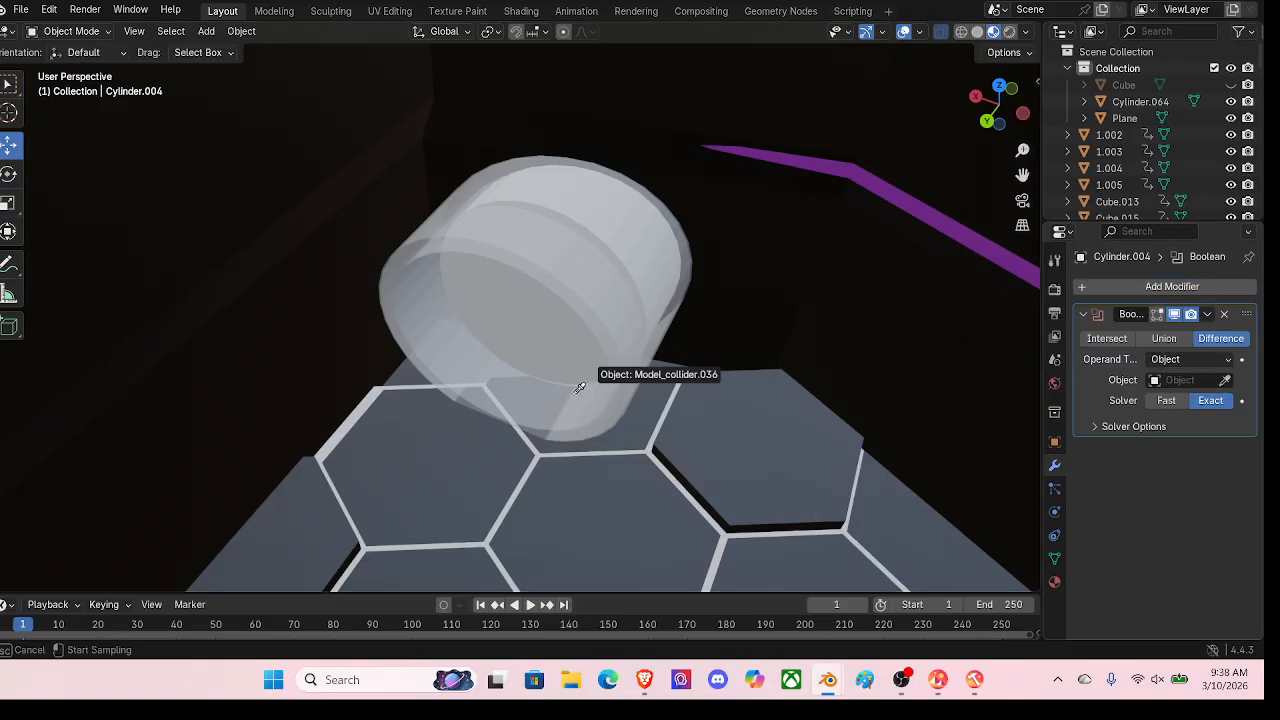
{"action": "left_click", "coordinate": [516, 318]}
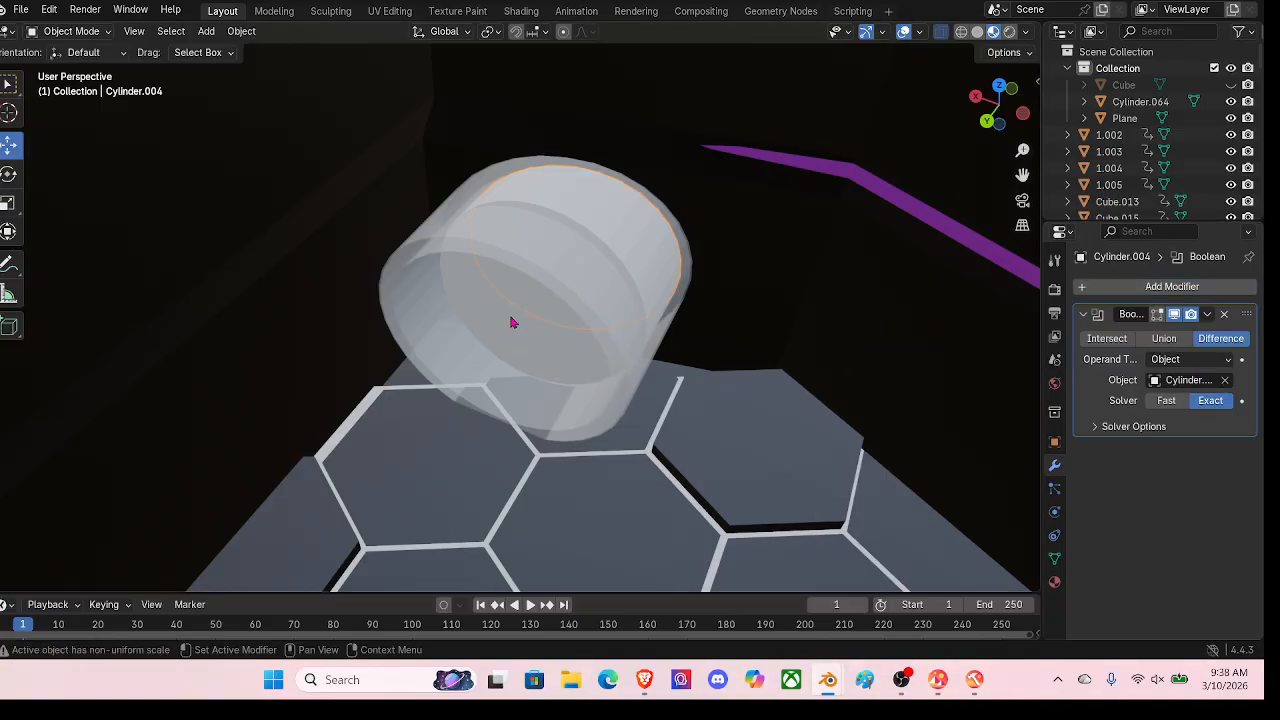
{"action": "left_click", "coordinate": [1207, 314]}
{"action": "left_click", "coordinate": [1118, 334]}
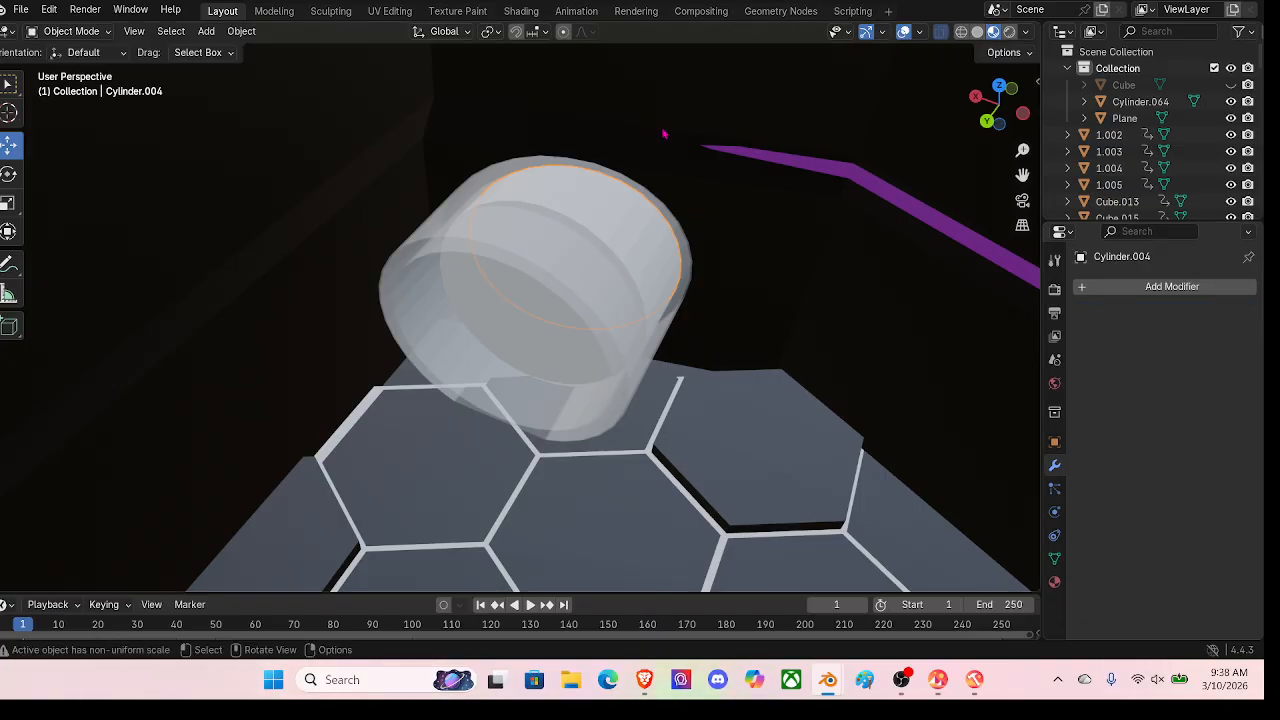
Step: Delete the wall collider Model_Collider.011 behind the tube's end inside the HEX club
{"action": "left_click", "coordinate": [632, 116]}
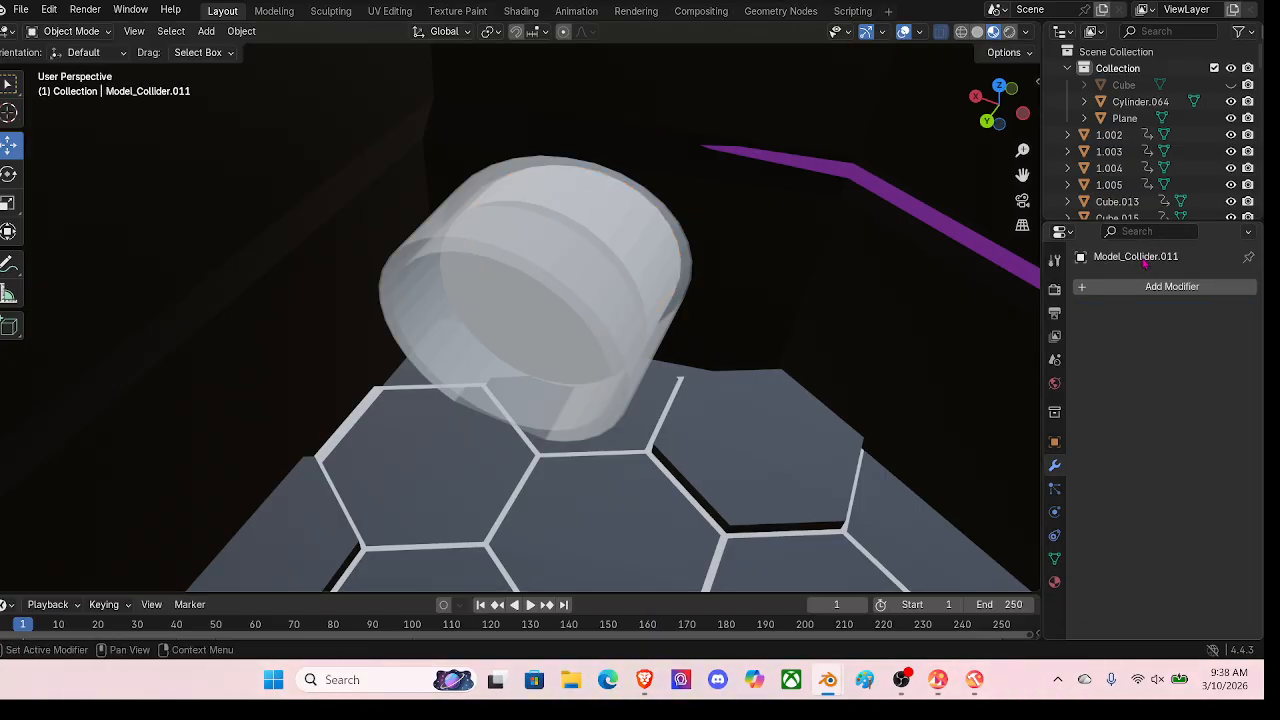
{"action": "key", "text": "x"}
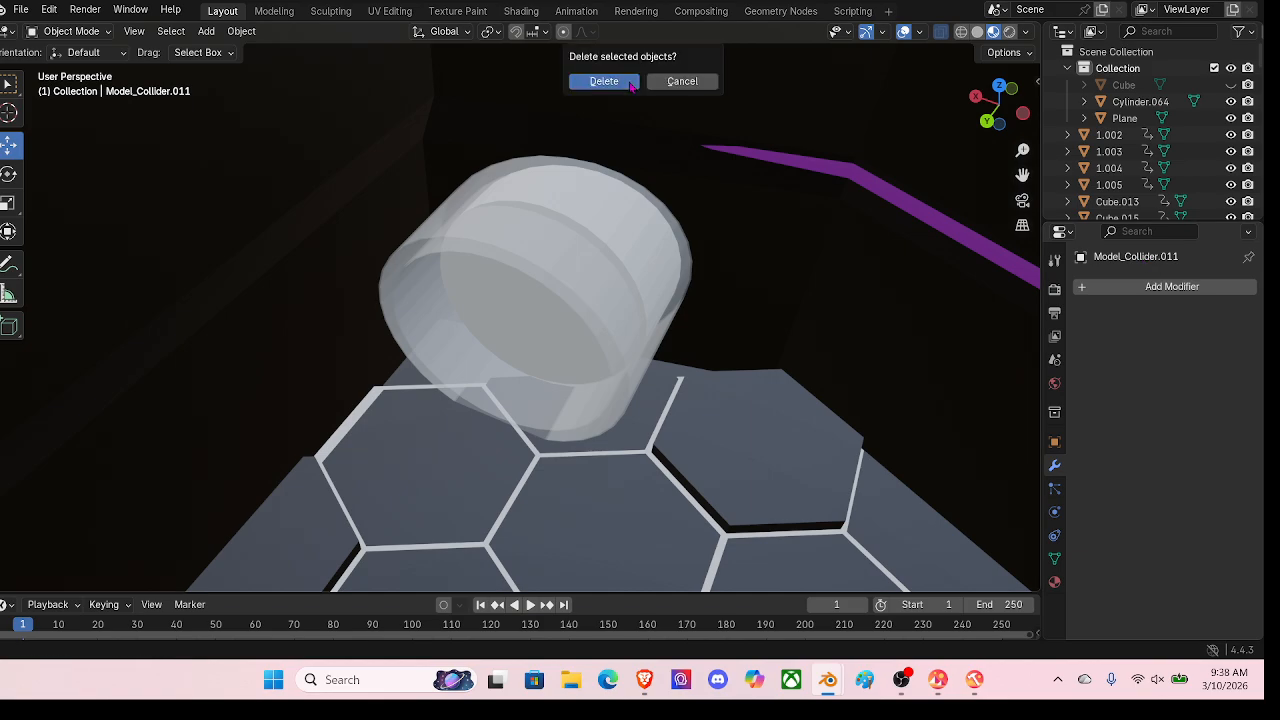
{"action": "left_click", "coordinate": [631, 84]}
Step: Shorten the tube object Cylinder.002 by moving its end vertices inside the HEX club about -2.08 m along Y
{"action": "left_click", "coordinate": [535, 245]}
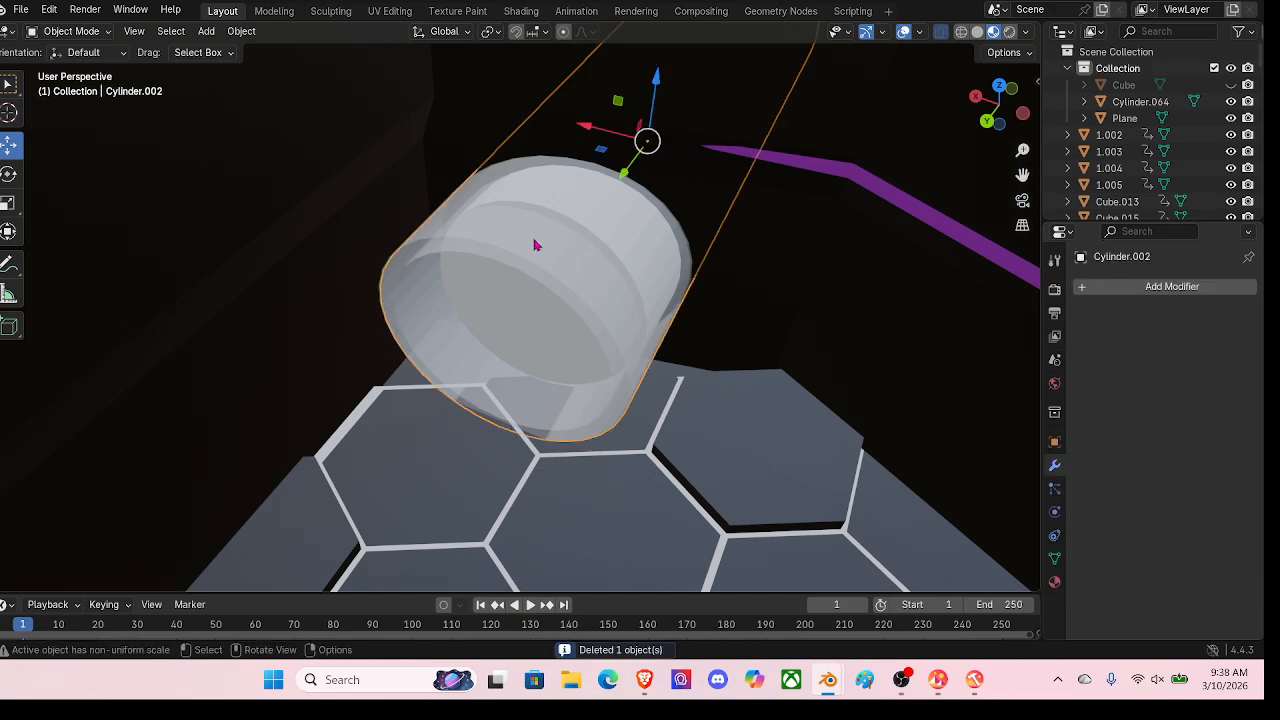
{"action": "left_click", "coordinate": [93, 33]}
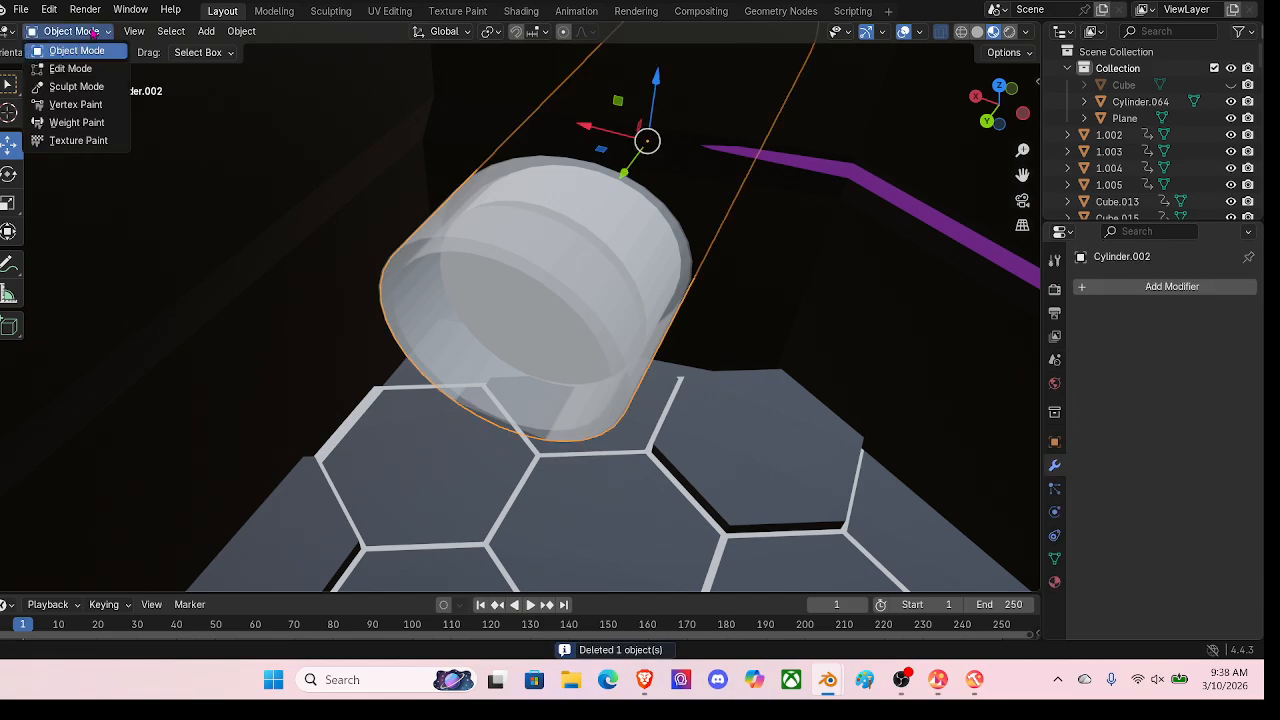
{"action": "left_click", "coordinate": [70, 68]}
{"action": "left_click_drag", "start_coordinate": [311, 140], "coordinate": [665, 480]}
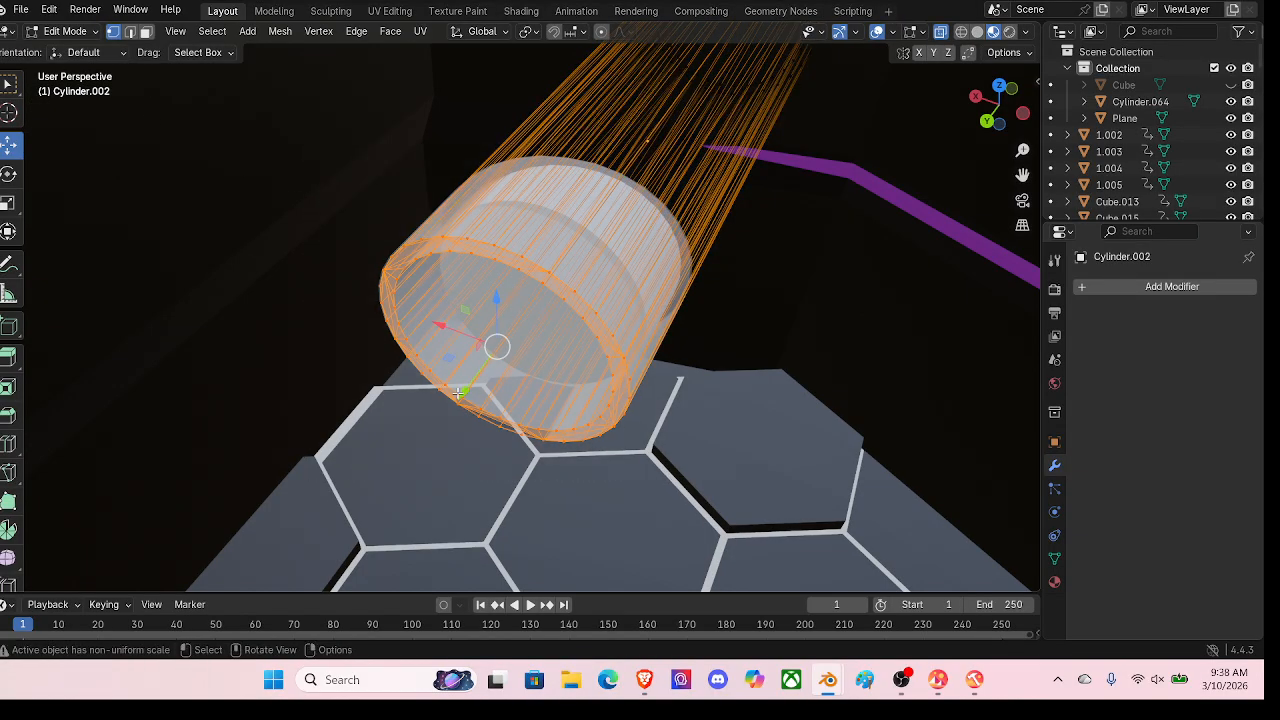
{"action": "left_click_drag", "start_coordinate": [465, 393], "coordinate": [514, 310]}
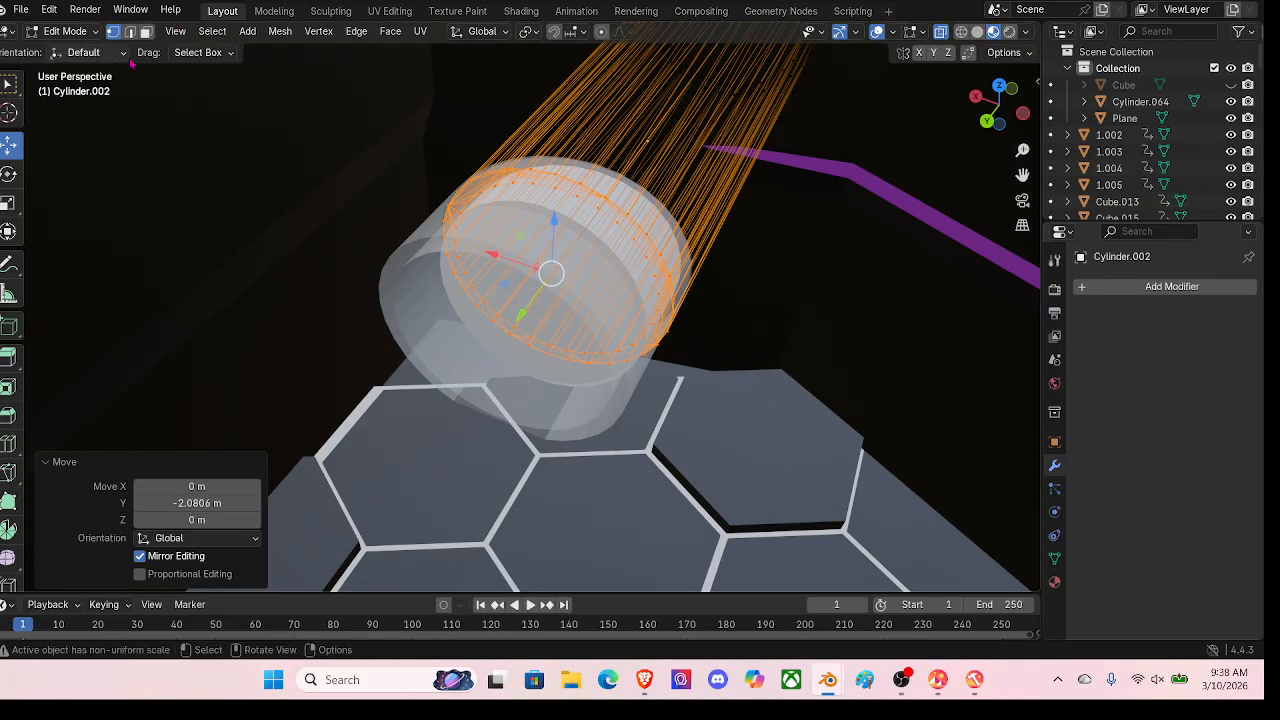
{"action": "left_click", "coordinate": [63, 31]}
{"action": "left_click", "coordinate": [70, 50]}
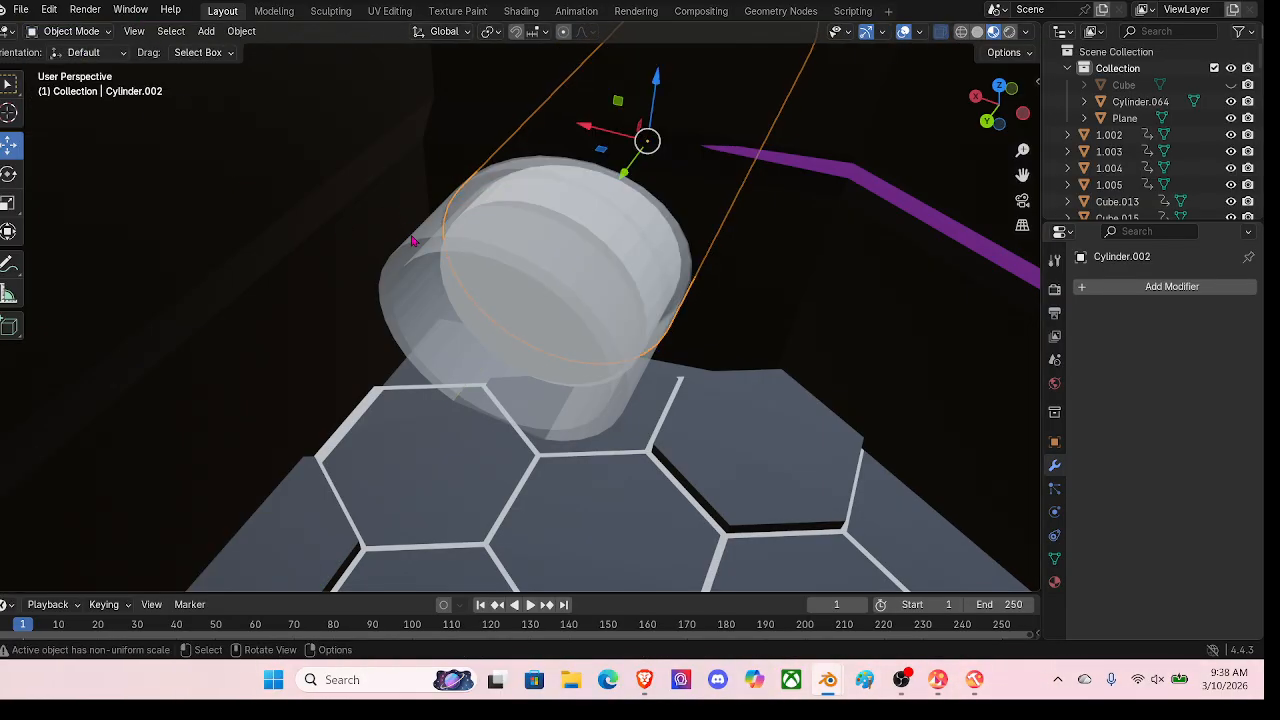
Step: Shorten the tube collider Model_collider.036 by moving its end vertices about -2.20 m along Y
{"action": "left_click", "coordinate": [413, 241]}
{"action": "left_click", "coordinate": [75, 31]}
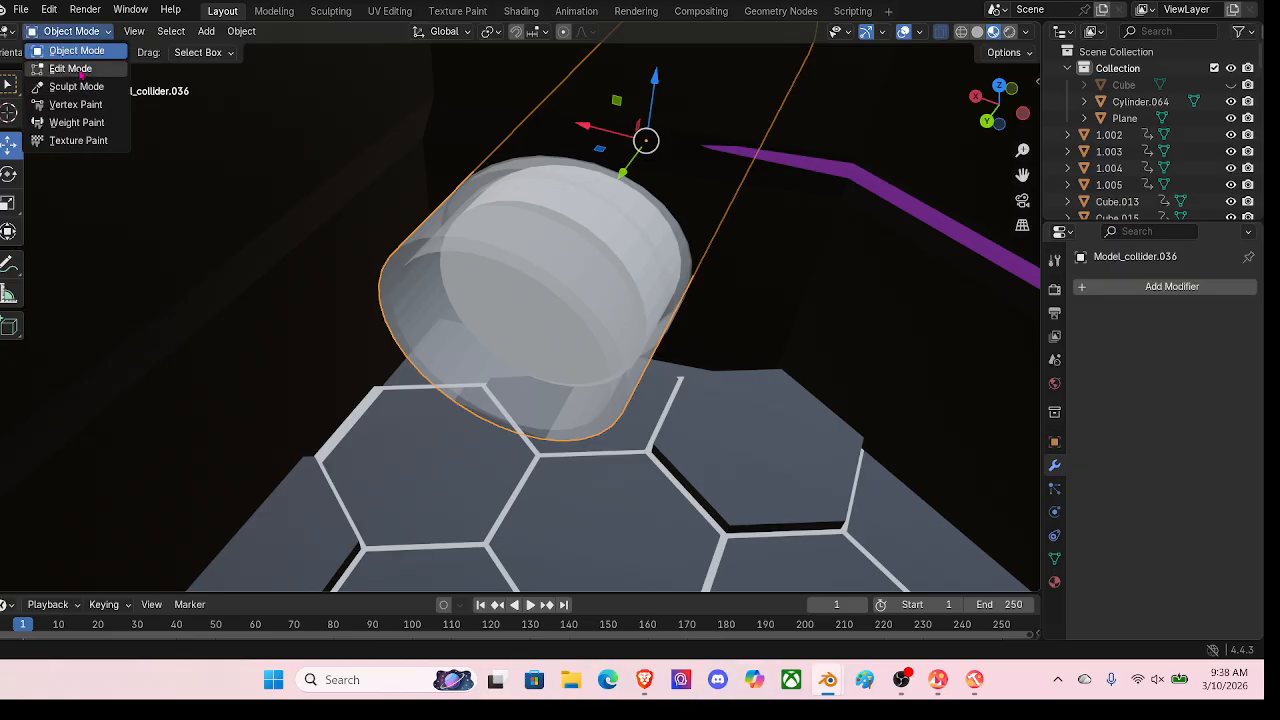
{"action": "left_click", "coordinate": [72, 68]}
{"action": "left_click_drag", "start_coordinate": [306, 189], "coordinate": [670, 478]}
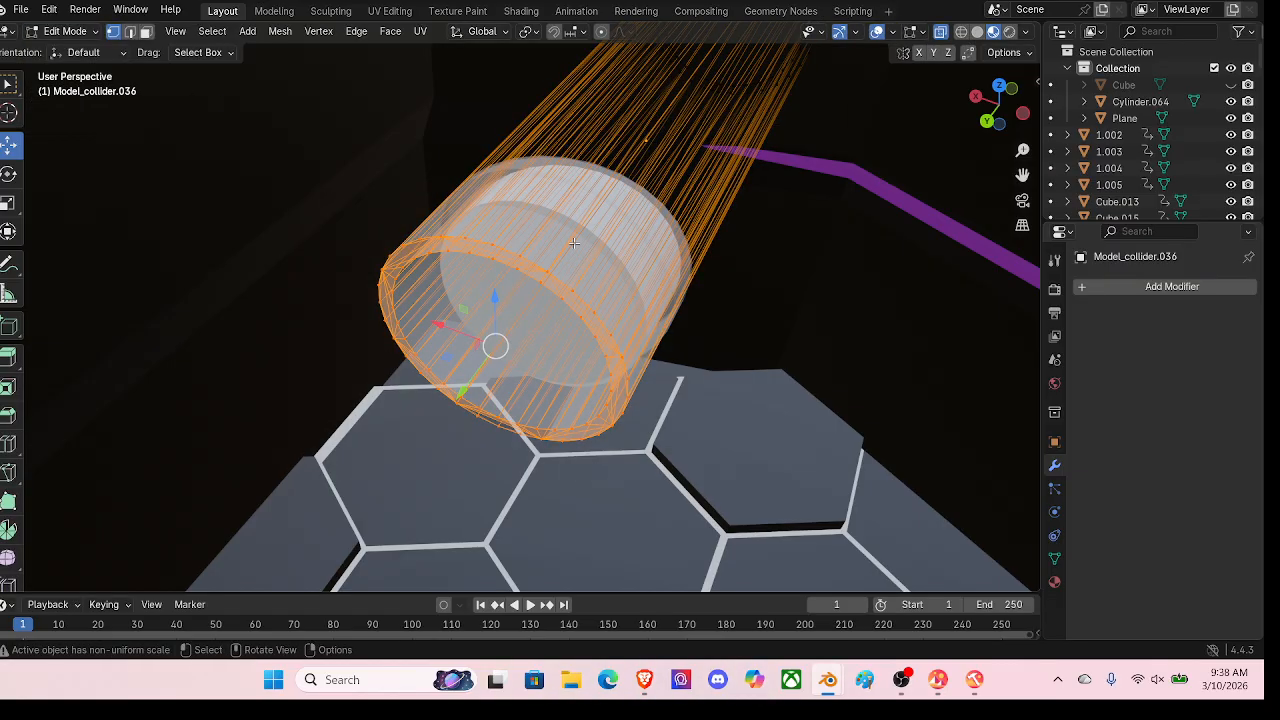
{"action": "left_click_drag", "start_coordinate": [463, 392], "coordinate": [548, 329]}
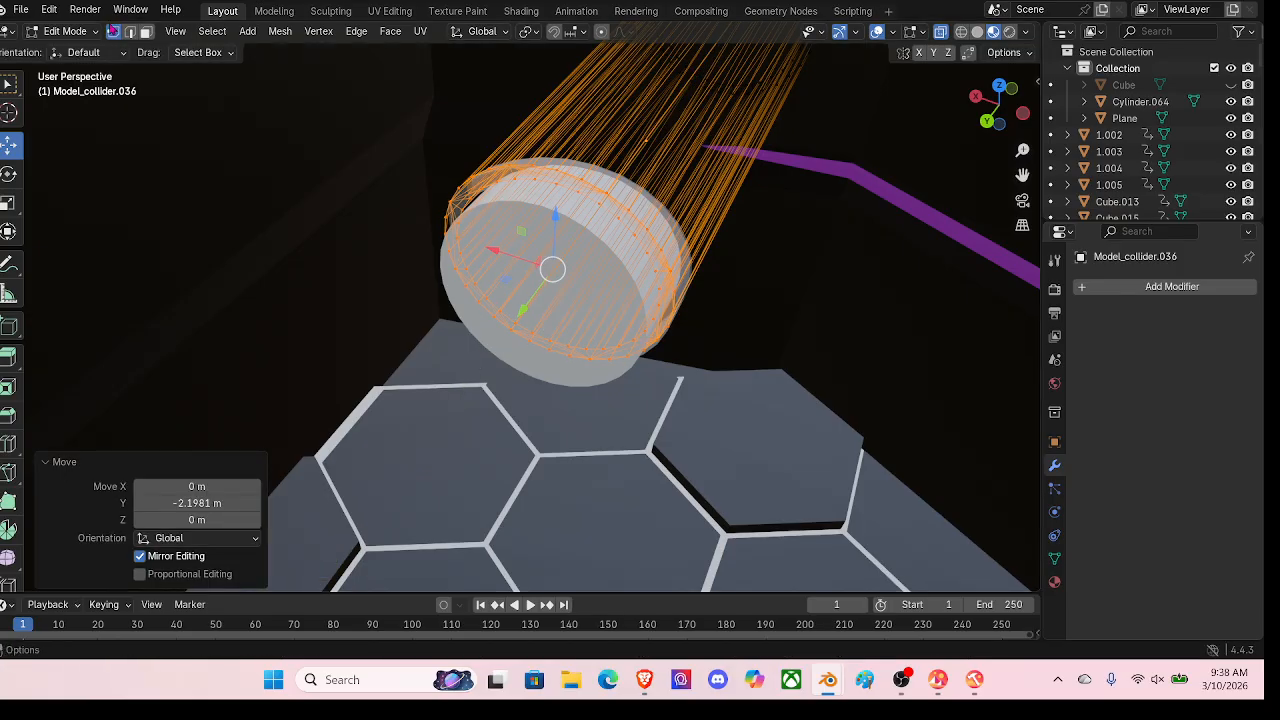
{"action": "left_click", "coordinate": [65, 31]}
{"action": "left_click", "coordinate": [75, 48]}
Step: Delete the cutting cylinder Cylinder.064 from the tube's end
{"action": "left_click", "coordinate": [567, 281]}
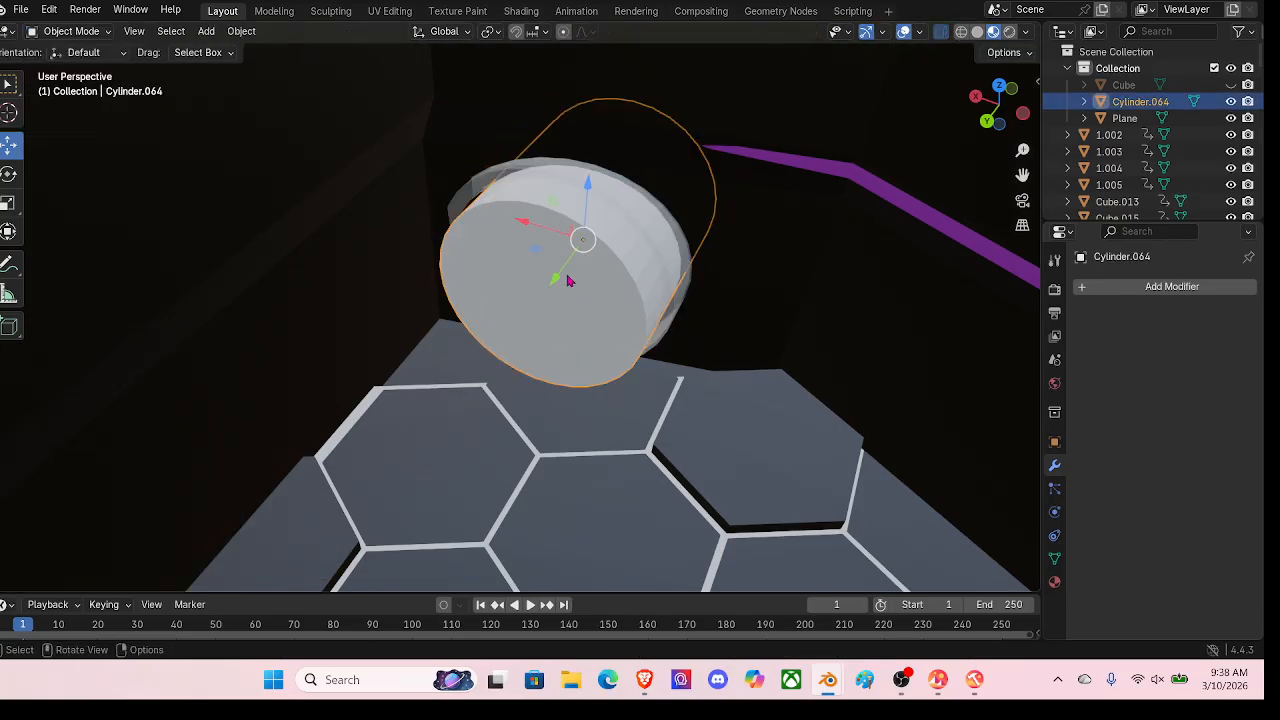
{"action": "key", "text": "x"}
{"action": "left_click", "coordinate": [567, 276]}
Step: Select the hexagonal outline tiles on the club floor, enlarge the timeline, and play the tile animation to frame 23
{"action": "middle_click_drag", "start_coordinate": [715, 234], "coordinate": [683, 269]}
{"action": "scroll", "coordinate": [797, 145], "scroll_direction": "up", "scroll_amount": 5}
{"action": "scroll", "coordinate": [684, 269], "scroll_direction": "up", "scroll_amount": 2}
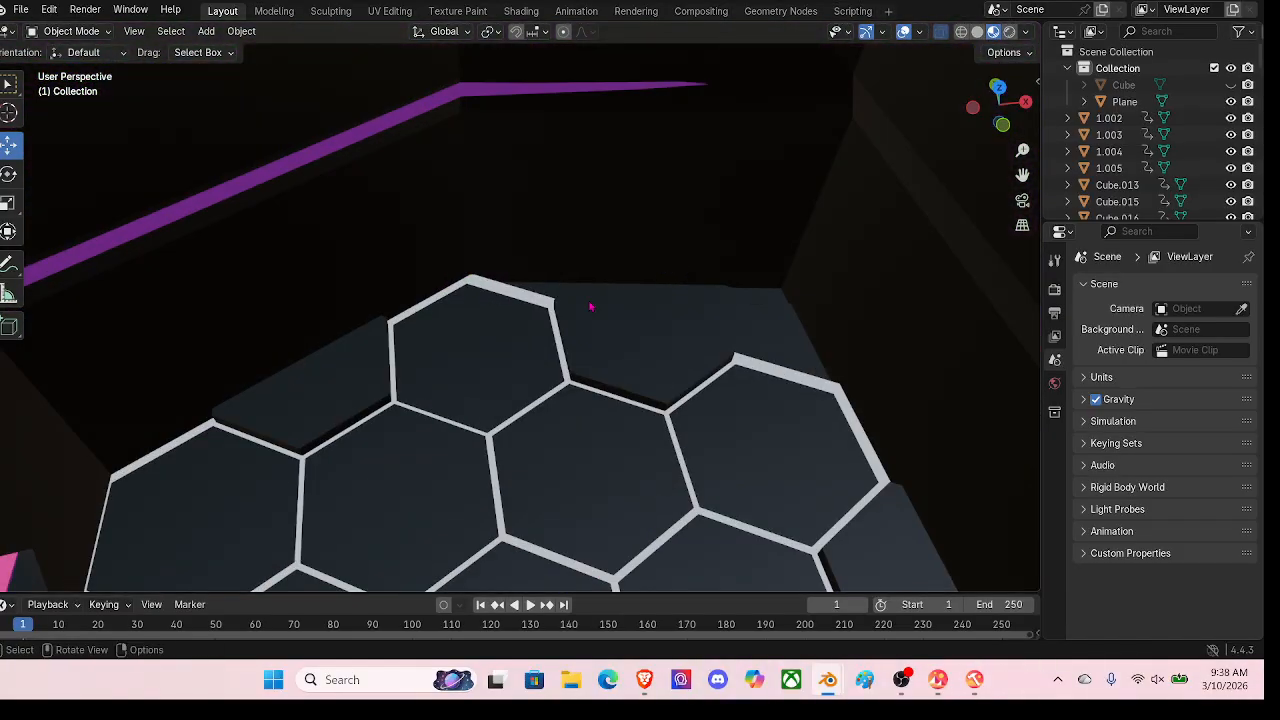
{"action": "left_click", "coordinate": [484, 352]}
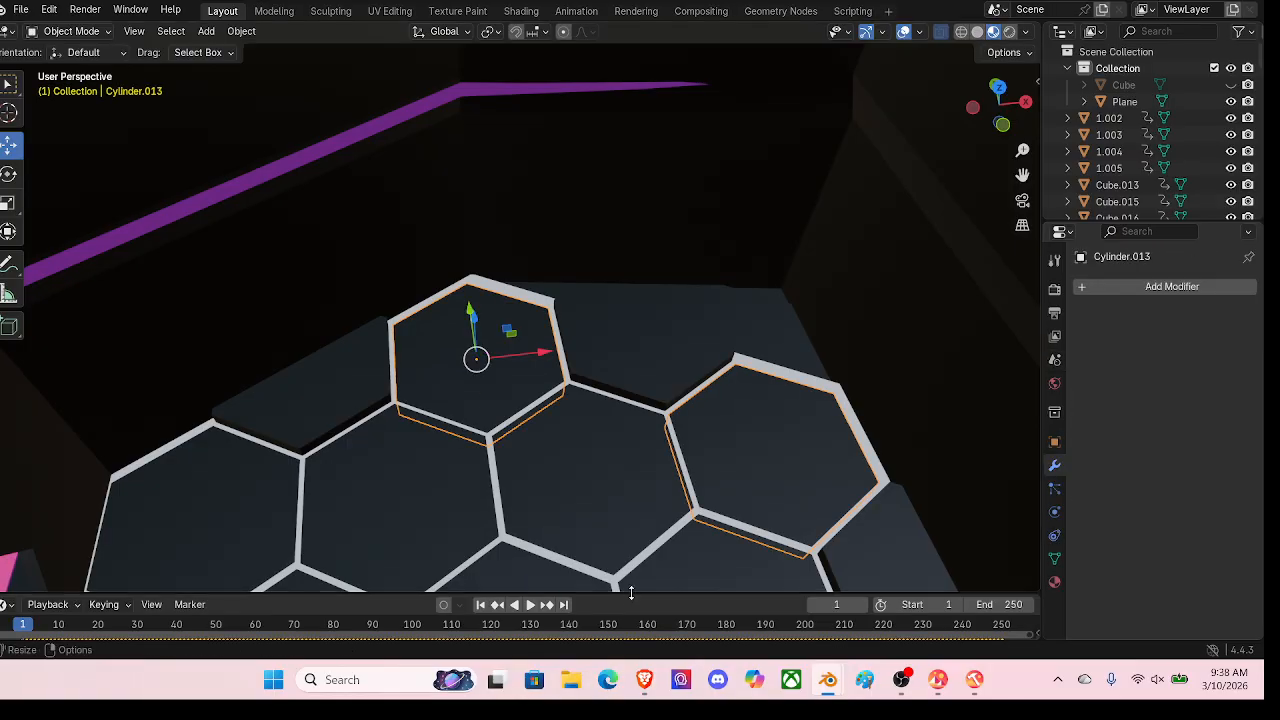
{"action": "left_click_drag", "start_coordinate": [632, 593], "coordinate": [641, 546]}
{"action": "scroll", "coordinate": [570, 368], "scroll_direction": "down", "scroll_amount": 3}
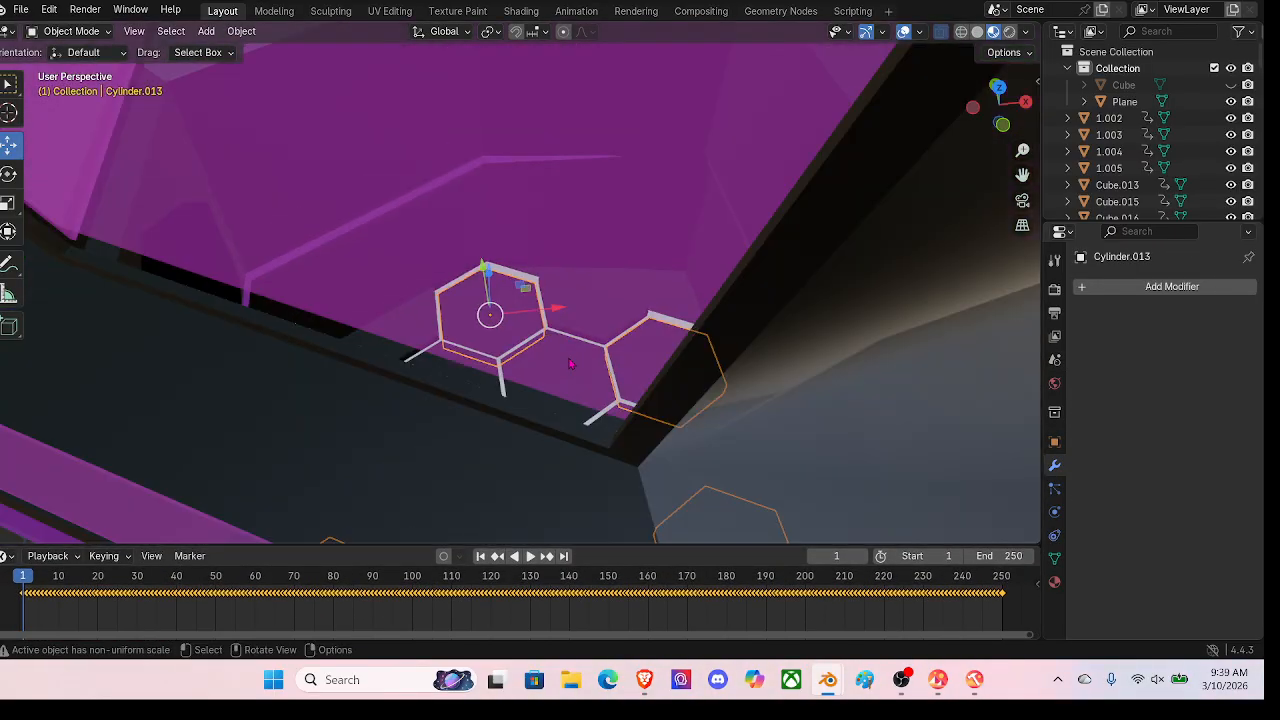
{"action": "left_click", "coordinate": [531, 556]}
{"action": "left_click", "coordinate": [533, 557]}
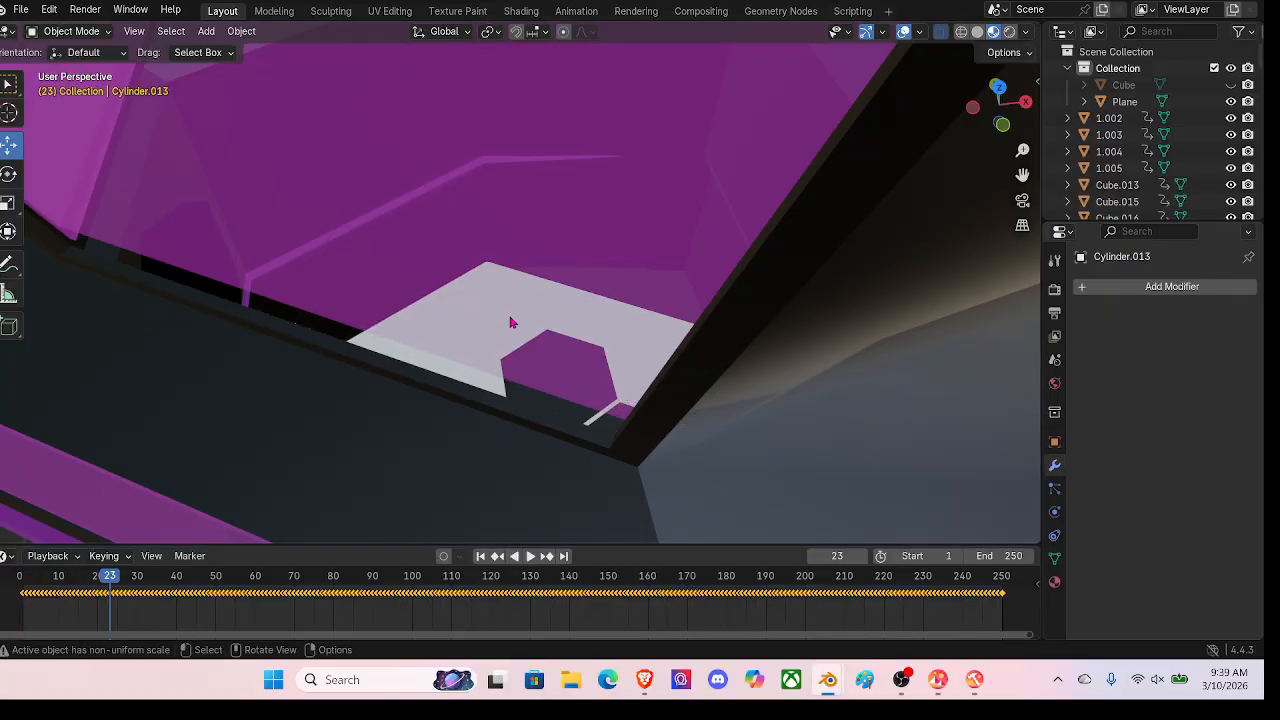
Step: Undo the animation playback, the tile selection and the deletion of the cutting cylinder
{"action": "key", "text": "ctrl+z"}
{"action": "key", "text": "ctrl+z"}
{"action": "key", "text": "ctrl+z"}
{"action": "key", "text": "ctrl+z"}
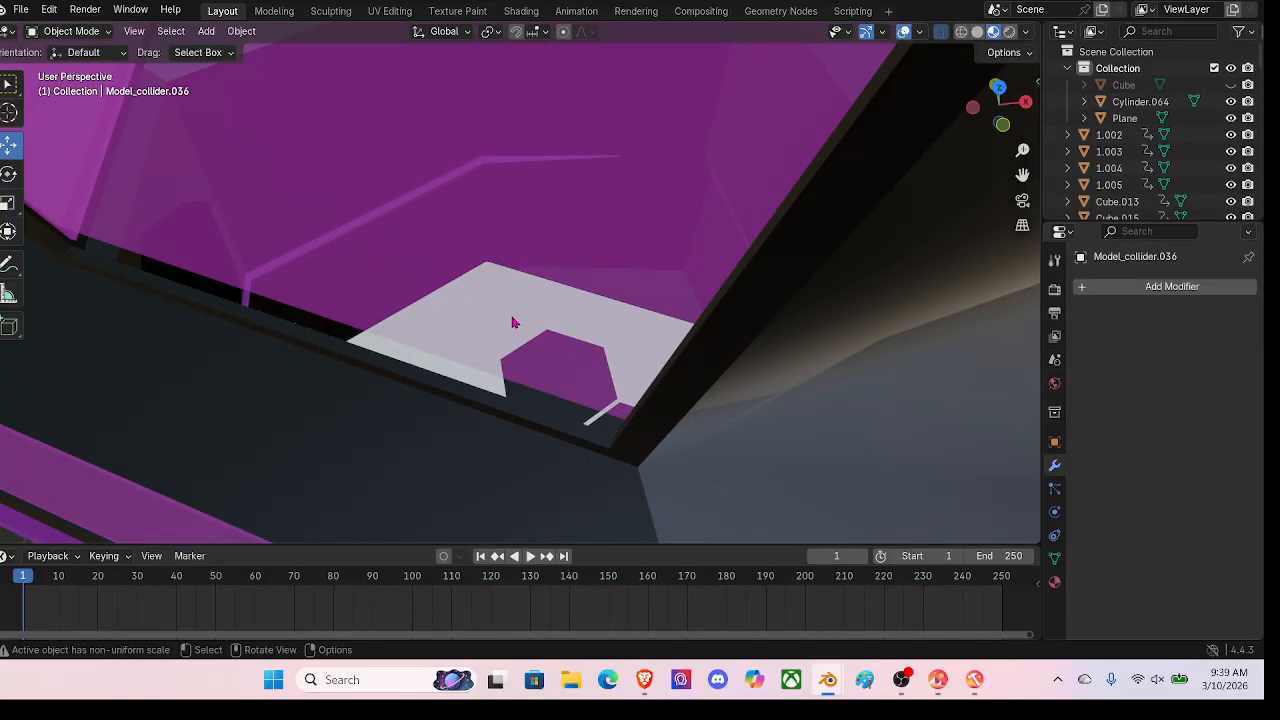
Step: Examine the black hexagonal tiles on the pink platform at street level and how they are grouped and keyframed
{"action": "middle_click_drag", "start_coordinate": [527, 323], "coordinate": [538, 257]}
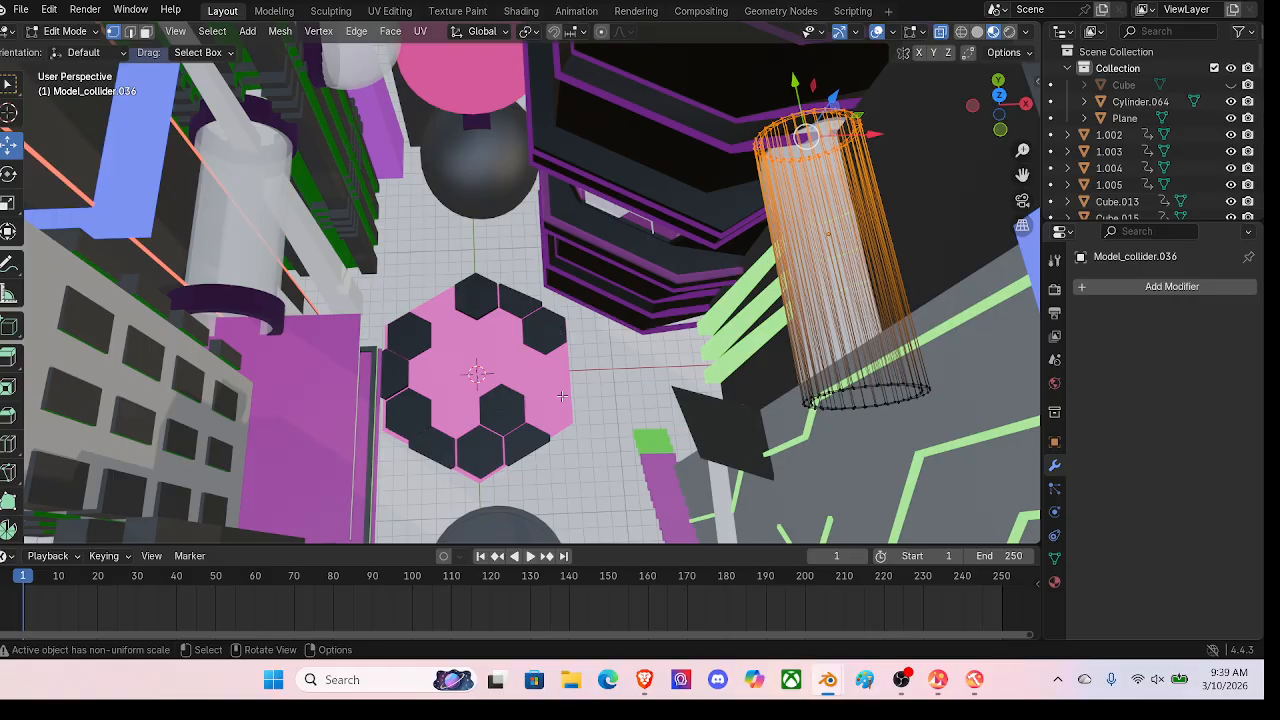
{"action": "mouse_move", "coordinate": [562, 396]}
{"action": "middle_mouse_down"}
{"action": "mouse_move", "coordinate": [745, 286]}
{"action": "mouse_move", "coordinate": [677, 283]}
{"action": "mouse_move", "coordinate": [680, 251]}
{"action": "mouse_move", "coordinate": [310, 250]}
{"action": "middle_mouse_up"}
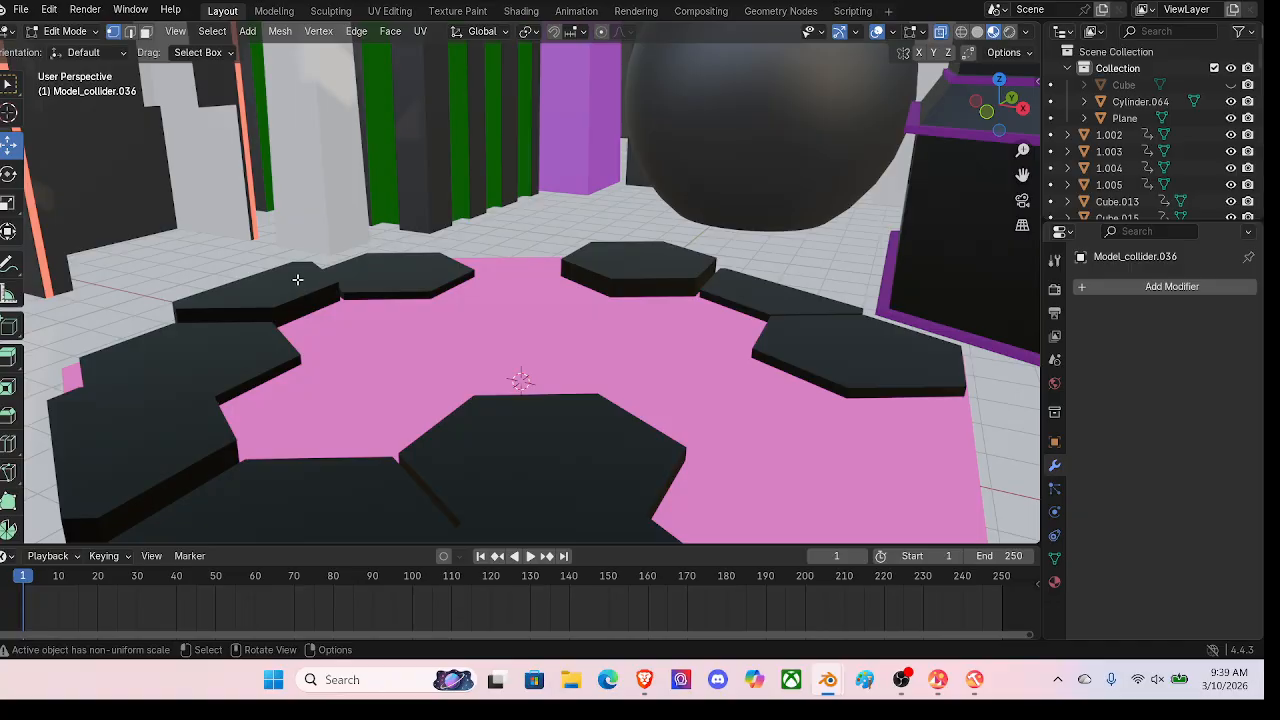
{"action": "left_click", "coordinate": [80, 36]}
{"action": "left_click", "coordinate": [76, 50]}
{"action": "left_click", "coordinate": [251, 288]}
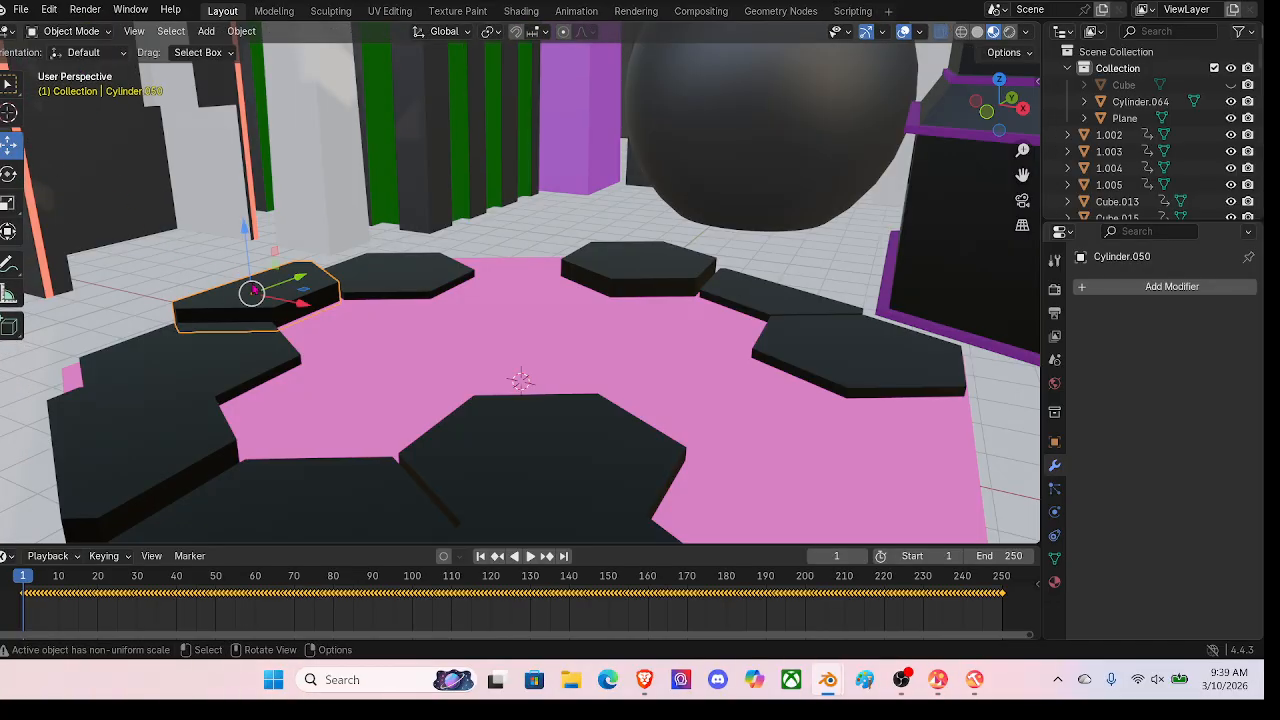
{"action": "right_click", "coordinate": [251, 292]}
{"action": "middle_click_drag", "start_coordinate": [395, 296], "coordinate": [519, 343]}
{"action": "middle_click_drag", "start_coordinate": [517, 206], "coordinate": [463, 396], "text": "shift"}
{"action": "middle_click_drag", "start_coordinate": [546, 182], "coordinate": [589, 260]}
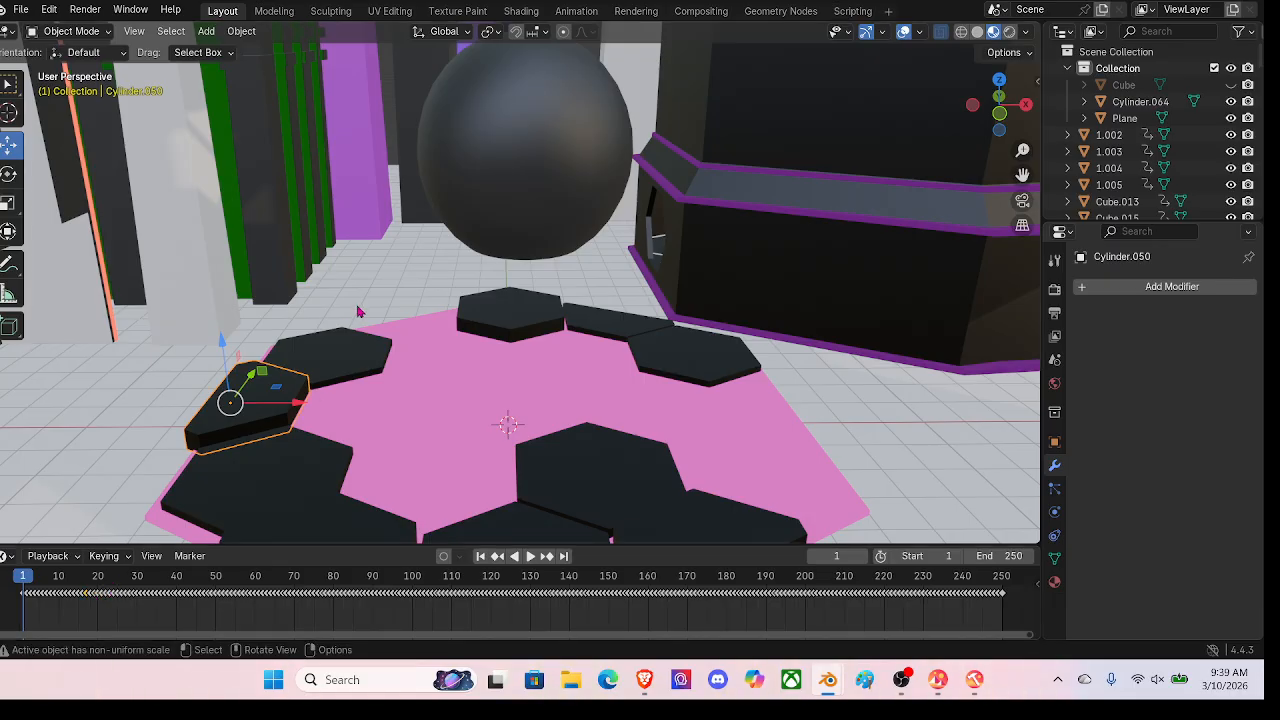
{"action": "middle_click_drag", "start_coordinate": [360, 308], "coordinate": [485, 512]}
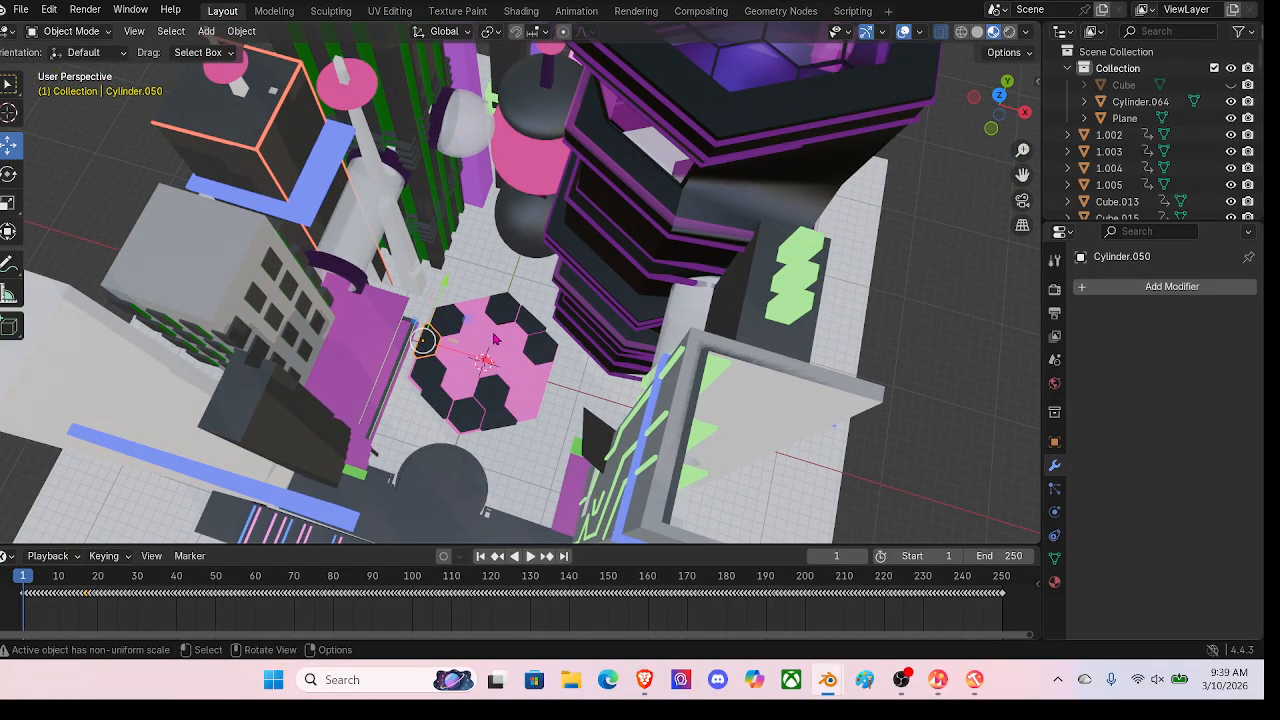
{"action": "key", "text": "ctrl+z"}
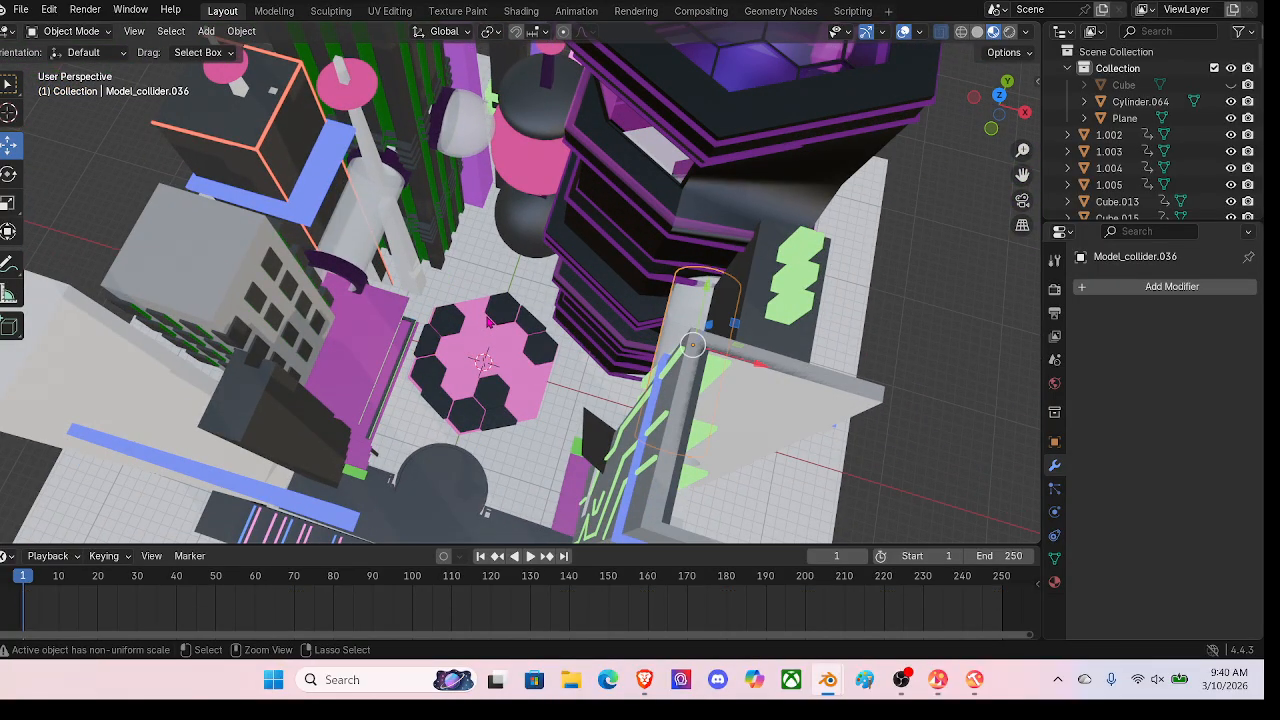
Step: Leave mesh editing of the tube collider and delete the cutting cylinder Cylinder.064 inside the HEX club
{"action": "key", "text": "Tab"}
{"action": "middle_click_drag", "start_coordinate": [488, 320], "coordinate": [649, 351]}
{"action": "scroll", "coordinate": [643, 334], "scroll_direction": "up", "scroll_amount": 6}
{"action": "scroll", "coordinate": [649, 351], "scroll_direction": "up", "scroll_amount": 9}
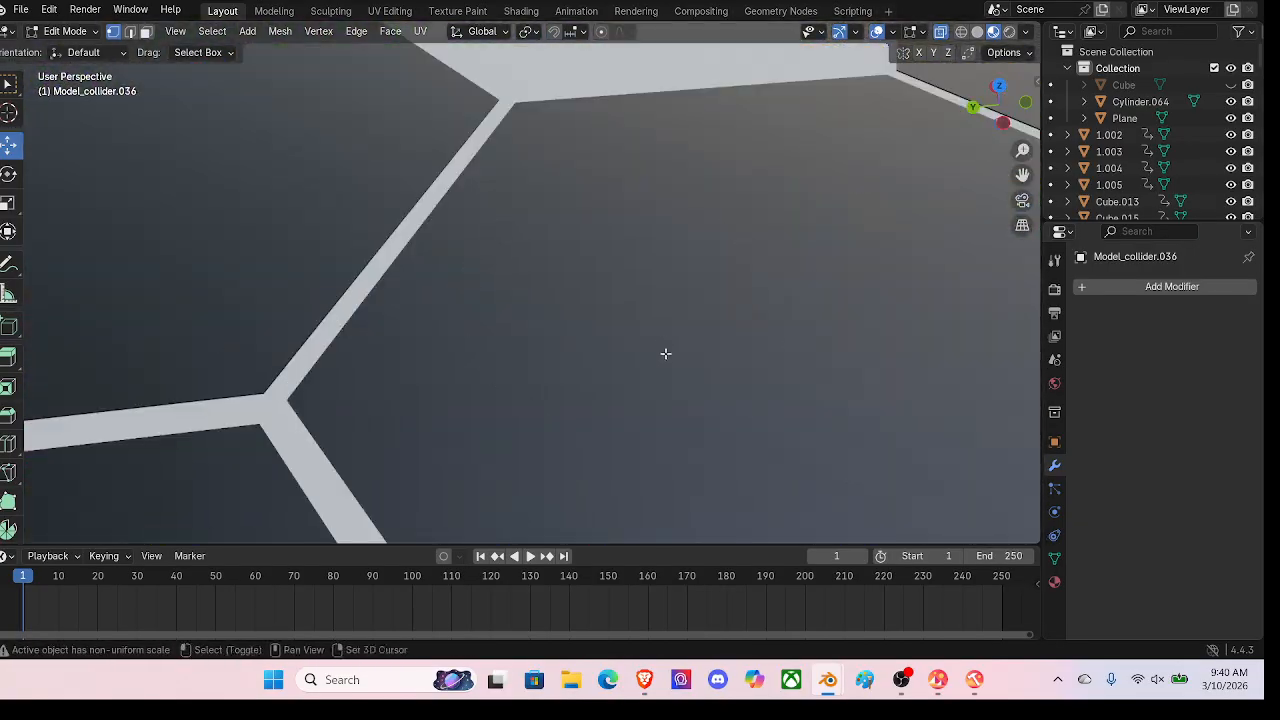
{"action": "scroll", "coordinate": [666, 353], "scroll_direction": "down", "scroll_amount": 12}
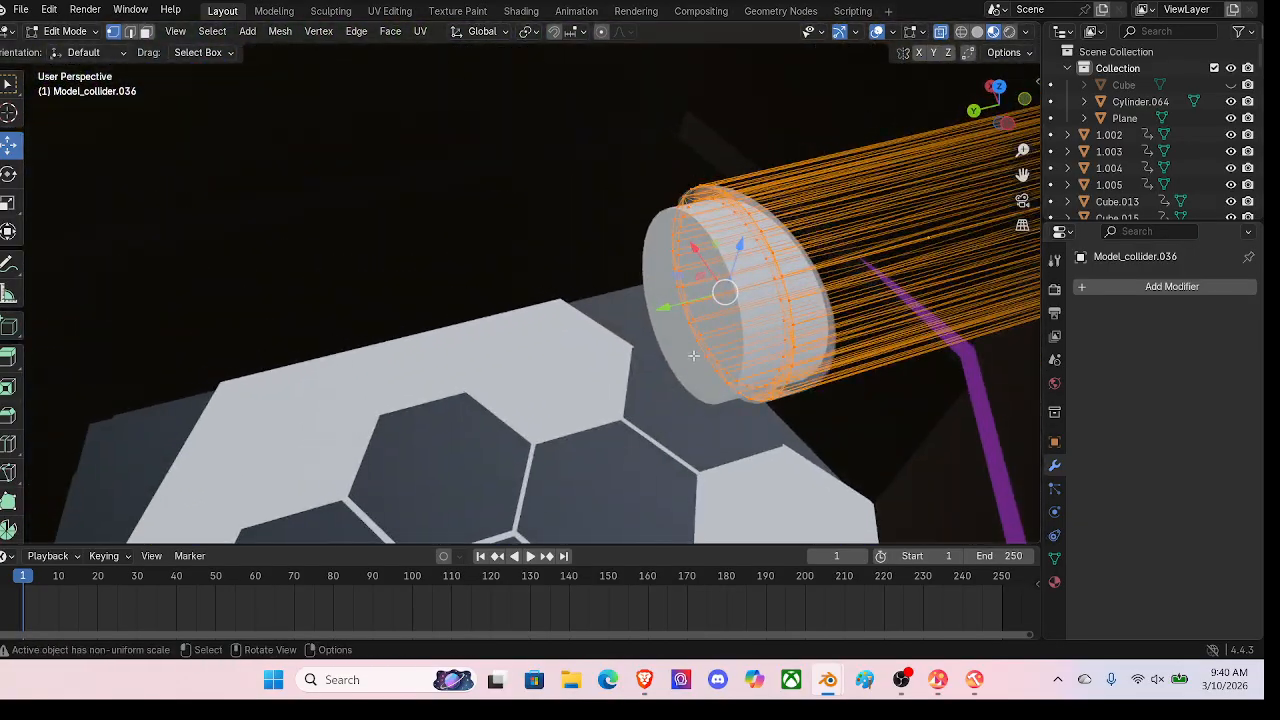
{"action": "key", "text": "alt+a"}
{"action": "left_click", "coordinate": [65, 31]}
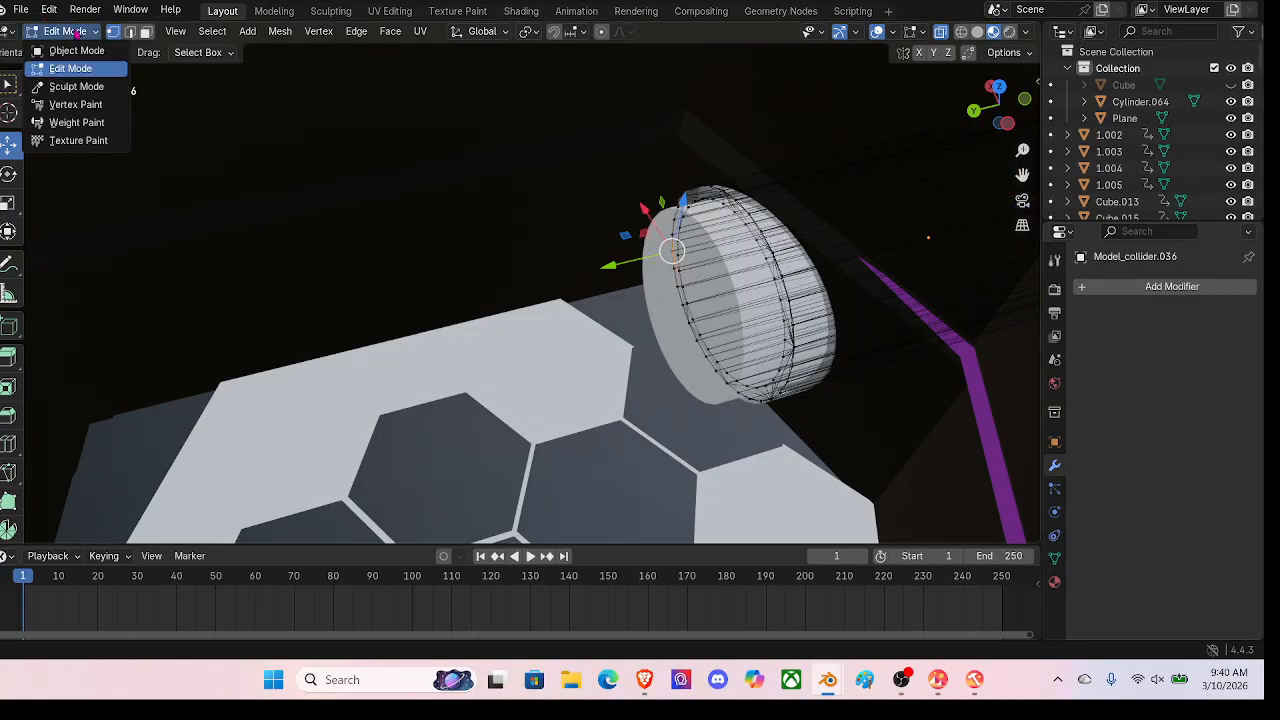
{"action": "left_click", "coordinate": [80, 47]}
{"action": "left_click", "coordinate": [727, 276]}
{"action": "key", "text": "x"}
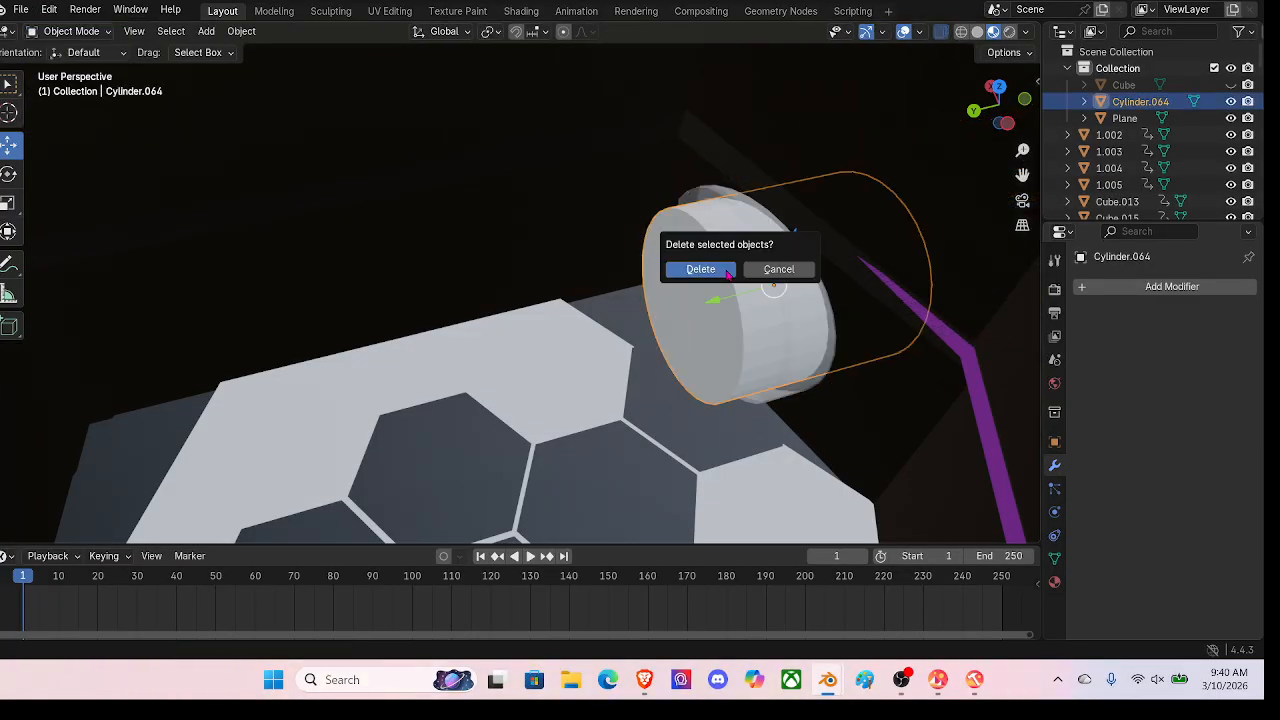
{"action": "left_click", "coordinate": [688, 271]}
Step: Delete all objects of the stacked upper HEX club section
{"action": "scroll", "coordinate": [678, 287], "scroll_direction": "down", "scroll_amount": 10}
{"action": "middle_click_drag", "start_coordinate": [678, 287], "coordinate": [517, 296]}
{"action": "scroll", "coordinate": [517, 296], "scroll_direction": "up", "scroll_amount": 4}
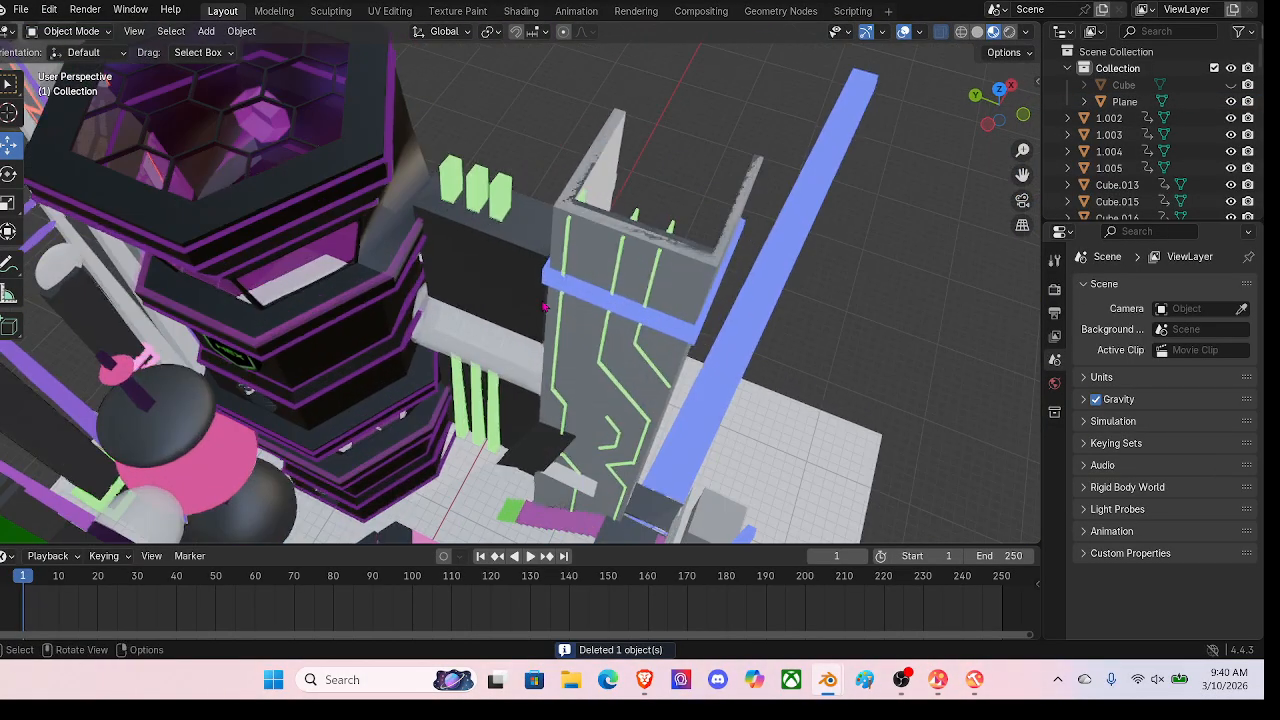
{"action": "middle_click_drag", "start_coordinate": [437, 309], "coordinate": [584, 368]}
{"action": "middle_click_drag", "start_coordinate": [584, 368], "coordinate": [565, 343]}
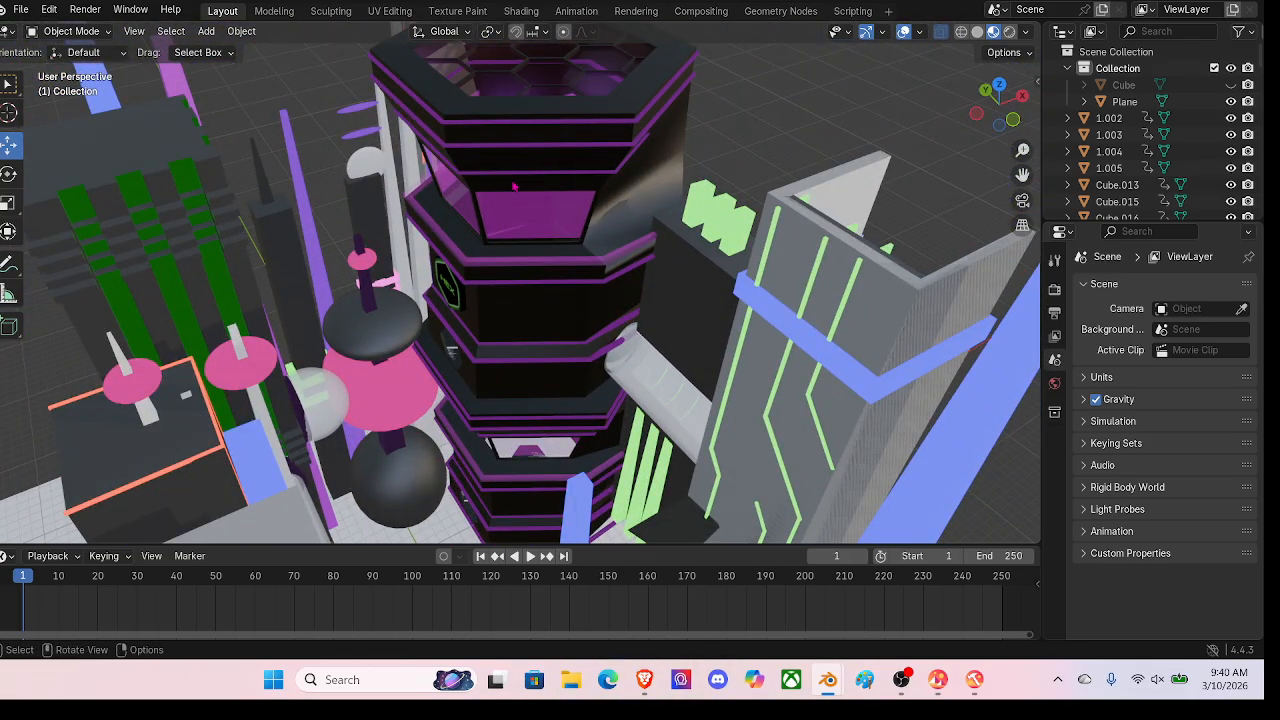
{"action": "middle_click_drag", "start_coordinate": [607, 181], "coordinate": [555, 240]}
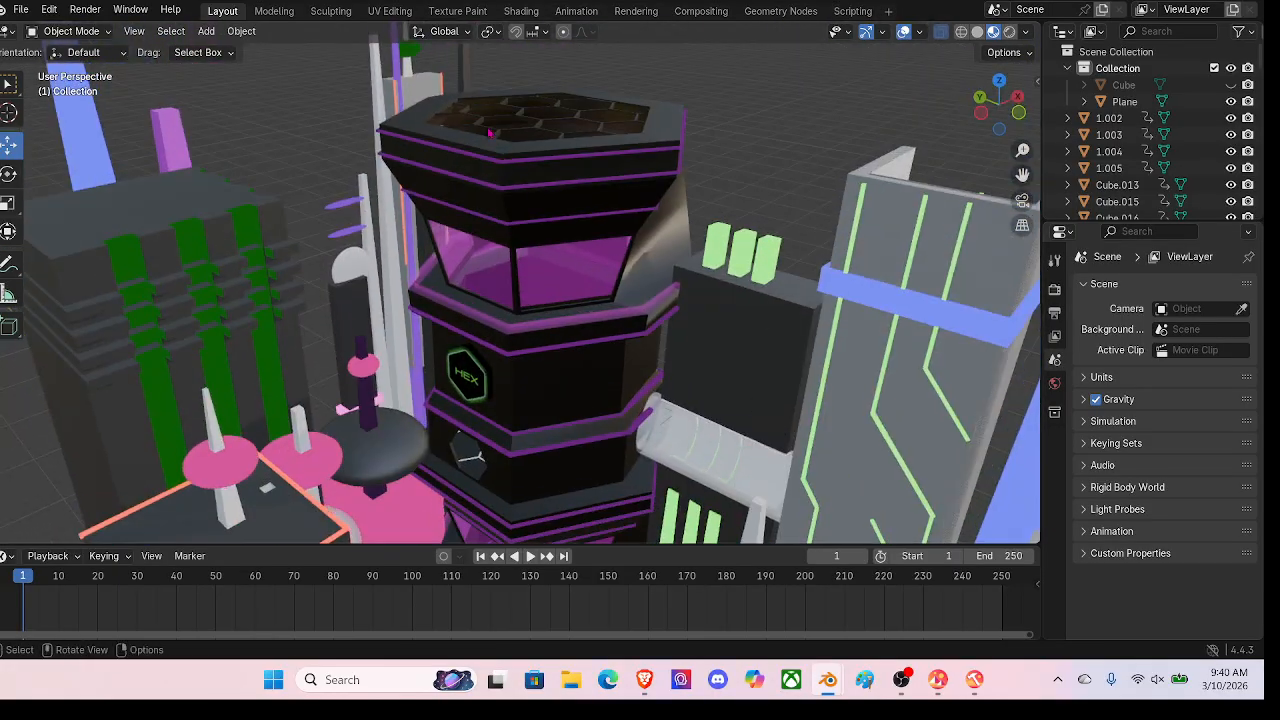
{"action": "left_click_drag", "start_coordinate": [487, 127], "coordinate": [631, 366]}
{"action": "key", "text": "x"}
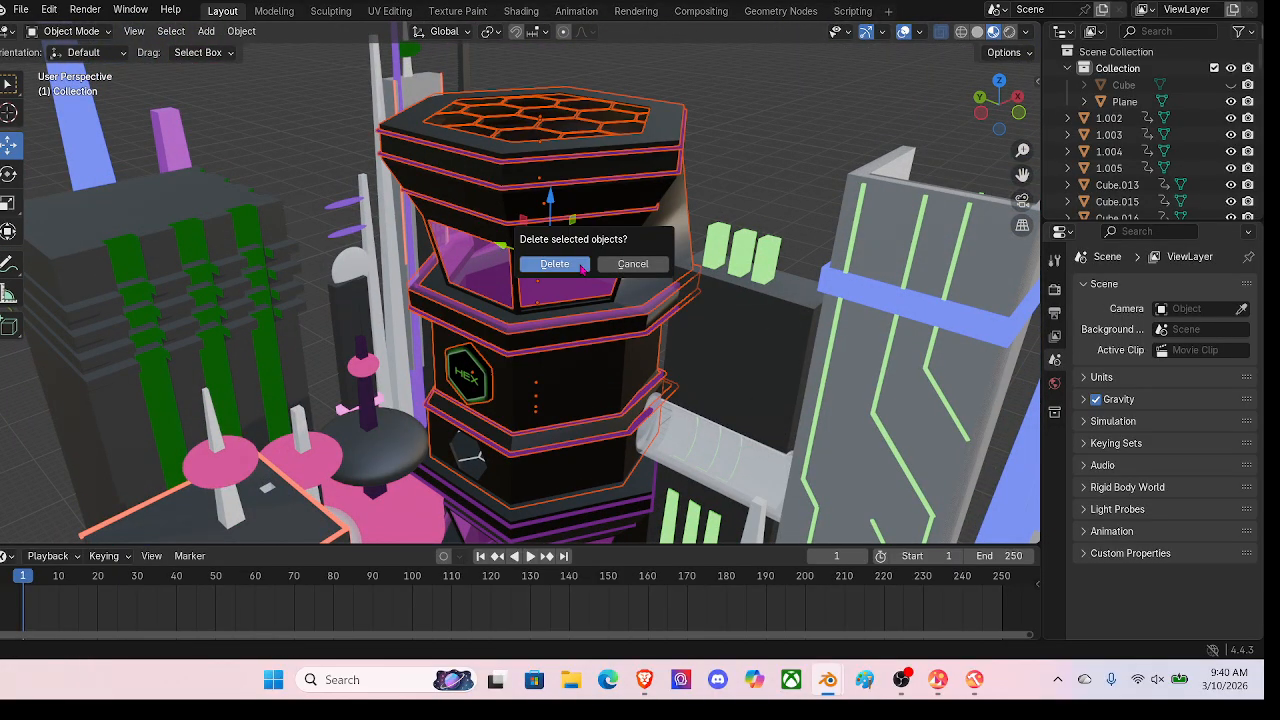
{"action": "left_click", "coordinate": [582, 268]}
Step: Examine the city without the upper HEX club and undo its deletion
{"action": "key", "text": "Home"}
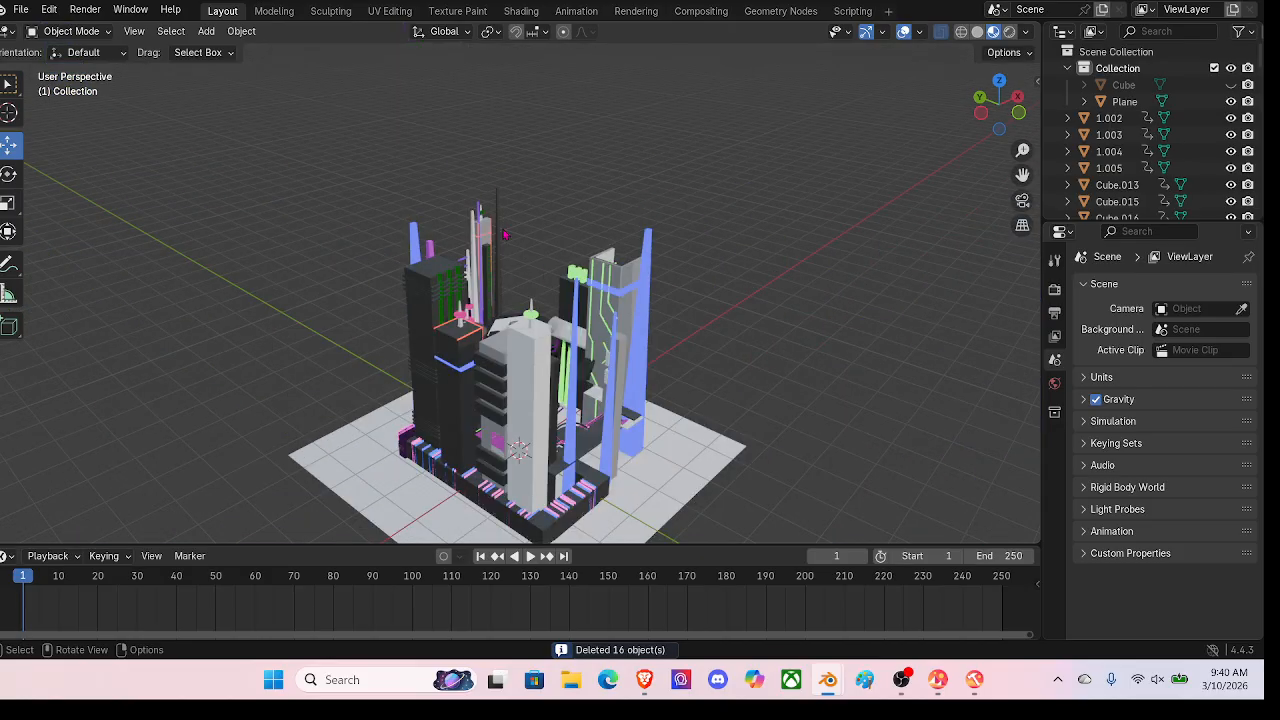
{"action": "middle_click_drag", "start_coordinate": [398, 172], "coordinate": [405, 220]}
{"action": "middle_click_drag", "start_coordinate": [712, 380], "coordinate": [698, 362]}
{"action": "scroll", "coordinate": [698, 362], "scroll_direction": "up", "scroll_amount": 3}
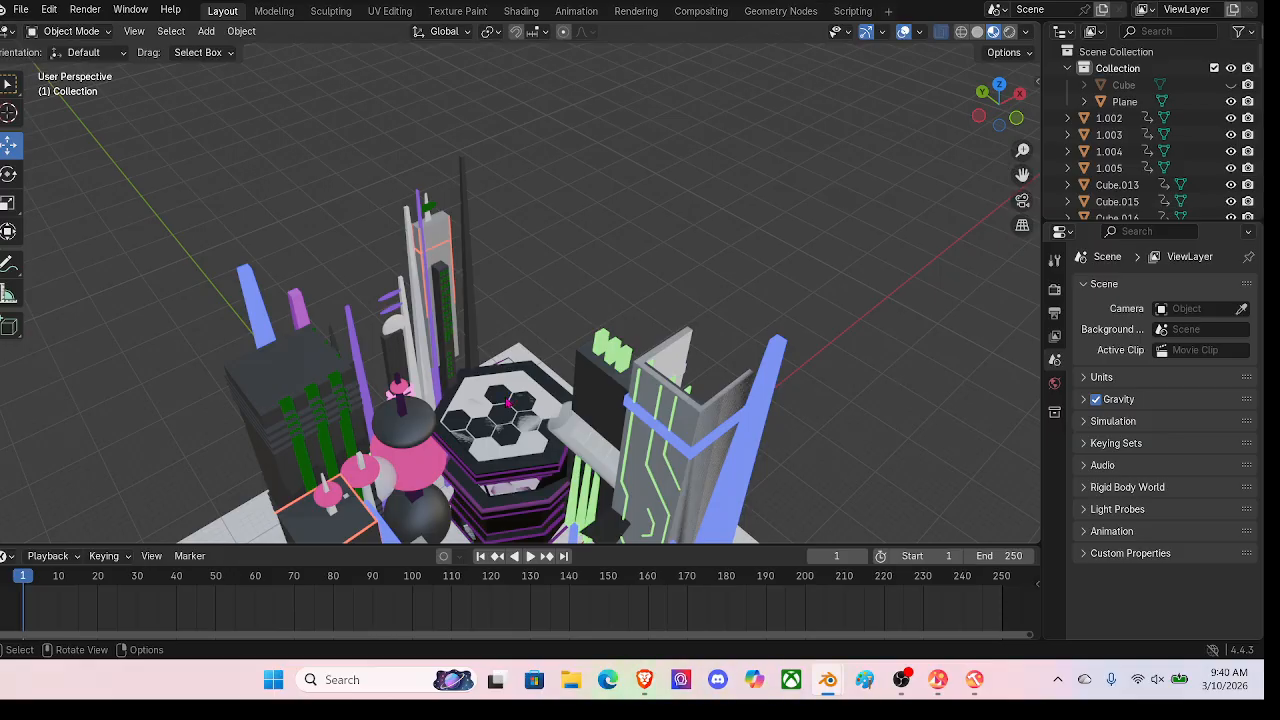
{"action": "key", "text": "ctrl+z"}
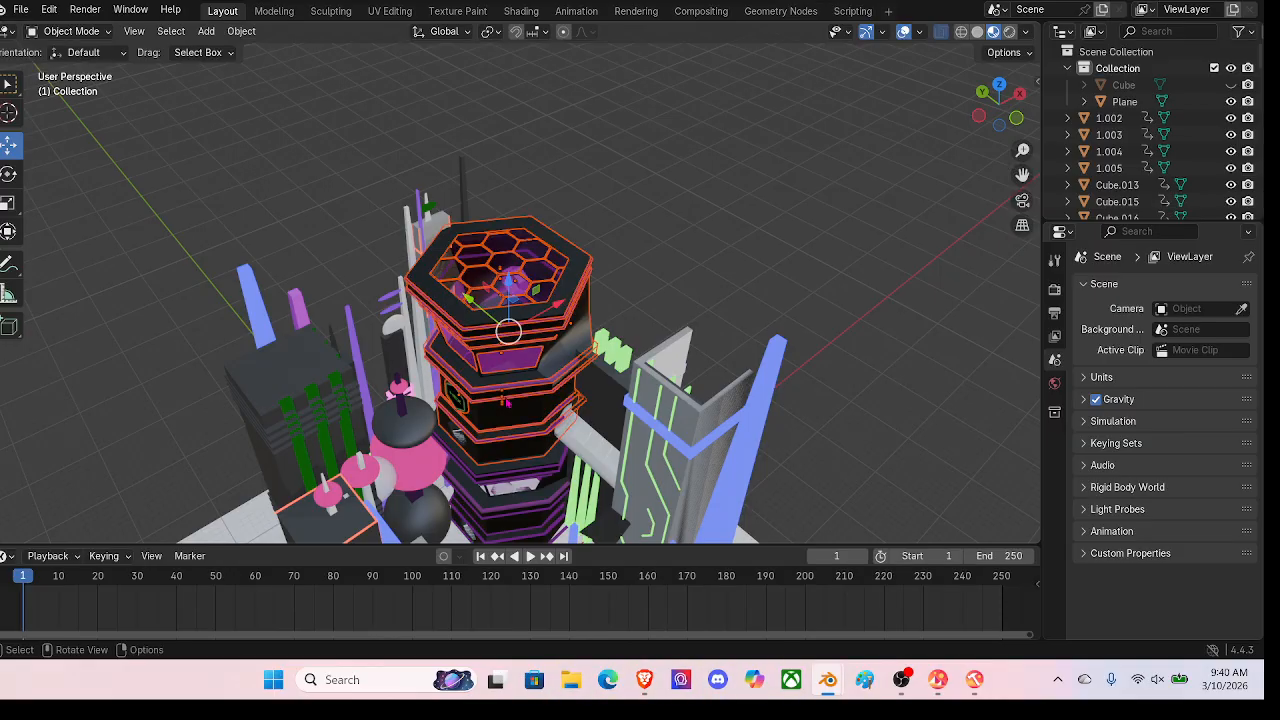
Step: Delete the black tile group Cylinder.046 and one more object from the street-level hexagonal platform
{"action": "mouse_move", "coordinate": [653, 267]}
{"action": "middle_mouse_down"}
{"action": "mouse_move", "coordinate": [537, 334]}
{"action": "mouse_move", "coordinate": [645, 245]}
{"action": "middle_mouse_up"}
{"action": "middle_click_drag", "start_coordinate": [580, 347], "coordinate": [510, 338]}
{"action": "scroll", "coordinate": [593, 337], "scroll_direction": "up", "scroll_amount": 2}
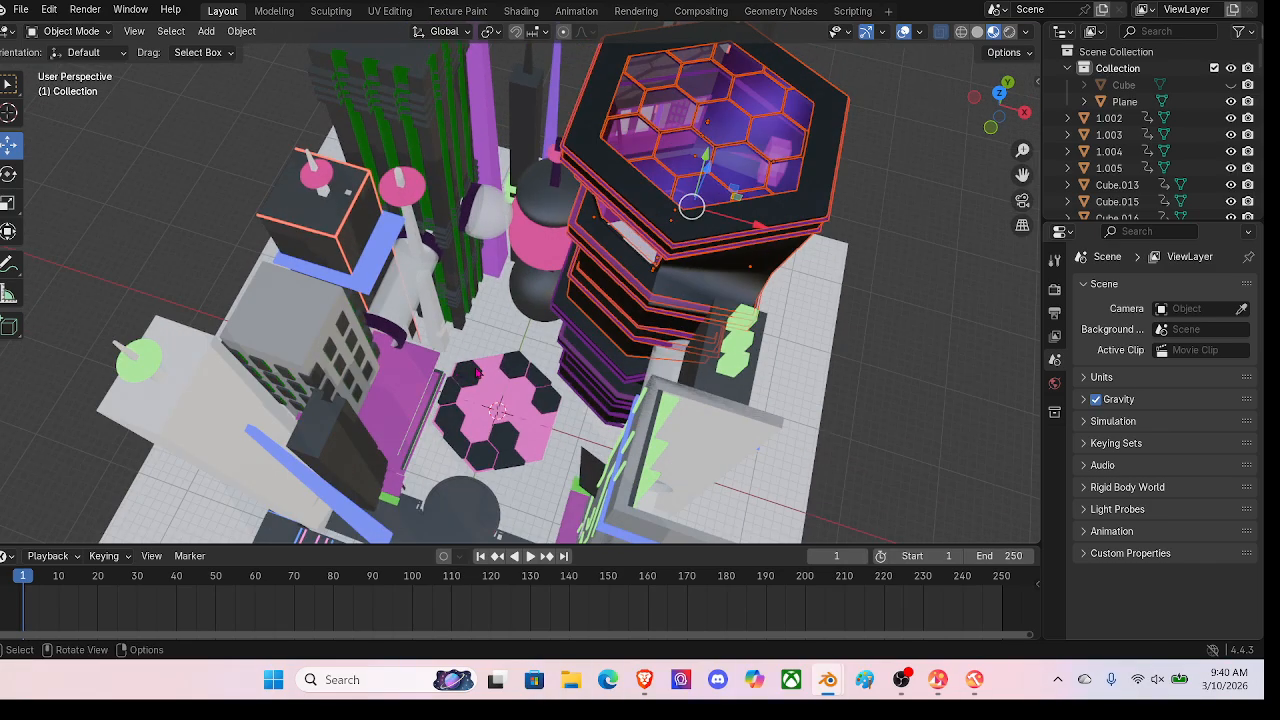
{"action": "left_click", "coordinate": [481, 455]}
{"action": "key", "text": "x"}
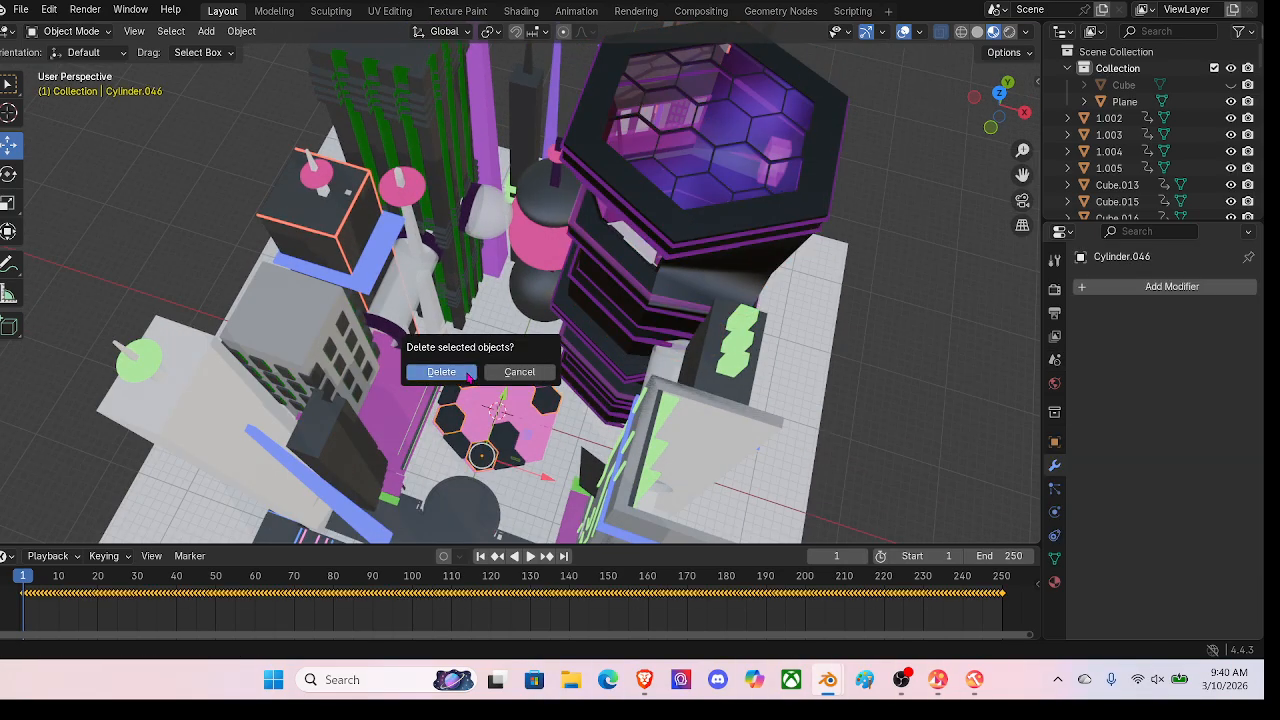
{"action": "left_click", "coordinate": [468, 377]}
{"action": "left_click", "coordinate": [475, 378]}
{"action": "key", "text": "x"}
{"action": "left_click", "coordinate": [476, 379]}
Step: Delete the pink hexagonal base Cylinder.065 and the object beneath the same spot of the street-level platform
{"action": "left_click", "coordinate": [478, 390]}
{"action": "key", "text": "x"}
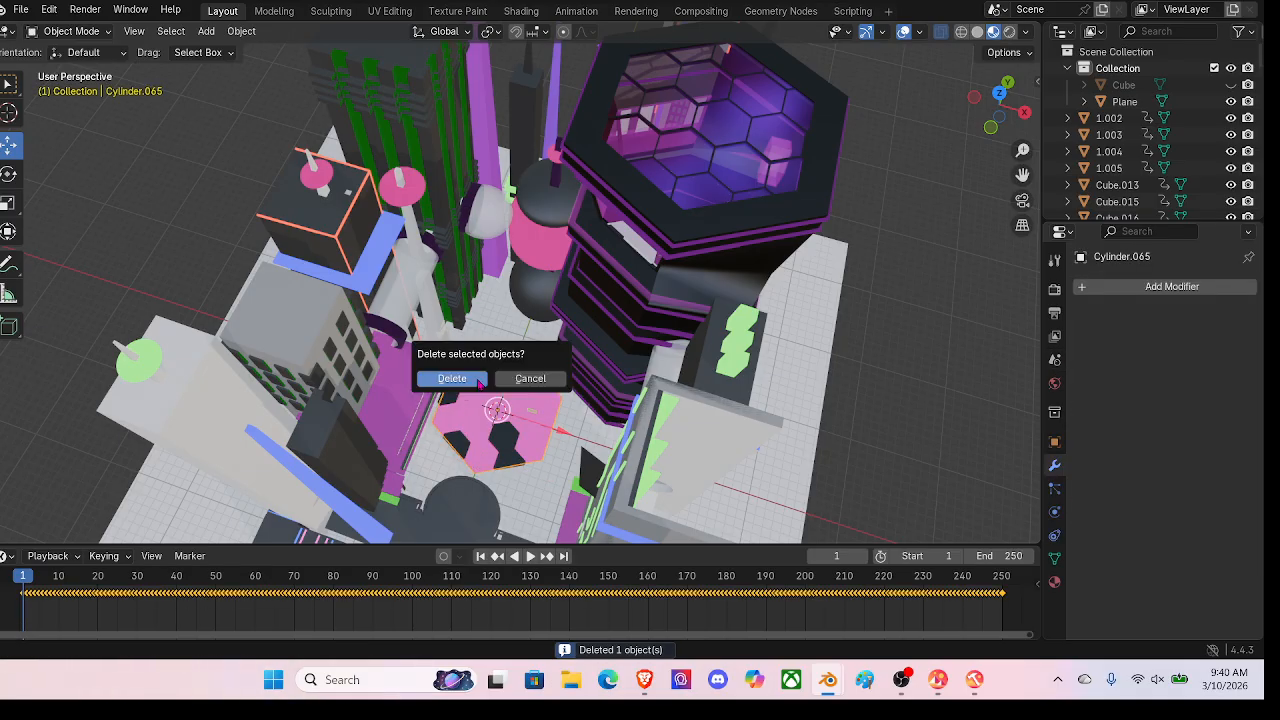
{"action": "left_click", "coordinate": [478, 388]}
{"action": "left_click", "coordinate": [479, 388]}
{"action": "key", "text": "x"}
{"action": "left_click", "coordinate": [480, 387]}
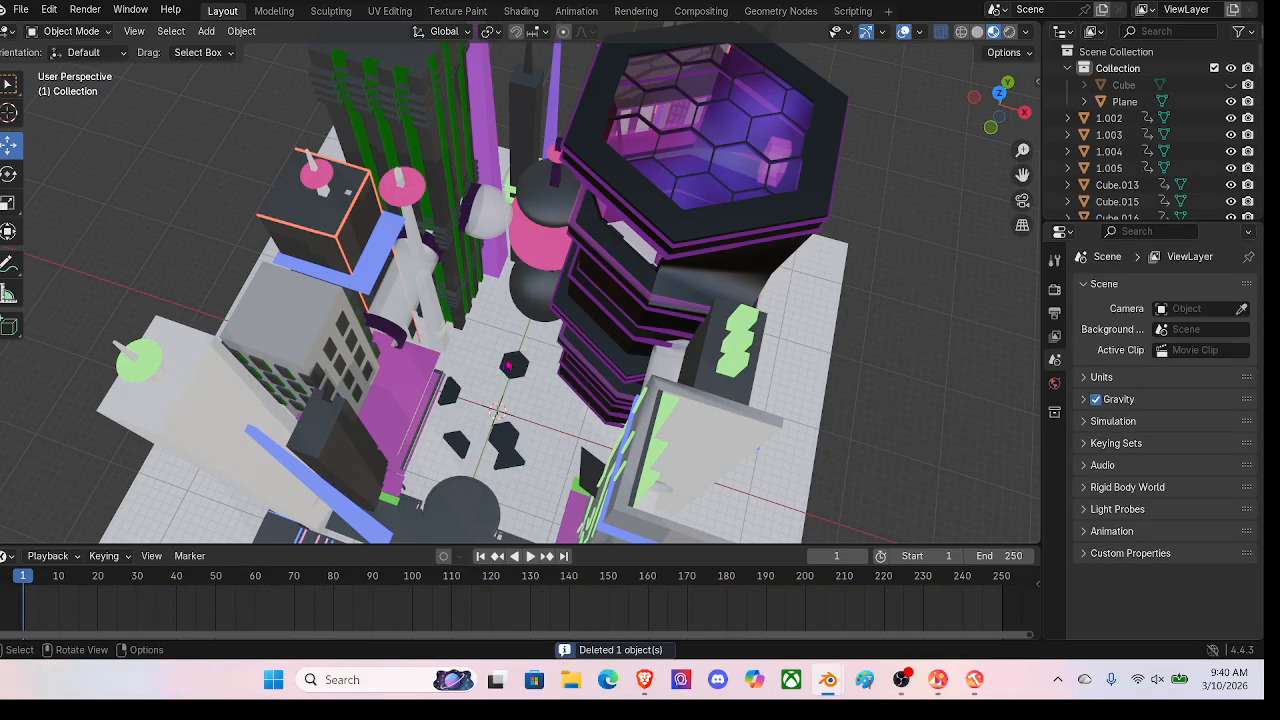
Step: Delete the dark hexagonal tile group Cylinder.024 and the other object at its spot on the street-level platform
{"action": "left_click", "coordinate": [508, 366]}
{"action": "key", "text": "x"}
{"action": "left_click", "coordinate": [506, 359]}
{"action": "left_click", "coordinate": [497, 412]}
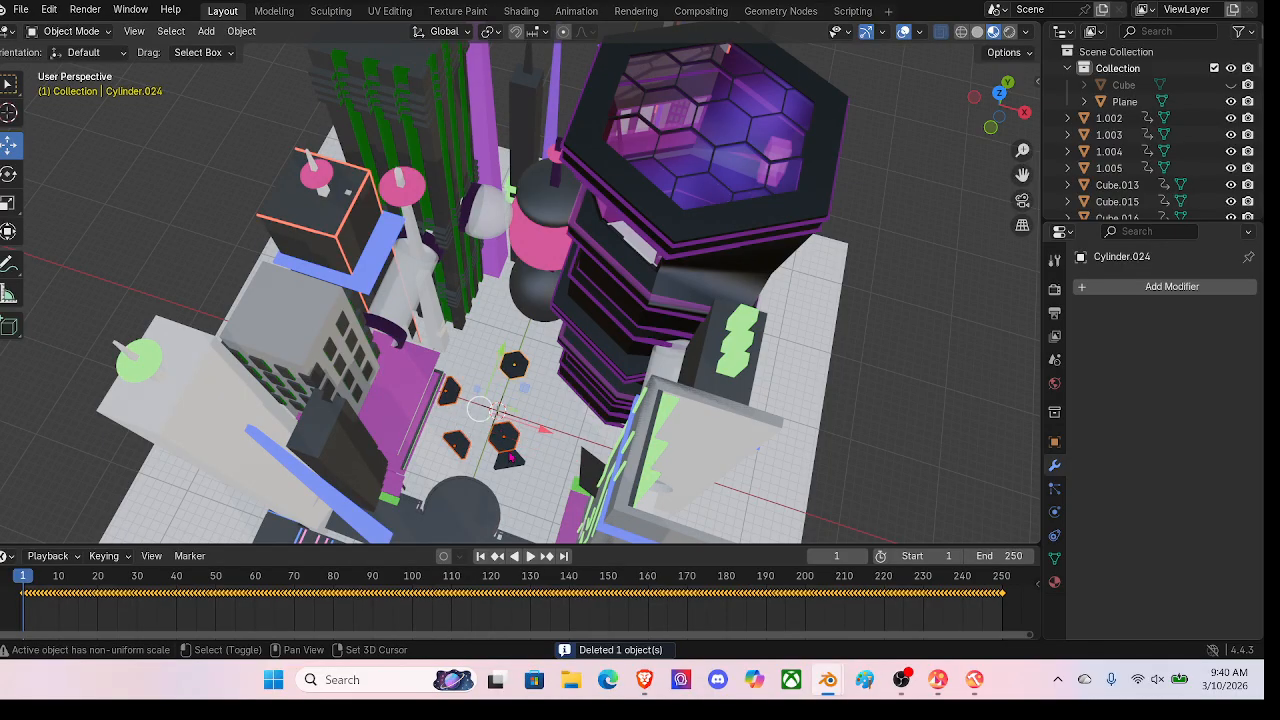
{"action": "key", "text": "x"}
{"action": "left_click", "coordinate": [503, 460]}
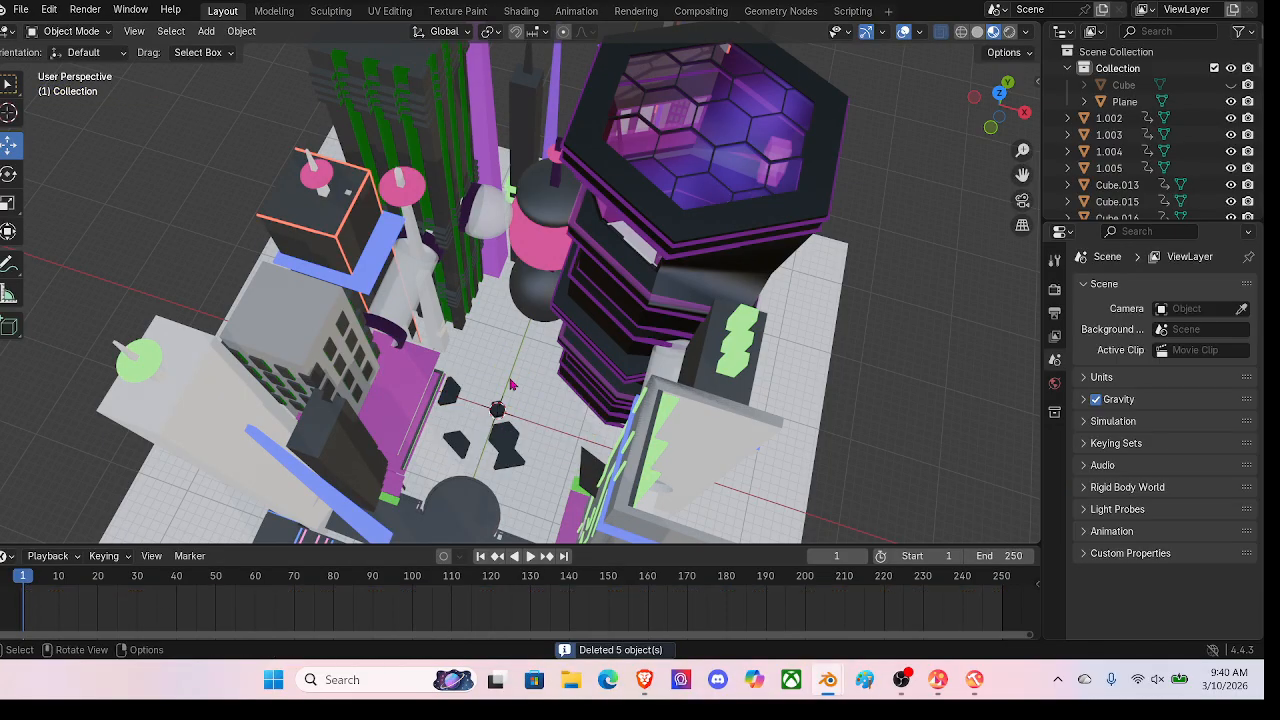
Step: Delete the remaining street-level collider pieces, including Model_Collider.004 and Model_Collider.010
{"action": "left_click", "coordinate": [452, 399]}
{"action": "left_click", "coordinate": [475, 418]}
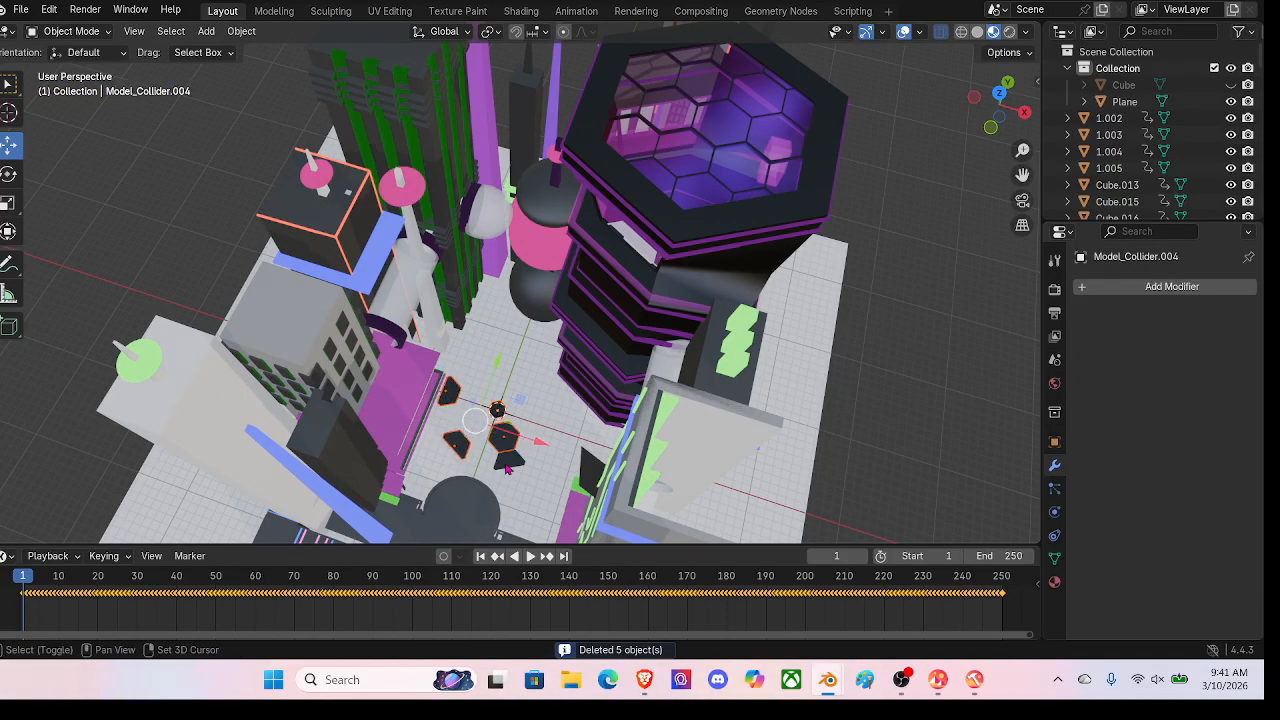
{"action": "key", "text": "x"}
{"action": "left_click", "coordinate": [506, 468]}
{"action": "left_click", "coordinate": [498, 416]}
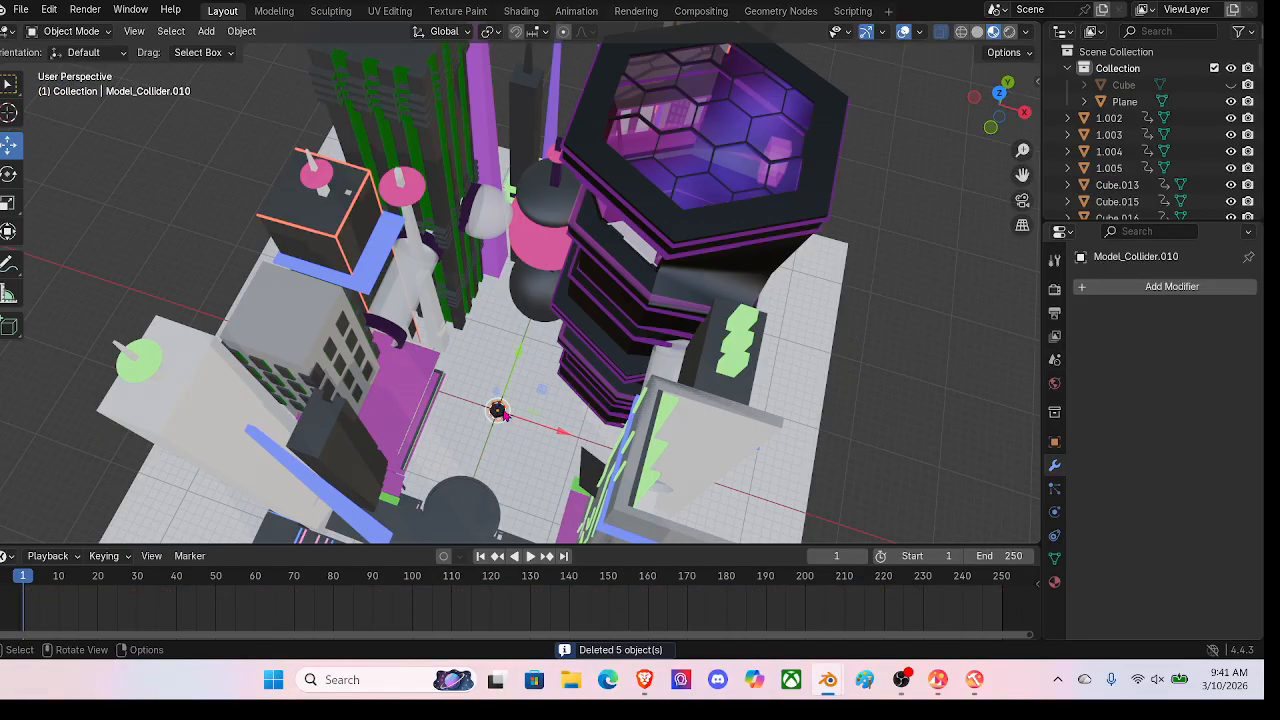
{"action": "key", "text": "x"}
{"action": "left_click", "coordinate": [498, 414]}
Step: Delete the stacked upper HEX club section with its honeycomb roof and purple-trimmed walls
{"action": "middle_click_drag", "start_coordinate": [502, 416], "coordinate": [644, 330]}
{"action": "middle_click_drag", "start_coordinate": [676, 175], "coordinate": [738, 152]}
{"action": "left_click", "coordinate": [738, 152]}
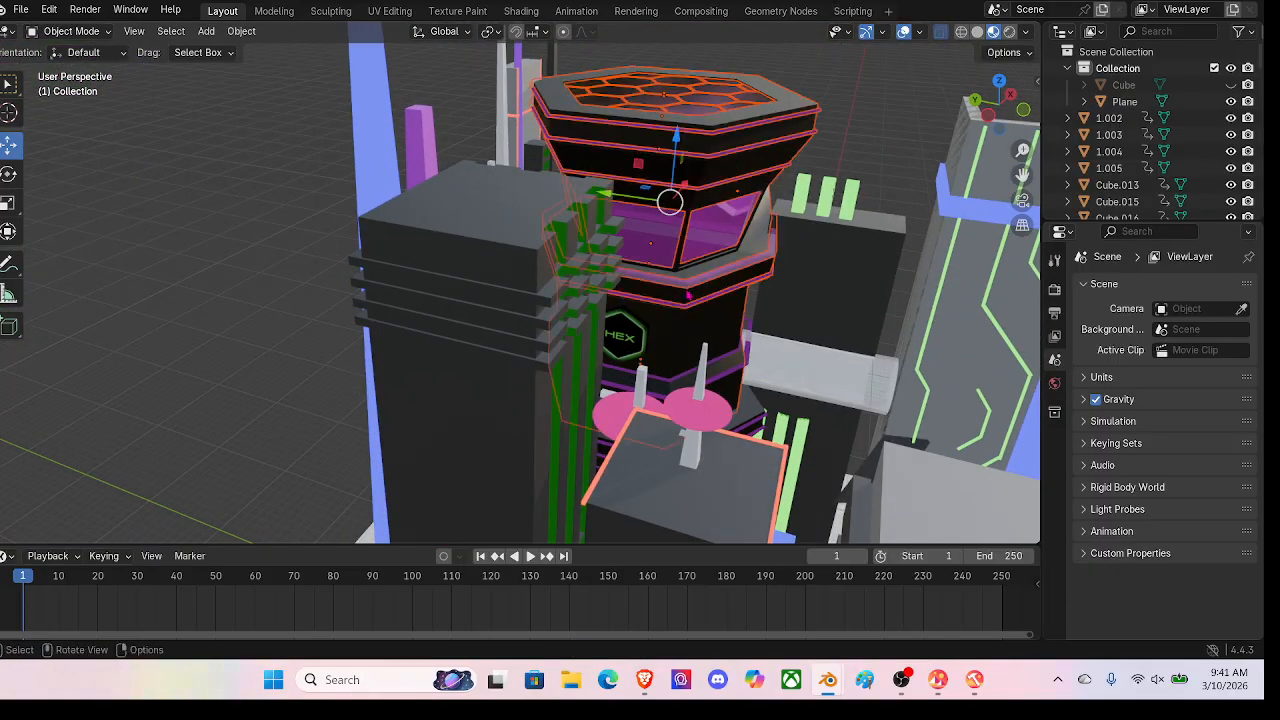
{"action": "scroll", "coordinate": [738, 152], "scroll_direction": "down", "scroll_amount": 2}
{"action": "key", "text": "x"}
{"action": "left_click", "coordinate": [669, 298]}
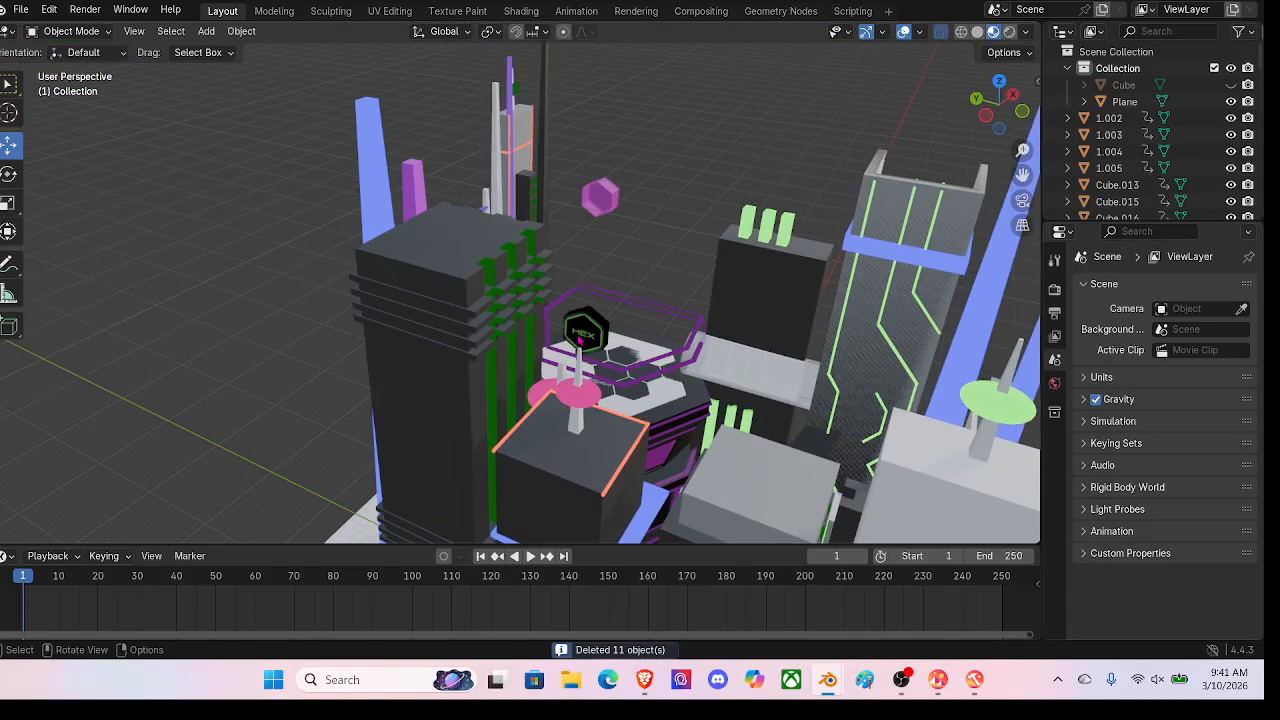
Step: Delete the leftover HEX sign and the floating pink hexagon Cylinder.043 above the lower club
{"action": "left_click", "coordinate": [582, 335]}
{"action": "key", "text": "x"}
{"action": "left_click", "coordinate": [582, 335]}
{"action": "left_click", "coordinate": [600, 197]}
{"action": "key", "text": "x"}
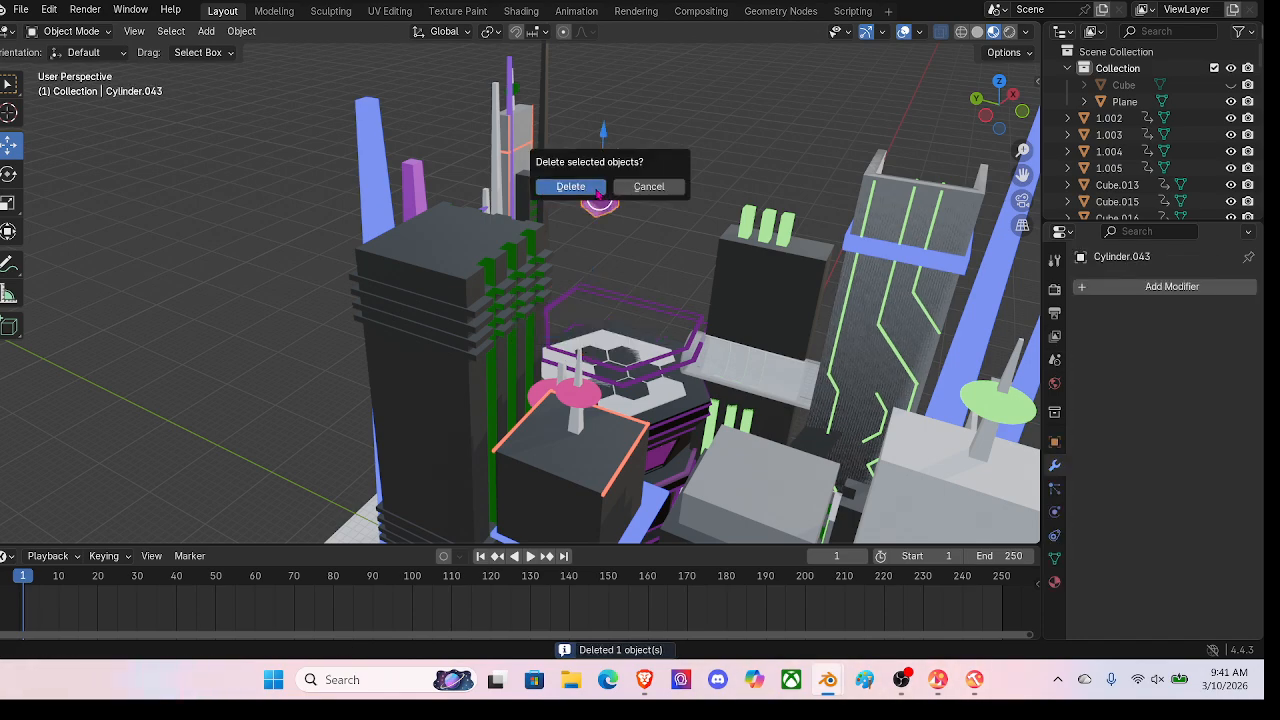
{"action": "left_click", "coordinate": [578, 185]}
Step: Delete the purple hexagonal trim frame above the lower club and the remaining floating purple hexagon
{"action": "left_click", "coordinate": [605, 313]}
{"action": "key", "text": "x"}
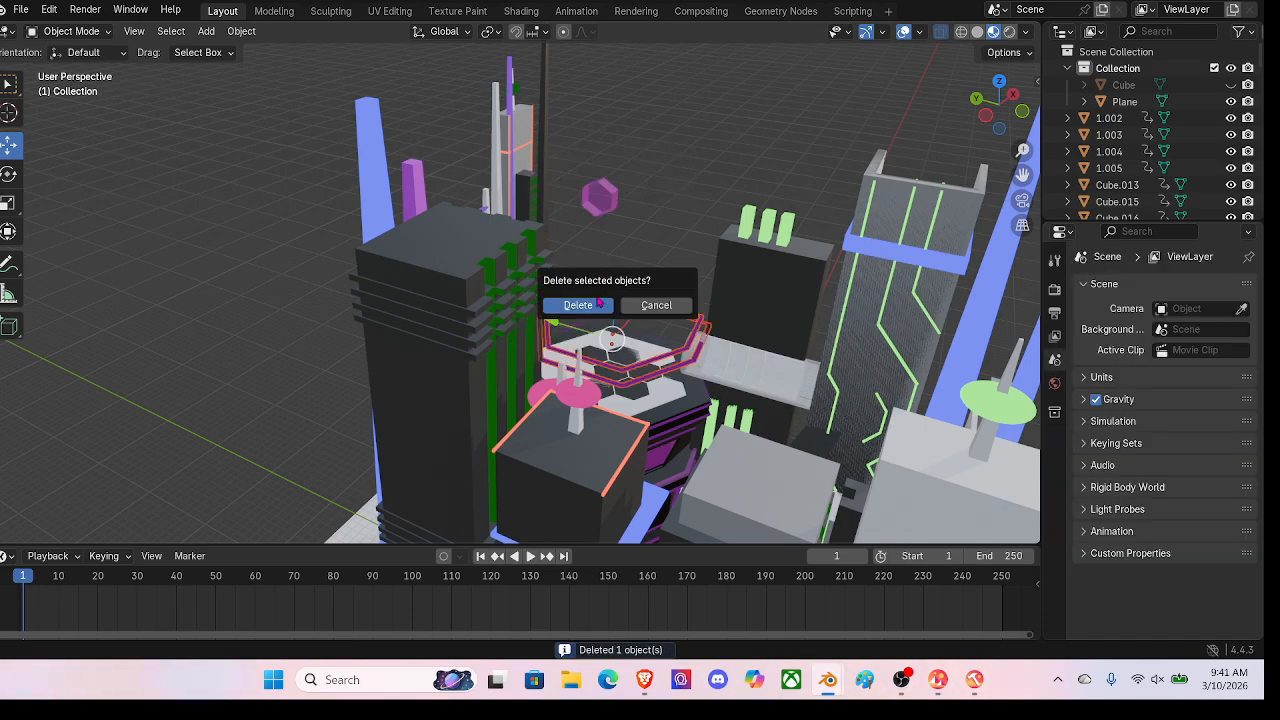
{"action": "left_click", "coordinate": [600, 303]}
{"action": "left_click", "coordinate": [600, 195]}
{"action": "key", "text": "x"}
{"action": "left_click", "coordinate": [582, 188]}
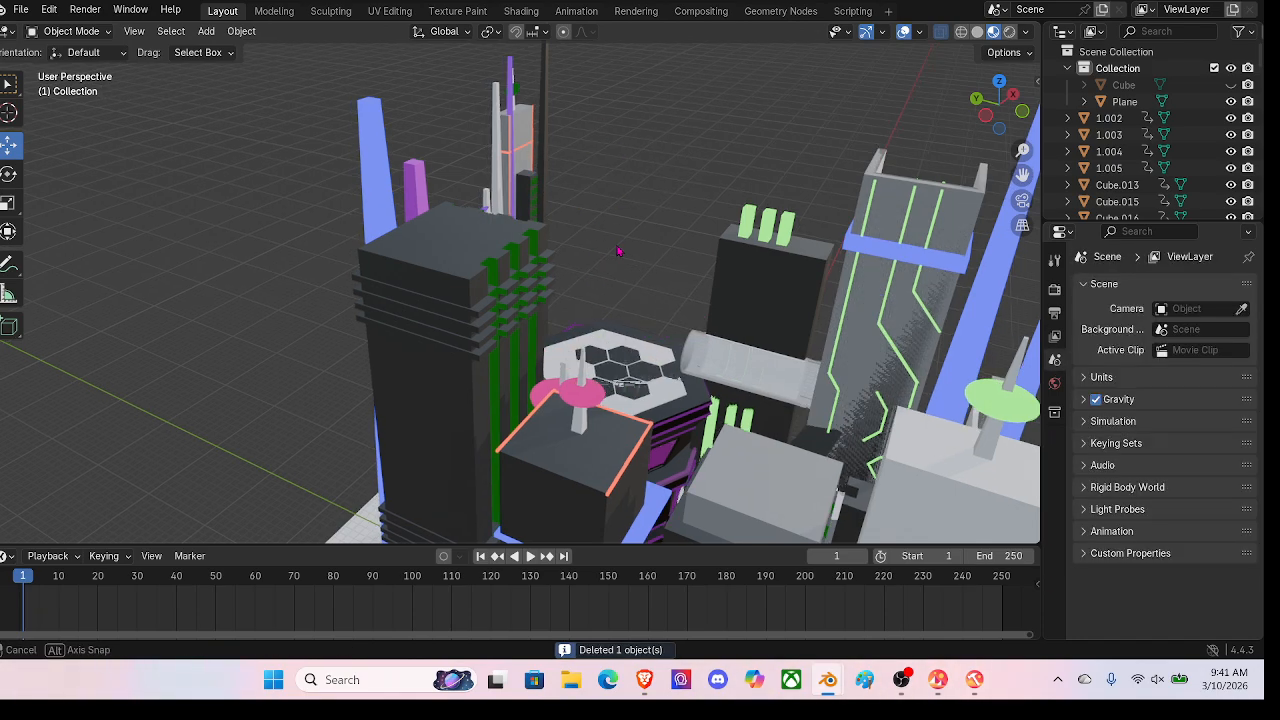
Step: Delete the ground Plane beneath the city
{"action": "middle_click_drag", "start_coordinate": [618, 251], "coordinate": [621, 81]}
{"action": "scroll", "coordinate": [625, 195], "scroll_direction": "down", "scroll_amount": 10}
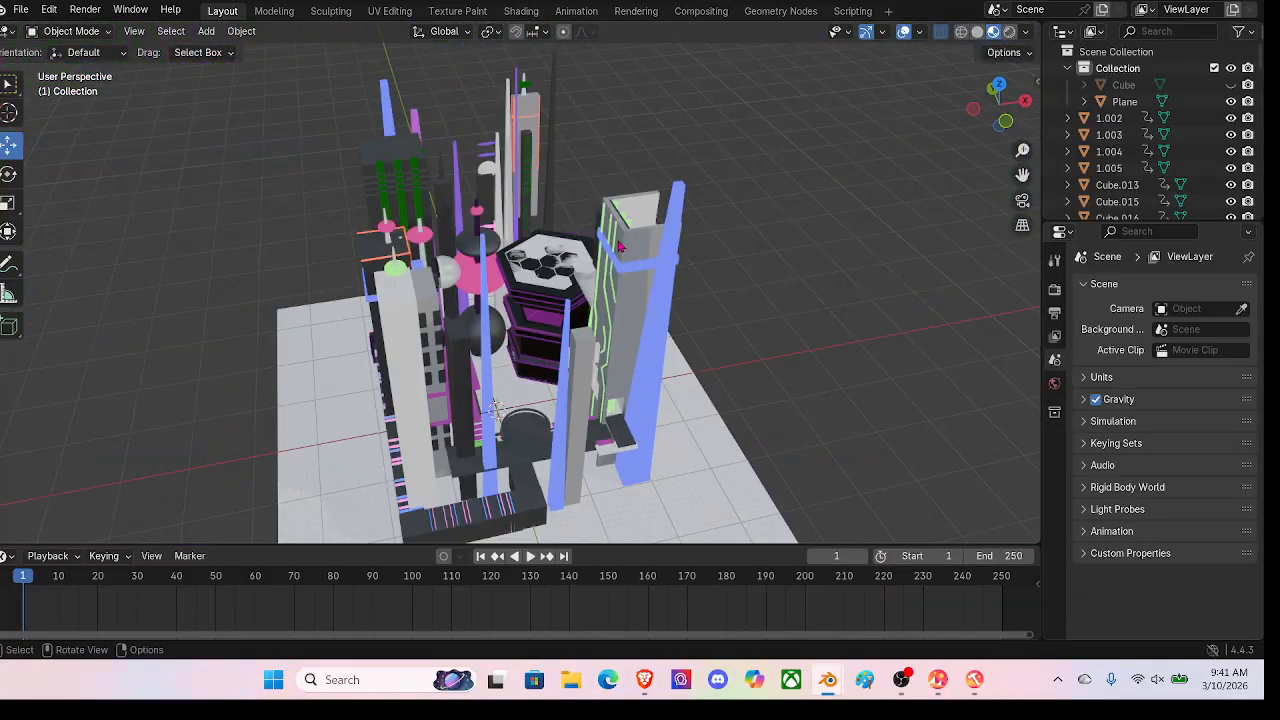
{"action": "middle_click_drag", "start_coordinate": [620, 245], "coordinate": [634, 317]}
{"action": "left_click", "coordinate": [646, 349]}
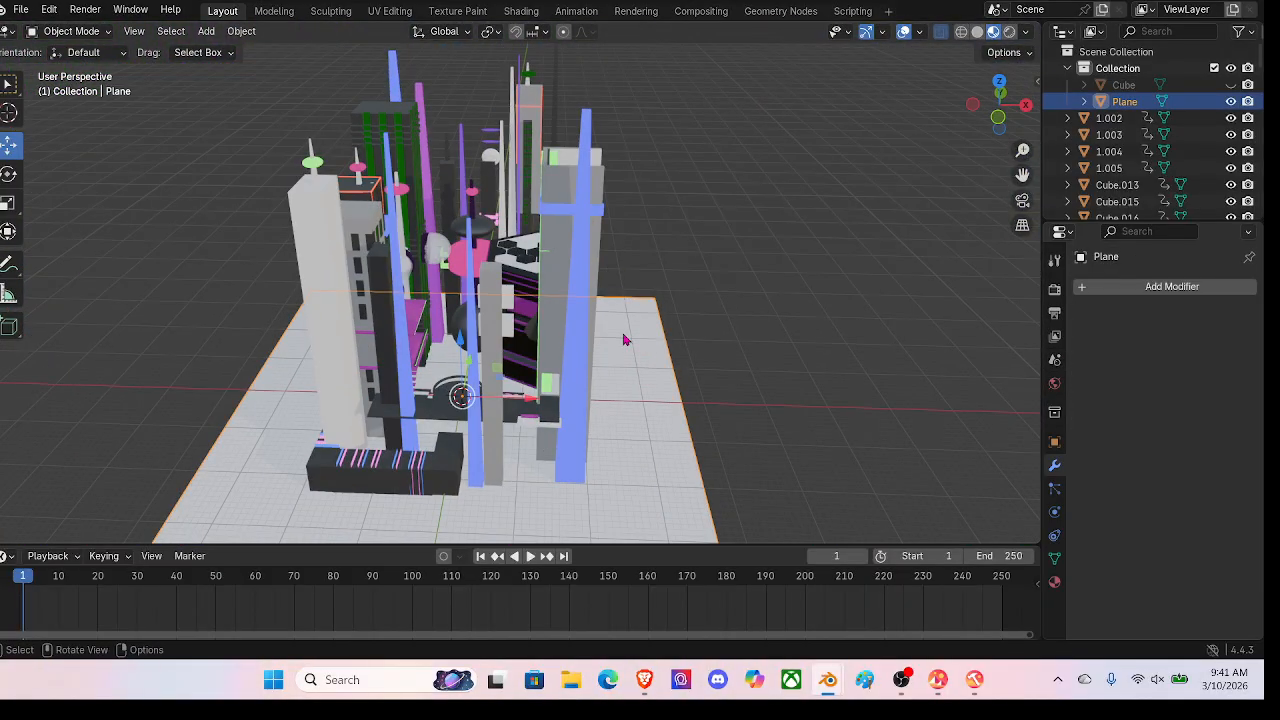
{"action": "key", "text": "x"}
{"action": "left_click", "coordinate": [625, 336]}
Step: Select all remaining city objects together
{"action": "scroll", "coordinate": [613, 275], "scroll_direction": "down", "scroll_amount": 5}
{"action": "middle_click_drag", "start_coordinate": [659, 169], "coordinate": [478, 152]}
{"action": "left_click_drag", "start_coordinate": [384, 128], "coordinate": [686, 476]}
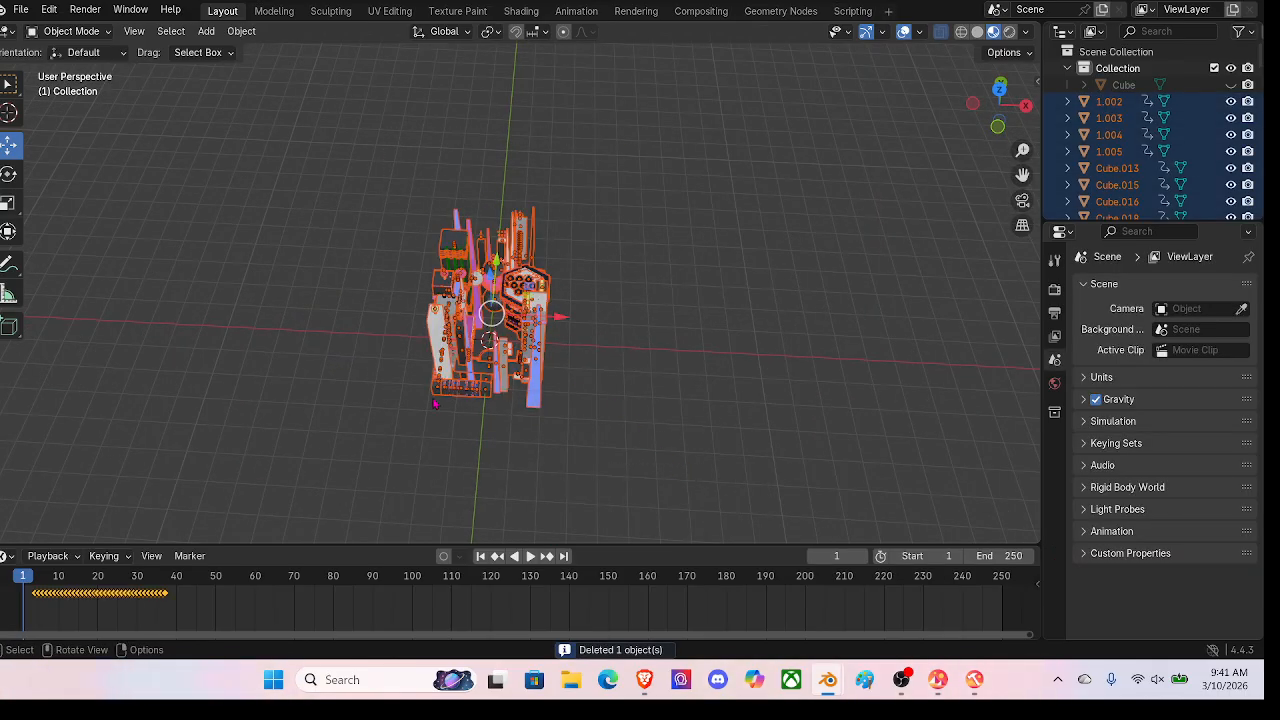
Step: Inspect the lower HEX club's walls and opening up close and play the animation briefly
{"action": "scroll", "coordinate": [480, 371], "scroll_direction": "up", "scroll_amount": 6}
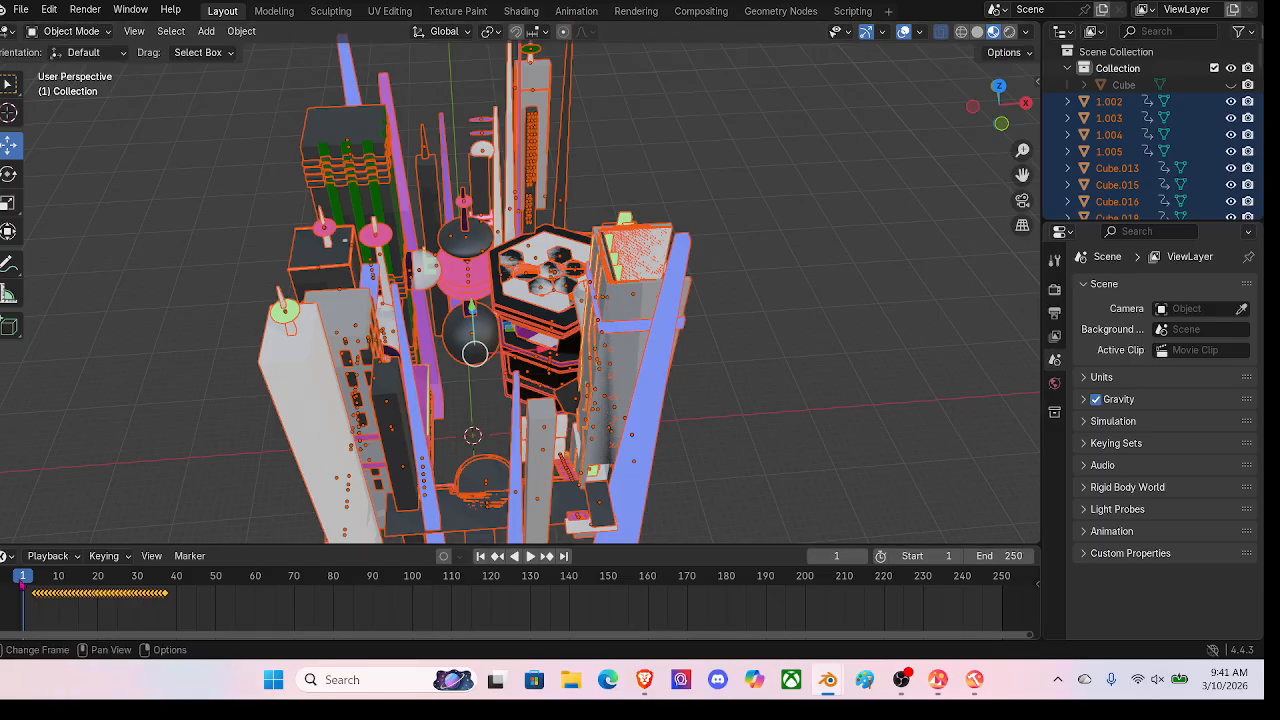
{"action": "scroll", "coordinate": [540, 430], "scroll_direction": "up", "scroll_amount": 5}
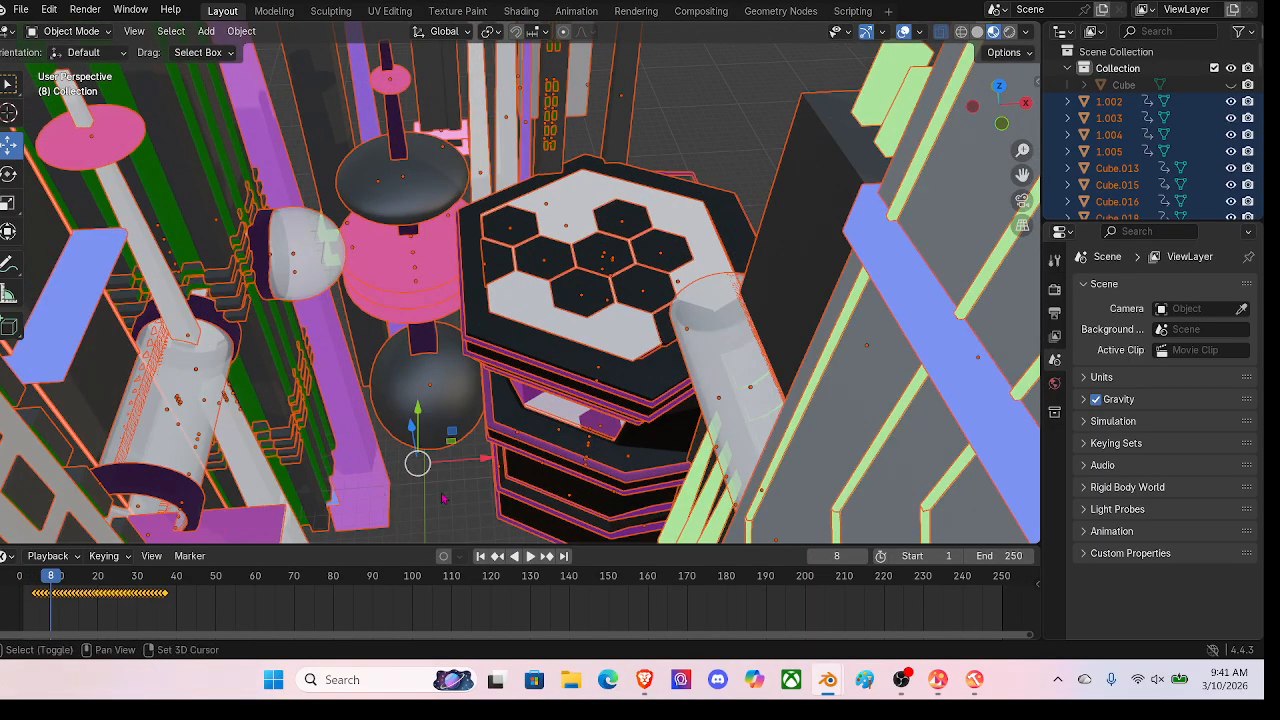
{"action": "middle_click_drag", "start_coordinate": [545, 460], "coordinate": [650, 340], "text": "shift"}
{"action": "scroll", "coordinate": [540, 215], "scroll_direction": "up", "scroll_amount": 3}
{"action": "scroll", "coordinate": [575, 215], "scroll_direction": "up", "scroll_amount": 2}
{"action": "middle_click_drag", "start_coordinate": [395, 362], "coordinate": [429, 377]}
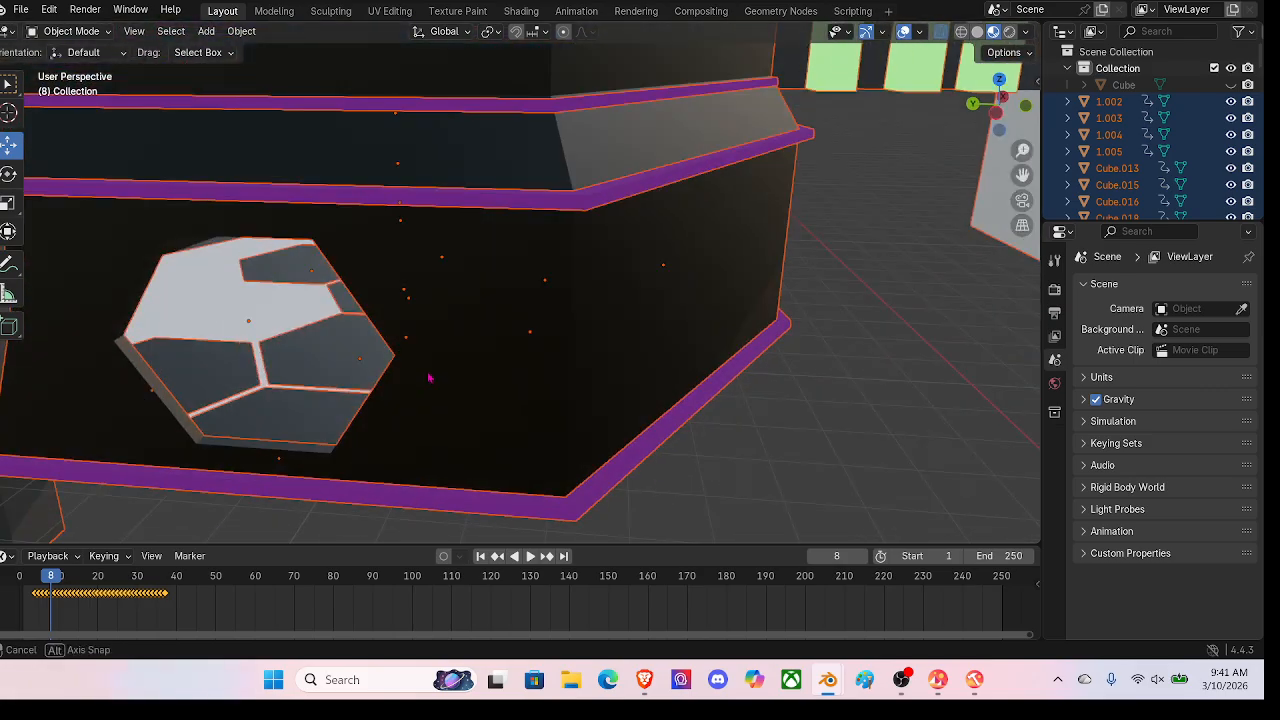
{"action": "left_click", "coordinate": [531, 557]}
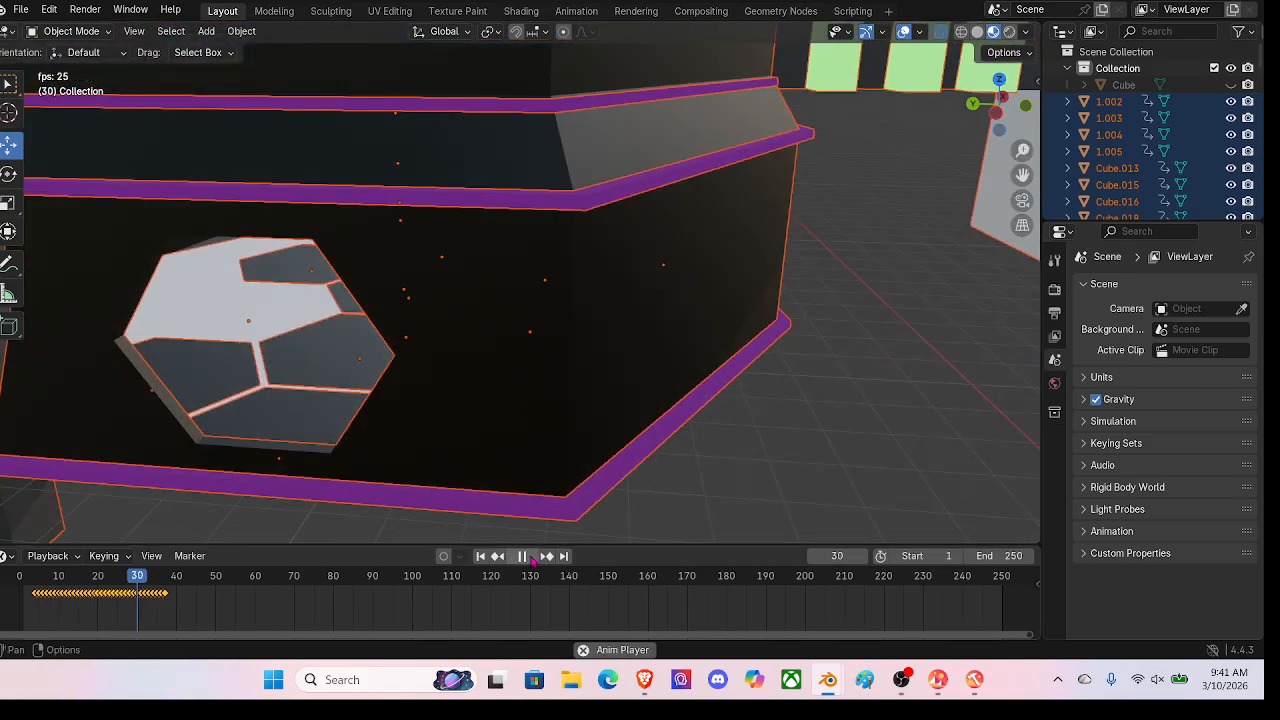
{"action": "left_click", "coordinate": [531, 558]}
{"action": "middle_click_drag", "start_coordinate": [480, 440], "coordinate": [365, 515]}
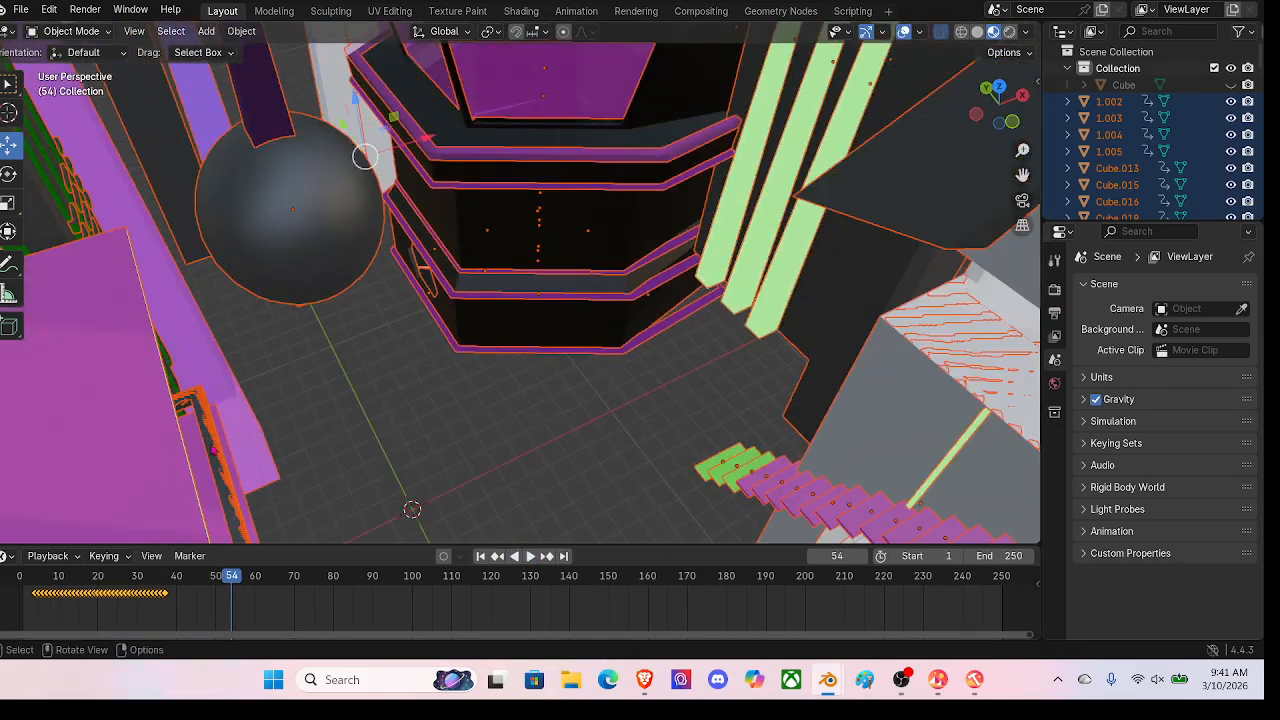
Step: Delete the keyframes of all selected city objects
{"action": "key", "text": "x"}
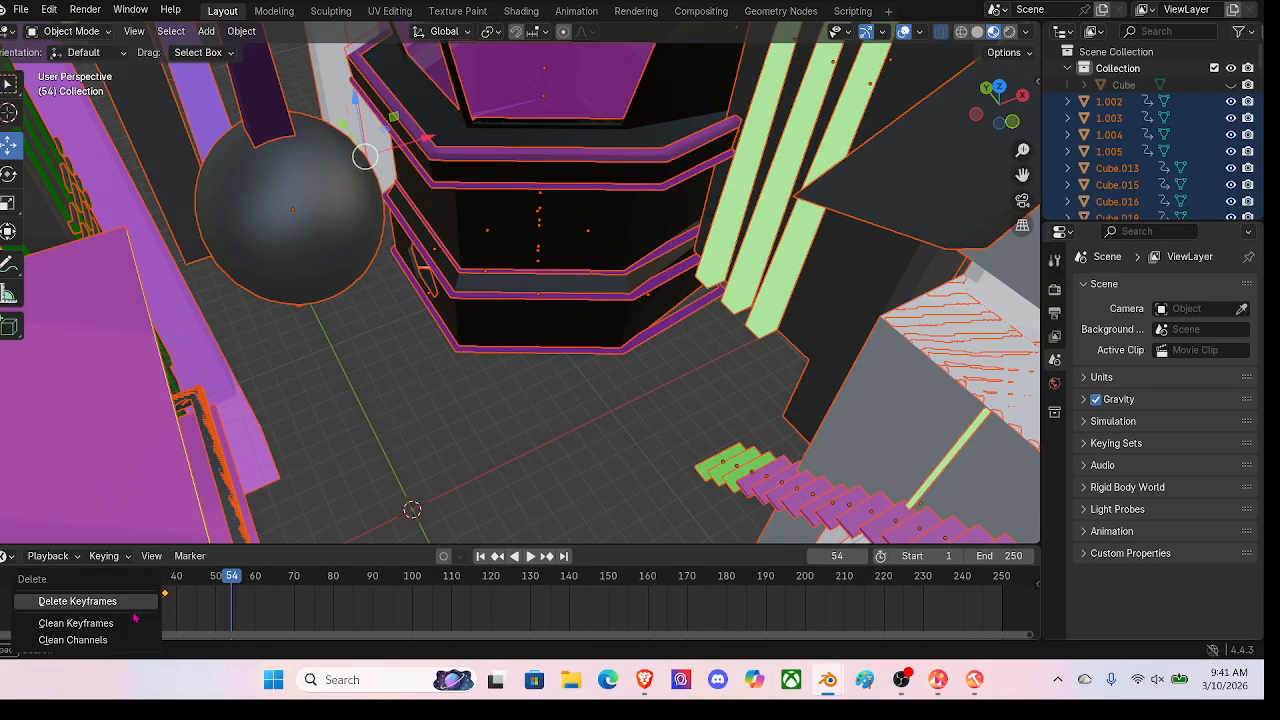
{"action": "left_click", "coordinate": [124, 604]}
{"action": "scroll", "coordinate": [646, 594], "scroll_direction": "down", "scroll_amount": 8}
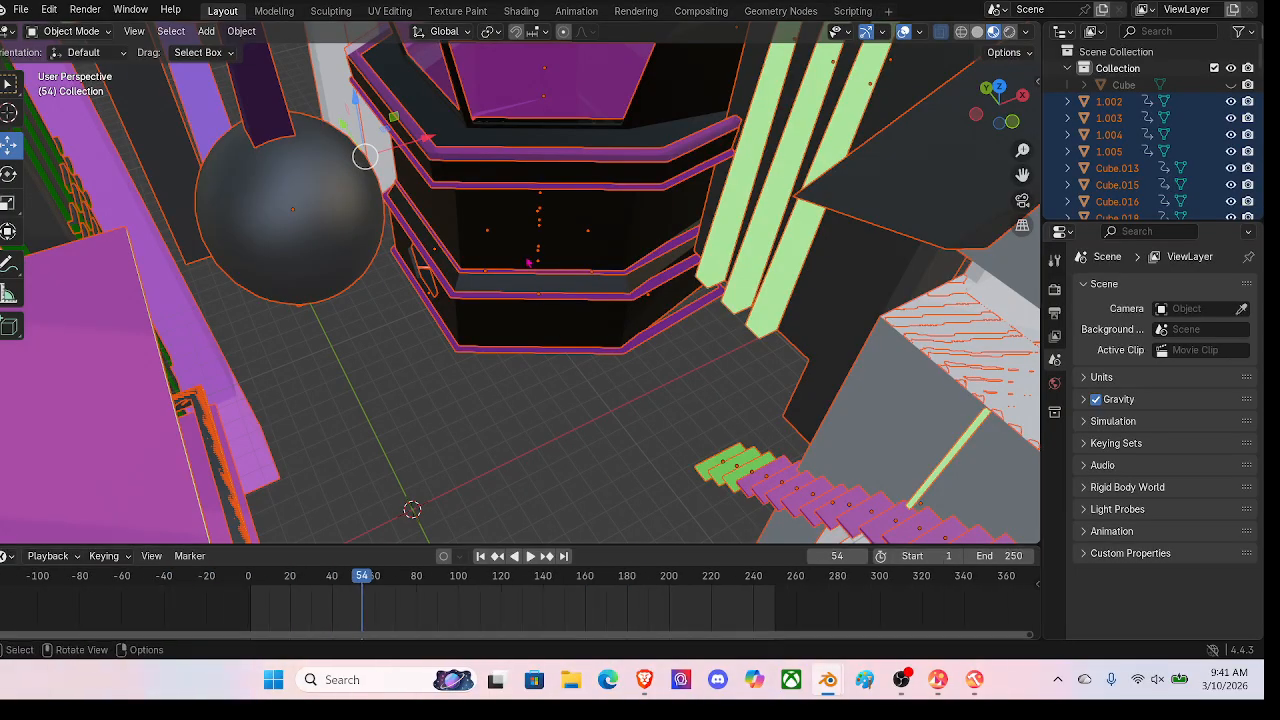
Step: Save the city file CyberpunkCity.blend
{"action": "scroll", "coordinate": [523, 265], "scroll_direction": "down", "scroll_amount": 8}
{"action": "key", "text": "KP_7"}
{"action": "middle_click_drag", "start_coordinate": [660, 305], "coordinate": [722, 298]}
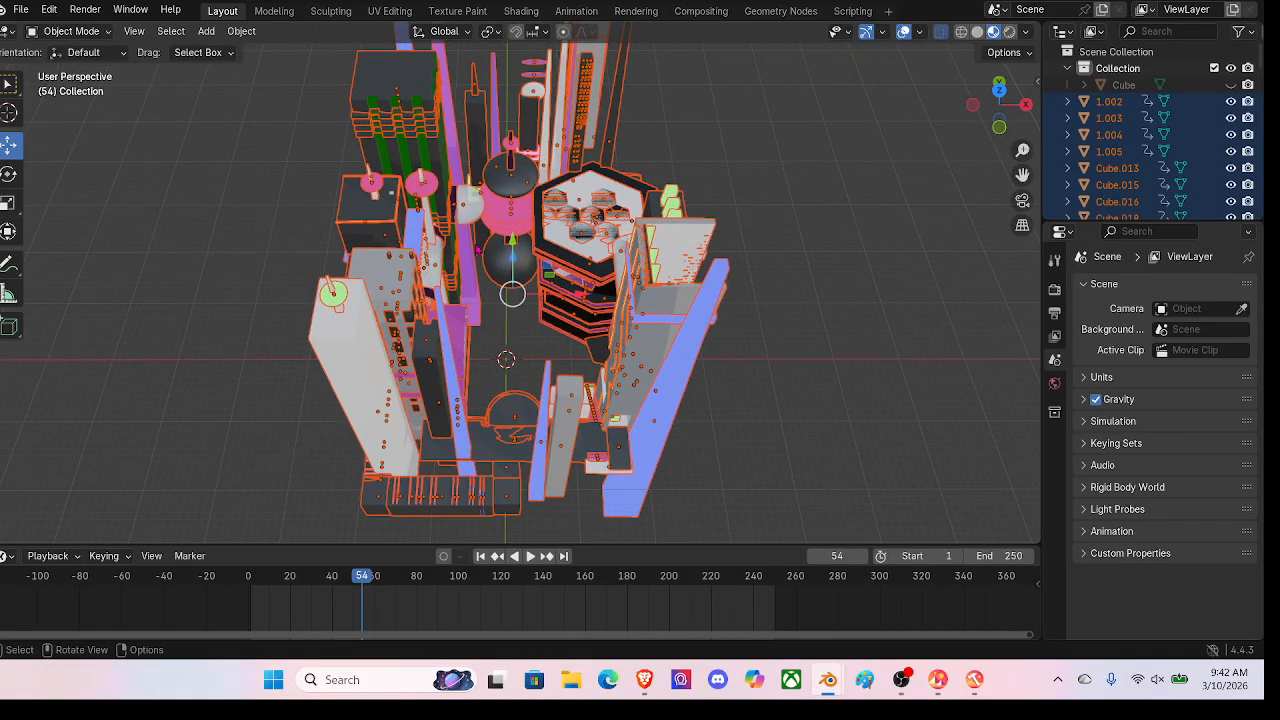
{"action": "mouse_move", "coordinate": [478, 250]}
{"action": "middle_mouse_down"}
{"action": "mouse_move", "coordinate": [468, 292]}
{"action": "mouse_move", "coordinate": [490, 253]}
{"action": "middle_mouse_up"}
{"action": "scroll", "coordinate": [577, 191], "scroll_direction": "down", "scroll_amount": 4}
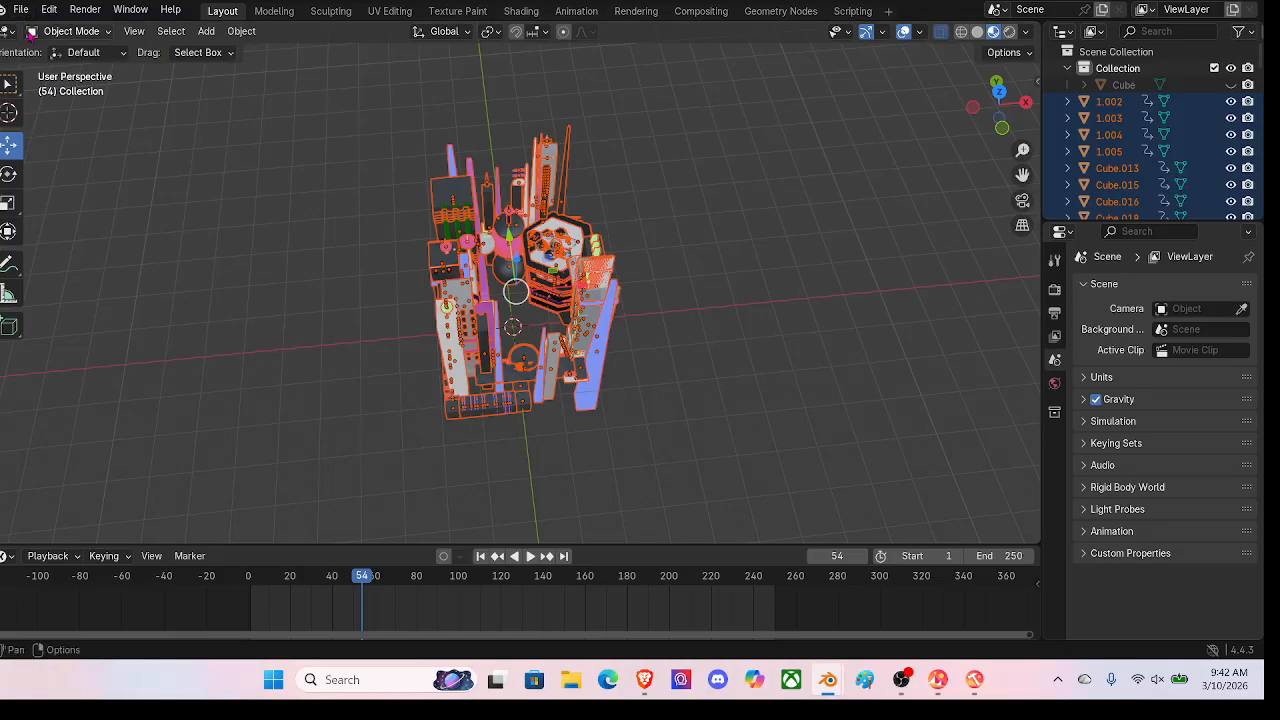
{"action": "left_click", "coordinate": [22, 10]}
{"action": "left_click", "coordinate": [40, 119]}
Step: Export the selected objects as glTF Binary, overwriting CyberpunkCity.glb in the BUILDITFORWARD folder
{"action": "left_click", "coordinate": [20, 10]}
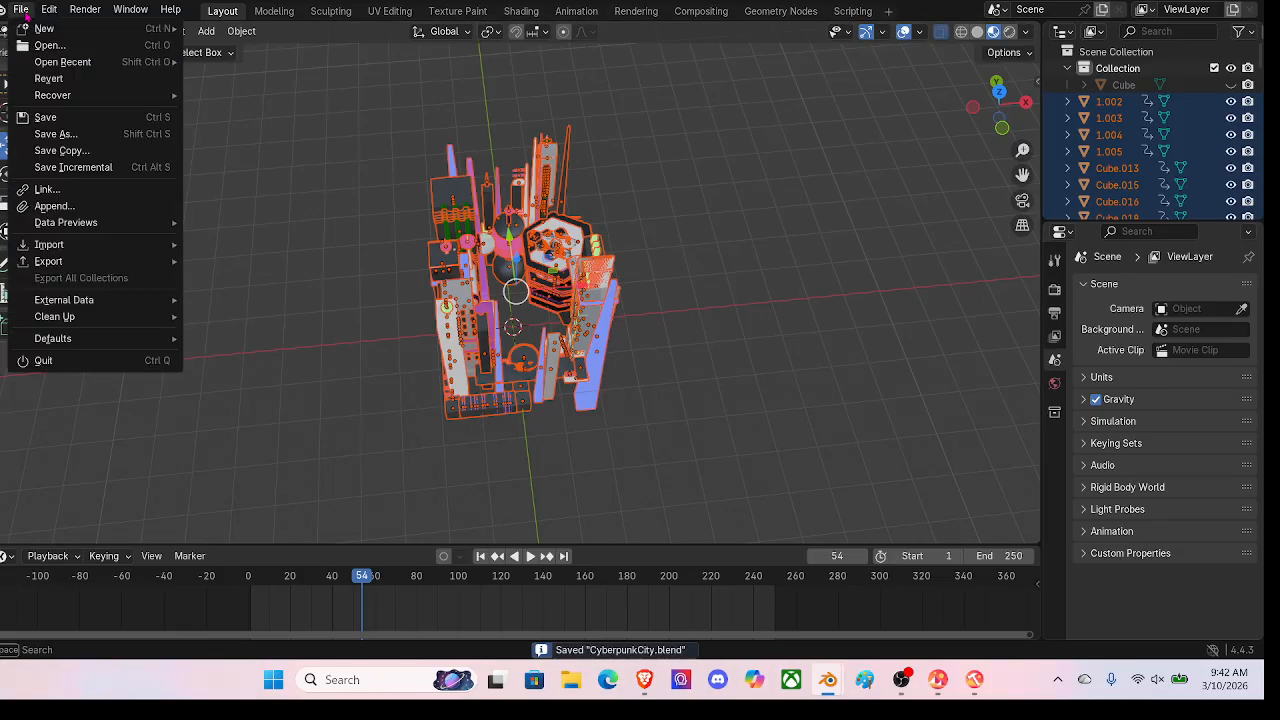
{"action": "mouse_move", "coordinate": [150, 261]}
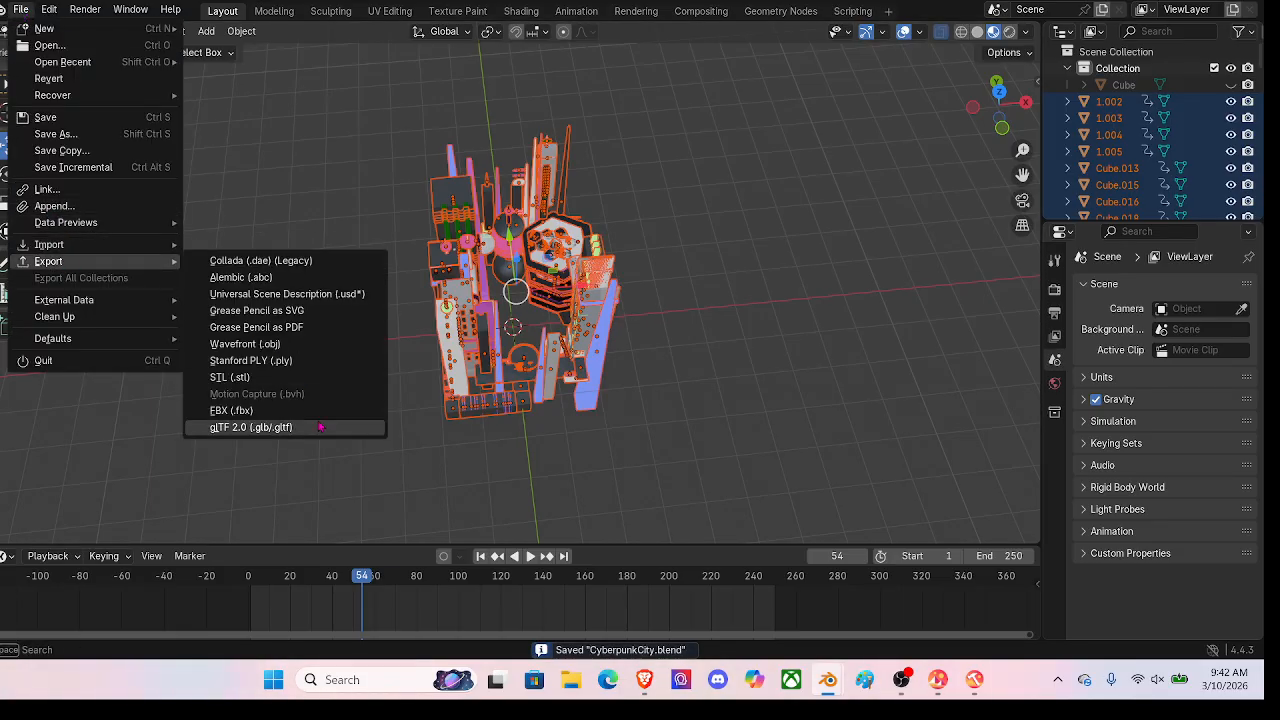
{"action": "left_click", "coordinate": [250, 427]}
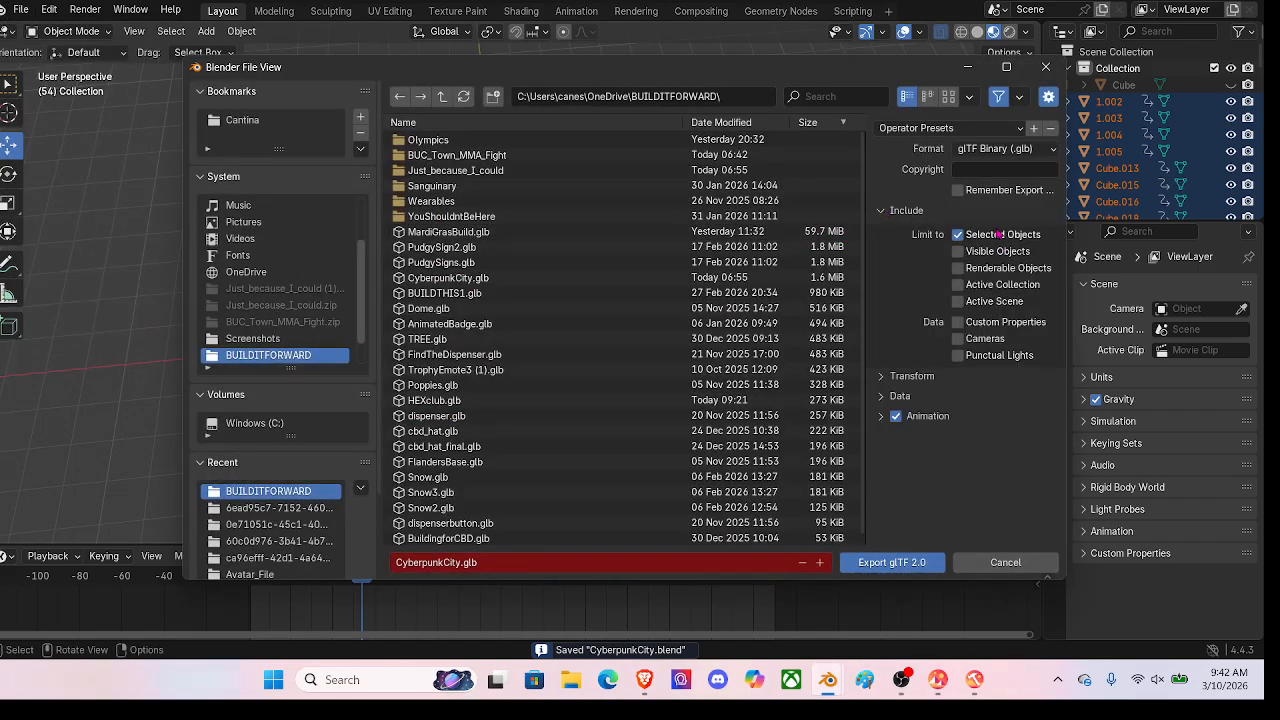
{"action": "left_click", "coordinate": [892, 563]}
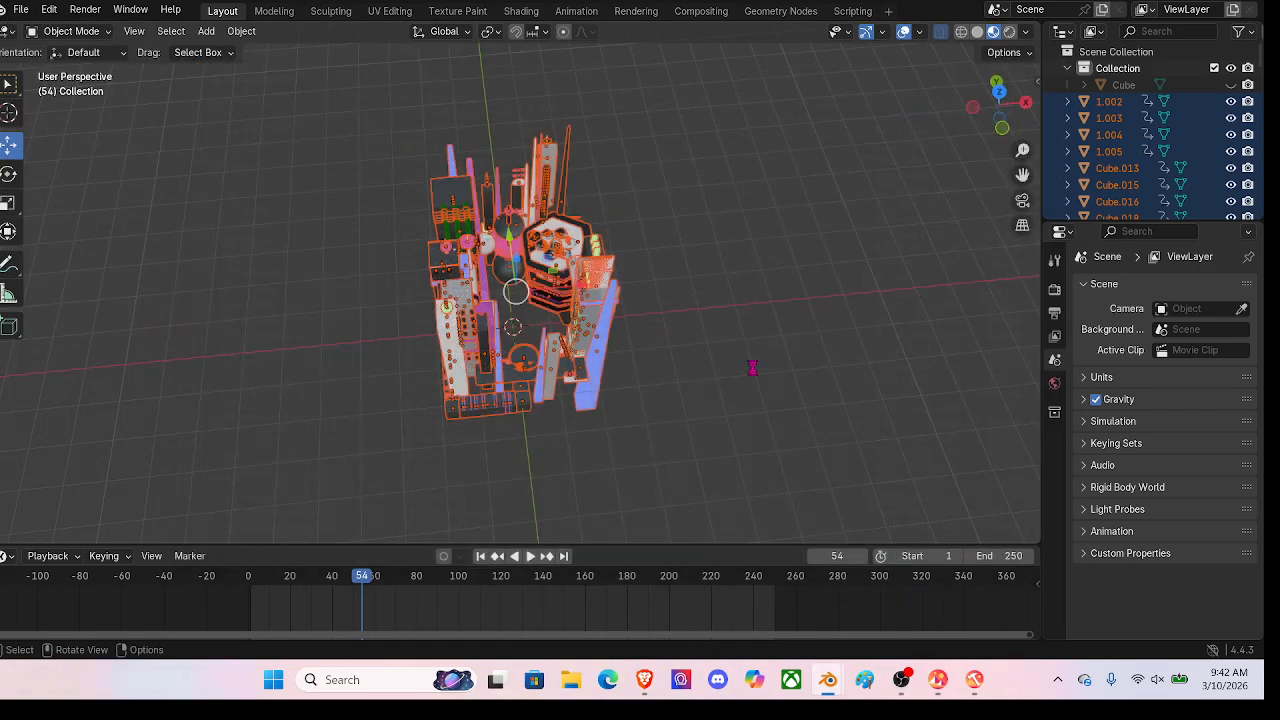
Step: Switch to the Decentraland Creator Hub and open the scene CBD Scene City
{"action": "left_click", "coordinate": [975, 681]}
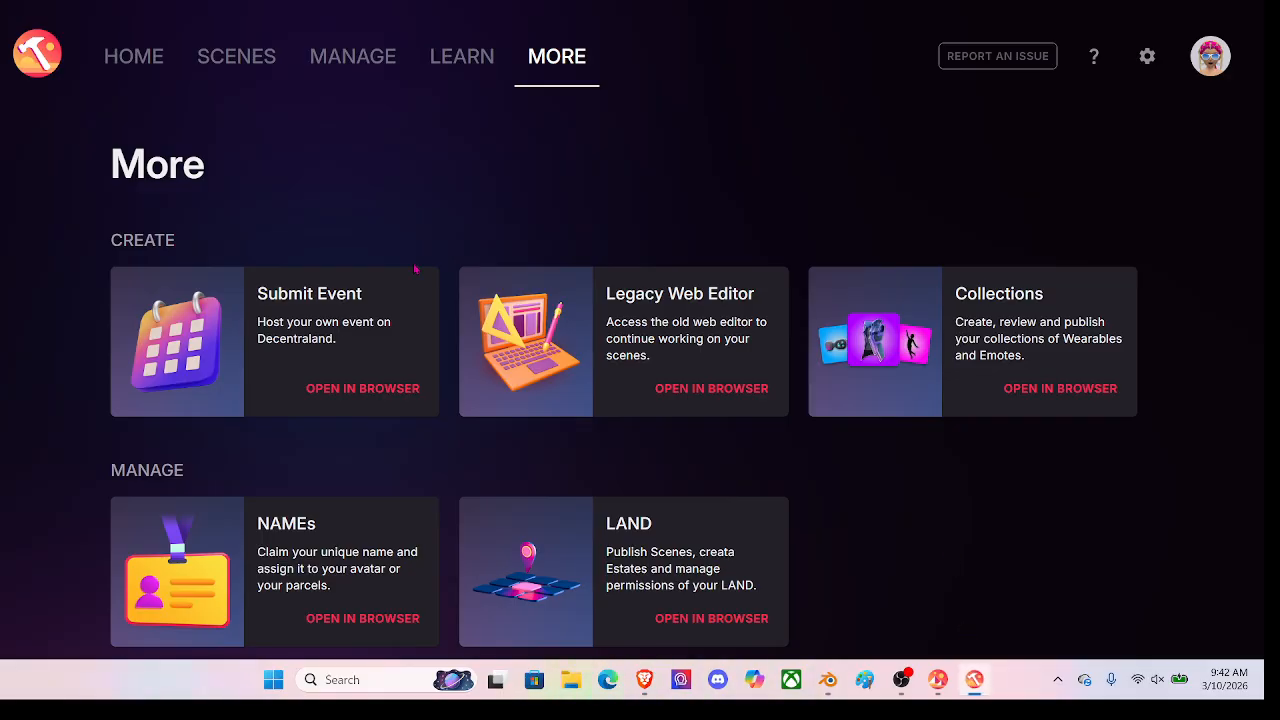
{"action": "left_click", "coordinate": [215, 33]}
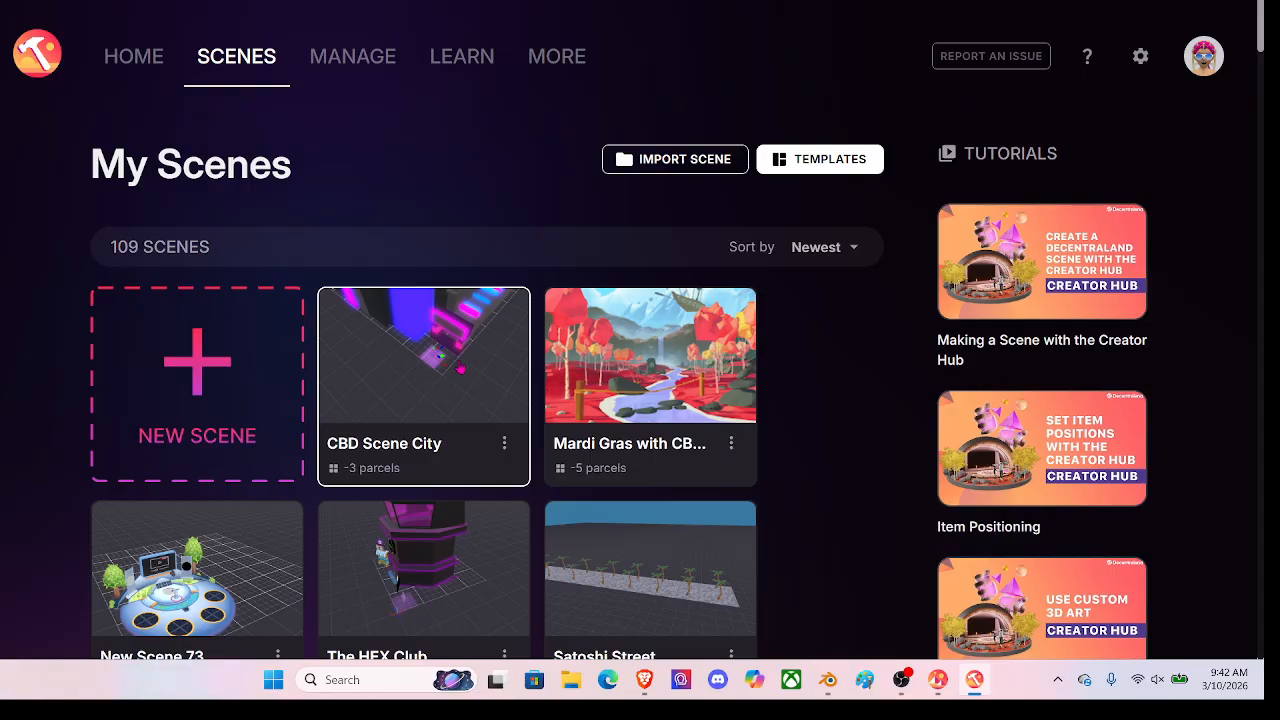
{"action": "left_click", "coordinate": [475, 374]}
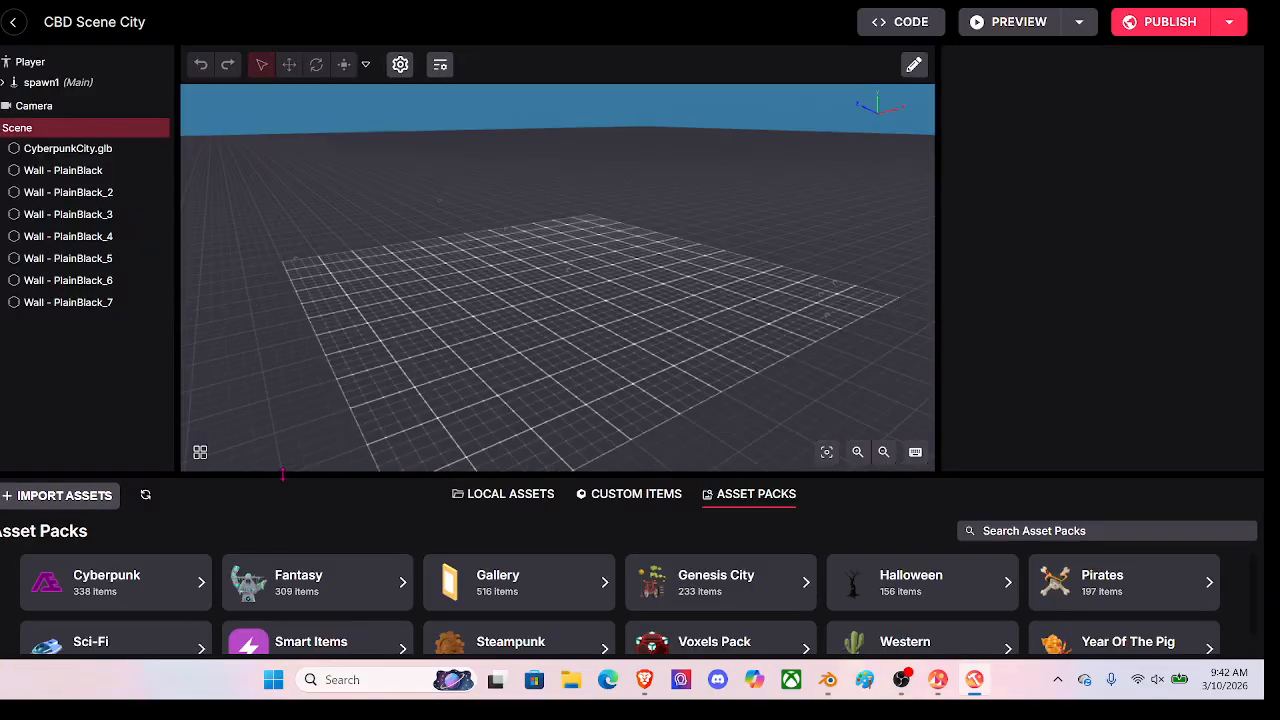
Step: Enlarge the scene viewport and examine the previously imported city from street level and from above
{"action": "left_click_drag", "start_coordinate": [286, 477], "coordinate": [281, 597]}
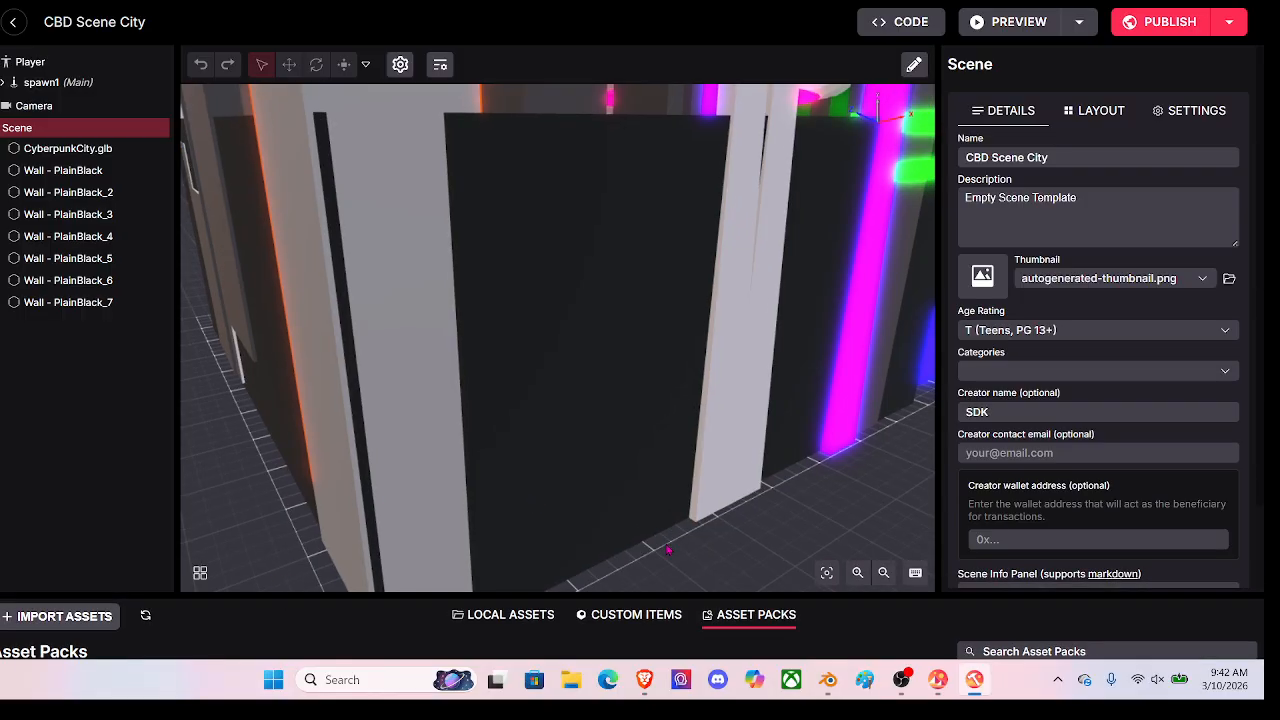
{"action": "left_click_drag", "start_coordinate": [799, 566], "coordinate": [811, 249]}
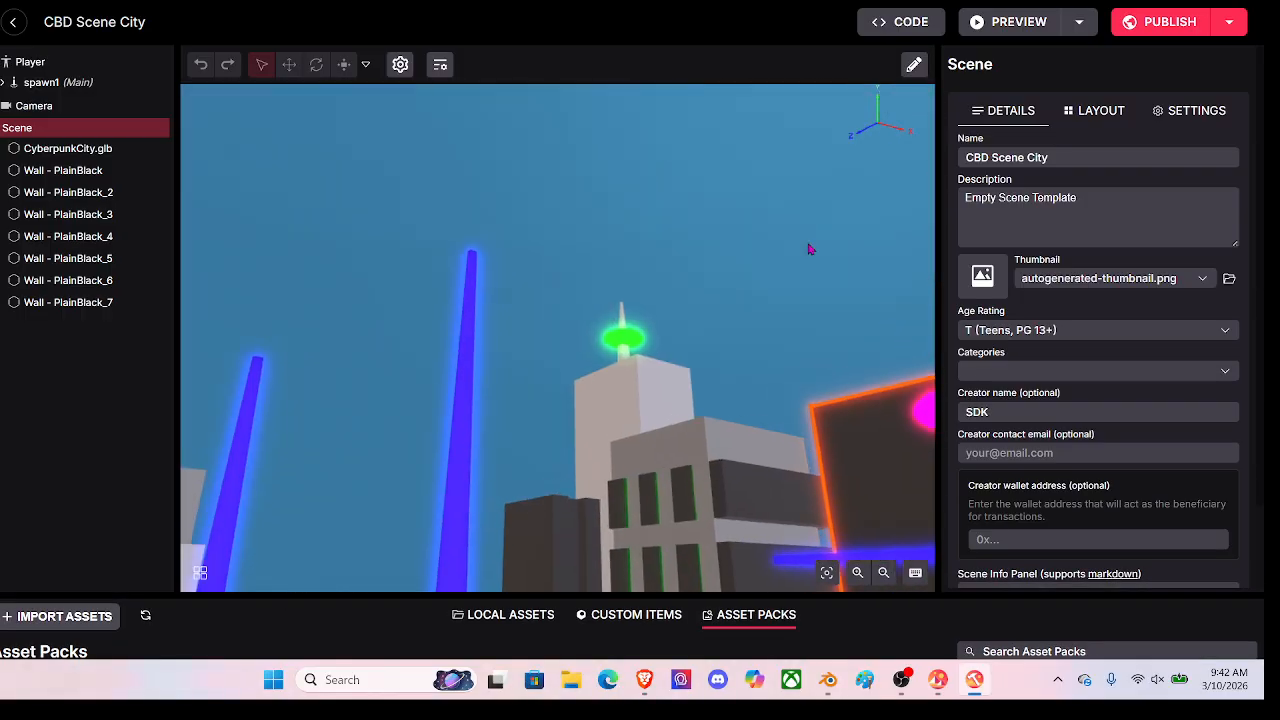
{"action": "key", "text": "w"}
{"action": "left_click_drag", "start_coordinate": [716, 191], "coordinate": [716, 450]}
{"action": "key", "text": "s"}
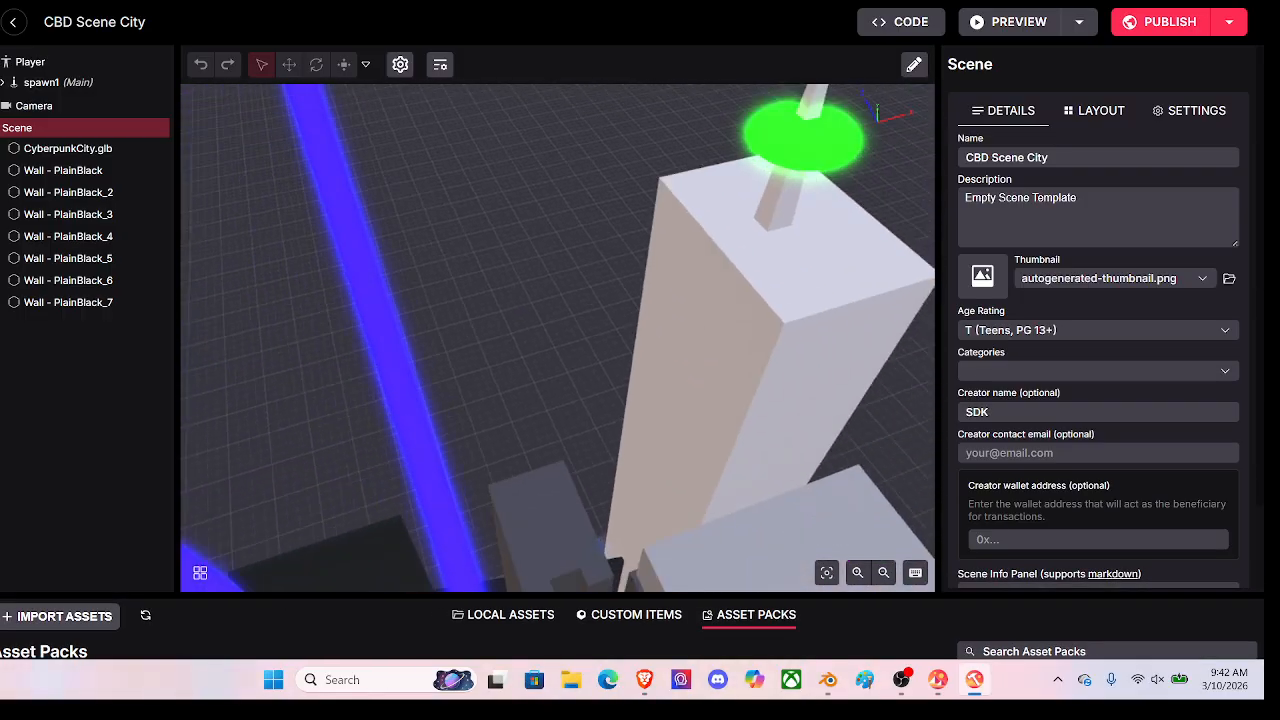
{"action": "key", "text": "s"}
{"action": "left_click_drag", "start_coordinate": [600, 189], "coordinate": [278, 273]}
{"action": "key", "text": "w"}
{"action": "key", "text": "w"}
{"action": "key", "text": "s"}
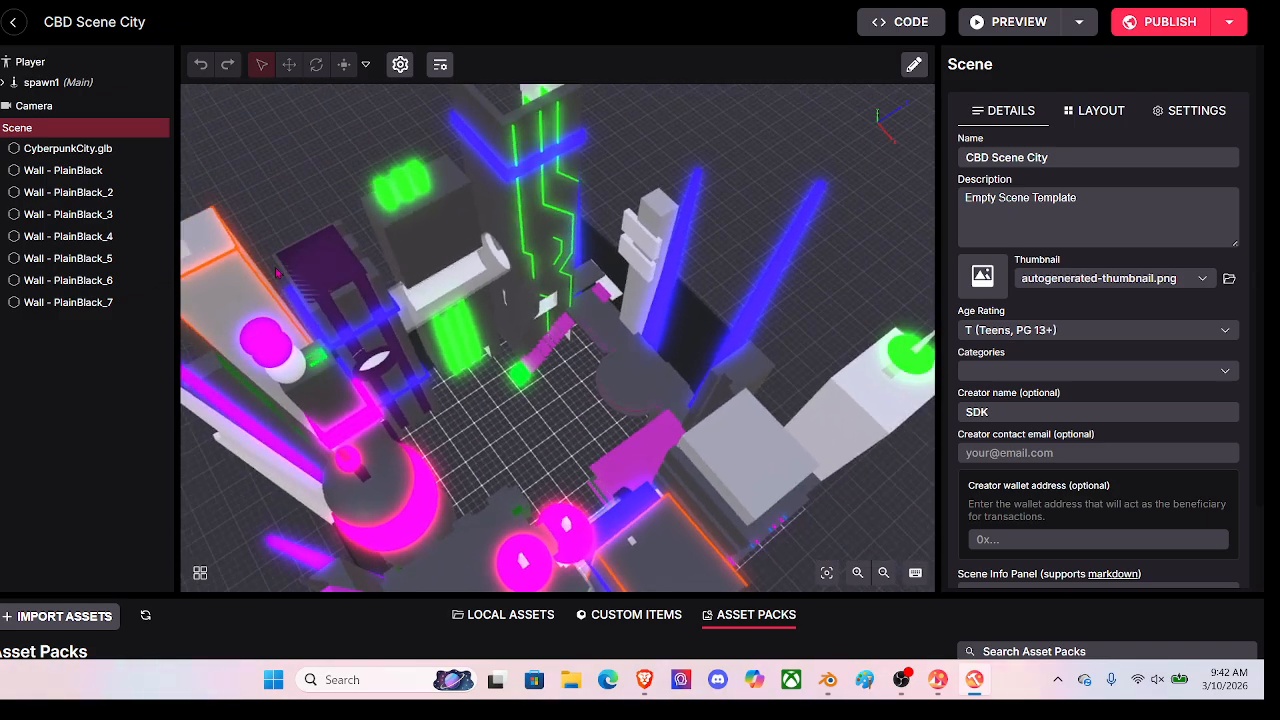
Step: Delete the old CyberpunkCity.glb model from the scene
{"action": "left_click", "coordinate": [50, 147]}
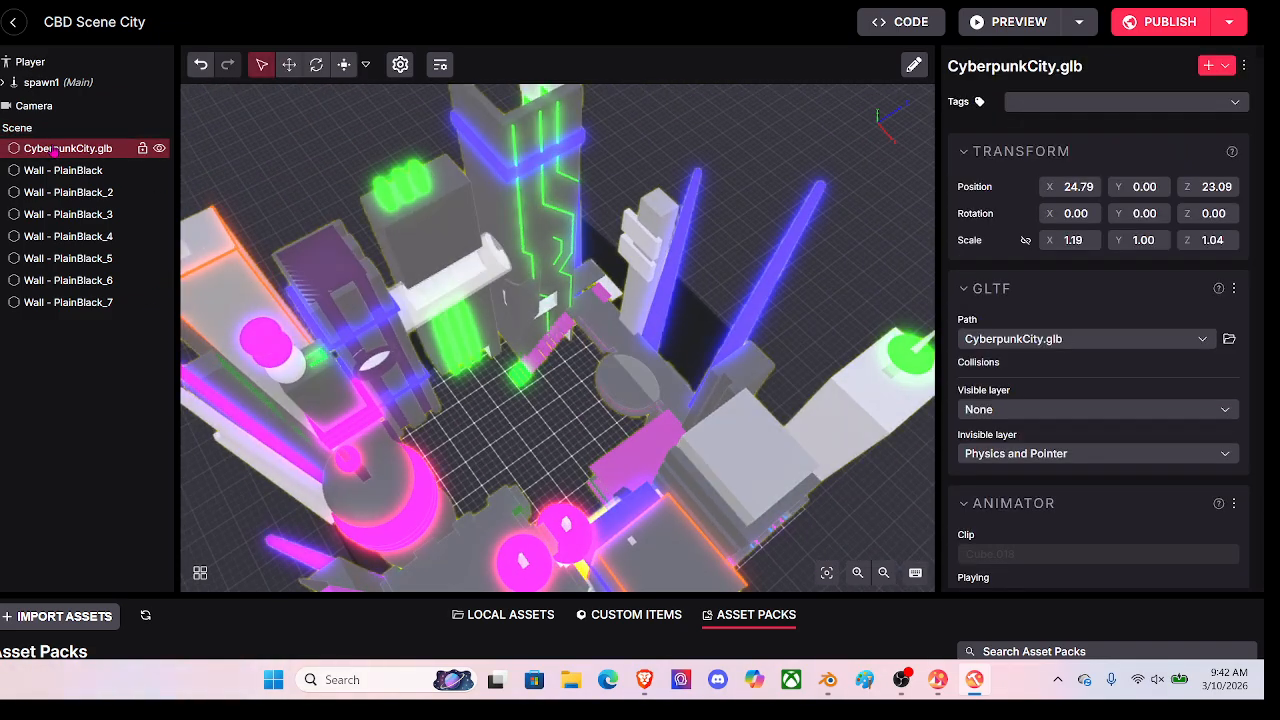
{"action": "right_click", "coordinate": [55, 150]}
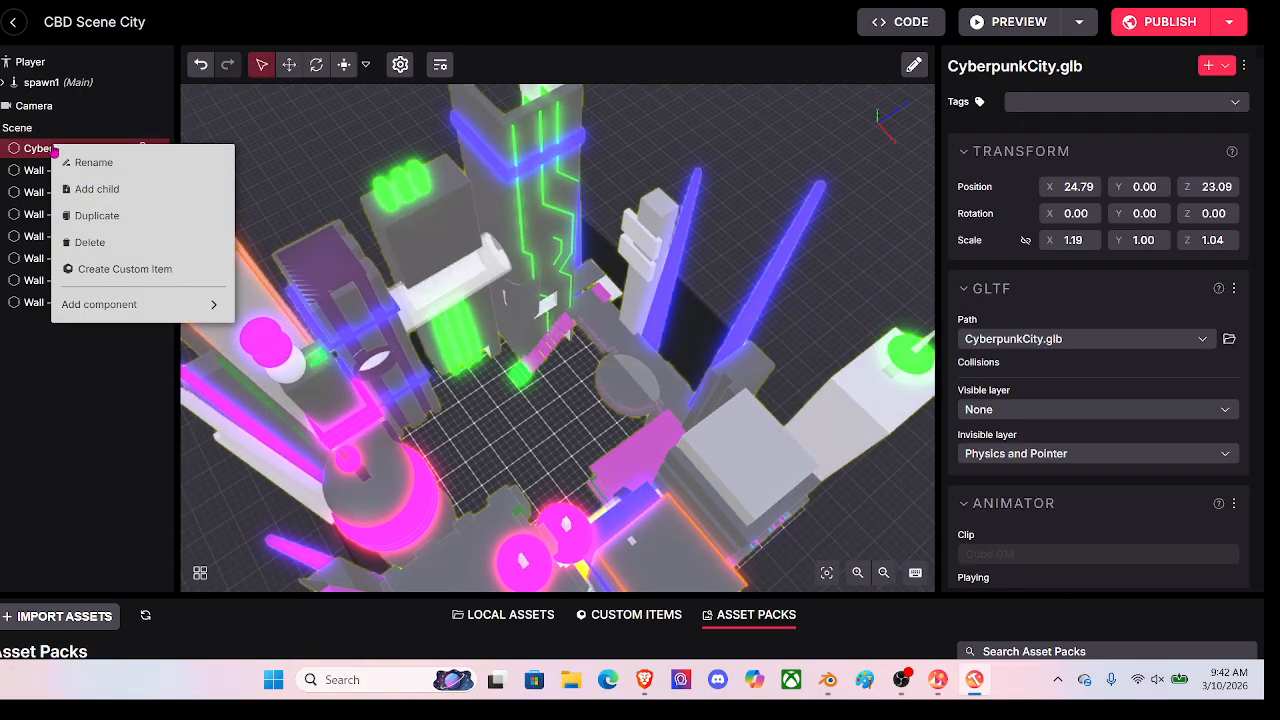
{"action": "left_click", "coordinate": [108, 242]}
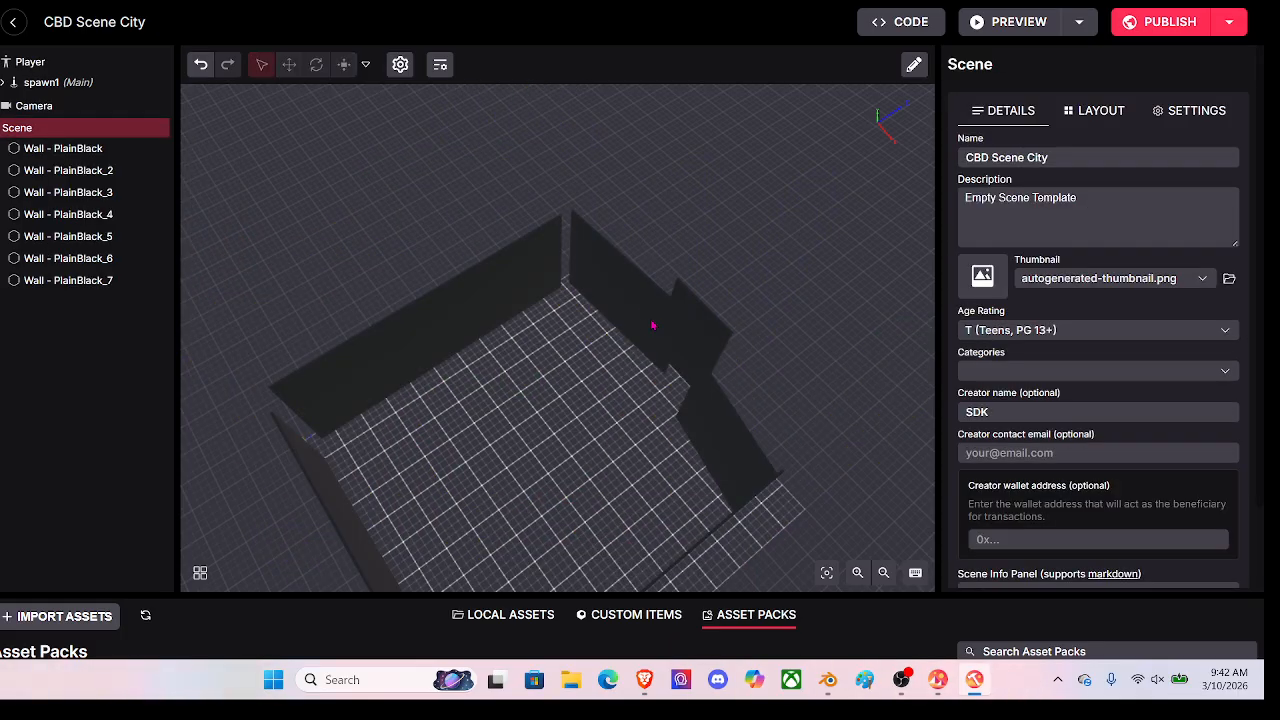
Step: Enlarge the asset area, start an asset import and browse to the BUILDITFORWARD folder
{"action": "left_click_drag", "start_coordinate": [574, 321], "coordinate": [948, 476]}
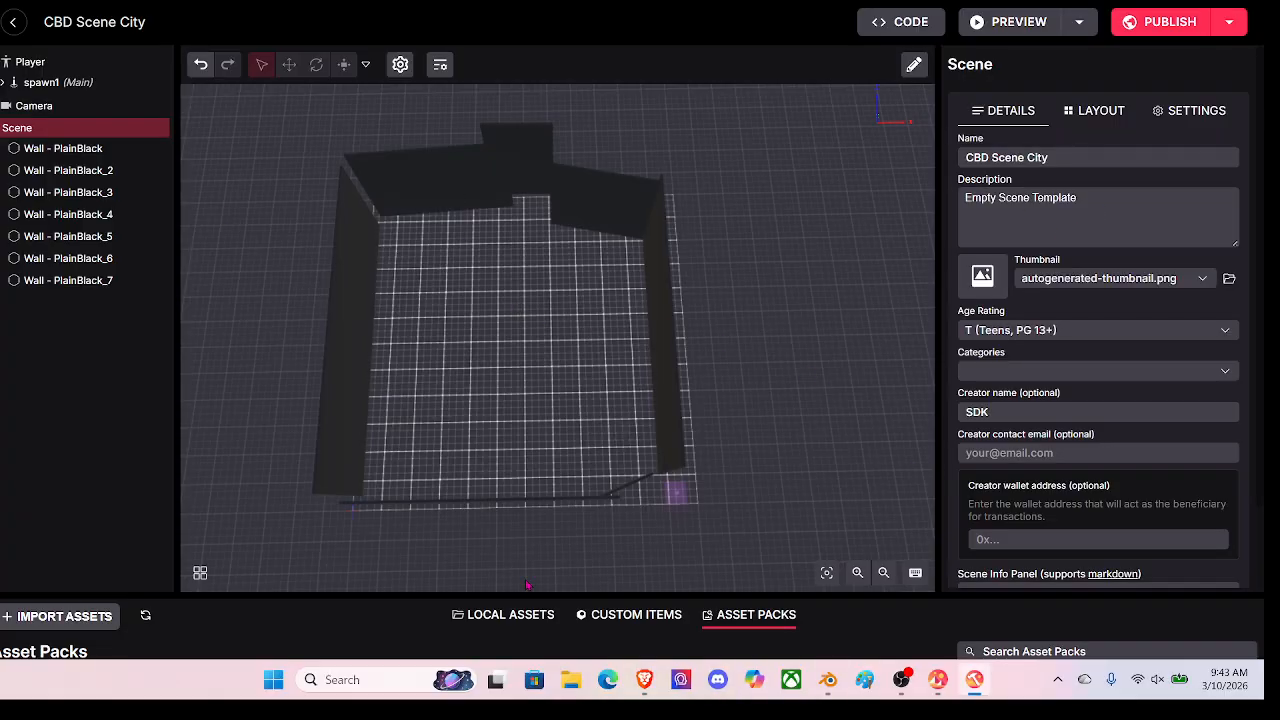
{"action": "left_click_drag", "start_coordinate": [241, 598], "coordinate": [241, 436]}
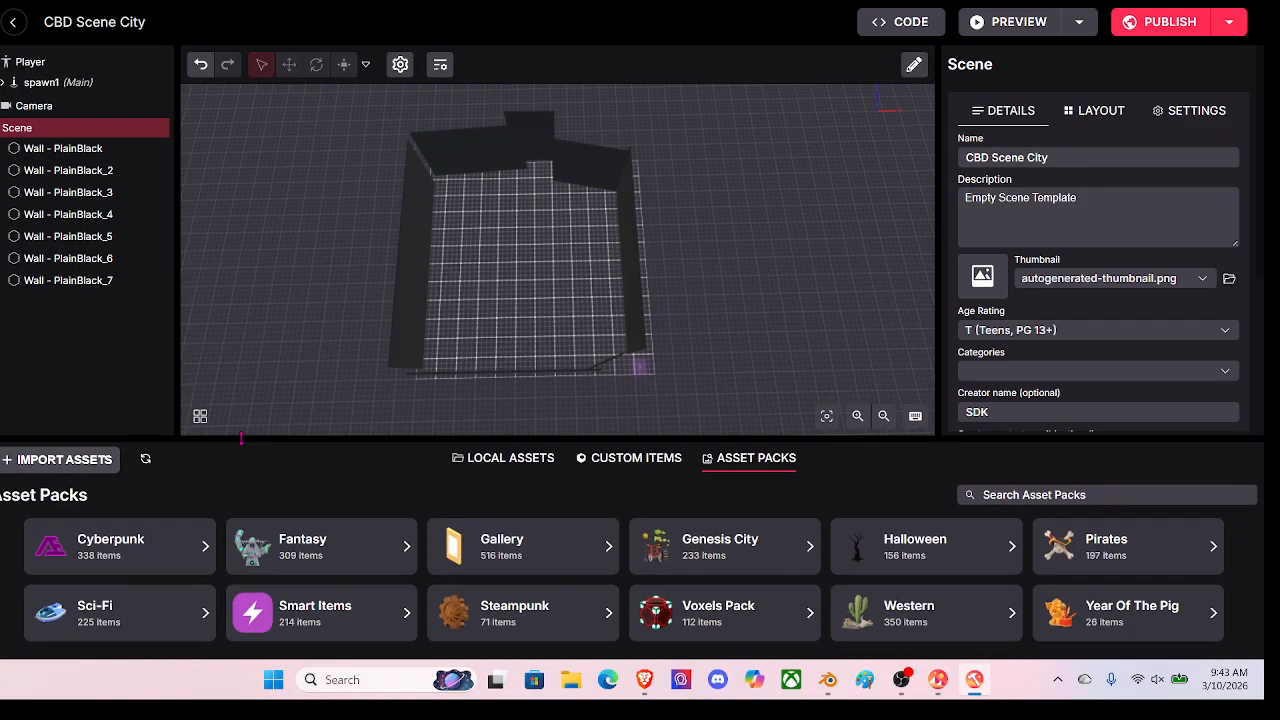
{"action": "left_click", "coordinate": [60, 460]}
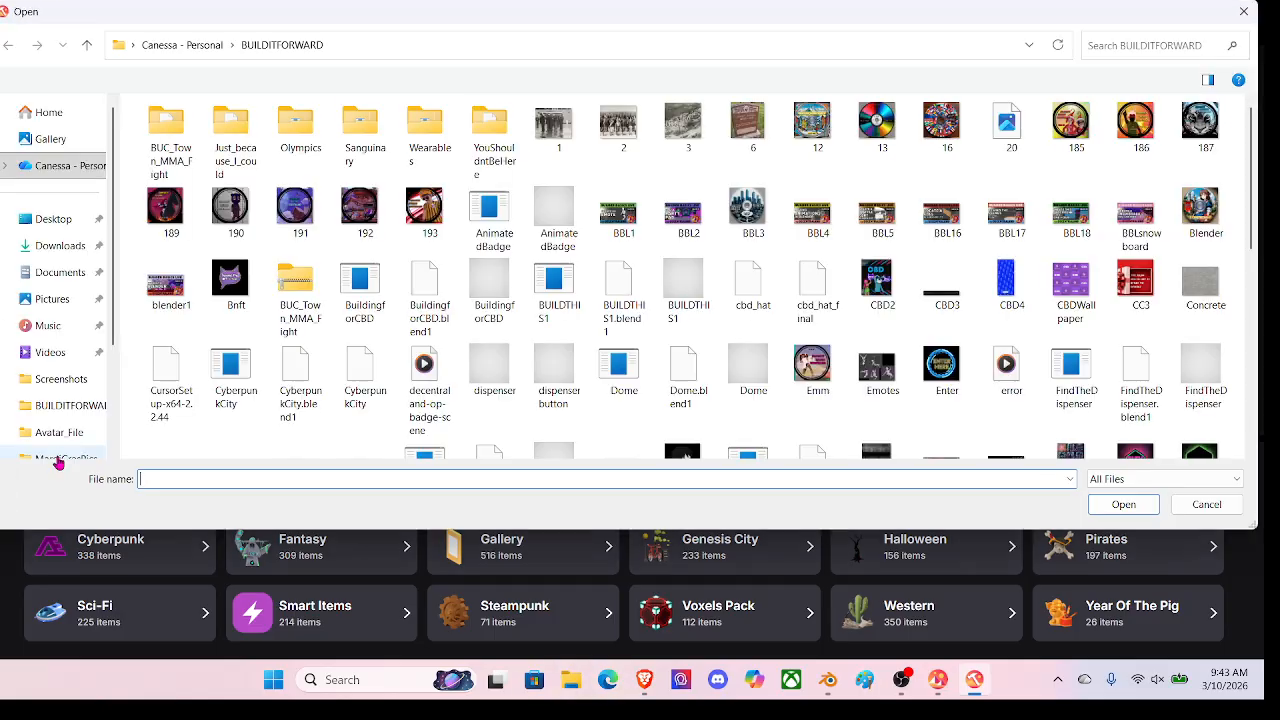
{"action": "left_click", "coordinate": [55, 404]}
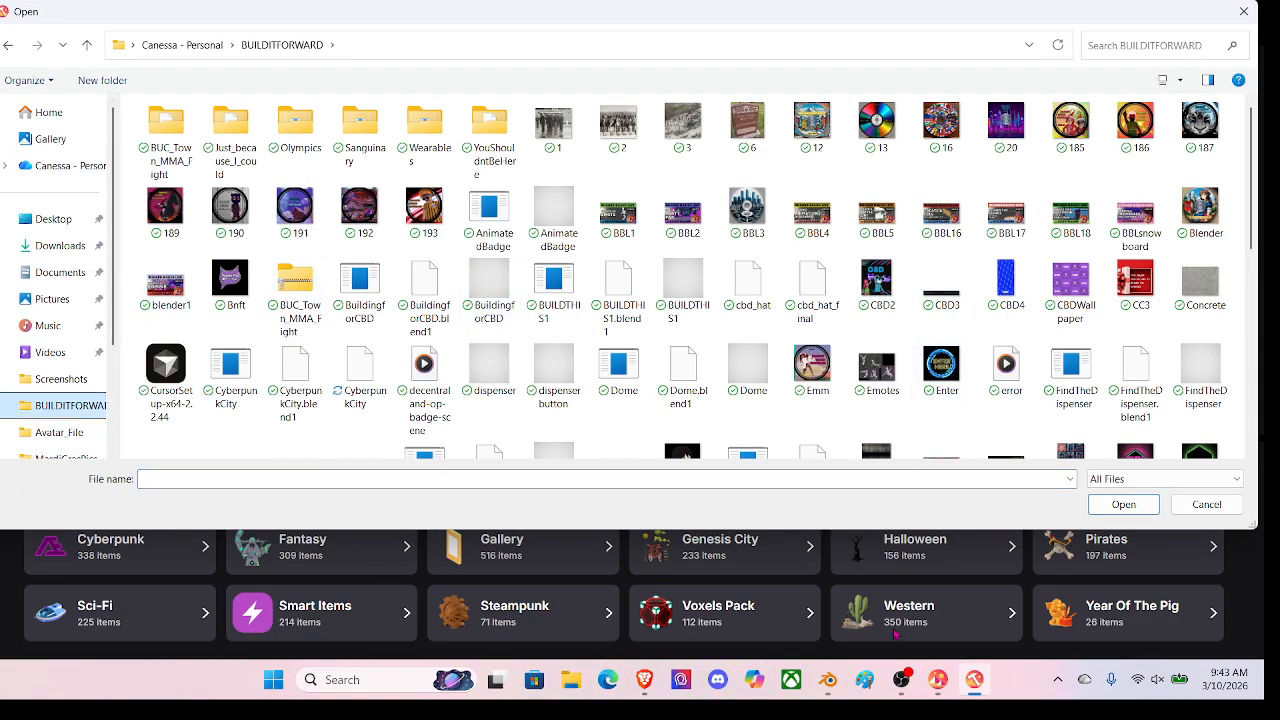
Step: Look through the BUILDITFORWARD folder, check the city project in Blender and return to the Creator Hub's import dialog
{"action": "mouse_move", "coordinate": [836, 684]}
{"action": "left_click", "coordinate": [762, 576]}
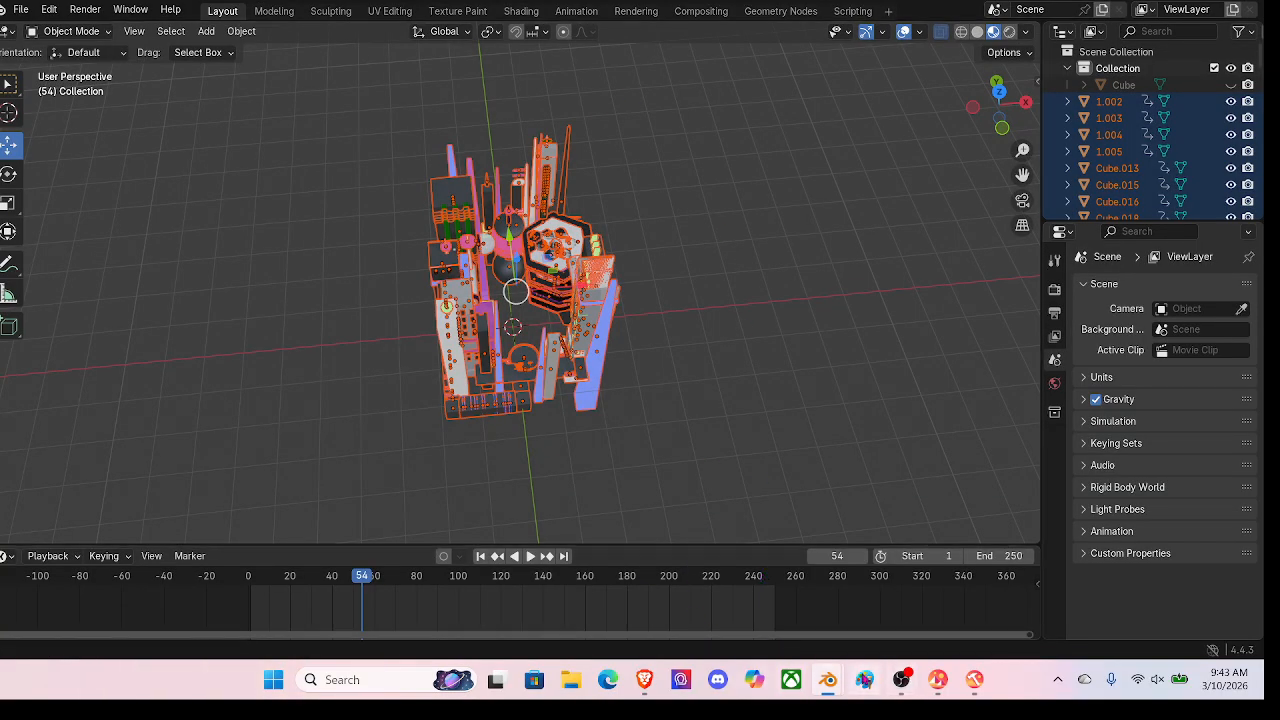
{"action": "left_click", "coordinate": [975, 682]}
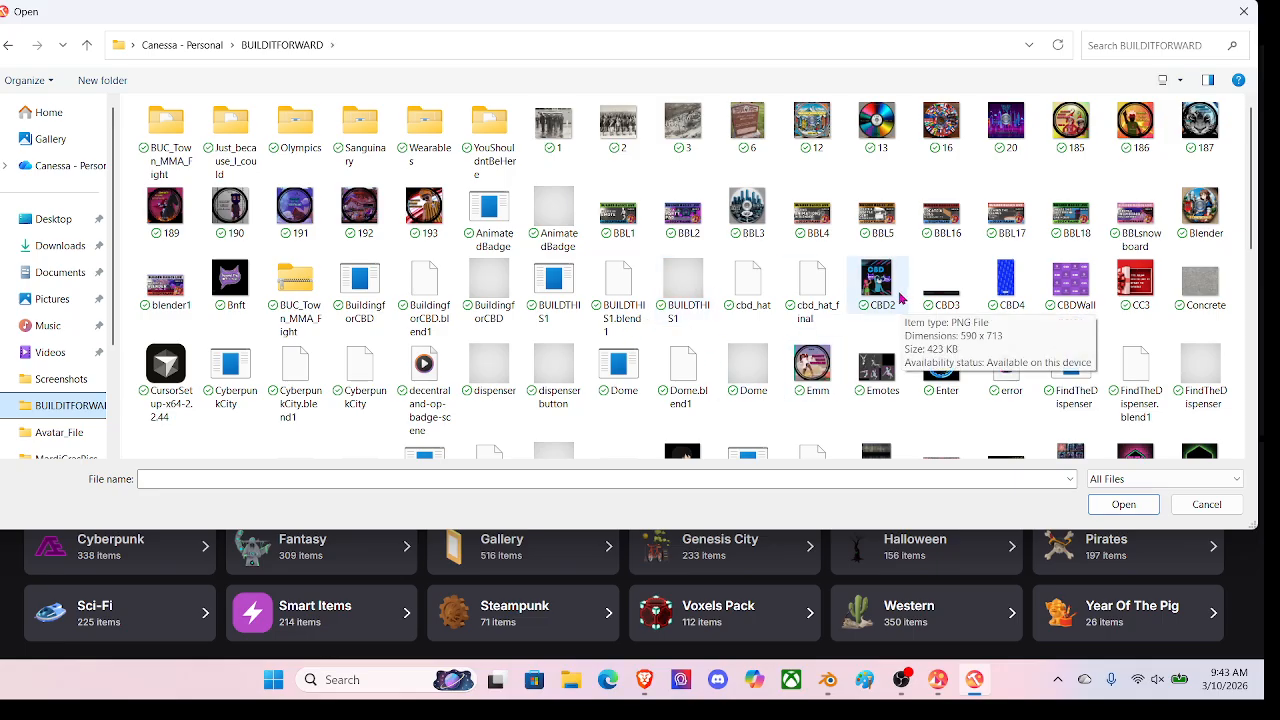
{"action": "scroll", "coordinate": [899, 297], "scroll_direction": "down", "scroll_amount": 10}
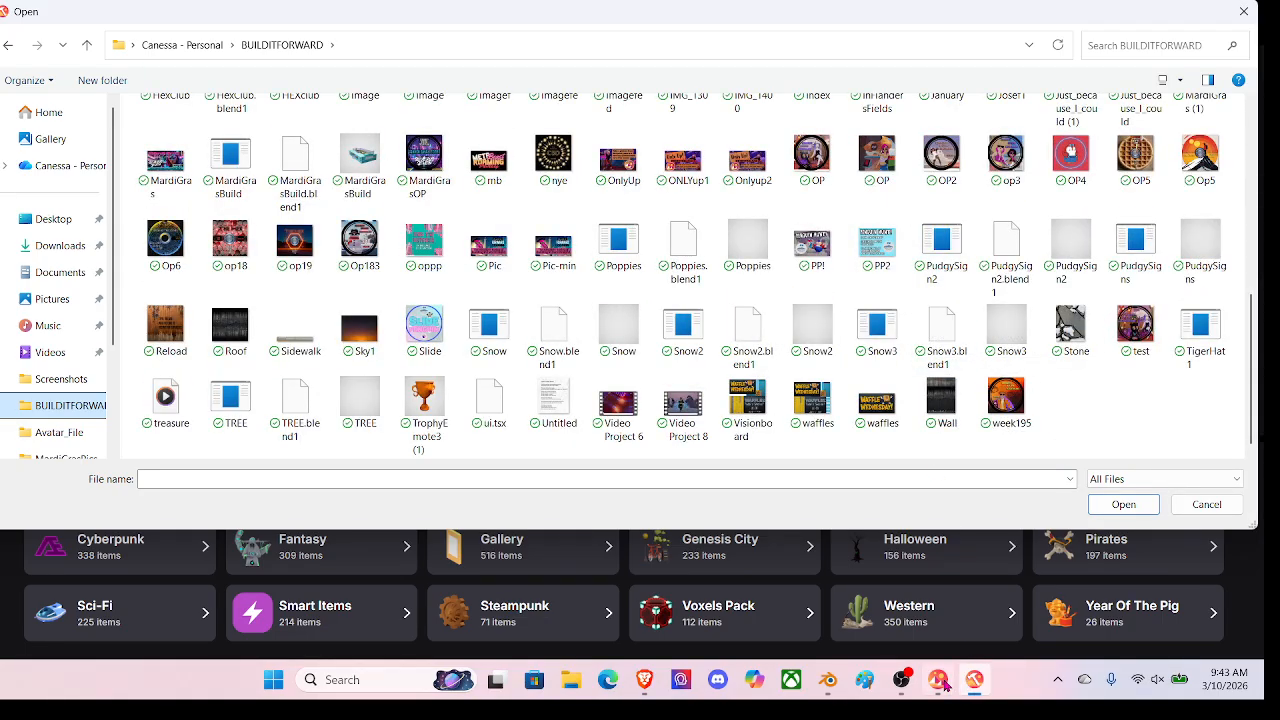
{"action": "mouse_move", "coordinate": [843, 682]}
{"action": "left_click", "coordinate": [740, 588]}
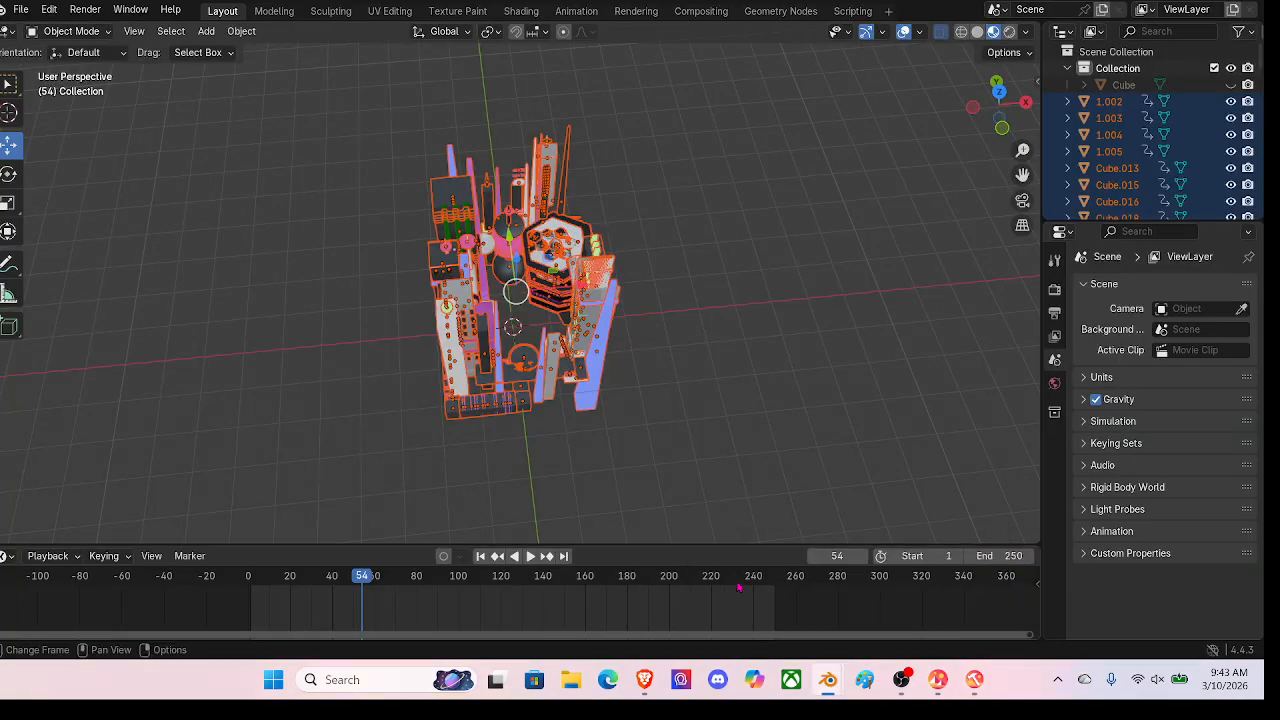
{"action": "left_click", "coordinate": [974, 680]}
Step: Import the updated CyberpunkCity glb file, replacing the existing asset of the same name
{"action": "scroll", "coordinate": [385, 197], "scroll_direction": "up", "scroll_amount": 5}
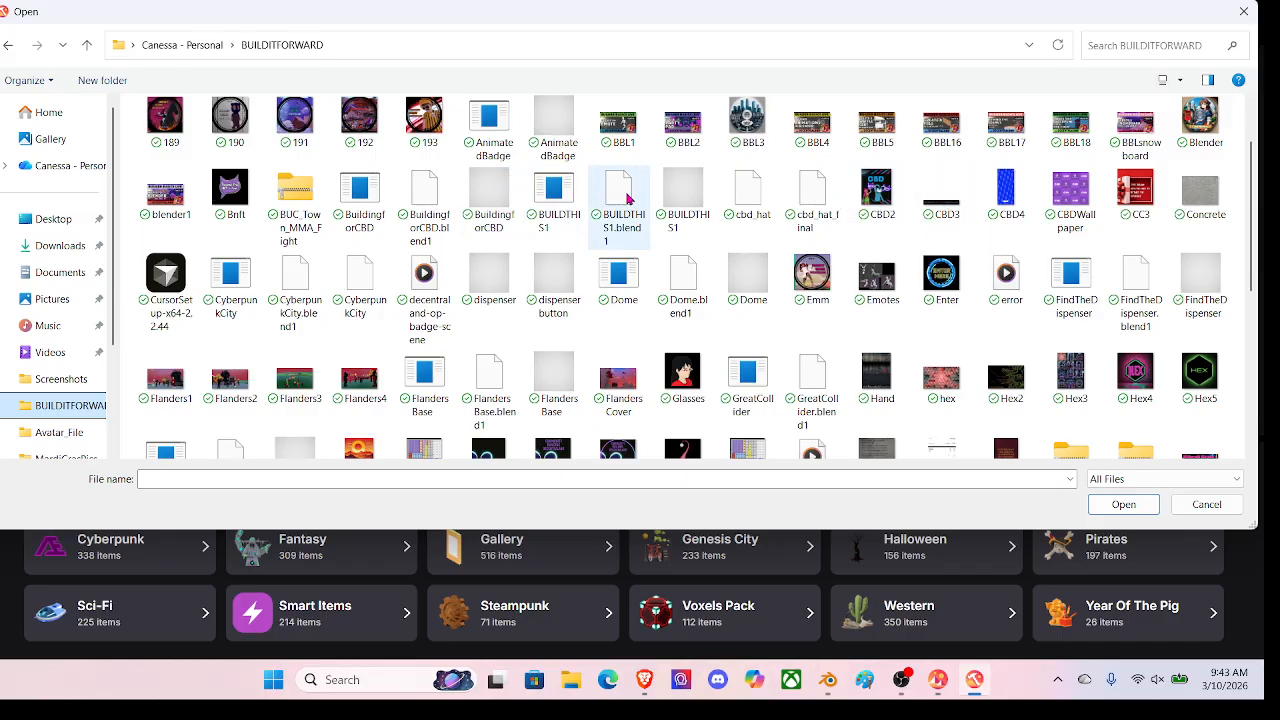
{"action": "left_click", "coordinate": [363, 283]}
{"action": "left_click", "coordinate": [1122, 504]}
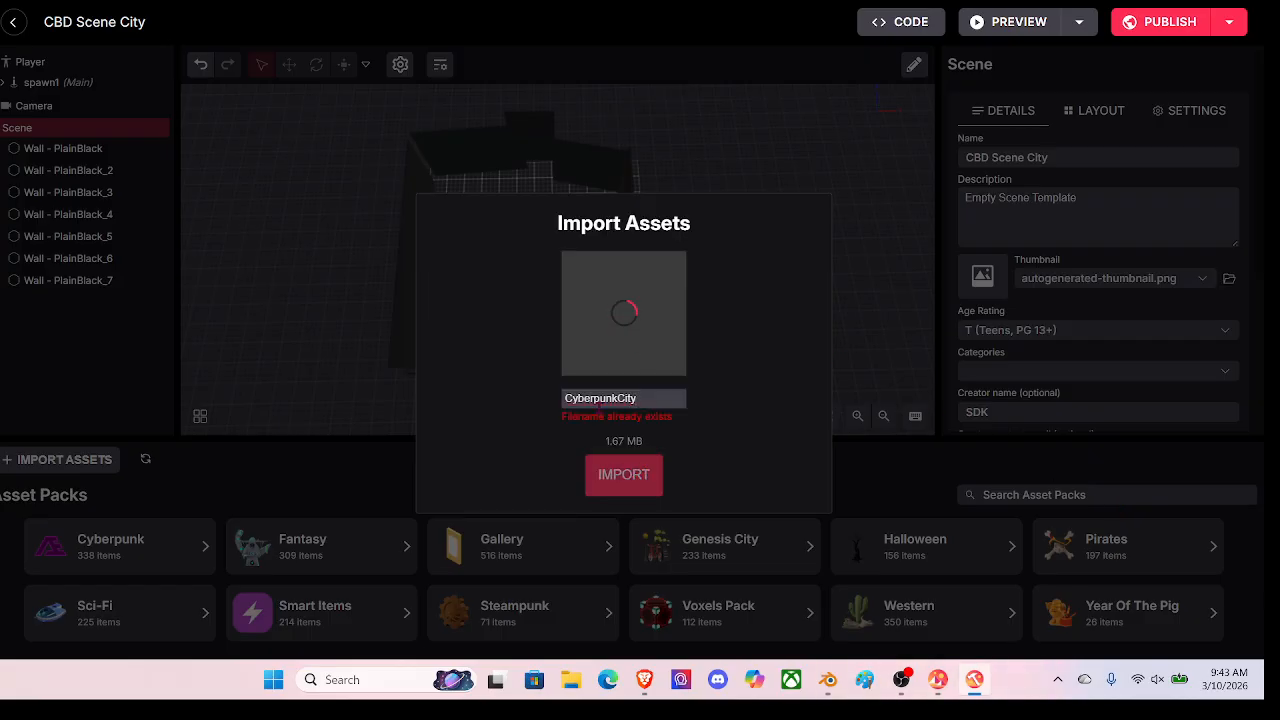
{"action": "left_click", "coordinate": [628, 484]}
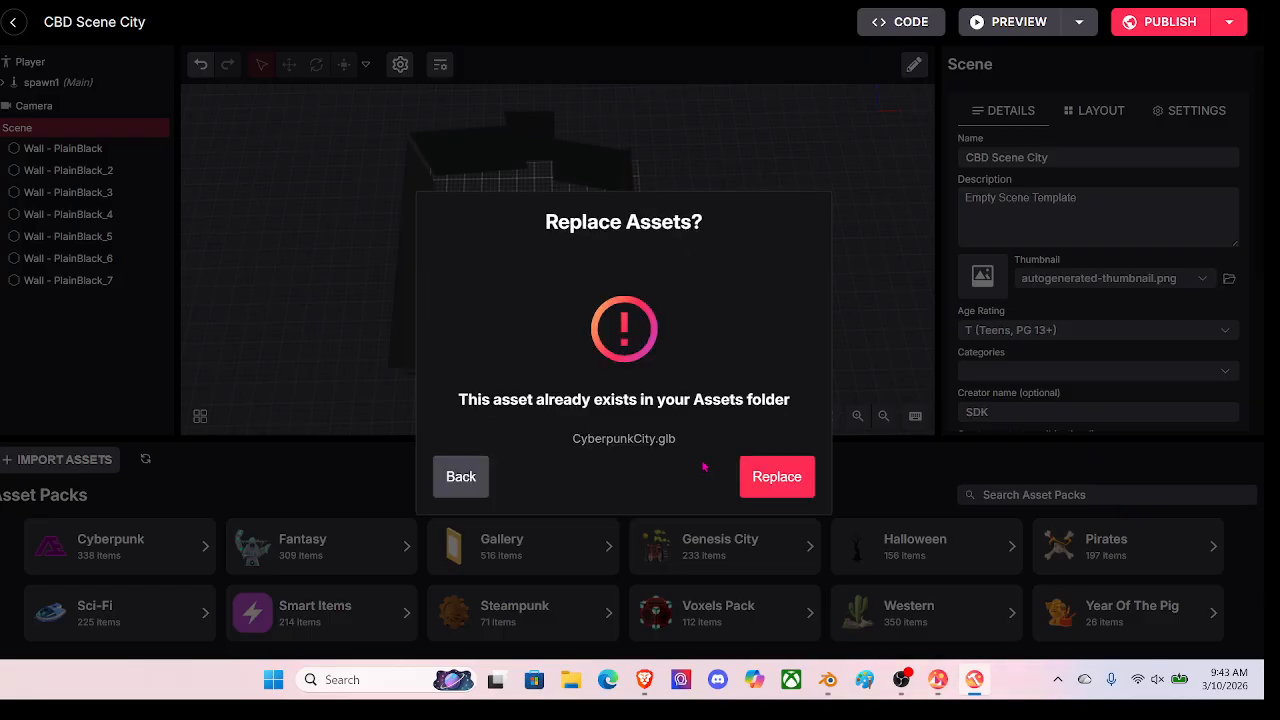
{"action": "left_click", "coordinate": [773, 484]}
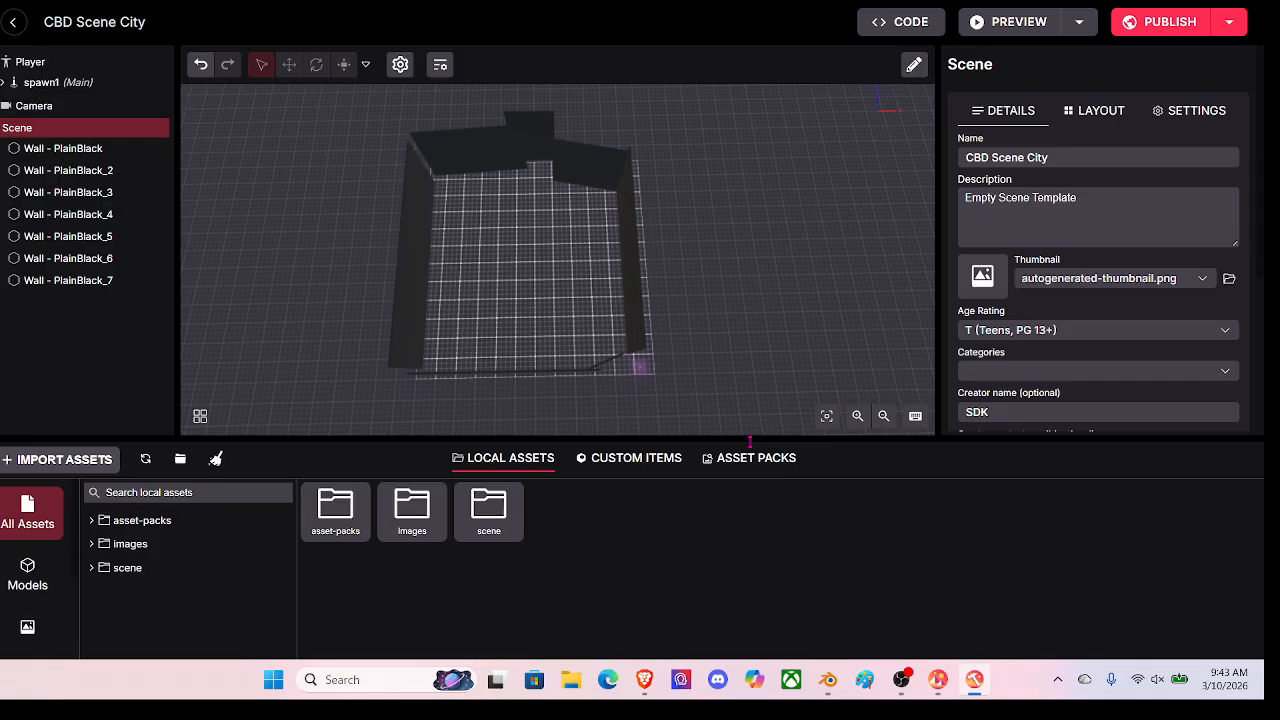
Step: Place CyberpunkCity.glb from the local models inside the walled area of the scene
{"action": "left_click_drag", "start_coordinate": [750, 442], "coordinate": [751, 462]}
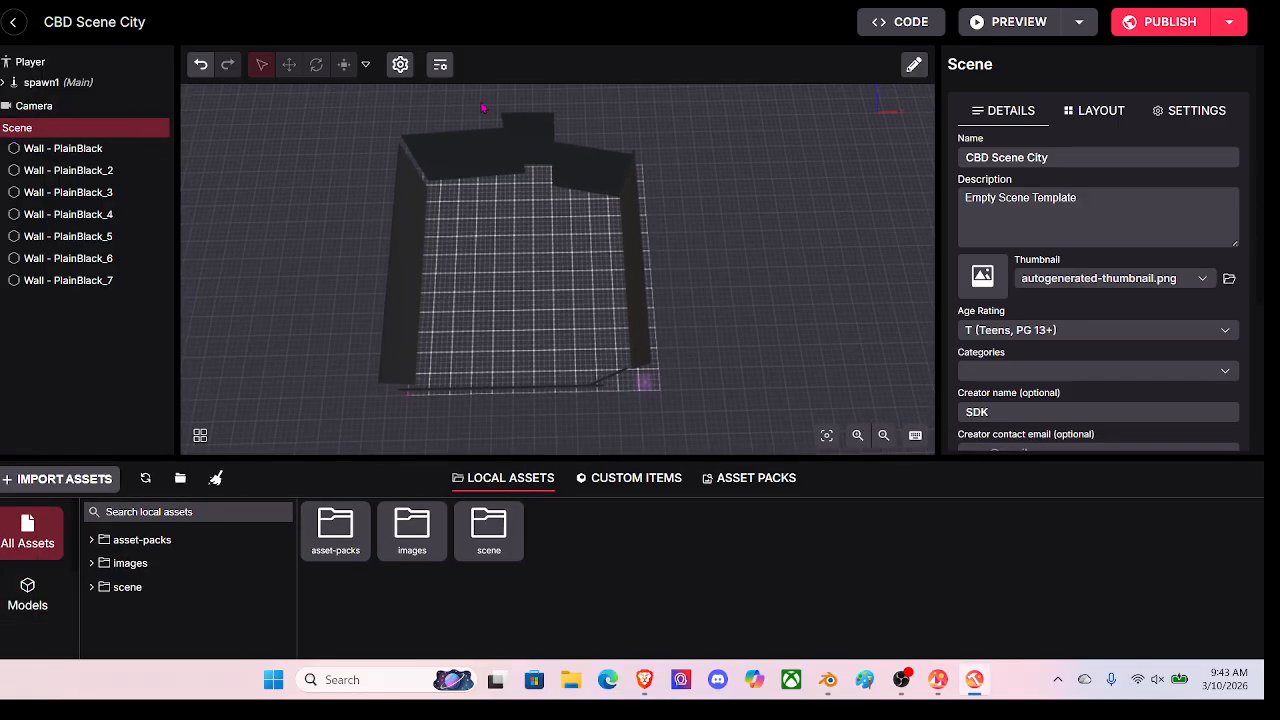
{"action": "left_click", "coordinate": [31, 594]}
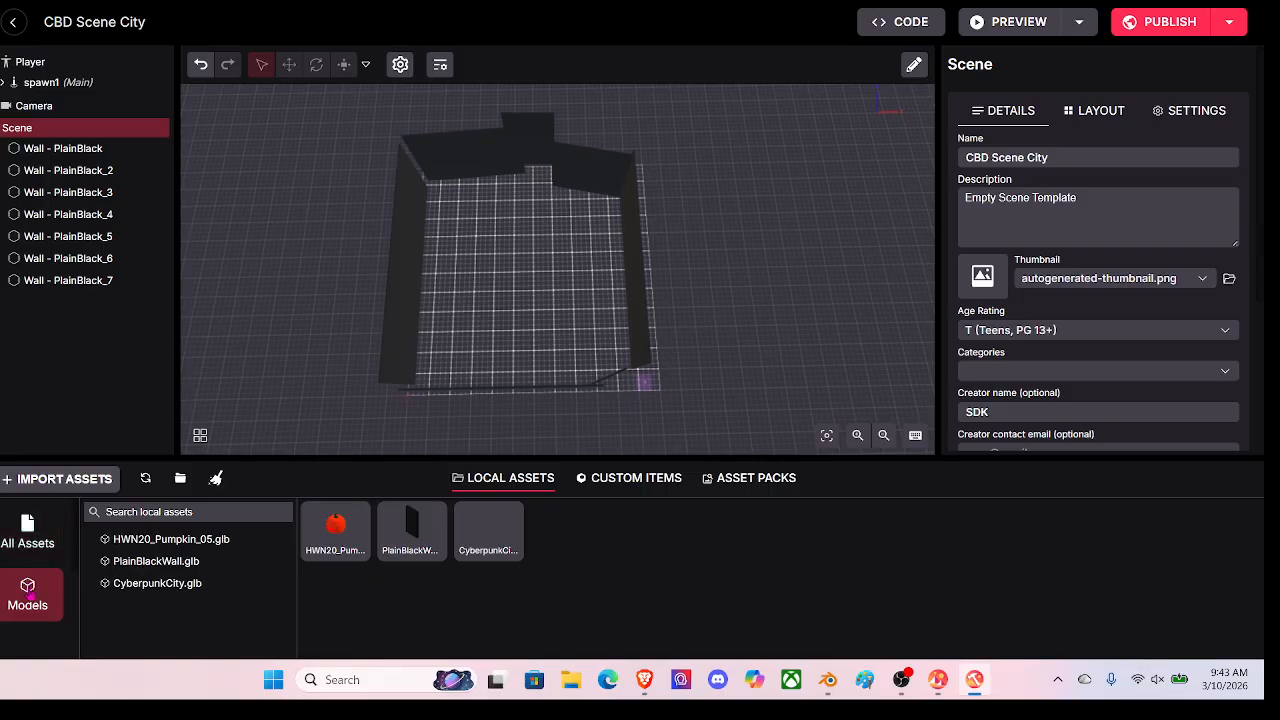
{"action": "left_click_drag", "start_coordinate": [483, 540], "coordinate": [515, 268]}
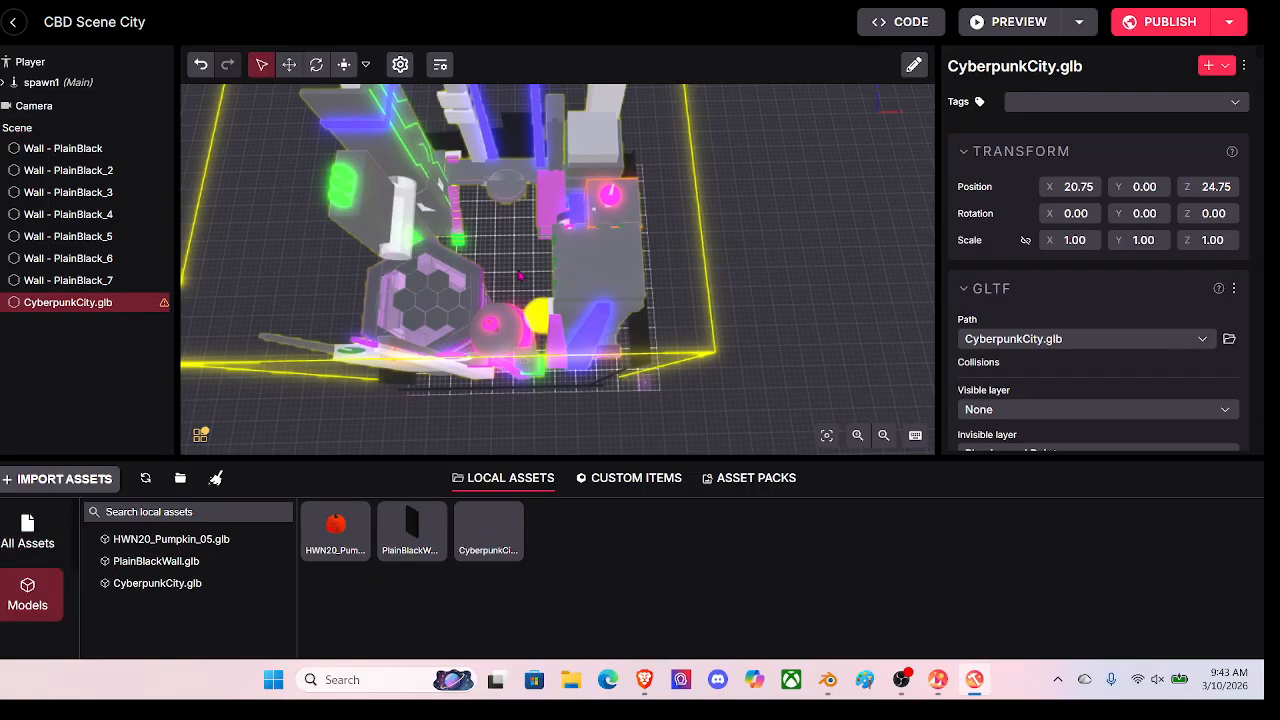
{"action": "left_click_drag", "start_coordinate": [734, 290], "coordinate": [313, 87]}
{"action": "left_click", "coordinate": [316, 66]}
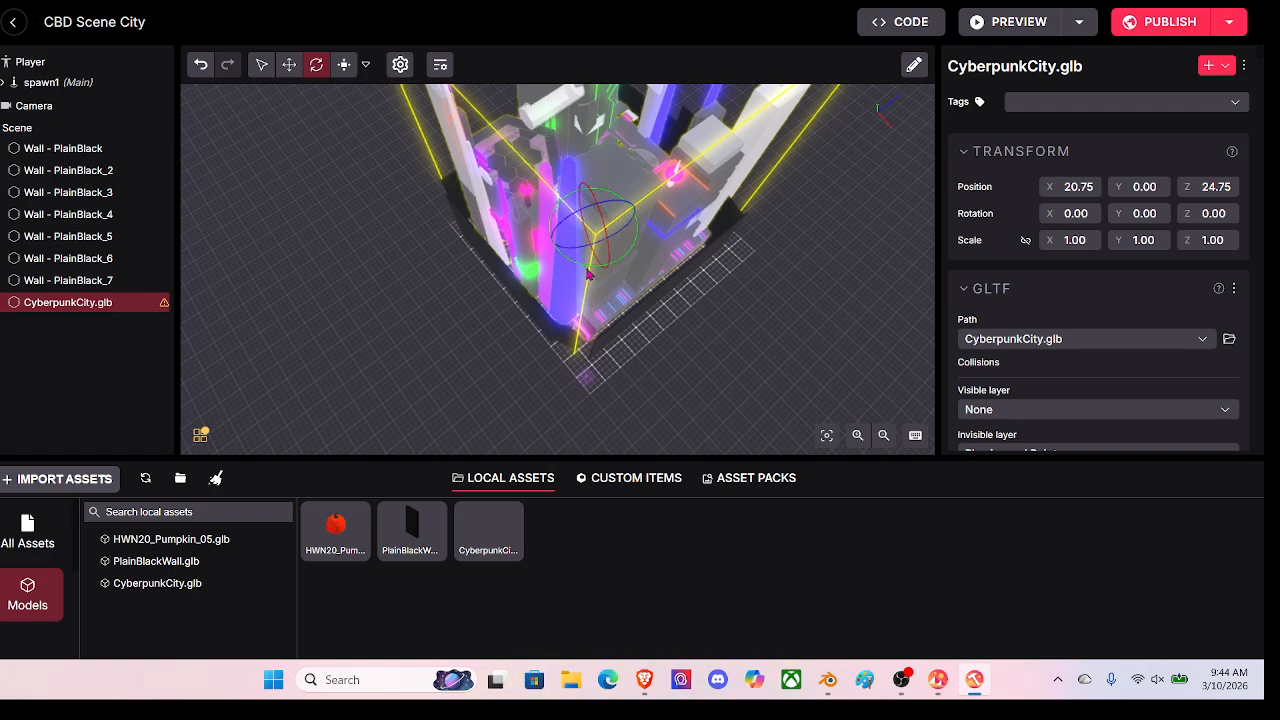
{"action": "left_click_drag", "start_coordinate": [680, 343], "coordinate": [624, 338]}
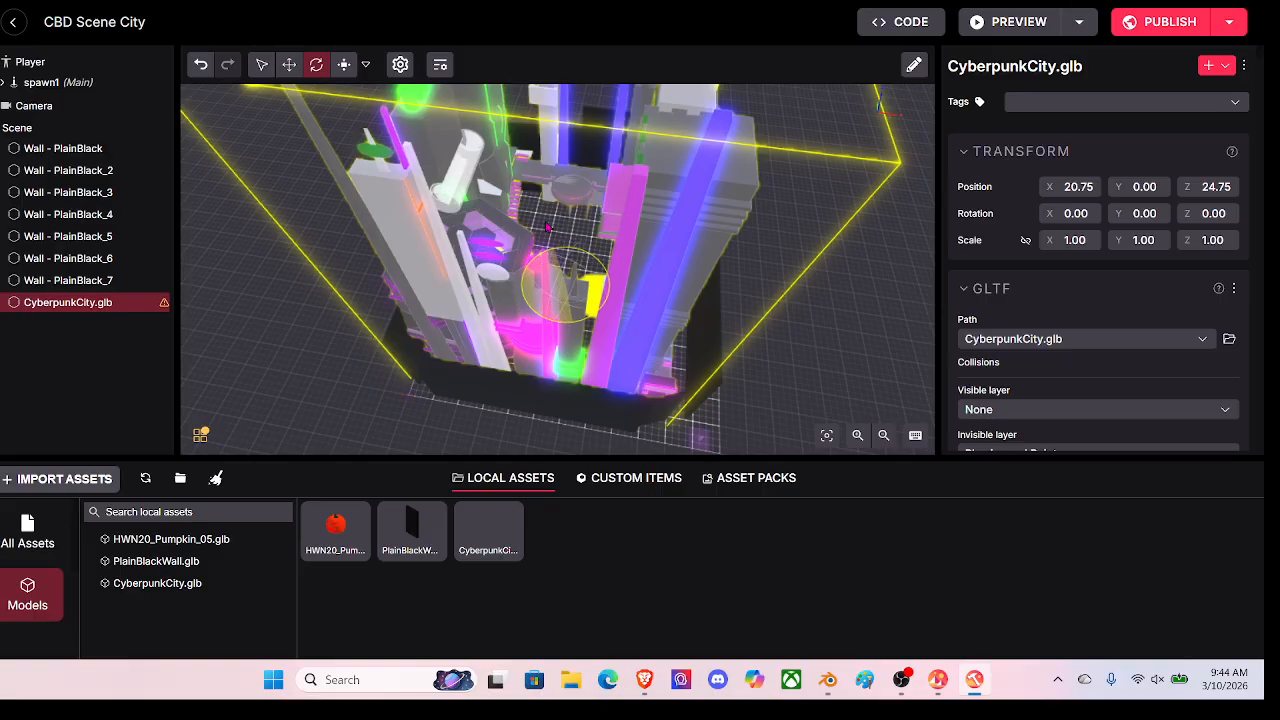
{"action": "left_click", "coordinate": [605, 265]}
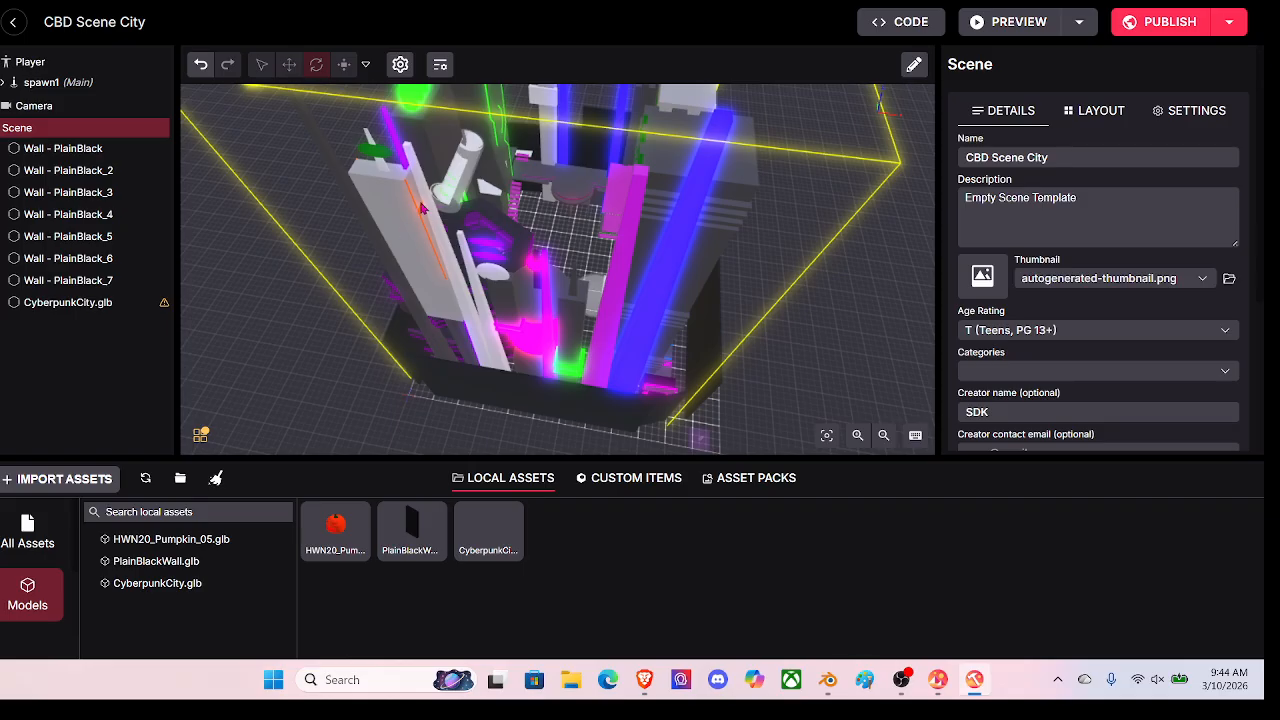
Step: Enlarge the scene viewport and select CyberpunkCity.glb in the scene
{"action": "left_click", "coordinate": [289, 64]}
{"action": "left_click_drag", "start_coordinate": [559, 460], "coordinate": [555, 498]}
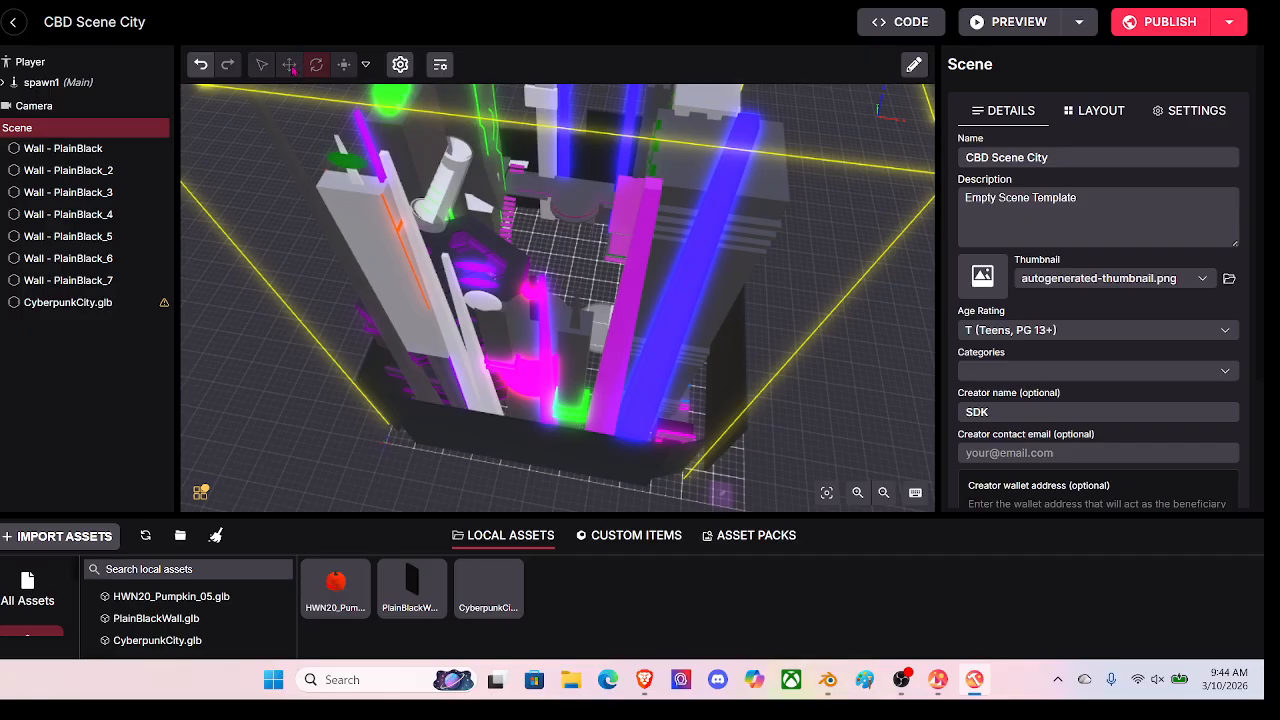
{"action": "left_click", "coordinate": [82, 150]}
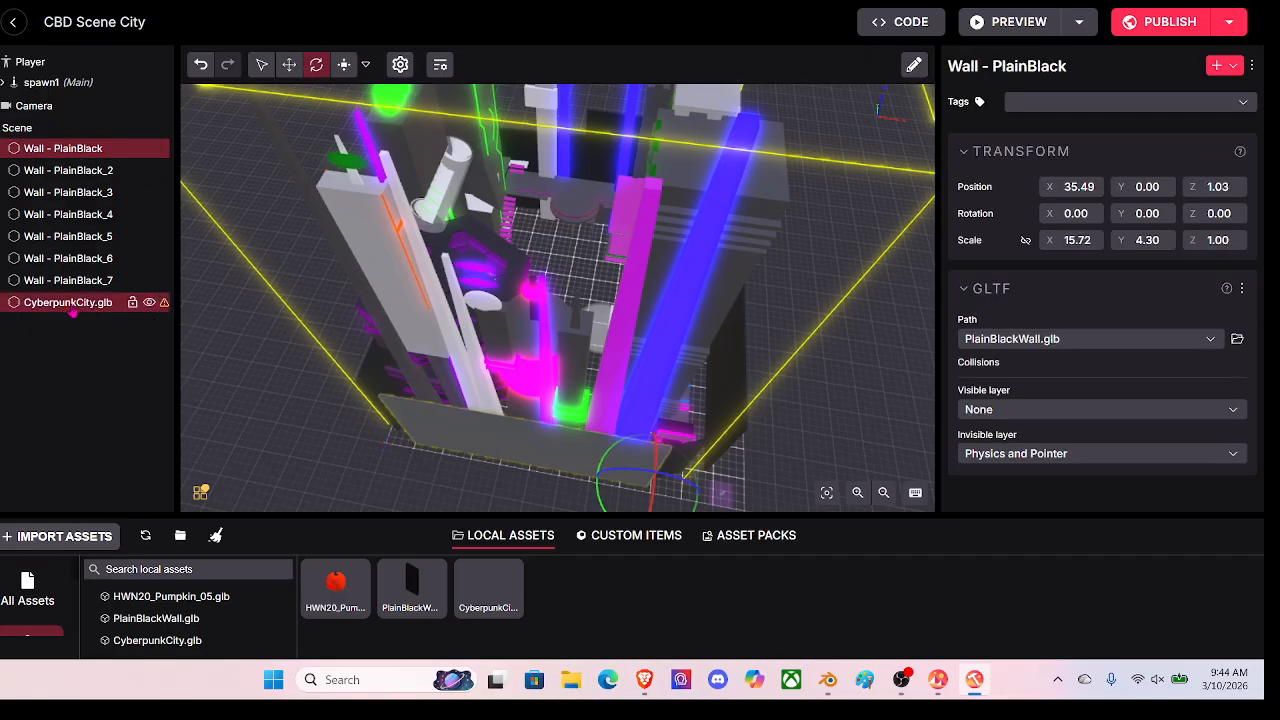
{"action": "left_click", "coordinate": [70, 304]}
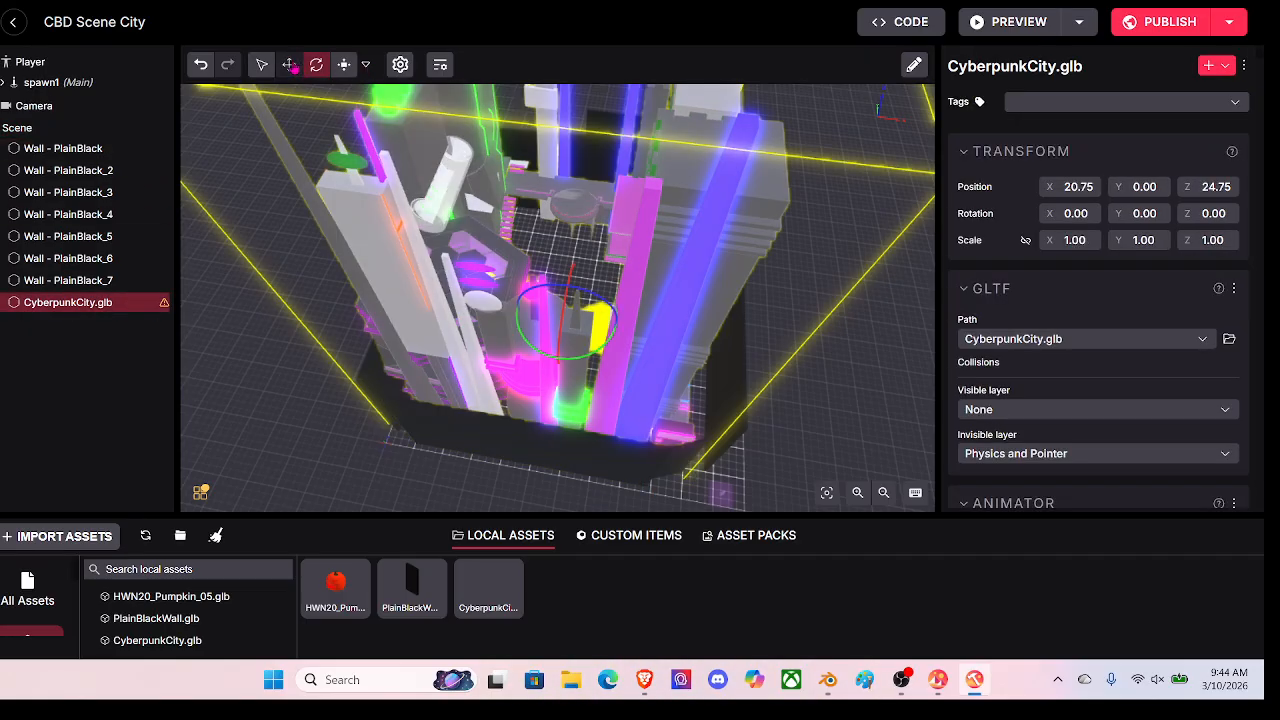
Step: Move CyberpunkCity.glb to about X 28.48, Z 23.25 and check its fit within the scene boundary from several angles
{"action": "left_click", "coordinate": [289, 64]}
{"action": "left_click_drag", "start_coordinate": [616, 323], "coordinate": [637, 328]}
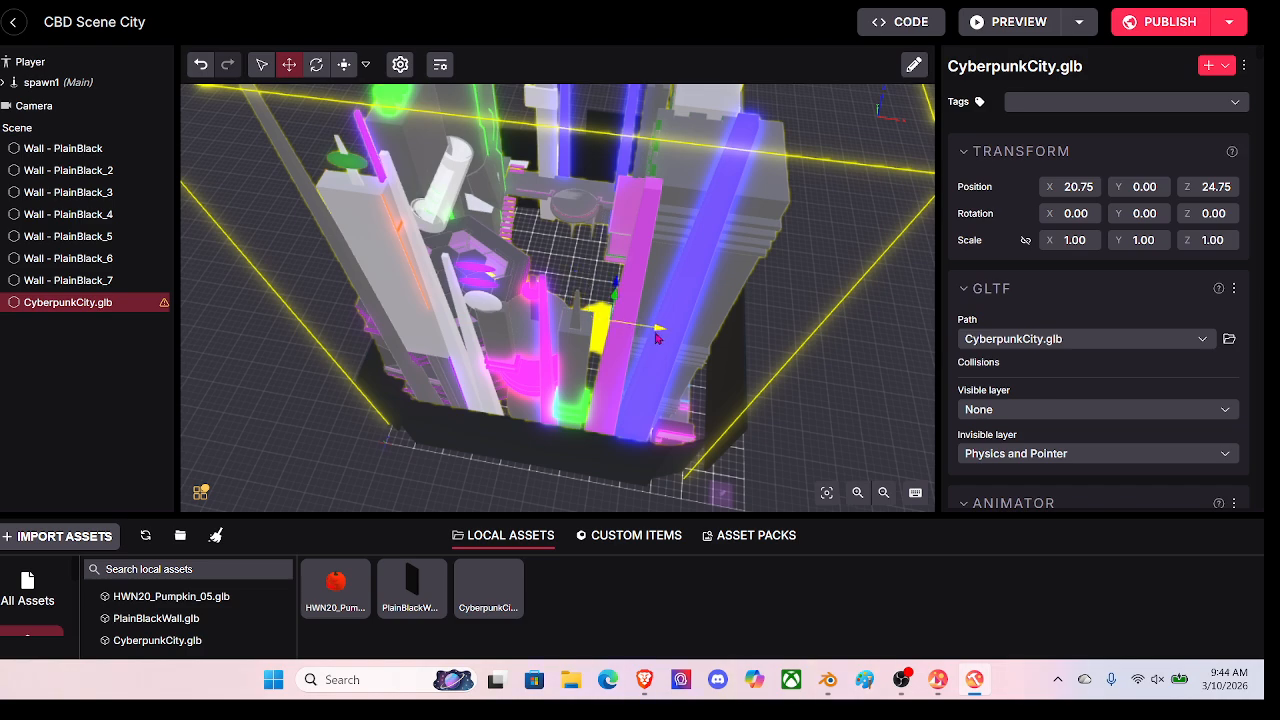
{"action": "left_click_drag", "start_coordinate": [657, 334], "coordinate": [604, 324]}
{"action": "left_click", "coordinate": [261, 64]}
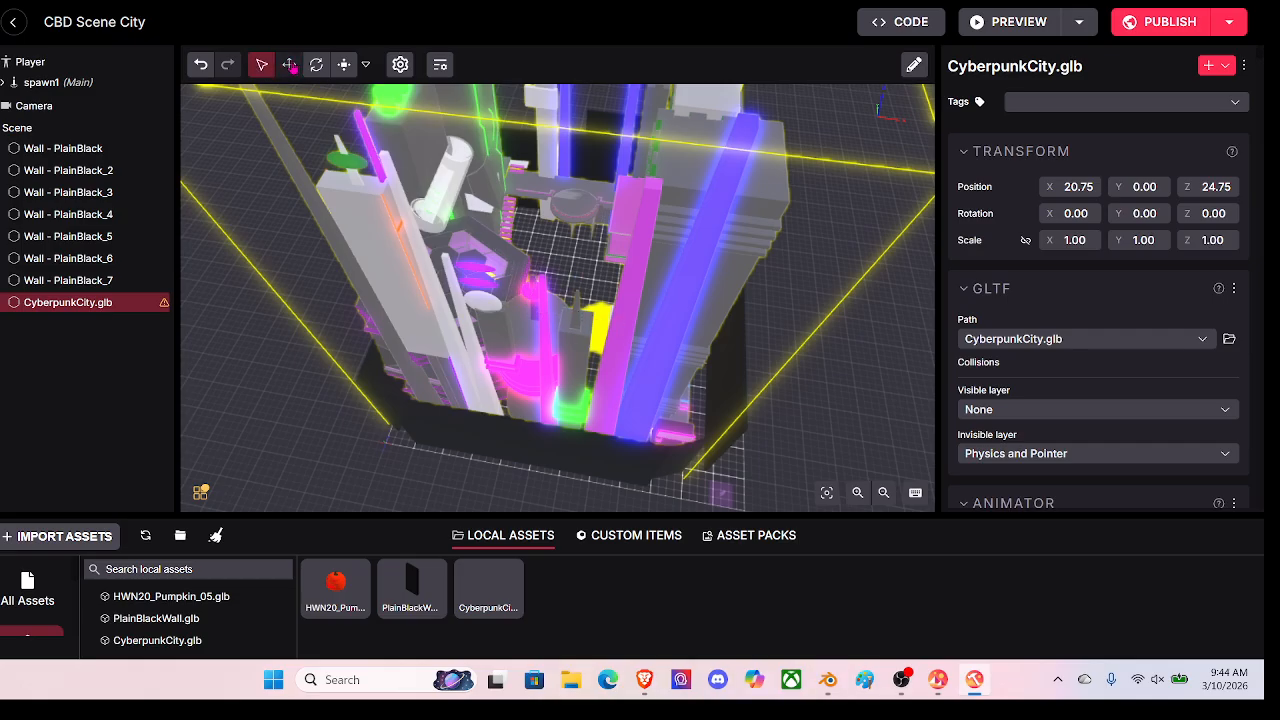
{"action": "left_click", "coordinate": [316, 65]}
{"action": "left_click", "coordinate": [289, 64]}
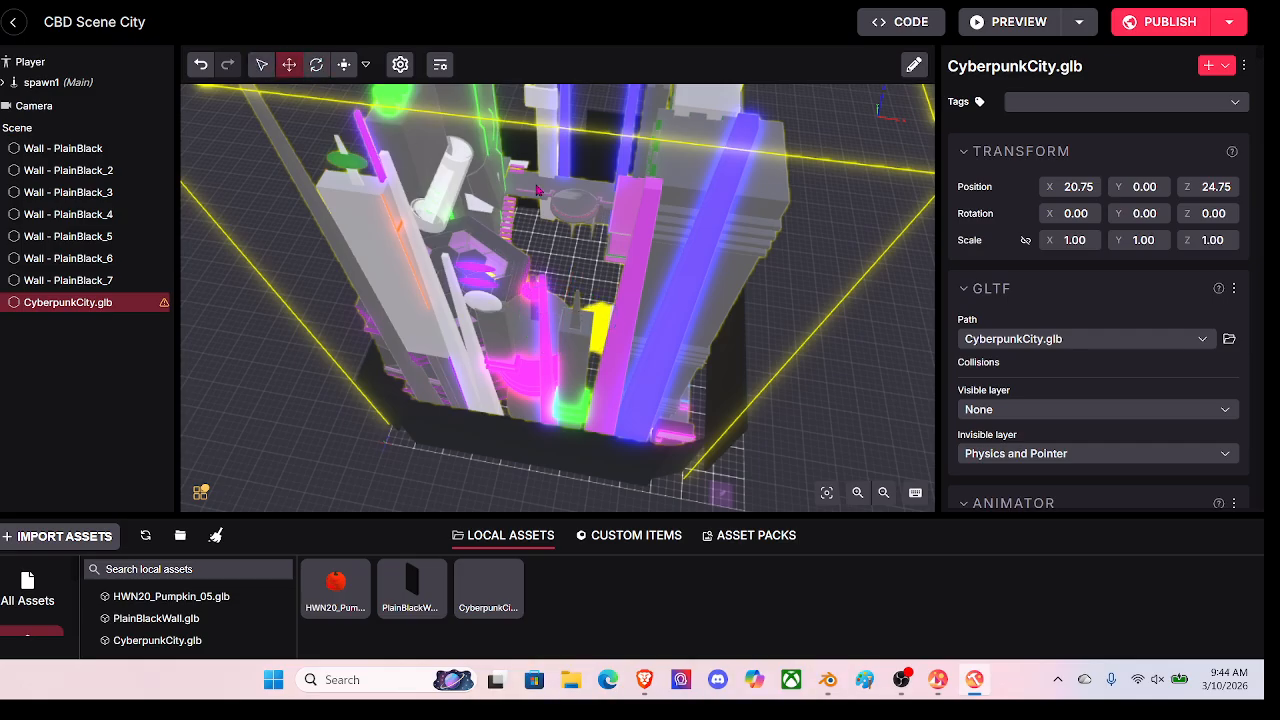
{"action": "mouse_move", "coordinate": [618, 327]}
{"action": "left_mouse_down"}
{"action": "mouse_move", "coordinate": [648, 325]}
{"action": "mouse_move", "coordinate": [627, 318]}
{"action": "mouse_move", "coordinate": [670, 336]}
{"action": "mouse_move", "coordinate": [676, 318]}
{"action": "mouse_move", "coordinate": [612, 336]}
{"action": "mouse_move", "coordinate": [597, 313]}
{"action": "left_mouse_up"}
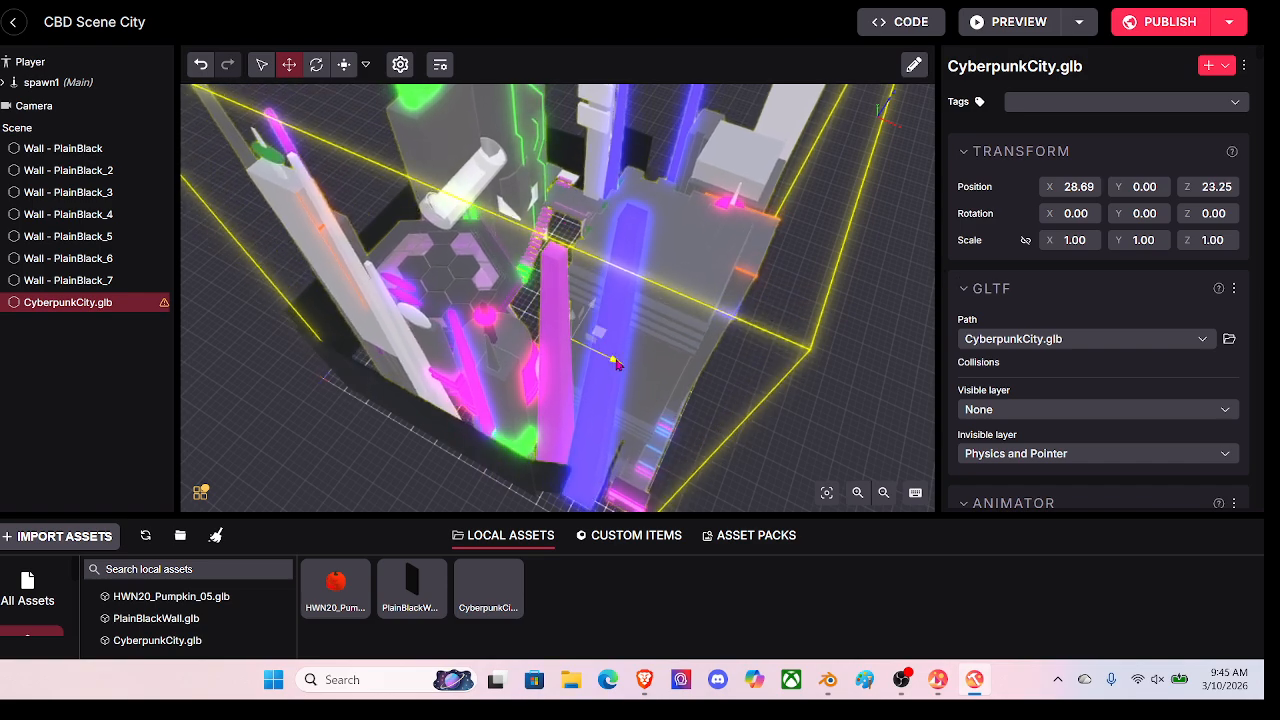
{"action": "left_click_drag", "start_coordinate": [615, 363], "coordinate": [620, 361]}
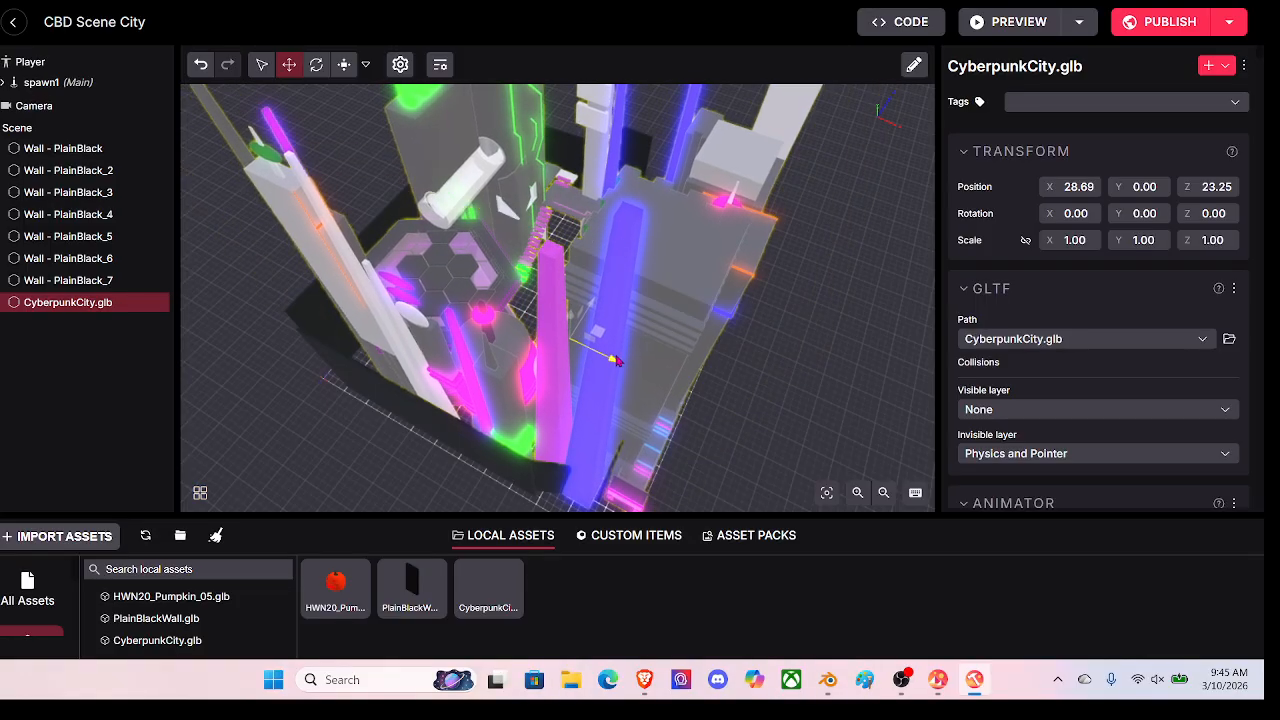
{"action": "left_click_drag", "start_coordinate": [583, 362], "coordinate": [765, 475]}
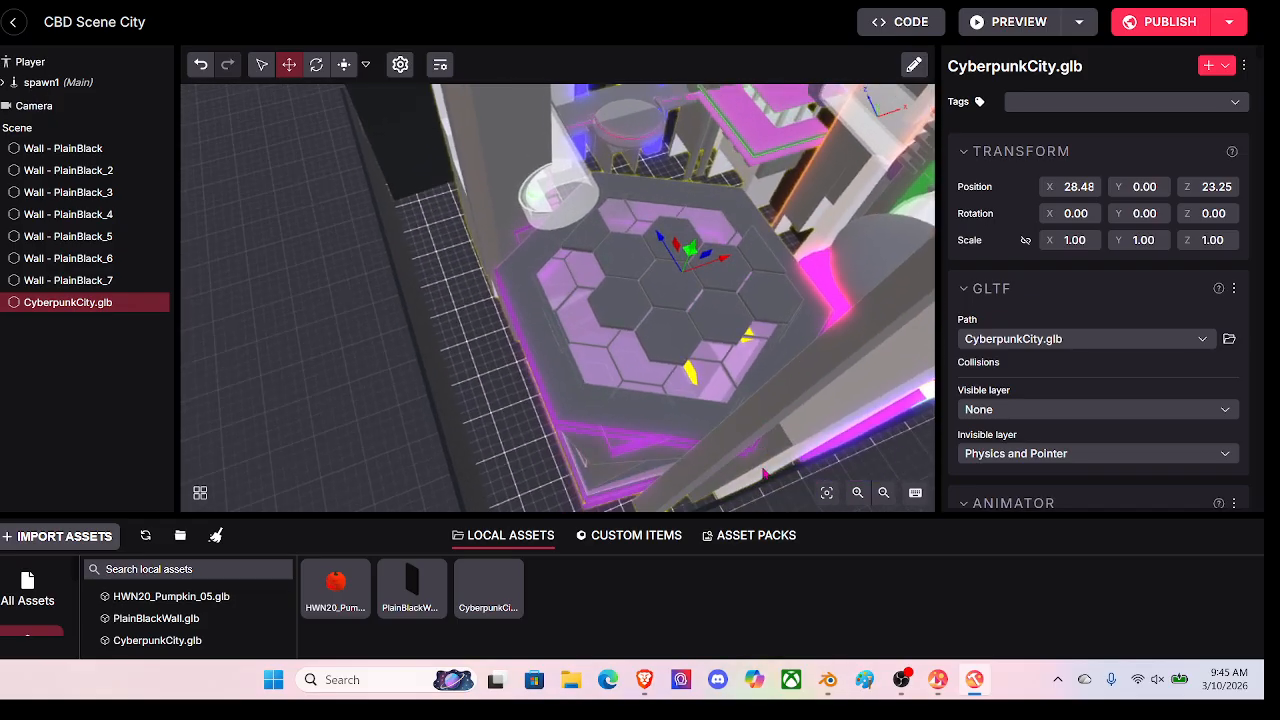
{"action": "scroll", "coordinate": [765, 475], "scroll_direction": "down", "scroll_amount": 5}
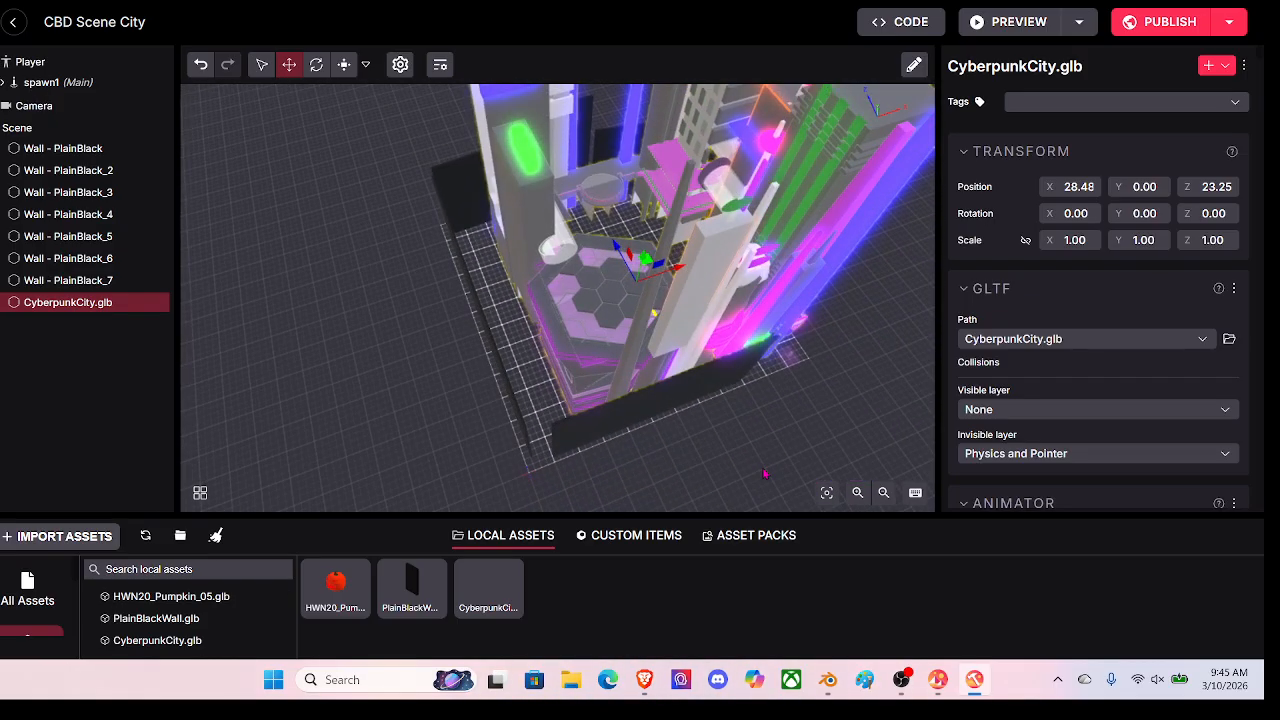
{"action": "left_click_drag", "start_coordinate": [765, 474], "coordinate": [545, 474]}
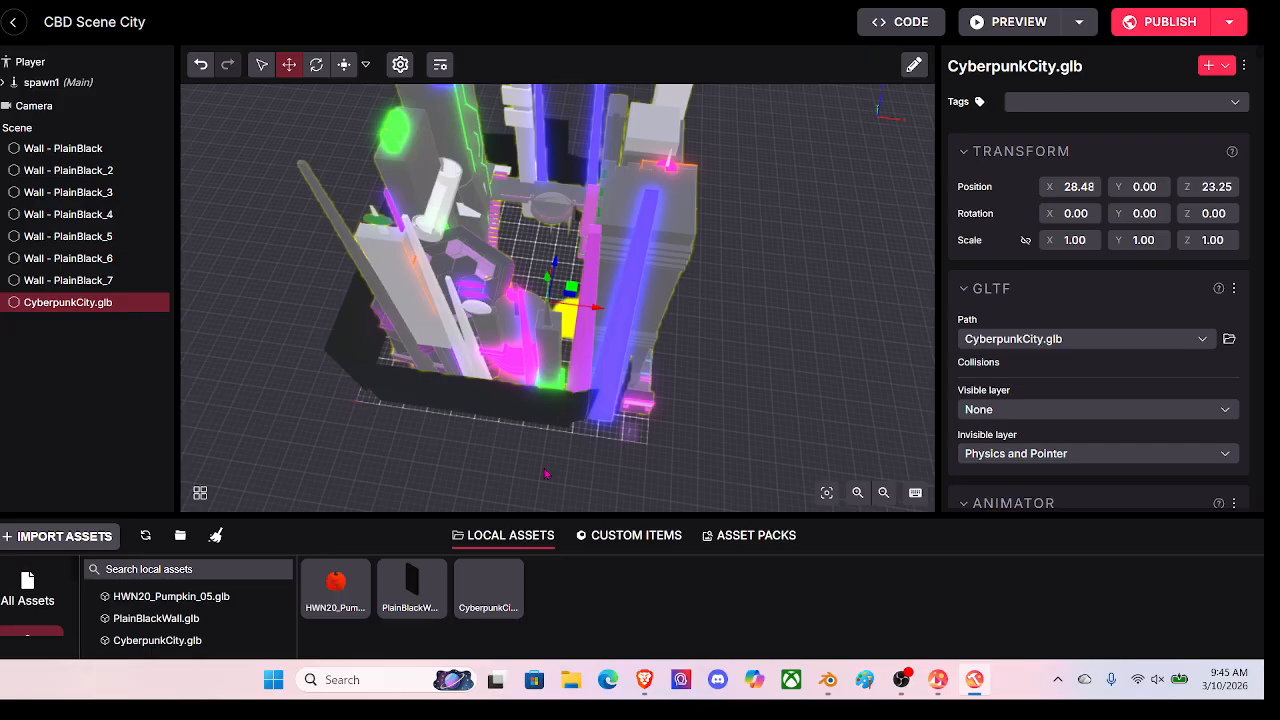
{"action": "left_click_drag", "start_coordinate": [545, 474], "coordinate": [554, 442]}
{"action": "left_click_drag", "start_coordinate": [558, 323], "coordinate": [70, 490]}
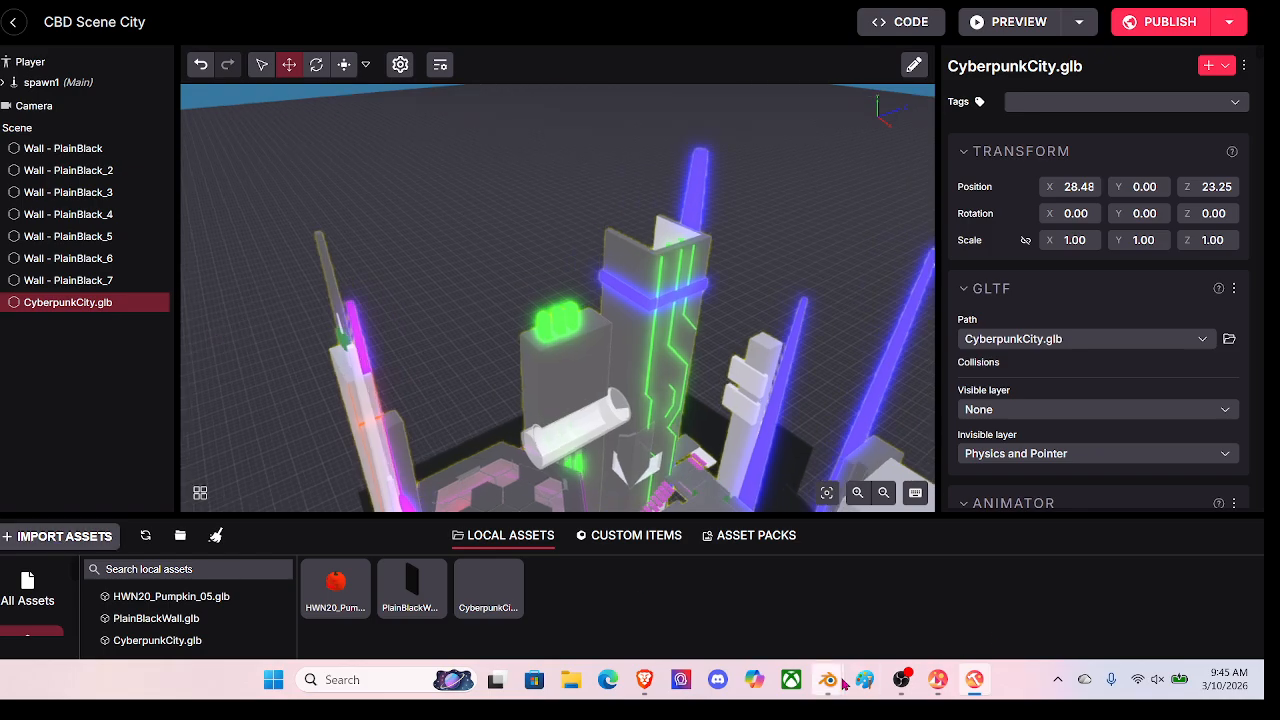
Step: Import the HEXclub.glb file from the BUILDITFORWARD folder into the scene's local assets
{"action": "mouse_move", "coordinate": [828, 679]}
{"action": "left_click", "coordinate": [905, 600]}
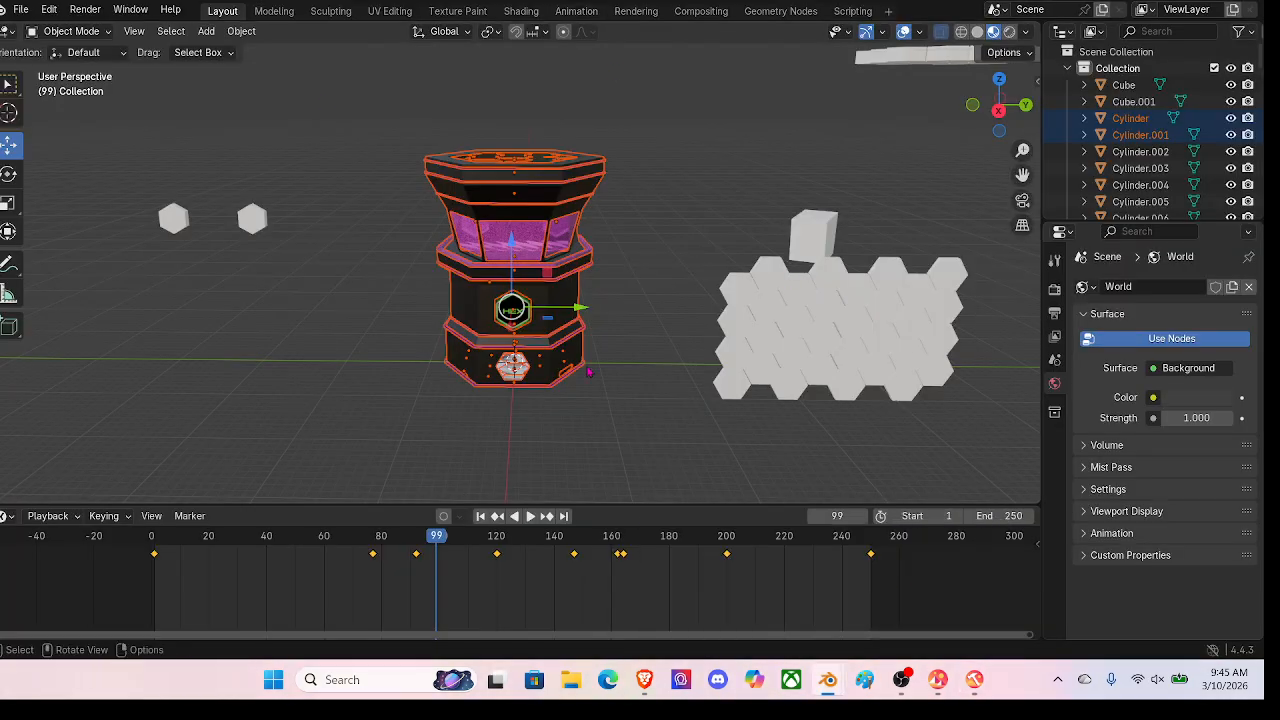
{"action": "left_click", "coordinate": [974, 680]}
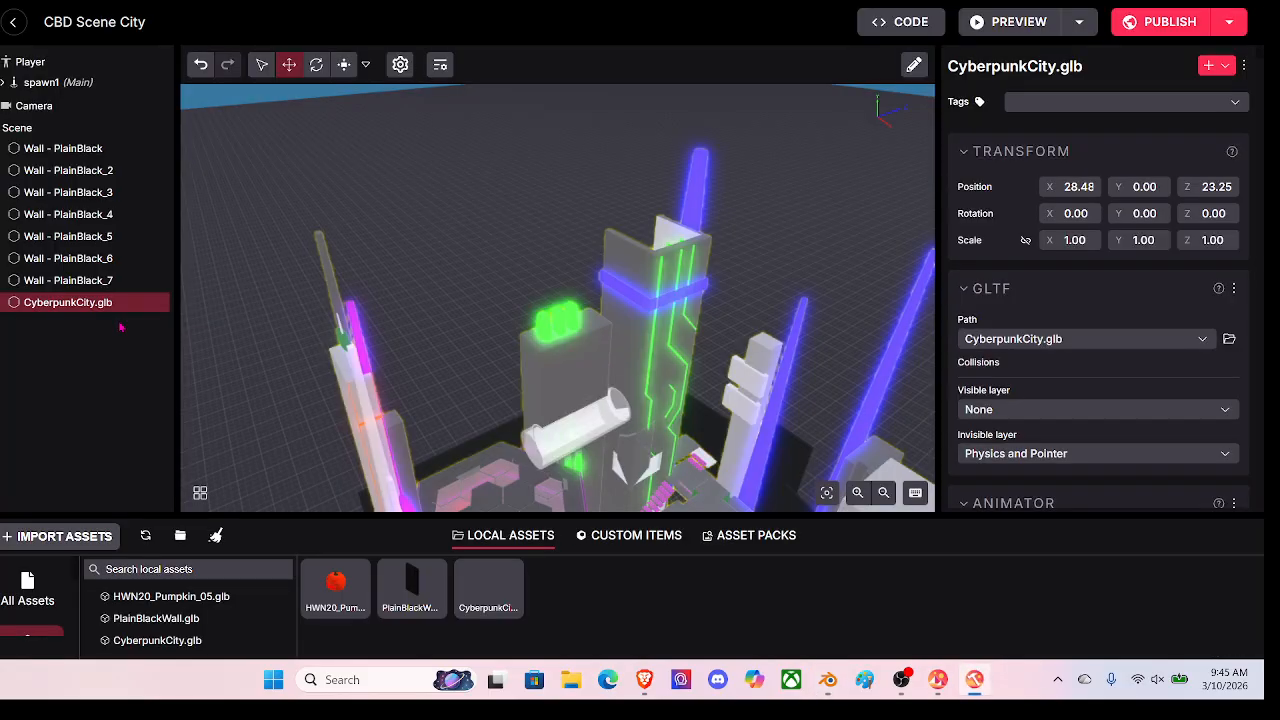
{"action": "left_click", "coordinate": [62, 538]}
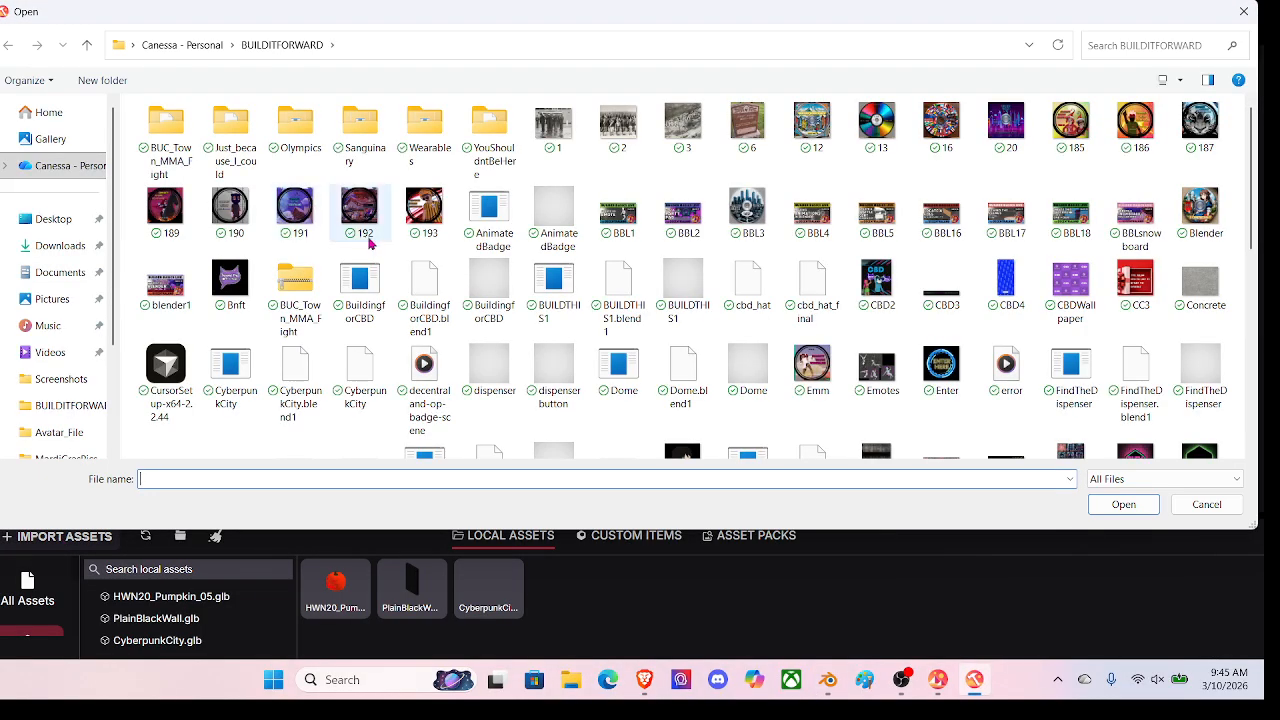
{"action": "type", "text": "he"}
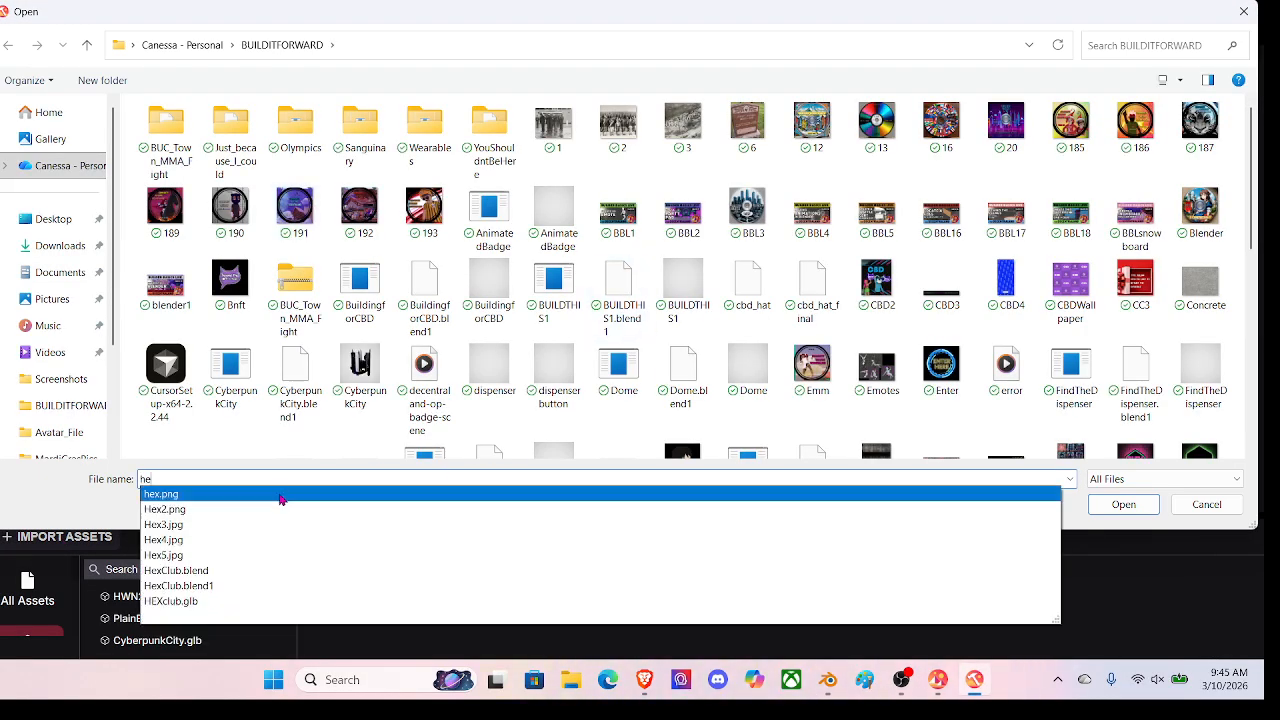
{"action": "left_click", "coordinate": [175, 601]}
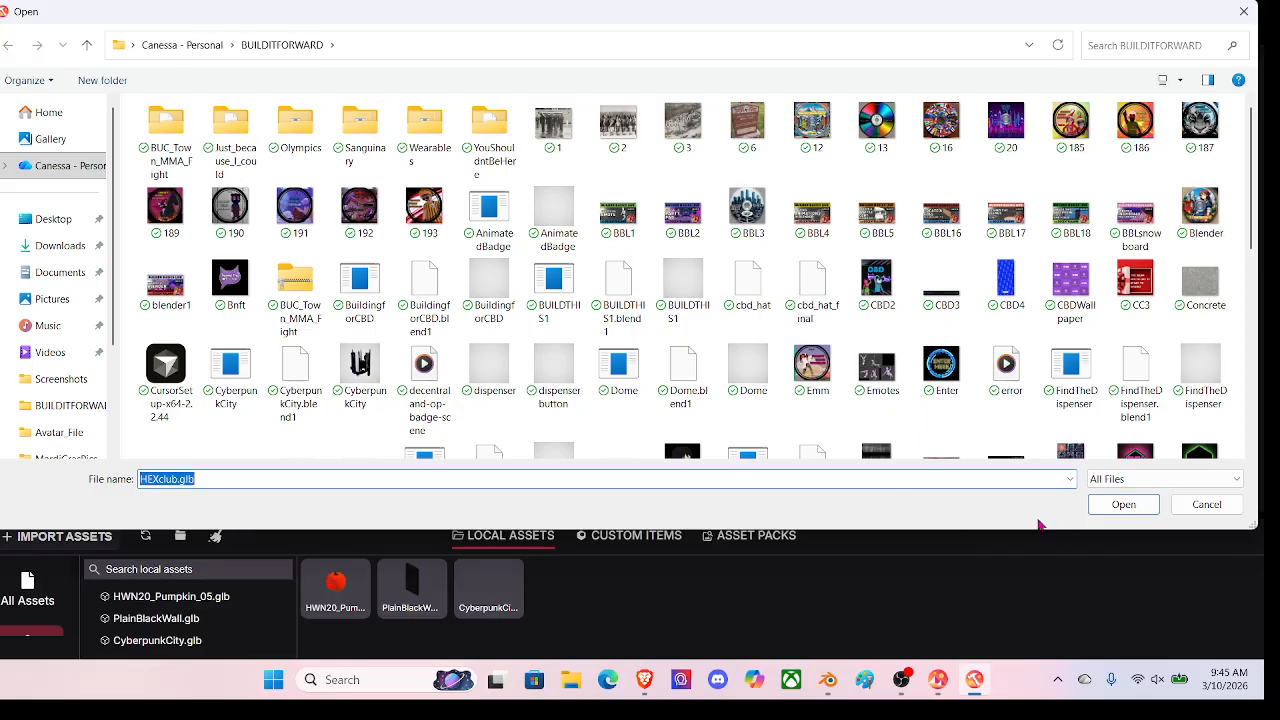
{"action": "left_click", "coordinate": [1124, 504]}
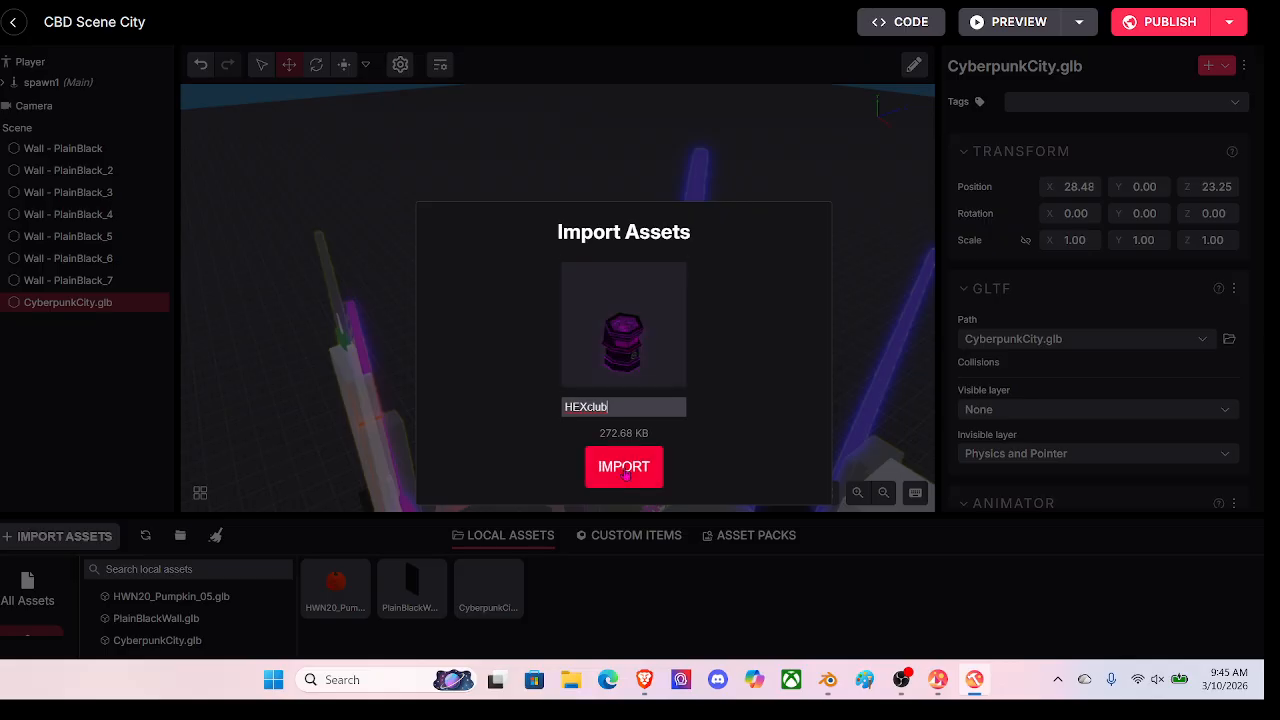
{"action": "left_click", "coordinate": [626, 474]}
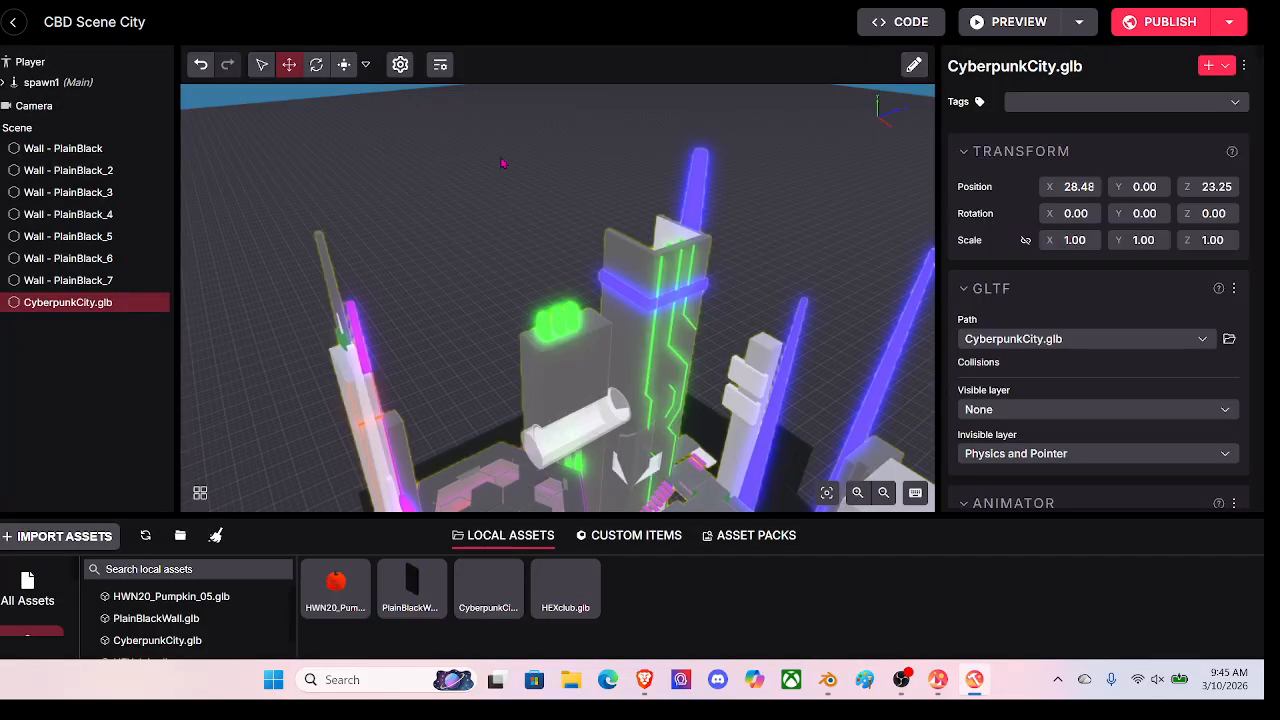
Step: Place HEXclub.glb in the scene and raise it above the hexagonal tower, at about X 14.90, Y 21.69, Z 12.23
{"action": "left_click_drag", "start_coordinate": [503, 162], "coordinate": [513, 444]}
{"action": "left_click_drag", "start_coordinate": [560, 604], "coordinate": [504, 385]}
{"action": "left_click_drag", "start_coordinate": [659, 290], "coordinate": [392, 412]}
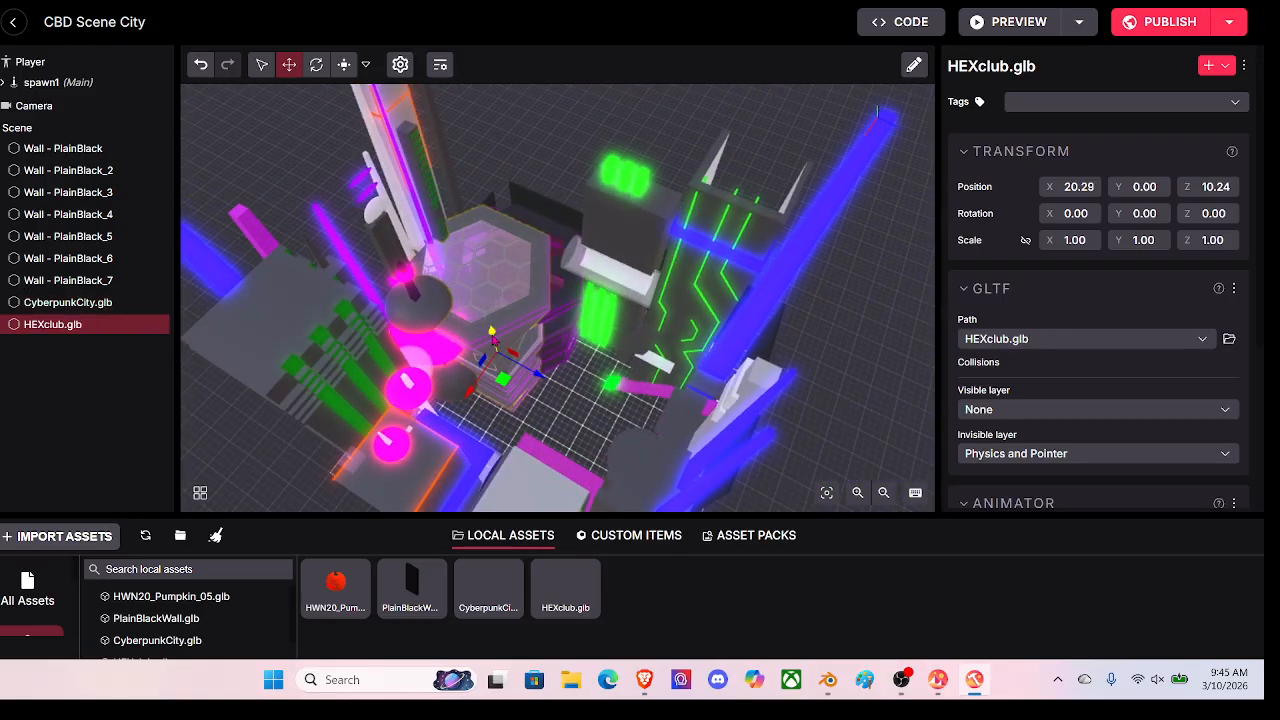
{"action": "left_click_drag", "start_coordinate": [492, 340], "coordinate": [472, 85]}
{"action": "scroll", "coordinate": [537, 401], "scroll_direction": "up", "scroll_amount": 4}
{"action": "scroll", "coordinate": [537, 401], "scroll_direction": "up", "scroll_amount": 3}
{"action": "left_click_drag", "start_coordinate": [588, 348], "coordinate": [587, 300]}
Step: Rotate HEXclub.glb about its Y axis to about 177.8 degrees
{"action": "left_click", "coordinate": [316, 66]}
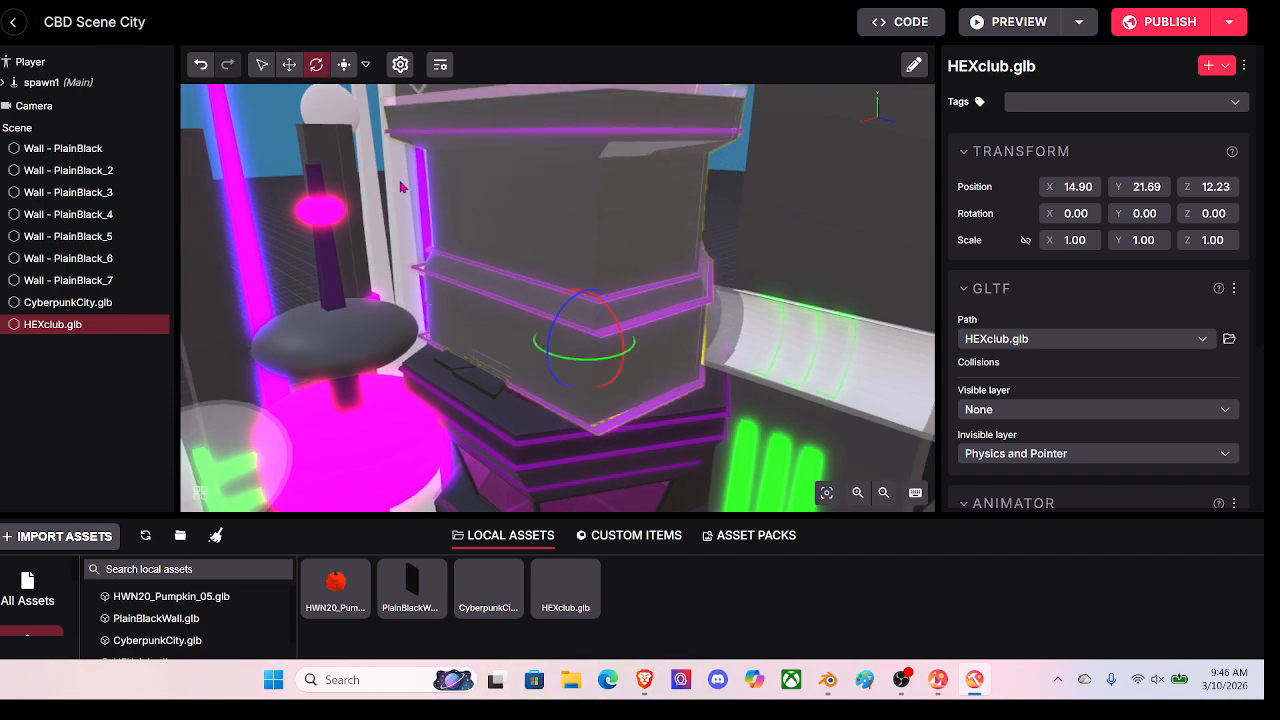
{"action": "left_click_drag", "start_coordinate": [605, 362], "coordinate": [478, 273]}
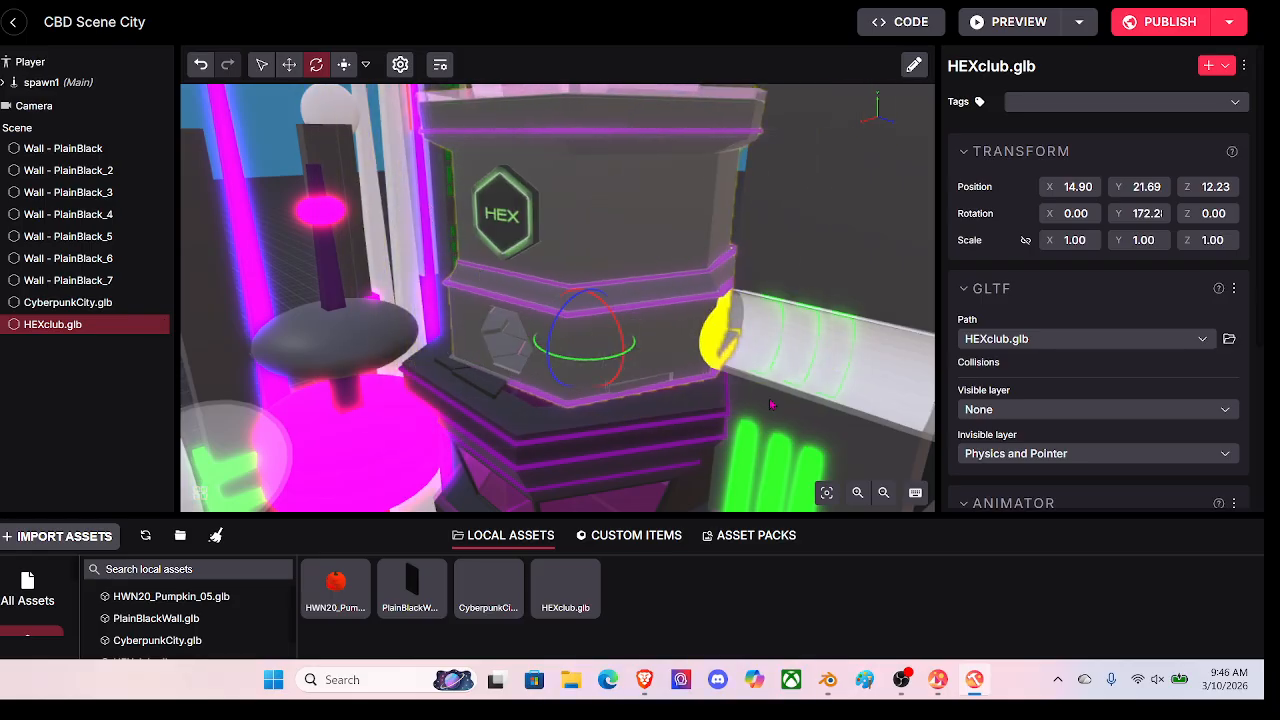
{"action": "left_click_drag", "start_coordinate": [770, 404], "coordinate": [730, 404]}
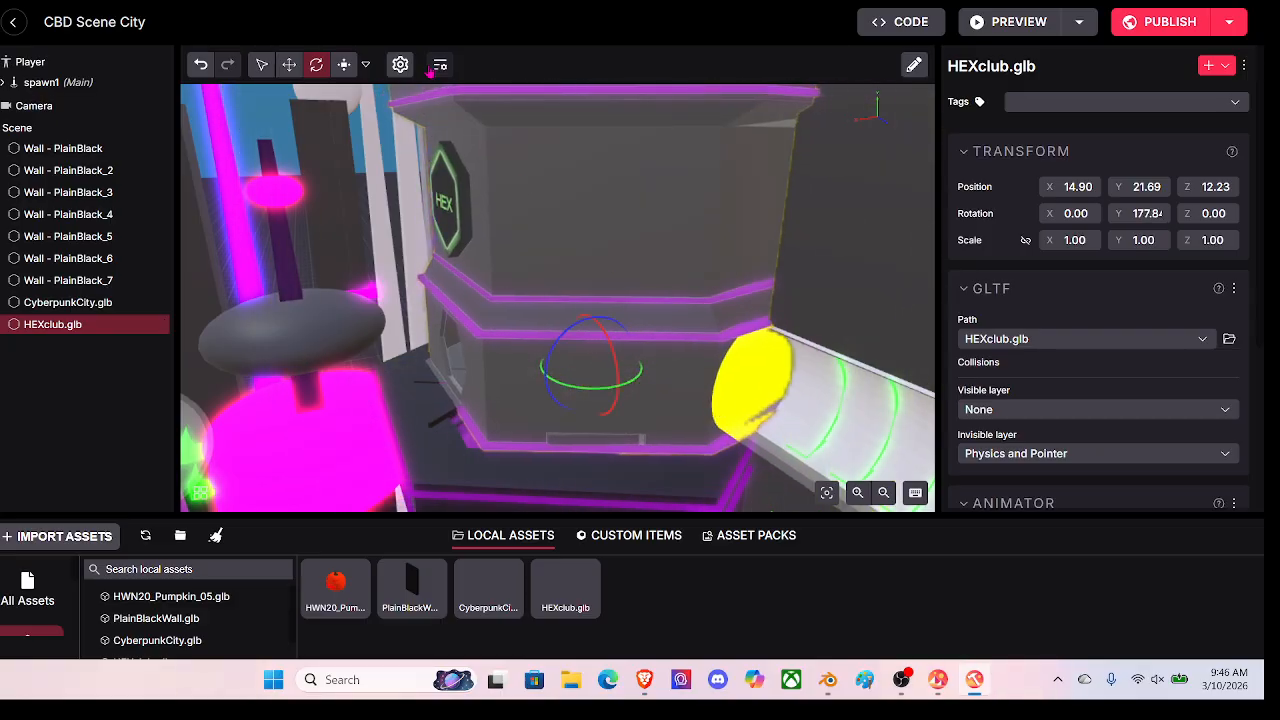
Step: Move HEXclub.glb horizontally on the hexagonal tower to about X 9.81, Z 10.49
{"action": "left_click", "coordinate": [289, 64]}
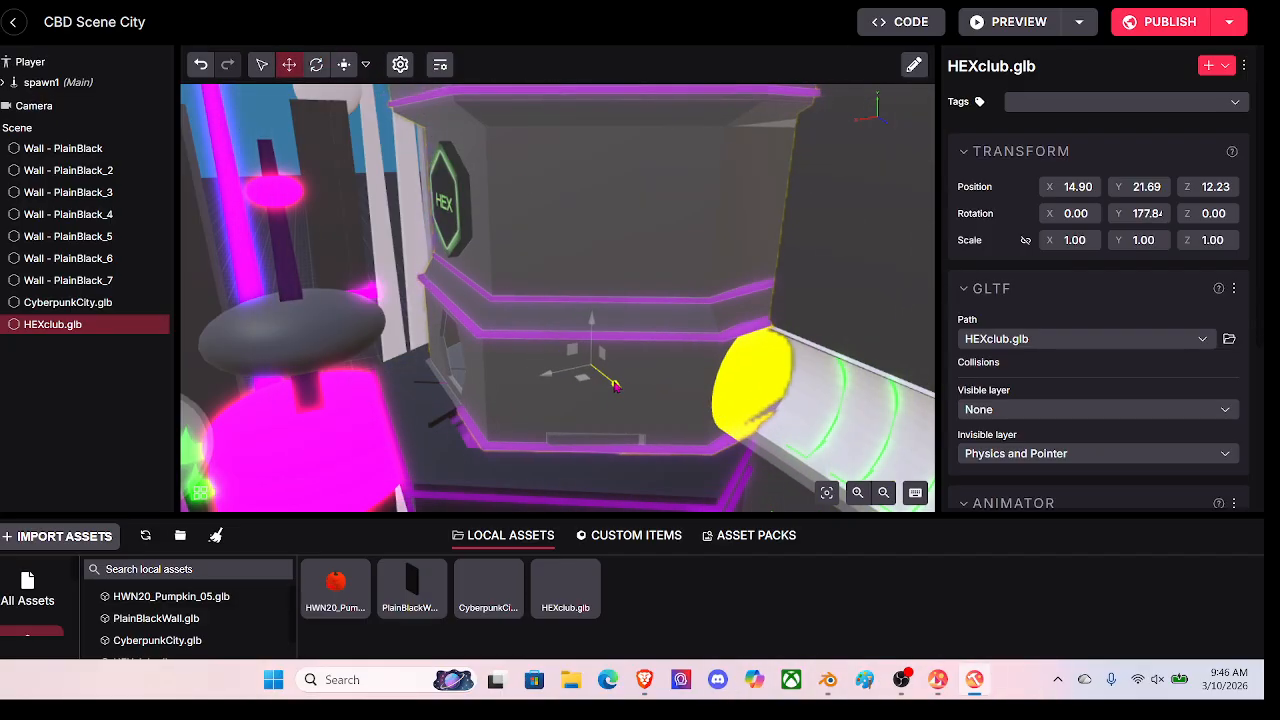
{"action": "left_click_drag", "start_coordinate": [614, 386], "coordinate": [518, 367]}
{"action": "left_click_drag", "start_coordinate": [562, 490], "coordinate": [863, 460]}
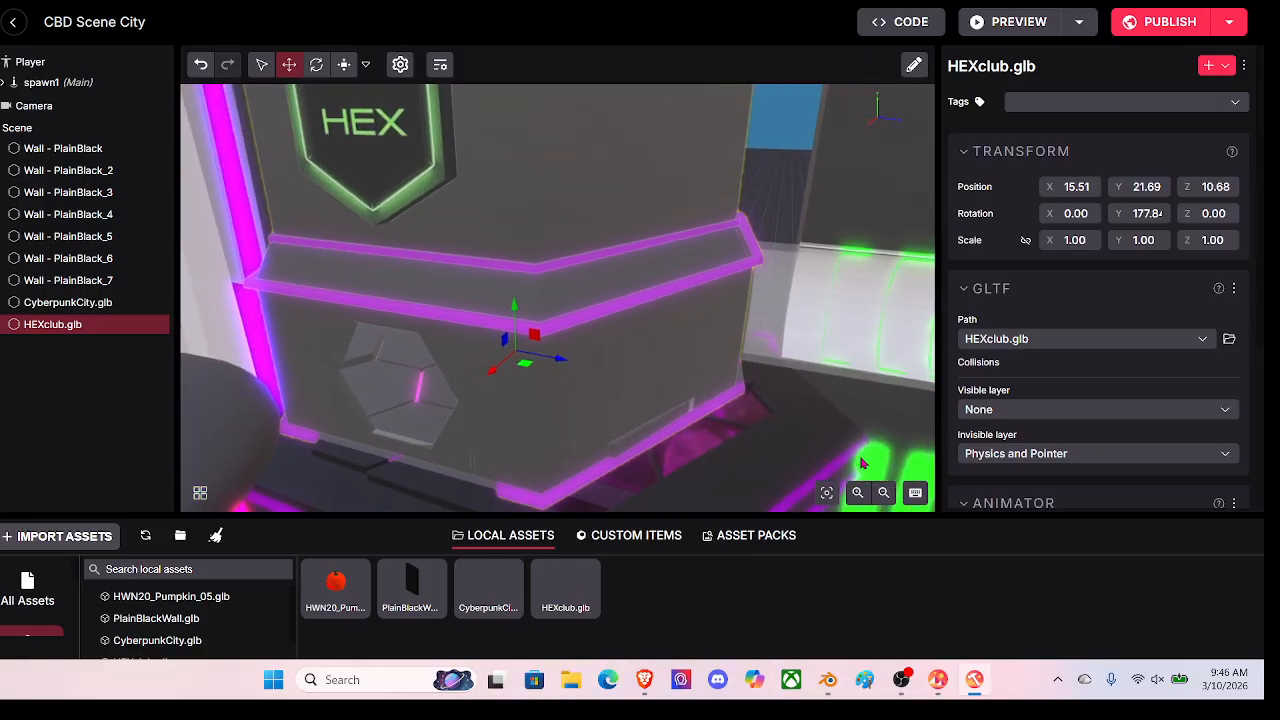
{"action": "mouse_move", "coordinate": [558, 362]}
{"action": "left_mouse_down"}
{"action": "mouse_move", "coordinate": [510, 368]}
{"action": "mouse_move", "coordinate": [543, 363]}
{"action": "left_mouse_up"}
{"action": "left_click_drag", "start_coordinate": [590, 328], "coordinate": [616, 335]}
{"action": "left_click_drag", "start_coordinate": [741, 410], "coordinate": [905, 445]}
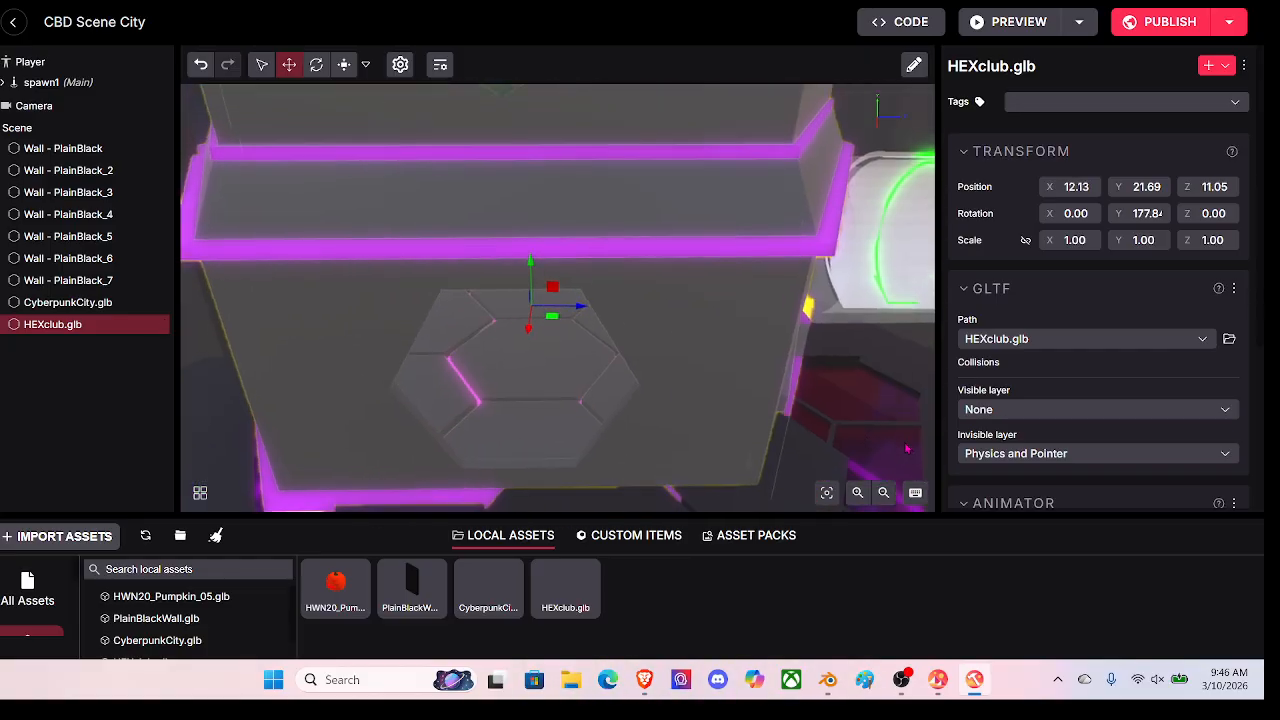
{"action": "scroll", "coordinate": [905, 445], "scroll_direction": "down", "scroll_amount": 3}
{"action": "left_click_drag", "start_coordinate": [537, 335], "coordinate": [524, 302]}
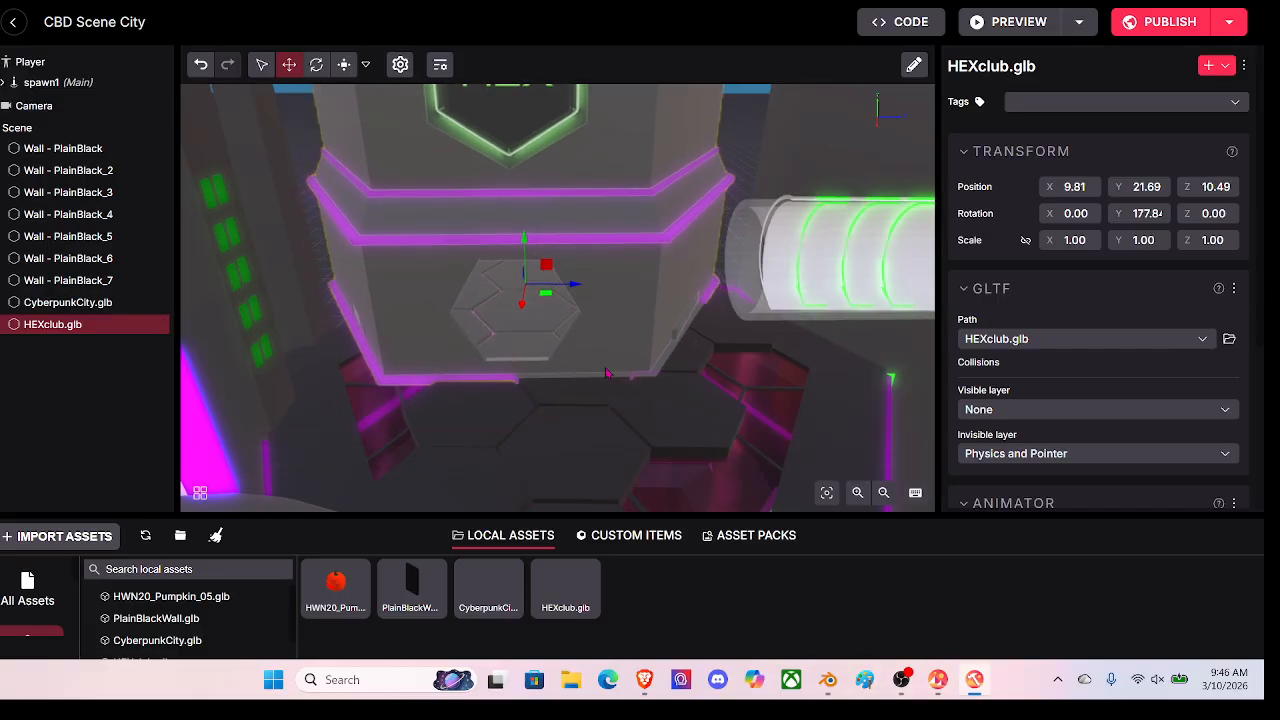
Step: Raise HEXclub.glb slightly to about Y 21.82 so its base sits on the hexagonal platform
{"action": "right_click_drag", "start_coordinate": [606, 371], "coordinate": [503, 564]}
{"action": "scroll", "coordinate": [600, 450], "scroll_direction": "up", "scroll_amount": 4}
{"action": "scroll", "coordinate": [590, 65], "scroll_direction": "down", "scroll_amount": 4}
{"action": "key", "text": "w"}
{"action": "key", "text": "s"}
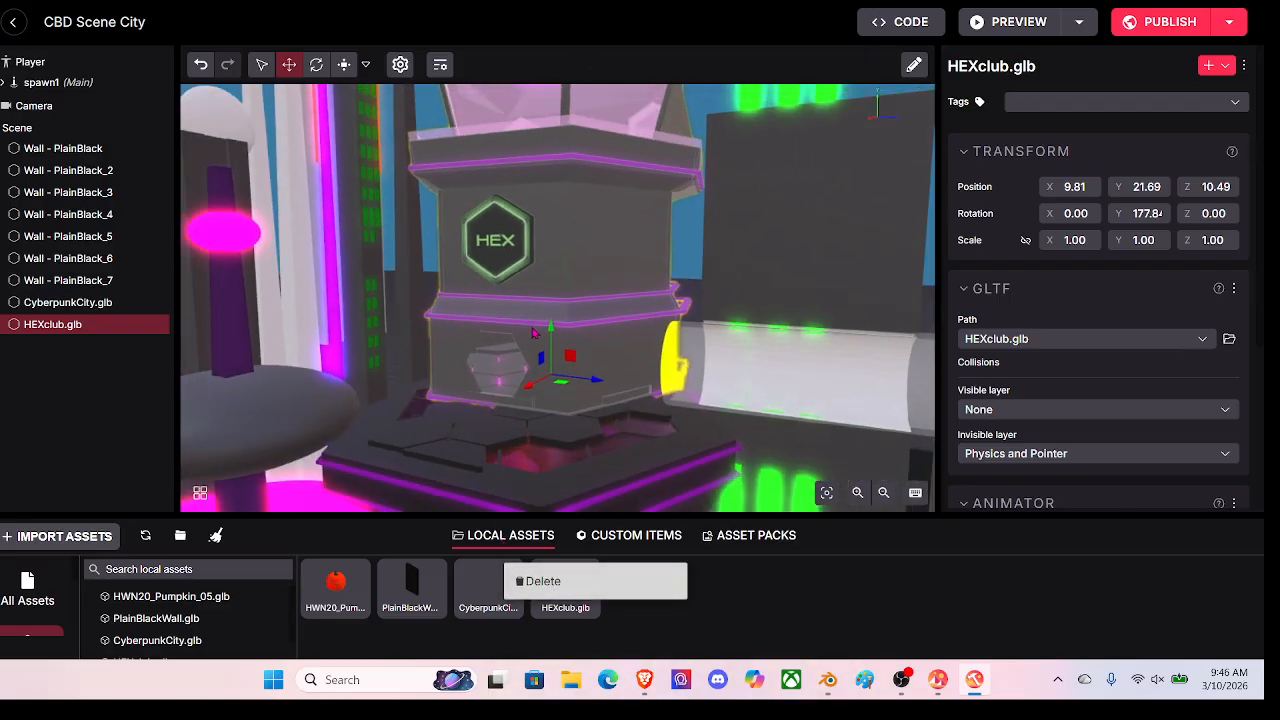
{"action": "left_click_drag", "start_coordinate": [549, 327], "coordinate": [548, 326]}
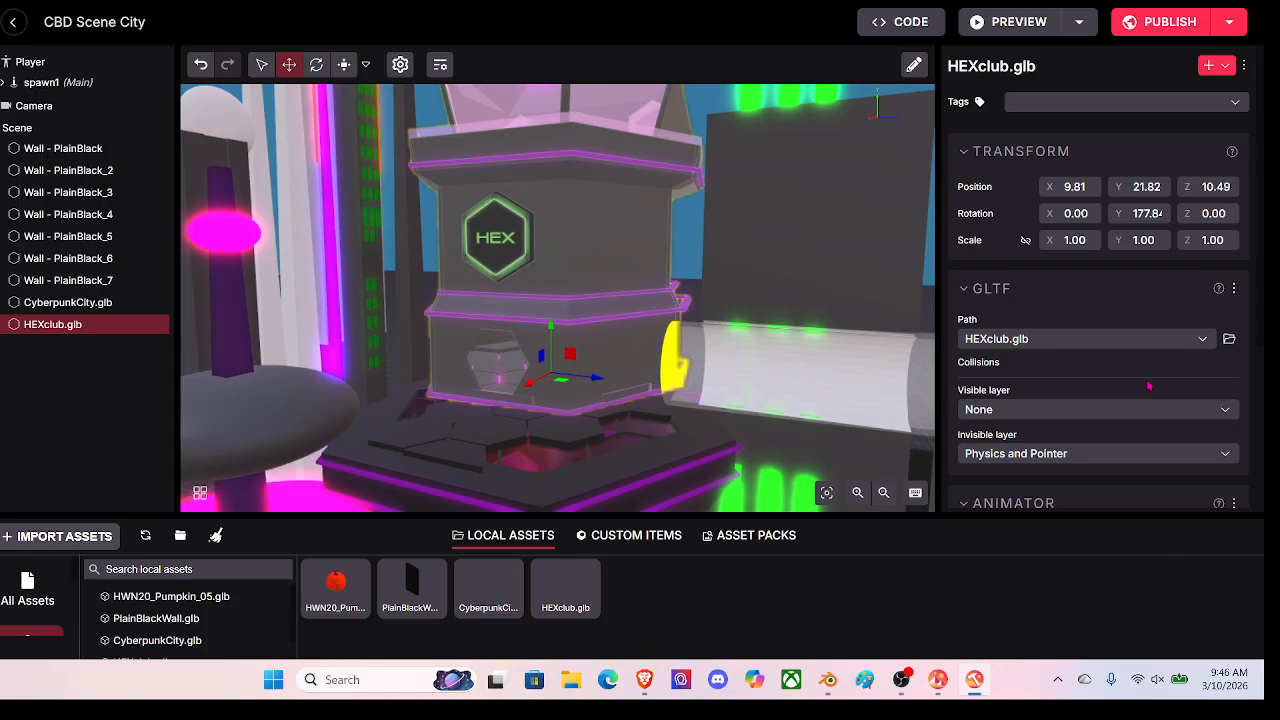
Step: Turn on looping for HEXclub.glb's animation
{"action": "scroll", "coordinate": [1149, 386], "scroll_direction": "down", "scroll_amount": 3}
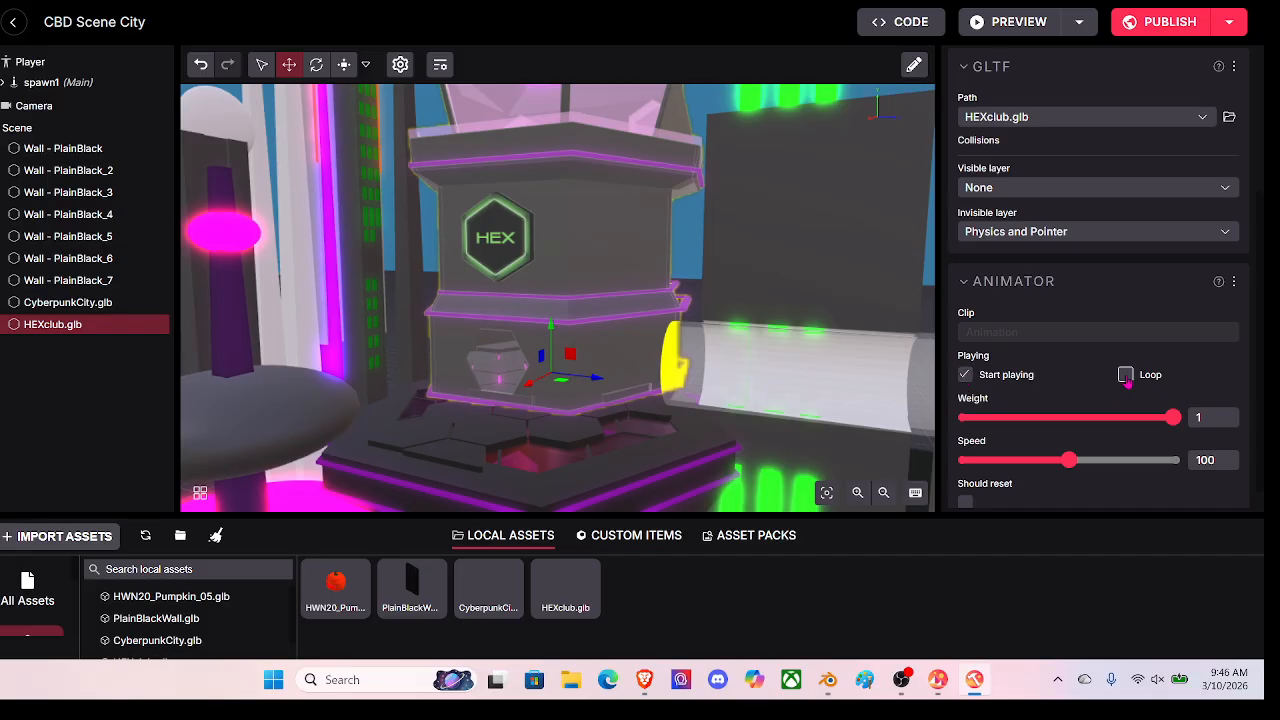
{"action": "left_click_drag", "start_coordinate": [699, 426], "coordinate": [576, 582]}
{"action": "key", "text": "w"}
{"action": "right_click", "coordinate": [576, 582]}
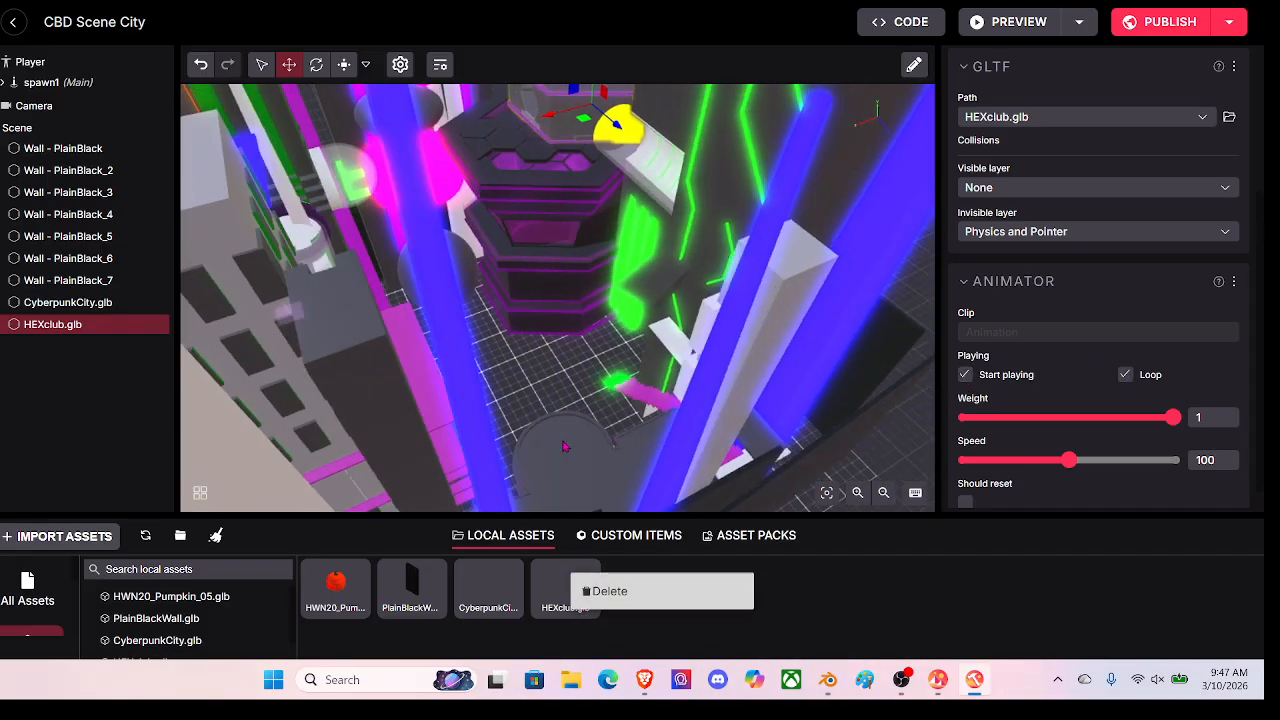
Step: Examine the club, the surrounding city and the boundary walls from above, the sides and ground level
{"action": "right_click_drag", "start_coordinate": [507, 420], "coordinate": [574, 228]}
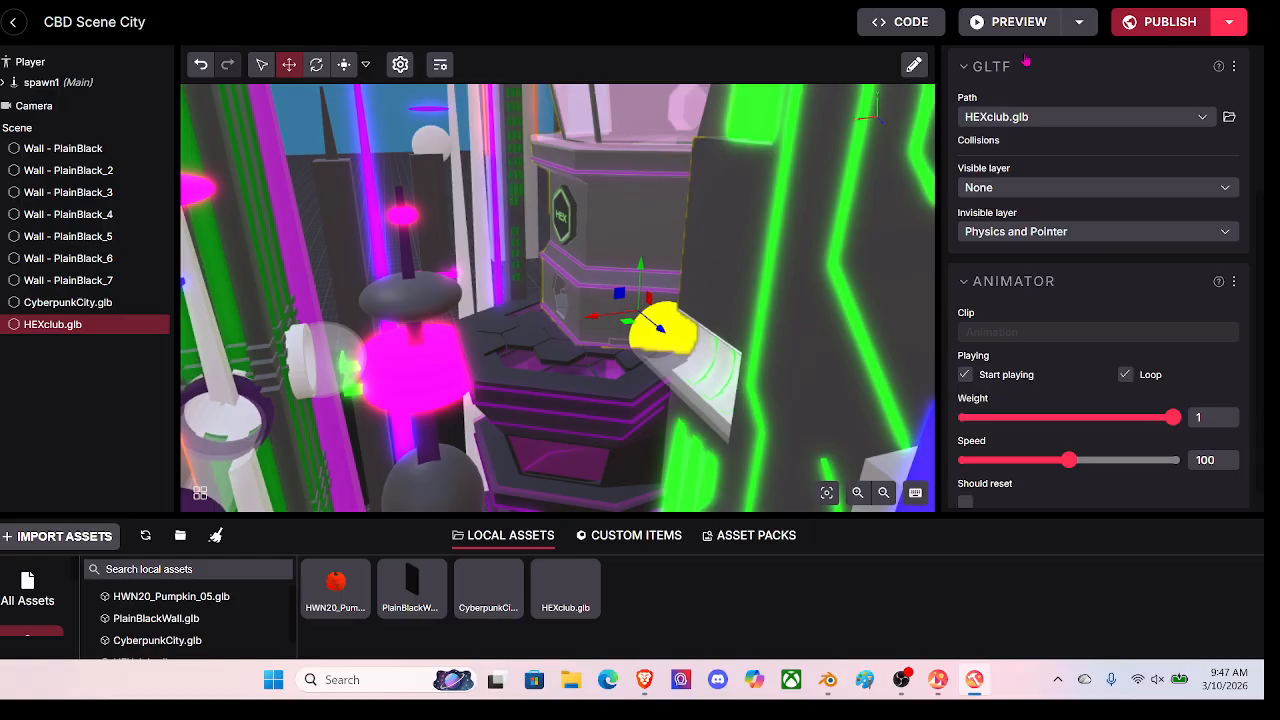
{"action": "right_click_drag", "start_coordinate": [710, 234], "coordinate": [568, 348]}
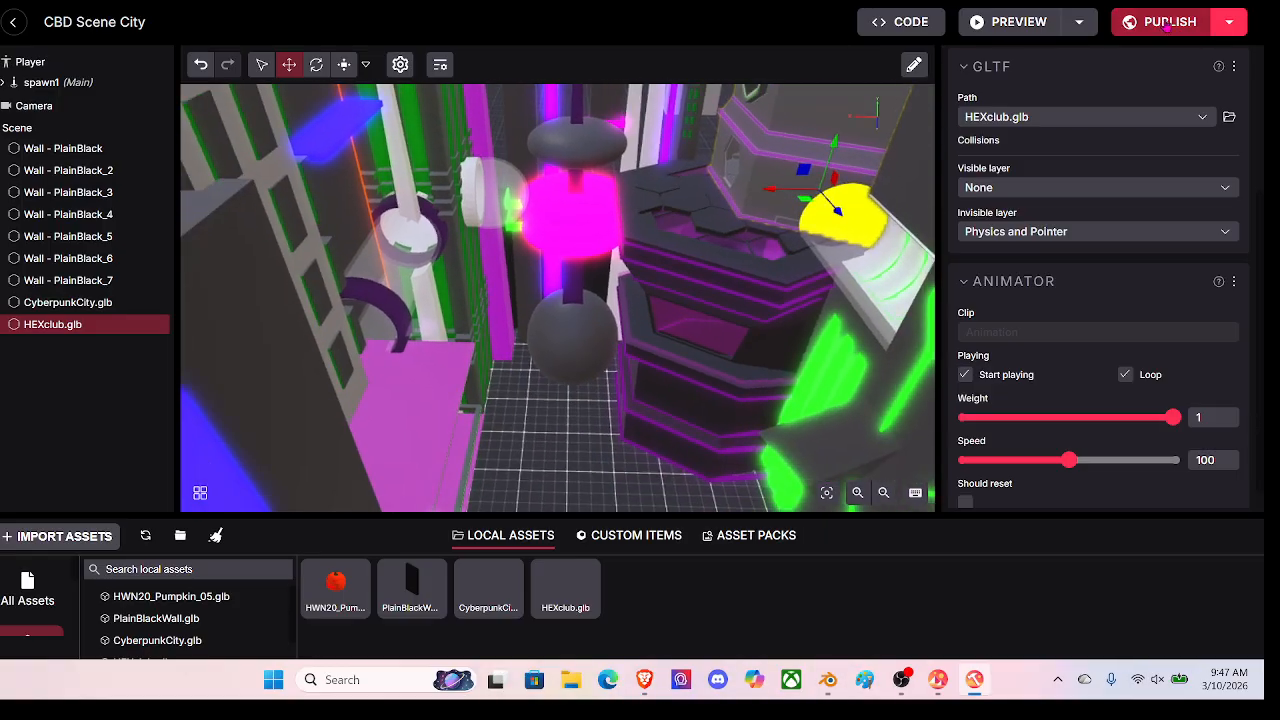
{"action": "right_click_drag", "start_coordinate": [602, 288], "coordinate": [475, 388]}
{"action": "scroll", "coordinate": [475, 390], "scroll_direction": "down", "scroll_amount": 8}
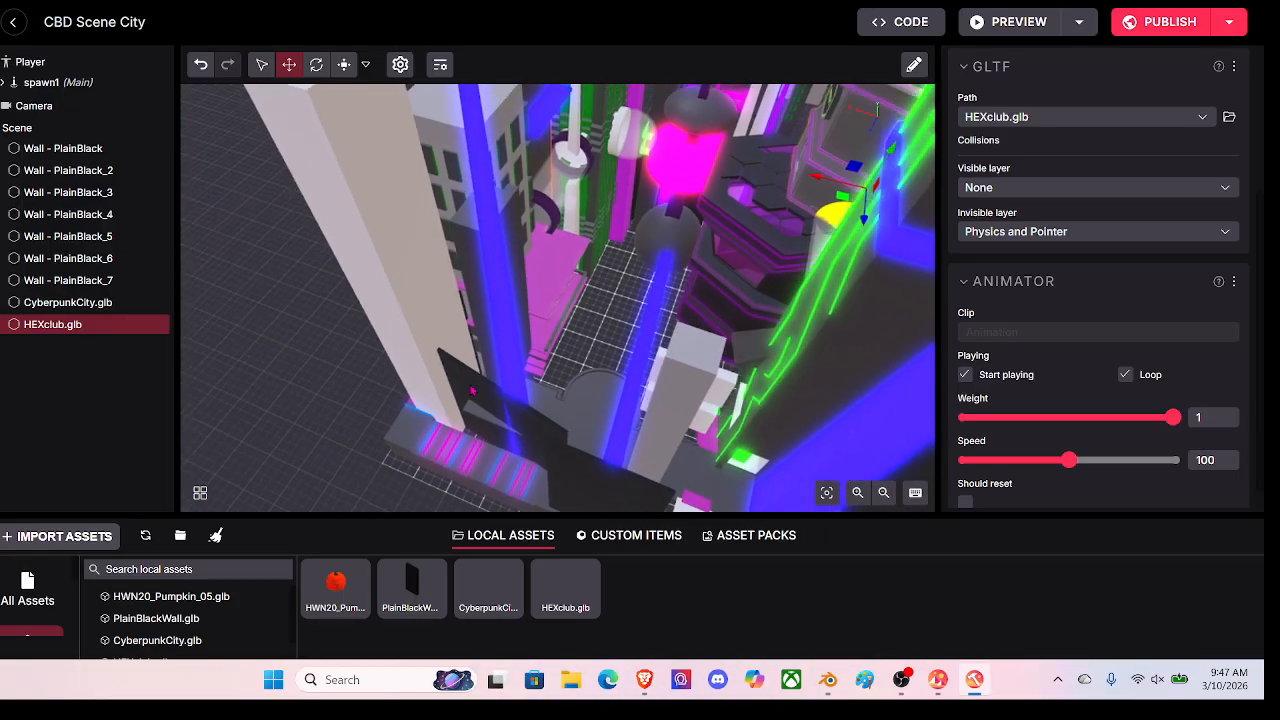
{"action": "scroll", "coordinate": [475, 390], "scroll_direction": "down", "scroll_amount": 4}
{"action": "right_click_drag", "start_coordinate": [740, 302], "coordinate": [541, 197]}
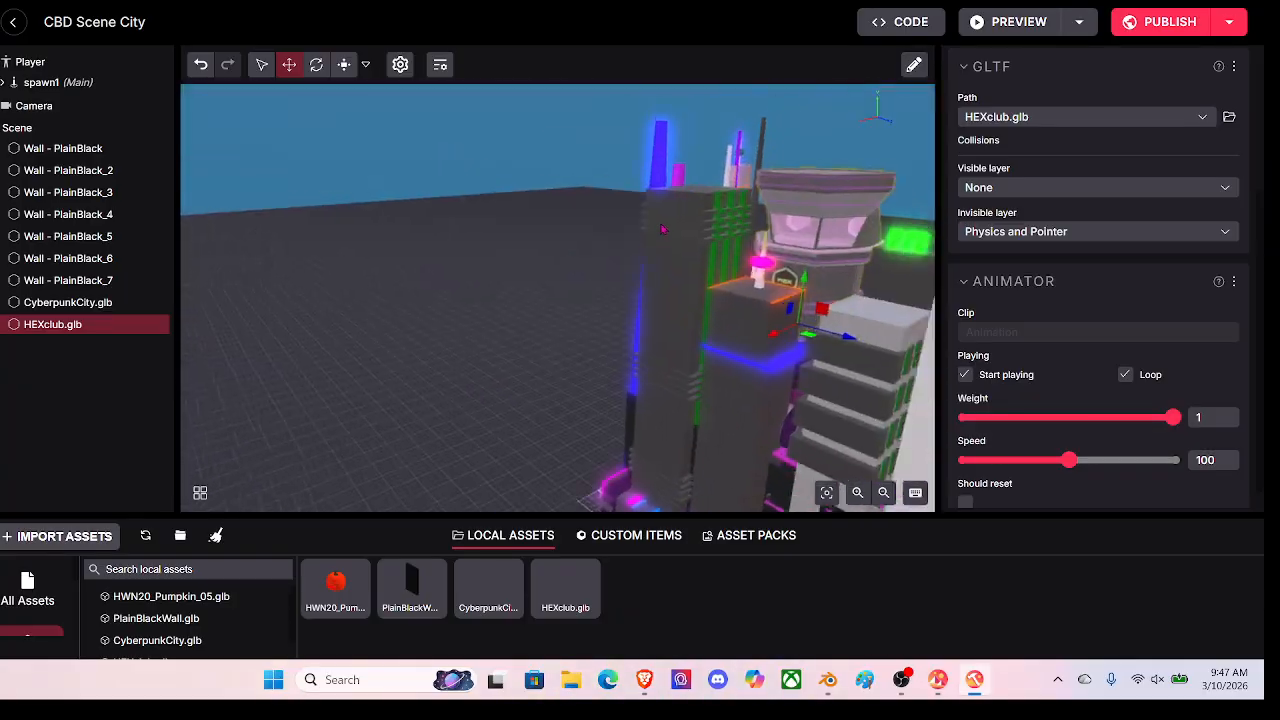
{"action": "scroll", "coordinate": [680, 243], "scroll_direction": "up", "scroll_amount": 4}
{"action": "key", "text": "w"}
{"action": "right_click_drag", "start_coordinate": [680, 243], "coordinate": [816, 272]}
{"action": "right_click_drag", "start_coordinate": [563, 329], "coordinate": [587, 297]}
{"action": "key", "text": "a"}
{"action": "key", "text": "s"}
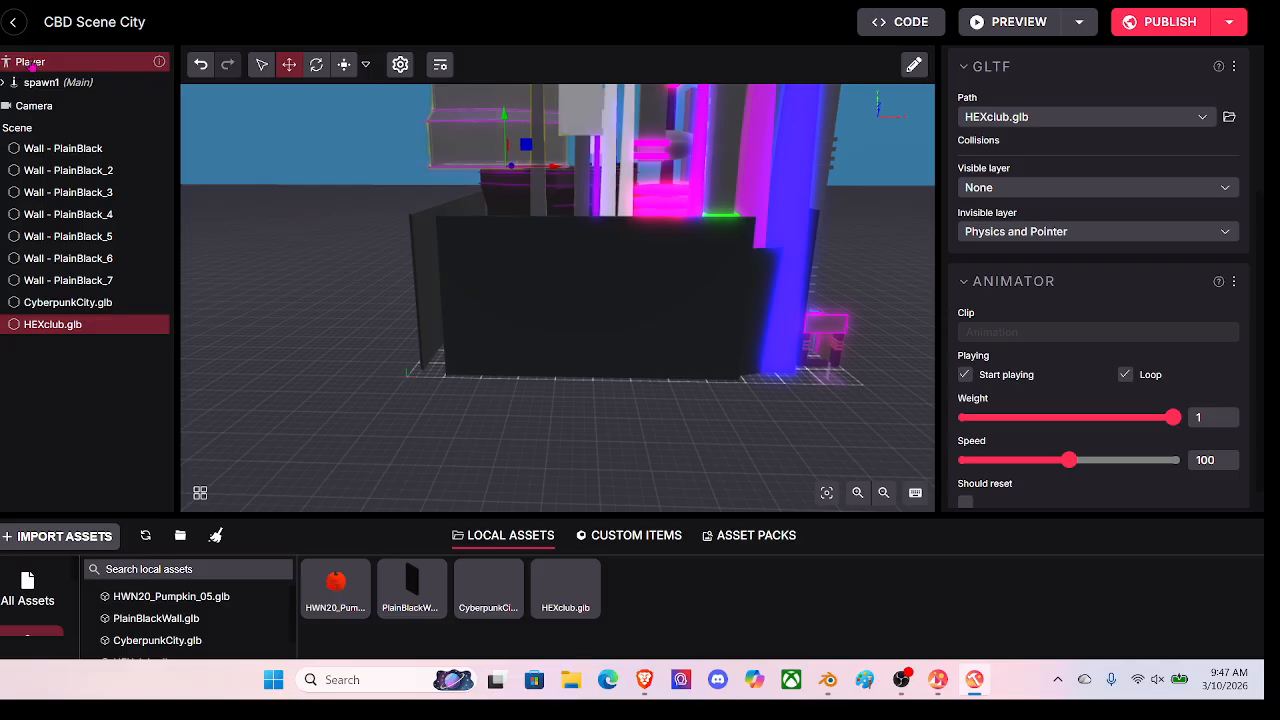
Step: Open the player's spawn area settings and check the live stream in the Decentraland world
{"action": "left_click", "coordinate": [29, 63]}
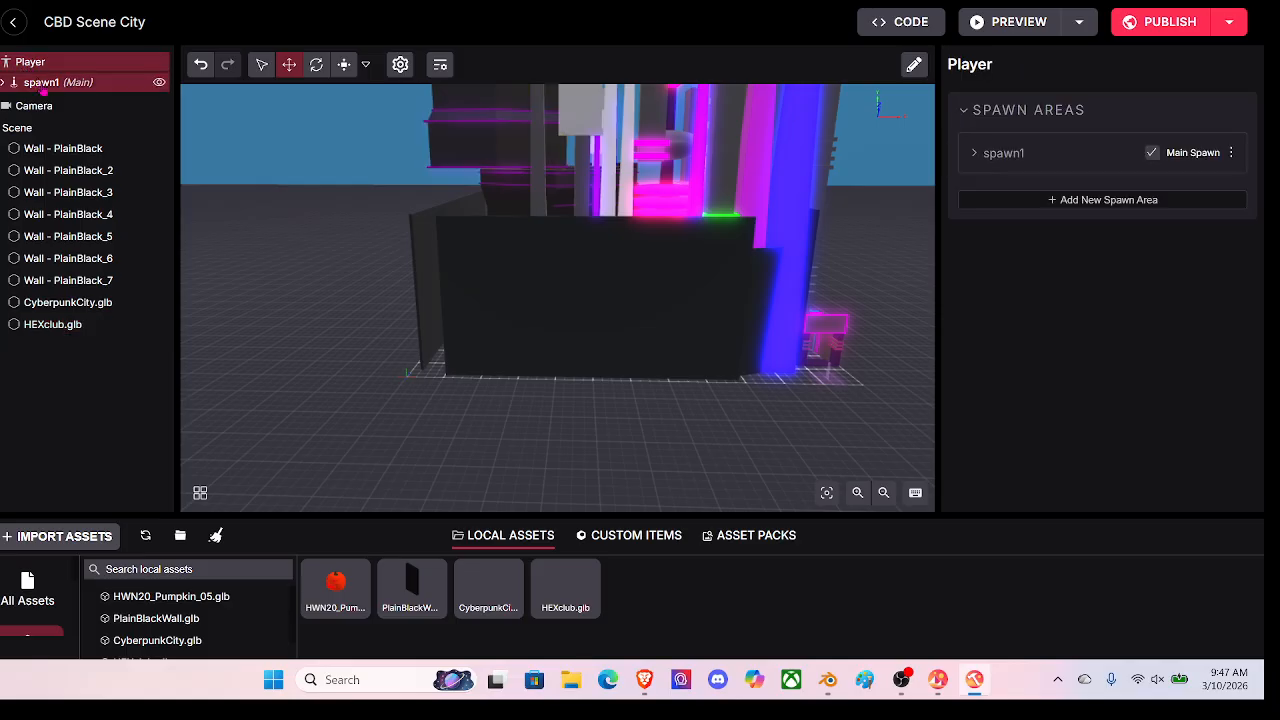
{"action": "left_click", "coordinate": [937, 682]}
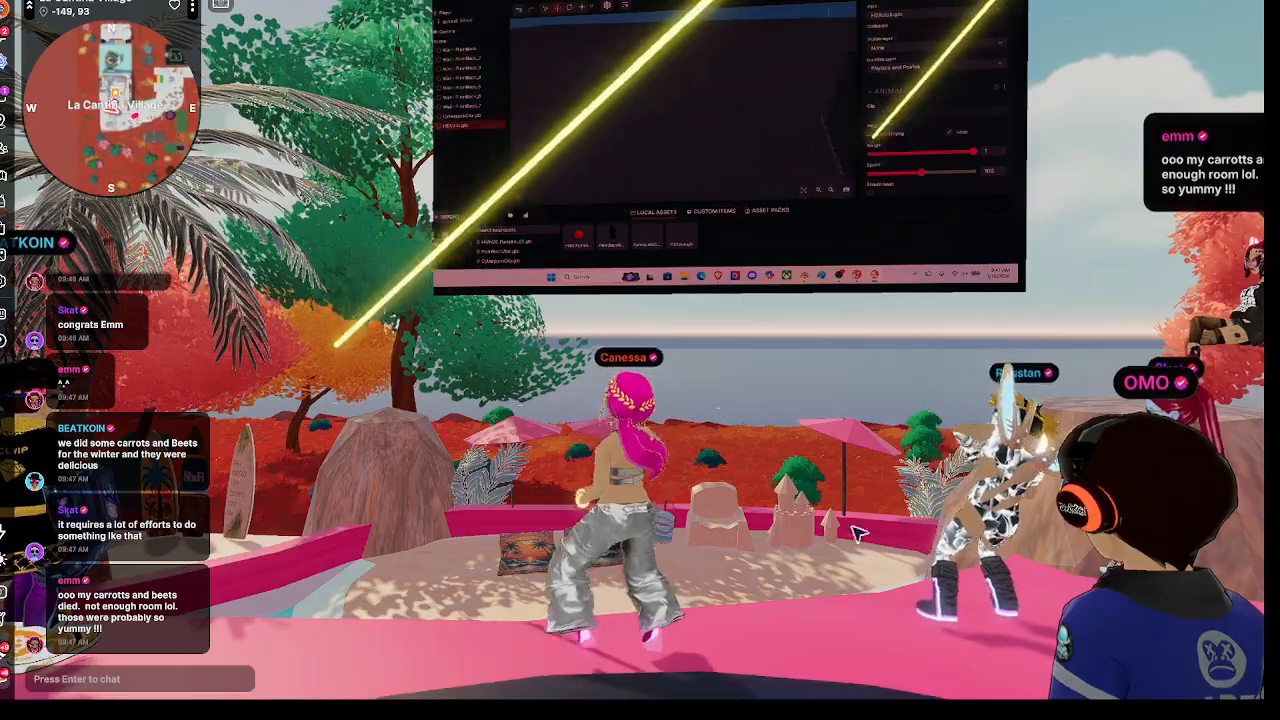
{"action": "mouse_move", "coordinate": [742, 454]}
{"action": "left_mouse_down"}
{"action": "mouse_move", "coordinate": [742, 443]}
{"action": "mouse_move", "coordinate": [750, 453]}
{"action": "left_mouse_up"}
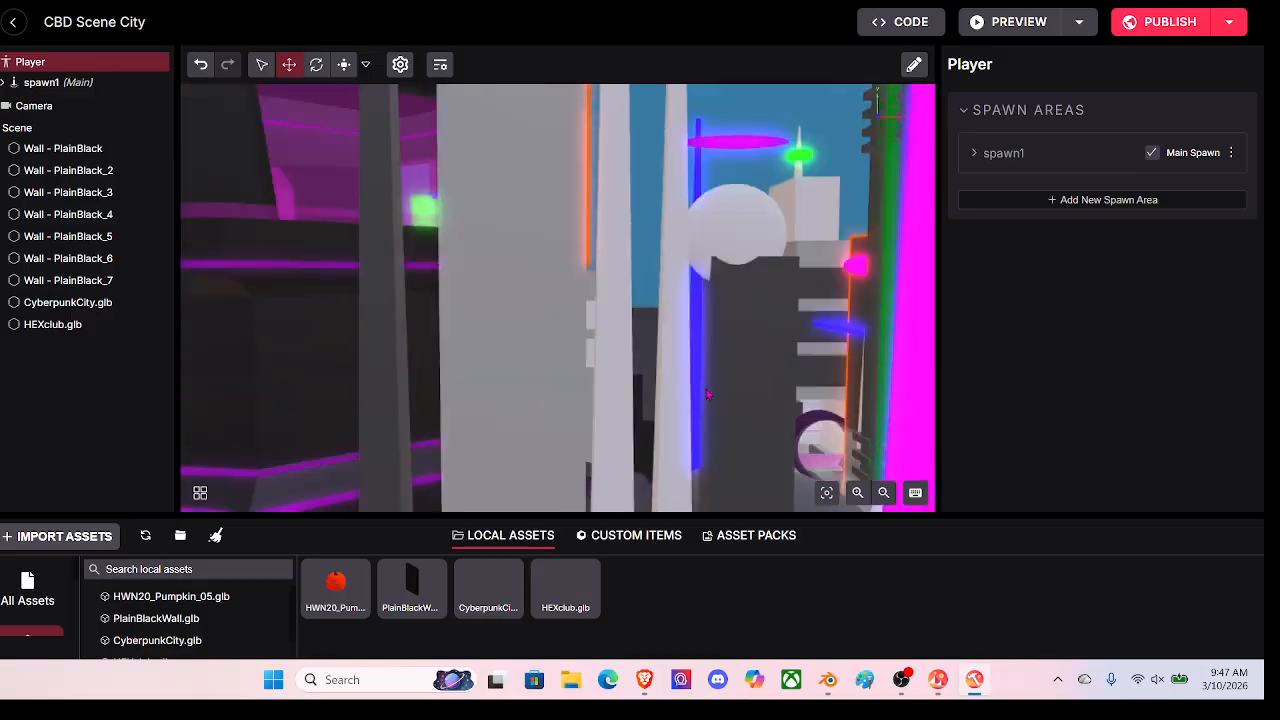
Step: Examine where the spawn1 area lies relative to the neon entrance and the scene boundary
{"action": "scroll", "coordinate": [551, 404], "scroll_direction": "down", "scroll_amount": 2}
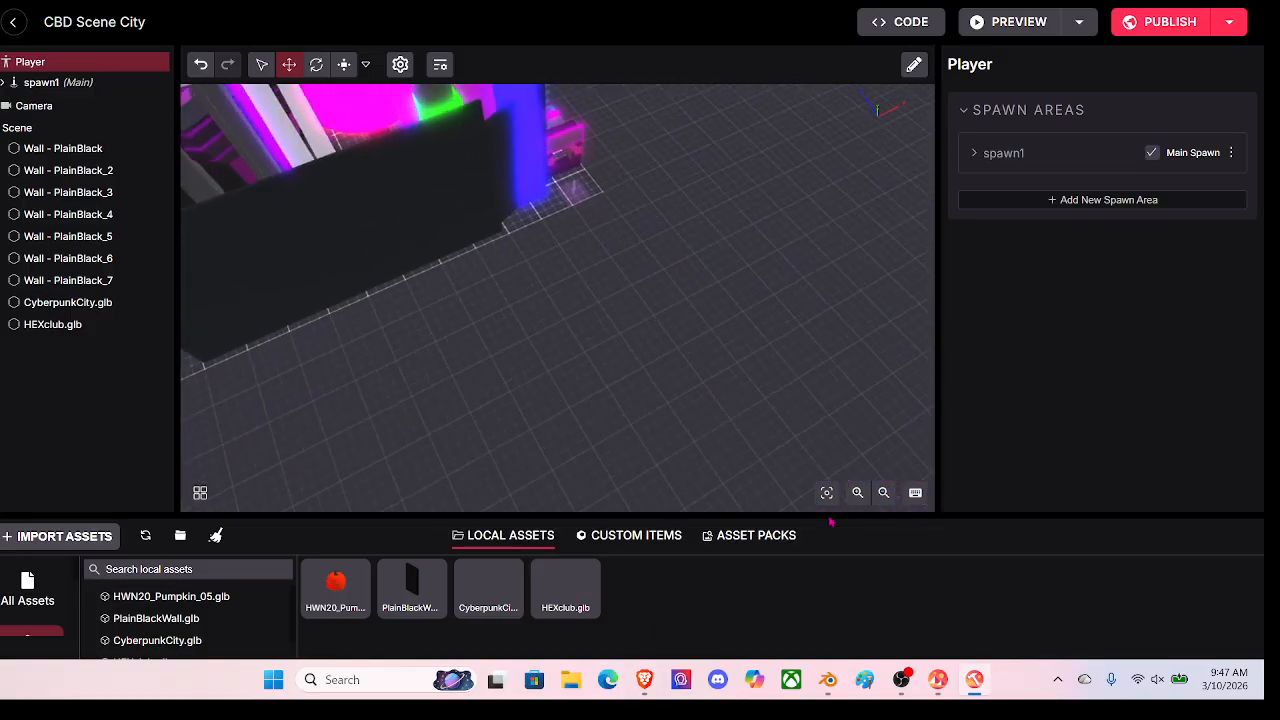
{"action": "key", "text": "w"}
{"action": "left_click_drag", "start_coordinate": [921, 383], "coordinate": [555, 445]}
{"action": "key", "text": "d"}
{"action": "key", "text": "a"}
{"action": "key", "text": "w"}
{"action": "key", "text": "w"}
{"action": "key", "text": "s"}
{"action": "key", "text": "s"}
{"action": "key", "text": "d"}
{"action": "key", "text": "a"}
{"action": "key", "text": "d"}
{"action": "key", "text": "a"}
{"action": "key", "text": "w"}
{"action": "key", "text": "s"}
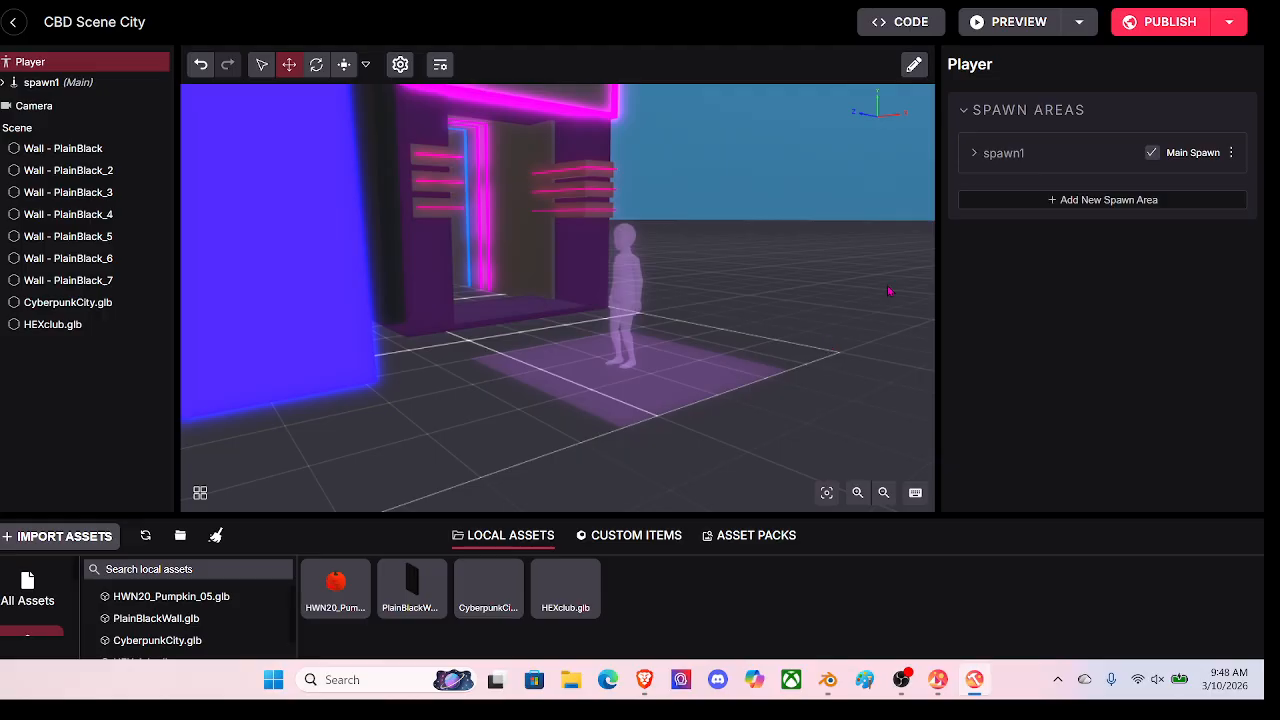
Step: Place HWN20_Pumpkin_05.glb as a position marker at the gap between the corner walls, about X 2.26, Z 1.34
{"action": "left_click_drag", "start_coordinate": [879, 311], "coordinate": [657, 400]}
{"action": "key", "text": "s"}
{"action": "key", "text": "s"}
{"action": "key", "text": "w"}
{"action": "key", "text": "s"}
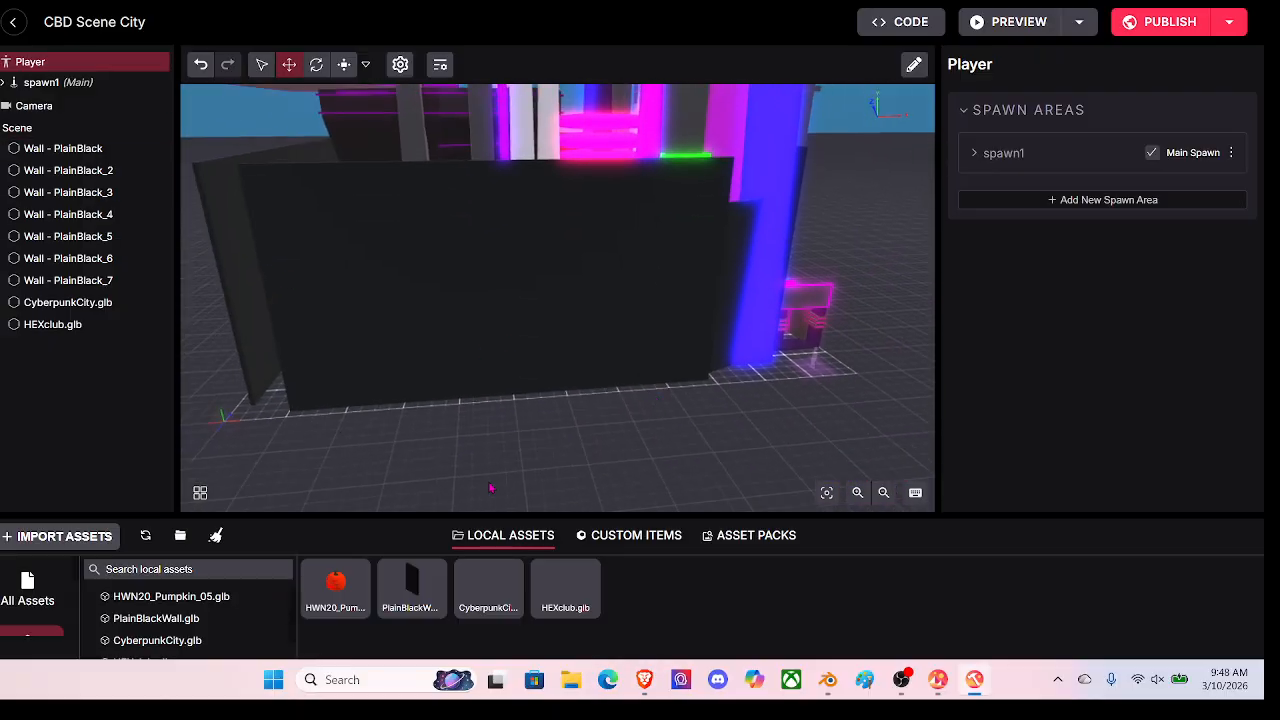
{"action": "left_click_drag", "start_coordinate": [333, 590], "coordinate": [267, 403]}
{"action": "key", "text": "a"}
{"action": "left_click_drag", "start_coordinate": [420, 451], "coordinate": [714, 523]}
{"action": "key", "text": "w"}
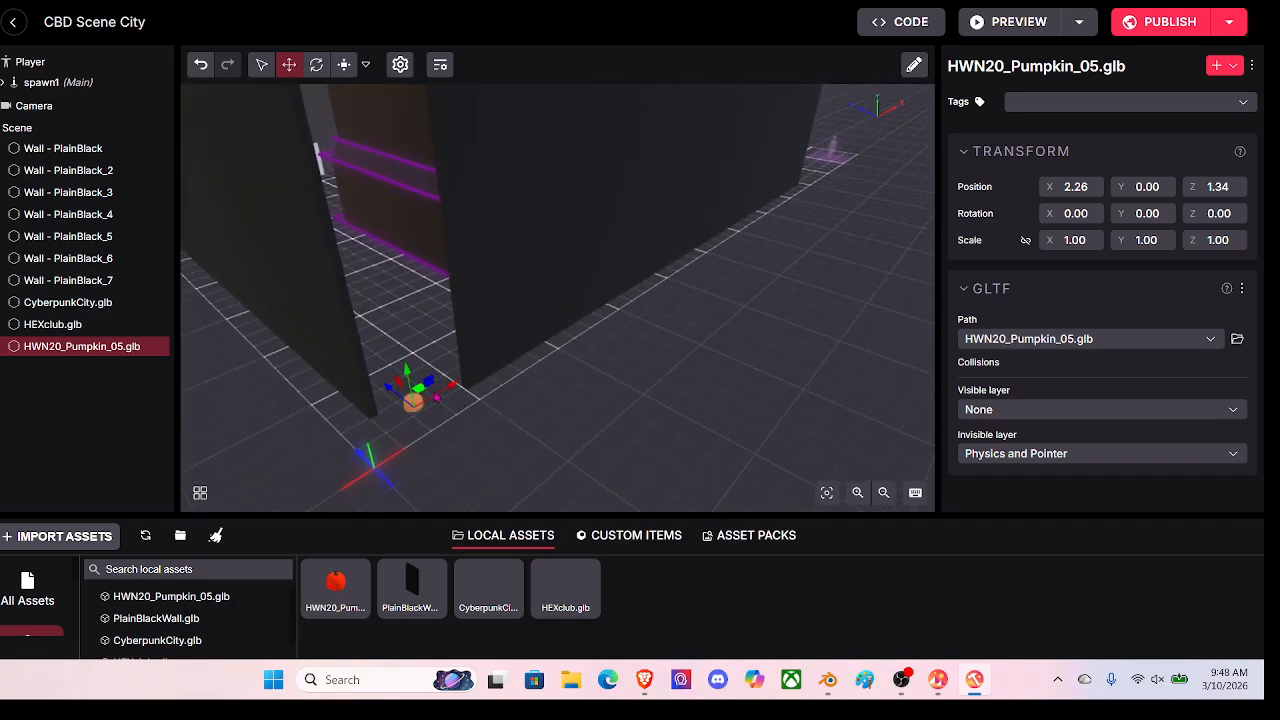
Step: Set the spawn1 area's X position to 2.2, matching the pumpkin marker at the opening between the corner walls
{"action": "left_click", "coordinate": [1067, 186]}
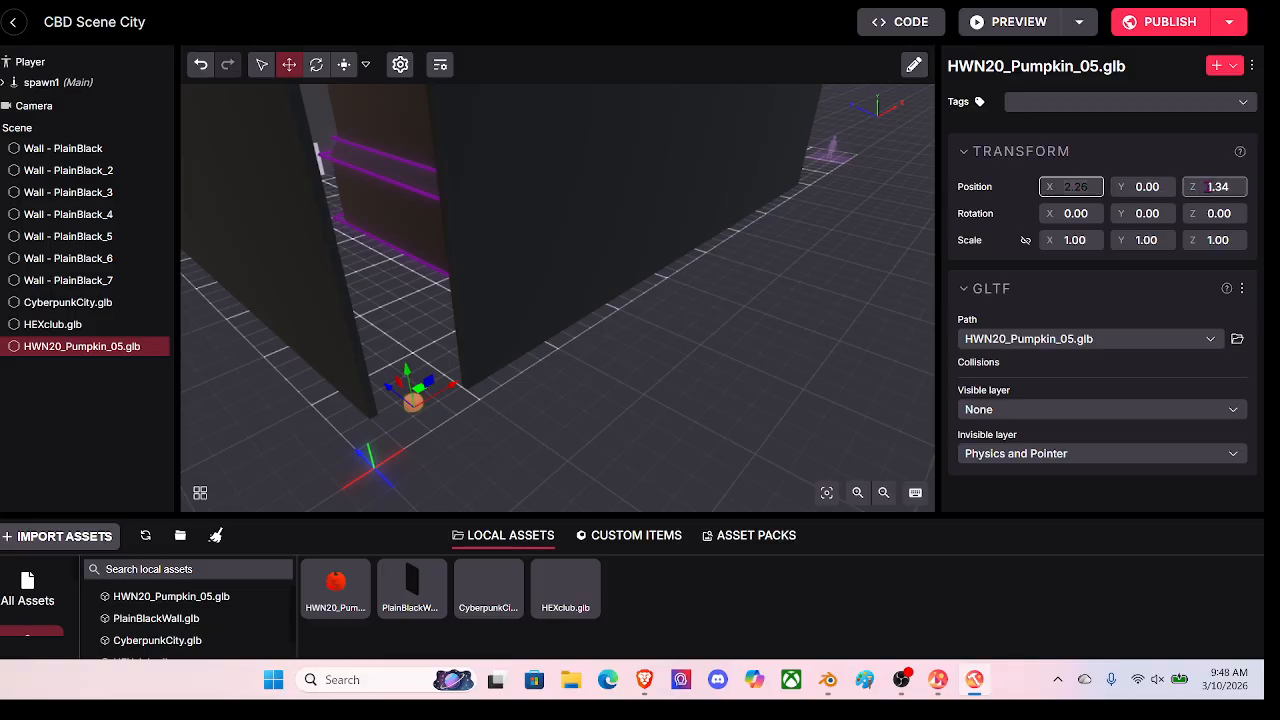
{"action": "left_click", "coordinate": [57, 88]}
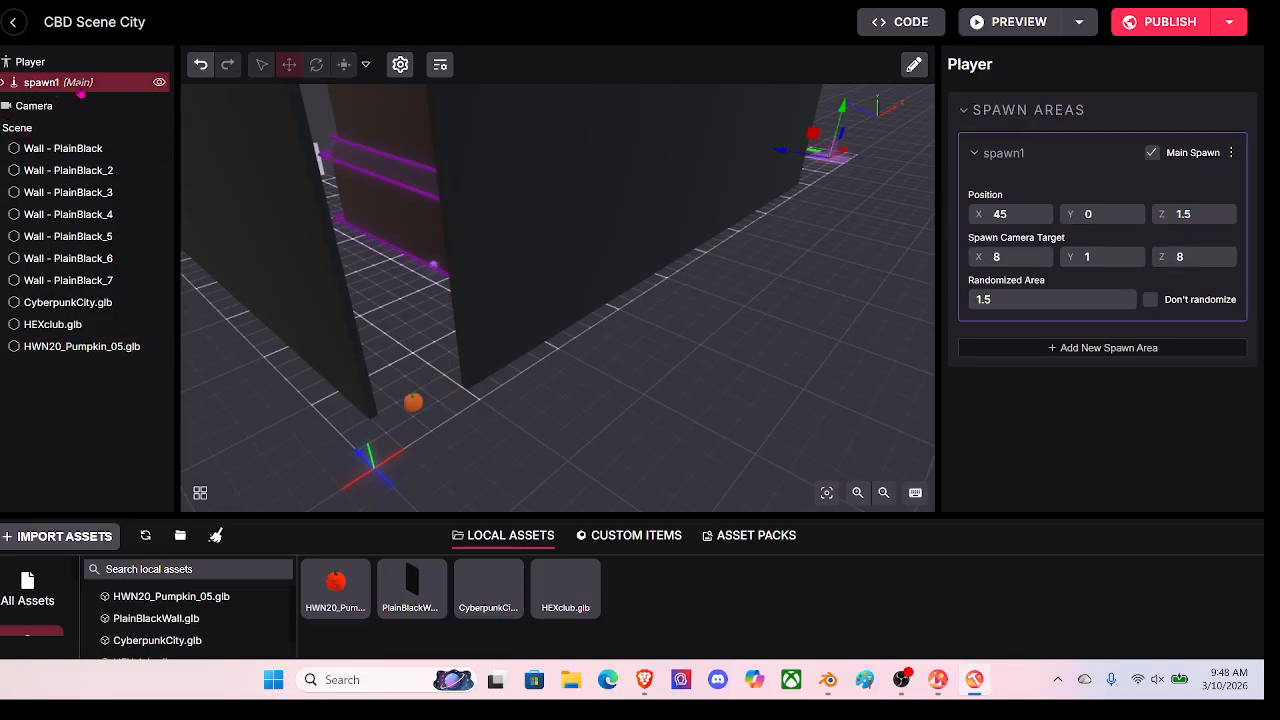
{"action": "left_click", "coordinate": [1031, 214]}
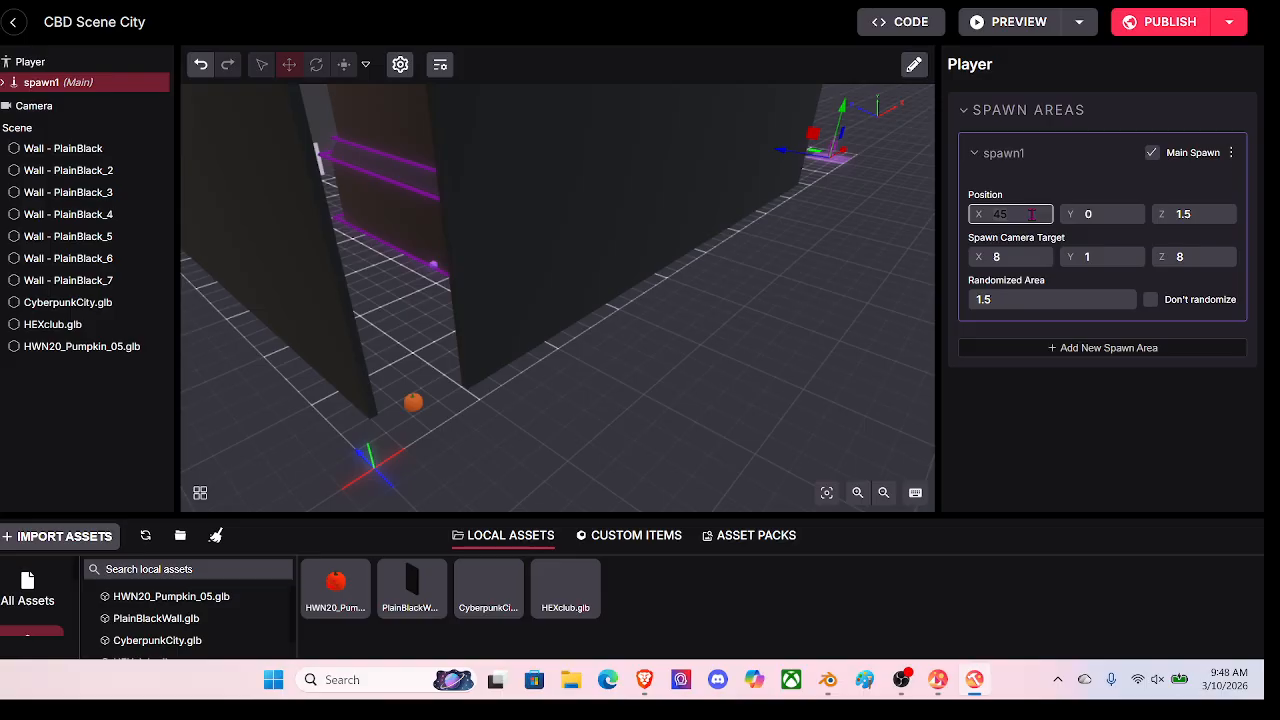
{"action": "type", "text": "2.2"}
{"action": "left_click", "coordinate": [1210, 212]}
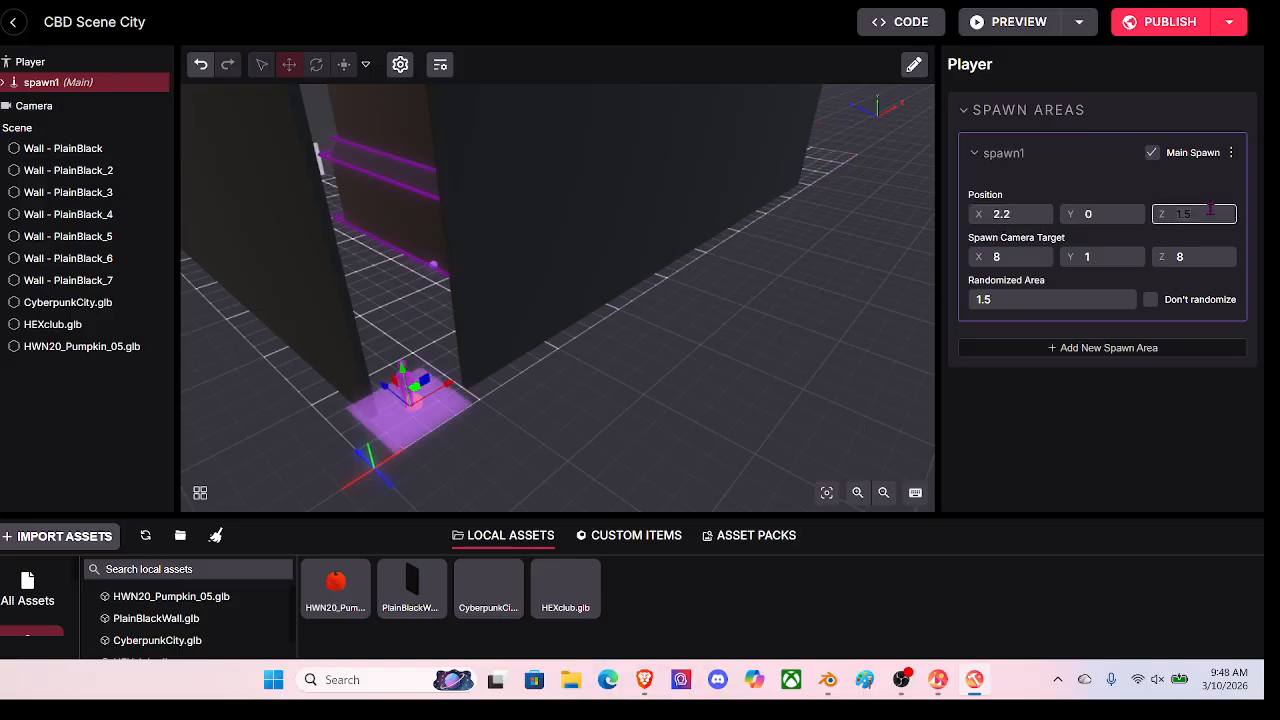
Step: Examine the spawn1 area and its avatar in the opening between the corner walls from close up
{"action": "mouse_move", "coordinate": [796, 280]}
{"action": "left_mouse_down"}
{"action": "mouse_move", "coordinate": [668, 337]}
{"action": "mouse_move", "coordinate": [505, 315]}
{"action": "mouse_move", "coordinate": [320, 262]}
{"action": "mouse_move", "coordinate": [284, 195]}
{"action": "left_mouse_up"}
{"action": "scroll", "coordinate": [645, 343], "scroll_direction": "up", "scroll_amount": 8}
{"action": "scroll", "coordinate": [612, 341], "scroll_direction": "down", "scroll_amount": 5}
{"action": "scroll", "coordinate": [284, 195], "scroll_direction": "up", "scroll_amount": 5}
{"action": "scroll", "coordinate": [287, 196], "scroll_direction": "down", "scroll_amount": 4}
{"action": "scroll", "coordinate": [287, 196], "scroll_direction": "down", "scroll_amount": 2}
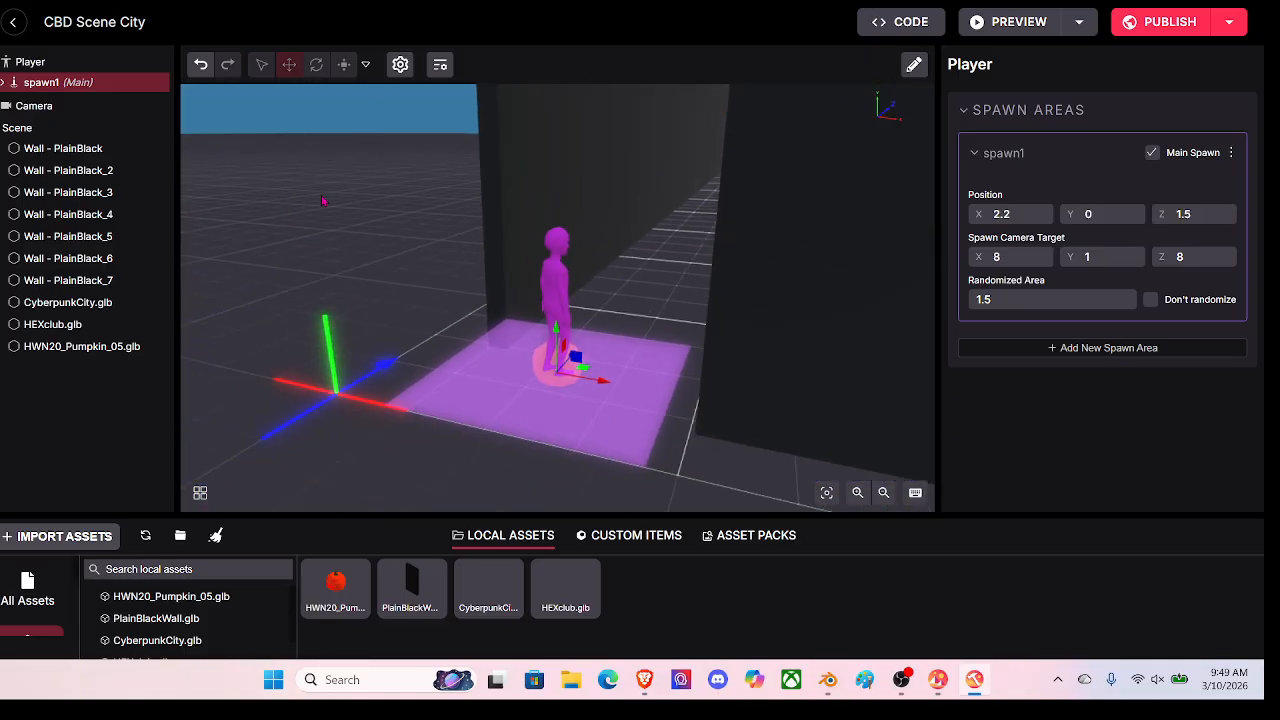
{"action": "left_click", "coordinate": [380, 266]}
{"action": "left_click", "coordinate": [567, 300]}
{"action": "left_click_drag", "start_coordinate": [600, 382], "coordinate": [505, 497]}
{"action": "scroll", "coordinate": [505, 497], "scroll_direction": "up", "scroll_amount": 5}
{"action": "scroll", "coordinate": [506, 489], "scroll_direction": "down", "scroll_amount": 5}
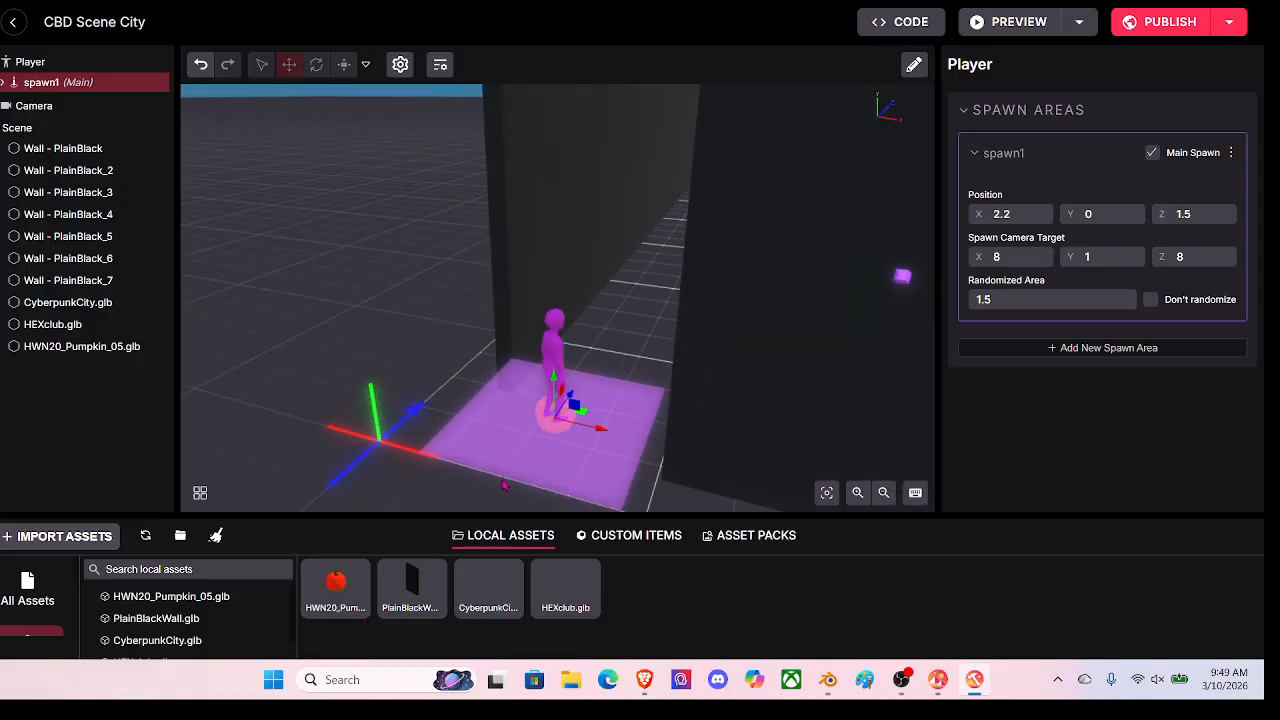
Step: Raise the spawn1 area straight up from the wall opening to about Y 15.34
{"action": "left_click_drag", "start_coordinate": [520, 400], "coordinate": [530, 474]}
{"action": "scroll", "coordinate": [530, 474], "scroll_direction": "up", "scroll_amount": 4}
{"action": "left_click_drag", "start_coordinate": [498, 309], "coordinate": [512, 157]}
{"action": "scroll", "coordinate": [535, 286], "scroll_direction": "down", "scroll_amount": 5}
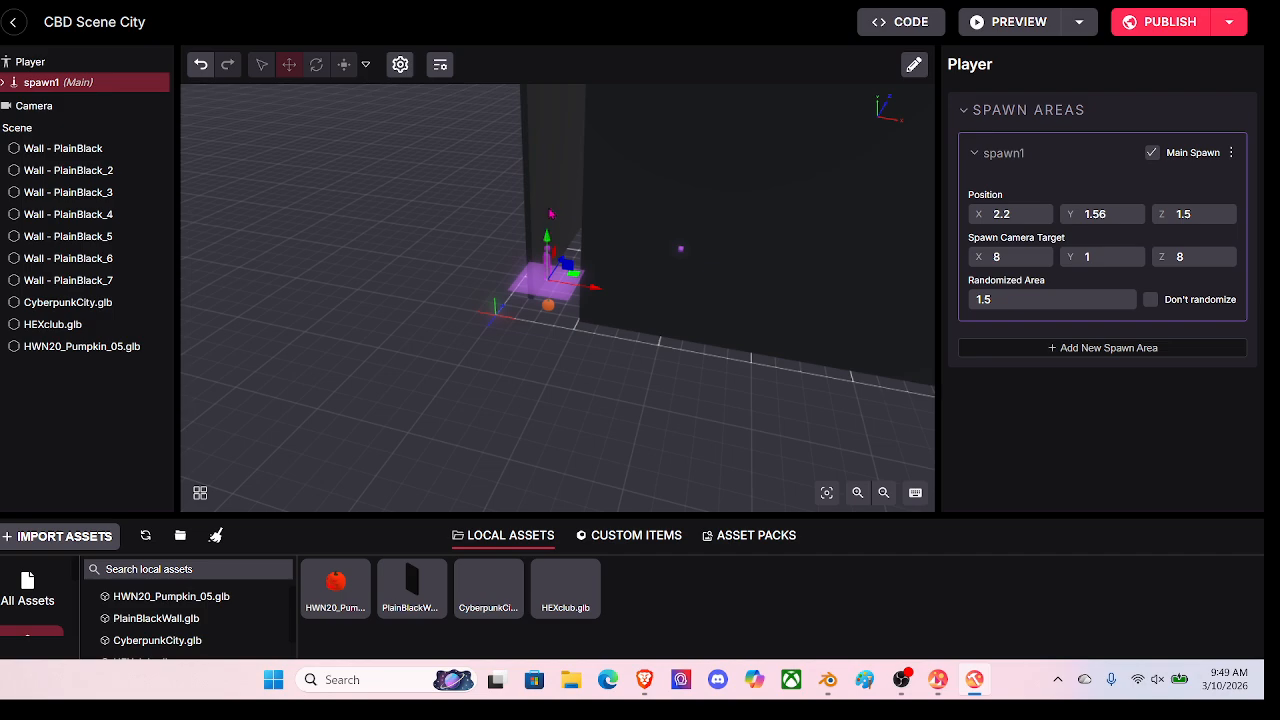
{"action": "left_click_drag", "start_coordinate": [548, 240], "coordinate": [548, 132]}
{"action": "left_click_drag", "start_coordinate": [546, 384], "coordinate": [491, 72]}
{"action": "left_click_drag", "start_coordinate": [613, 380], "coordinate": [622, 341]}
{"action": "key", "text": "e"}
{"action": "key", "text": "s"}
{"action": "left_click_drag", "start_coordinate": [575, 457], "coordinate": [471, 104]}
{"action": "key", "text": "w"}
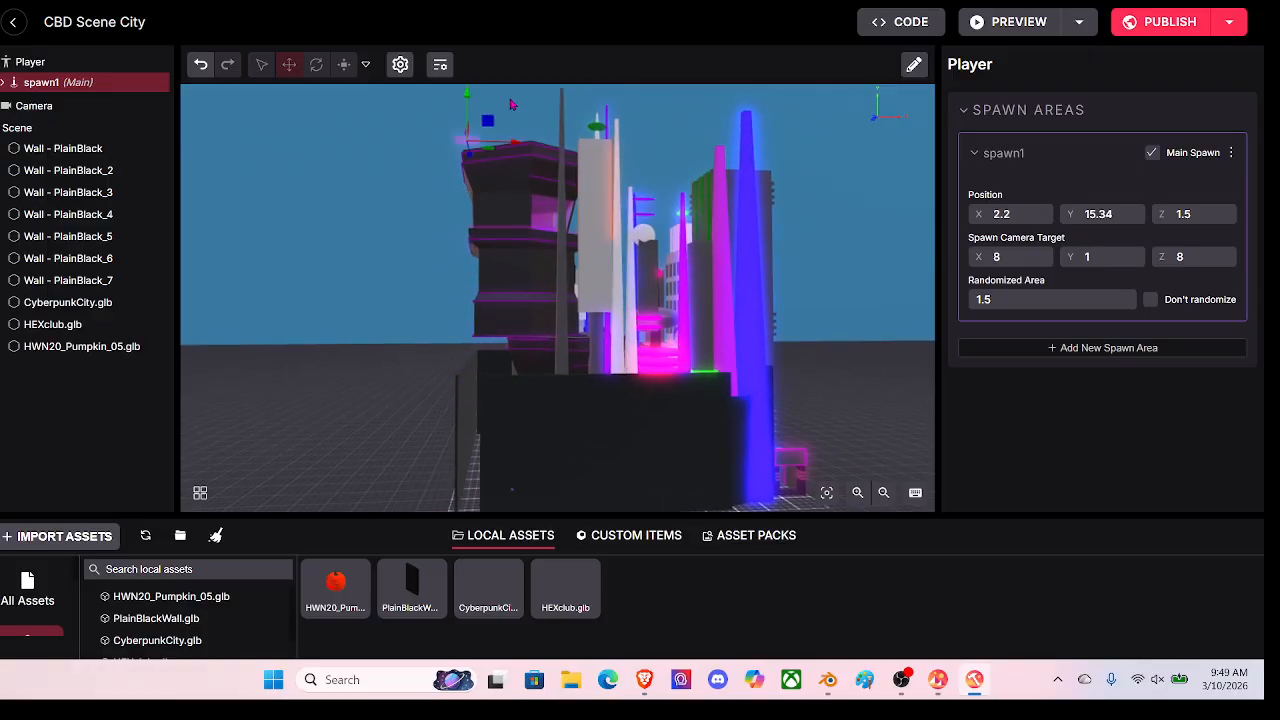
Step: Lift the spawn1 area further to about Y 46.07, level with the hexagonal club's glass roof
{"action": "left_click_drag", "start_coordinate": [538, 365], "coordinate": [509, 453]}
{"action": "key", "text": "w"}
{"action": "key", "text": "s"}
{"action": "right_click_drag", "start_coordinate": [509, 453], "coordinate": [450, 576]}
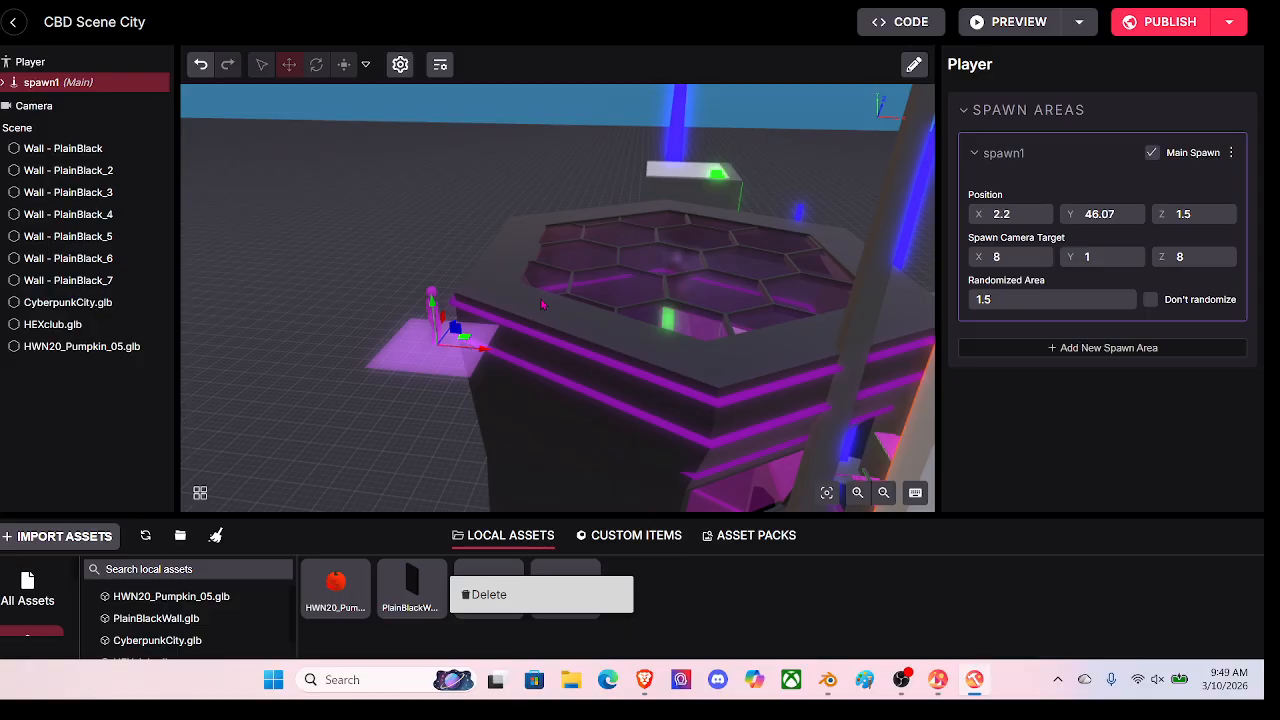
Step: Move the spawn1 area horizontally onto the club's glass roof, at about X 8.95, Z 9.7
{"action": "key", "text": "w"}
{"action": "right_click_drag", "start_coordinate": [543, 302], "coordinate": [410, 345]}
{"action": "key", "text": "w"}
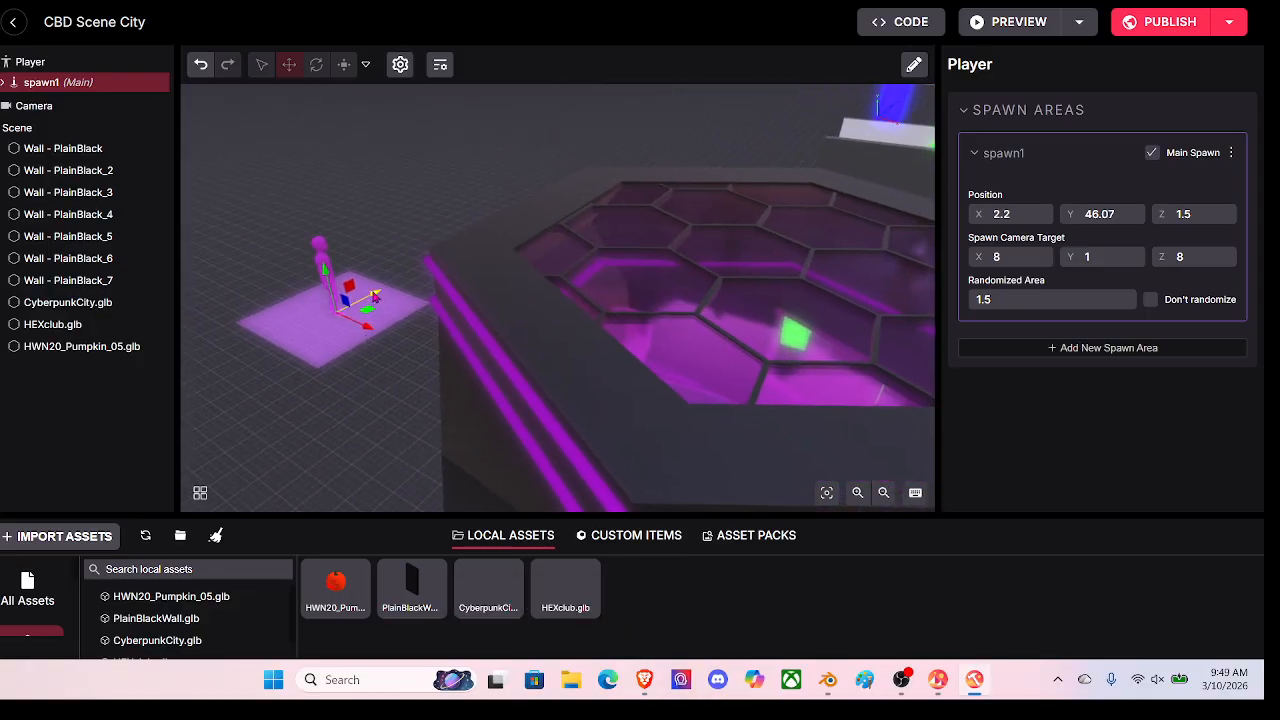
{"action": "left_click_drag", "start_coordinate": [373, 297], "coordinate": [758, 271]}
{"action": "key", "text": "w"}
{"action": "right_click_drag", "start_coordinate": [610, 410], "coordinate": [821, 378]}
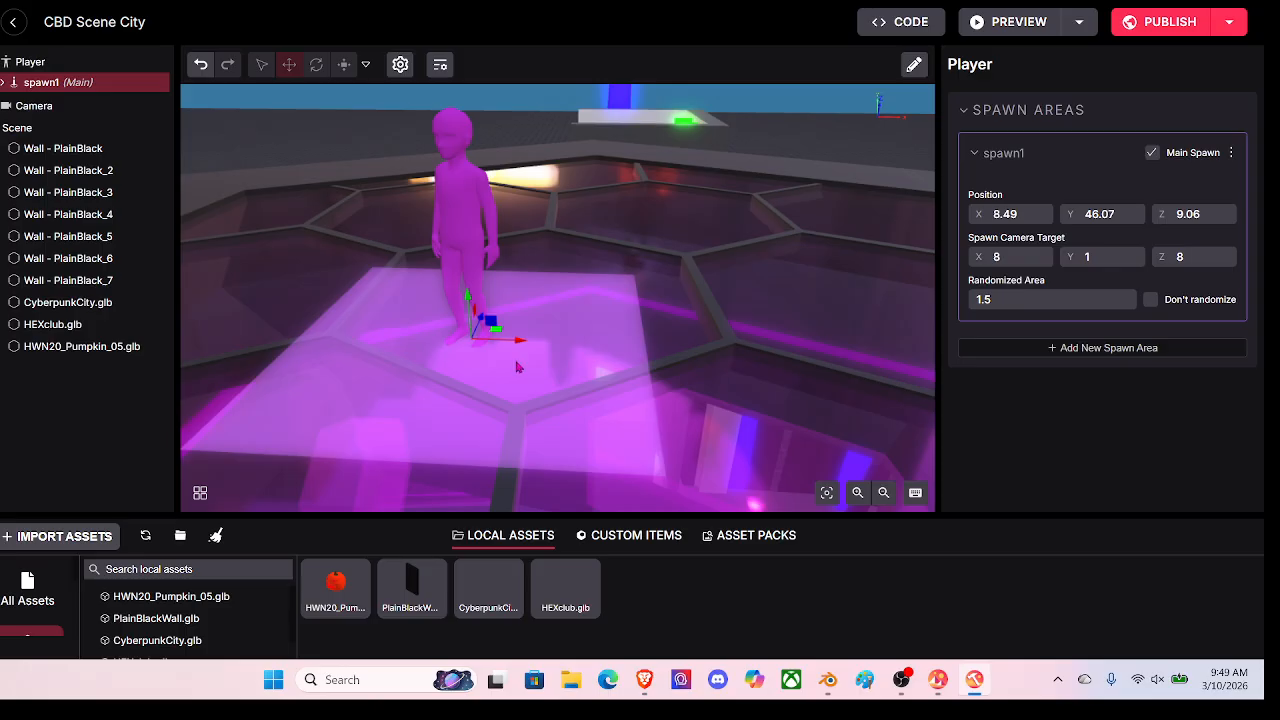
{"action": "left_click_drag", "start_coordinate": [520, 345], "coordinate": [582, 337]}
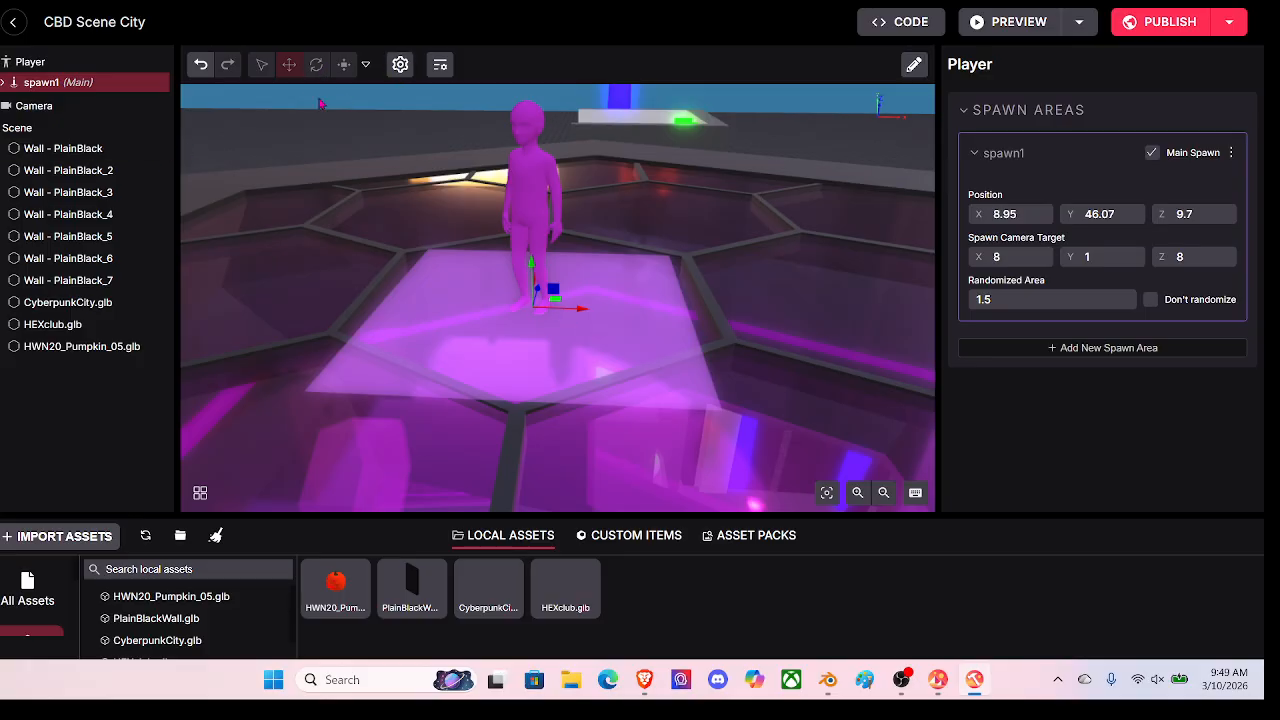
Step: Set the X value of spawn1's camera target to 13 so the avatar faces sideways on the roof
{"action": "key", "text": "d"}
{"action": "left_click_drag", "start_coordinate": [623, 349], "coordinate": [638, 228]}
{"action": "key", "text": "w"}
{"action": "key", "text": "a"}
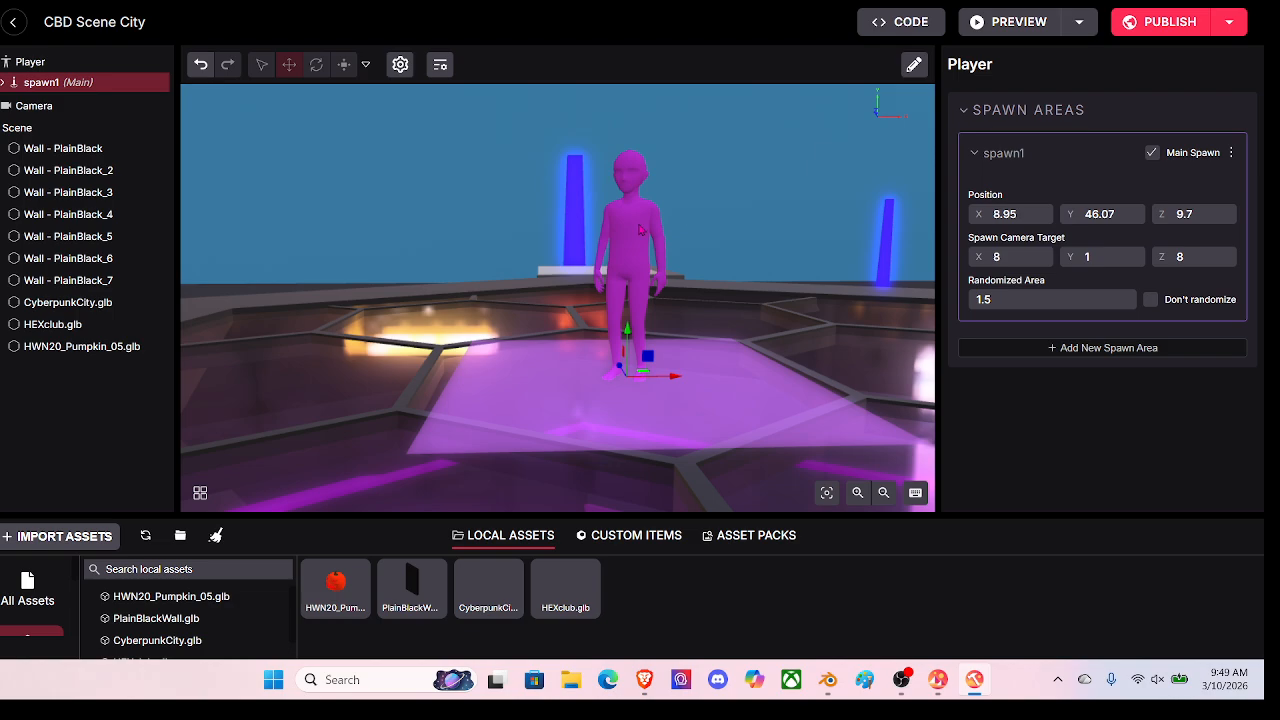
{"action": "left_click", "coordinate": [606, 217]}
{"action": "left_click", "coordinate": [650, 293]}
{"action": "left_click", "coordinate": [1025, 256]}
{"action": "type", "text": "9"}
{"action": "left_click", "coordinate": [1108, 257]}
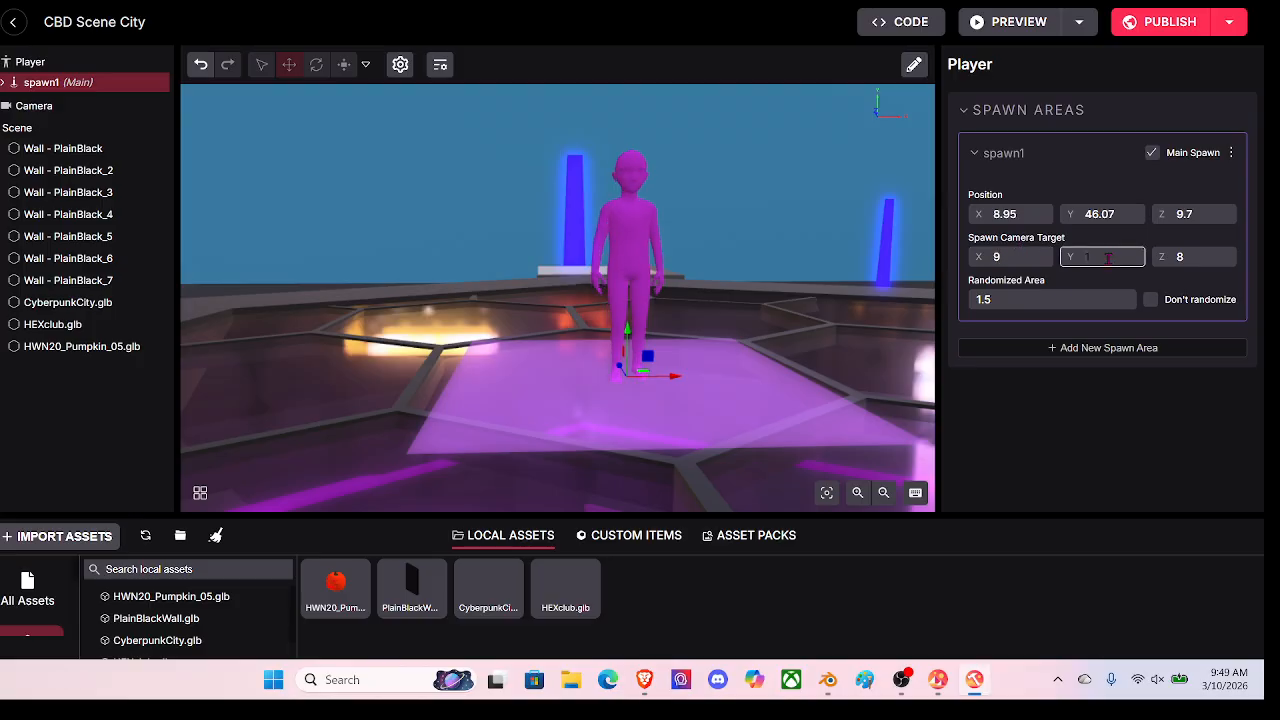
{"action": "left_click", "coordinate": [1005, 257]}
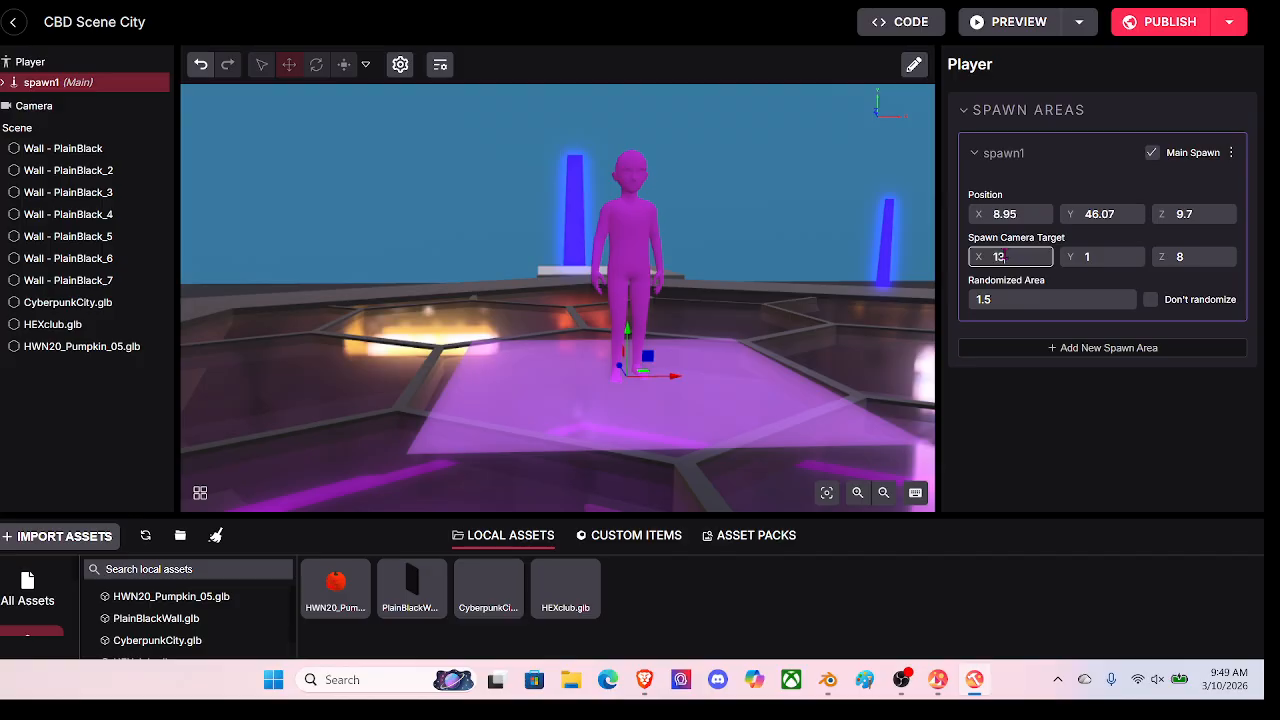
{"action": "left_click", "coordinate": [1143, 261]}
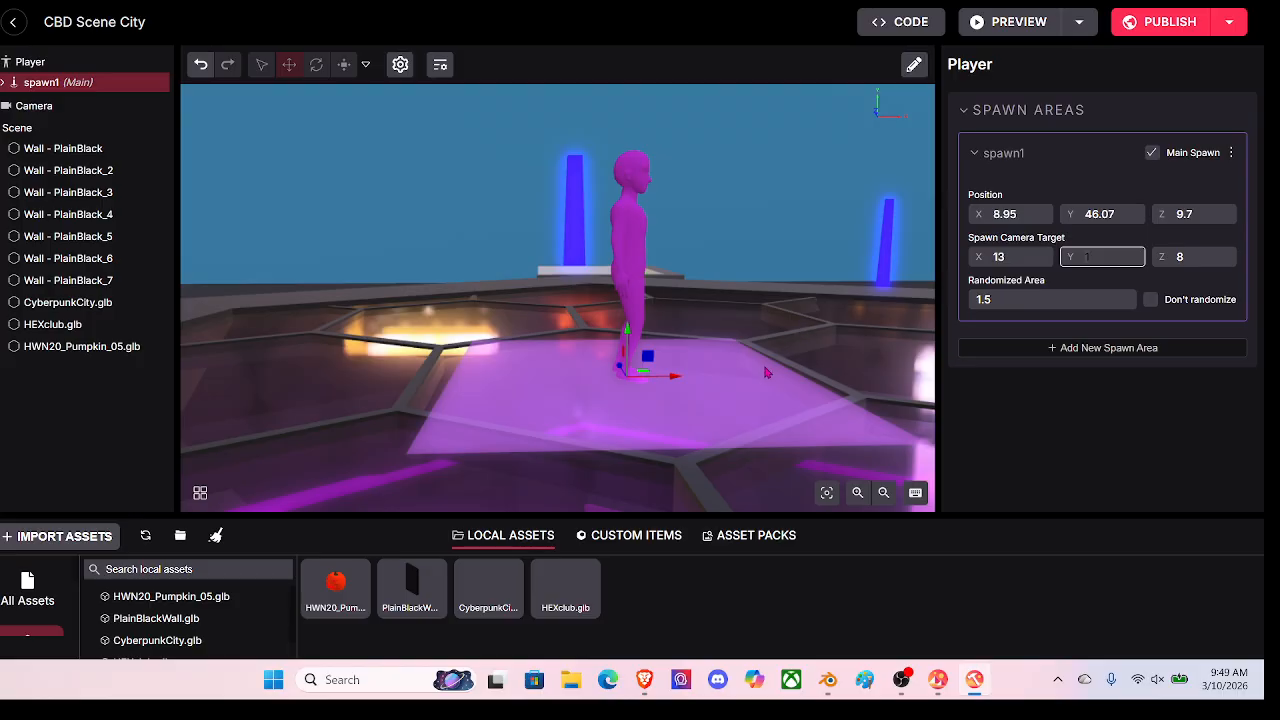
Step: Examine the spawn area on the club's glass roof and the surrounding city from above
{"action": "left_click_drag", "start_coordinate": [767, 371], "coordinate": [1020, 66]}
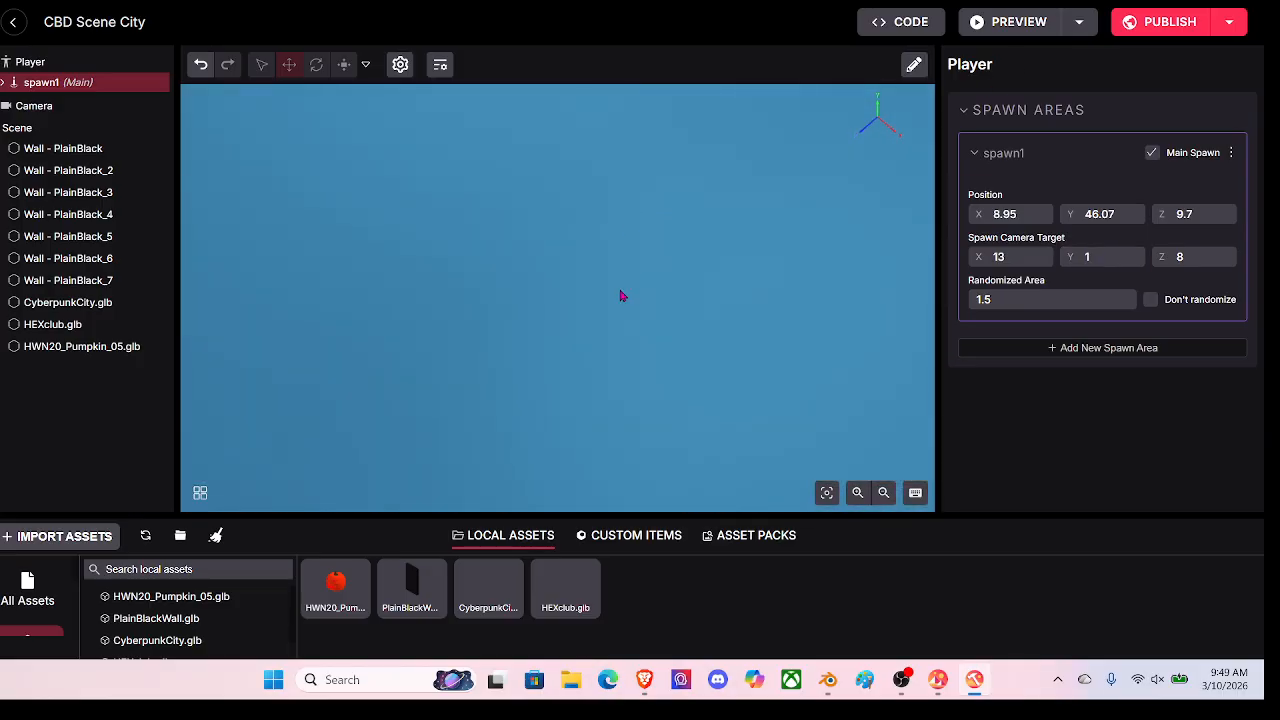
{"action": "left_click_drag", "start_coordinate": [622, 295], "coordinate": [634, 420]}
{"action": "left_click_drag", "start_coordinate": [602, 186], "coordinate": [575, 422]}
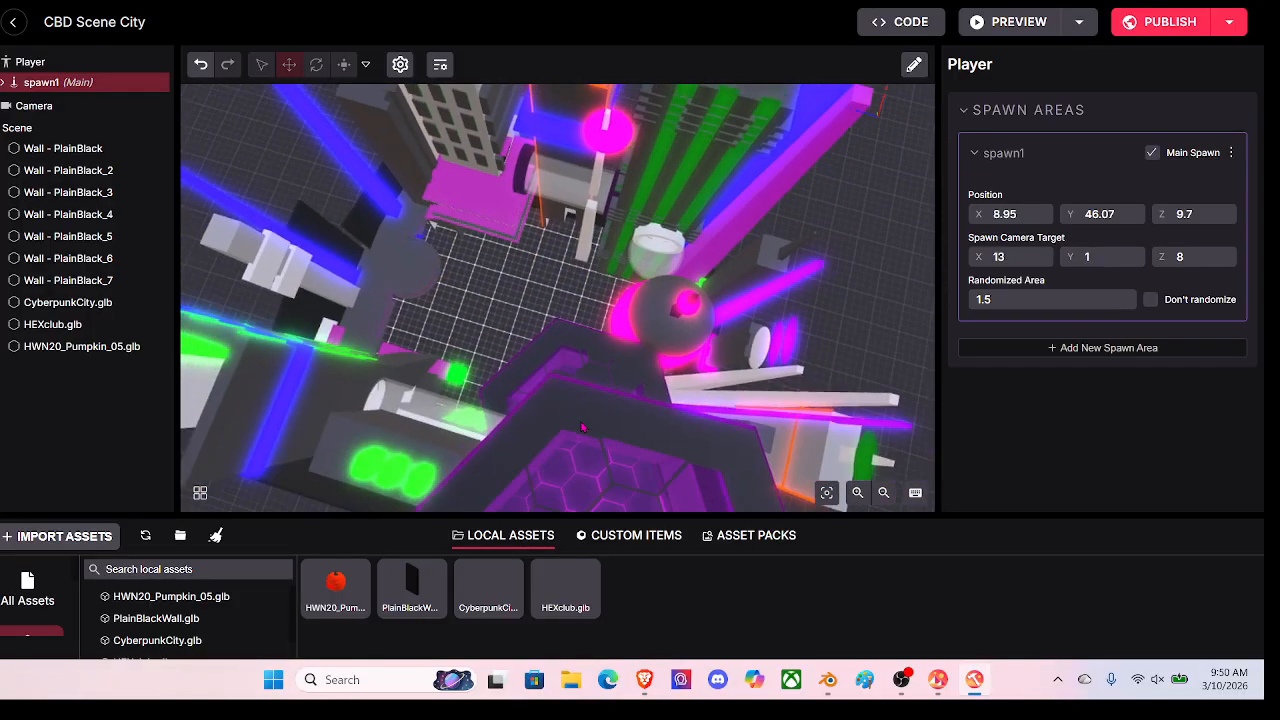
{"action": "scroll", "coordinate": [575, 422], "scroll_direction": "down", "scroll_amount": 5}
{"action": "scroll", "coordinate": [575, 422], "scroll_direction": "down", "scroll_amount": 2}
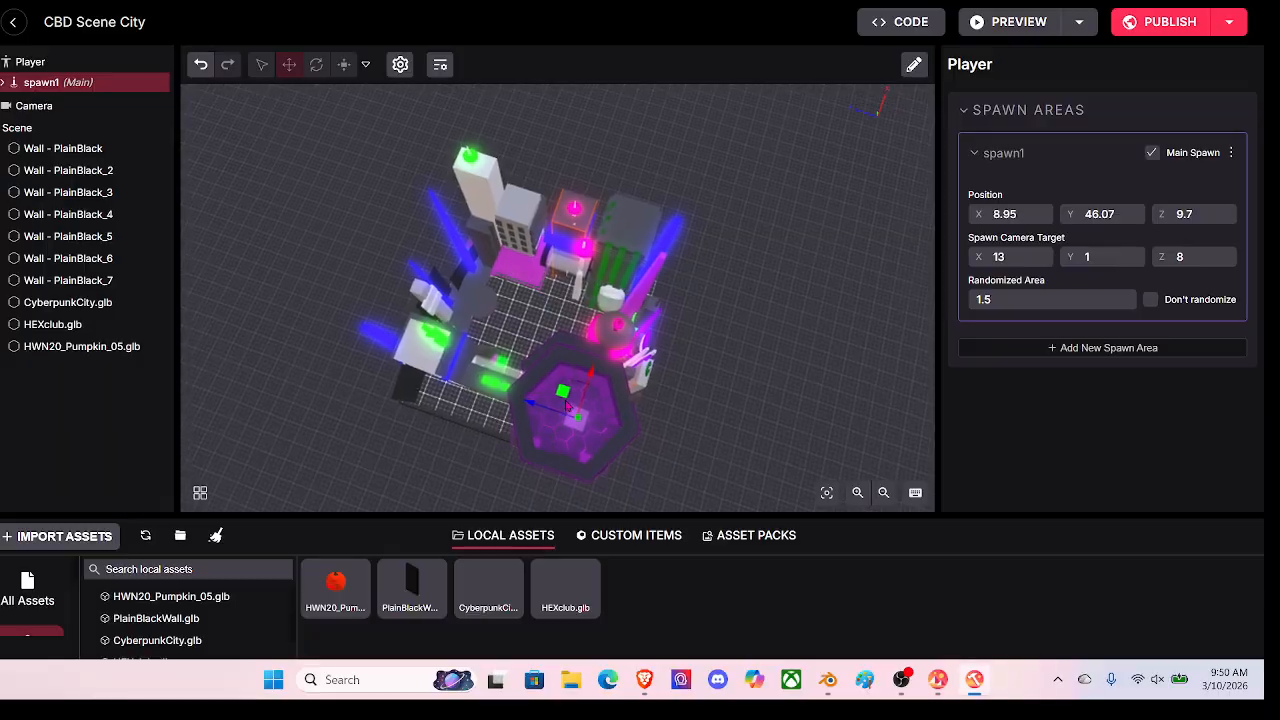
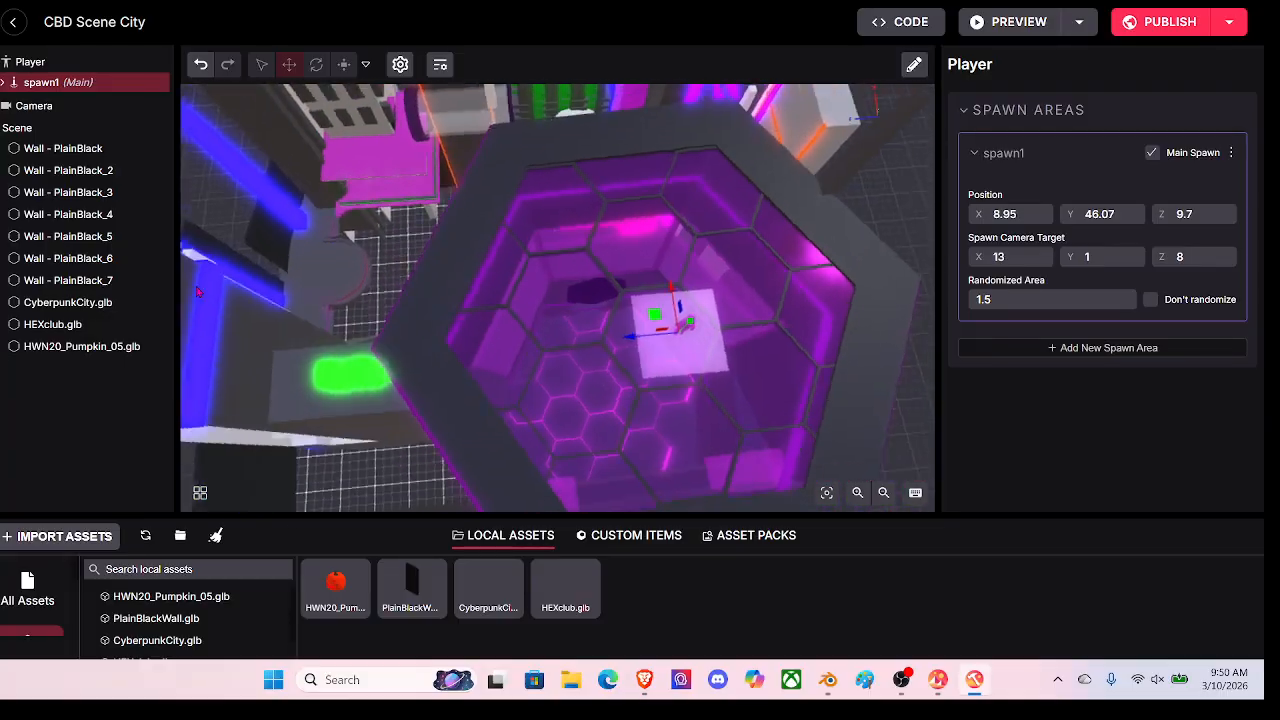
{"action": "right_click", "coordinate": [164, 307]}
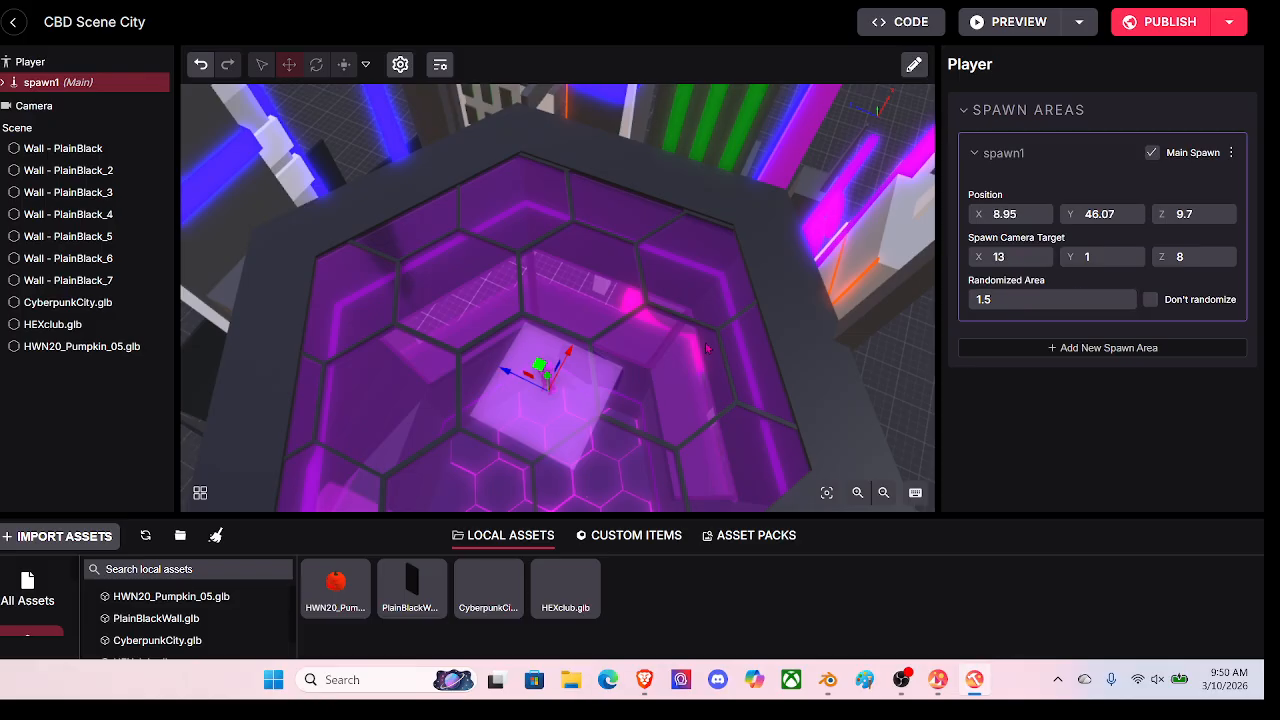
{"action": "left_click_drag", "start_coordinate": [679, 363], "coordinate": [400, 366]}
{"action": "scroll", "coordinate": [402, 368], "scroll_direction": "up", "scroll_amount": 3}
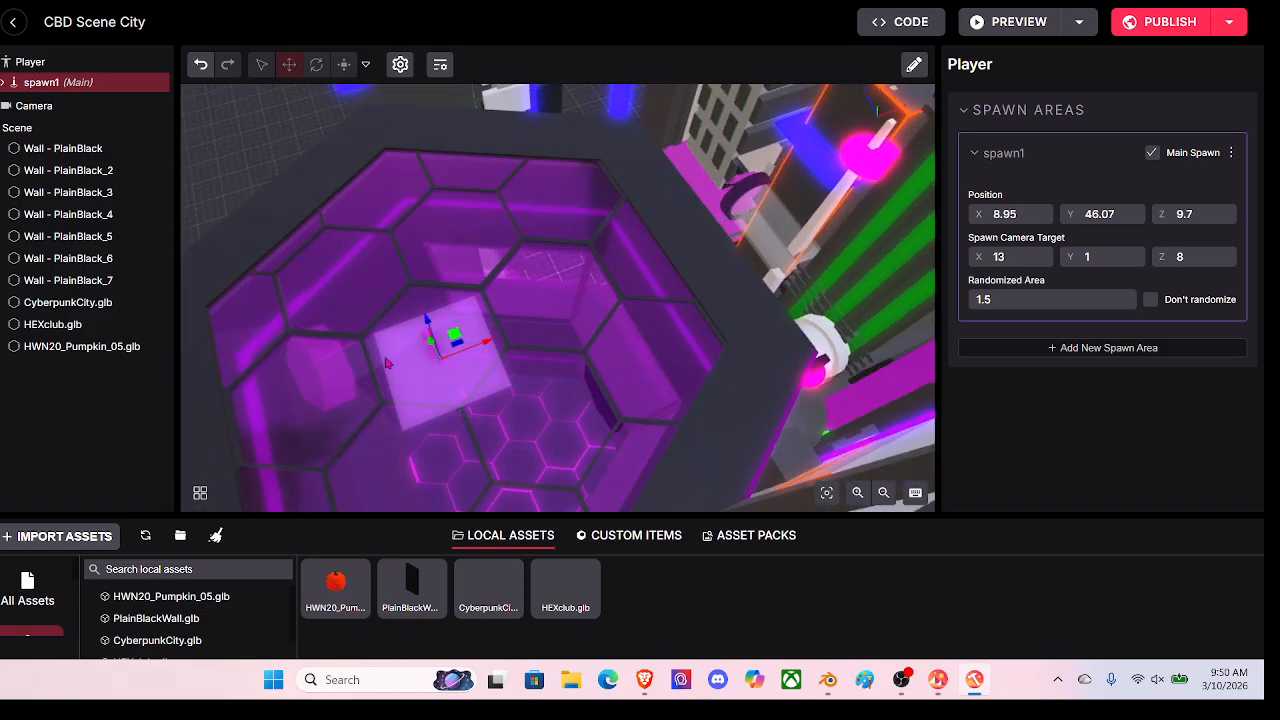
{"action": "scroll", "coordinate": [400, 366], "scroll_direction": "up", "scroll_amount": 2}
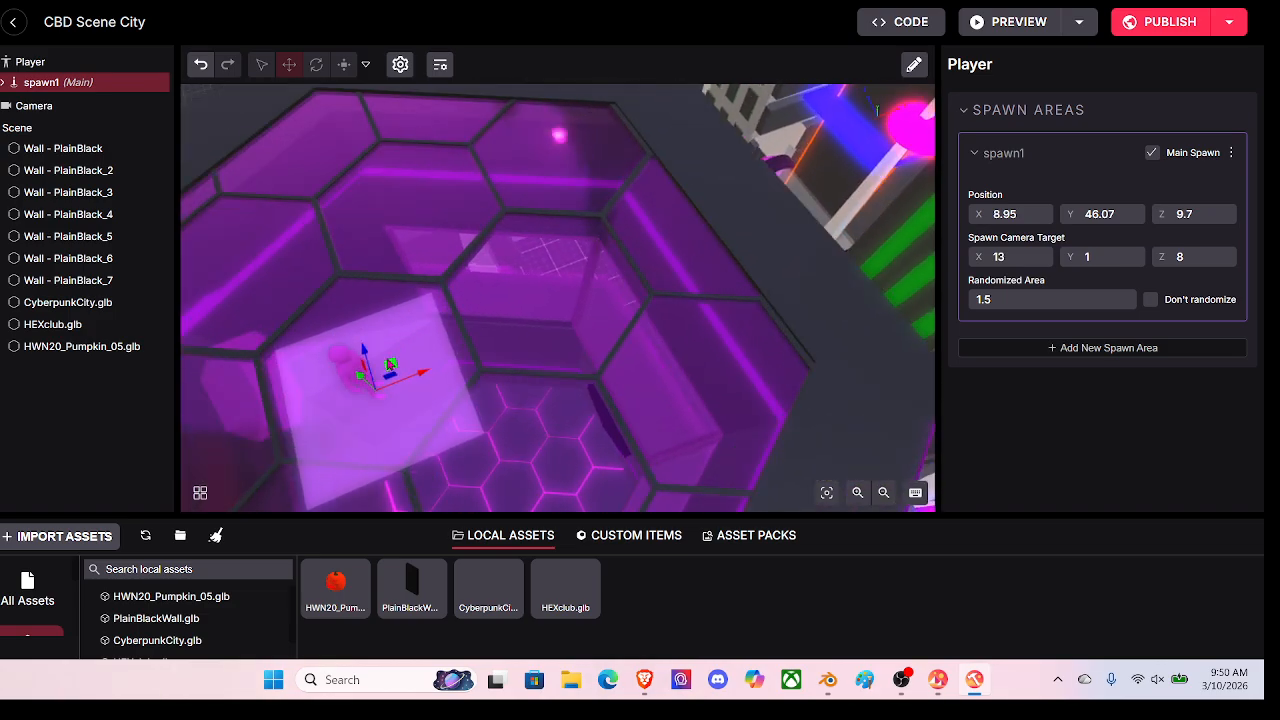
{"action": "scroll", "coordinate": [390, 363], "scroll_direction": "down", "scroll_amount": 5}
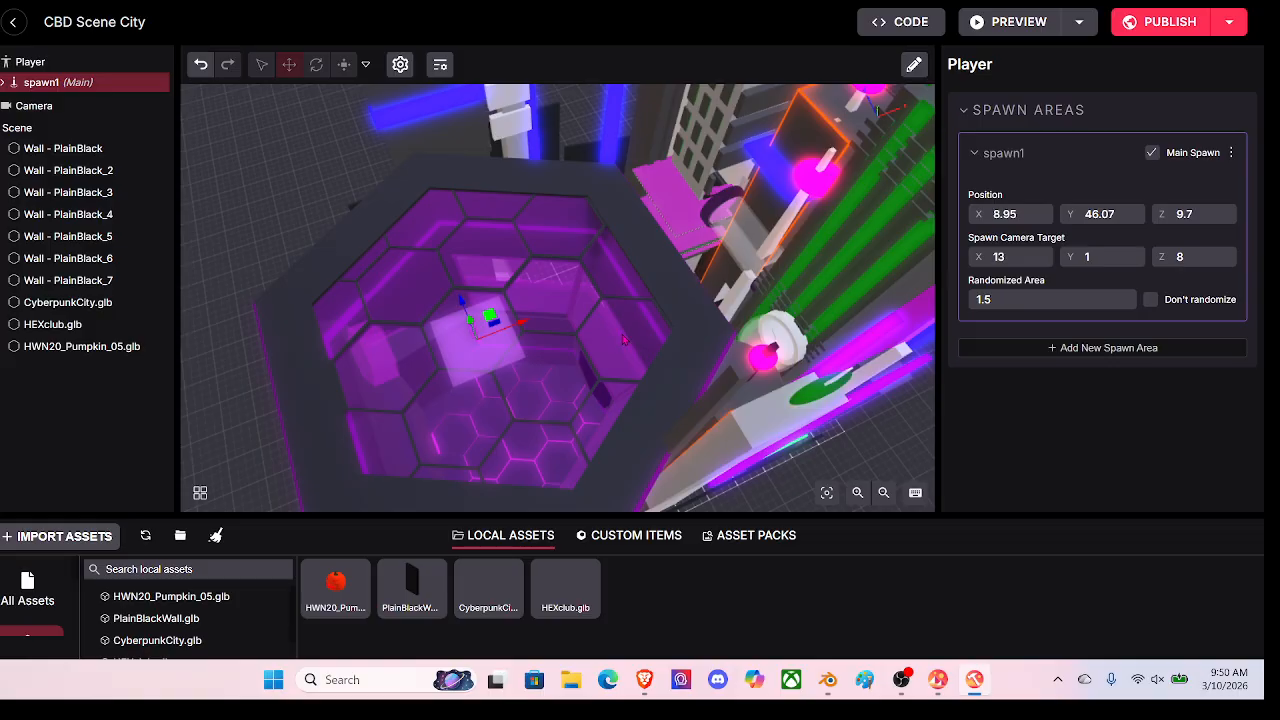
{"action": "scroll", "coordinate": [622, 340], "scroll_direction": "up", "scroll_amount": 5}
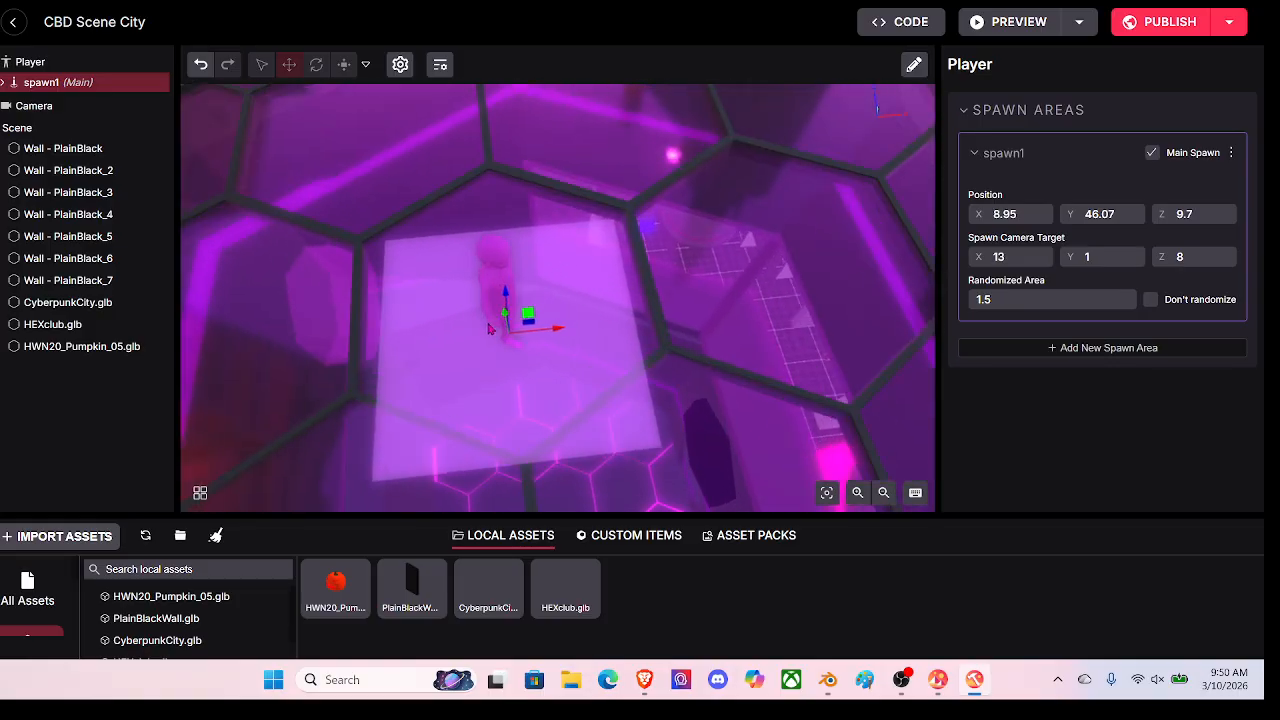
{"action": "scroll", "coordinate": [512, 255], "scroll_direction": "down", "scroll_amount": 3}
{"action": "scroll", "coordinate": [566, 302], "scroll_direction": "down", "scroll_amount": 5}
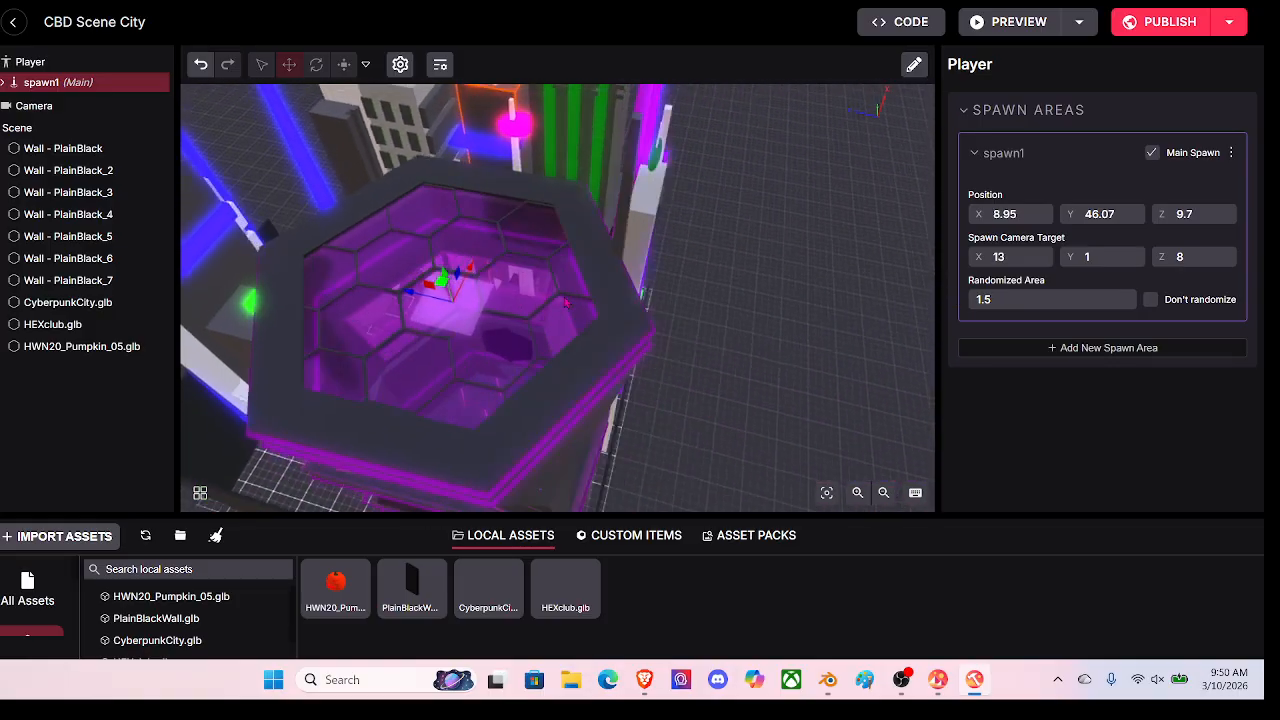
Step: Move the HWN20_Pumpkin_05.glb marker along the X axis from the wall opening to about X 46.41
{"action": "left_click_drag", "start_coordinate": [566, 302], "coordinate": [631, 142]}
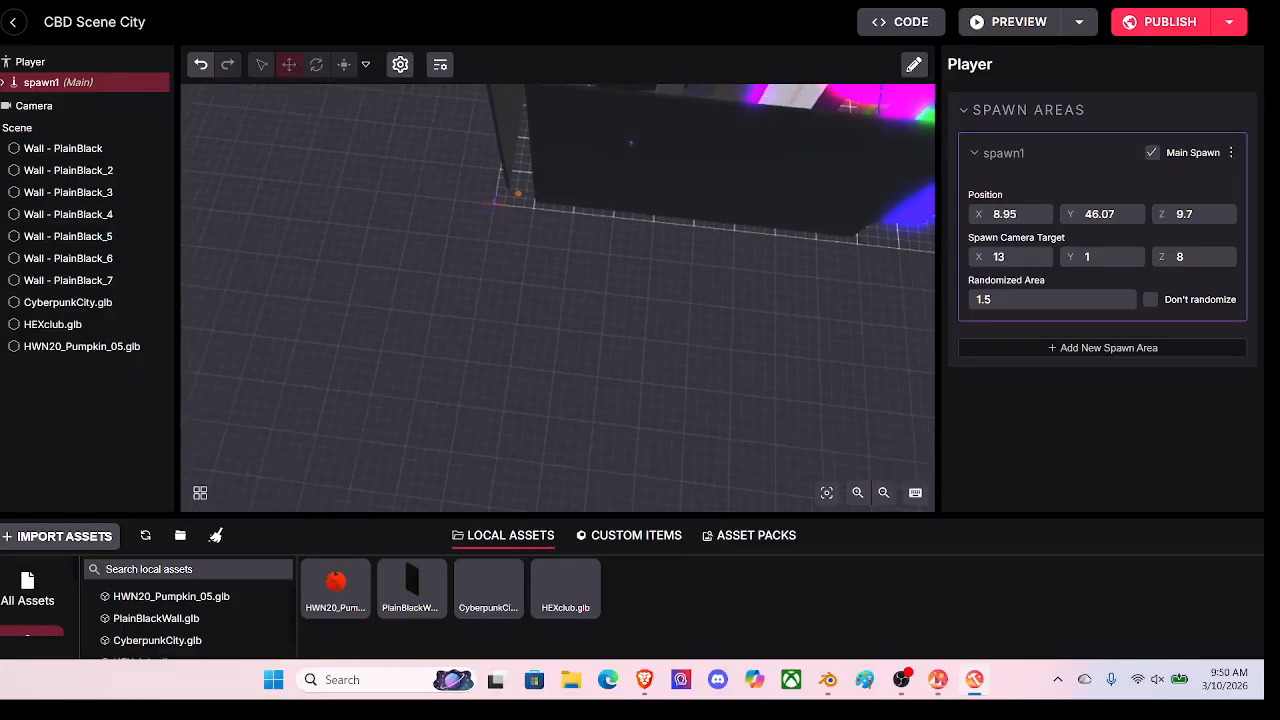
{"action": "key", "text": "w"}
{"action": "left_click_drag", "start_coordinate": [10, 450], "coordinate": [134, 369]}
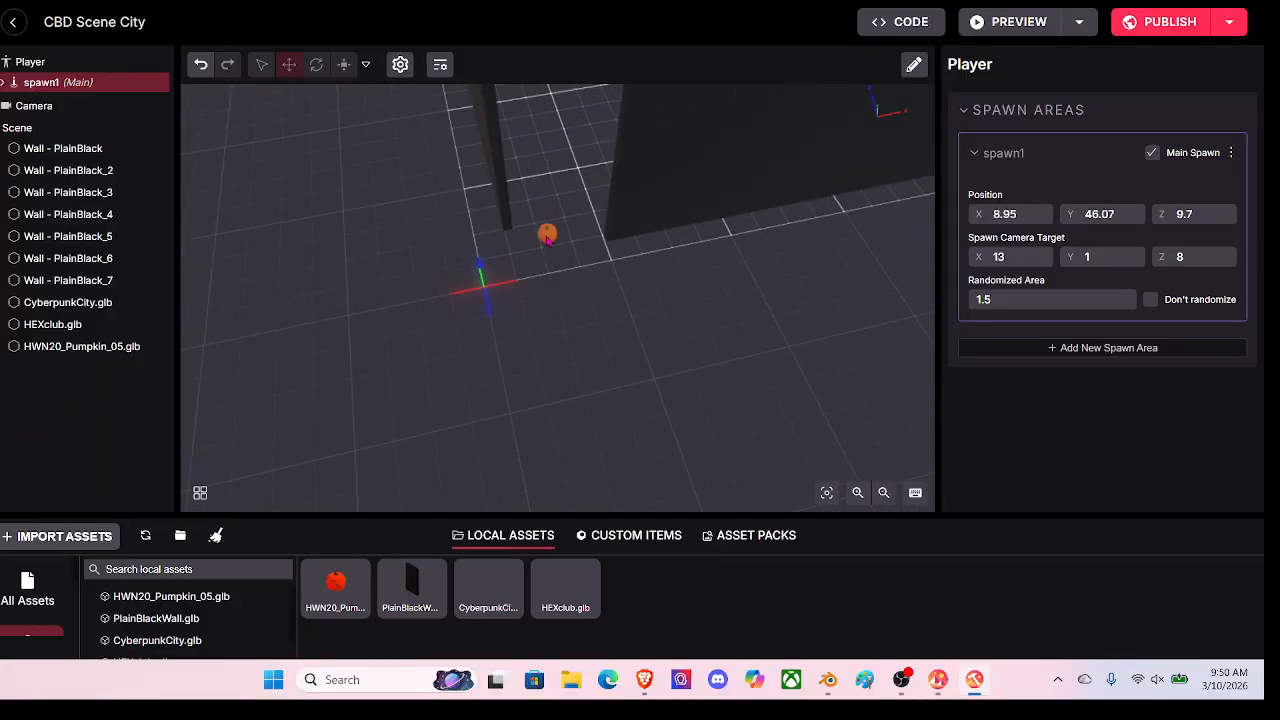
{"action": "left_click", "coordinate": [547, 239]}
{"action": "left_click_drag", "start_coordinate": [745, 380], "coordinate": [323, 137]}
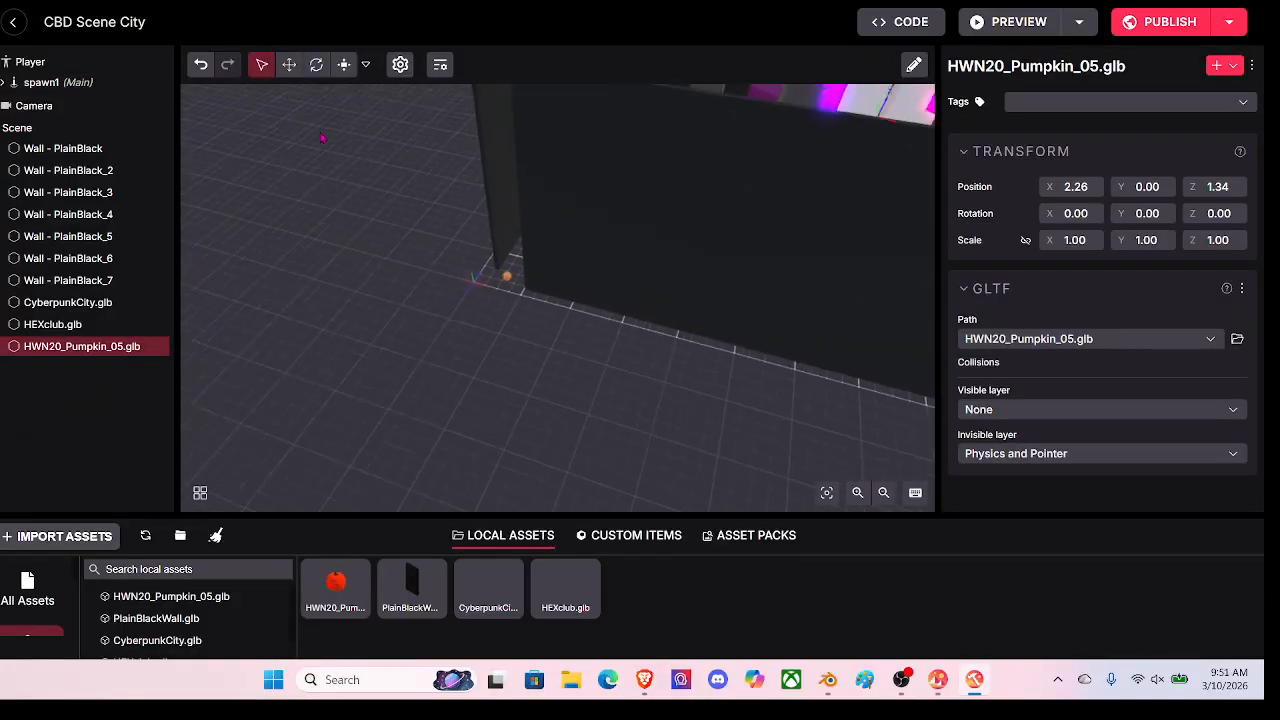
{"action": "left_click", "coordinate": [289, 65]}
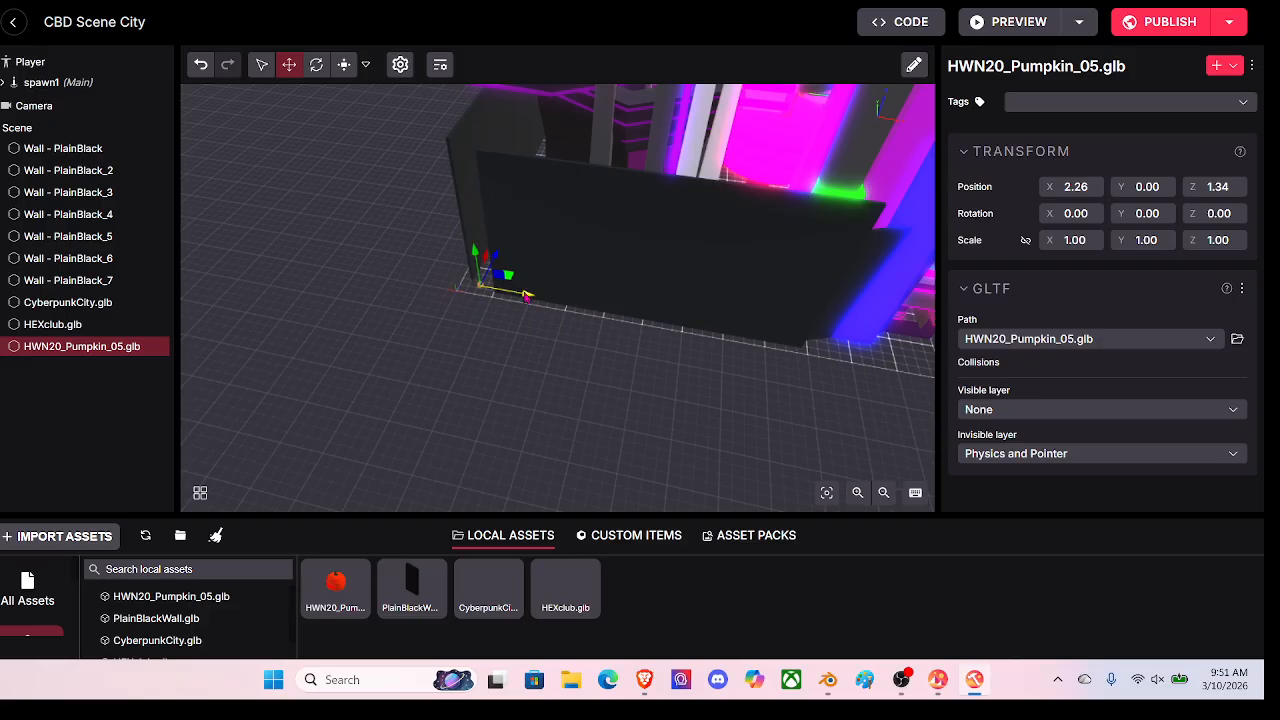
{"action": "left_click_drag", "start_coordinate": [526, 296], "coordinate": [978, 389]}
Step: Select the spawn1 area on the club's roof and lower it through the glass to about Y 42.15
{"action": "left_click_drag", "start_coordinate": [823, 400], "coordinate": [896, 20]}
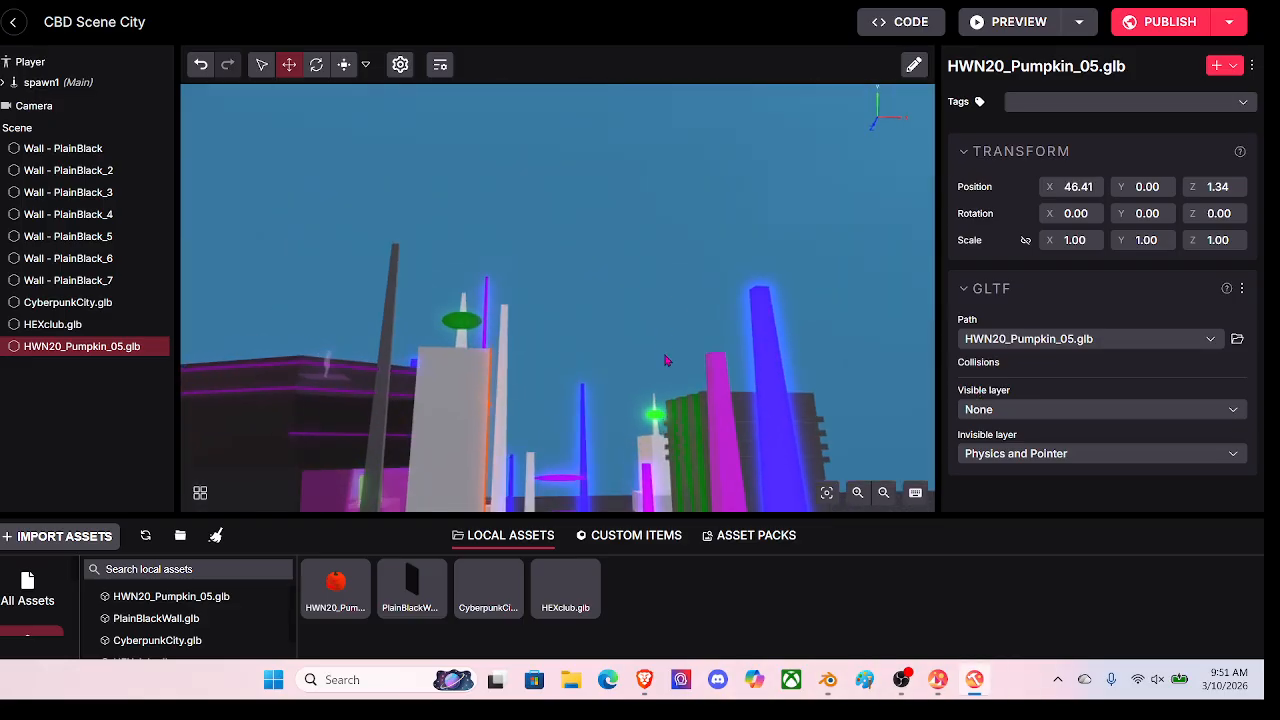
{"action": "right_click_drag", "start_coordinate": [667, 361], "coordinate": [578, 580]}
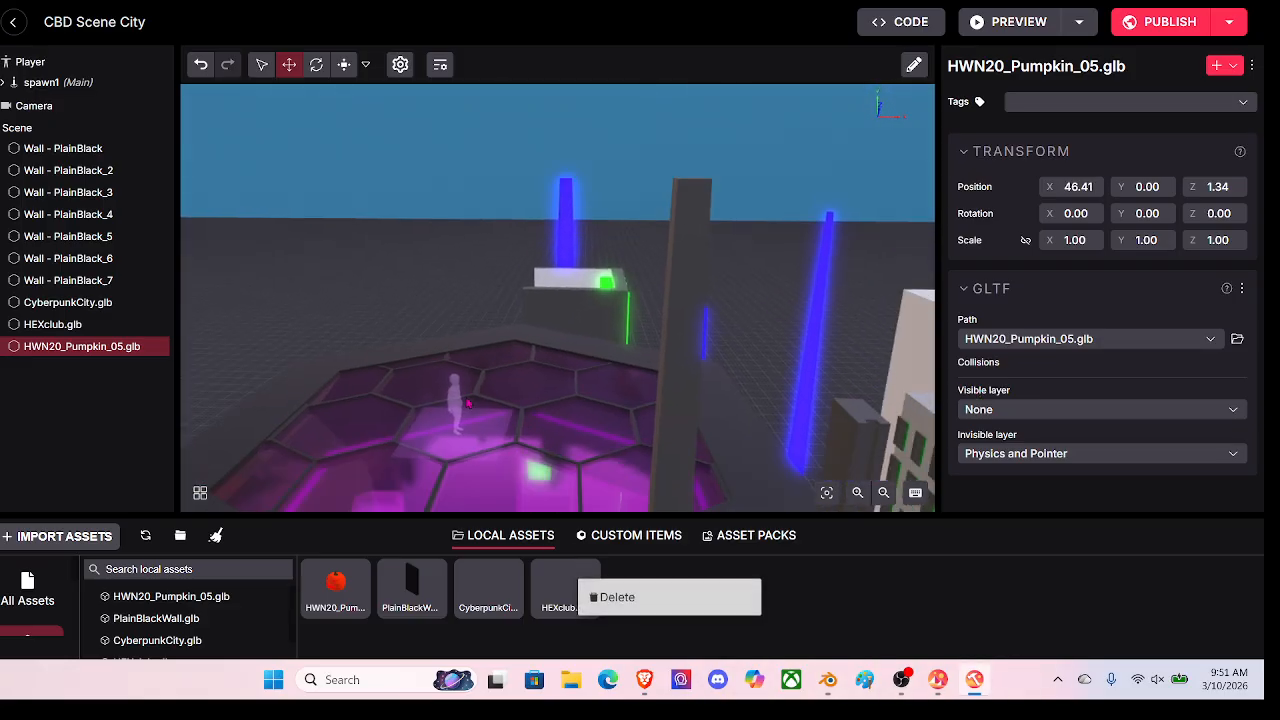
{"action": "left_click", "coordinate": [468, 403]}
{"action": "left_click", "coordinate": [455, 395]}
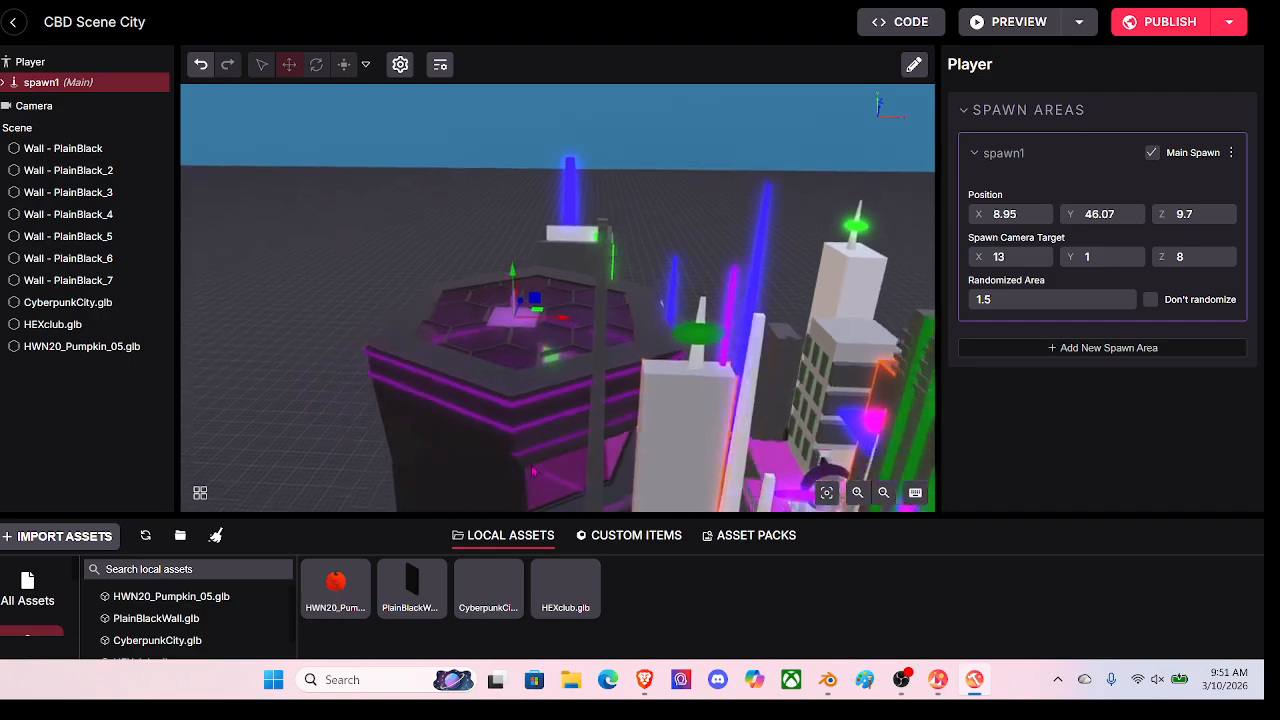
{"action": "scroll", "coordinate": [572, 313], "scroll_direction": "up", "scroll_amount": 6}
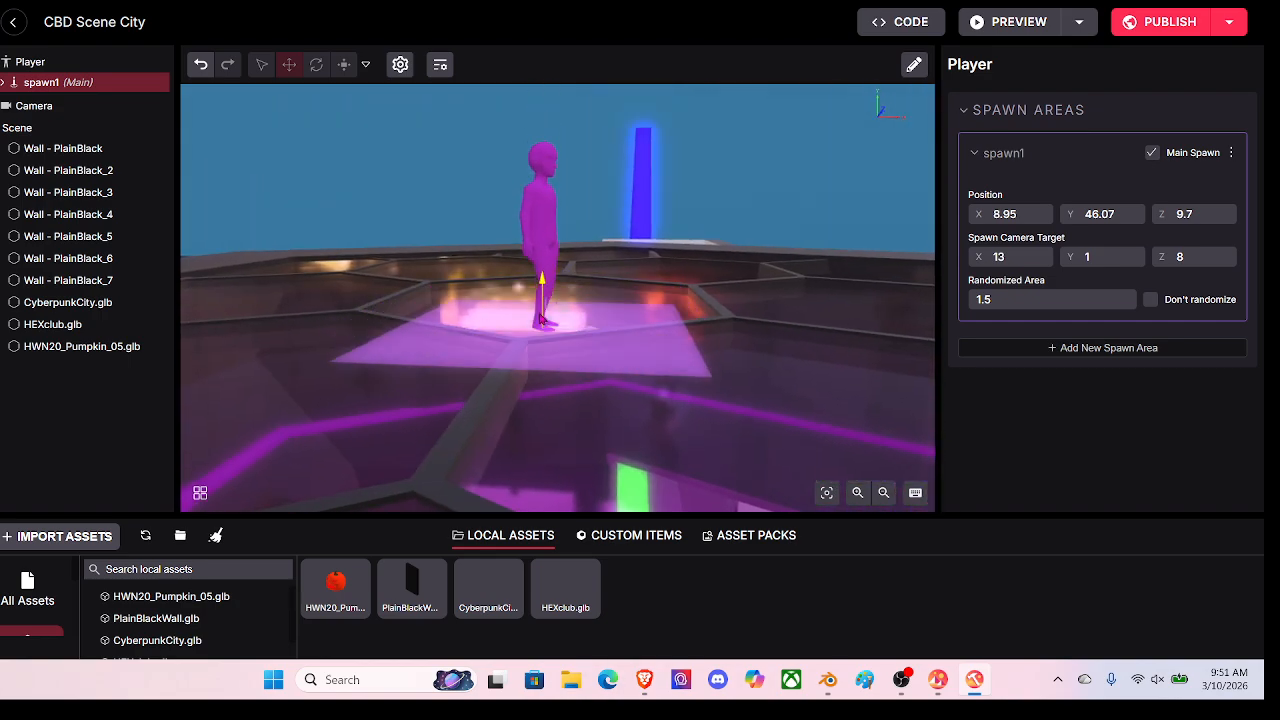
{"action": "left_click_drag", "start_coordinate": [530, 516], "coordinate": [531, 543]}
{"action": "right_click_drag", "start_coordinate": [535, 470], "coordinate": [563, 260]}
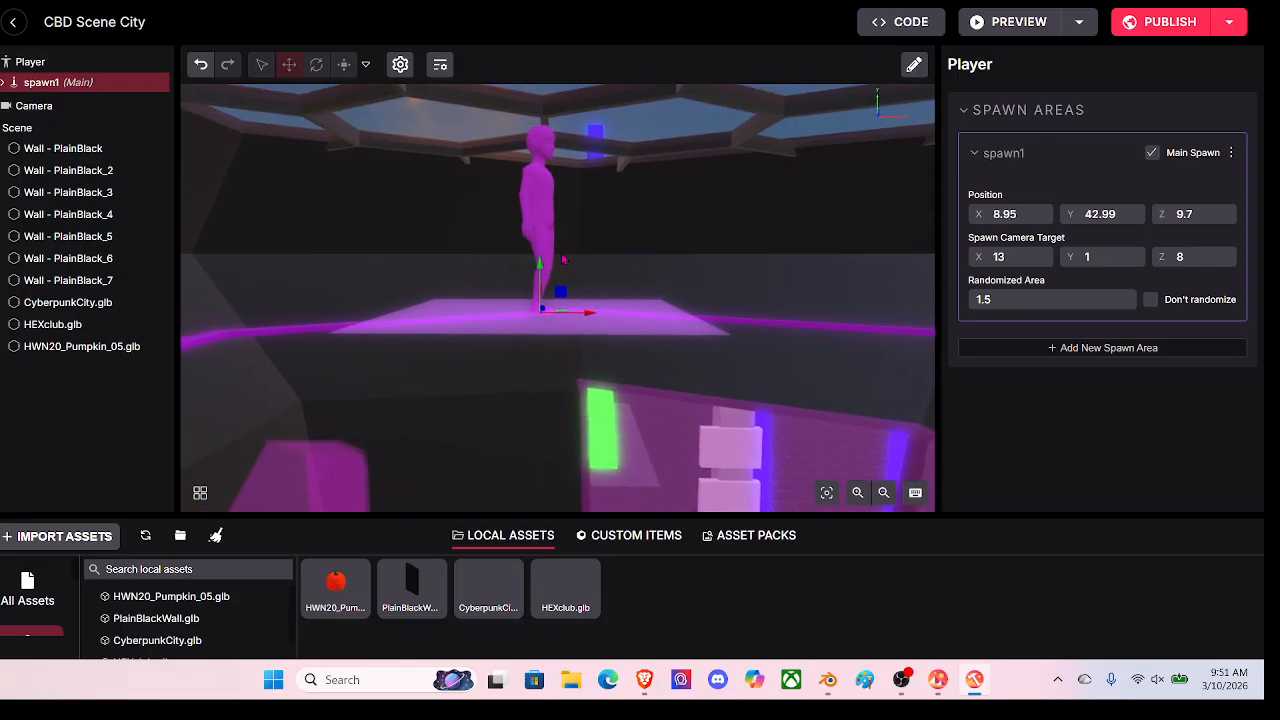
{"action": "left_click_drag", "start_coordinate": [540, 271], "coordinate": [542, 350]}
{"action": "right_click_drag", "start_coordinate": [542, 350], "coordinate": [661, 434]}
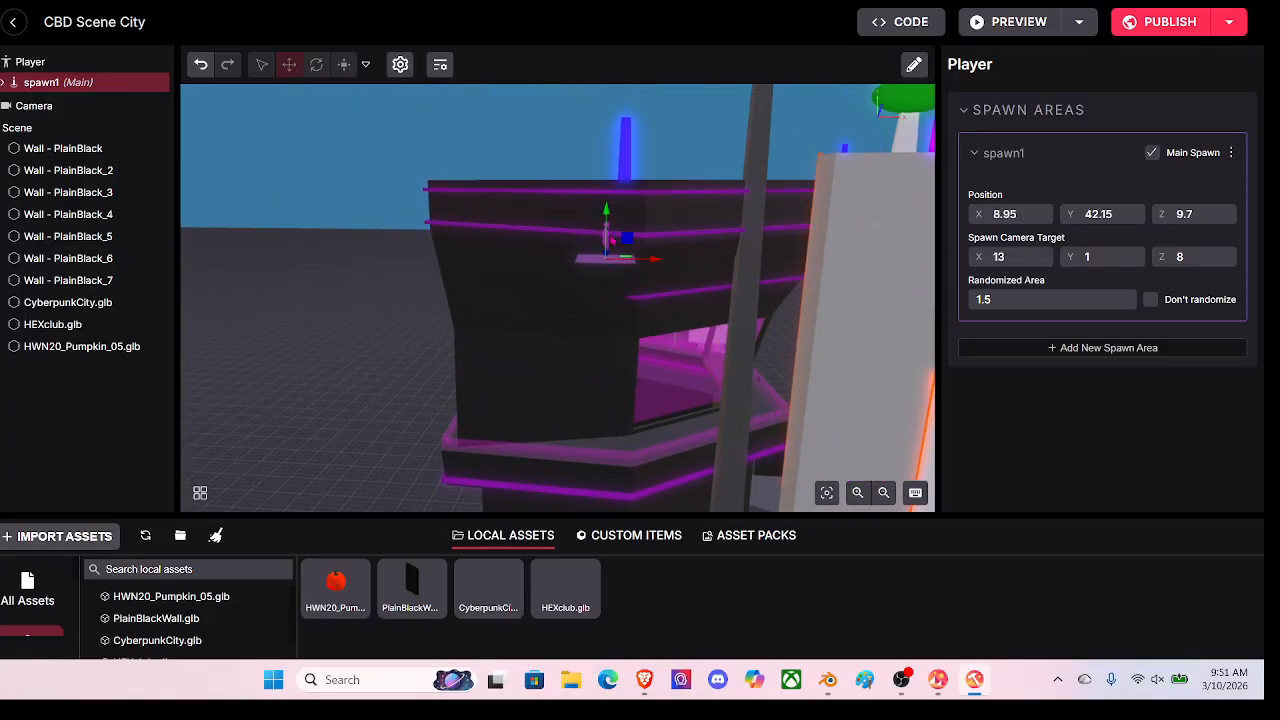
Step: Lower the spawn1 area further inside the hexagonal club to about Y 34.31, near the room's floor
{"action": "left_click_drag", "start_coordinate": [614, 285], "coordinate": [615, 345]}
{"action": "right_click_drag", "start_coordinate": [615, 345], "coordinate": [521, 333]}
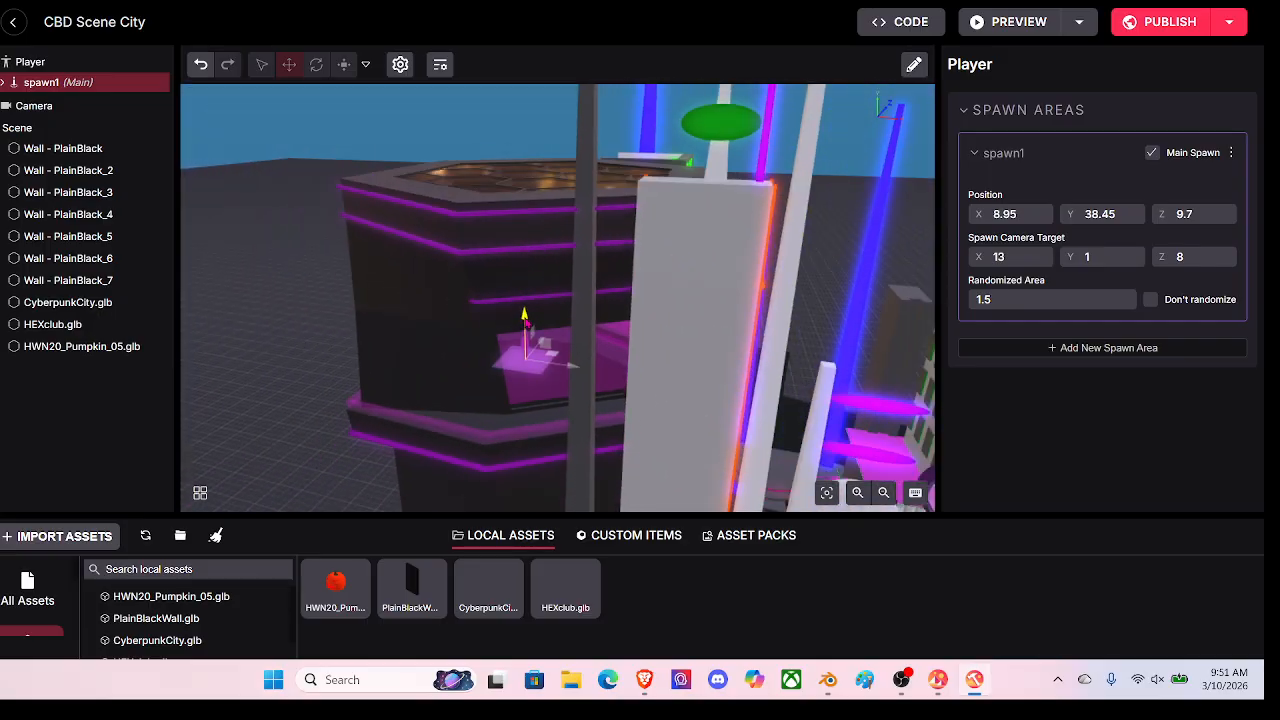
{"action": "left_click_drag", "start_coordinate": [527, 322], "coordinate": [527, 334]}
{"action": "right_click_drag", "start_coordinate": [527, 340], "coordinate": [571, 429]}
{"action": "scroll", "coordinate": [571, 430], "scroll_direction": "up", "scroll_amount": 6}
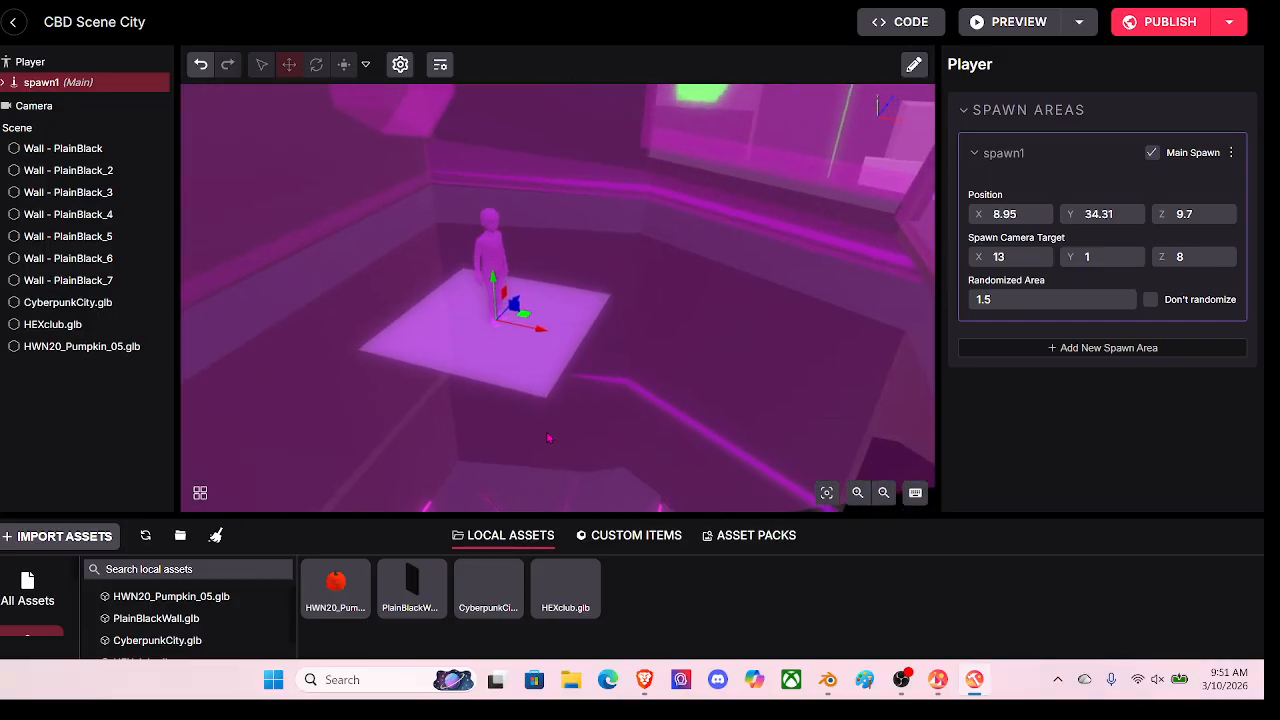
{"action": "scroll", "coordinate": [548, 437], "scroll_direction": "up", "scroll_amount": 4}
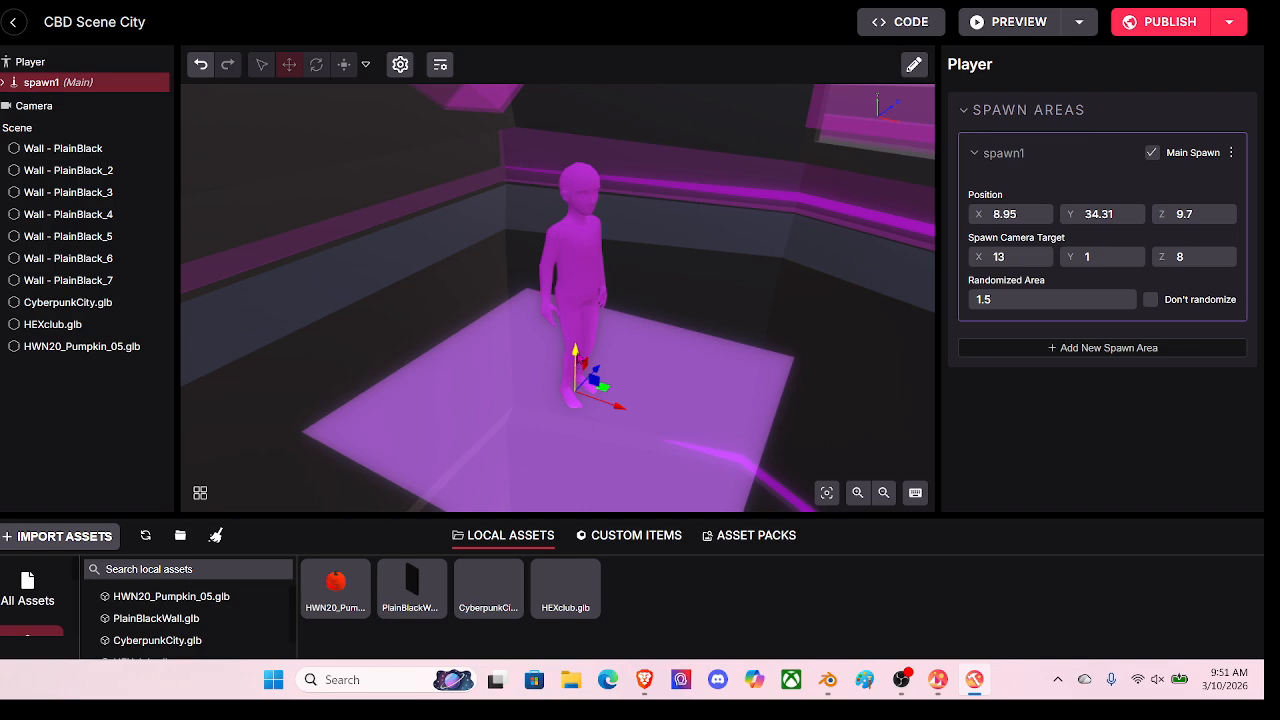
Step: Raise the spawn1 area inside the club to about Y 36.07
{"action": "left_click_drag", "start_coordinate": [578, 360], "coordinate": [577, 226]}
{"action": "right_click_drag", "start_coordinate": [574, 343], "coordinate": [328, 226]}
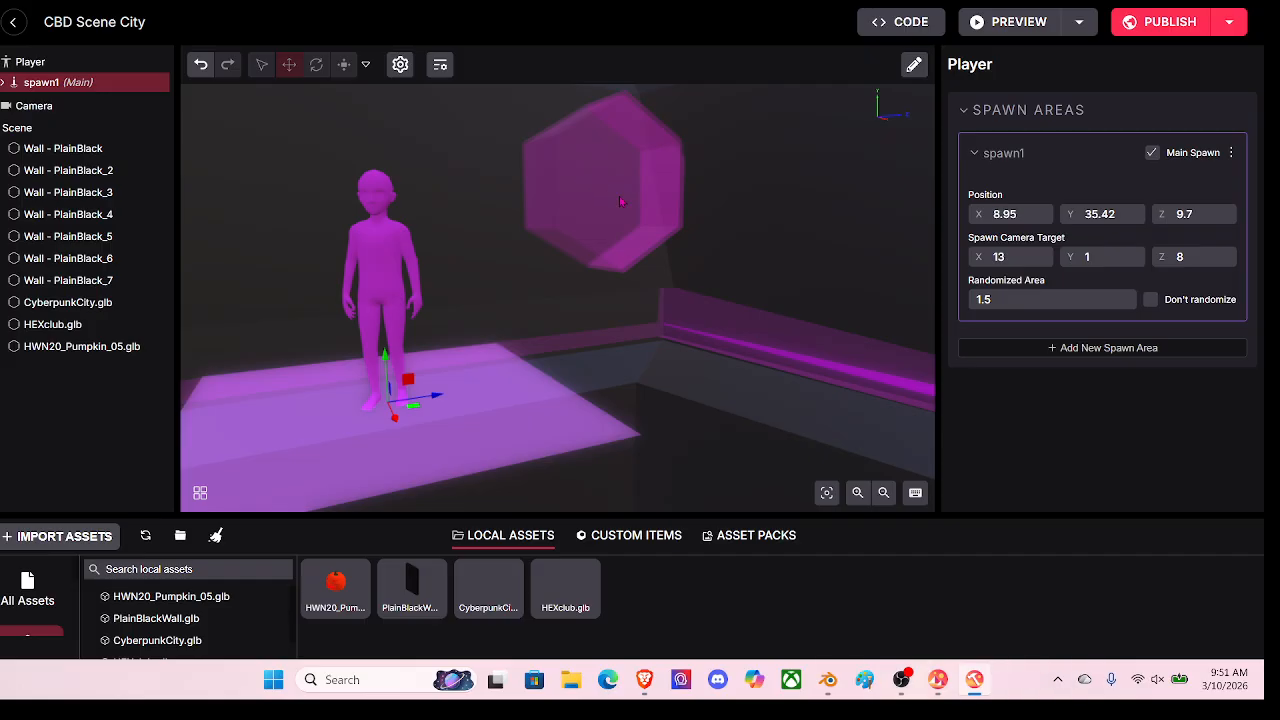
{"action": "scroll", "coordinate": [655, 190], "scroll_direction": "up", "scroll_amount": 5}
{"action": "right_click_drag", "start_coordinate": [671, 183], "coordinate": [630, 252]}
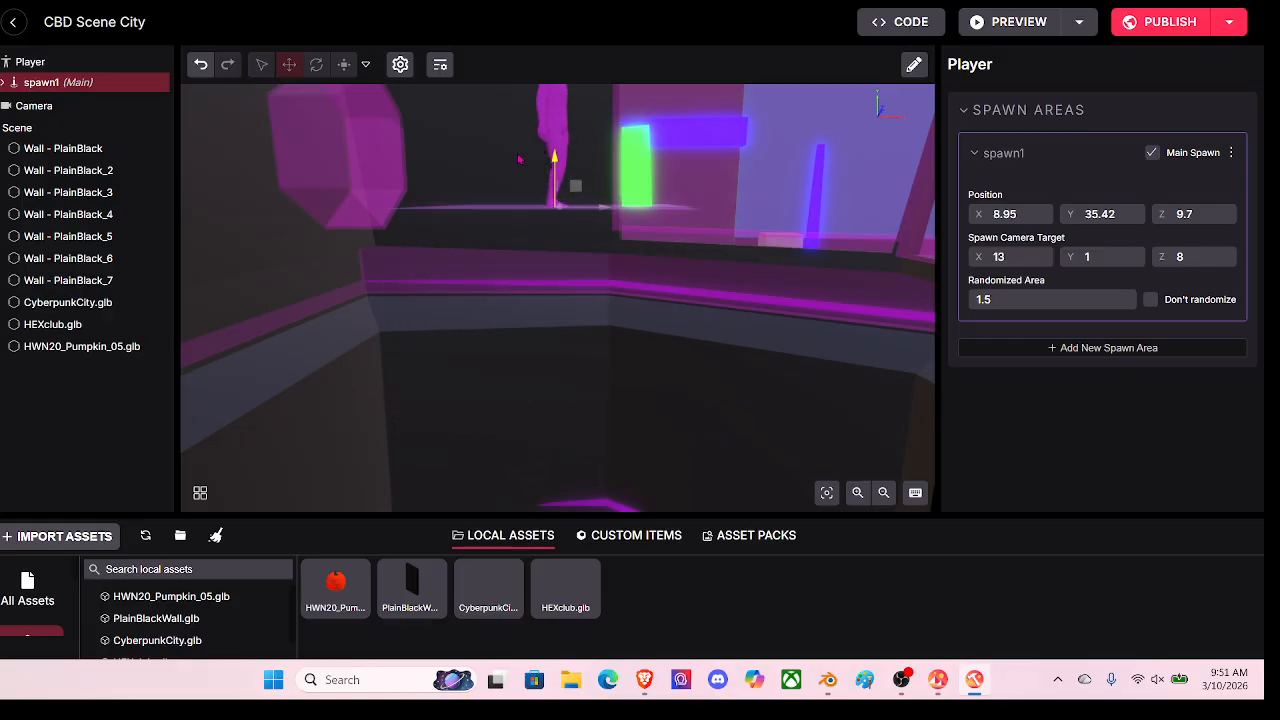
{"action": "right_click_drag", "start_coordinate": [533, 189], "coordinate": [697, 348]}
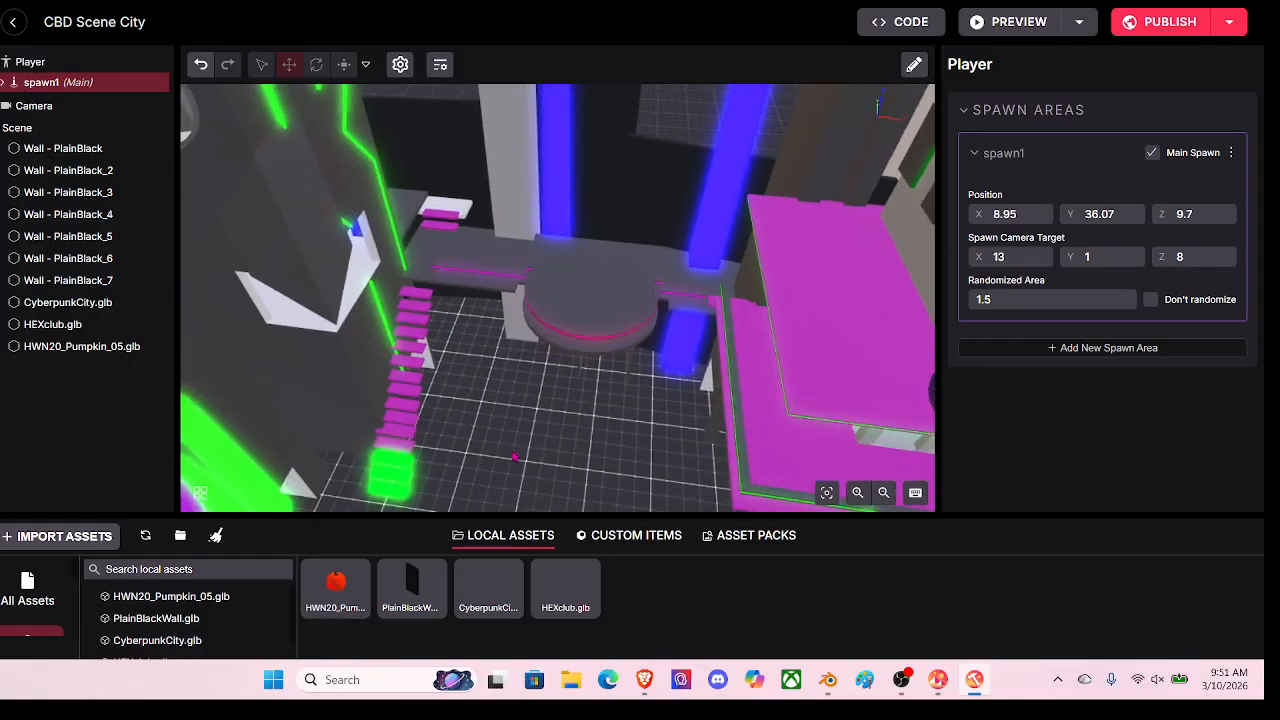
Step: Examine the city layout, the HEX club's exterior and the boundary walls from above and from street level
{"action": "key", "text": "w"}
{"action": "right_click_drag", "start_coordinate": [496, 544], "coordinate": [491, 567]}
{"action": "key", "text": "s"}
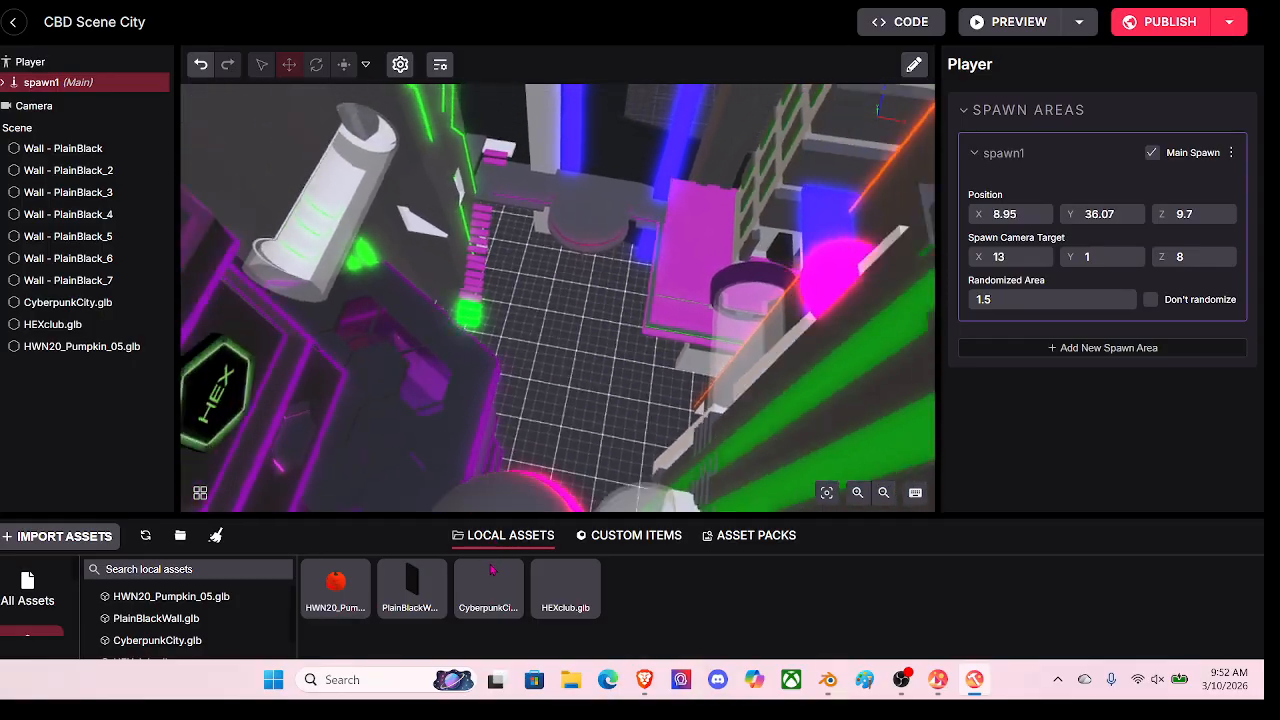
{"action": "right_click", "coordinate": [491, 570]}
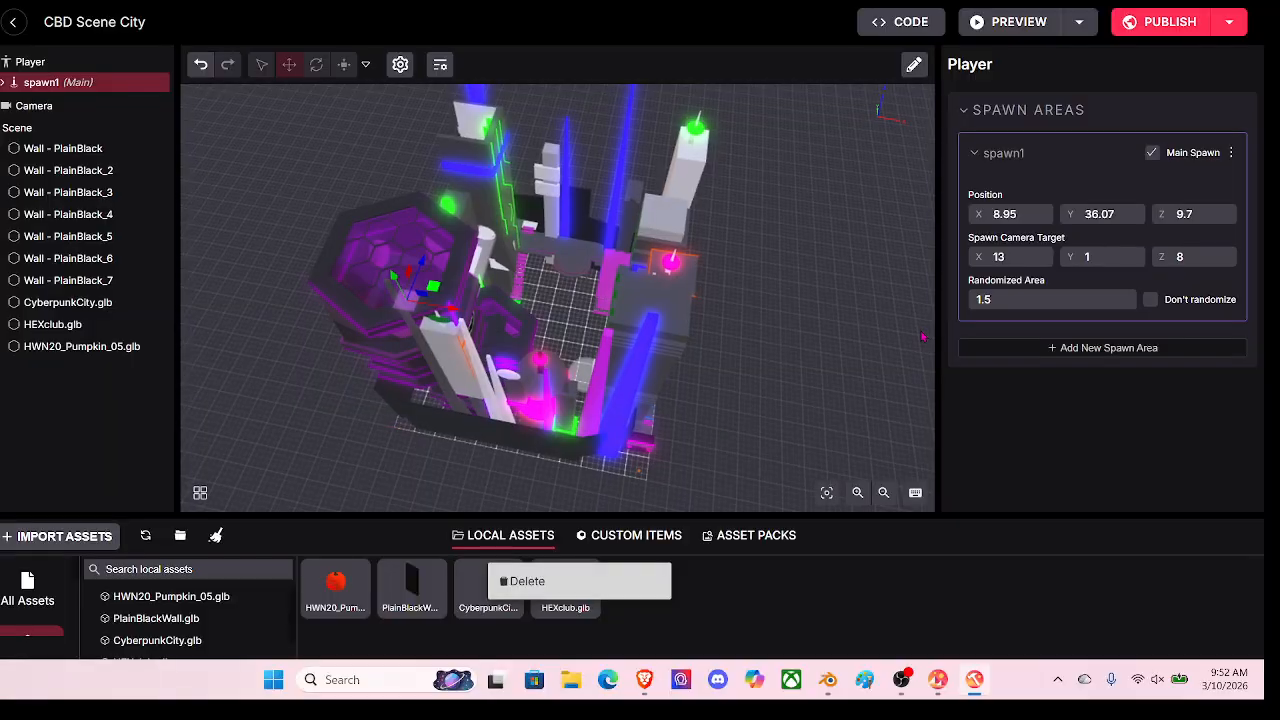
{"action": "right_click_drag", "start_coordinate": [481, 325], "coordinate": [622, 332]}
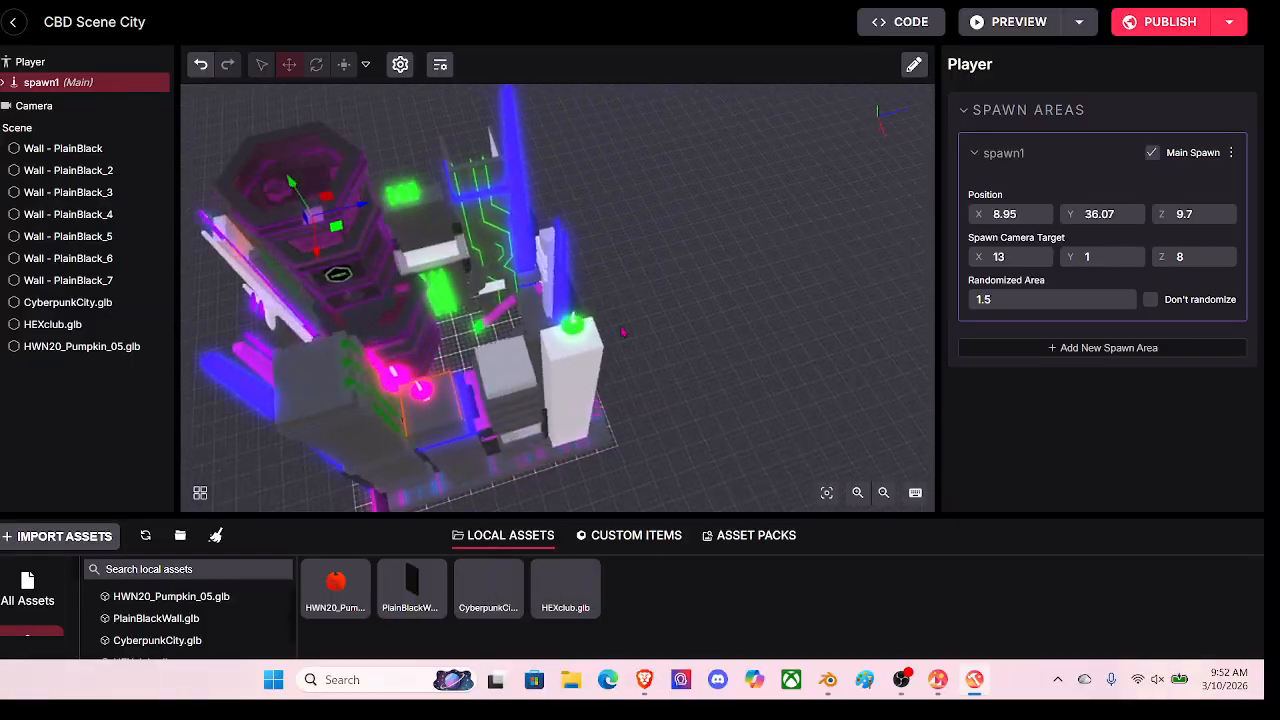
{"action": "right_click", "coordinate": [162, 346]}
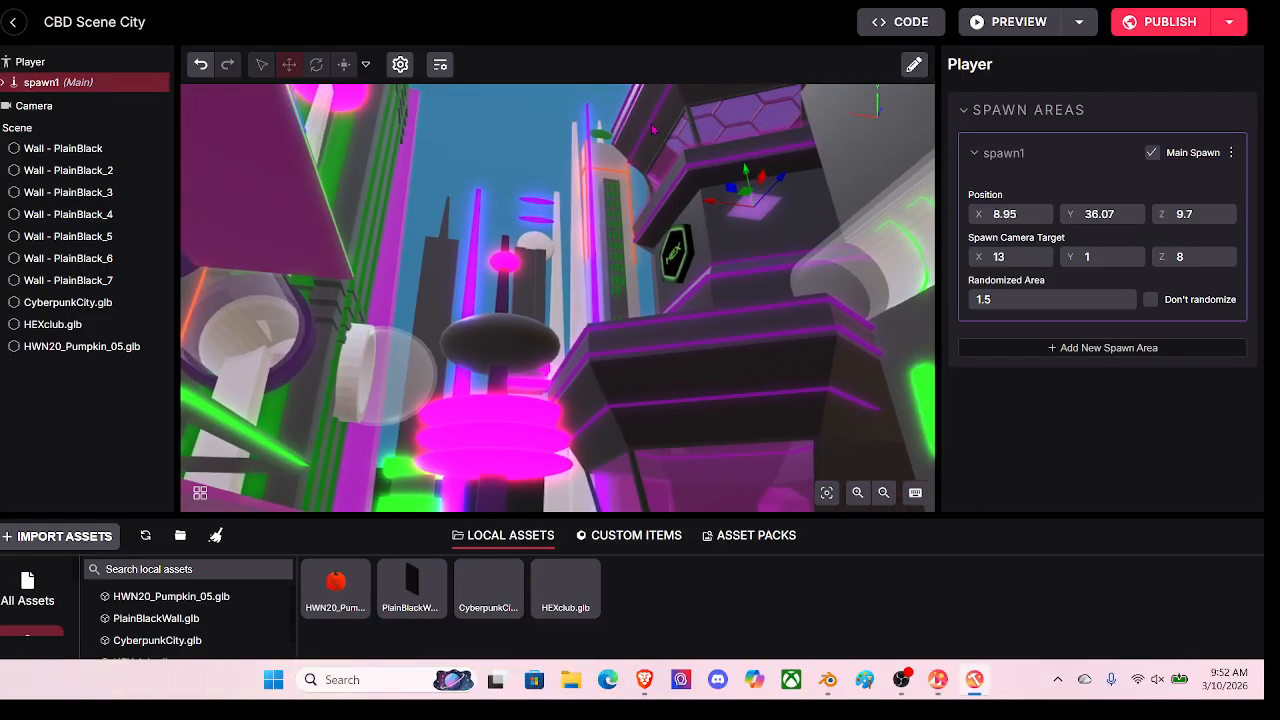
{"action": "left_click_drag", "start_coordinate": [652, 130], "coordinate": [648, 128]}
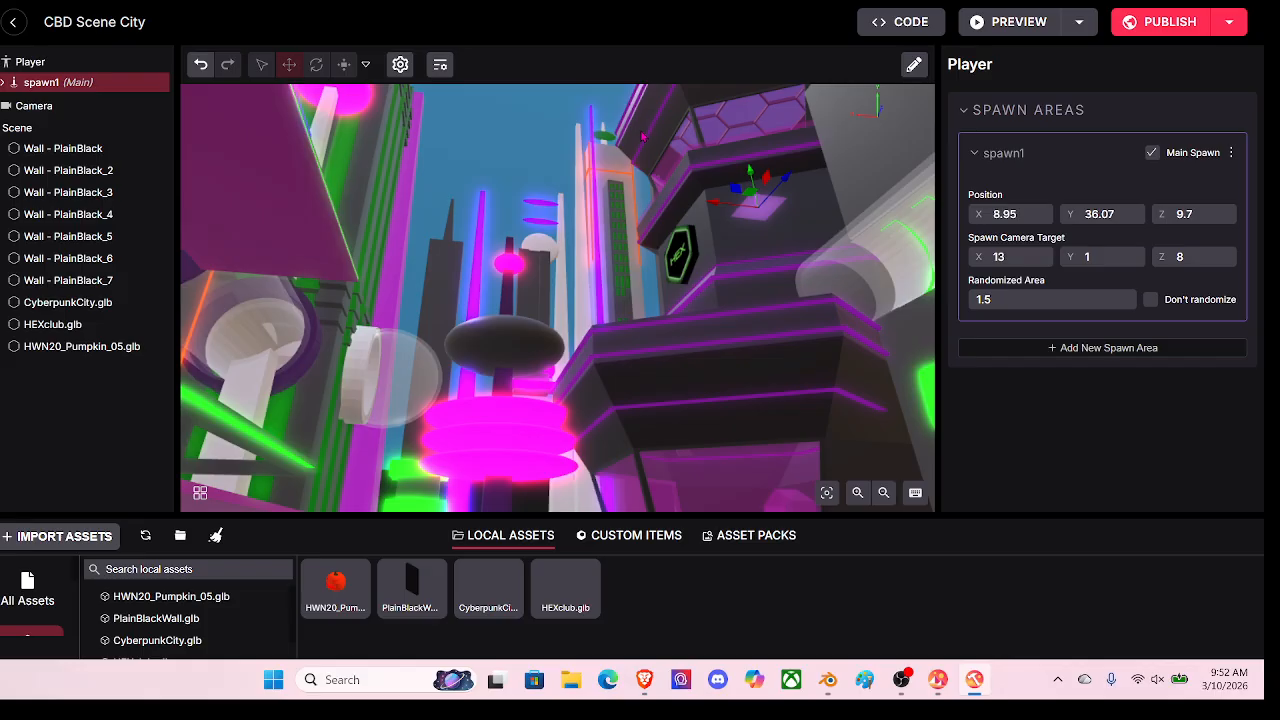
{"action": "left_click_drag", "start_coordinate": [634, 173], "coordinate": [815, 199]}
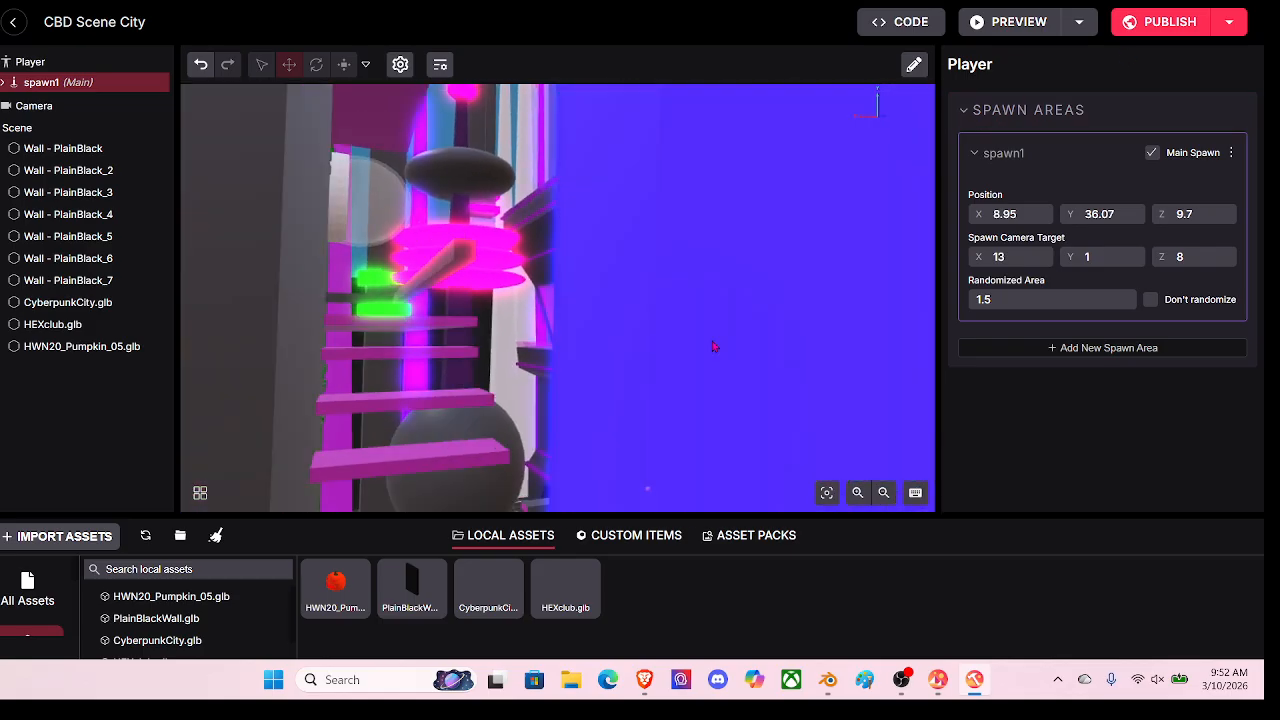
{"action": "scroll", "coordinate": [707, 376], "scroll_direction": "down", "scroll_amount": 4}
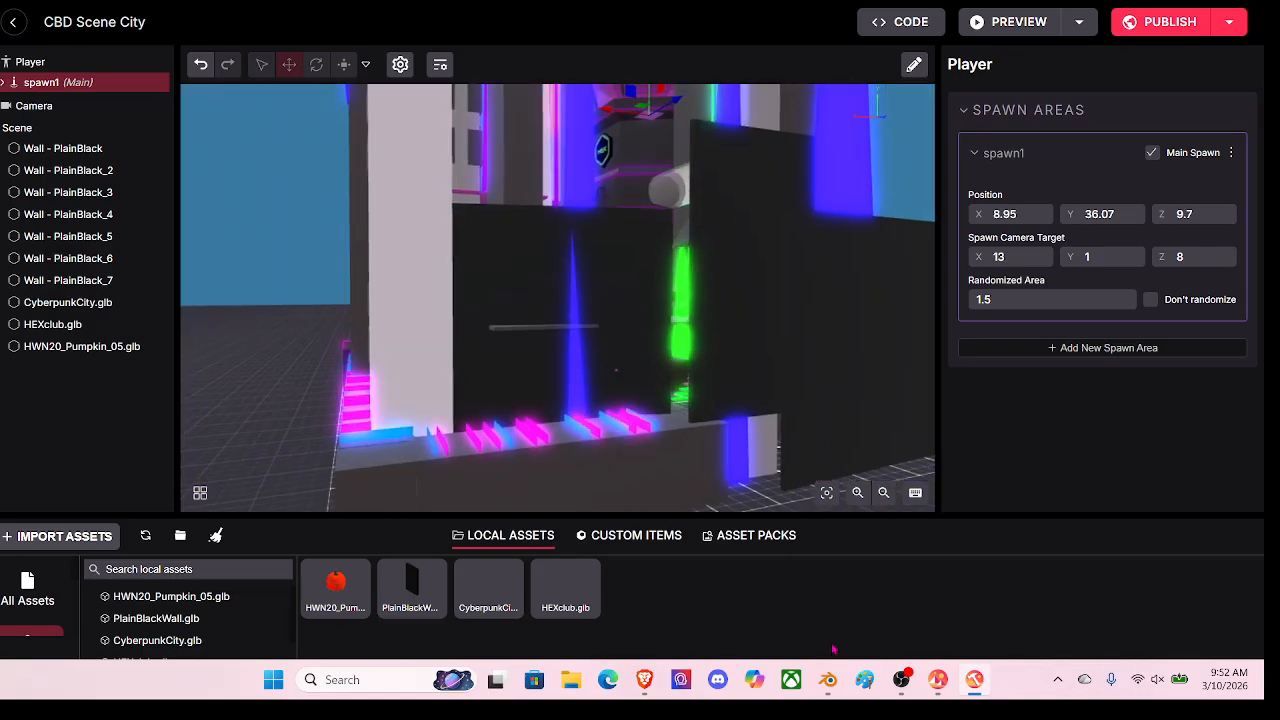
Step: Switch to the Decentraland client and walk the avatar through the neon entrance tunnel into the published CBD Scene City
{"action": "left_click", "coordinate": [941, 686]}
{"action": "left_click_drag", "start_coordinate": [755, 434], "coordinate": [710, 470]}
{"action": "key", "text": "w"}
{"action": "key", "text": "space"}
{"action": "key", "text": "space"}
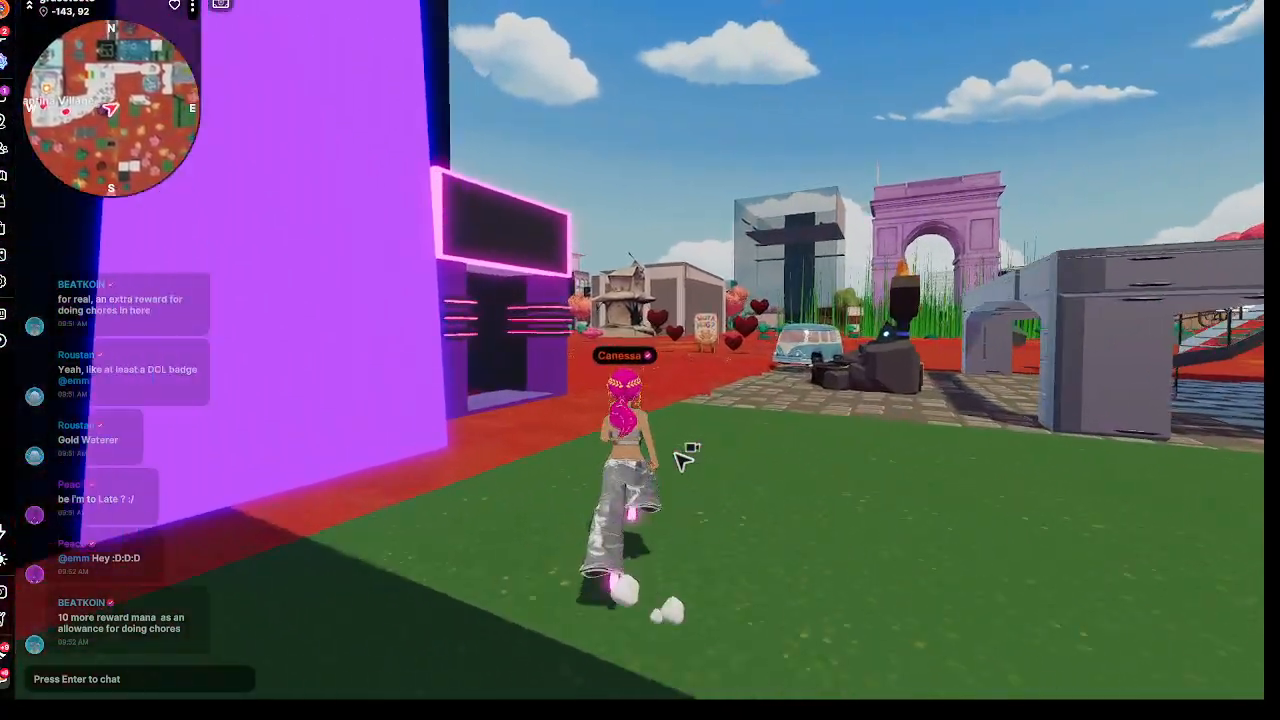
{"action": "key", "text": "w"}
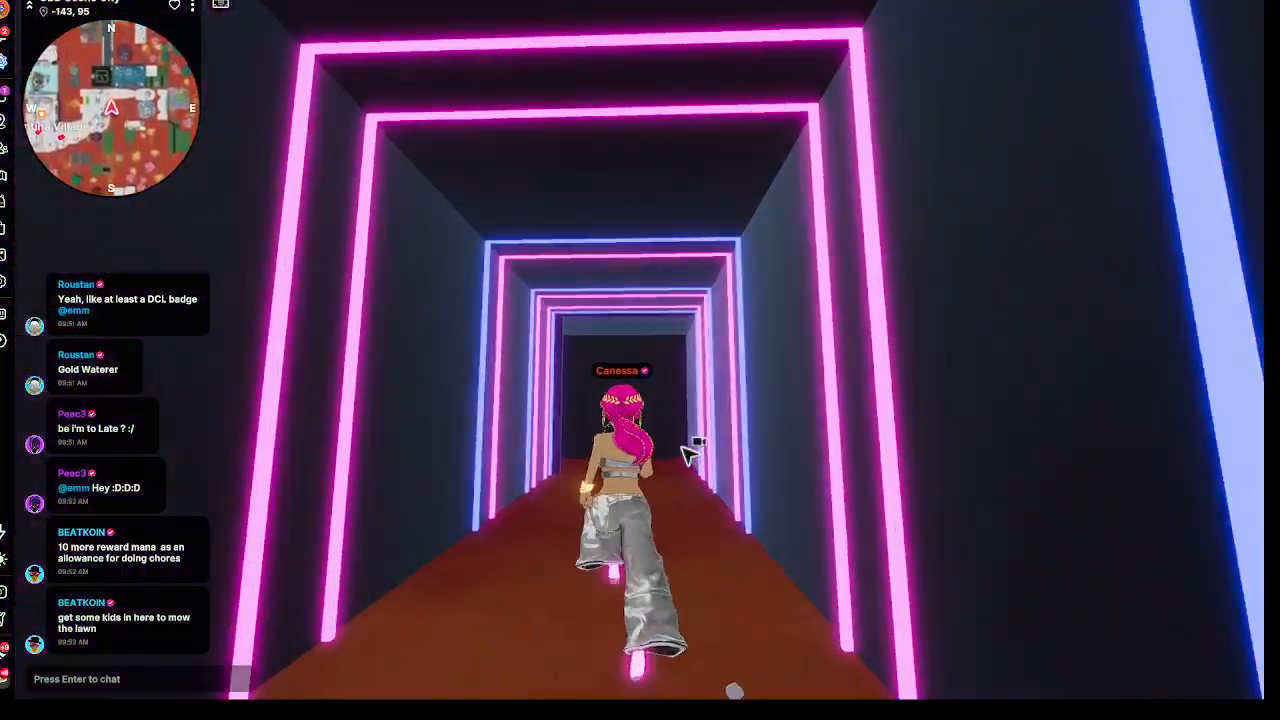
{"action": "key", "text": "w"}
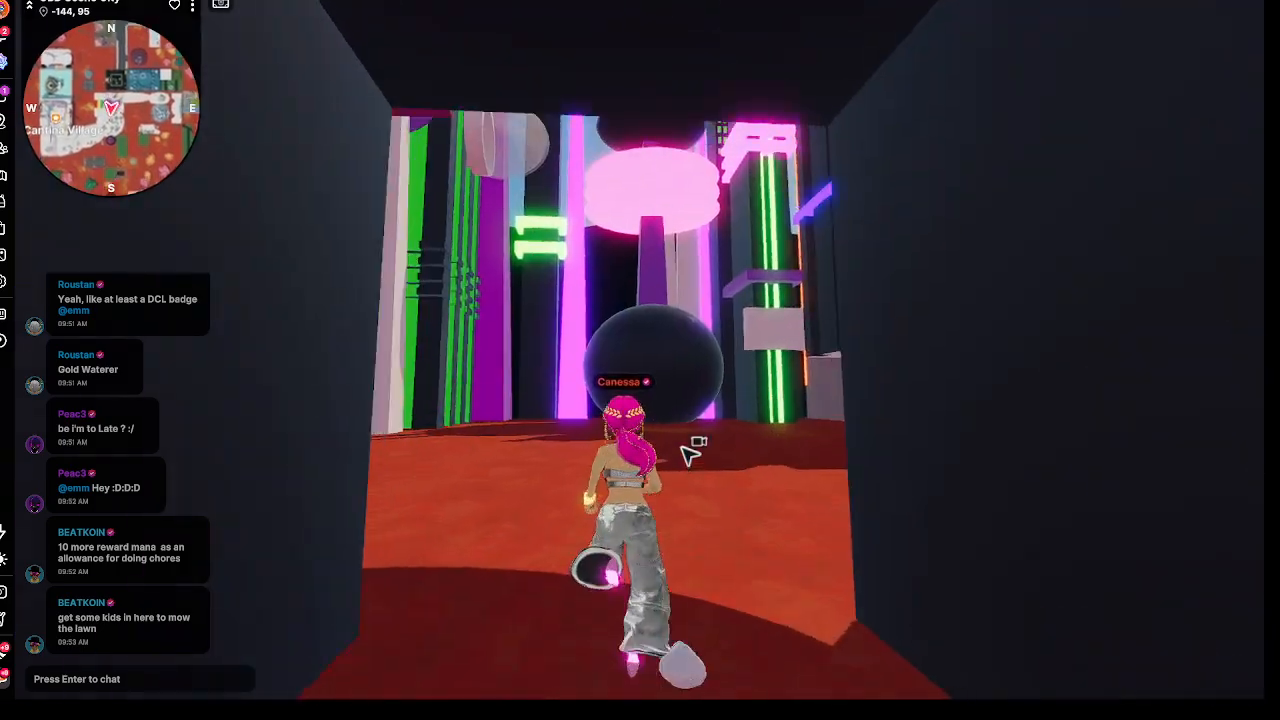
{"action": "key", "text": "w"}
{"action": "left_click_drag", "start_coordinate": [682, 447], "coordinate": [727, 456]}
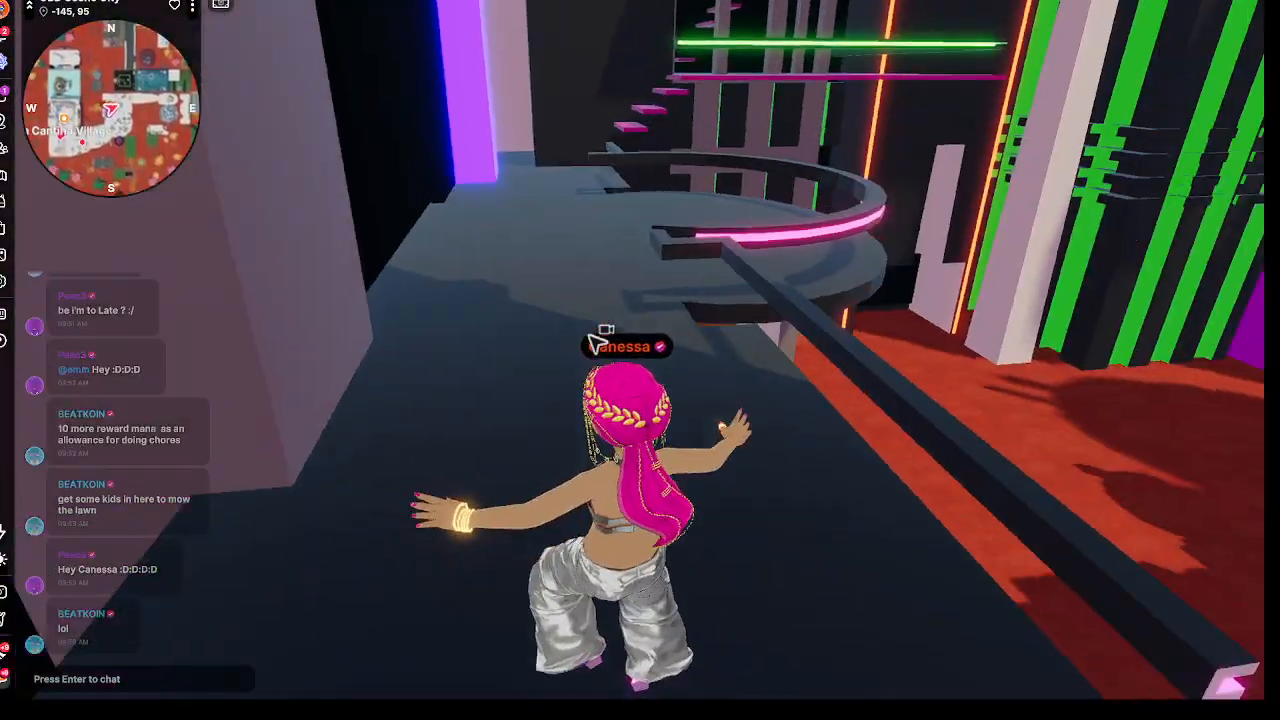
Step: Walk the avatar along the raised walkway, up the floating magenta stairs and through the round tunnel to inspect the city
{"action": "key", "text": "w"}
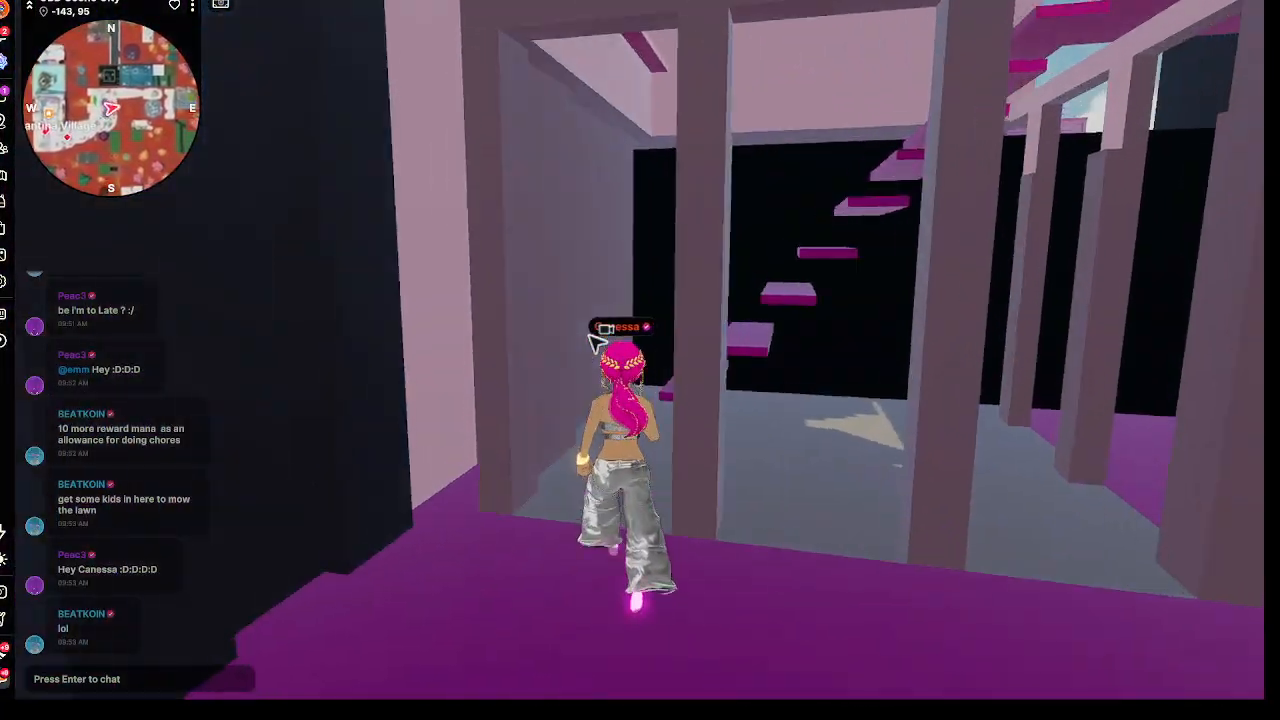
{"action": "key", "text": "w"}
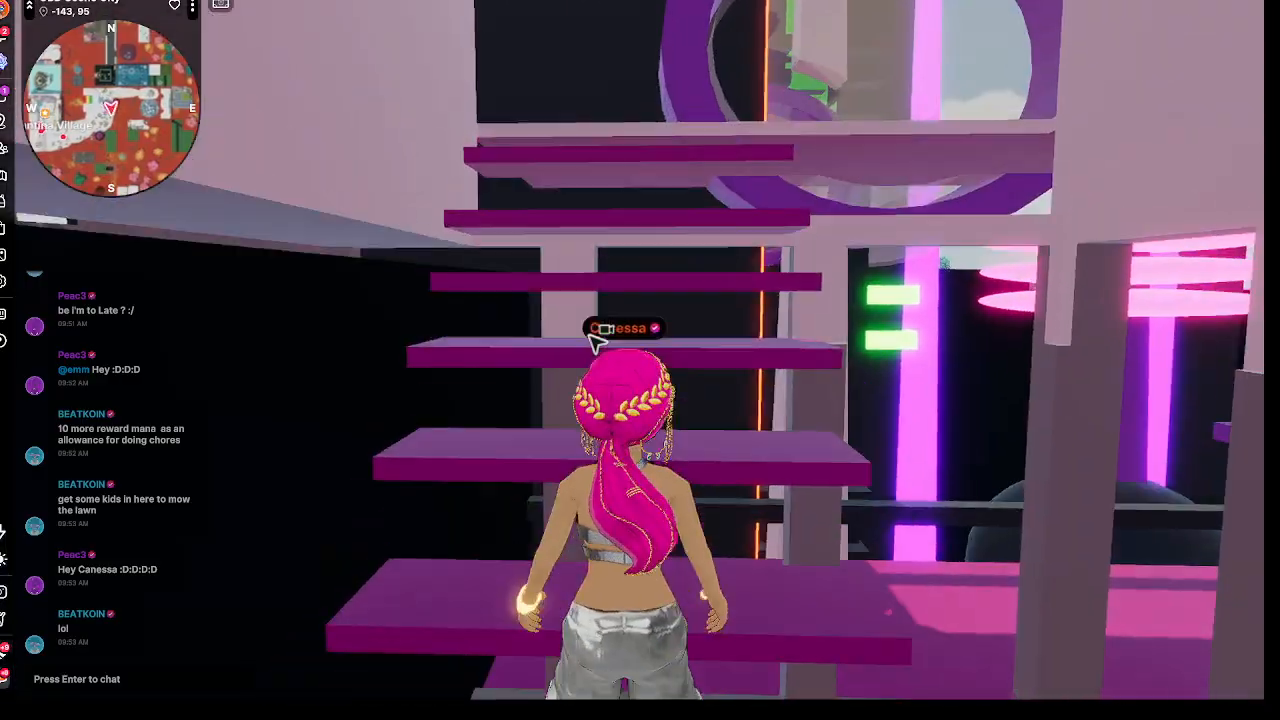
{"action": "key", "text": "w"}
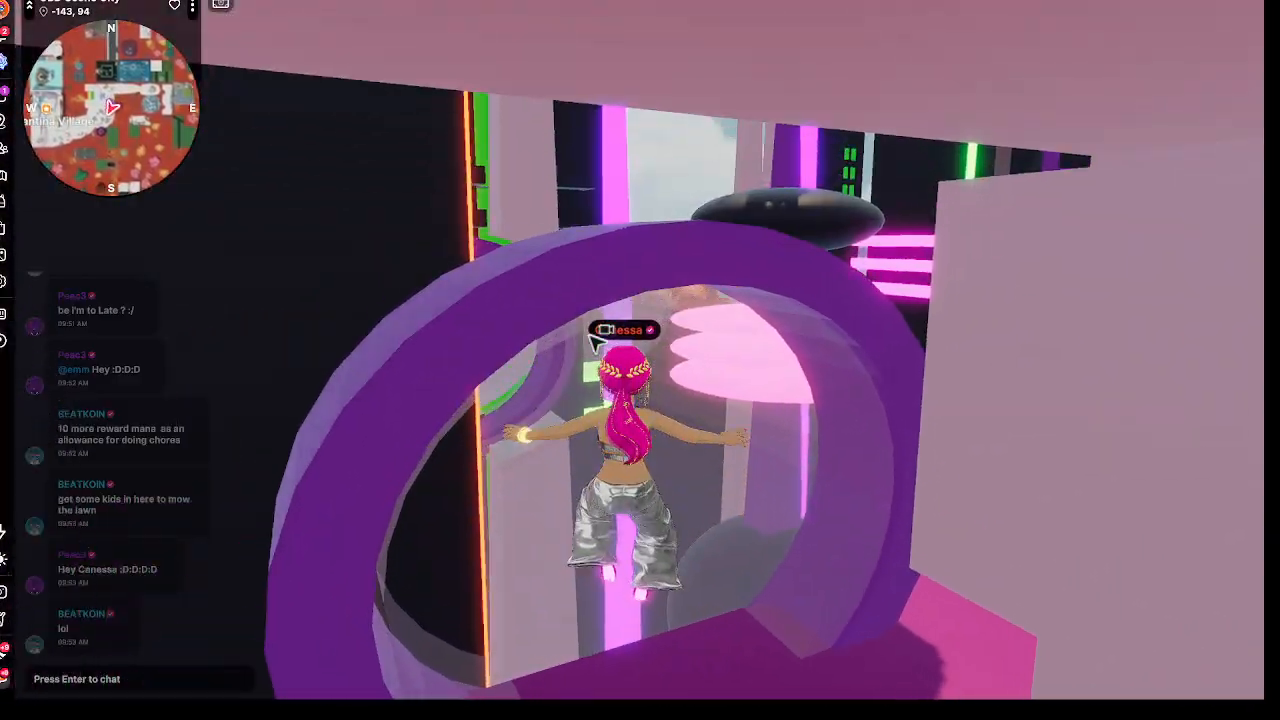
{"action": "key", "text": "w"}
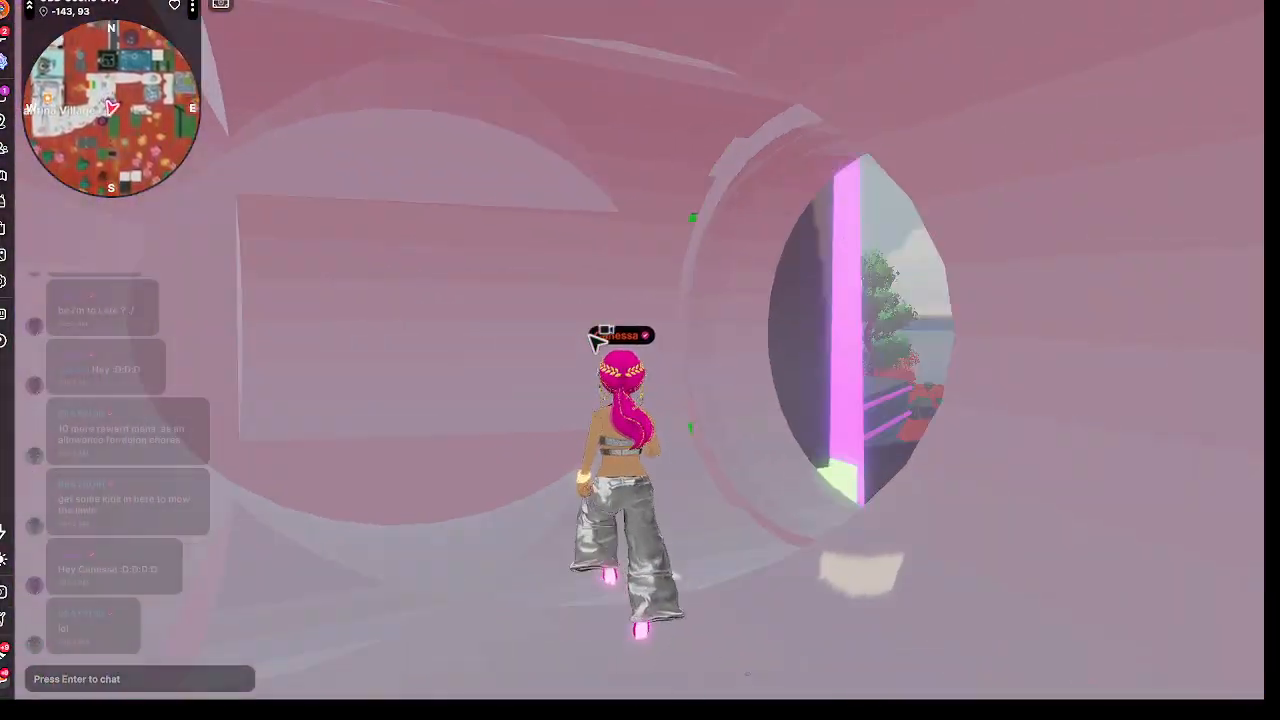
{"action": "key", "text": "w"}
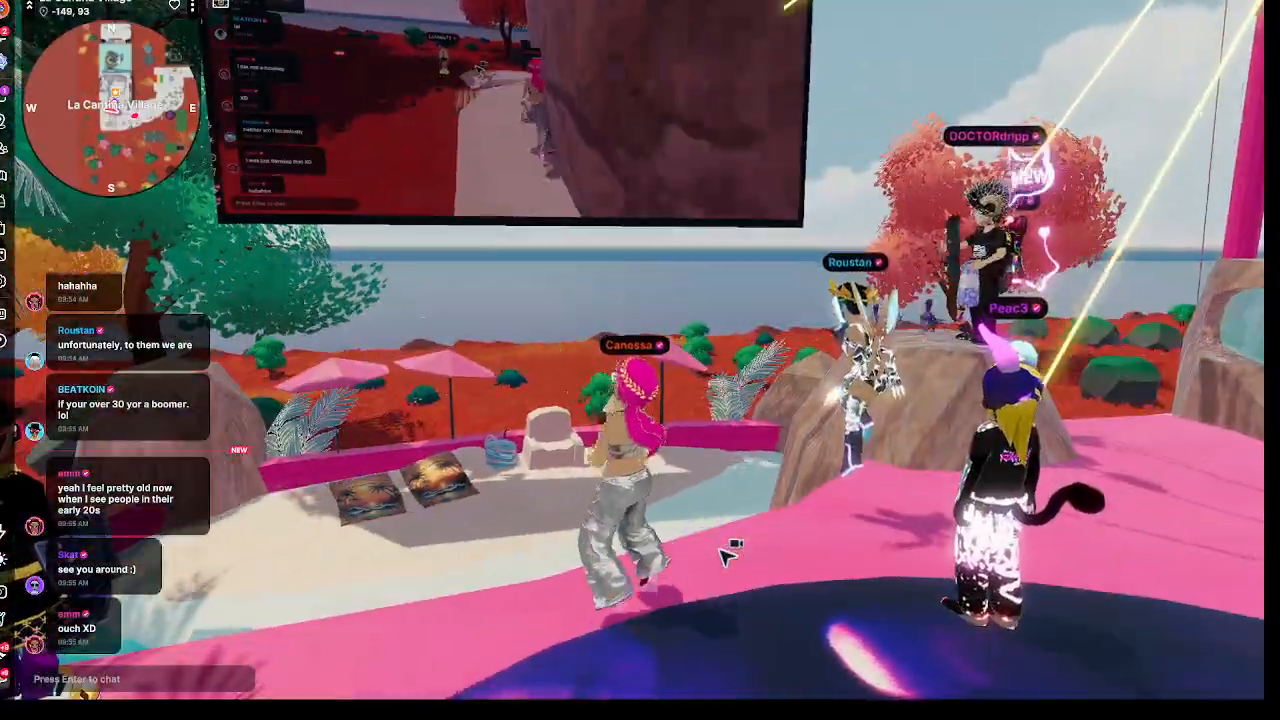
{"action": "left_click_drag", "start_coordinate": [725, 556], "coordinate": [725, 556]}
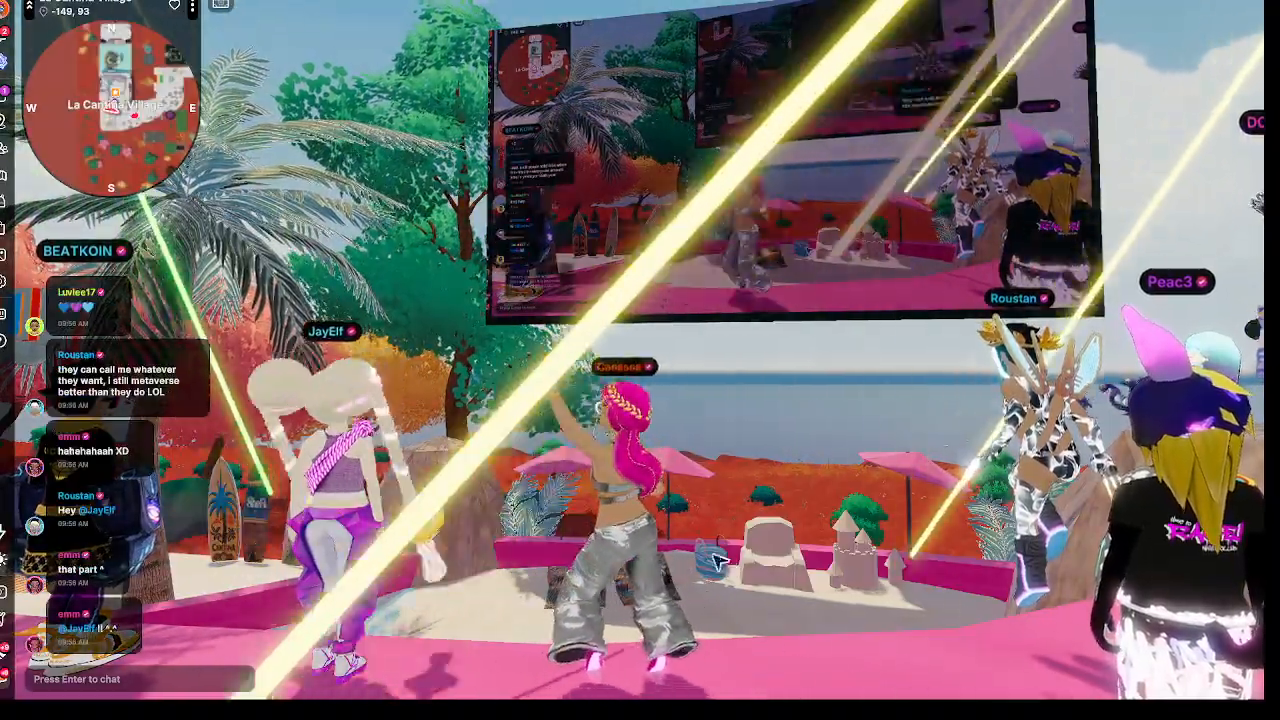
{"action": "mouse_move", "coordinate": [119, 447]}
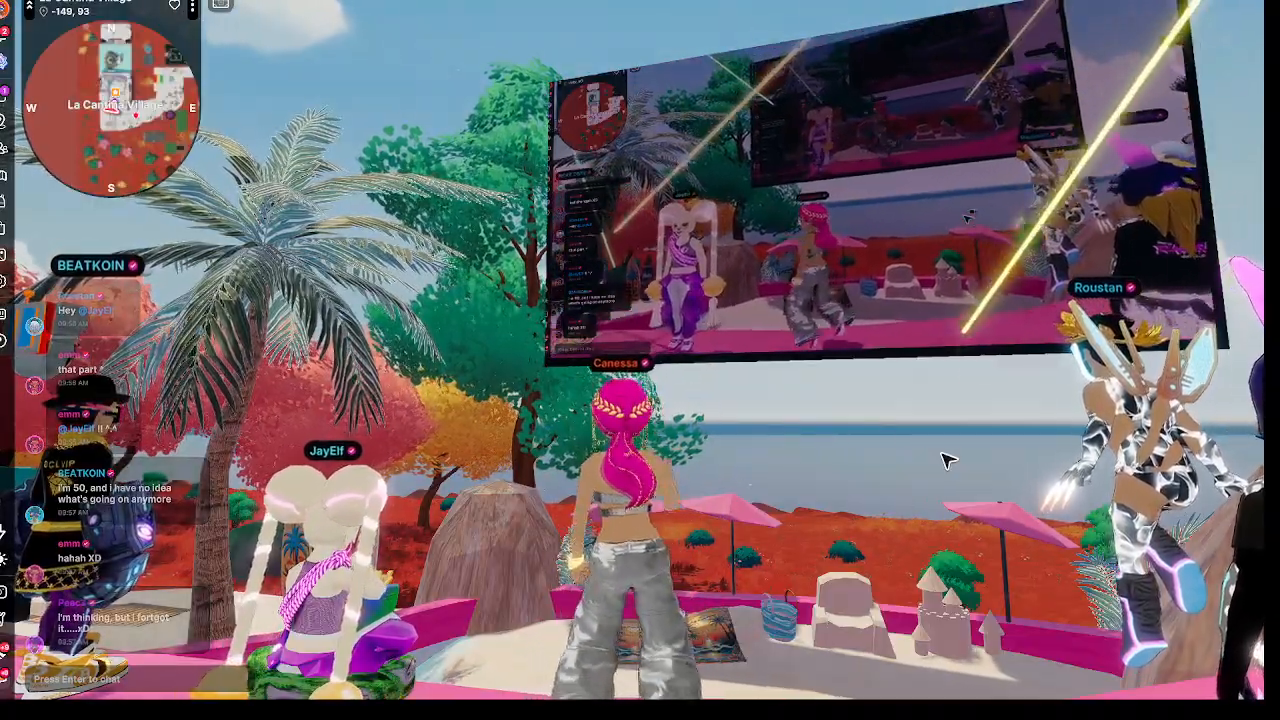
Step: Switch to OBS Studio and hide the Display Capture 5 source
{"action": "key", "text": "alt+Tab"}
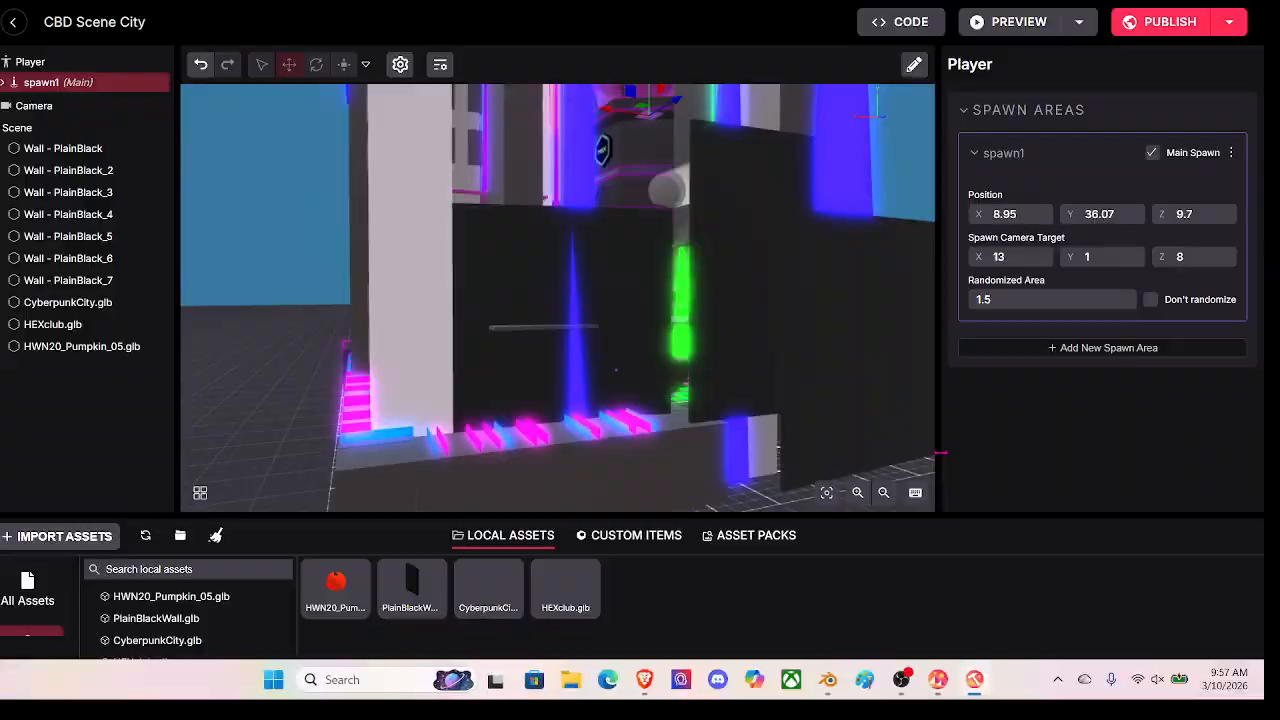
{"action": "left_click", "coordinate": [900, 681]}
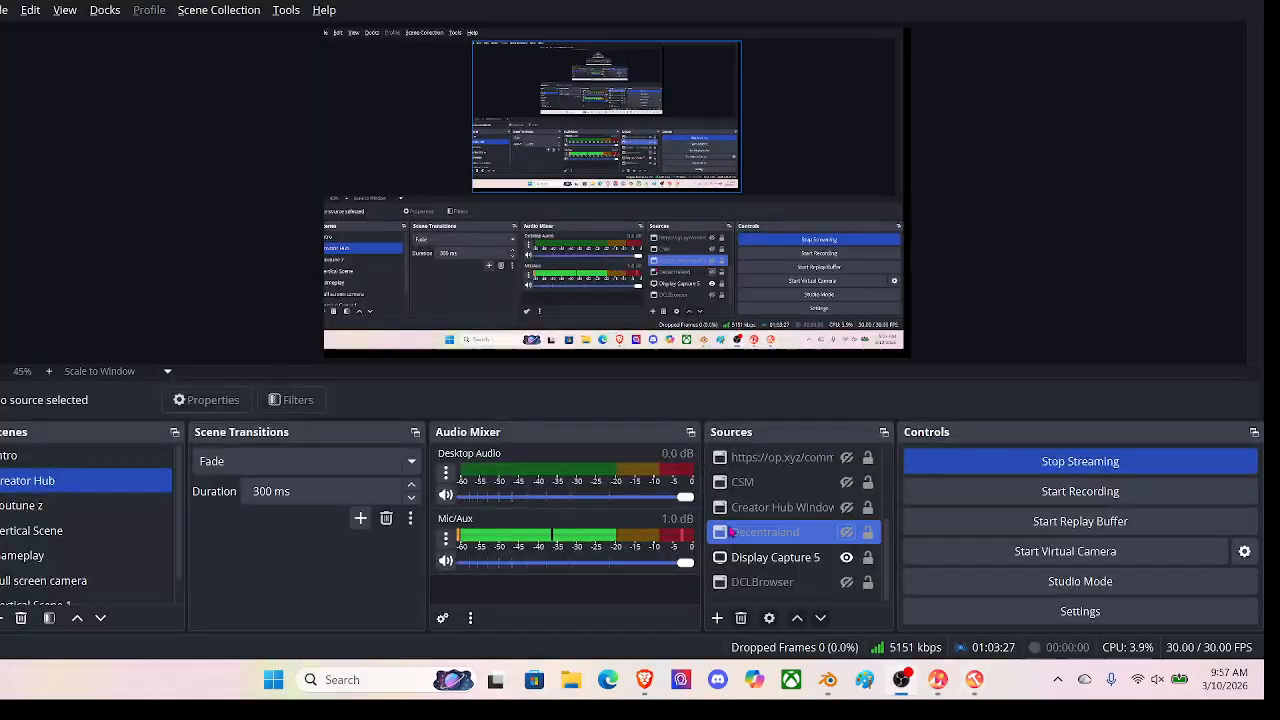
{"action": "left_click", "coordinate": [847, 558]}
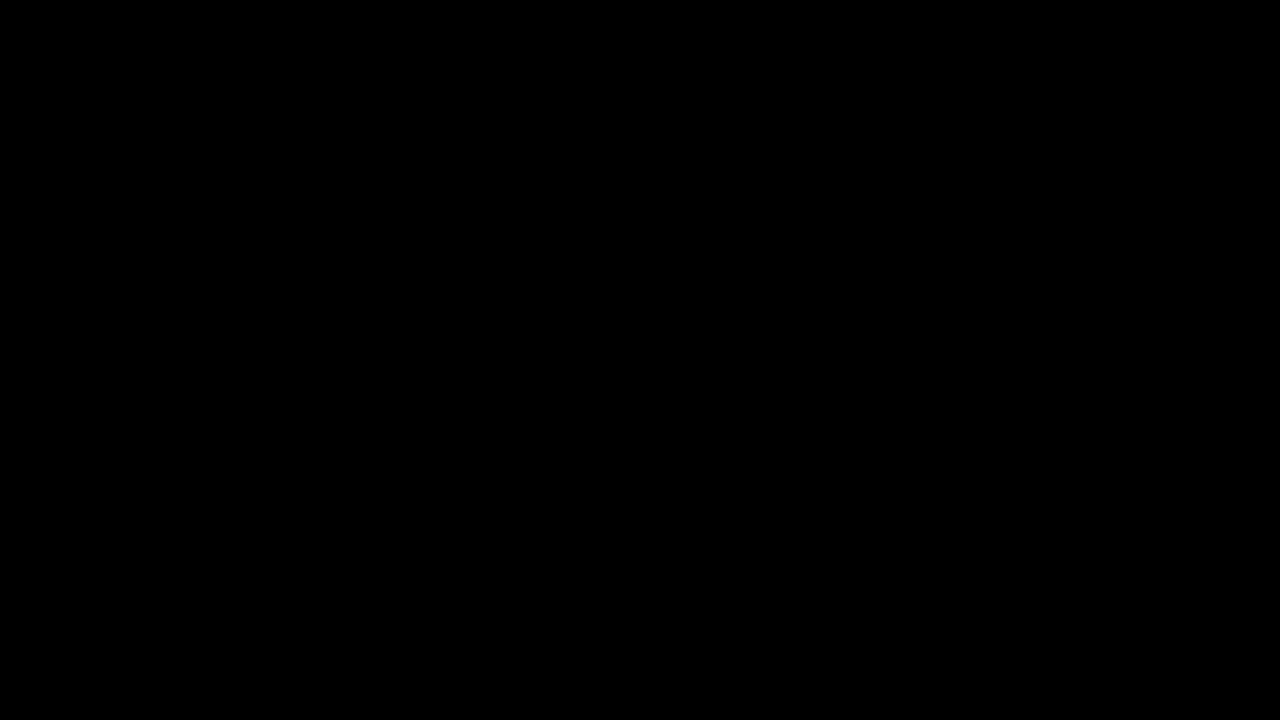